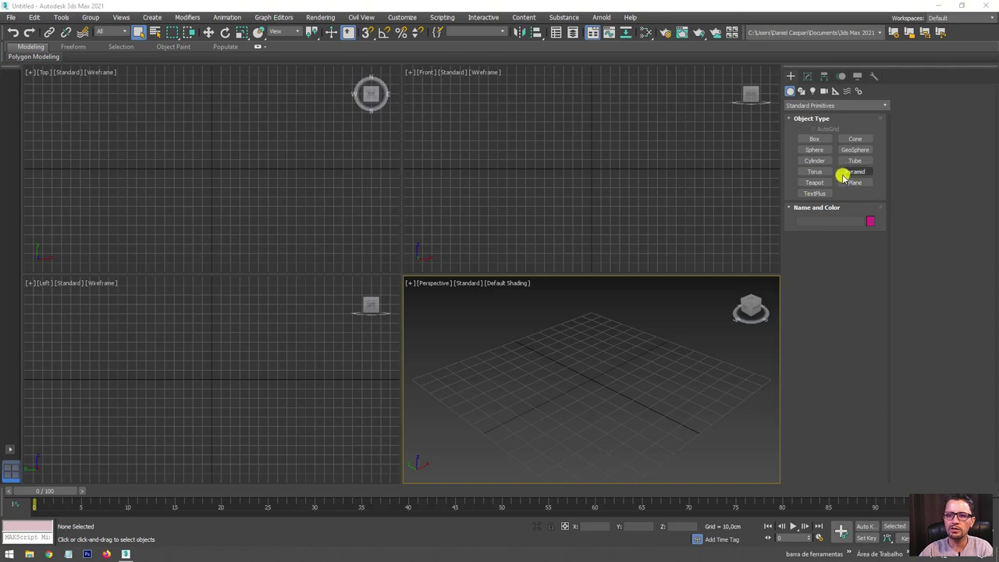
Create a ground plane and a 14,122cm, 32-segment sphere at its centre with Base To Pivot.
{"action": "left_click", "coordinate": [854, 182]}
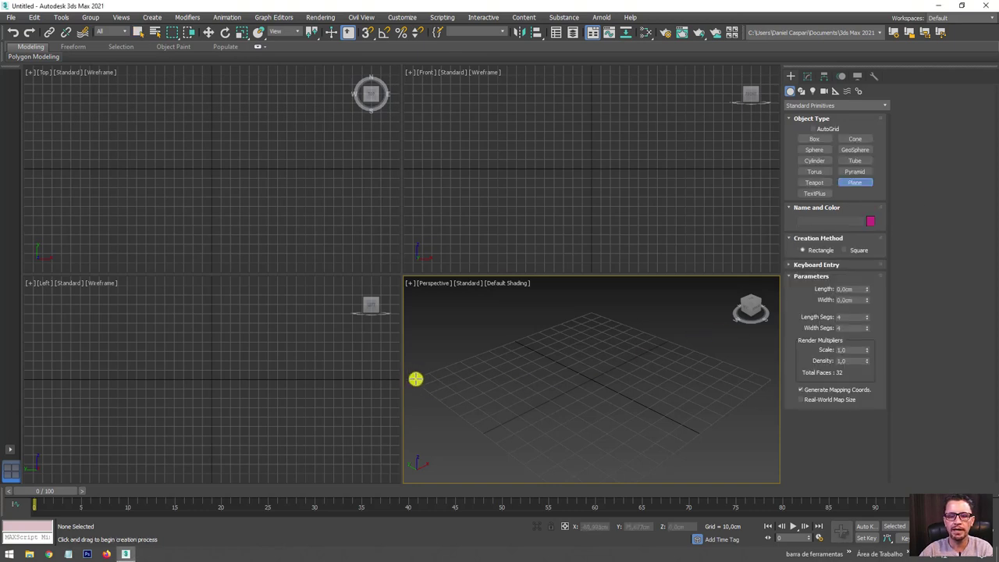
{"action": "mouse_move", "coordinate": [409, 378]}
{"action": "left_mouse_down"}
{"action": "mouse_move", "coordinate": [713, 411]}
{"action": "mouse_move", "coordinate": [778, 373]}
{"action": "left_mouse_up"}
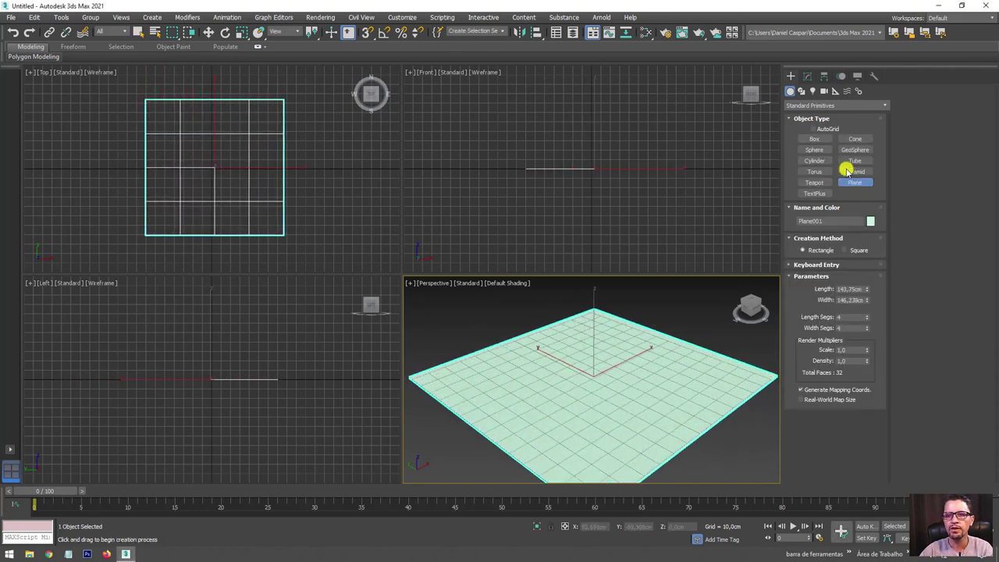
{"action": "left_click", "coordinate": [814, 150]}
{"action": "left_click_drag", "start_coordinate": [586, 380], "coordinate": [617, 384]}
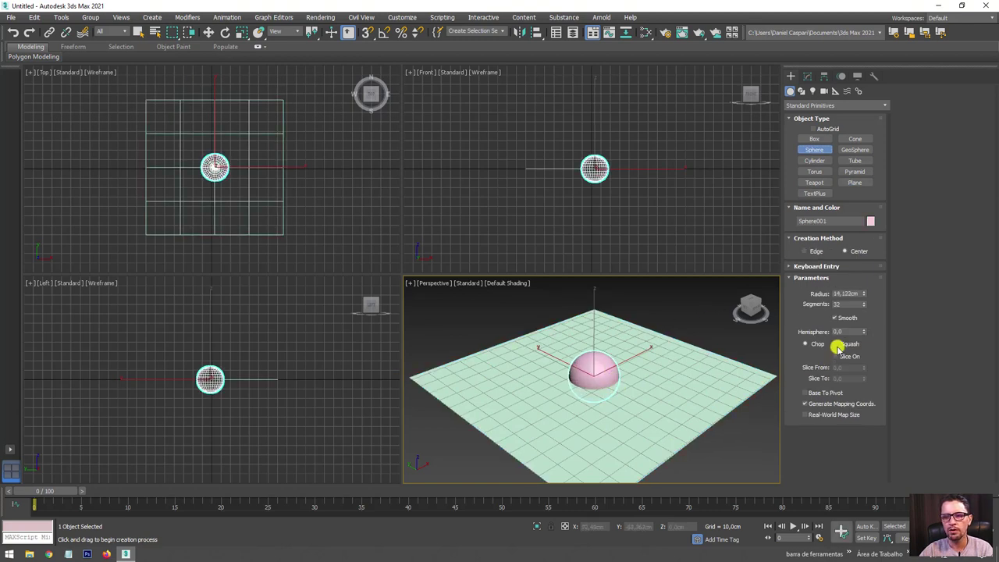
{"action": "left_click", "coordinate": [813, 392]}
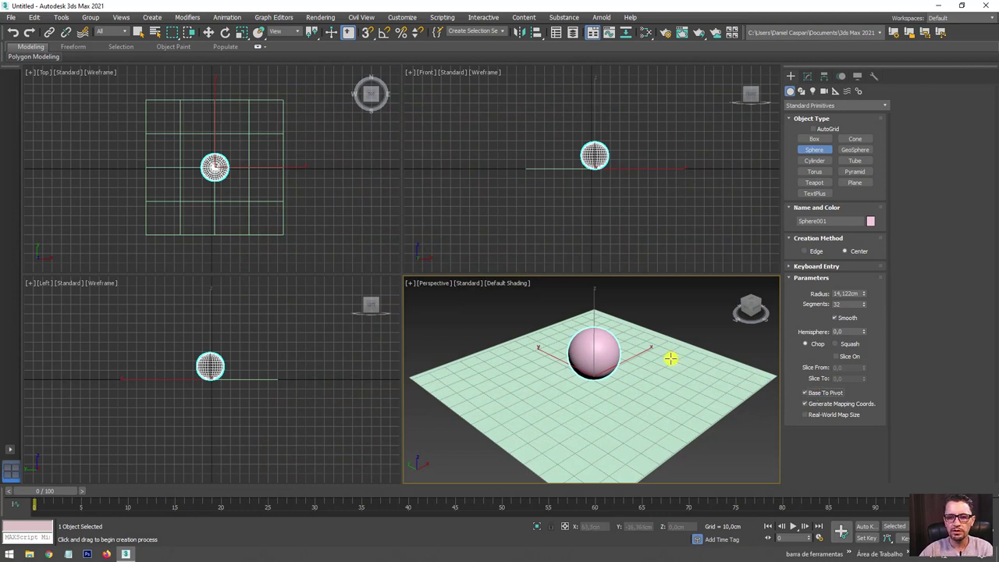
{"action": "scroll", "coordinate": [671, 357], "scroll_direction": "down", "scroll_amount": 2}
{"action": "scroll", "coordinate": [629, 354], "scroll_direction": "down", "scroll_amount": 1}
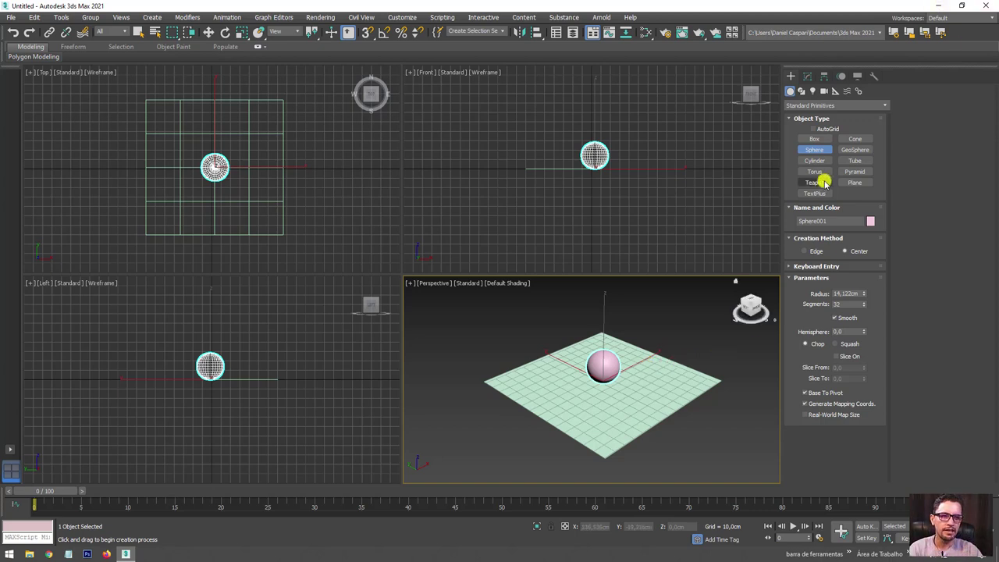
Minimize 3ds Max, open the desktop Limões folder and view the Corte image in Photo Viewer.
{"action": "left_click", "coordinate": [937, 5]}
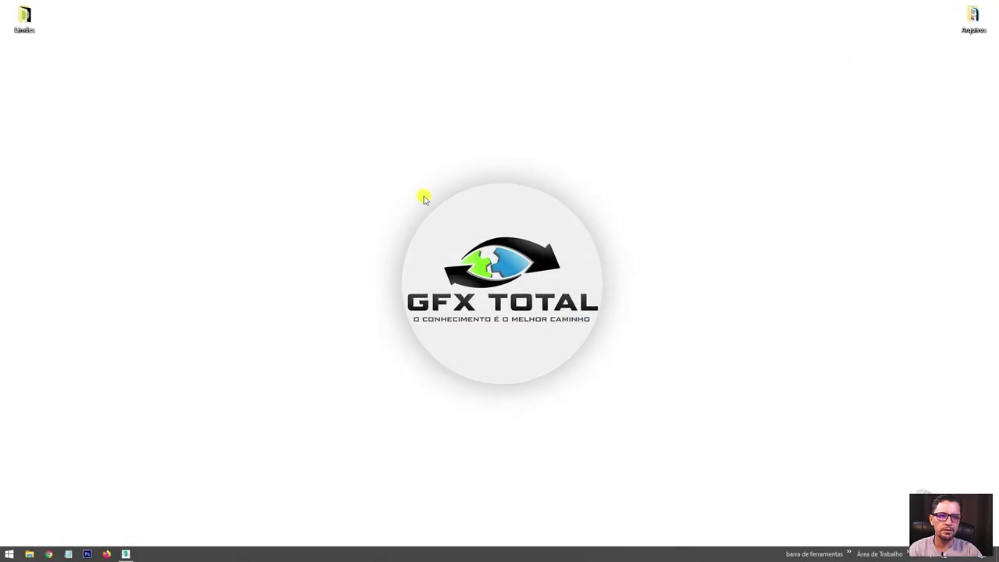
{"action": "double_click", "coordinate": [25, 19]}
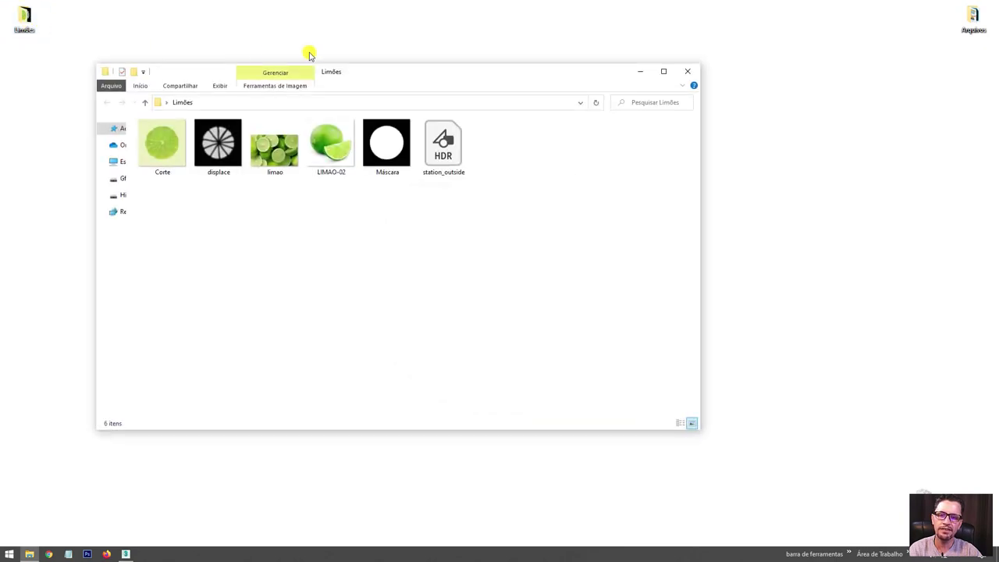
{"action": "left_click_drag", "start_coordinate": [396, 72], "coordinate": [541, 54]}
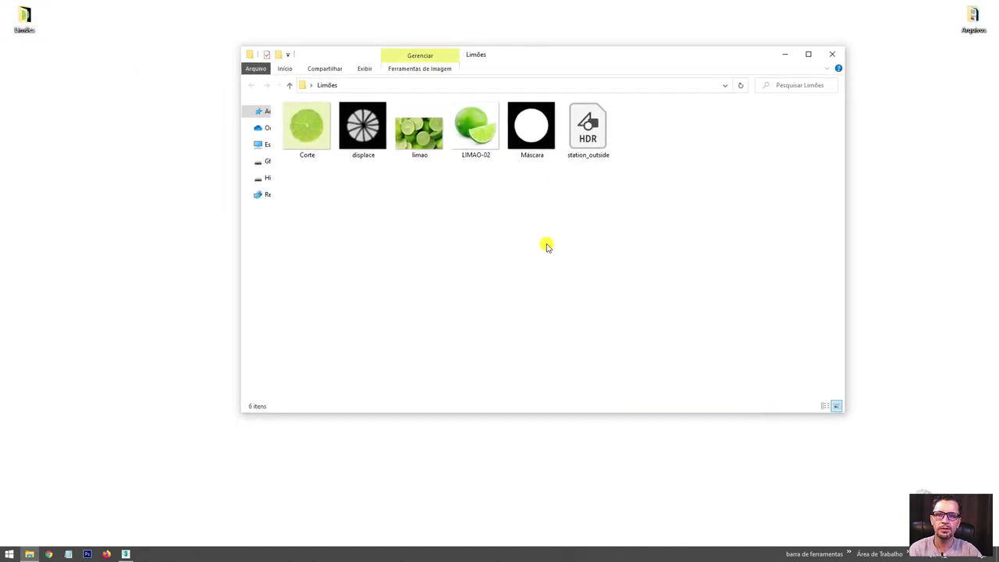
{"action": "double_click", "coordinate": [321, 152]}
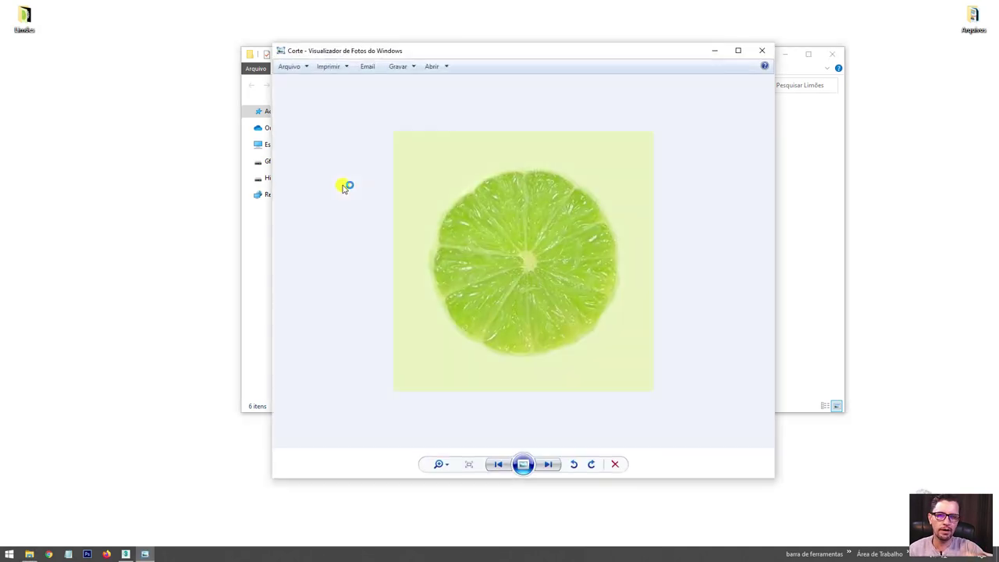
Step through the displace, limao, LIMAO-02 and Máscara images and back to Corte.
{"action": "key", "text": "Right"}
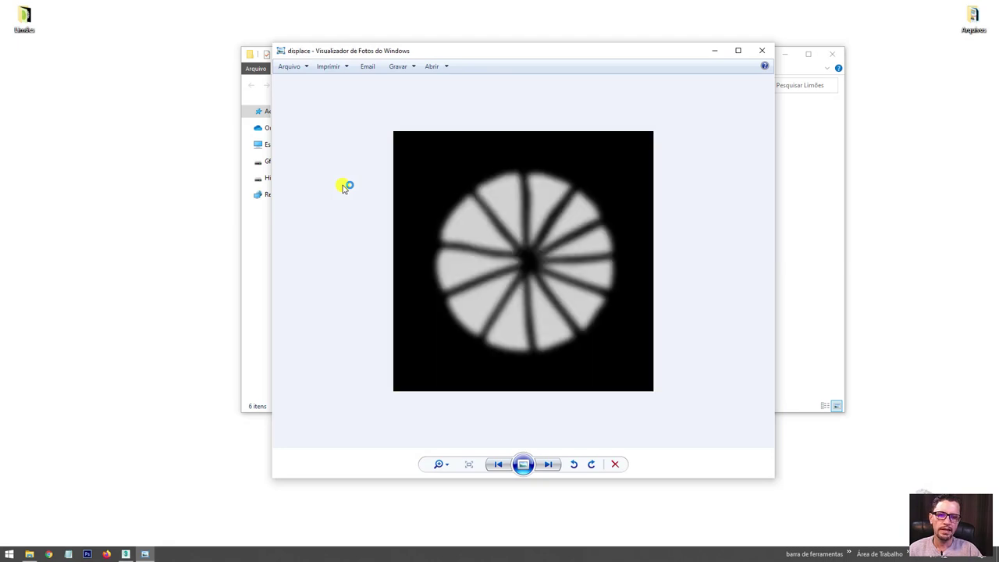
{"action": "key", "text": "Right"}
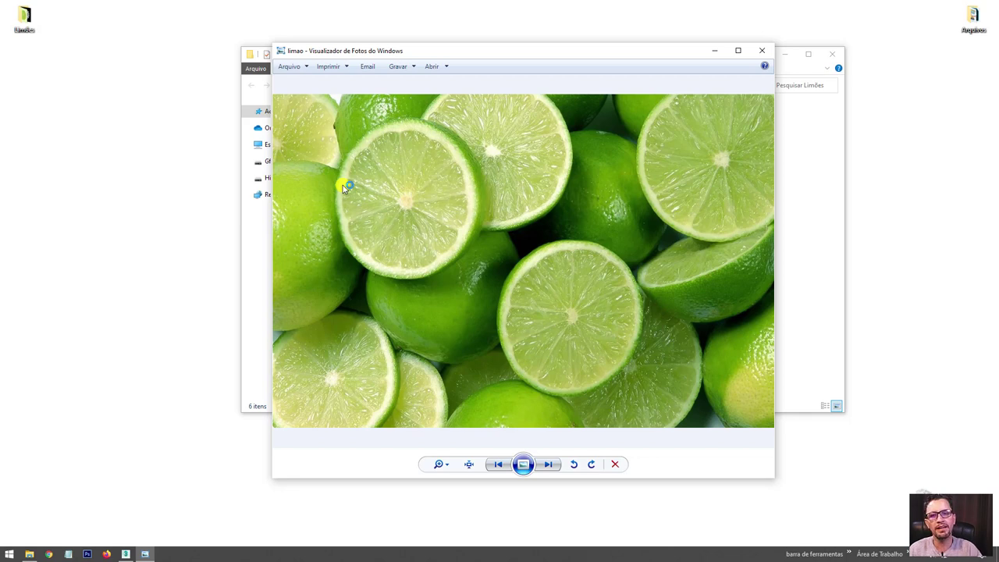
{"action": "key", "text": "Right"}
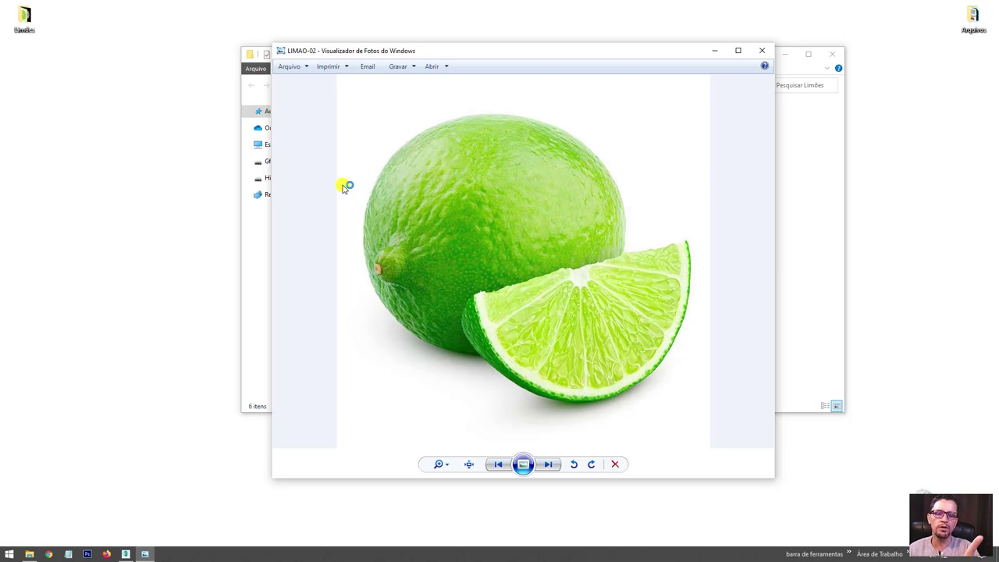
{"action": "key", "text": "Right"}
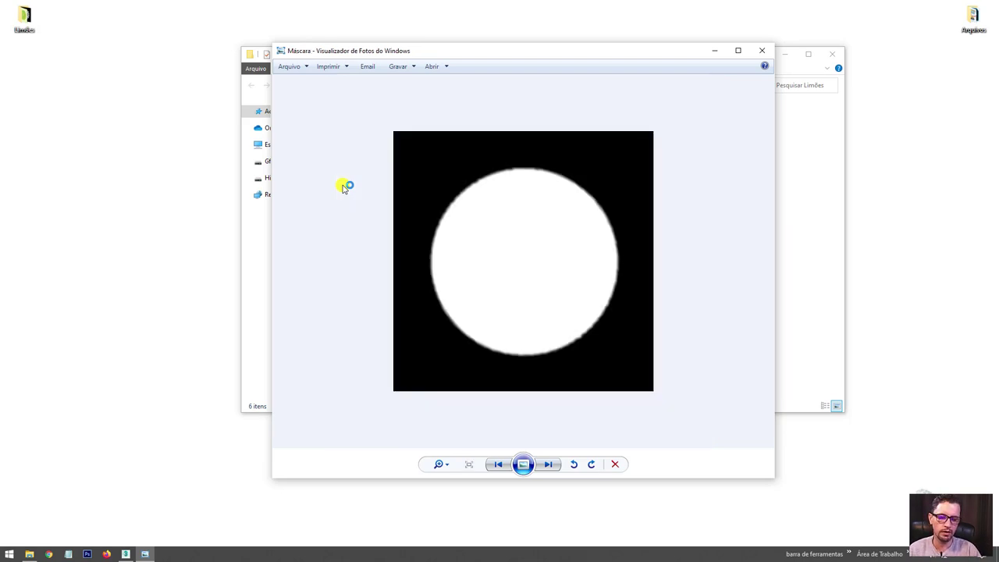
{"action": "key", "text": "Right"}
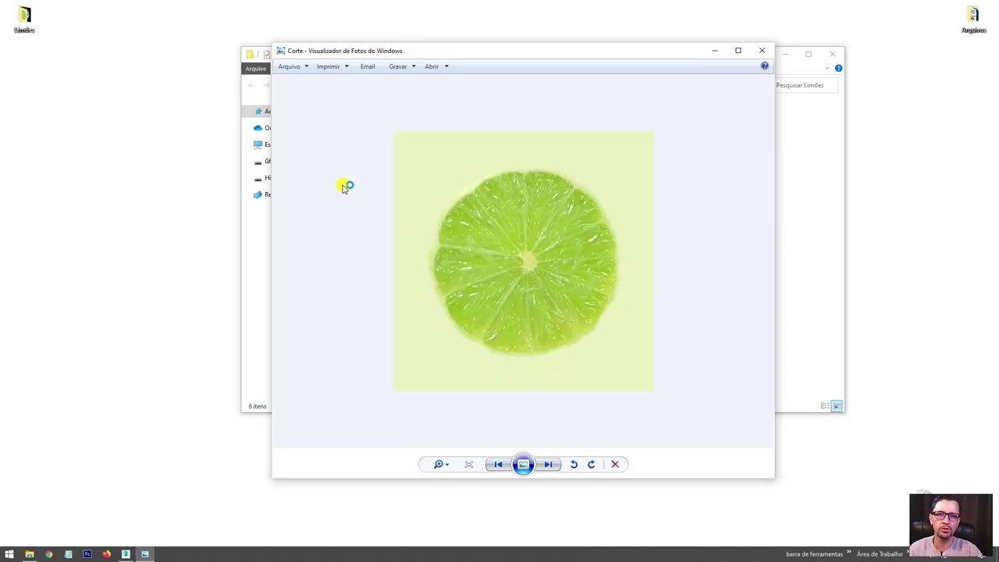
Close Photo Viewer, select the station_outside HDR file and switch back to 3ds Max.
{"action": "left_click", "coordinate": [761, 50]}
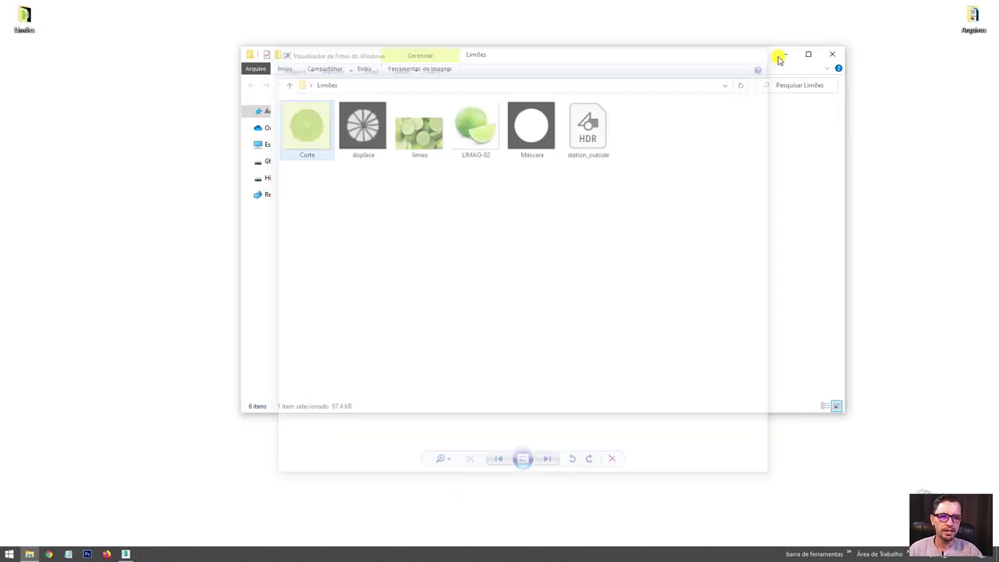
{"action": "left_click", "coordinate": [764, 187]}
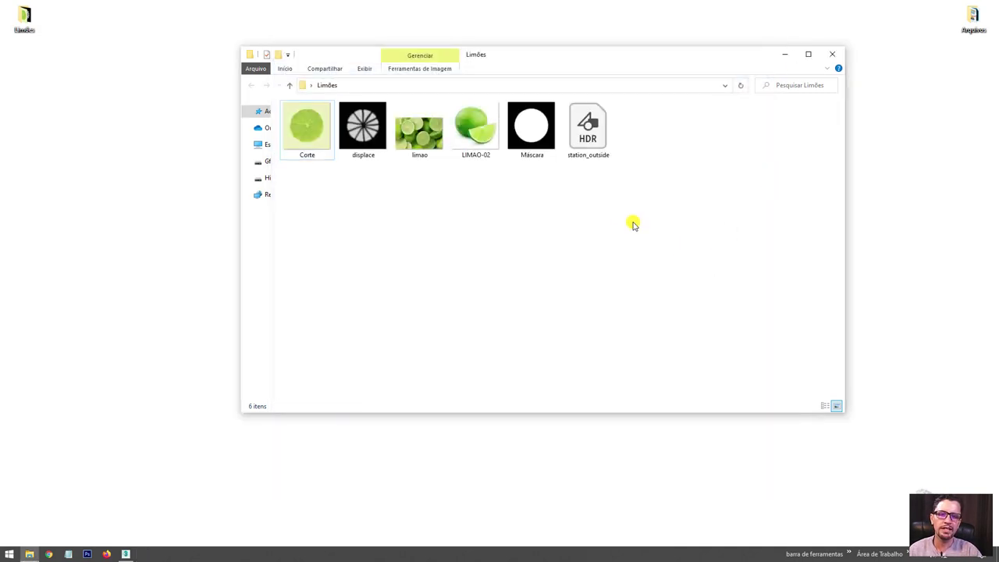
{"action": "left_click", "coordinate": [595, 146]}
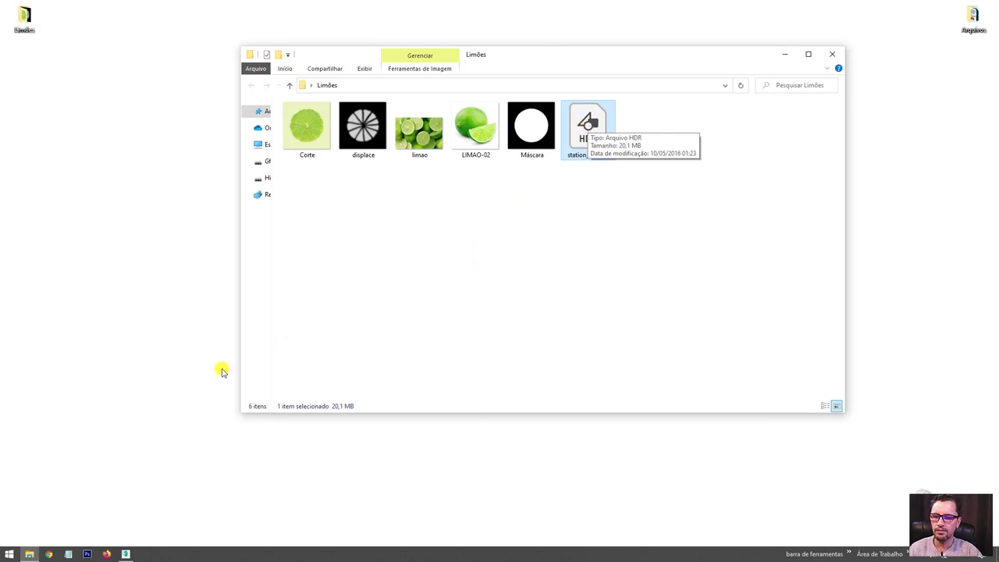
{"action": "left_click", "coordinate": [127, 553]}
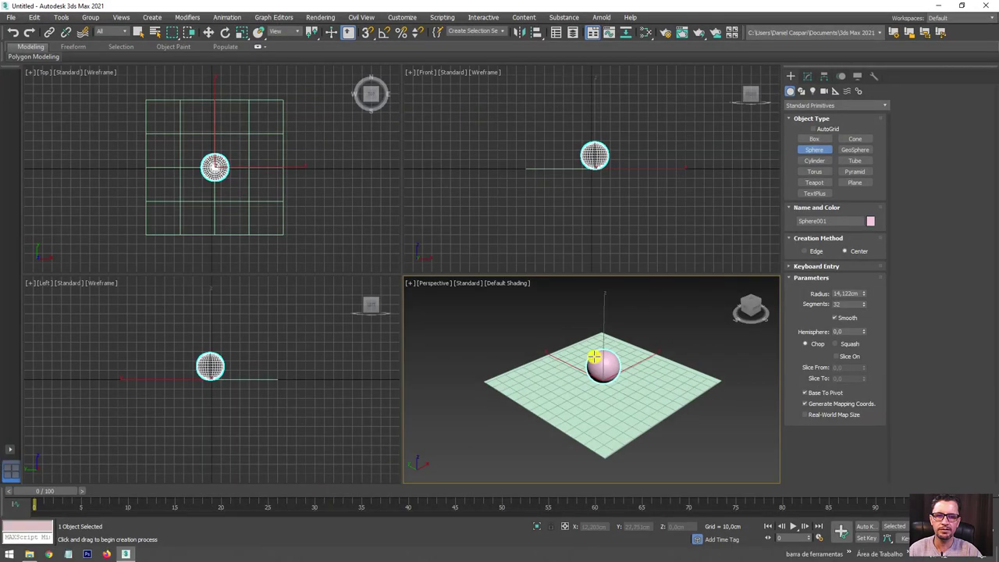
Open the Slate Material Editor and place the Limões folder window beside it.
{"action": "left_click", "coordinate": [645, 32]}
{"action": "left_click_drag", "start_coordinate": [762, 85], "coordinate": [606, 61]}
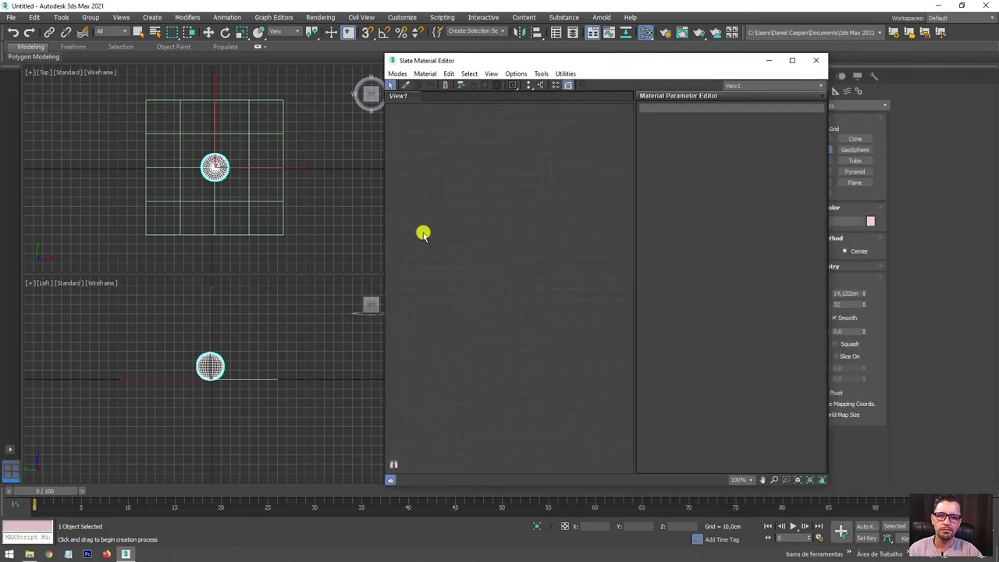
{"action": "left_click", "coordinate": [29, 554]}
{"action": "left_click_drag", "start_coordinate": [688, 61], "coordinate": [285, 131]}
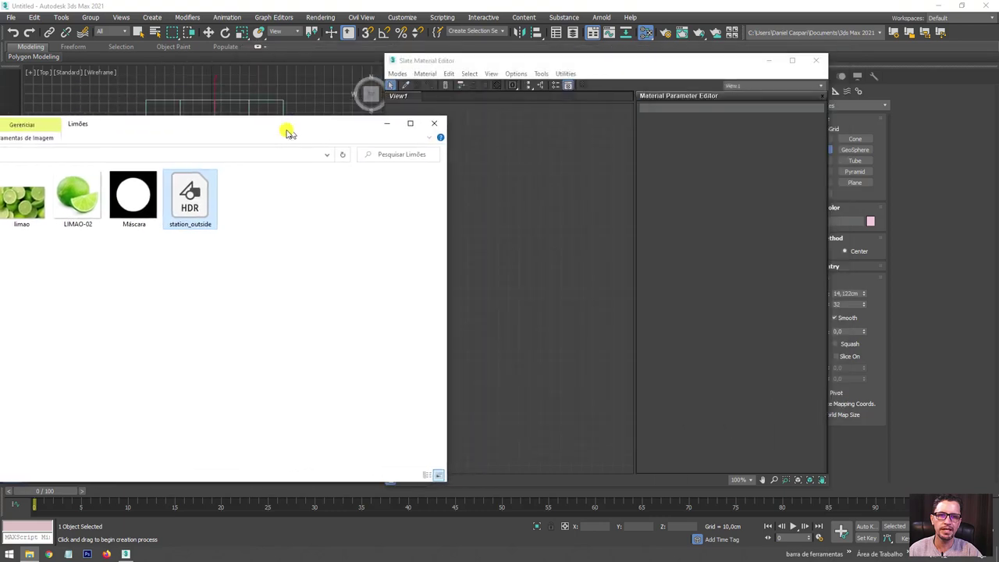
Drag station_outside.hdr into View1 as a Bitmap node and expand its preview.
{"action": "mouse_move", "coordinate": [198, 217]}
{"action": "left_mouse_down"}
{"action": "mouse_move", "coordinate": [399, 283]}
{"action": "mouse_move", "coordinate": [521, 165]}
{"action": "left_mouse_up"}
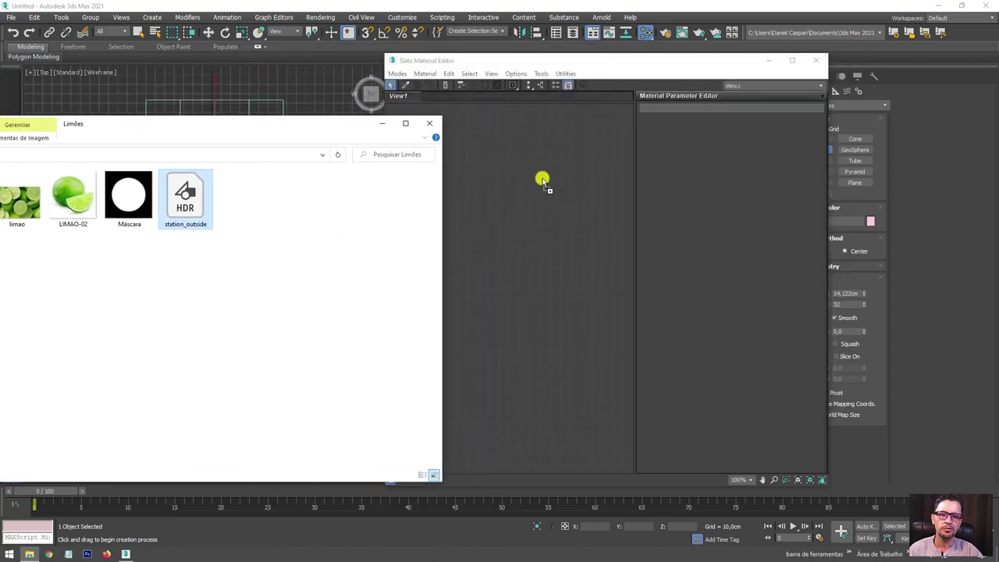
{"action": "left_click", "coordinate": [381, 122]}
{"action": "double_click", "coordinate": [496, 161]}
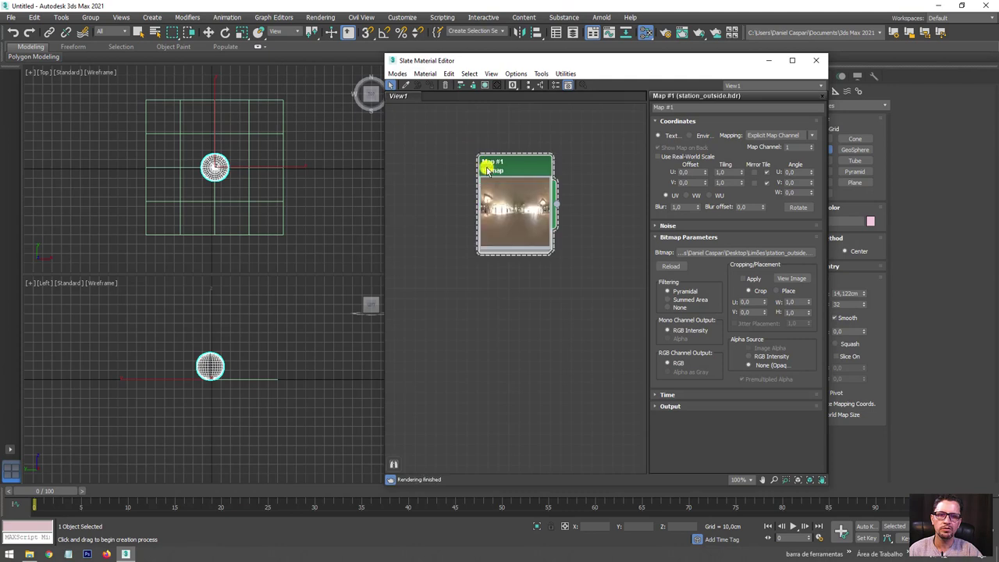
{"action": "scroll", "coordinate": [499, 188], "scroll_direction": "up", "scroll_amount": 2}
{"action": "scroll", "coordinate": [471, 252], "scroll_direction": "up", "scroll_amount": 2}
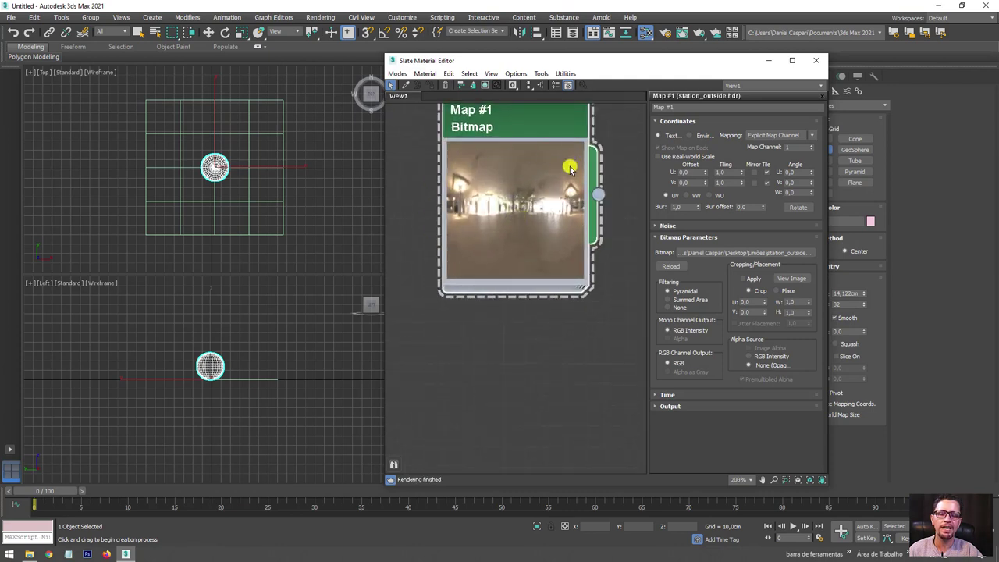
{"action": "scroll", "coordinate": [567, 174], "scroll_direction": "down", "scroll_amount": 2}
{"action": "left_click_drag", "start_coordinate": [612, 62], "coordinate": [289, 79]}
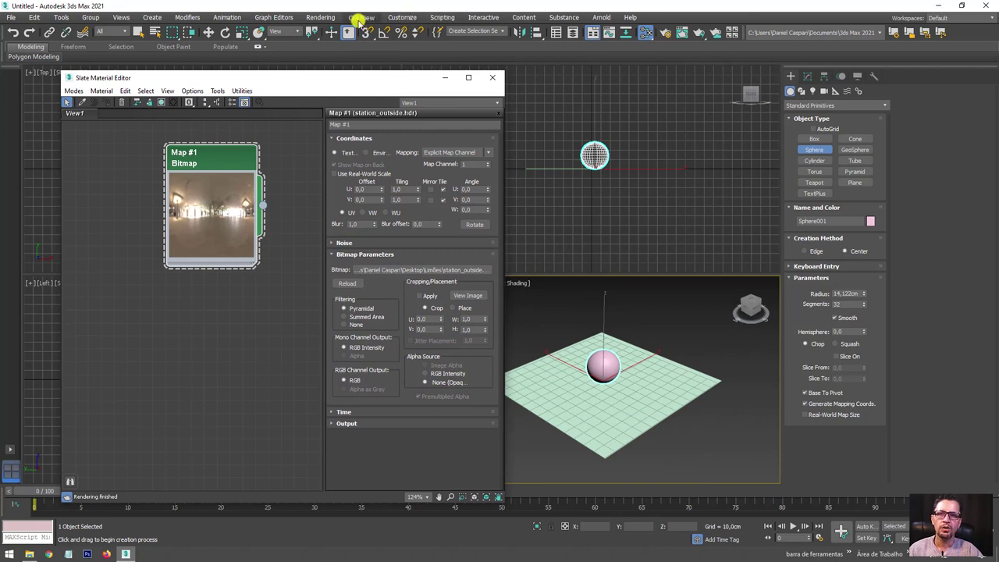
Wire Map #1 into the Environment Map slot as an Instance via Rendering > Environment.
{"action": "left_click", "coordinate": [328, 19]}
{"action": "left_click", "coordinate": [328, 19]}
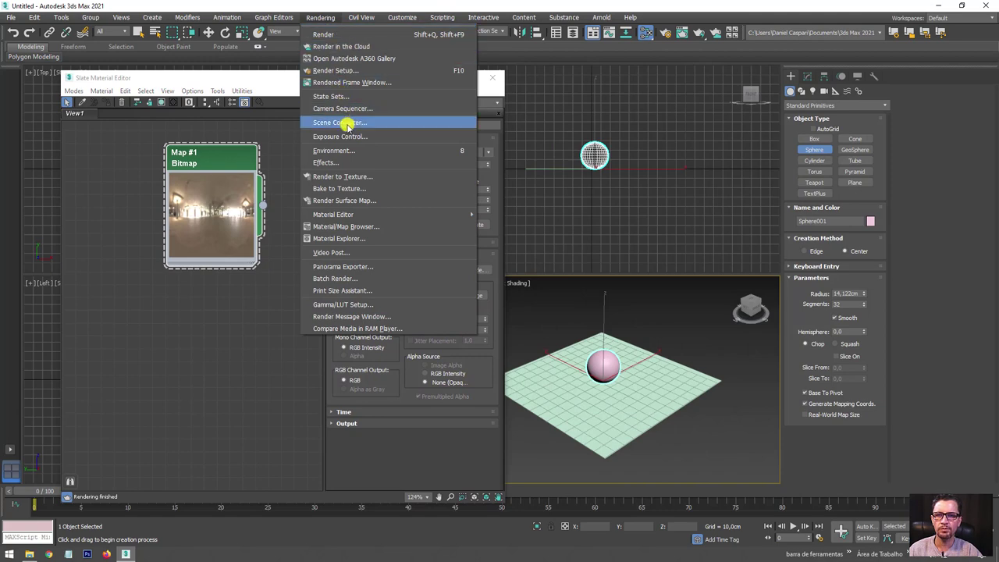
{"action": "left_click", "coordinate": [455, 149]}
{"action": "left_click_drag", "start_coordinate": [833, 93], "coordinate": [636, 105]}
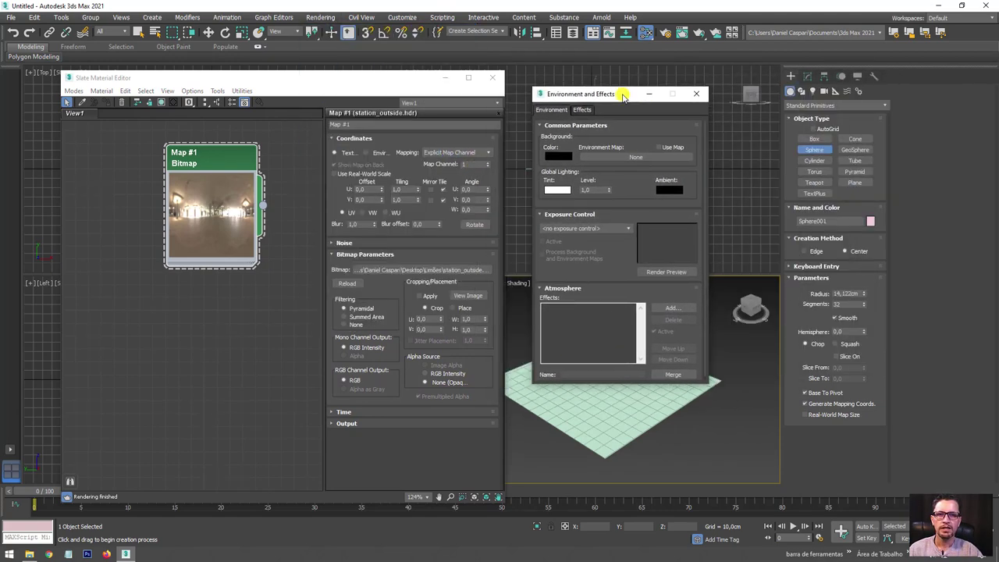
{"action": "left_click_drag", "start_coordinate": [257, 204], "coordinate": [634, 158]}
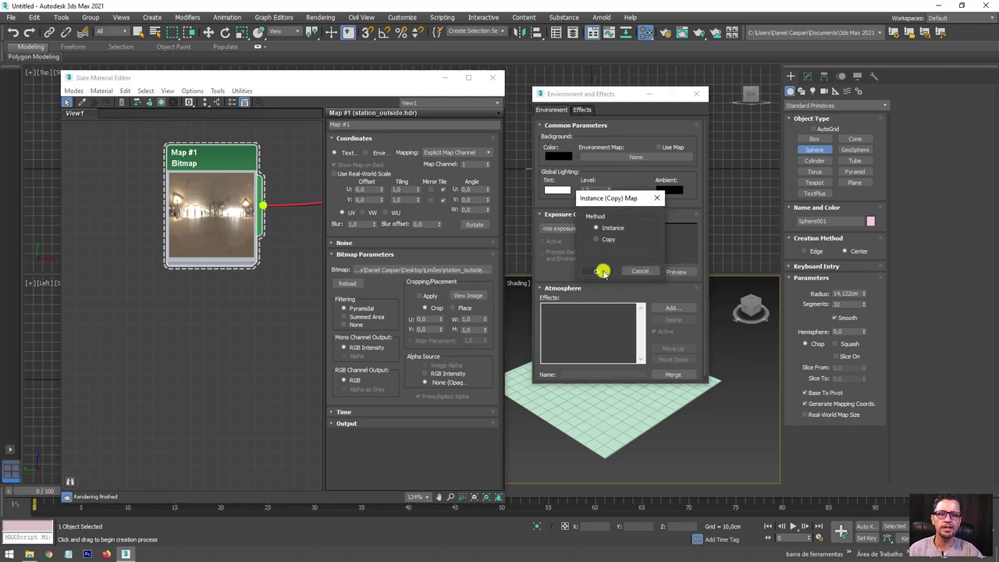
{"action": "left_click", "coordinate": [597, 271]}
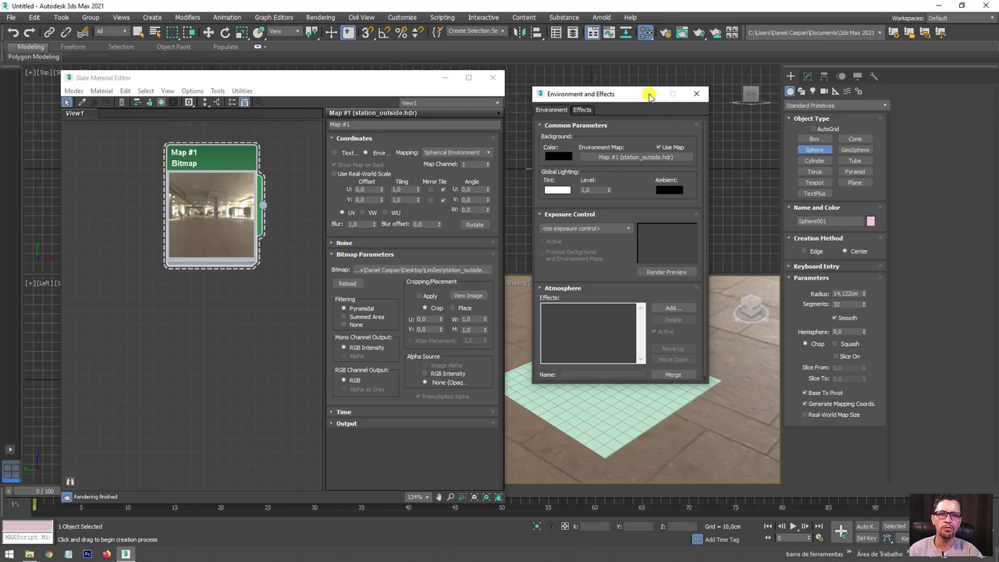
Close the Environment and Material Editor windows and orbit low to show the HDR backdrop.
{"action": "left_click", "coordinate": [695, 94]}
{"action": "left_click", "coordinate": [445, 78]}
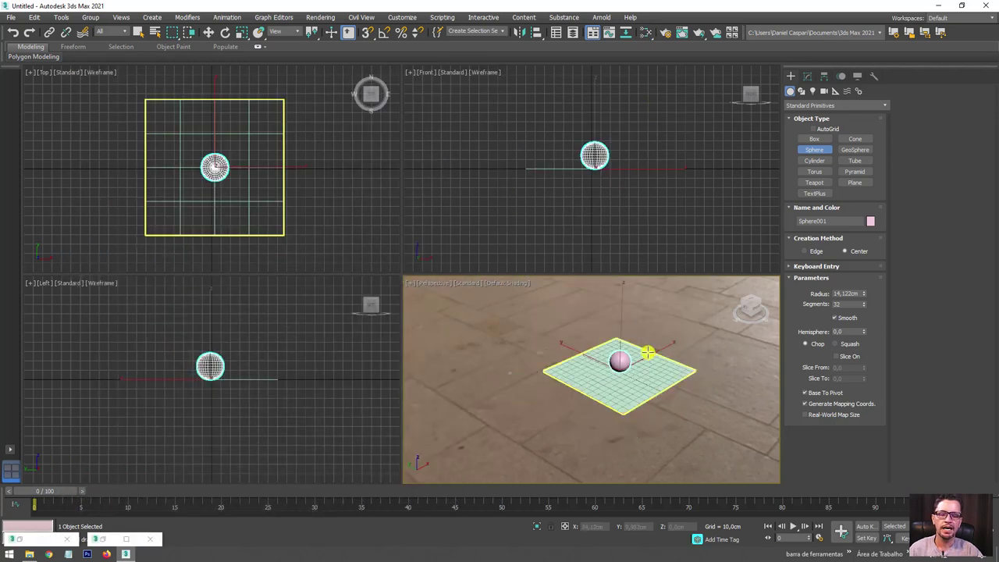
{"action": "mouse_move", "coordinate": [647, 356]}
{"action": "middle_mouse_down", "text": "alt"}
{"action": "mouse_move", "coordinate": [660, 345]}
{"action": "mouse_move", "coordinate": [626, 325]}
{"action": "mouse_move", "coordinate": [585, 328]}
{"action": "mouse_move", "coordinate": [555, 358]}
{"action": "mouse_move", "coordinate": [655, 375]}
{"action": "mouse_move", "coordinate": [569, 354]}
{"action": "middle_mouse_up", "text": "alt"}
{"action": "scroll", "coordinate": [652, 378], "scroll_direction": "up", "scroll_amount": 5}
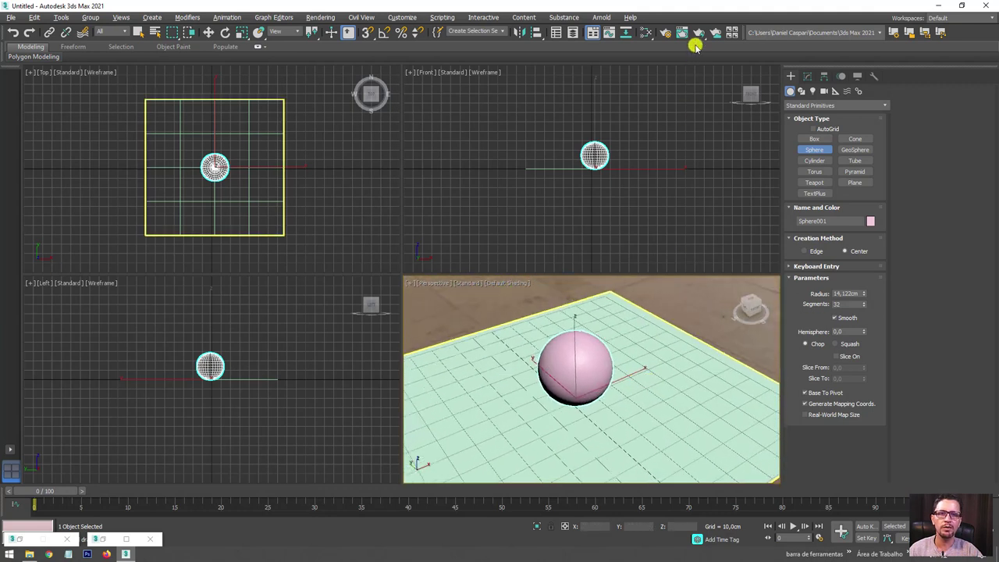
Run a V-Ray test render, reopen the Slate Material Editor and close the frame buffer.
{"action": "left_click", "coordinate": [698, 32]}
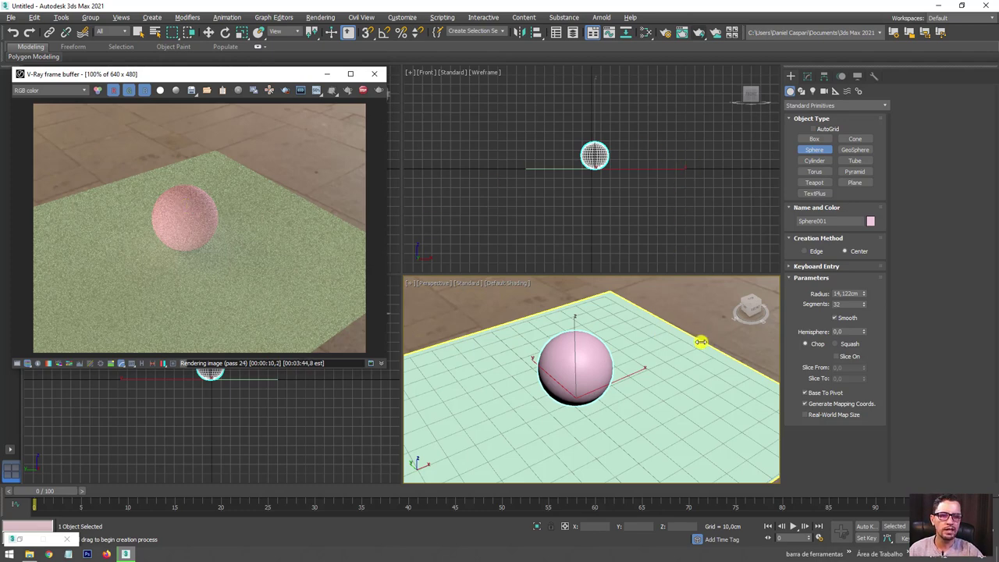
{"action": "key", "text": "m"}
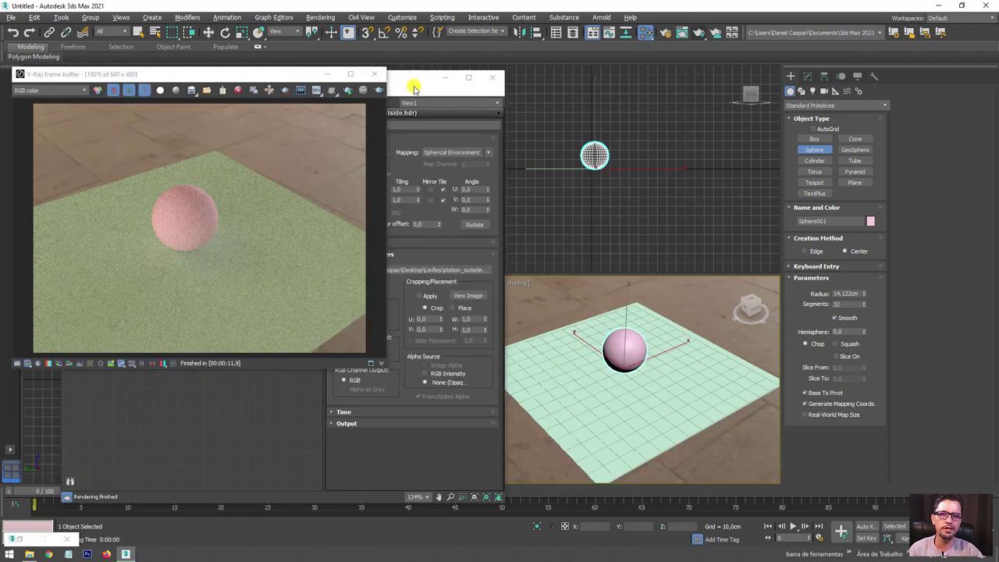
{"action": "left_click", "coordinate": [373, 75]}
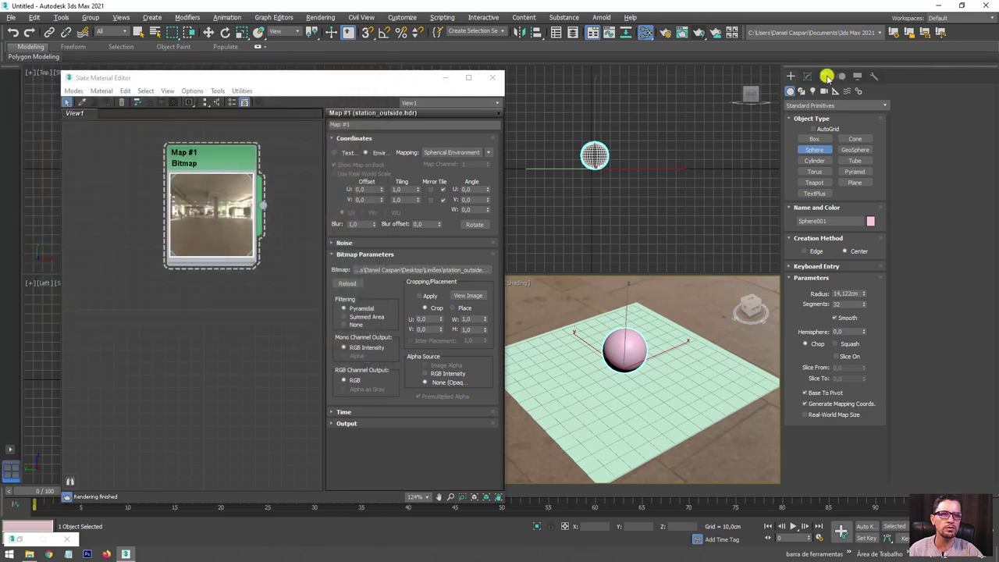
Create a VRayLight in the Perspective viewport.
{"action": "left_click", "coordinate": [812, 91]}
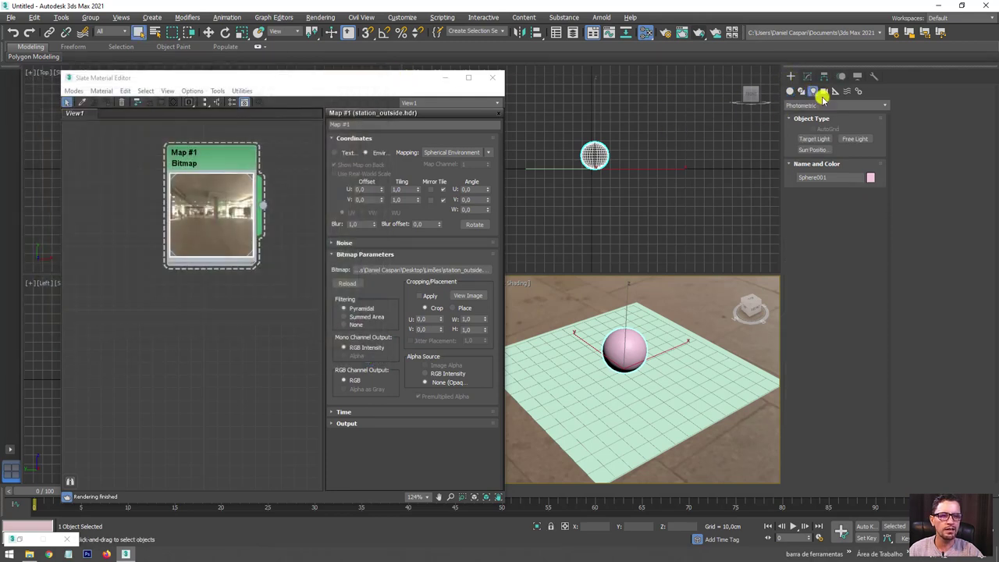
{"action": "left_click", "coordinate": [820, 104]}
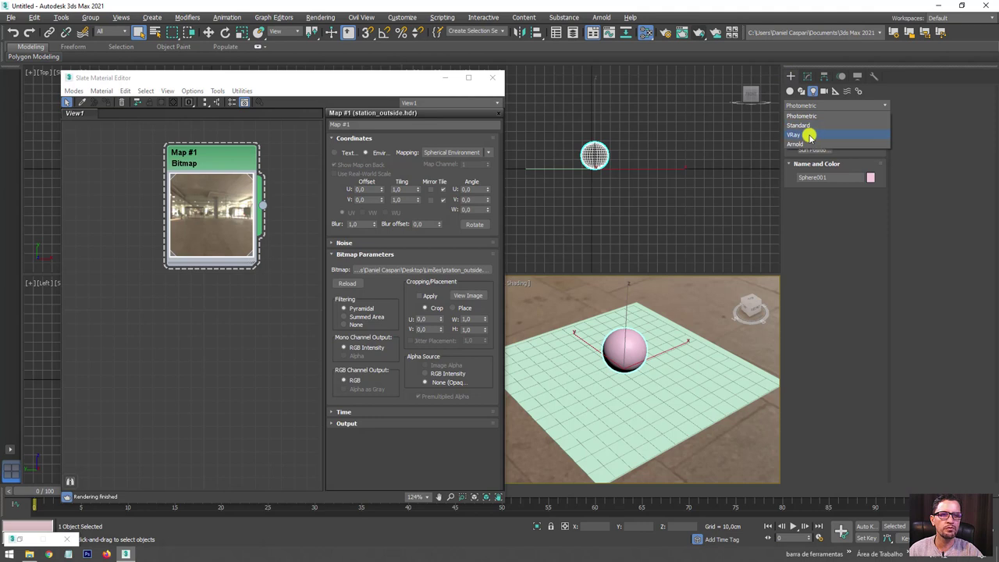
{"action": "left_click", "coordinate": [809, 136]}
{"action": "left_click", "coordinate": [814, 138]}
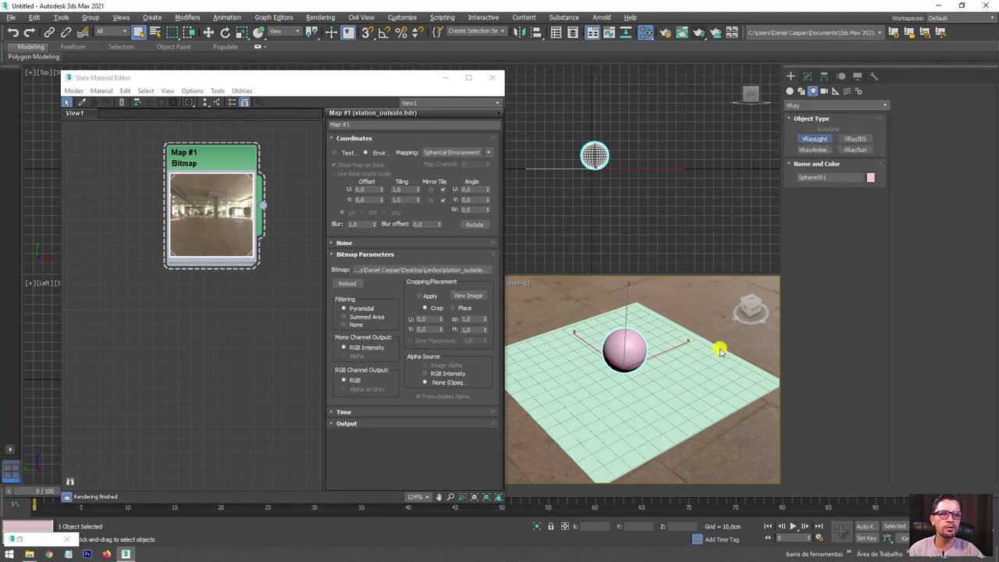
{"action": "scroll", "coordinate": [642, 341], "scroll_direction": "down", "scroll_amount": 3}
{"action": "left_click_drag", "start_coordinate": [664, 334], "coordinate": [711, 337]}
Make the light a Dome and instance Map #1 (station_outside.hdr) into its Texture slot.
{"action": "left_click", "coordinate": [866, 206]}
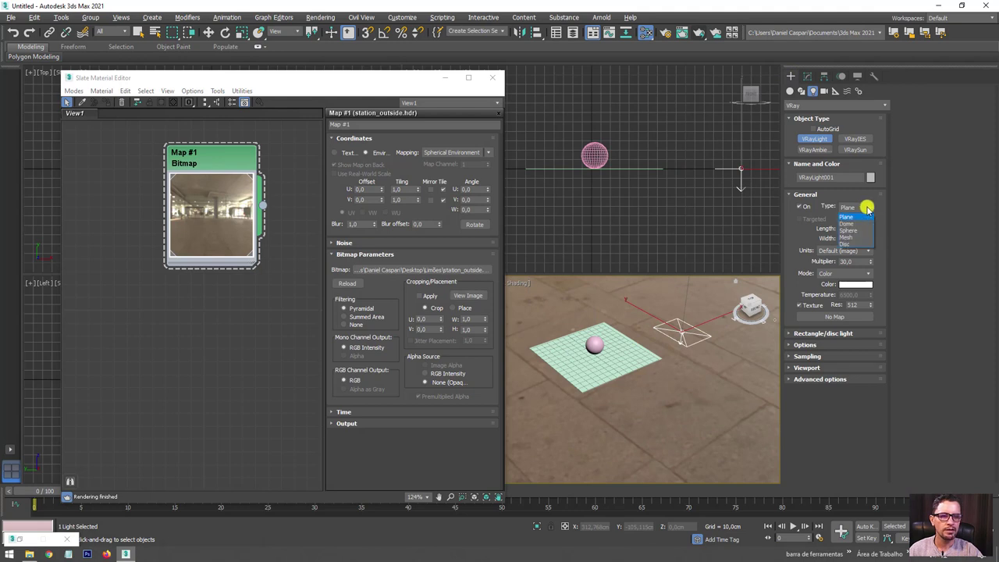
{"action": "left_click", "coordinate": [854, 225]}
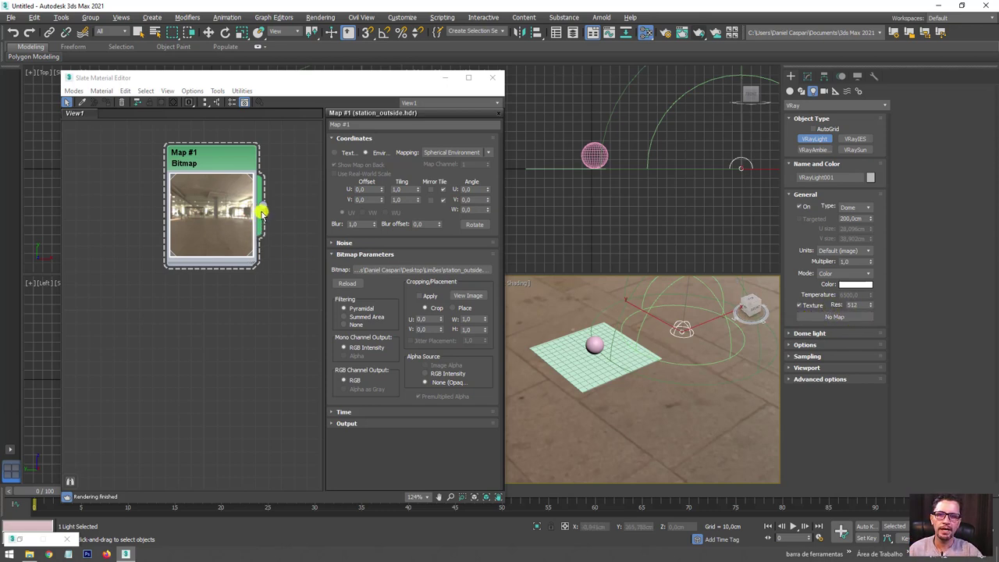
{"action": "mouse_move", "coordinate": [263, 207]}
{"action": "left_mouse_down"}
{"action": "mouse_move", "coordinate": [841, 314]}
{"action": "mouse_move", "coordinate": [831, 315]}
{"action": "left_mouse_up"}
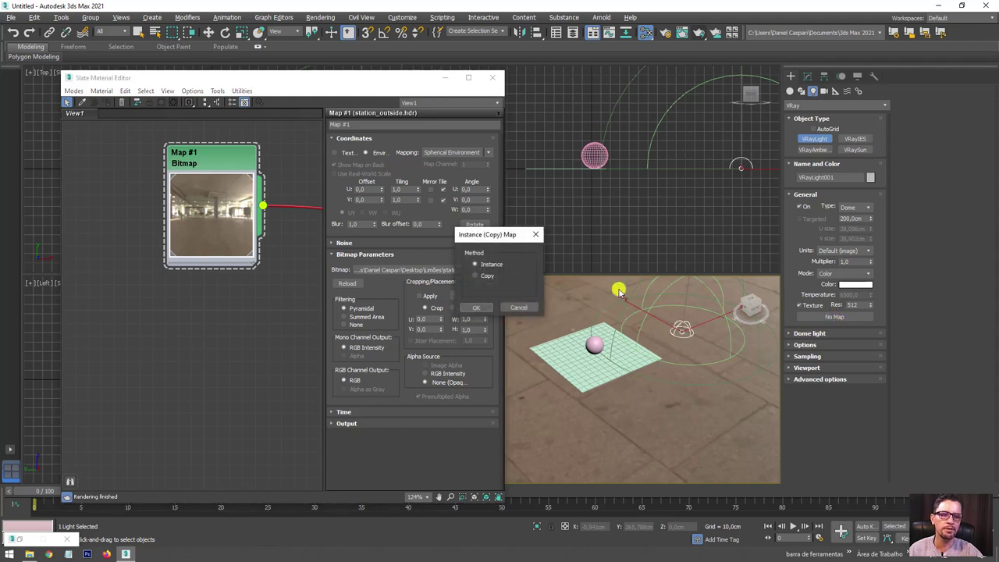
{"action": "left_click", "coordinate": [478, 307]}
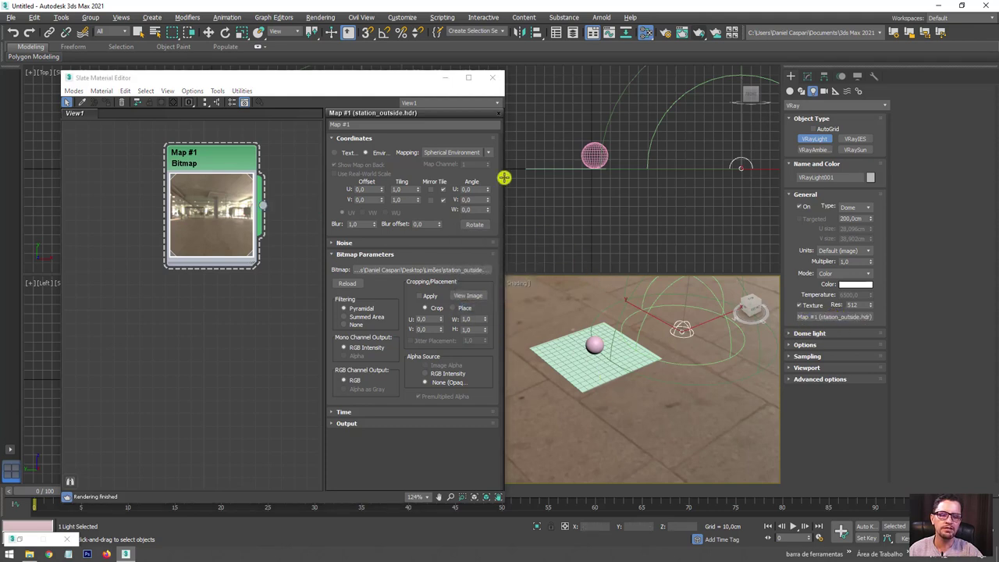
{"action": "left_click", "coordinate": [448, 78]}
Select the sphere and render the dome-lit scene in V-Ray, then exit light creation.
{"action": "scroll", "coordinate": [598, 344], "scroll_direction": "up", "scroll_amount": 3}
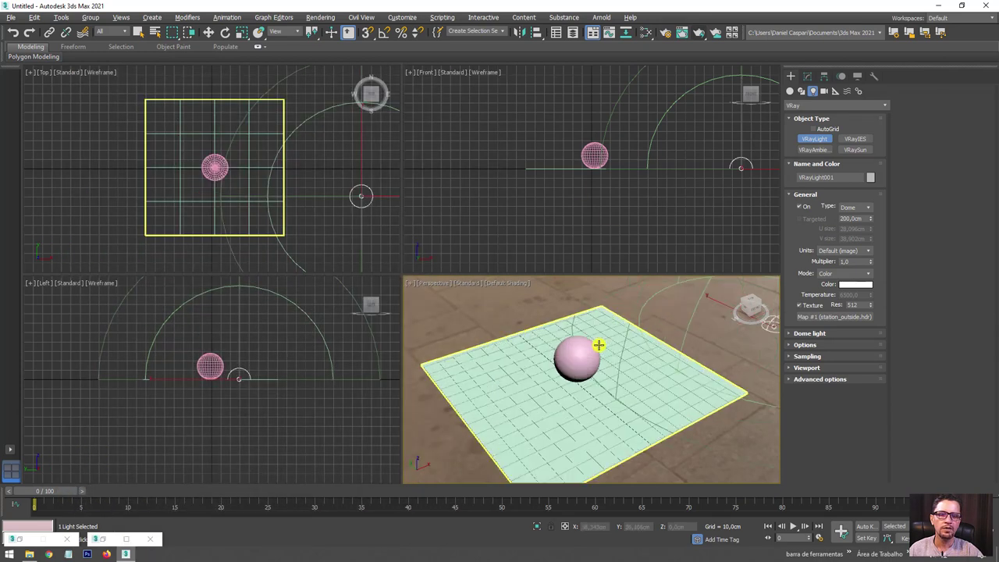
{"action": "left_click", "coordinate": [597, 344]}
{"action": "scroll", "coordinate": [598, 348], "scroll_direction": "up", "scroll_amount": 2}
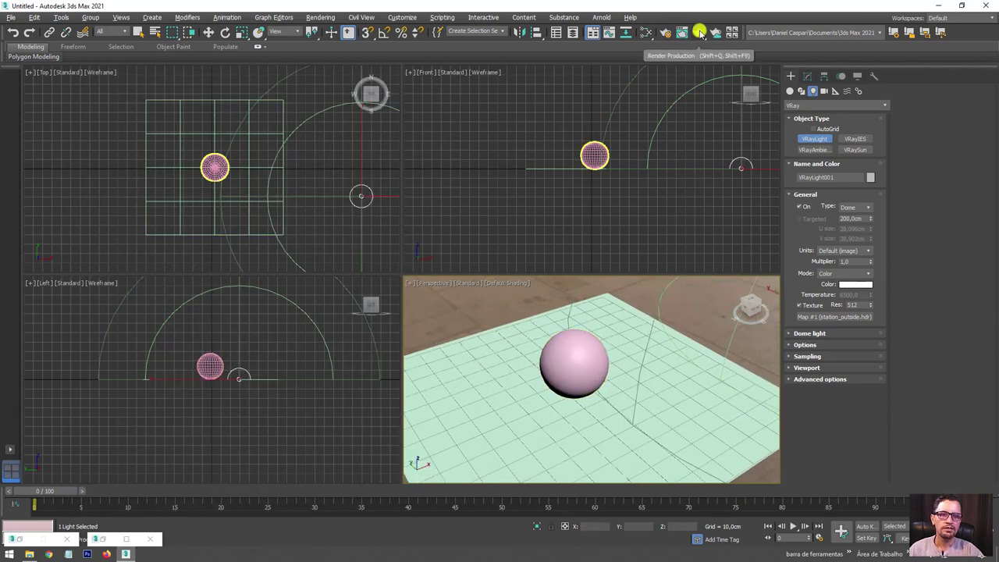
{"action": "left_click", "coordinate": [699, 32]}
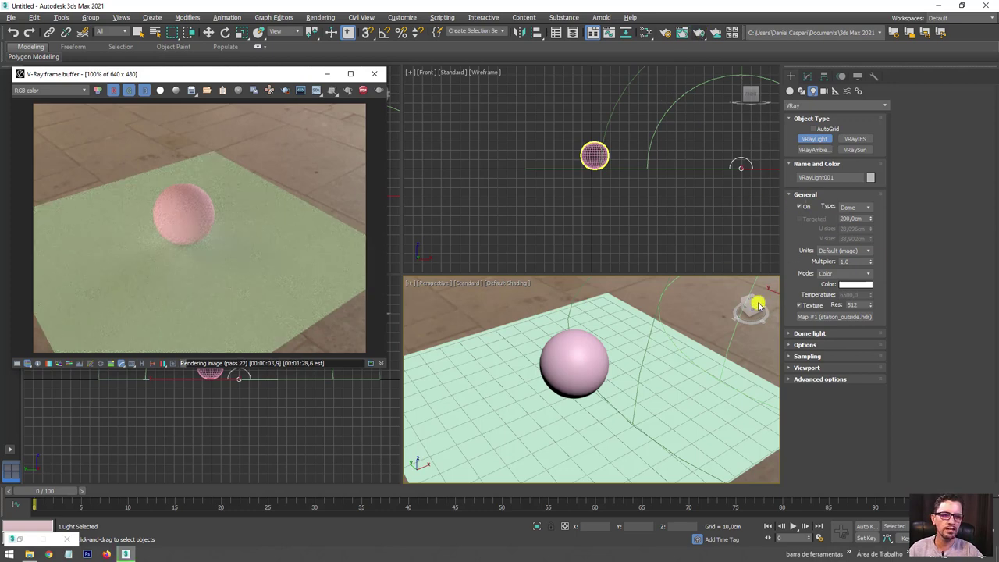
{"action": "left_click_drag", "start_coordinate": [300, 73], "coordinate": [413, 49]}
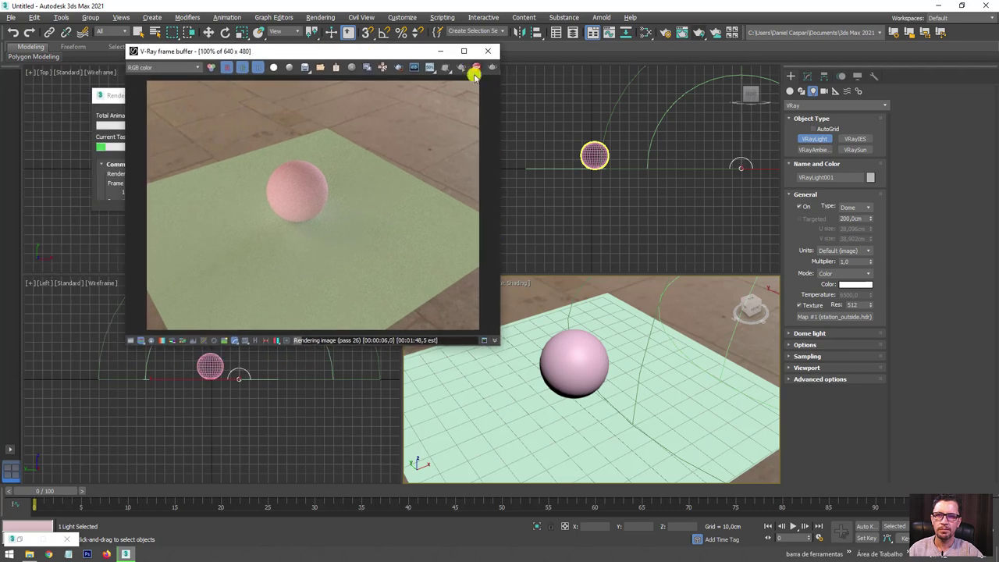
{"action": "left_click", "coordinate": [476, 69]}
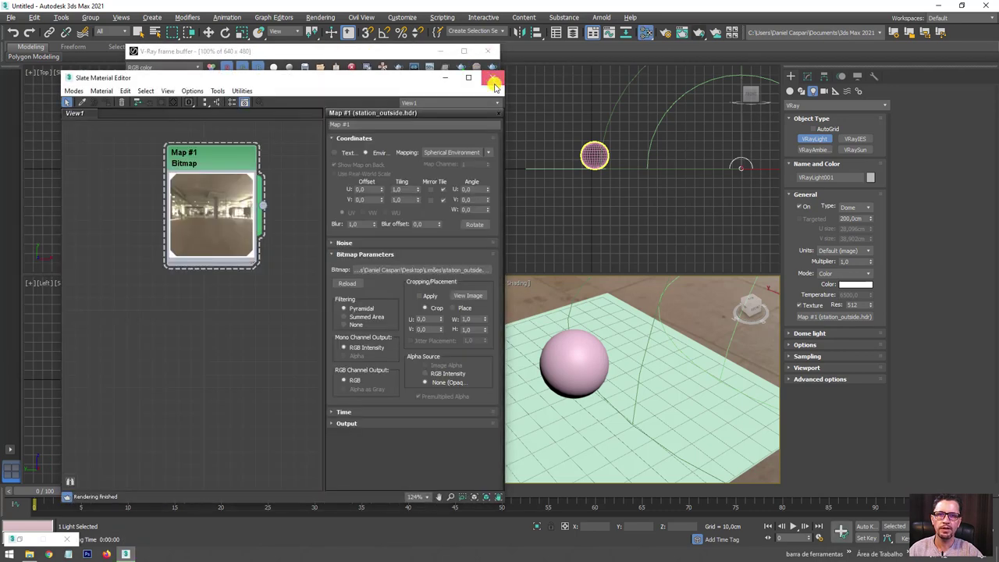
{"action": "left_click", "coordinate": [492, 77]}
{"action": "right_click", "coordinate": [677, 295]}
{"action": "mouse_move", "coordinate": [690, 296]}
{"action": "middle_mouse_down"}
{"action": "mouse_move", "coordinate": [610, 344]}
{"action": "mouse_move", "coordinate": [521, 371]}
{"action": "middle_mouse_up"}
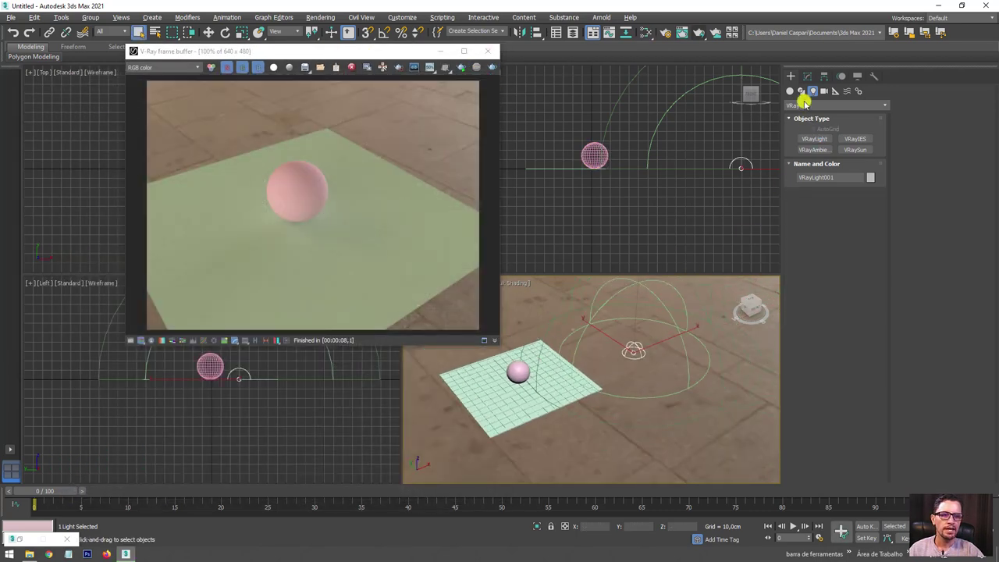
Set the dome light Multiplier to 5 and render a test.
{"action": "left_click", "coordinate": [807, 76]}
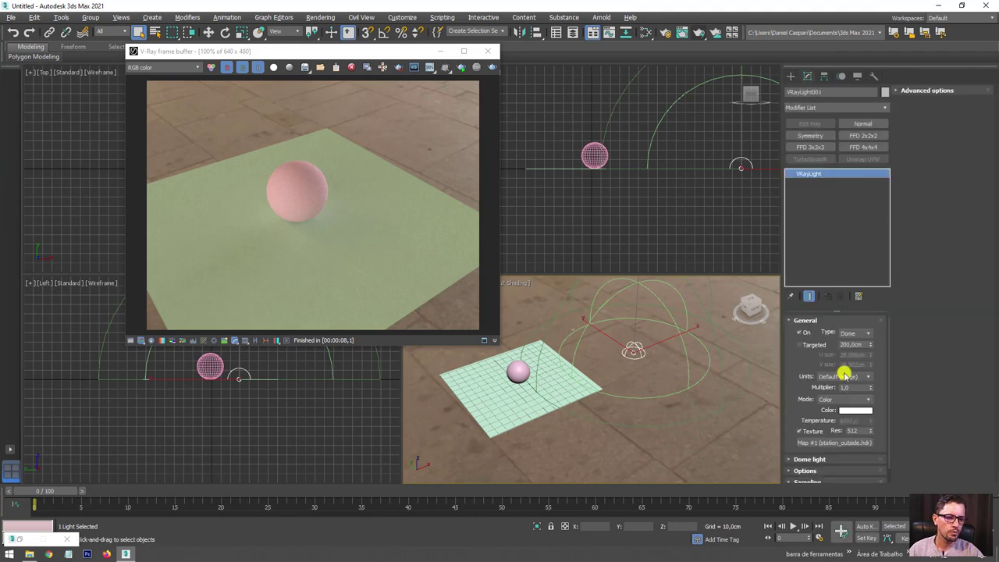
{"action": "double_click", "coordinate": [857, 387]}
{"action": "type", "text": "5"}
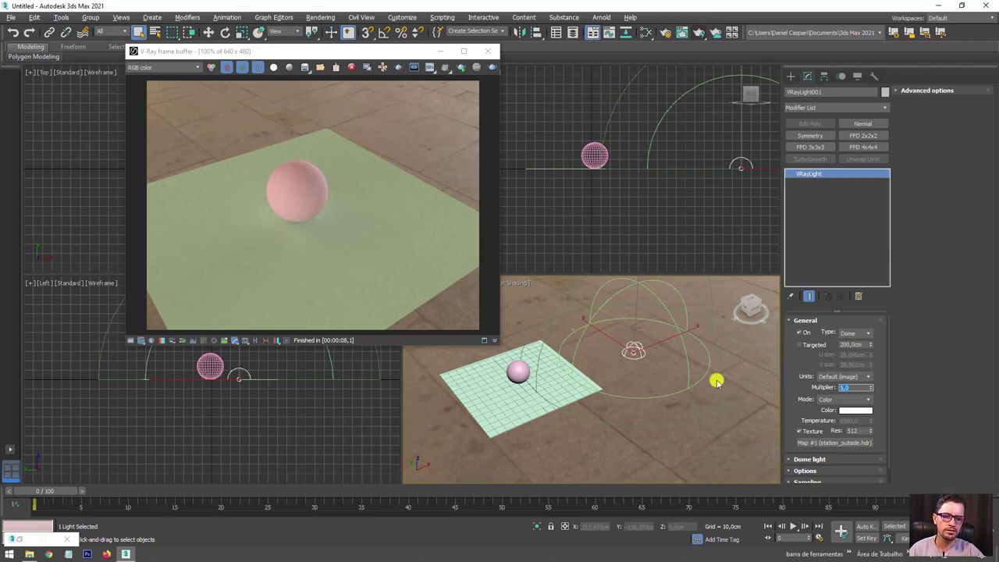
{"action": "scroll", "coordinate": [647, 361], "scroll_direction": "up", "scroll_amount": 2}
{"action": "scroll", "coordinate": [617, 354], "scroll_direction": "up", "scroll_amount": 3}
{"action": "scroll", "coordinate": [617, 354], "scroll_direction": "up", "scroll_amount": 2}
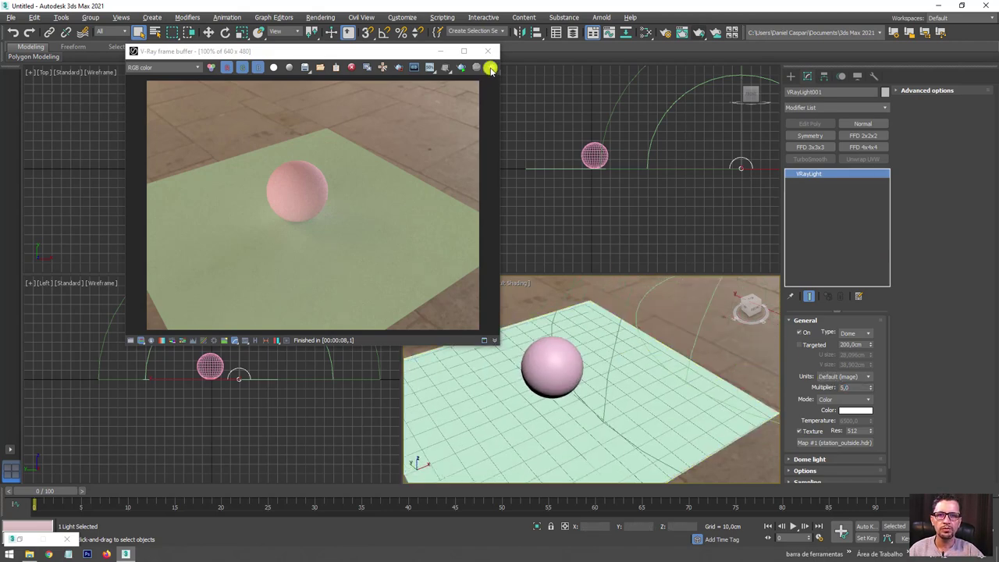
{"action": "left_click", "coordinate": [490, 69]}
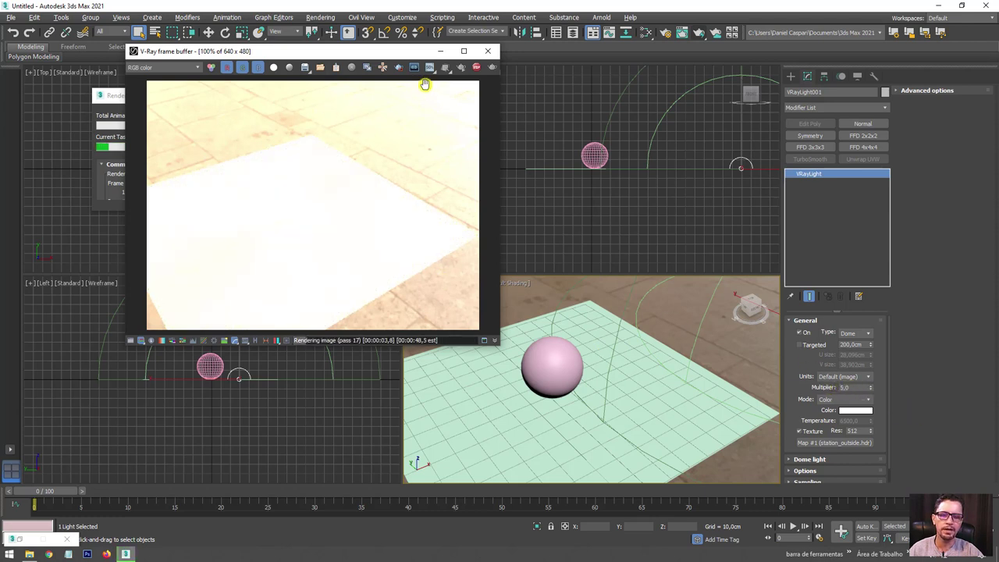
{"action": "left_click", "coordinate": [473, 68]}
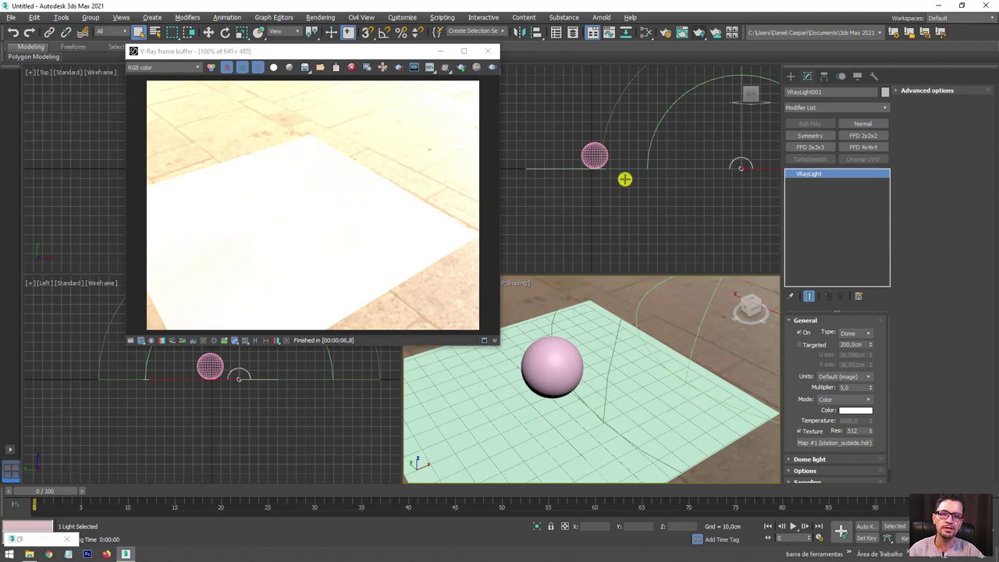
Lower the Multiplier to 1,2, re-render, close the frame buffer and orbit the view.
{"action": "double_click", "coordinate": [857, 387]}
{"action": "type", "text": "1"}
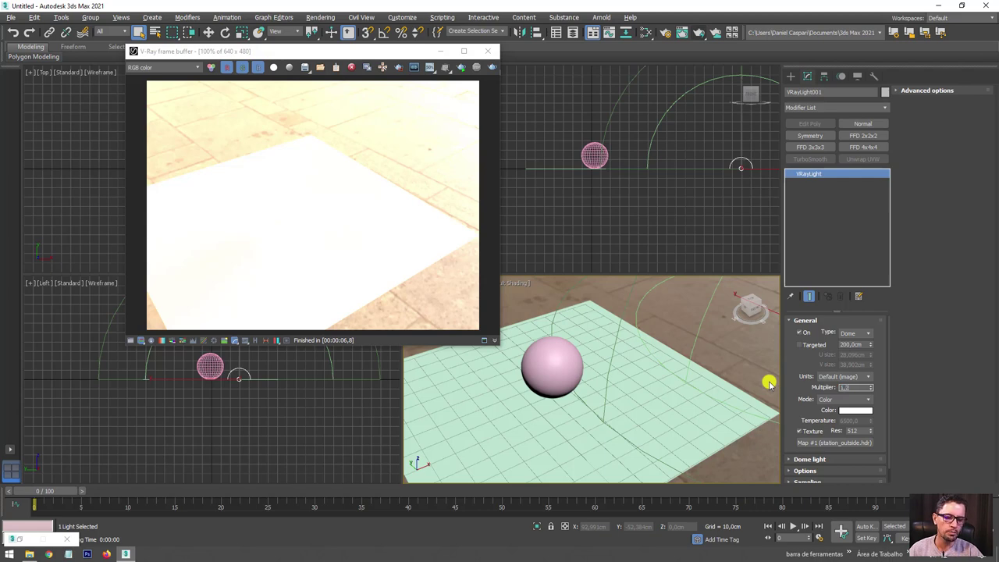
{"action": "type", "text": "1,2"}
{"action": "left_click", "coordinate": [493, 67]}
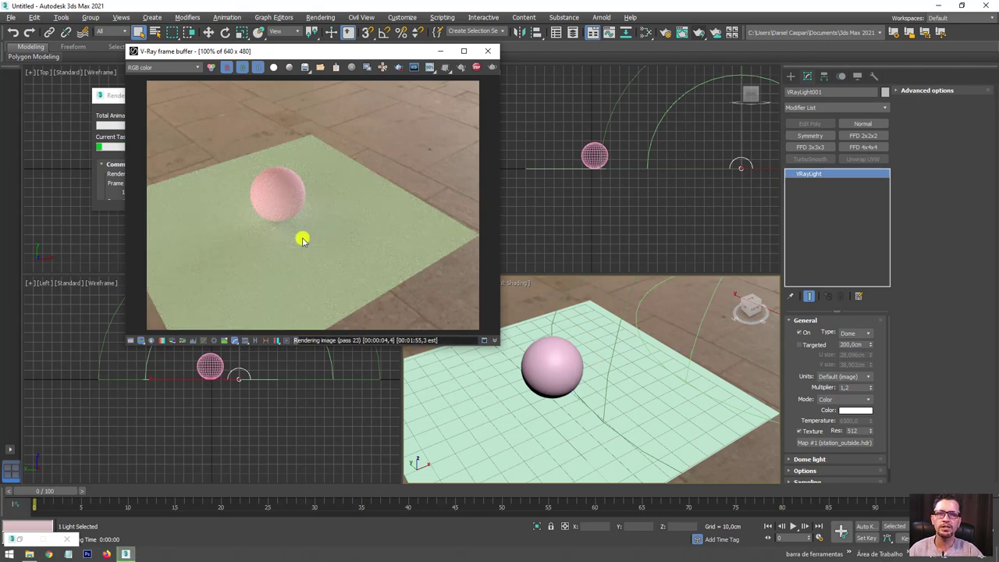
{"action": "left_click", "coordinate": [478, 69]}
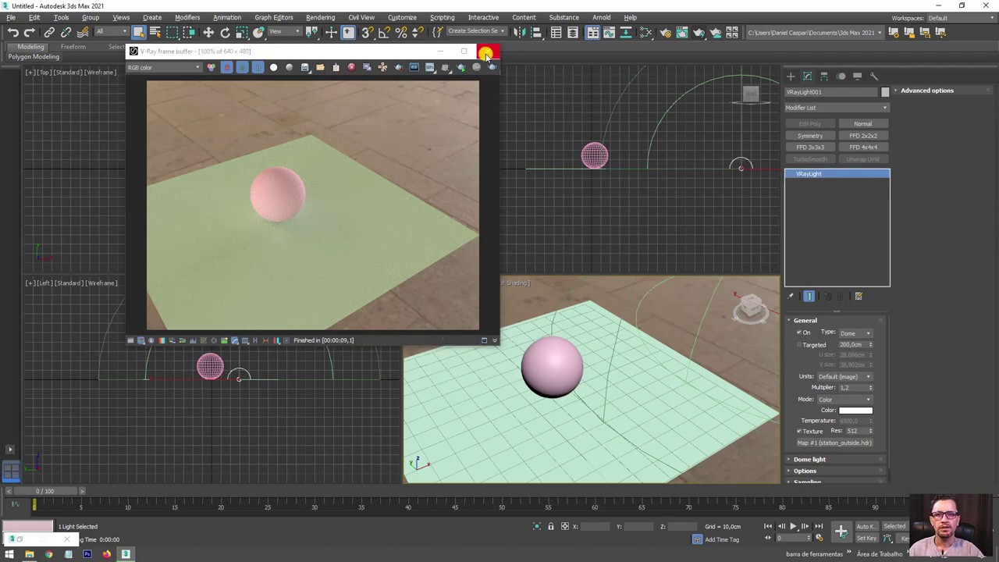
{"action": "left_click", "coordinate": [488, 51]}
{"action": "mouse_move", "coordinate": [583, 351]}
{"action": "middle_mouse_down", "text": "alt"}
{"action": "mouse_move", "coordinate": [595, 335]}
{"action": "mouse_move", "coordinate": [629, 408]}
{"action": "mouse_move", "coordinate": [656, 374]}
{"action": "middle_mouse_up", "text": "alt"}
Open the Slate Material Editor and create a new VRayMtl node, Material #25.
{"action": "left_click", "coordinate": [645, 32]}
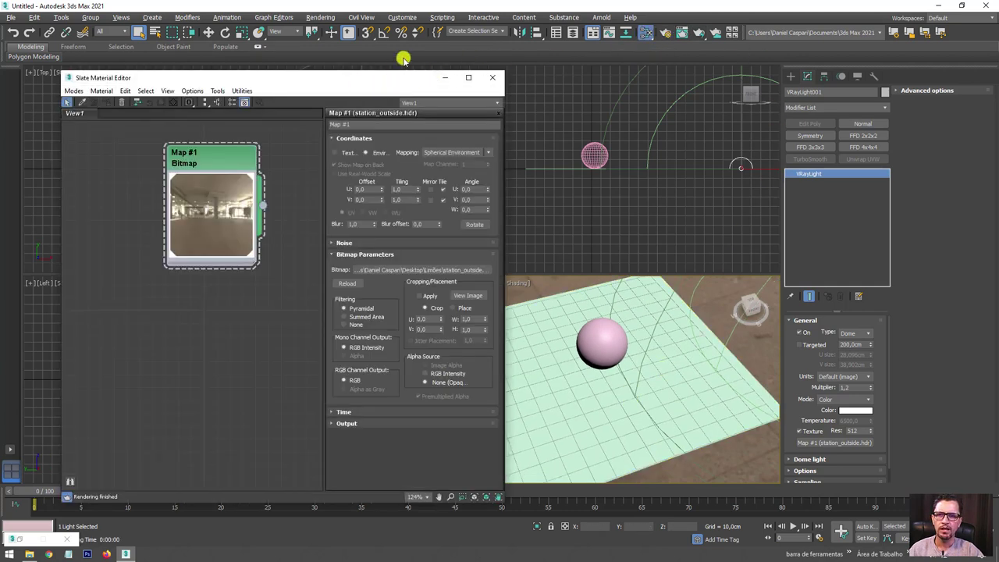
{"action": "left_click", "coordinate": [498, 109]}
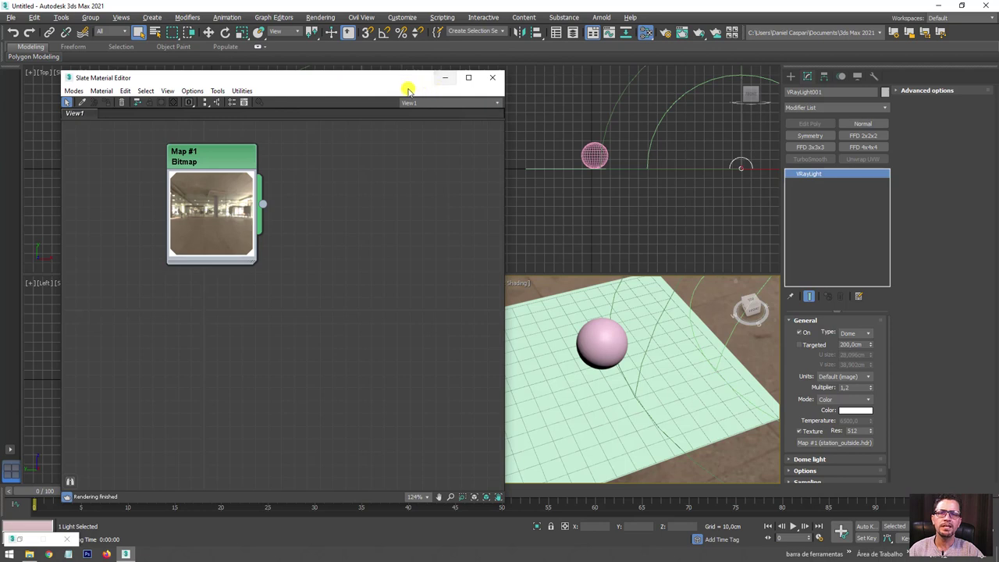
{"action": "left_click_drag", "start_coordinate": [348, 83], "coordinate": [293, 52]}
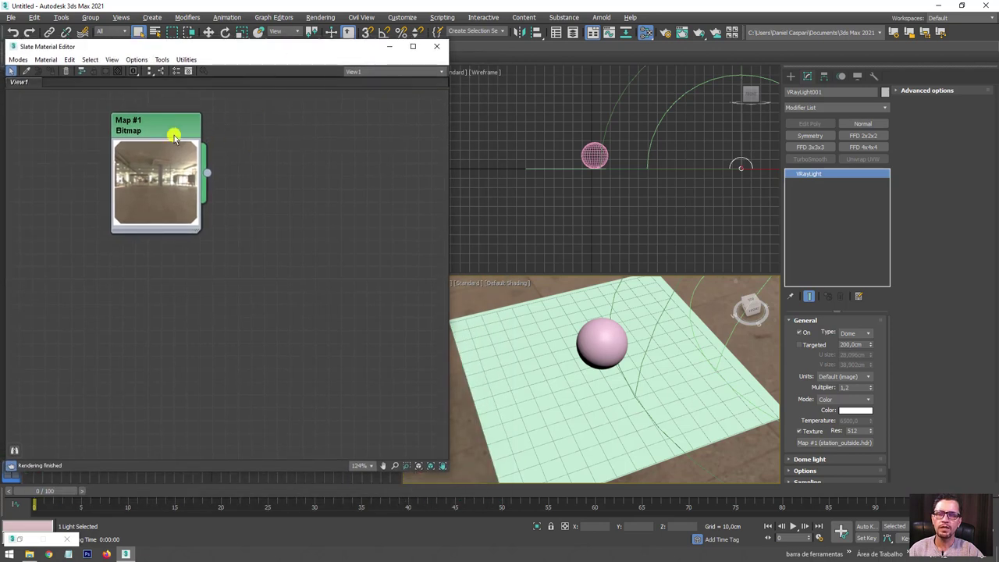
{"action": "left_click_drag", "start_coordinate": [174, 134], "coordinate": [100, 94]}
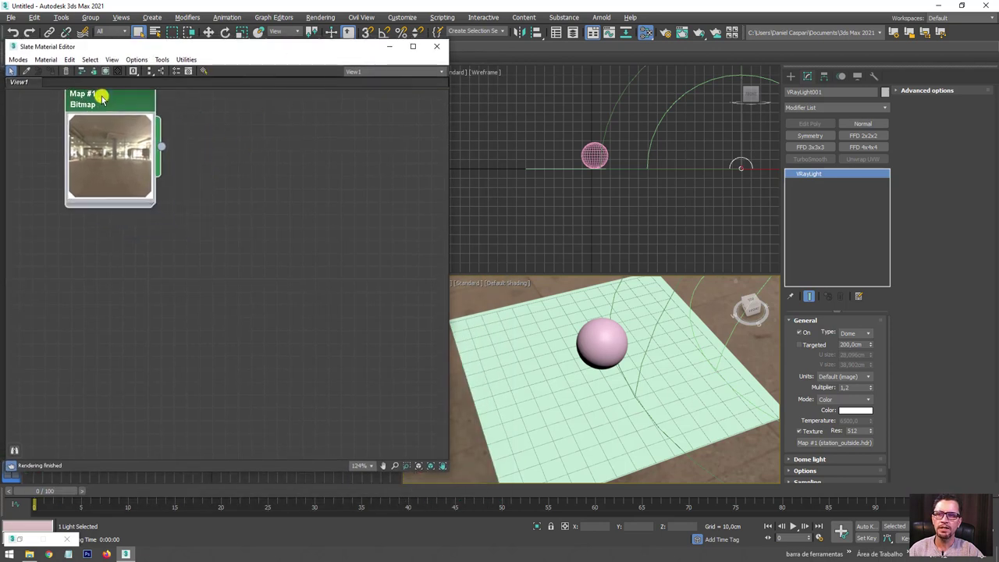
{"action": "right_click", "coordinate": [189, 175]}
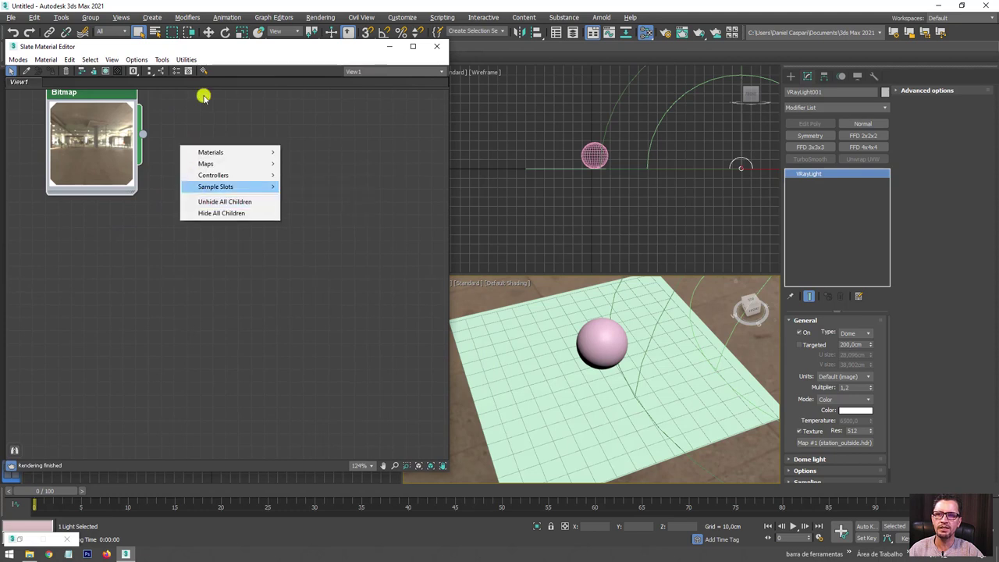
{"action": "mouse_move", "coordinate": [210, 152]}
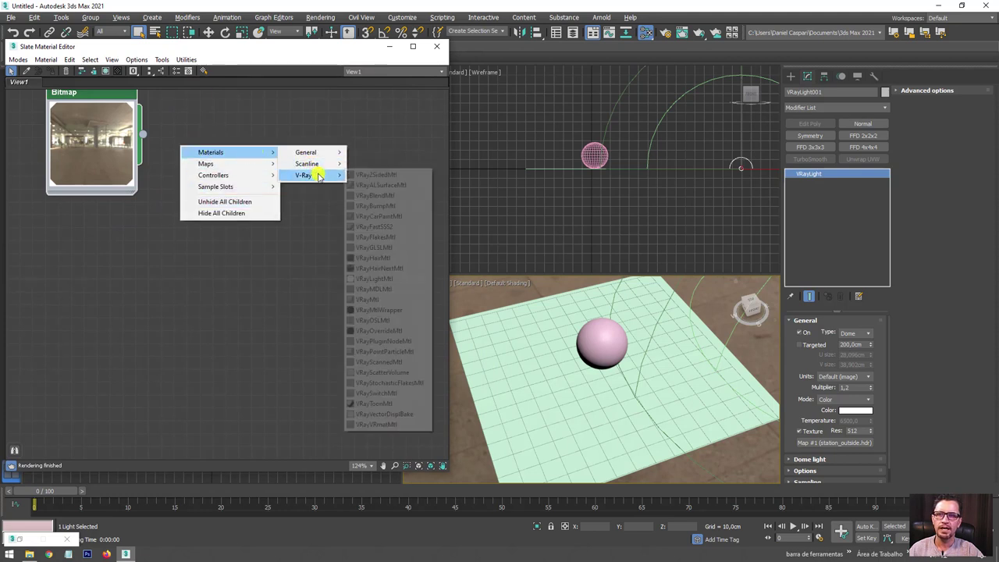
{"action": "mouse_move", "coordinate": [304, 175]}
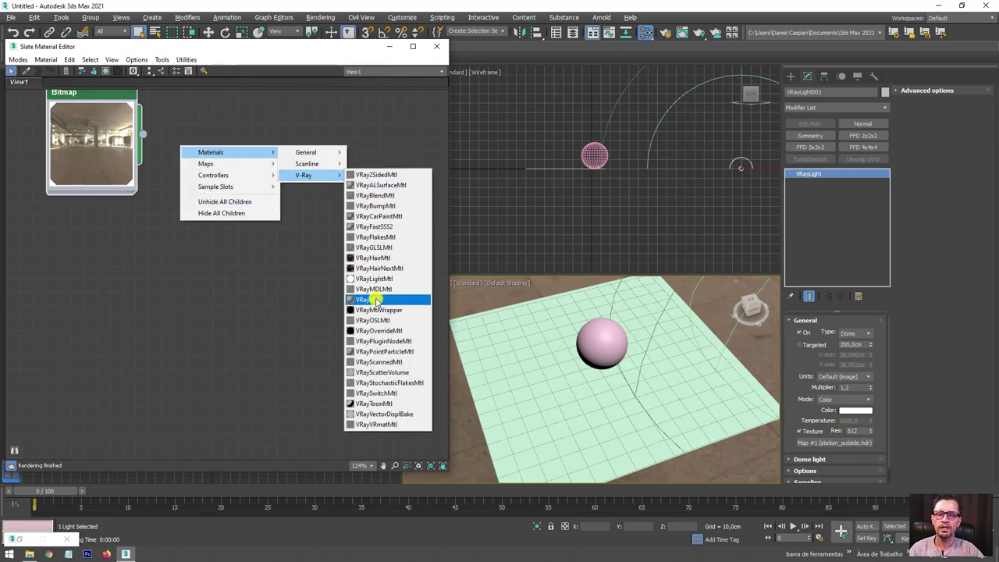
{"action": "left_click", "coordinate": [375, 298]}
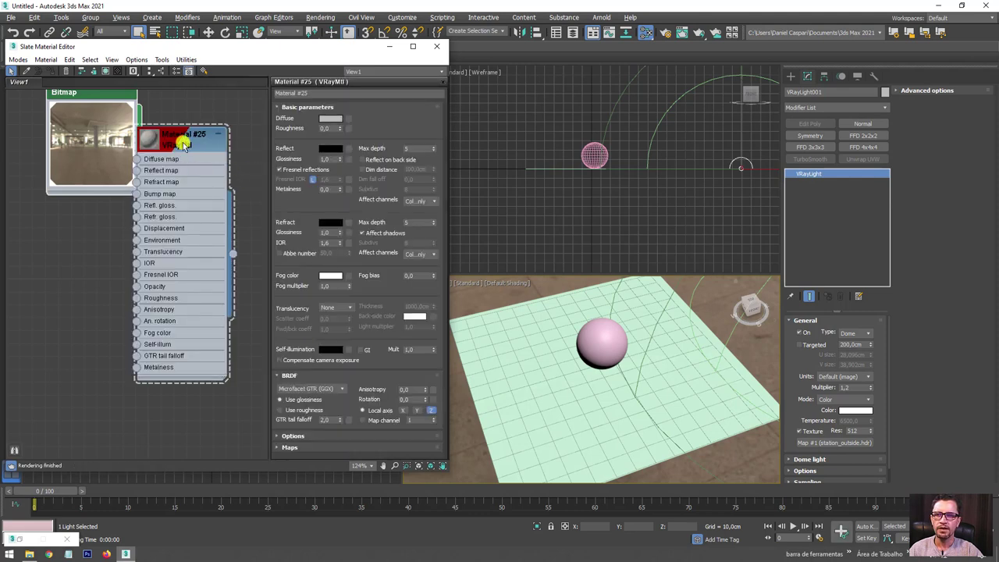
Apply Material #25 to the floor plane and drag out its Diffuse map socket for General maps.
{"action": "mouse_move", "coordinate": [182, 144]}
{"action": "left_mouse_down"}
{"action": "mouse_move", "coordinate": [352, 172]}
{"action": "mouse_move", "coordinate": [286, 138]}
{"action": "left_mouse_up"}
{"action": "left_click", "coordinate": [443, 83]}
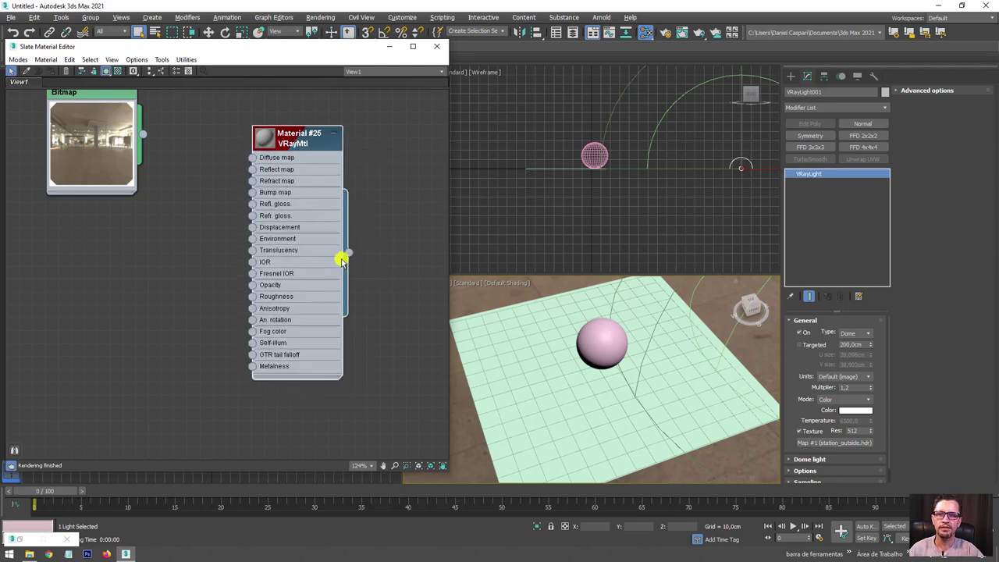
{"action": "left_click_drag", "start_coordinate": [348, 252], "coordinate": [509, 373]}
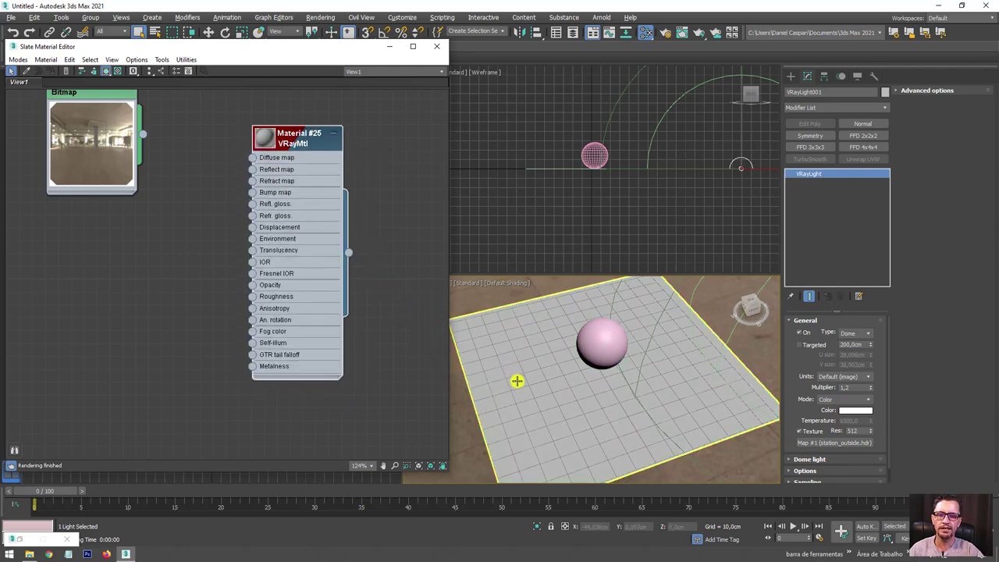
{"action": "left_click_drag", "start_coordinate": [304, 143], "coordinate": [343, 155]}
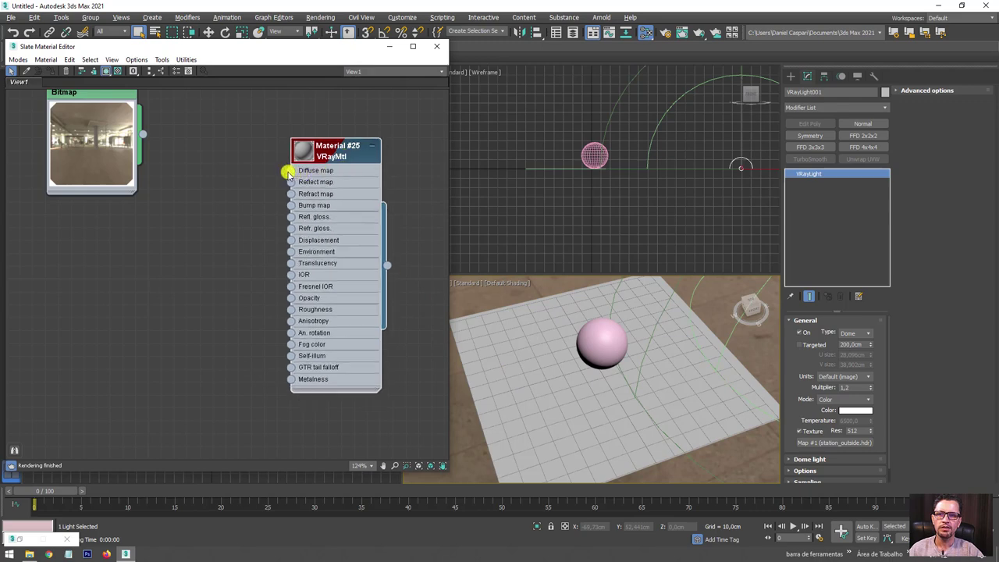
{"action": "left_click_drag", "start_coordinate": [289, 171], "coordinate": [242, 160]}
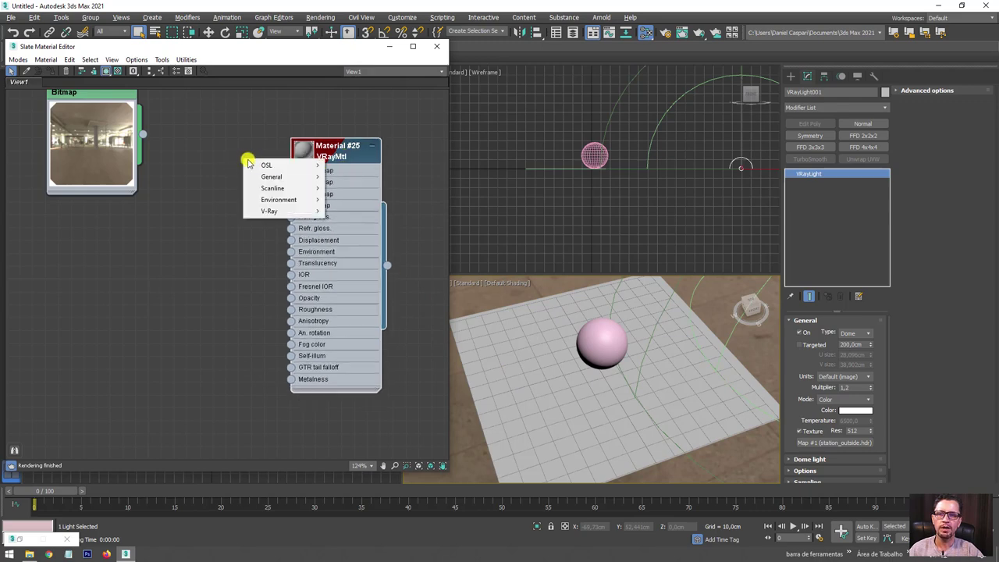
{"action": "mouse_move", "coordinate": [272, 176]}
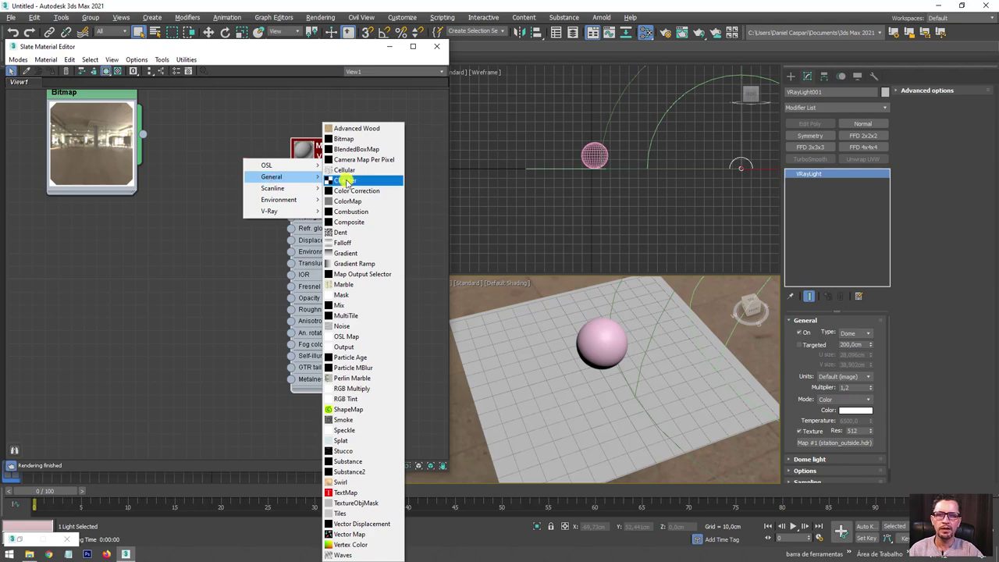
Add a Checker map to the floor material's diffuse, with Tiling U and V set to 10.
{"action": "left_click", "coordinate": [346, 182]}
{"action": "double_click", "coordinate": [234, 160]}
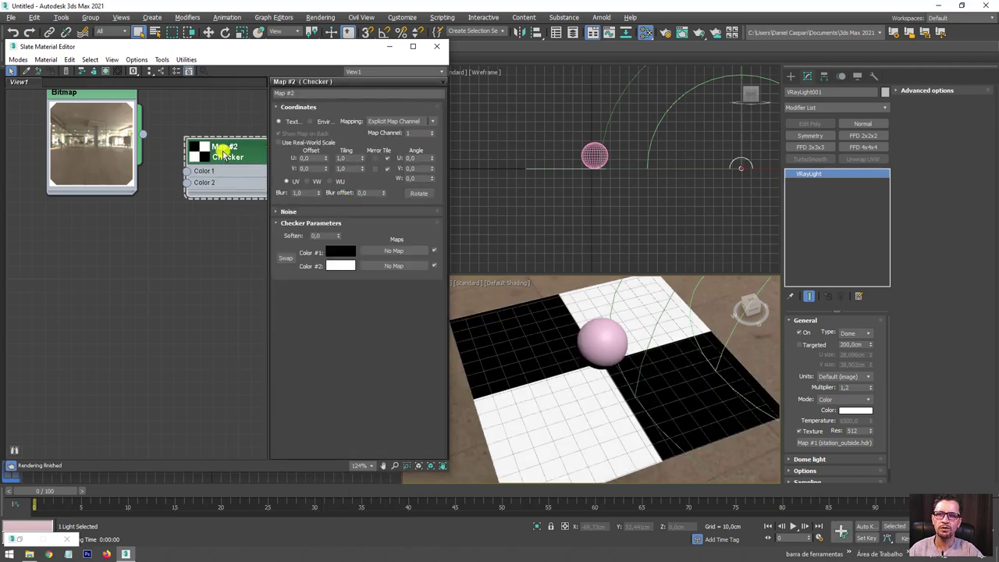
{"action": "left_click_drag", "start_coordinate": [216, 160], "coordinate": [203, 146]}
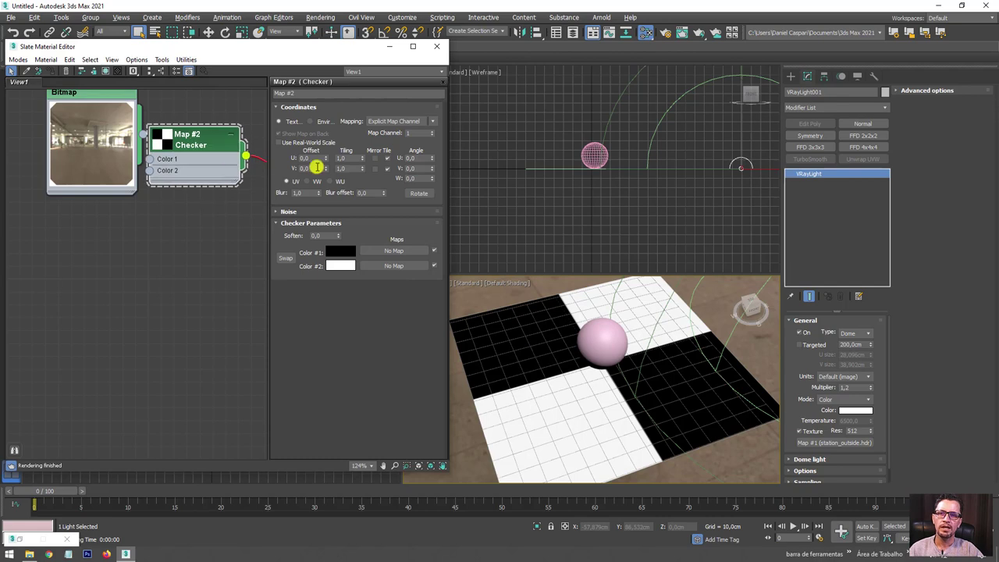
{"action": "double_click", "coordinate": [346, 158]}
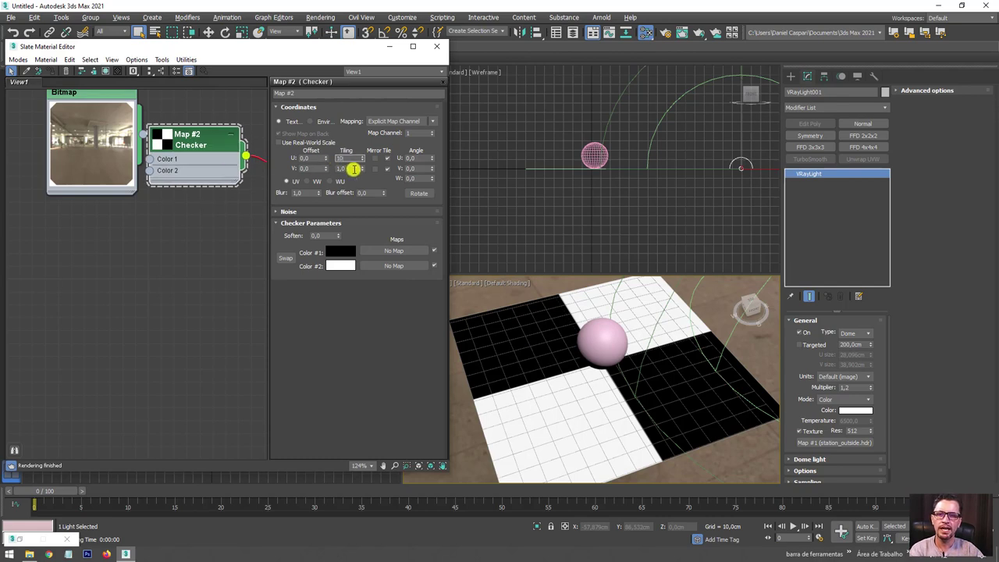
{"action": "type", "text": "10"}
{"action": "key", "text": "Tab"}
{"action": "type", "text": "10"}
{"action": "key", "text": "Return"}
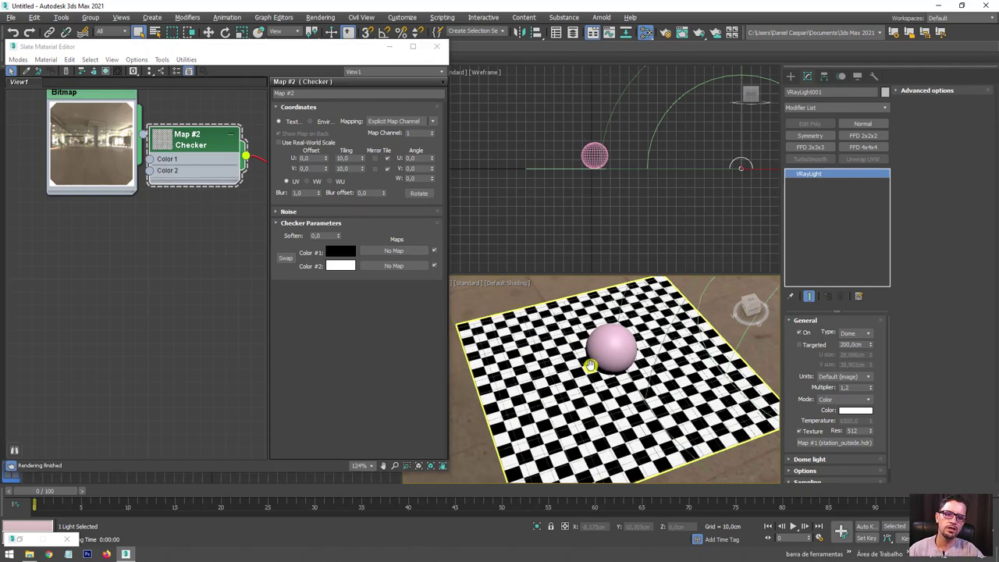
Set the Checker's Color #1 to orange and close the material editor.
{"action": "middle_click_drag", "start_coordinate": [591, 365], "coordinate": [613, 308]}
{"action": "scroll", "coordinate": [613, 308], "scroll_direction": "up", "scroll_amount": 3}
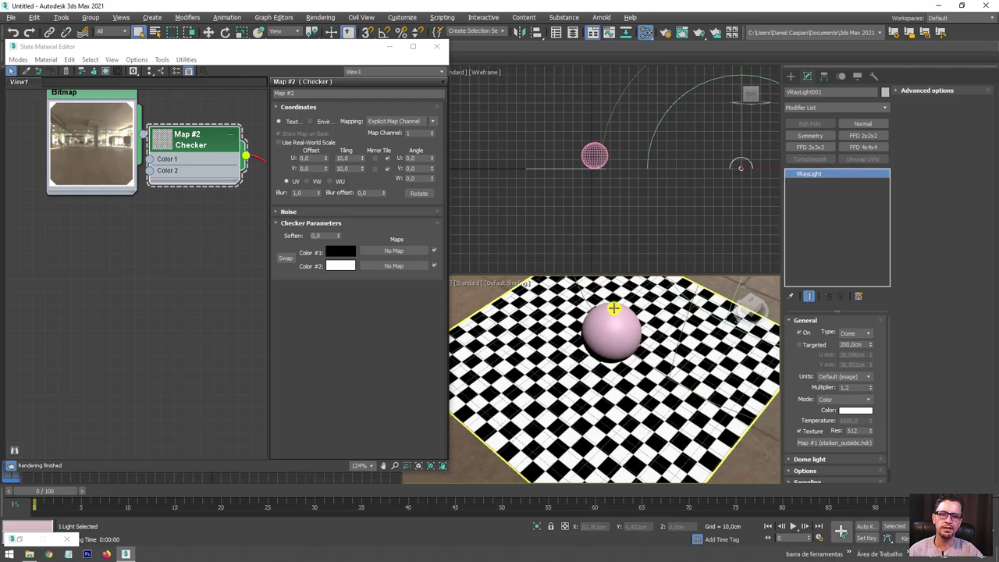
{"action": "left_click_drag", "start_coordinate": [210, 152], "coordinate": [183, 230]}
{"action": "left_click", "coordinate": [337, 251]}
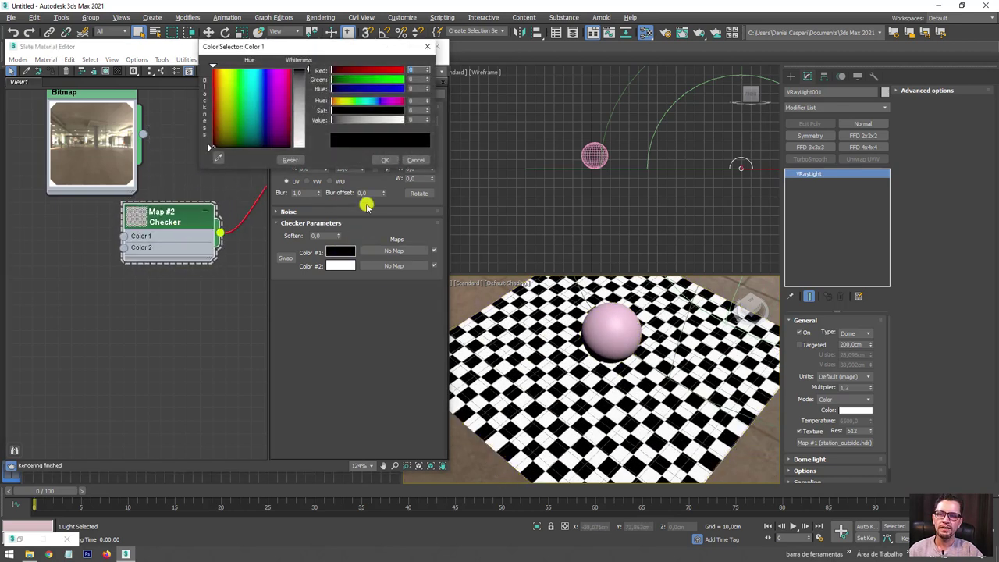
{"action": "mouse_move", "coordinate": [234, 82]}
{"action": "left_mouse_down"}
{"action": "mouse_move", "coordinate": [305, 88]}
{"action": "mouse_move", "coordinate": [438, 177]}
{"action": "left_mouse_up"}
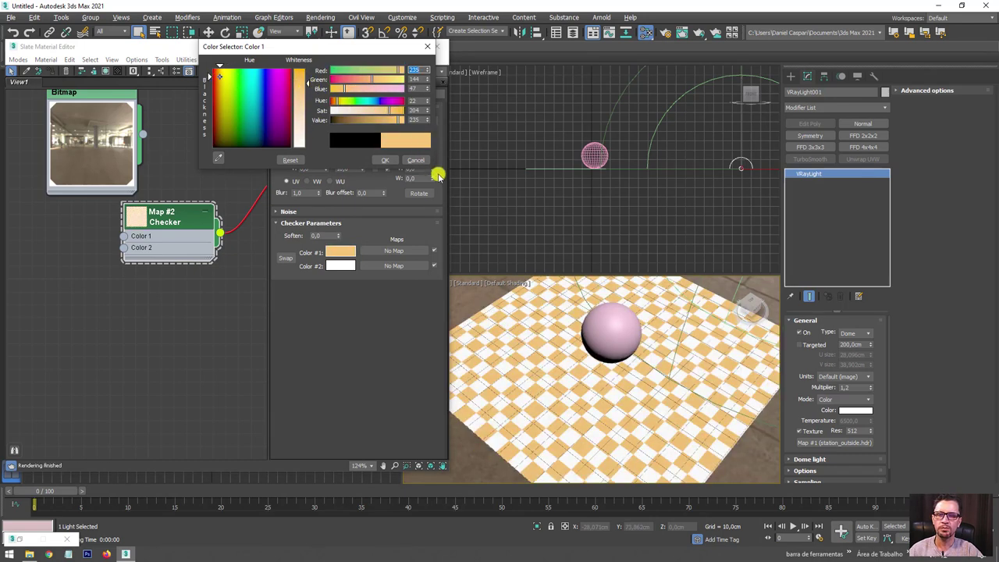
{"action": "left_click", "coordinate": [387, 161]}
{"action": "left_click_drag", "start_coordinate": [195, 208], "coordinate": [221, 130]}
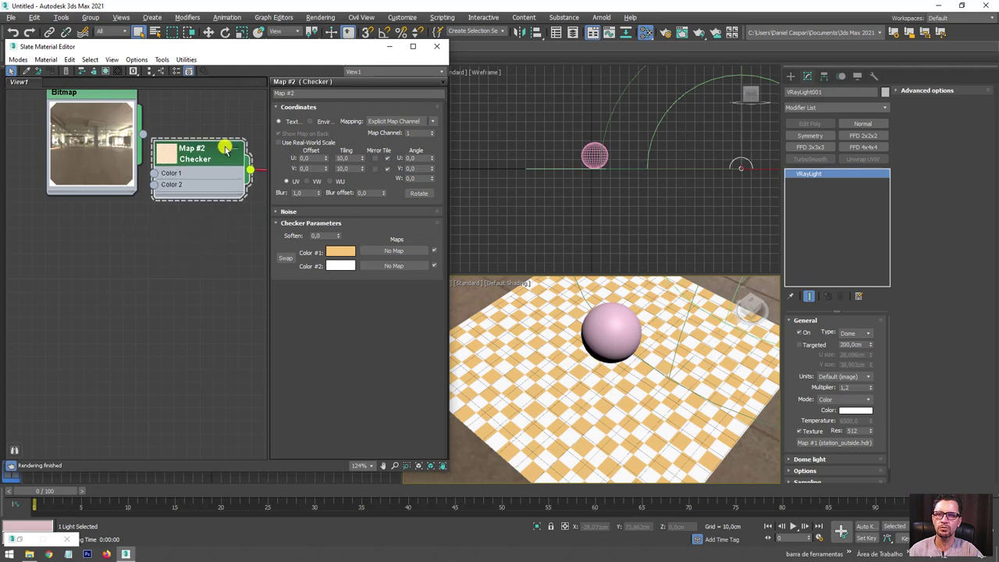
{"action": "middle_click_drag", "start_coordinate": [665, 365], "coordinate": [641, 377], "text": "alt"}
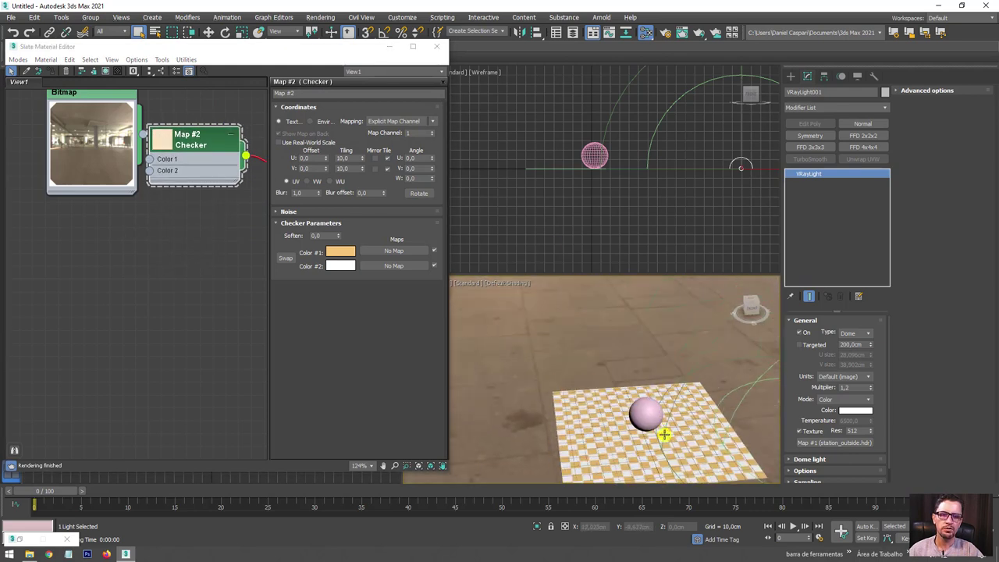
{"action": "left_click", "coordinate": [436, 46]}
Render the pink sphere on the checker floor in V-Ray (18.5 s), then close the frame buffer and Rendering dialog.
{"action": "left_click", "coordinate": [698, 32]}
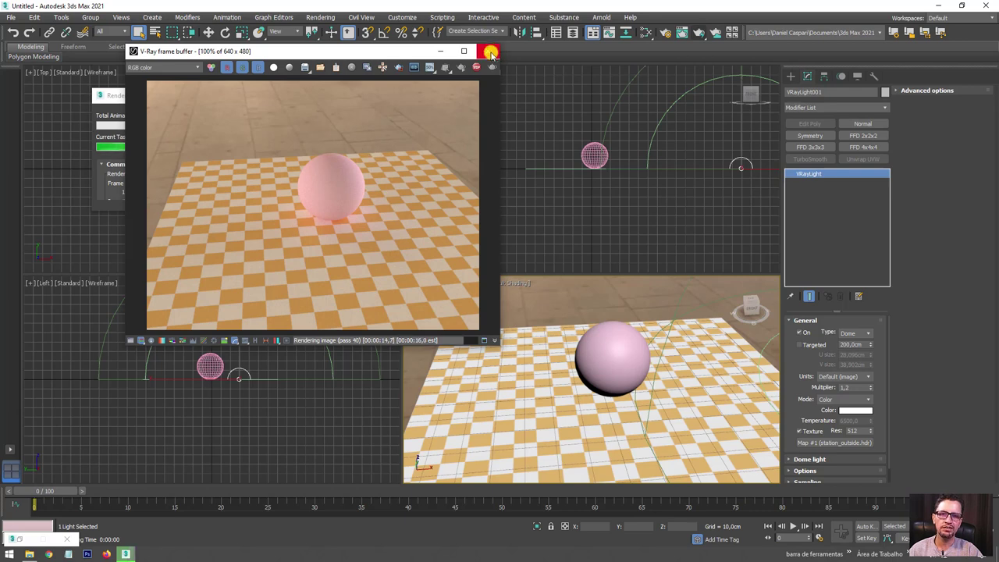
{"action": "left_click", "coordinate": [491, 51]}
{"action": "left_click", "coordinate": [265, 113]}
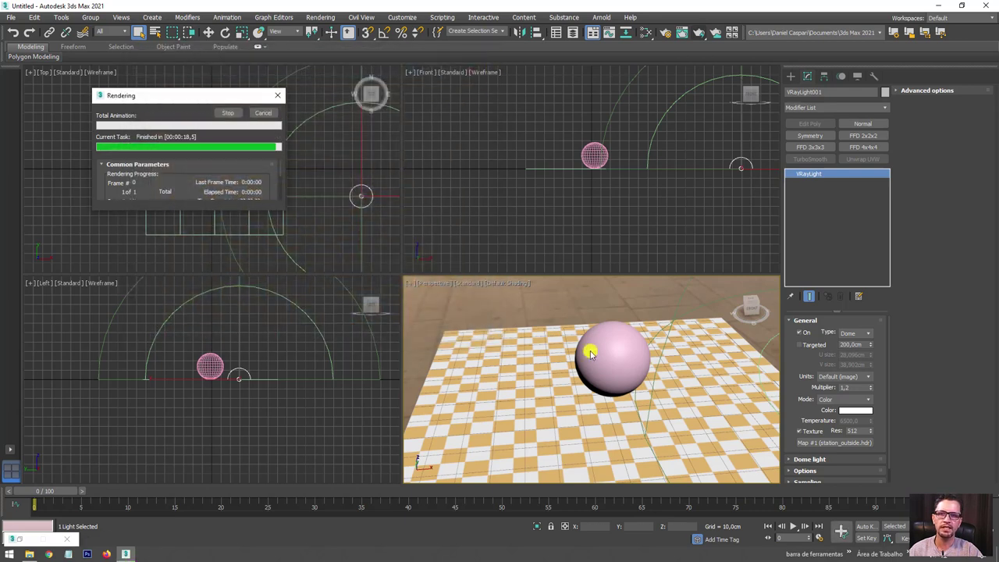
{"action": "mouse_move", "coordinate": [580, 368]}
{"action": "middle_mouse_down", "text": "alt"}
{"action": "mouse_move", "coordinate": [593, 379]}
{"action": "mouse_move", "coordinate": [590, 320]}
{"action": "middle_mouse_up", "text": "alt"}
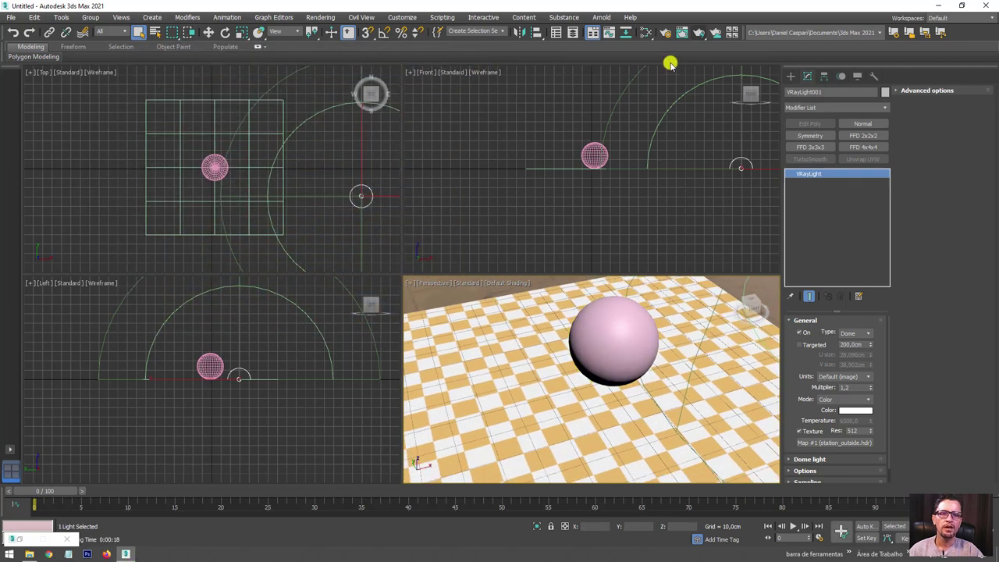
Select the sphere and turn on Edged Faces display with F4.
{"action": "right_click", "coordinate": [637, 320]}
{"action": "left_click", "coordinate": [656, 336]}
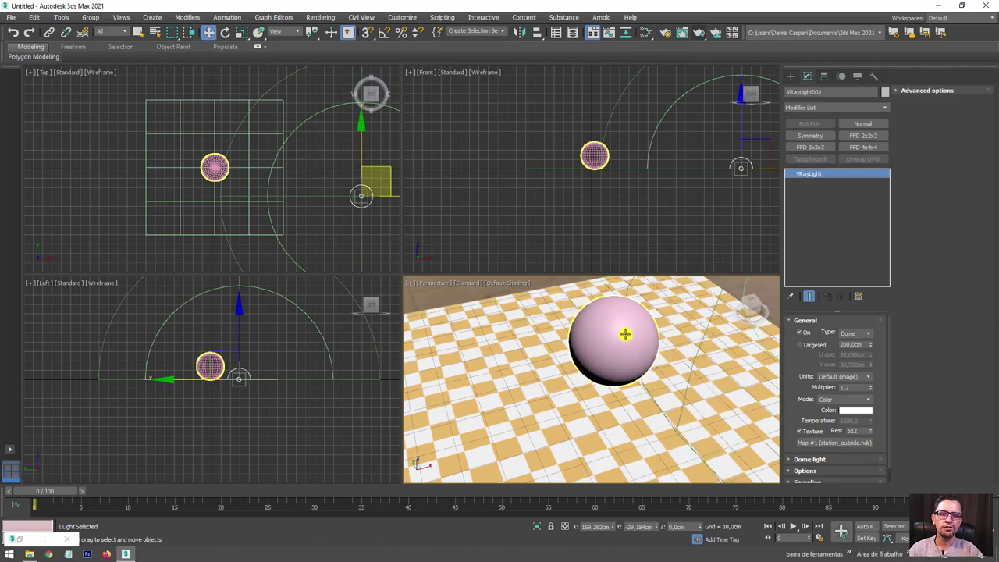
{"action": "left_click", "coordinate": [625, 331]}
{"action": "key", "text": "z"}
{"action": "scroll", "coordinate": [617, 333], "scroll_direction": "down", "scroll_amount": 3}
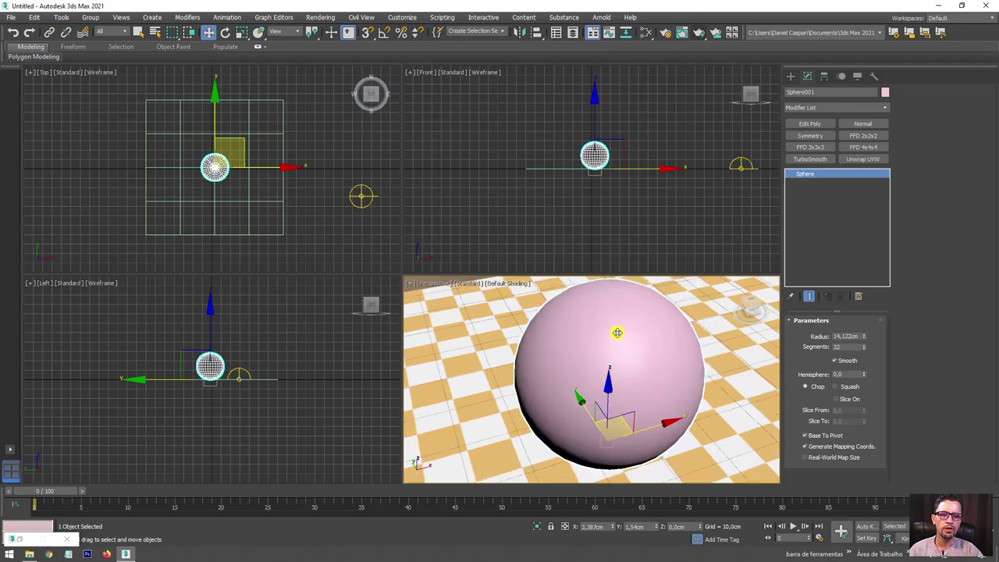
{"action": "key", "text": "F4"}
Maximize the Perspective view and add an Edit Poly modifier to Sphere001.
{"action": "mouse_move", "coordinate": [616, 333]}
{"action": "middle_mouse_down", "text": "alt"}
{"action": "mouse_move", "coordinate": [644, 353]}
{"action": "mouse_move", "coordinate": [737, 475]}
{"action": "middle_mouse_up", "text": "alt"}
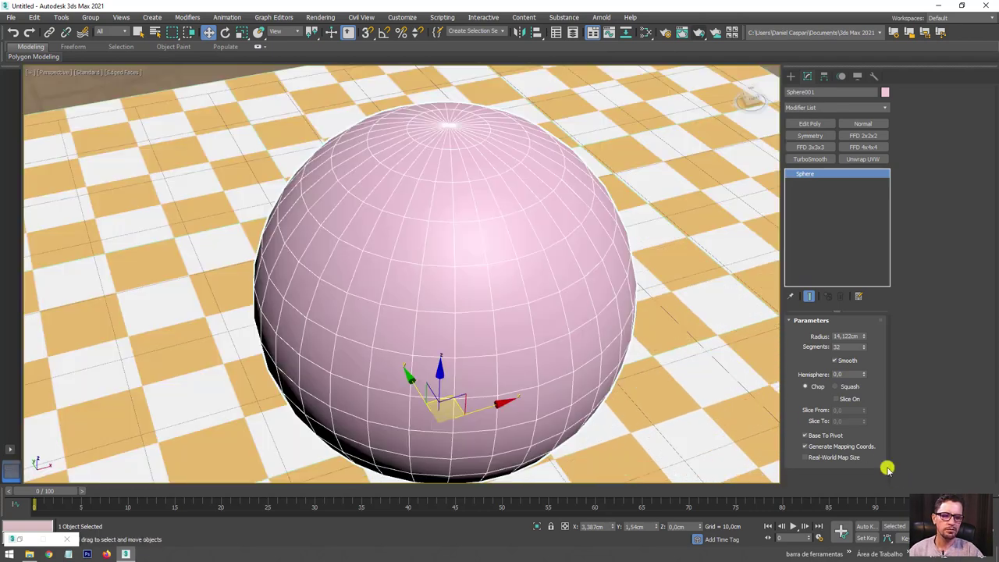
{"action": "left_click", "coordinate": [11, 468]}
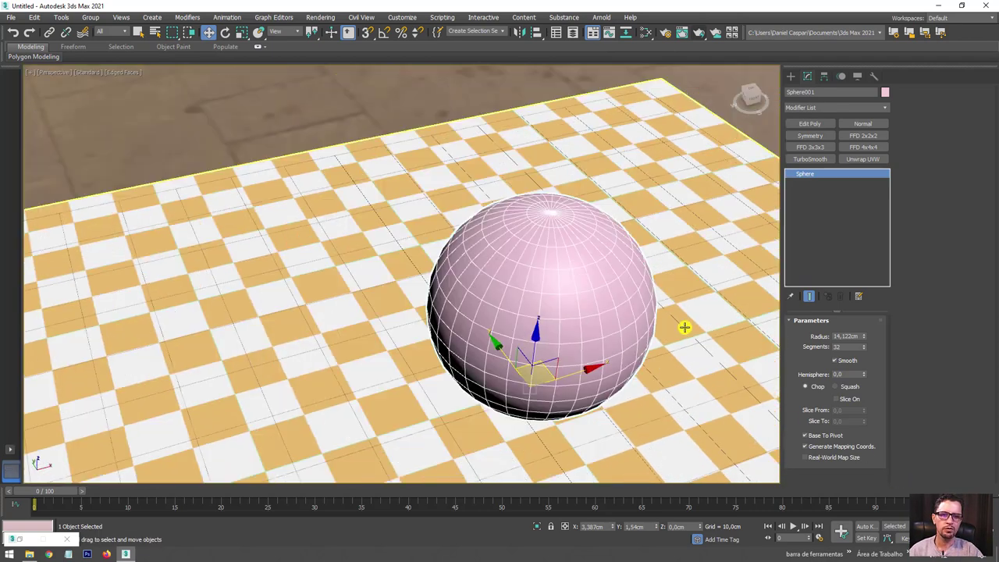
{"action": "scroll", "coordinate": [684, 325], "scroll_direction": "down", "scroll_amount": 3}
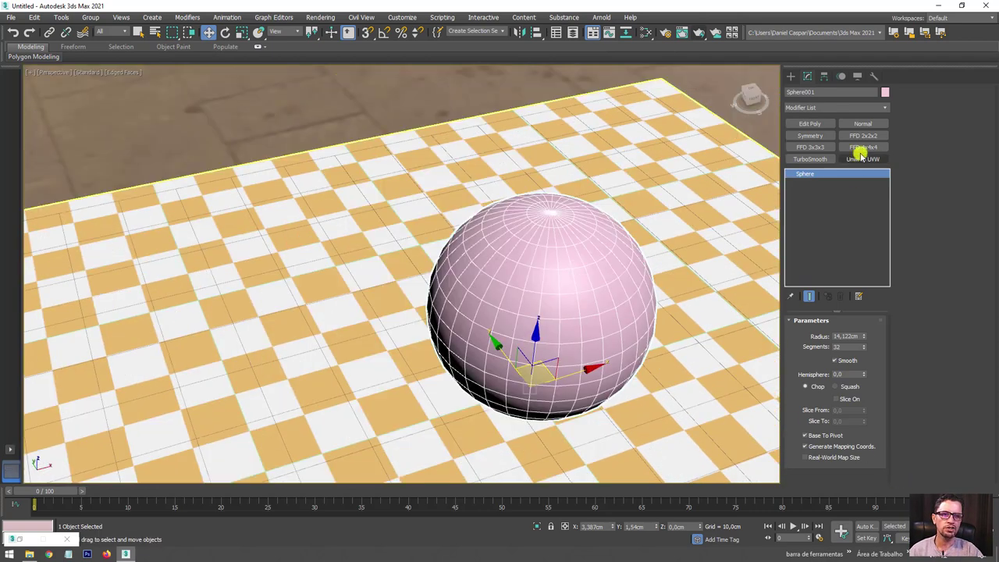
{"action": "left_click", "coordinate": [810, 123]}
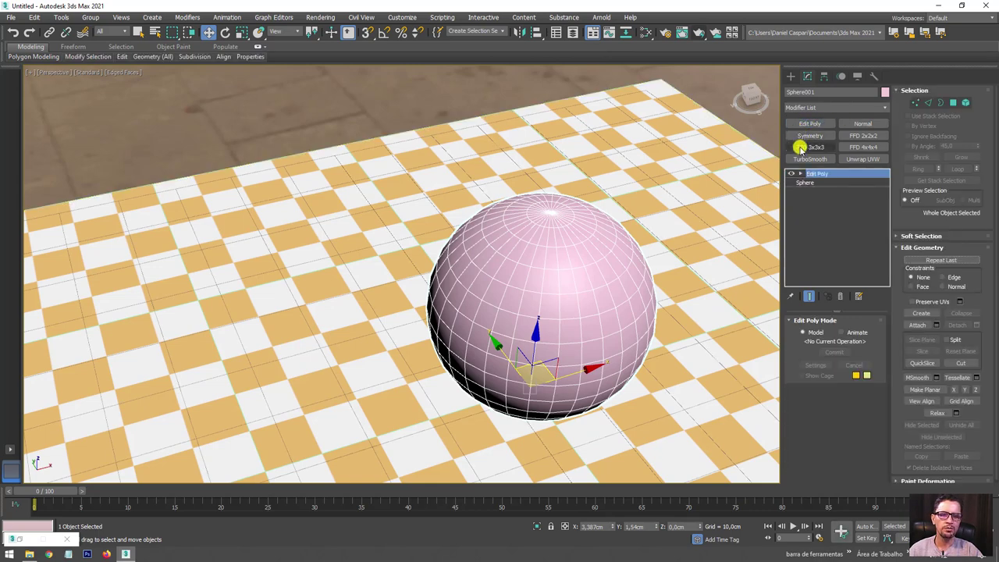
In Vertex mode, enable Soft Selection (20 cm falloff) and drag the sphere's top vertex upward.
{"action": "left_click", "coordinate": [916, 103]}
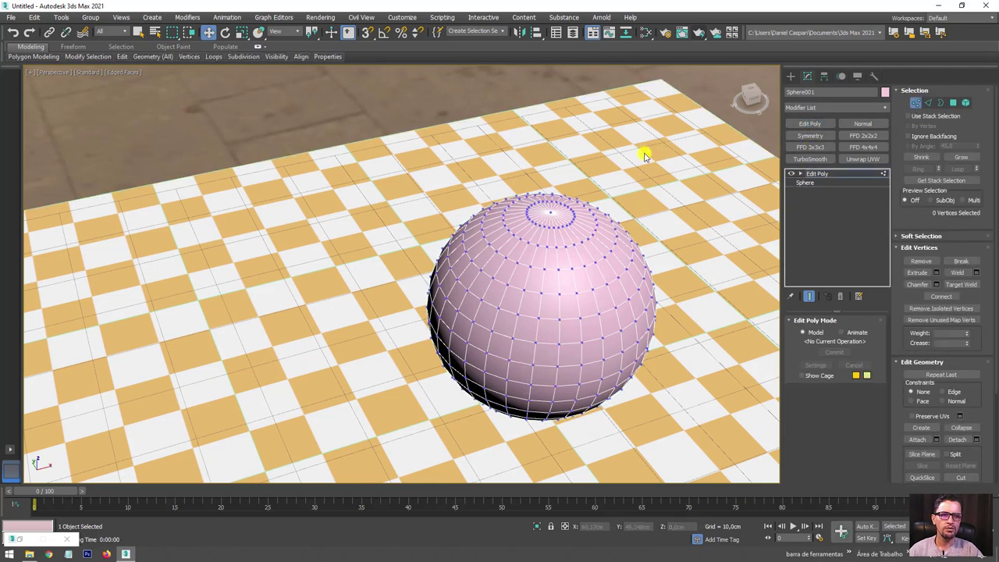
{"action": "left_click", "coordinate": [548, 212]}
{"action": "middle_click_drag", "start_coordinate": [566, 240], "coordinate": [535, 208], "text": "alt"}
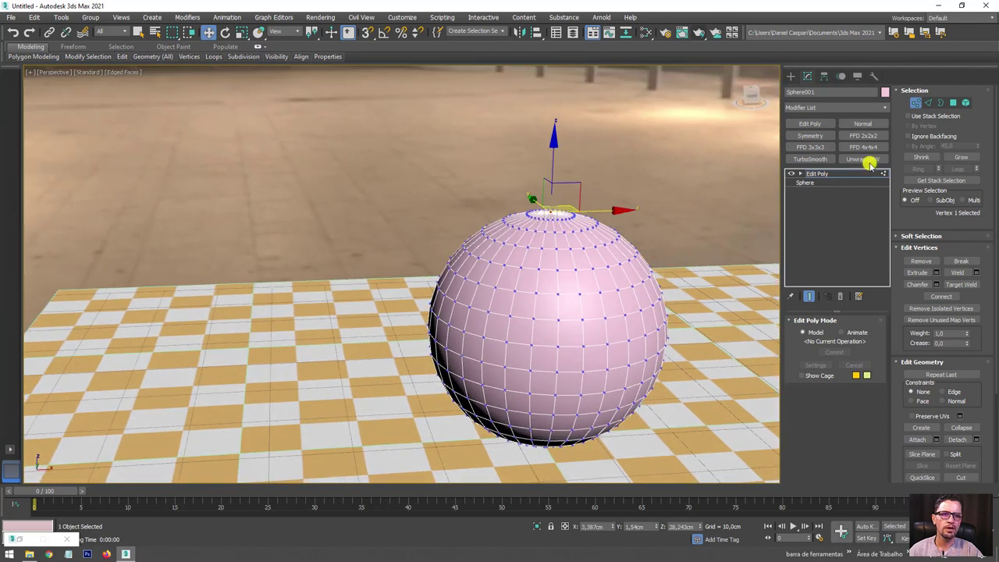
{"action": "left_click", "coordinate": [905, 236]}
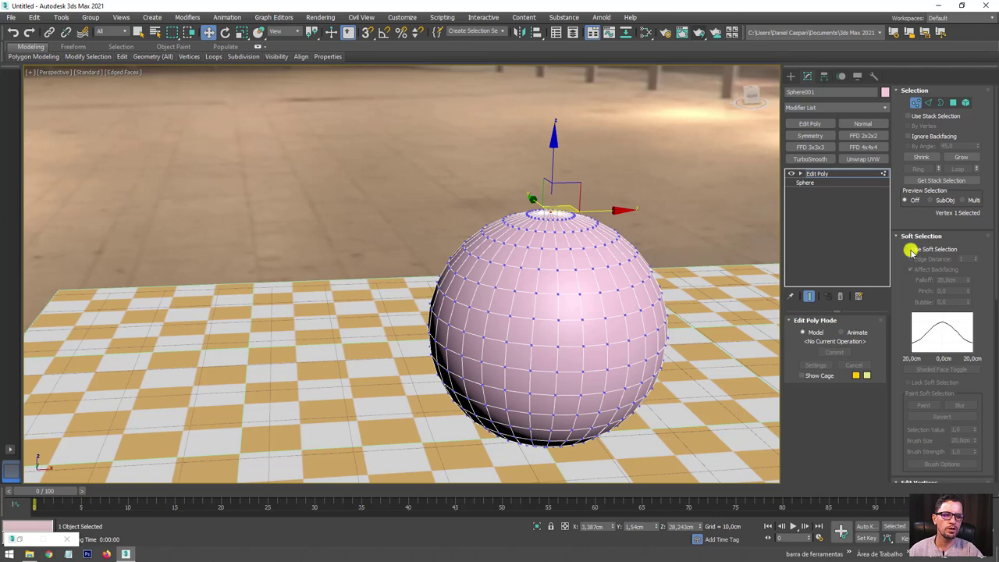
{"action": "left_click", "coordinate": [910, 249]}
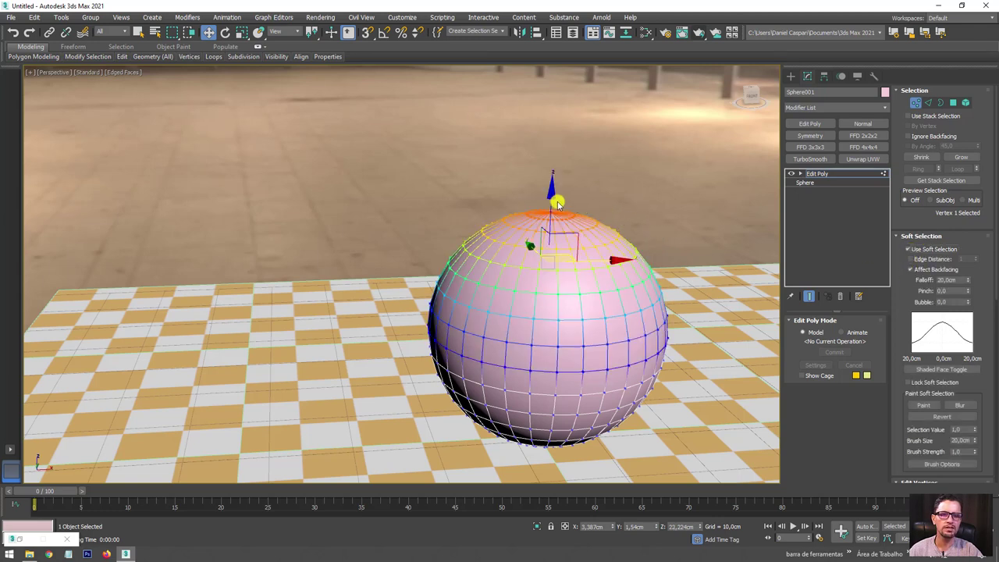
{"action": "mouse_move", "coordinate": [555, 199]}
{"action": "left_mouse_down"}
{"action": "mouse_move", "coordinate": [552, 182]}
{"action": "mouse_move", "coordinate": [563, 193]}
{"action": "left_mouse_up"}
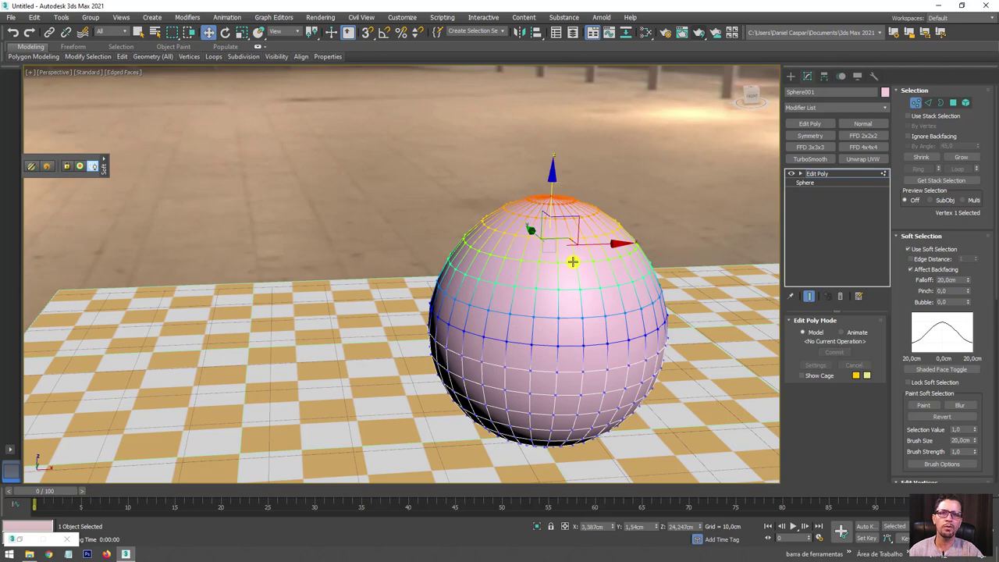
{"action": "middle_click_drag", "start_coordinate": [573, 261], "coordinate": [528, 151]}
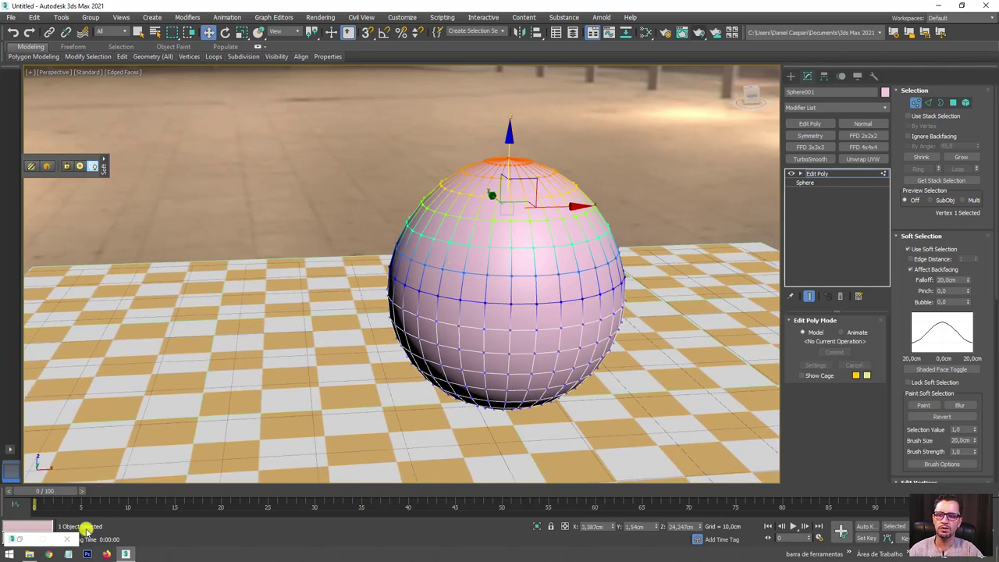
{"action": "left_click", "coordinate": [30, 554]}
{"action": "double_click", "coordinate": [73, 199]}
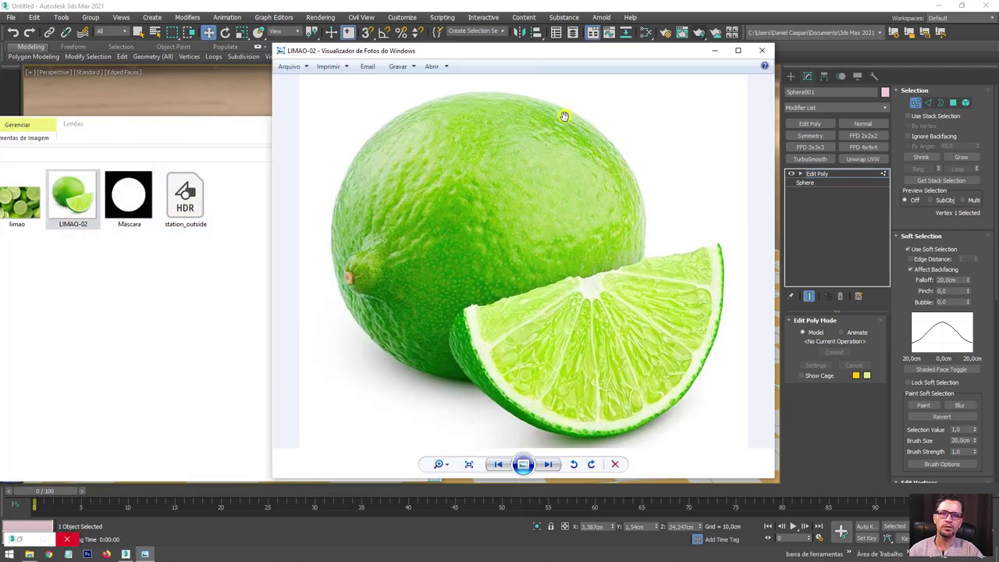
{"action": "mouse_move", "coordinate": [558, 100]}
{"action": "left_mouse_down"}
{"action": "mouse_move", "coordinate": [508, 94]}
{"action": "mouse_move", "coordinate": [338, 195]}
{"action": "mouse_move", "coordinate": [542, 347]}
{"action": "left_mouse_up"}
{"action": "key", "text": "Escape"}
{"action": "left_click_drag", "start_coordinate": [370, 244], "coordinate": [359, 275]}
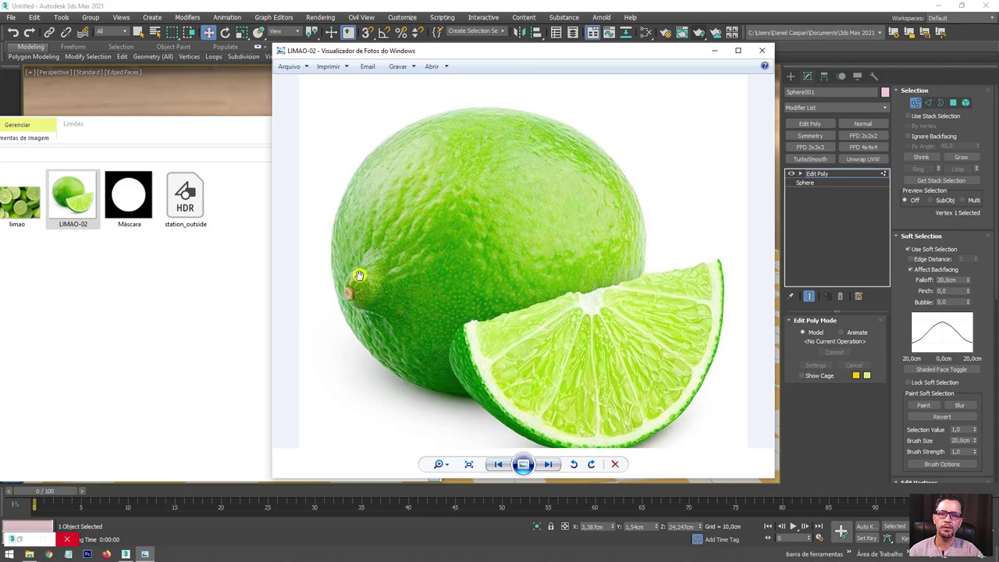
{"action": "left_click", "coordinate": [710, 53]}
{"action": "left_click", "coordinate": [521, 218]}
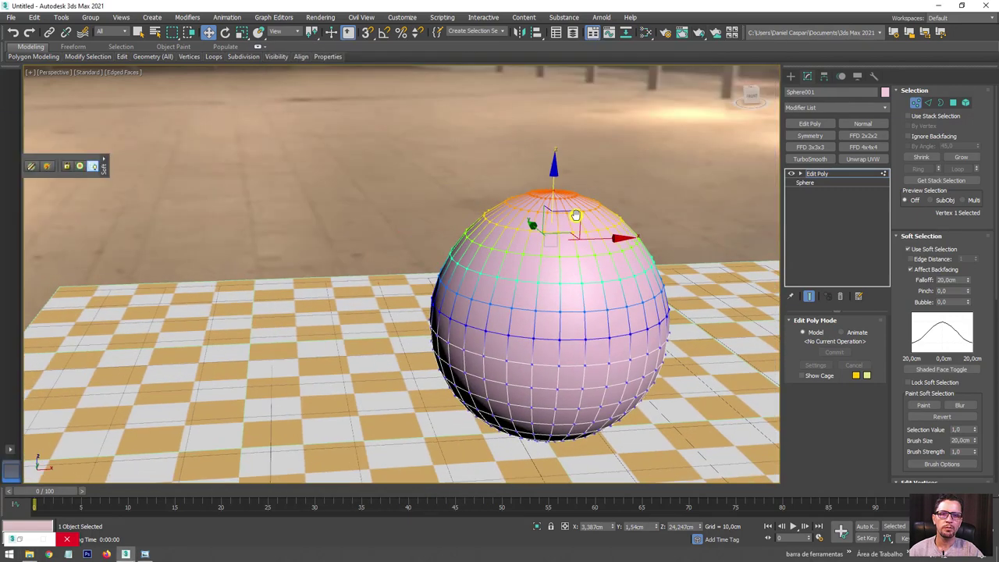
{"action": "middle_click_drag", "start_coordinate": [575, 218], "coordinate": [555, 184], "text": "alt"}
Turn off Soft Selection, select the 32 top-cap polygons and extrude them upward.
{"action": "scroll", "coordinate": [600, 216], "scroll_direction": "up", "scroll_amount": 5}
{"action": "left_click", "coordinate": [809, 295]}
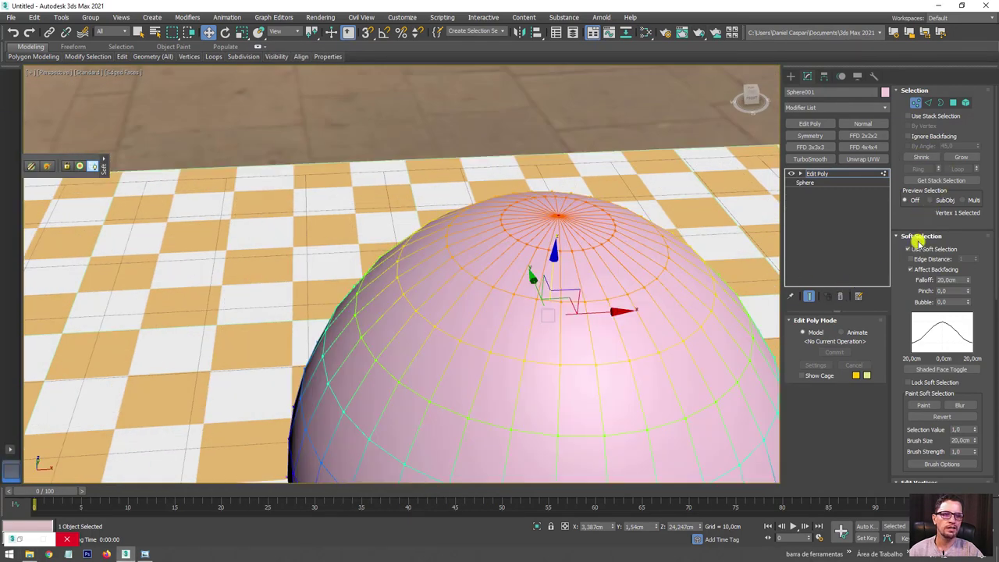
{"action": "left_click", "coordinate": [909, 249]}
{"action": "left_click", "coordinate": [952, 102], "text": "ctrl"}
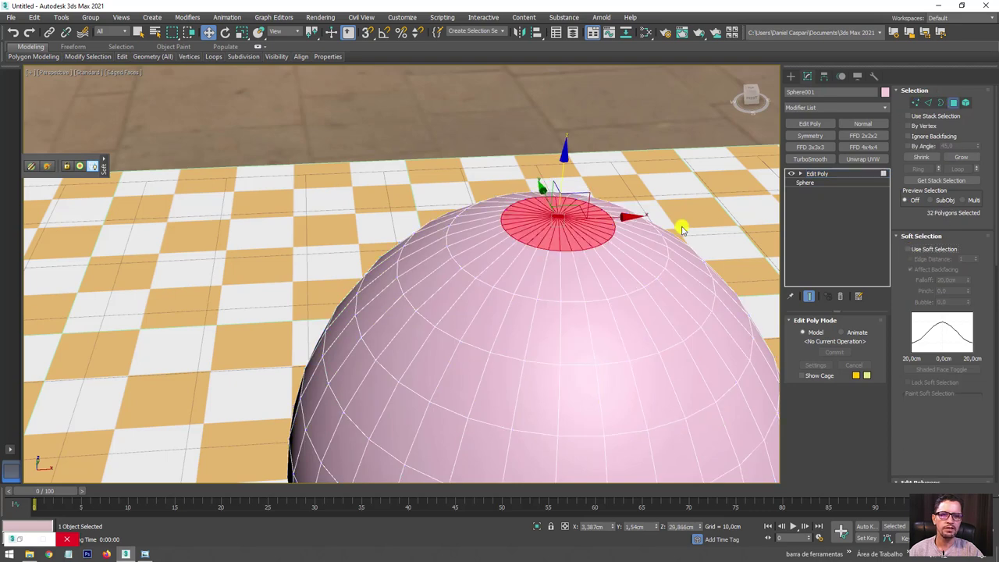
{"action": "middle_click_drag", "start_coordinate": [680, 223], "coordinate": [575, 260], "text": "alt"}
{"action": "left_click_drag", "start_coordinate": [915, 292], "coordinate": [903, 270]}
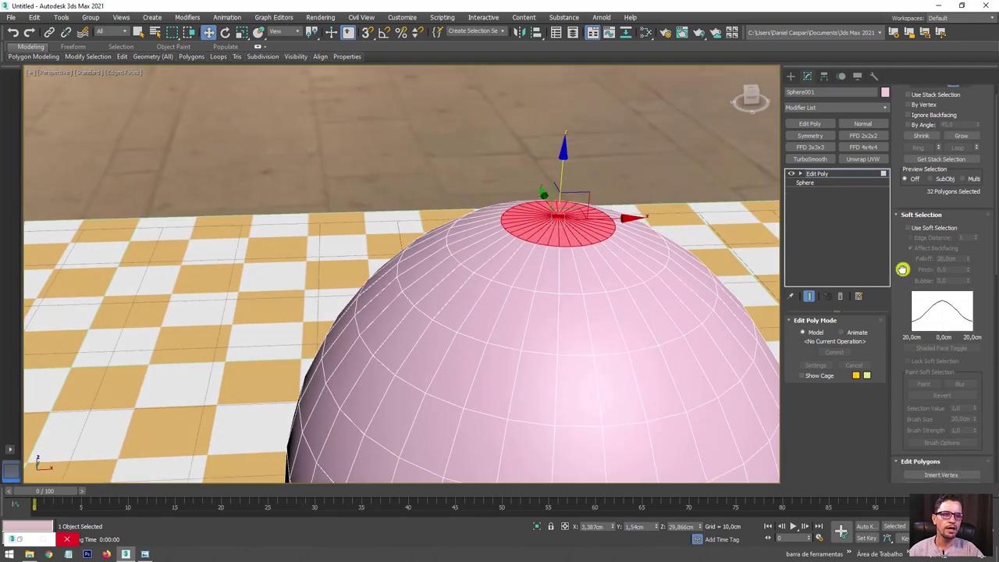
{"action": "left_click", "coordinate": [903, 209]}
{"action": "left_click", "coordinate": [916, 247]}
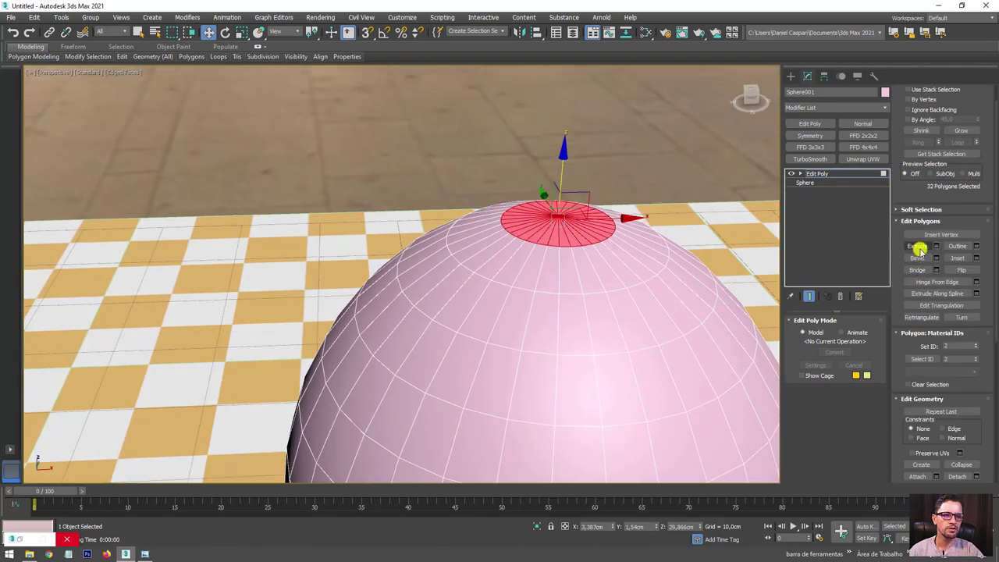
{"action": "left_click_drag", "start_coordinate": [575, 223], "coordinate": [570, 206]}
Scale the extruded top cap down to taper it.
{"action": "key", "text": "r"}
{"action": "key", "text": "w"}
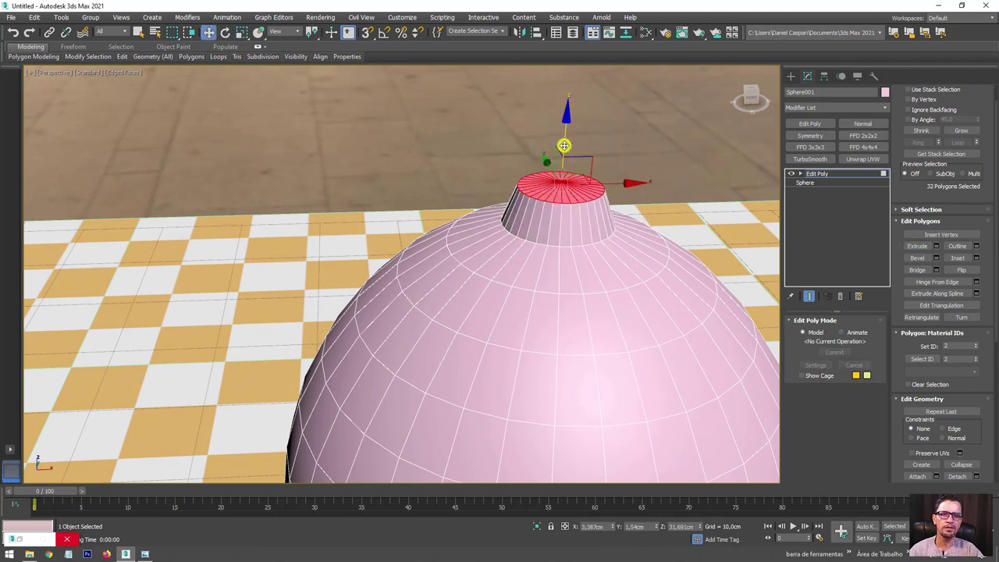
{"action": "key", "text": "r"}
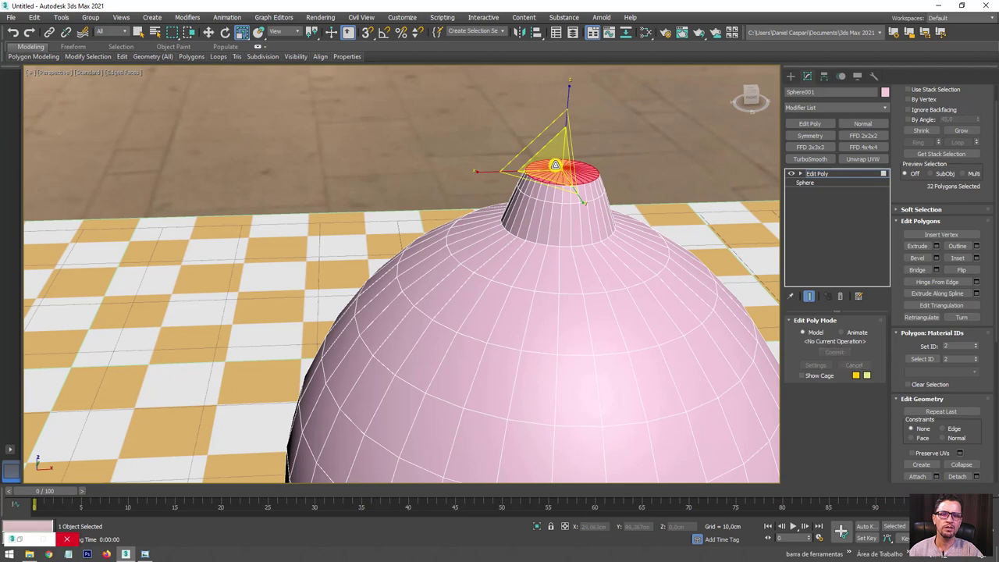
{"action": "left_click_drag", "start_coordinate": [554, 165], "coordinate": [555, 176]}
{"action": "key", "text": "w"}
{"action": "key", "text": "r"}
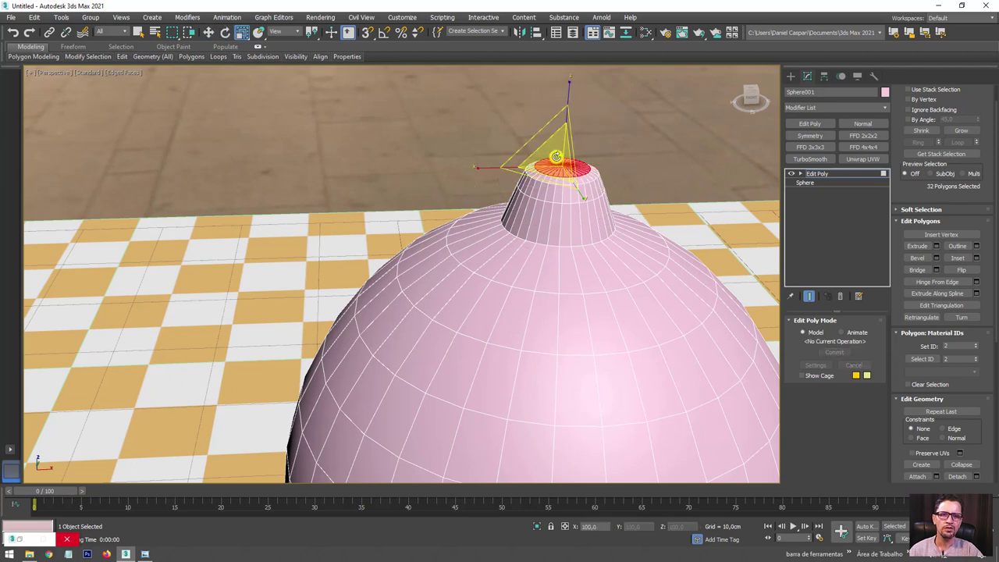
{"action": "key", "text": "w"}
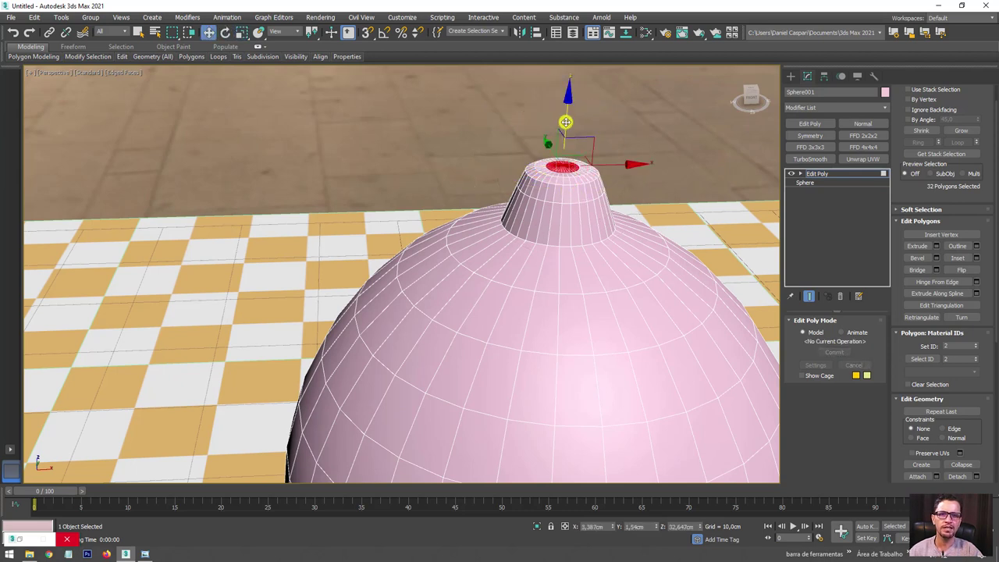
{"action": "key", "text": "e"}
{"action": "key", "text": "r"}
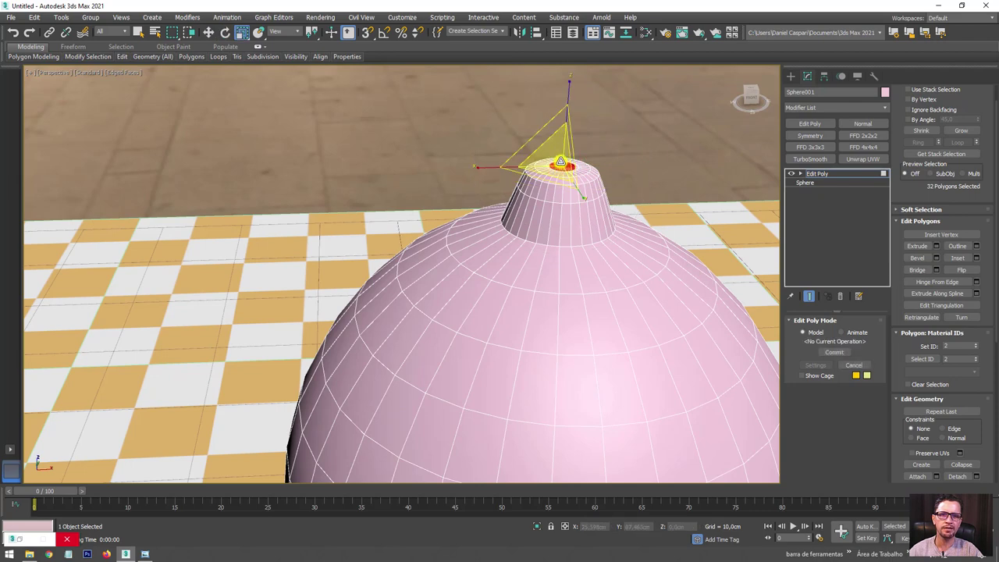
Raise the top cap higher and shrink it again into a narrow stem.
{"action": "scroll", "coordinate": [560, 163], "scroll_direction": "up", "scroll_amount": 4}
{"action": "key", "text": "w"}
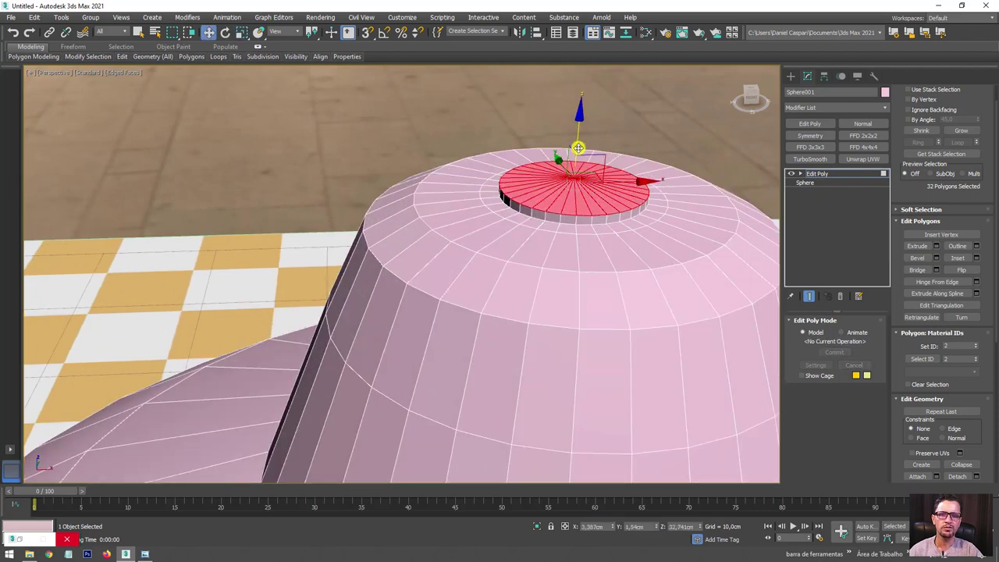
{"action": "left_click_drag", "start_coordinate": [577, 148], "coordinate": [578, 109]}
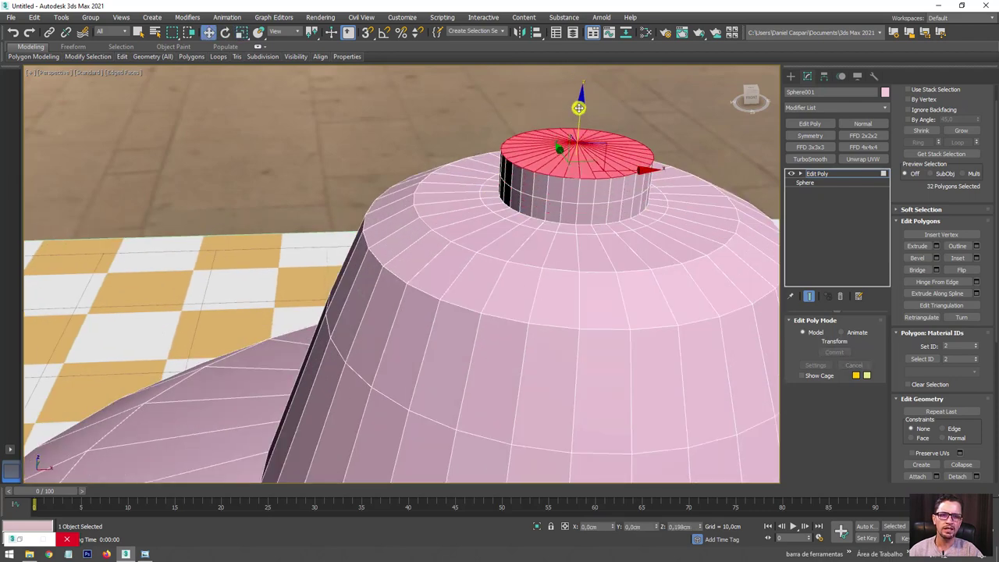
{"action": "key", "text": "e"}
{"action": "key", "text": "r"}
{"action": "left_click_drag", "start_coordinate": [569, 146], "coordinate": [569, 167]}
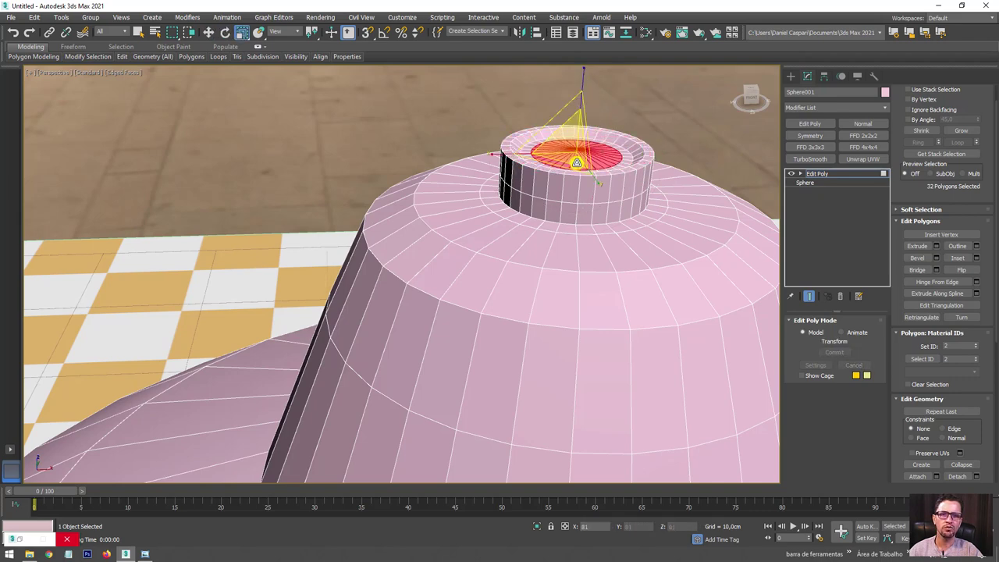
{"action": "scroll", "coordinate": [571, 143], "scroll_direction": "down", "scroll_amount": 4}
{"action": "scroll", "coordinate": [676, 292], "scroll_direction": "down", "scroll_amount": 2}
{"action": "scroll", "coordinate": [559, 234], "scroll_direction": "down", "scroll_amount": 2}
Select the whole sphere in Element mode, apply Relax, and return to the Edit Poly top level.
{"action": "middle_click_drag", "start_coordinate": [559, 234], "coordinate": [562, 187], "text": "alt"}
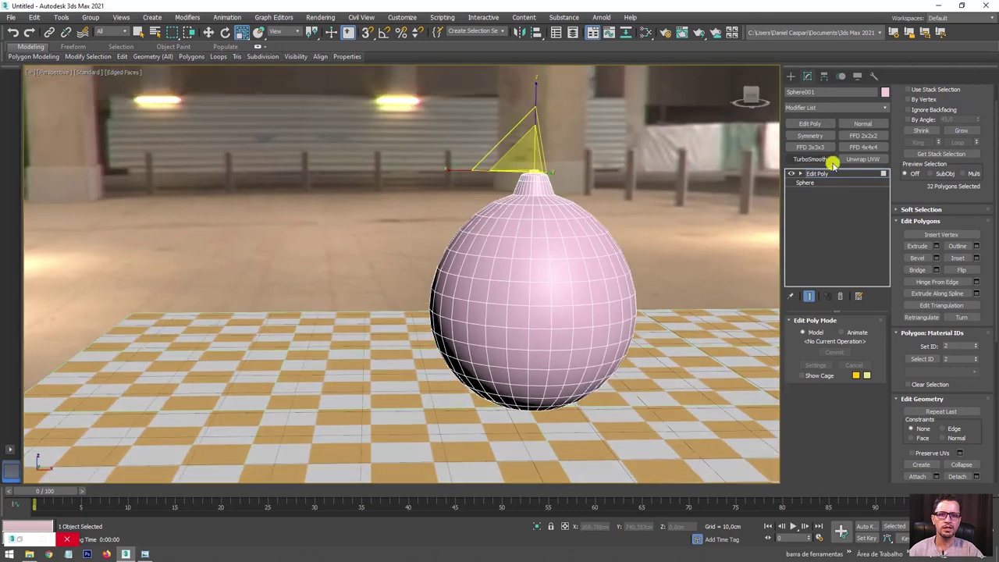
{"action": "left_click", "coordinate": [817, 173]}
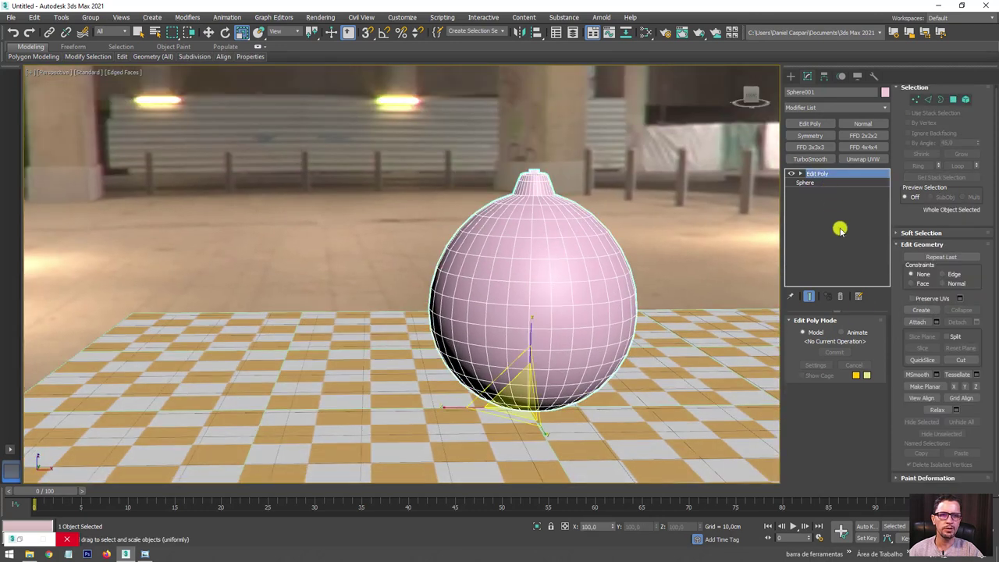
{"action": "left_click", "coordinate": [964, 102]}
{"action": "left_click", "coordinate": [528, 239]}
{"action": "middle_click_drag", "start_coordinate": [602, 220], "coordinate": [649, 169], "text": "alt"}
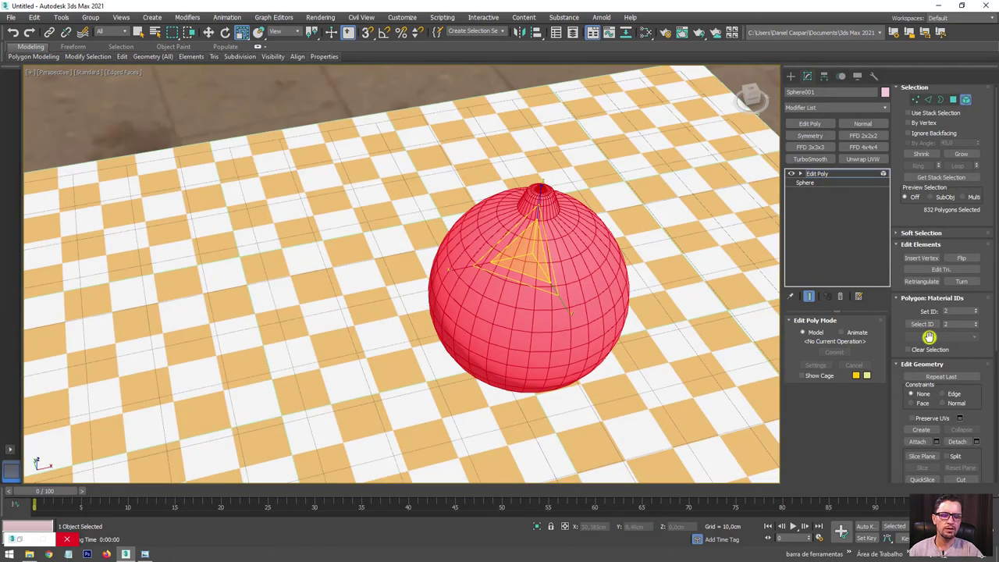
{"action": "scroll", "coordinate": [986, 335], "scroll_direction": "down", "scroll_amount": 5}
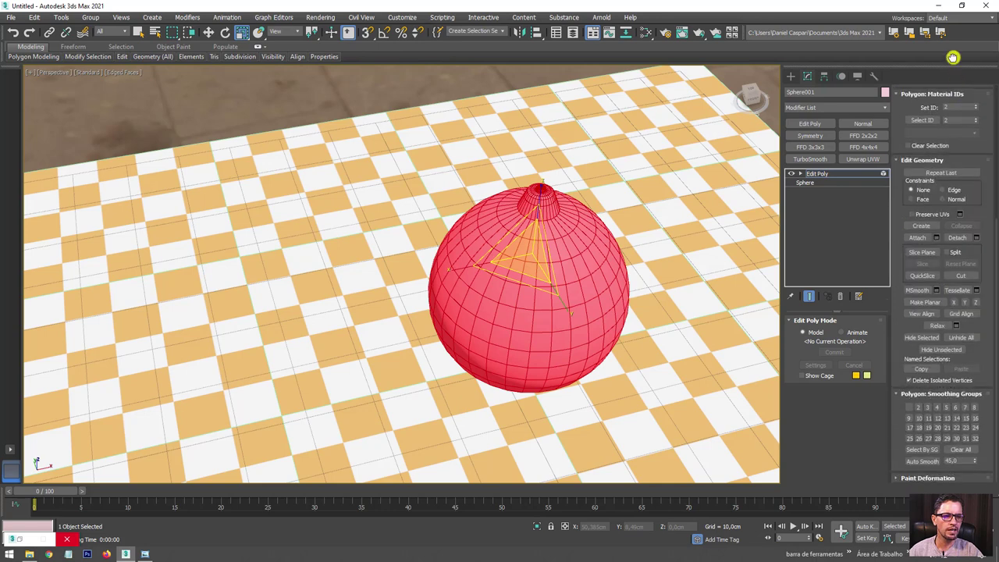
{"action": "left_click", "coordinate": [939, 324]}
{"action": "mouse_move", "coordinate": [643, 234]}
{"action": "middle_mouse_down", "text": "alt"}
{"action": "mouse_move", "coordinate": [660, 254]}
{"action": "mouse_move", "coordinate": [649, 227]}
{"action": "middle_mouse_up", "text": "alt"}
{"action": "left_click", "coordinate": [819, 173]}
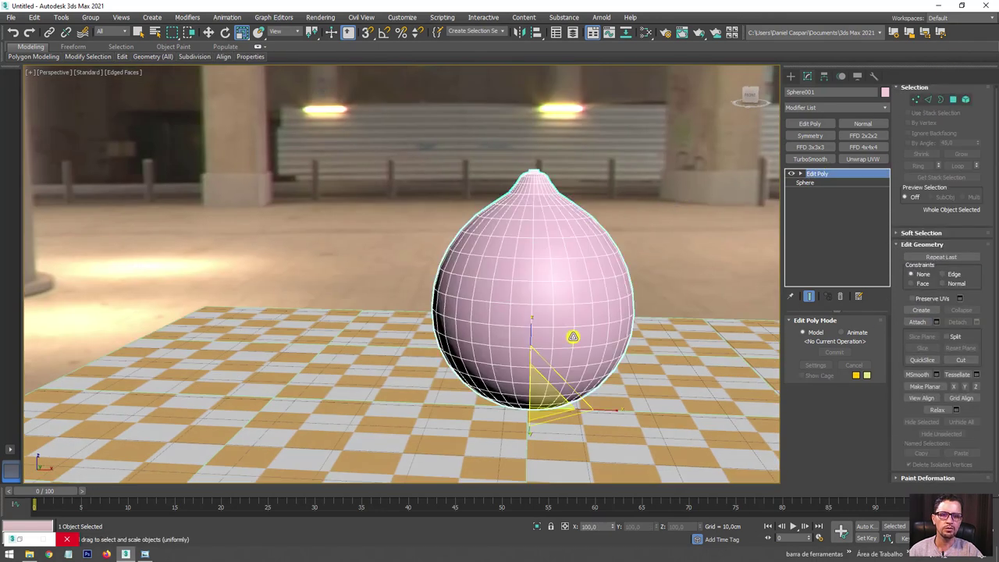
{"action": "mouse_move", "coordinate": [572, 336]}
{"action": "middle_mouse_down", "text": "alt"}
{"action": "mouse_move", "coordinate": [522, 231]}
{"action": "mouse_move", "coordinate": [572, 234]}
{"action": "mouse_move", "coordinate": [561, 303]}
{"action": "mouse_move", "coordinate": [542, 339]}
{"action": "mouse_move", "coordinate": [570, 303]}
{"action": "mouse_move", "coordinate": [605, 292]}
{"action": "middle_mouse_up", "text": "alt"}
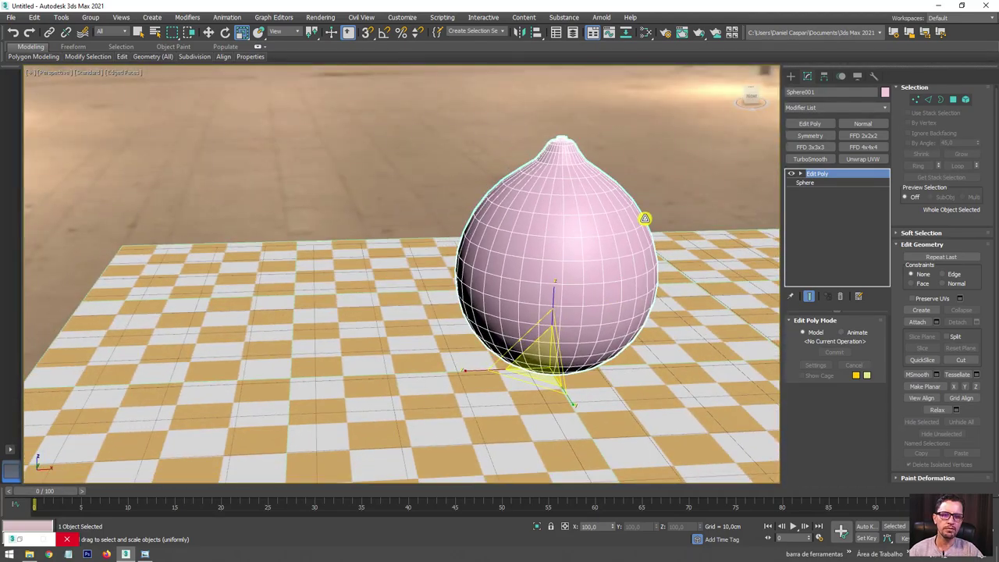
{"action": "mouse_move", "coordinate": [644, 218]}
{"action": "middle_mouse_down", "text": "alt"}
{"action": "mouse_move", "coordinate": [586, 241]}
{"action": "mouse_move", "coordinate": [539, 232]}
{"action": "mouse_move", "coordinate": [525, 248]}
{"action": "middle_mouse_up", "text": "alt"}
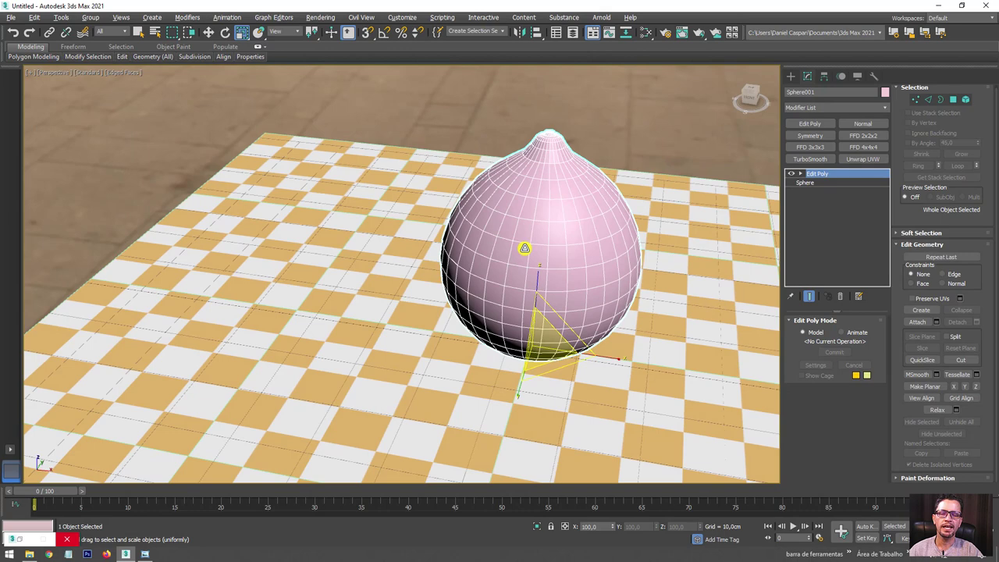
Open the Slate Material Editor and create a new VRayMtl node, Material #26.
{"action": "left_click", "coordinate": [645, 29]}
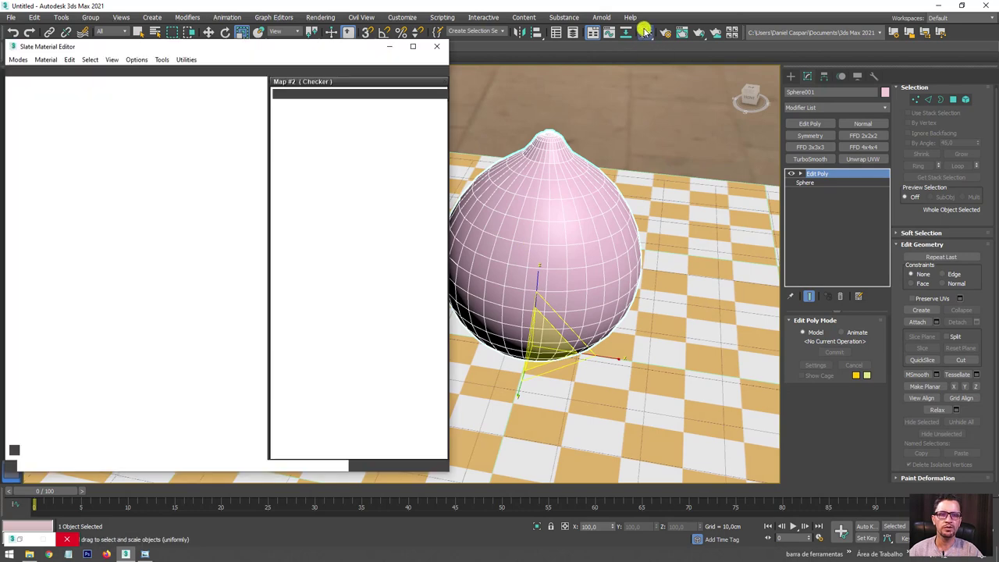
{"action": "scroll", "coordinate": [218, 172], "scroll_direction": "down", "scroll_amount": 3}
{"action": "scroll", "coordinate": [134, 182], "scroll_direction": "down", "scroll_amount": 2}
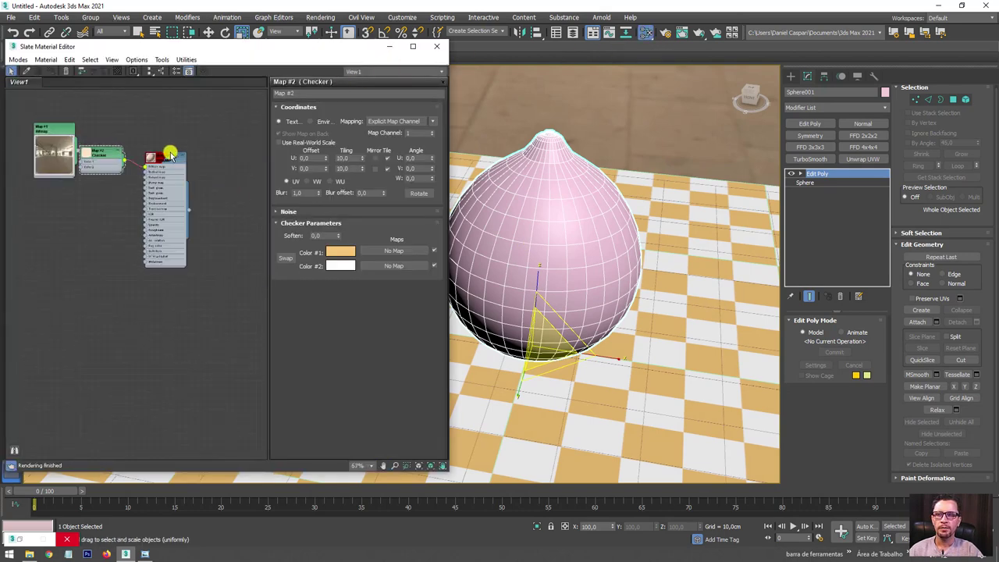
{"action": "scroll", "coordinate": [162, 156], "scroll_direction": "up", "scroll_amount": 4}
{"action": "key", "text": "h"}
{"action": "right_click", "coordinate": [165, 181]}
{"action": "mouse_move", "coordinate": [187, 188]}
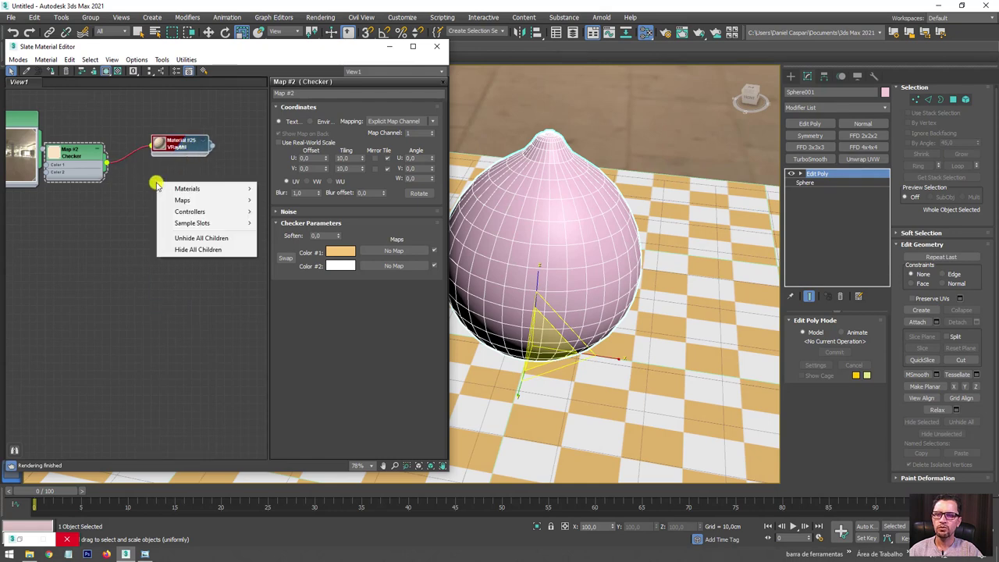
{"action": "mouse_move", "coordinate": [283, 211]}
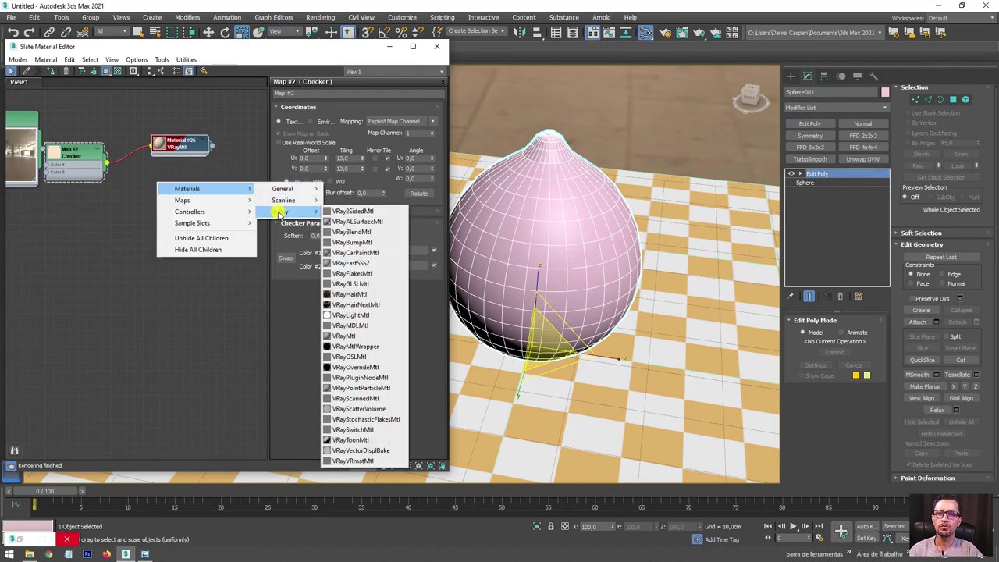
{"action": "left_click", "coordinate": [349, 336]}
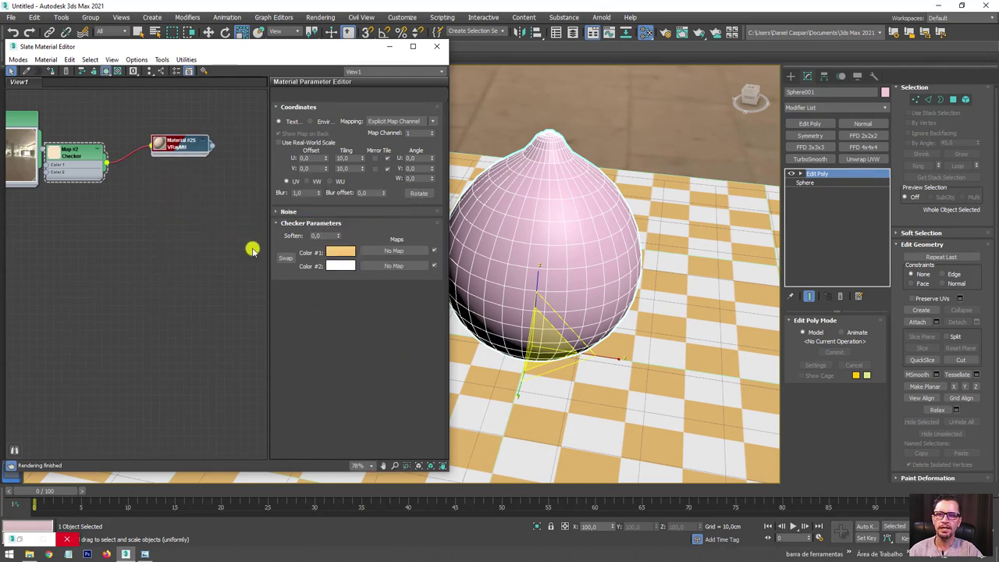
{"action": "mouse_move", "coordinate": [167, 196]}
{"action": "left_mouse_down"}
{"action": "mouse_move", "coordinate": [213, 207]}
{"action": "mouse_move", "coordinate": [160, 214]}
{"action": "left_mouse_up"}
{"action": "left_click", "coordinate": [219, 207]}
Connect a Color Correction map (Map #3) to Material #26's diffuse and open the Limões folder.
{"action": "middle_click_drag", "start_coordinate": [105, 205], "coordinate": [188, 178]}
{"action": "left_click", "coordinate": [441, 80]}
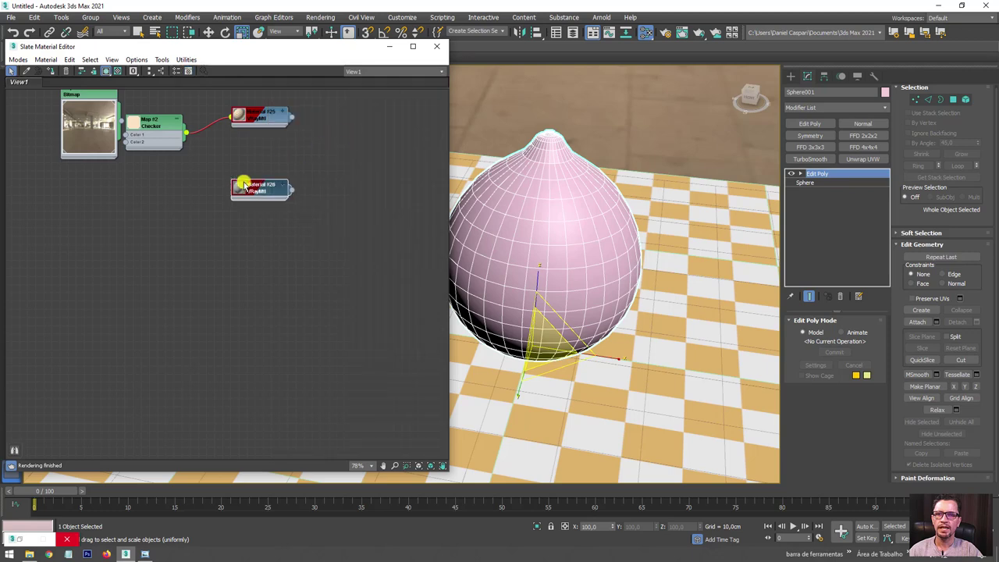
{"action": "scroll", "coordinate": [297, 191], "scroll_direction": "up", "scroll_amount": 2}
{"action": "scroll", "coordinate": [302, 192], "scroll_direction": "up", "scroll_amount": 1}
{"action": "left_click", "coordinate": [305, 190]}
{"action": "left_click_drag", "start_coordinate": [283, 192], "coordinate": [325, 181]}
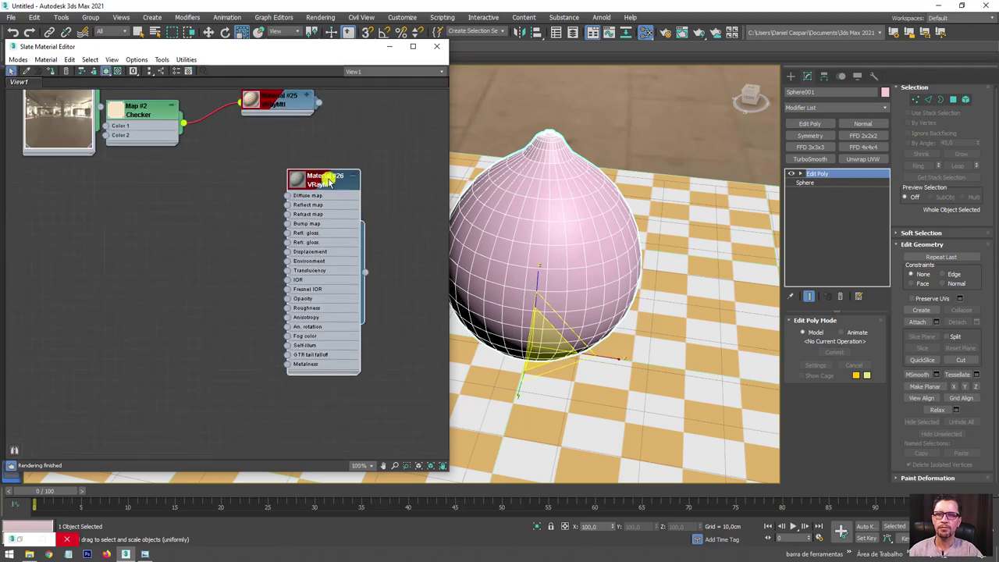
{"action": "left_click_drag", "start_coordinate": [250, 208], "coordinate": [229, 185]}
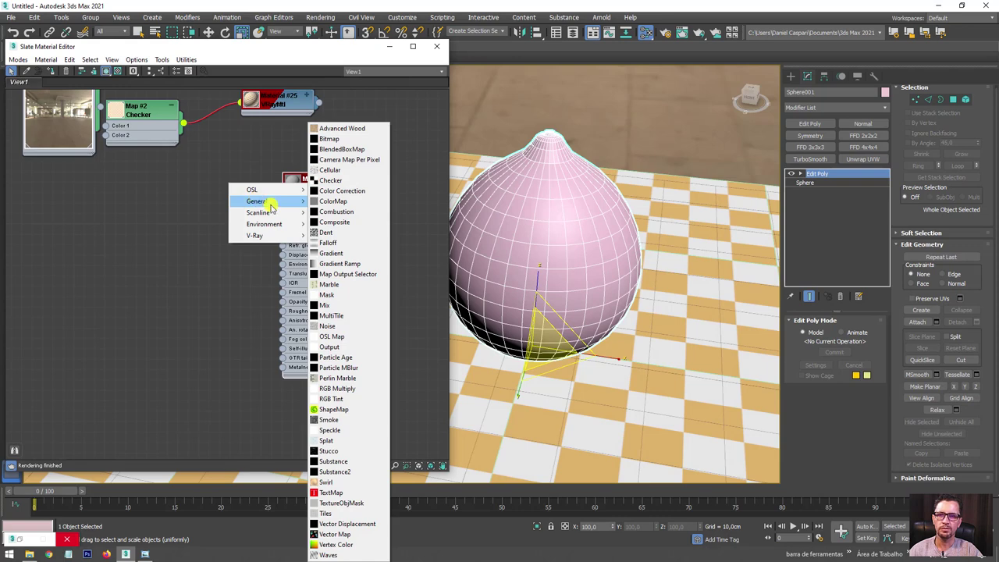
{"action": "left_click", "coordinate": [347, 192]}
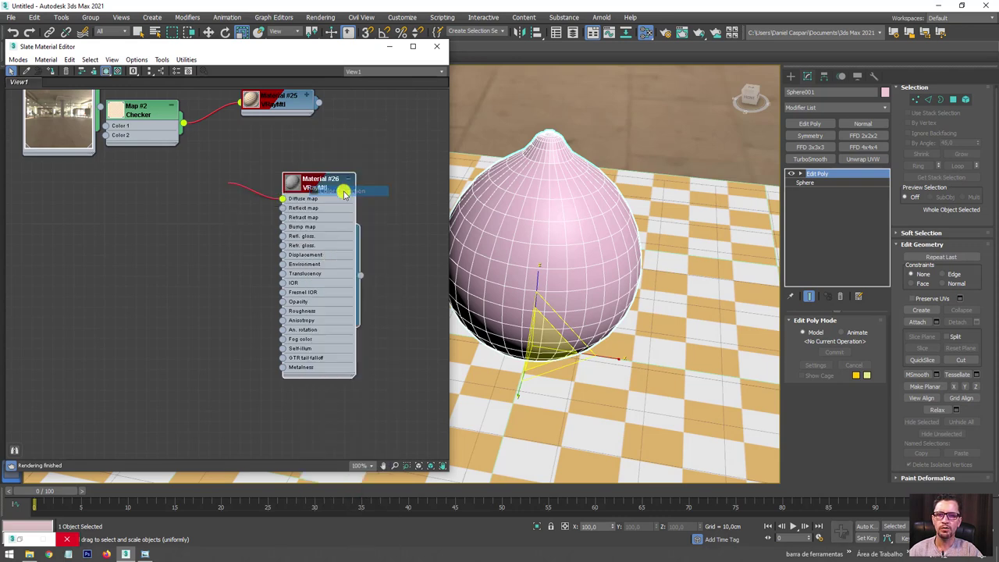
{"action": "left_click_drag", "start_coordinate": [223, 188], "coordinate": [173, 191]}
{"action": "middle_click_drag", "start_coordinate": [172, 191], "coordinate": [155, 259]}
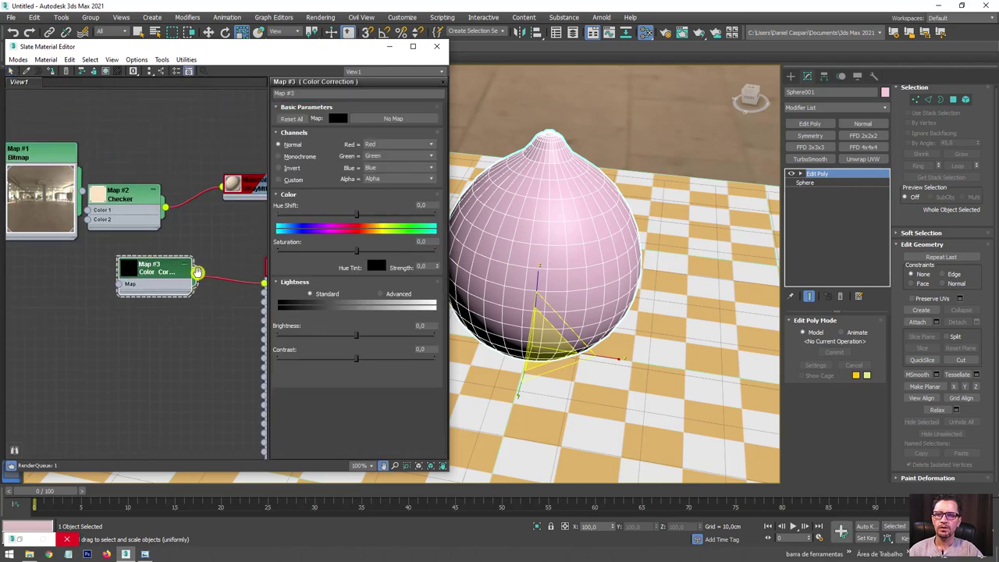
{"action": "left_click_drag", "start_coordinate": [315, 51], "coordinate": [340, 46]}
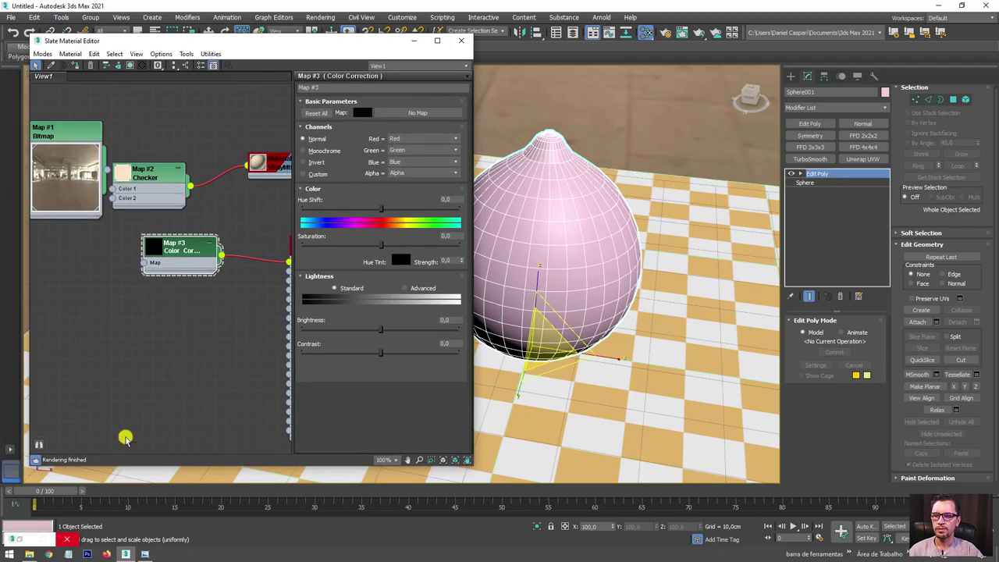
{"action": "left_click", "coordinate": [30, 554]}
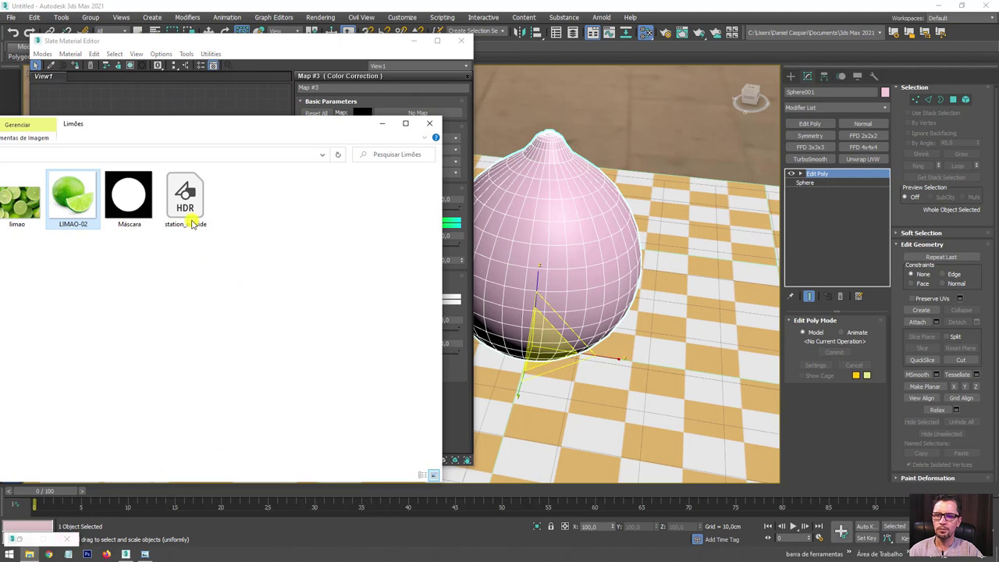
Bring LIMAO-02.jpg in as Bitmap Map #4, enlarge its preview, and open the Color Correction settings.
{"action": "left_click_drag", "start_coordinate": [219, 136], "coordinate": [632, 136]}
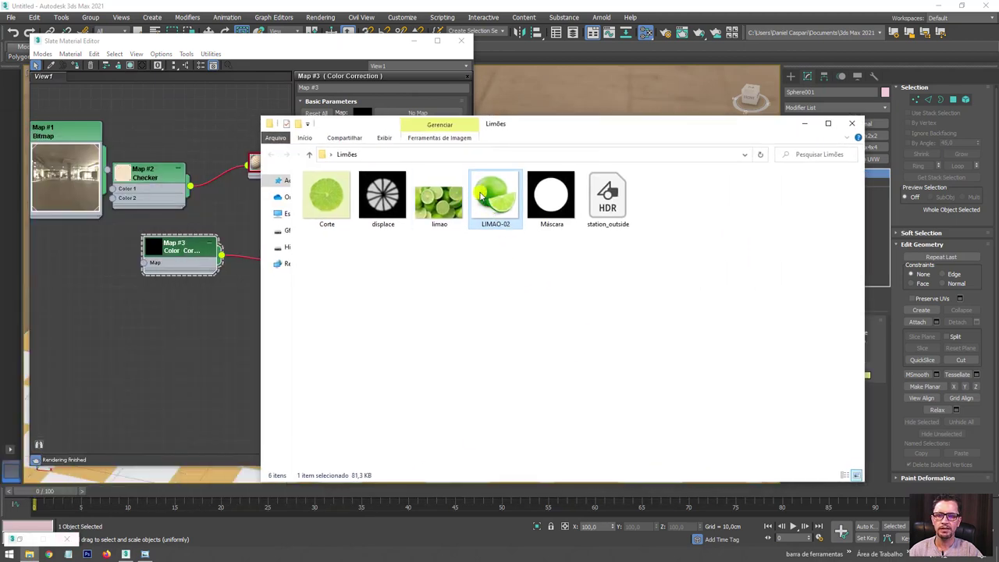
{"action": "left_click_drag", "start_coordinate": [487, 195], "coordinate": [127, 296]}
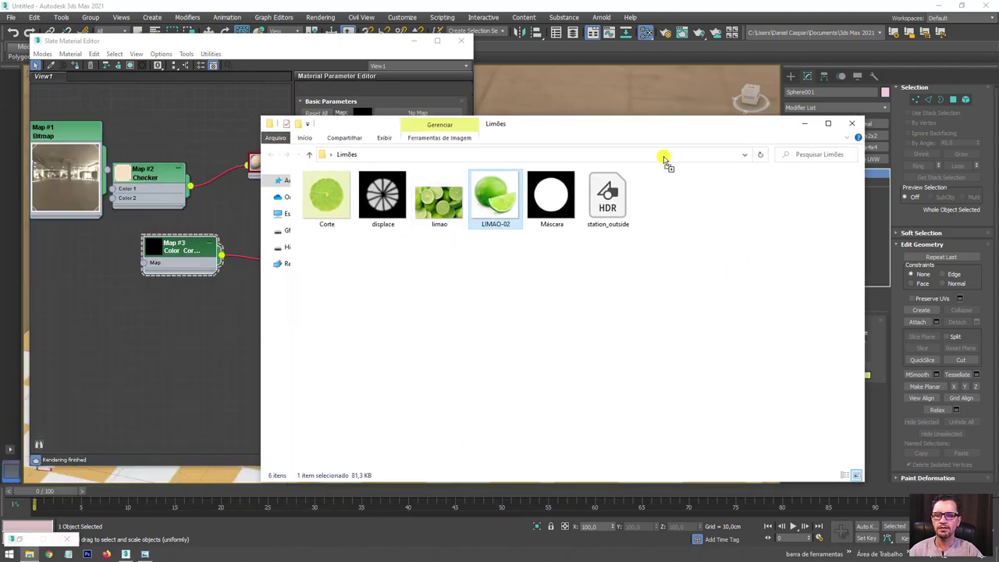
{"action": "left_click", "coordinate": [805, 127]}
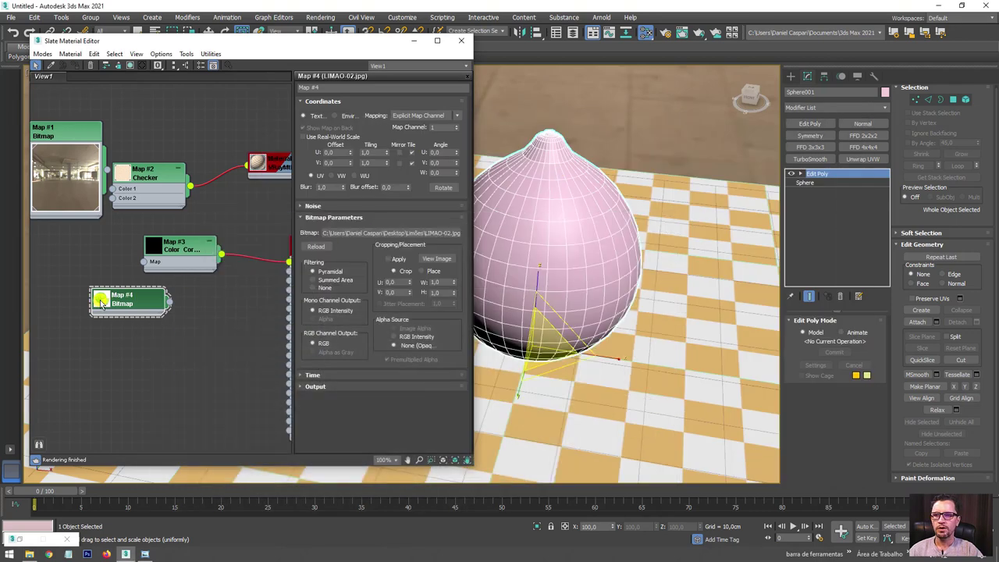
{"action": "double_click", "coordinate": [101, 303]}
{"action": "left_click_drag", "start_coordinate": [102, 302], "coordinate": [60, 262]}
{"action": "mouse_move", "coordinate": [189, 252]}
{"action": "left_mouse_down"}
{"action": "mouse_move", "coordinate": [209, 252]}
{"action": "mouse_move", "coordinate": [225, 225]}
{"action": "left_mouse_up"}
{"action": "scroll", "coordinate": [92, 298], "scroll_direction": "up", "scroll_amount": 4}
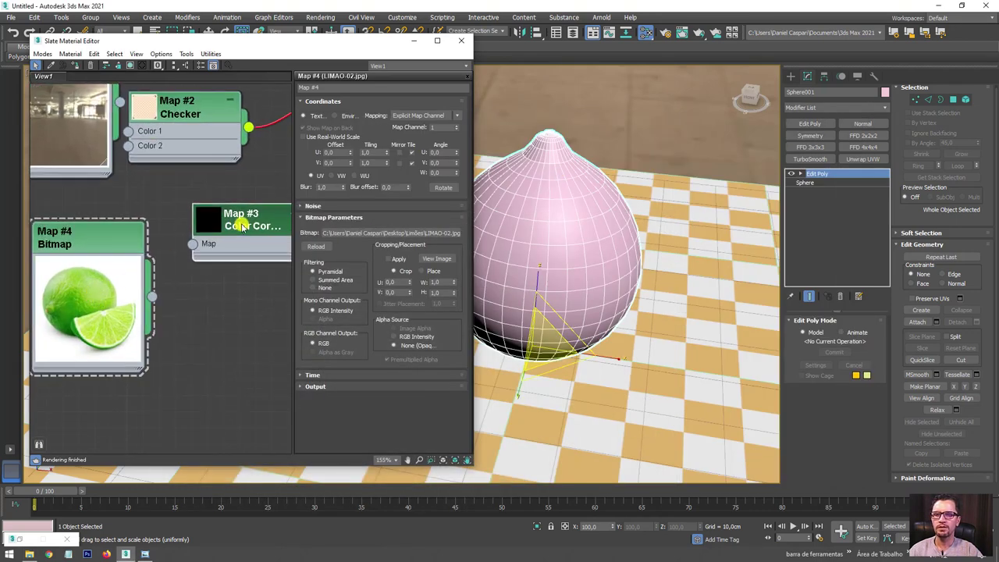
{"action": "double_click", "coordinate": [242, 228]}
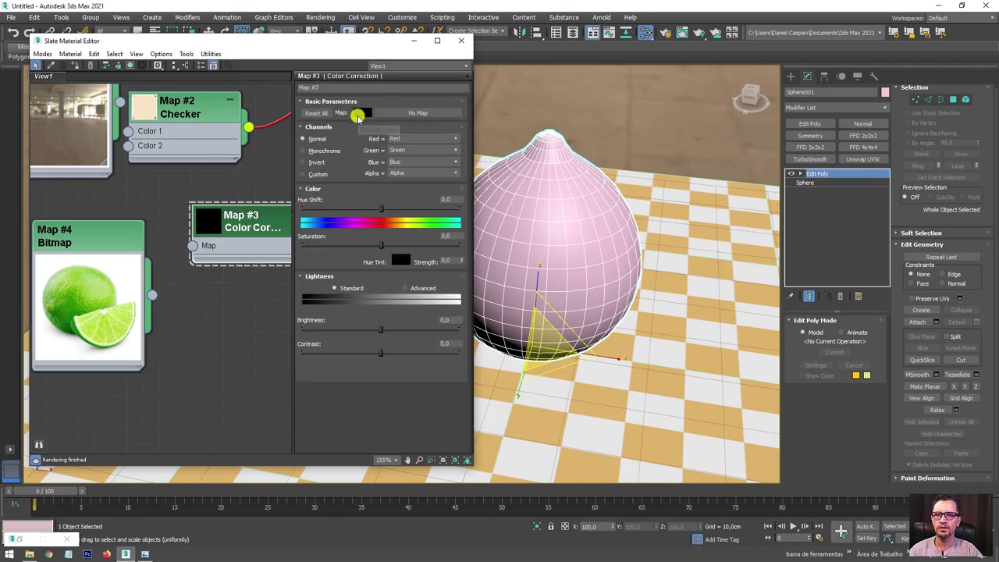
Set the Color Correction tint to green sampled from the lime photo preview.
{"action": "left_click", "coordinate": [361, 113]}
{"action": "mouse_move", "coordinate": [508, 50]}
{"action": "left_mouse_down"}
{"action": "mouse_move", "coordinate": [350, 54]}
{"action": "mouse_move", "coordinate": [404, 96]}
{"action": "left_mouse_up"}
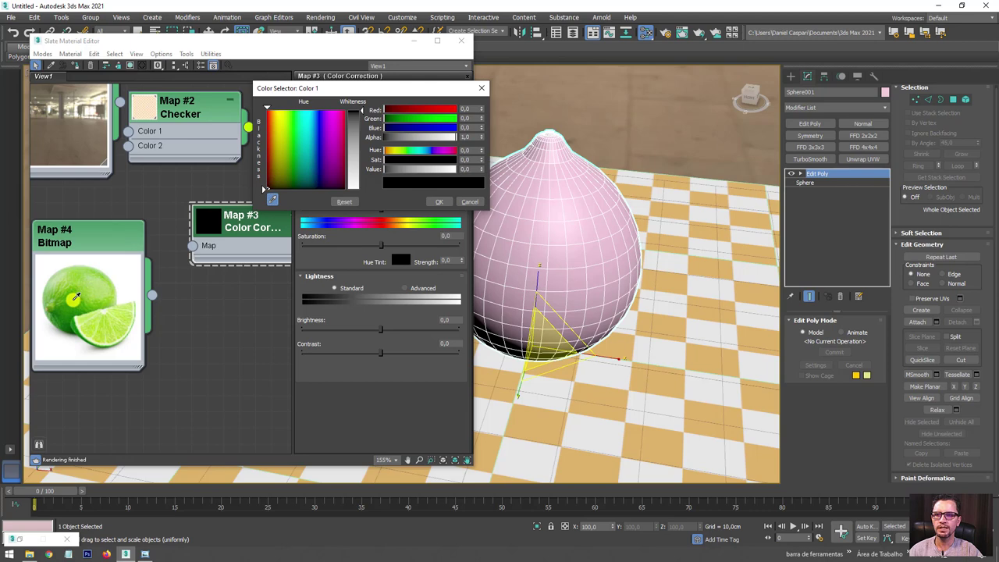
{"action": "left_click", "coordinate": [77, 298]}
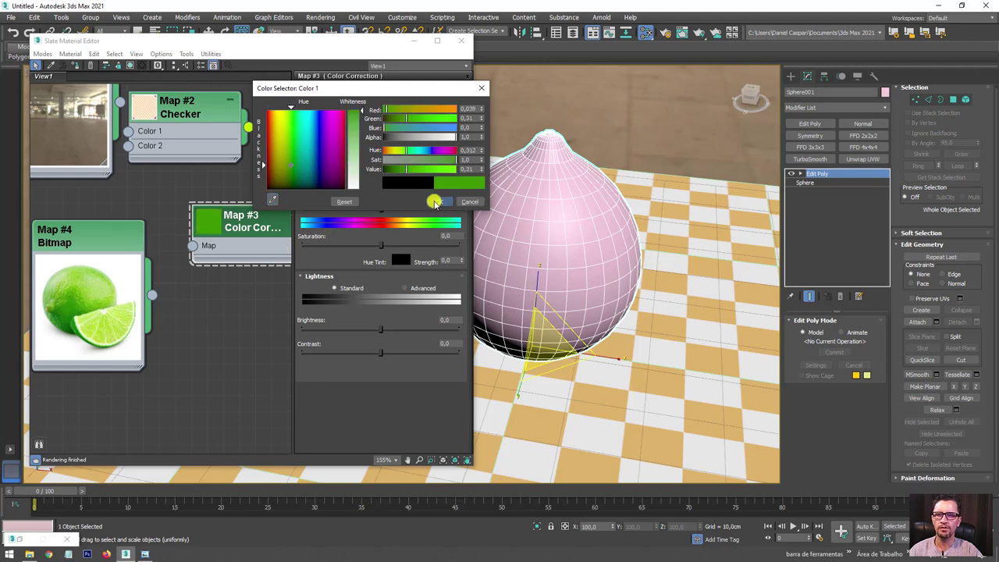
{"action": "left_click", "coordinate": [435, 203]}
Apply Material #26 to the sphere and start a V-Ray render.
{"action": "scroll", "coordinate": [234, 225], "scroll_direction": "down", "scroll_amount": 3}
{"action": "middle_click_drag", "start_coordinate": [235, 224], "coordinate": [113, 242]}
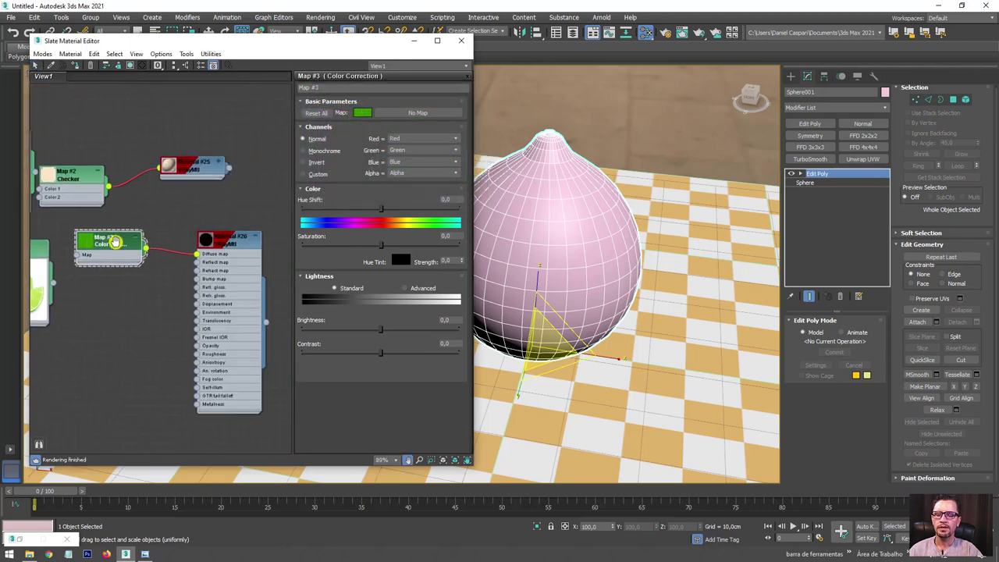
{"action": "left_click_drag", "start_coordinate": [265, 321], "coordinate": [544, 232]}
{"action": "middle_click_drag", "start_coordinate": [544, 232], "coordinate": [532, 260], "text": "alt"}
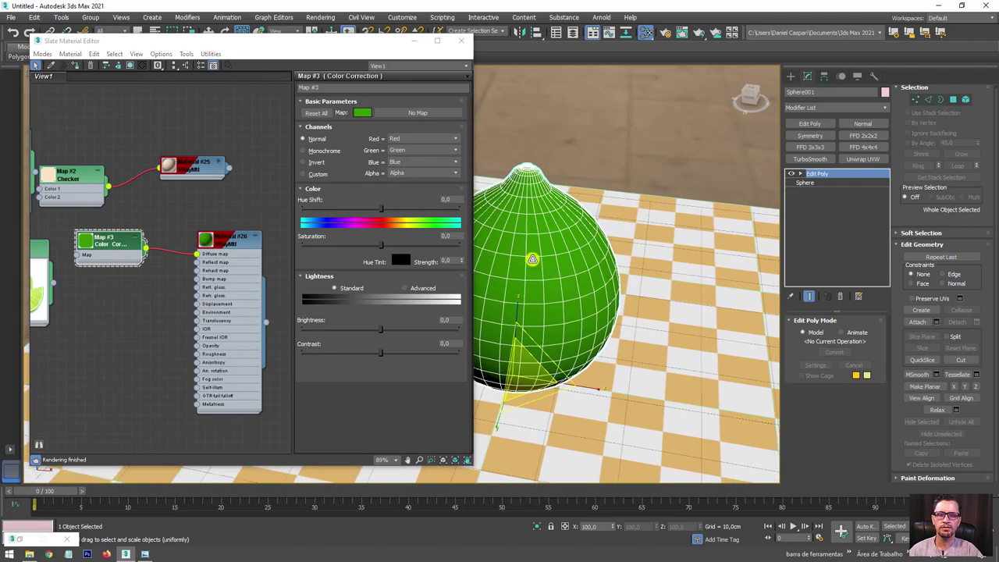
{"action": "left_click", "coordinate": [699, 33]}
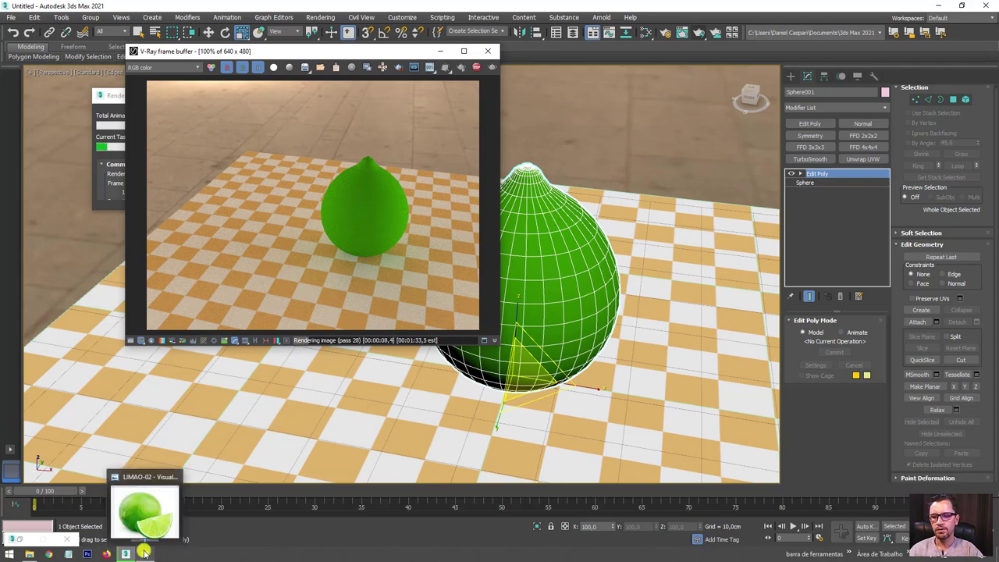
Bring up the lime reference photo in Windows Photo Viewer for comparison.
{"action": "left_click", "coordinate": [137, 521]}
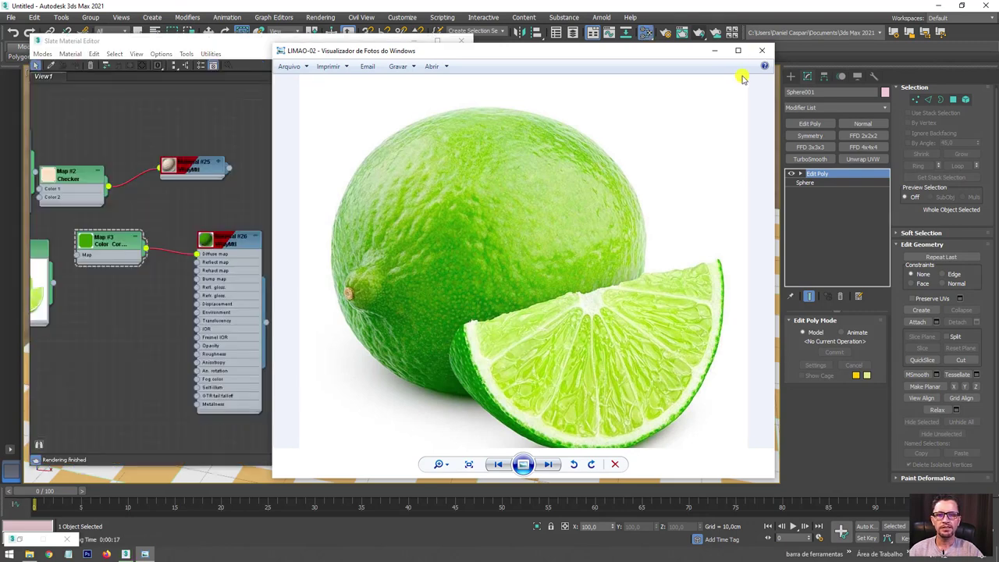
Hide and restore the lime photo, mark two pores on its peel, then close it.
{"action": "left_click", "coordinate": [720, 51]}
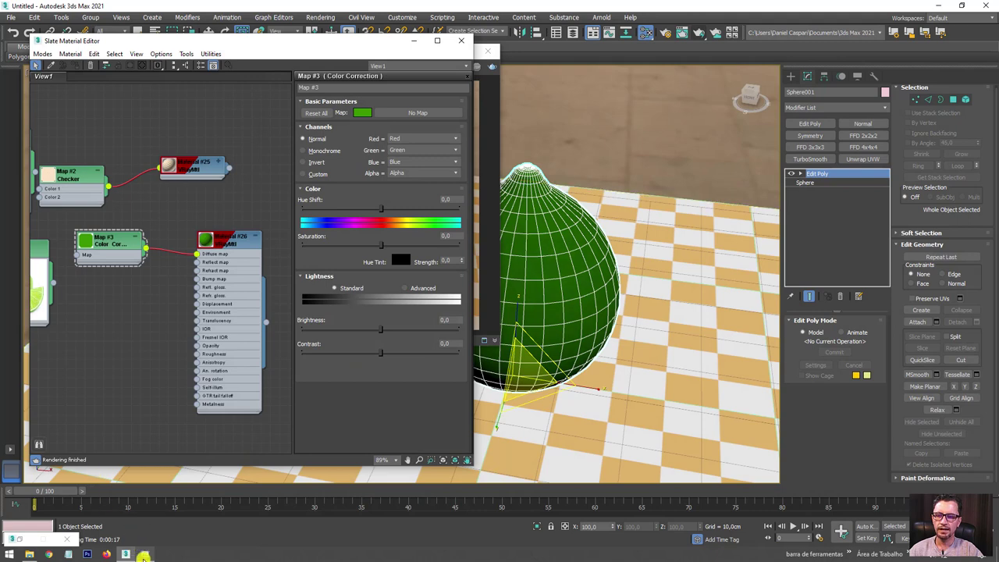
{"action": "left_click", "coordinate": [144, 554]}
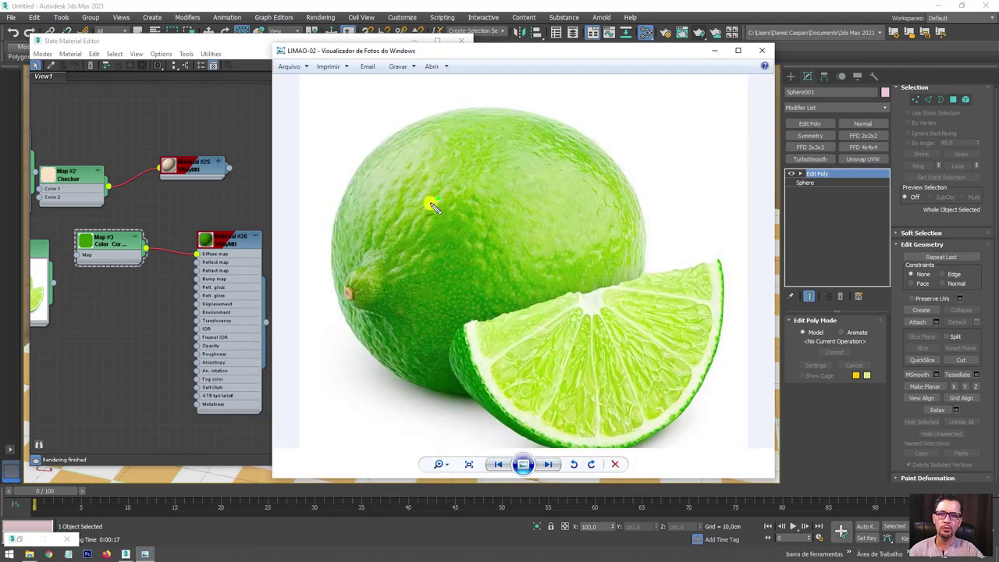
{"action": "left_click_drag", "start_coordinate": [478, 205], "coordinate": [480, 226]}
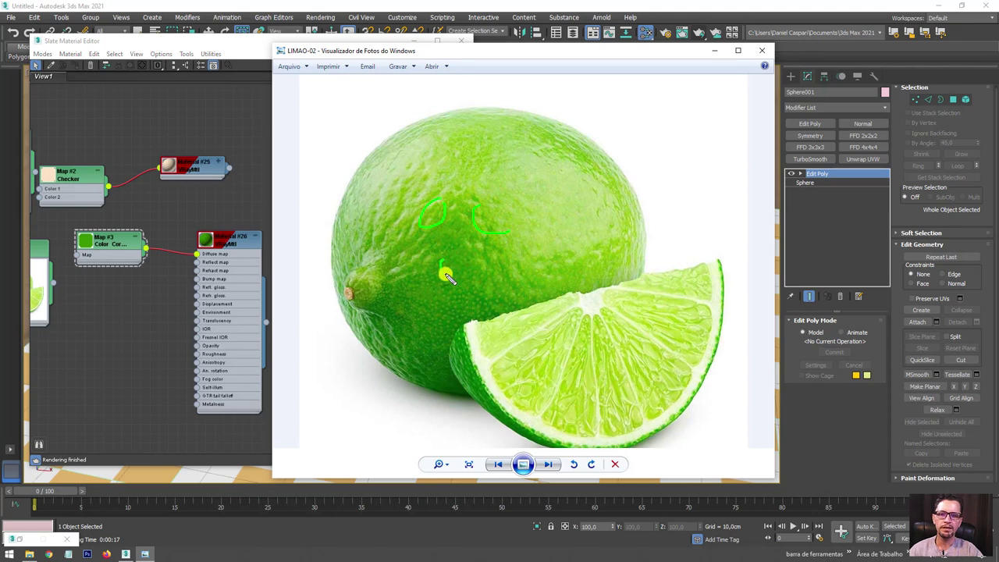
{"action": "left_click_drag", "start_coordinate": [446, 274], "coordinate": [447, 258]}
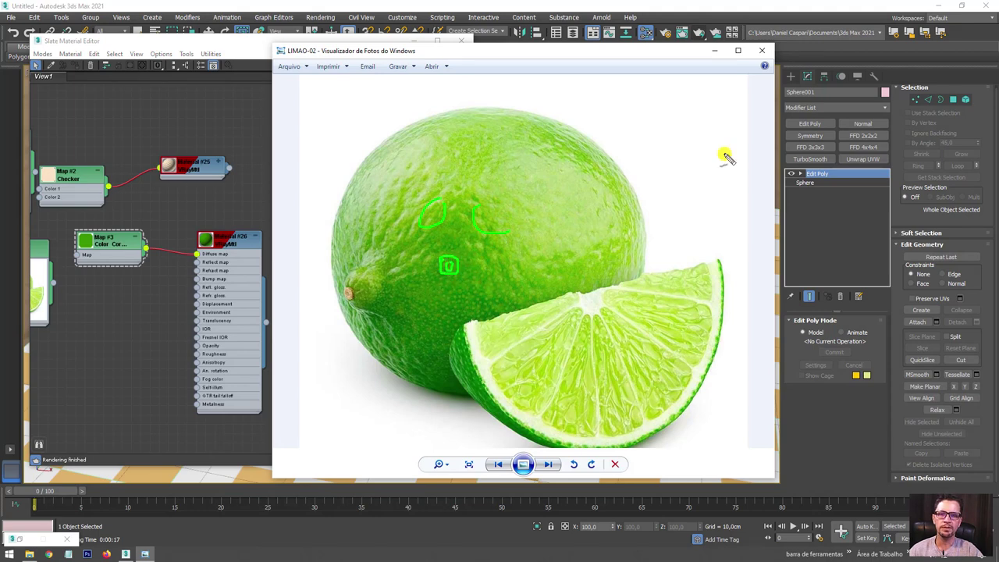
{"action": "left_click", "coordinate": [762, 50]}
Rearrange the lime bitmap and Color Correction nodes in the Slate node view.
{"action": "middle_click_drag", "start_coordinate": [171, 253], "coordinate": [256, 200]}
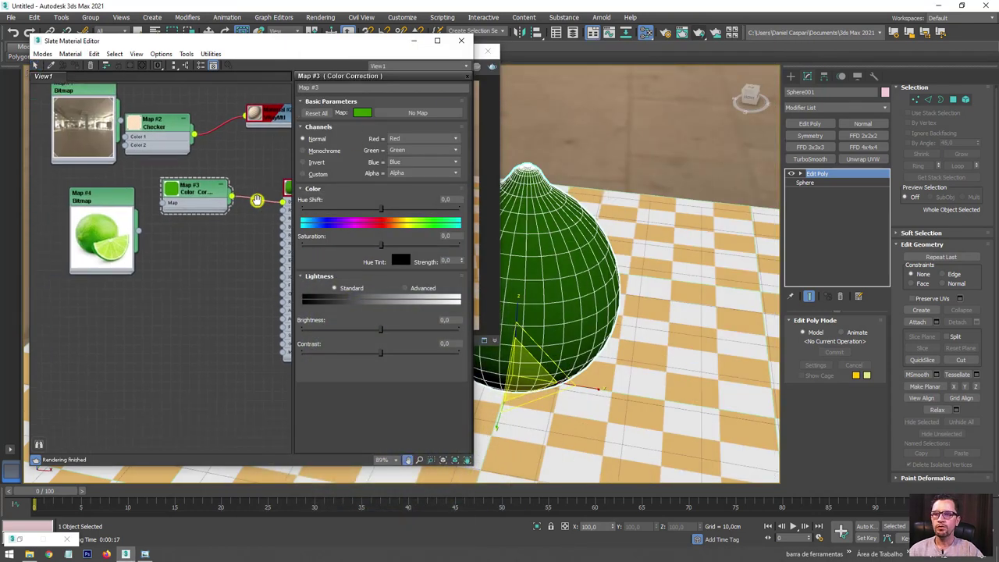
{"action": "left_click_drag", "start_coordinate": [110, 200], "coordinate": [69, 200]}
{"action": "mouse_move", "coordinate": [201, 195]}
{"action": "left_mouse_down"}
{"action": "mouse_move", "coordinate": [209, 213]}
{"action": "mouse_move", "coordinate": [234, 199]}
{"action": "left_mouse_up"}
{"action": "middle_click_drag", "start_coordinate": [249, 187], "coordinate": [252, 151]}
{"action": "right_click", "coordinate": [167, 231]}
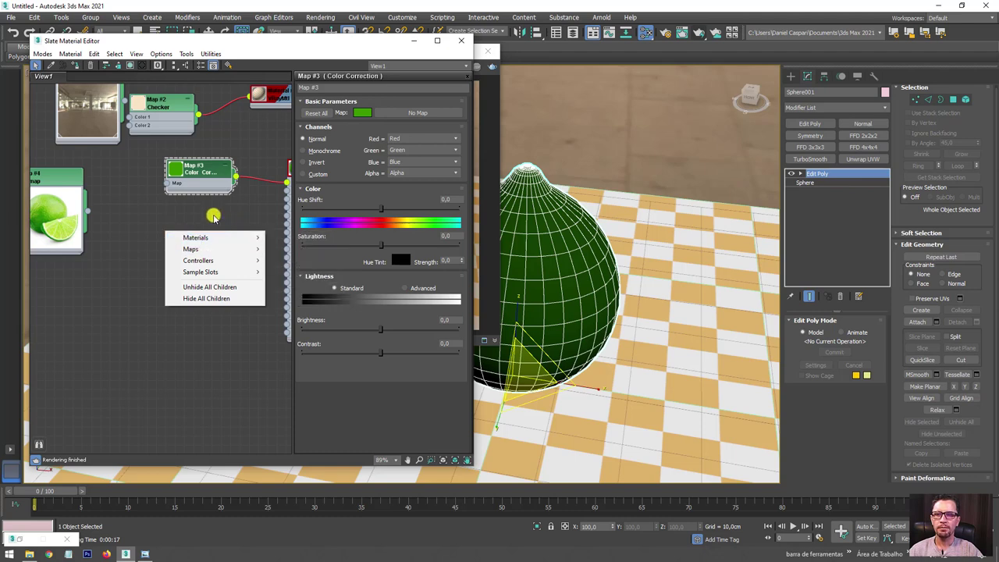
{"action": "left_click", "coordinate": [213, 218]}
{"action": "left_click", "coordinate": [466, 75]}
Add a Cellular map node (Map #5) below the Color Correction node.
{"action": "middle_click_drag", "start_coordinate": [546, 216], "coordinate": [644, 197]}
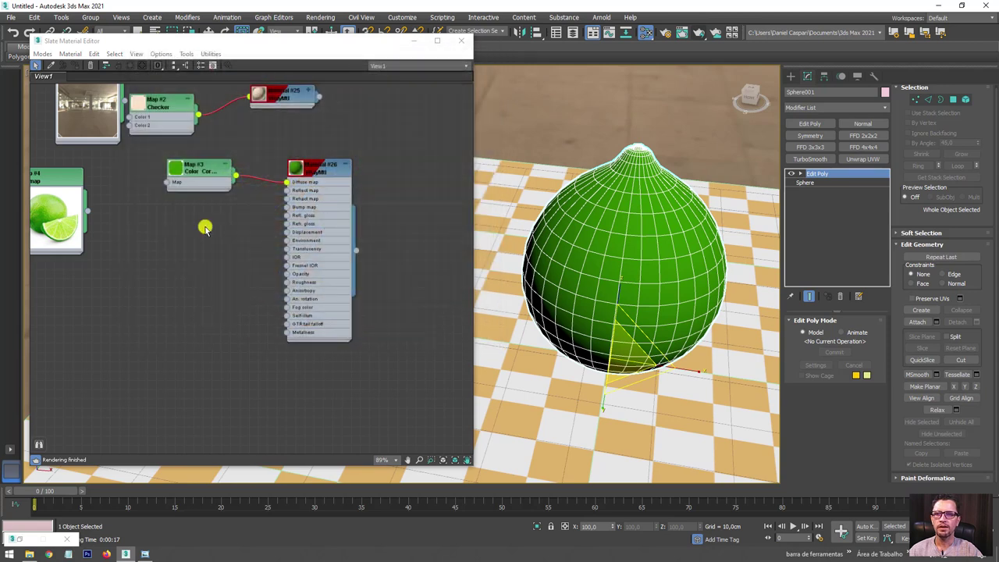
{"action": "middle_click_drag", "start_coordinate": [205, 226], "coordinate": [211, 223]}
{"action": "right_click", "coordinate": [186, 216]}
{"action": "mouse_move", "coordinate": [211, 233]}
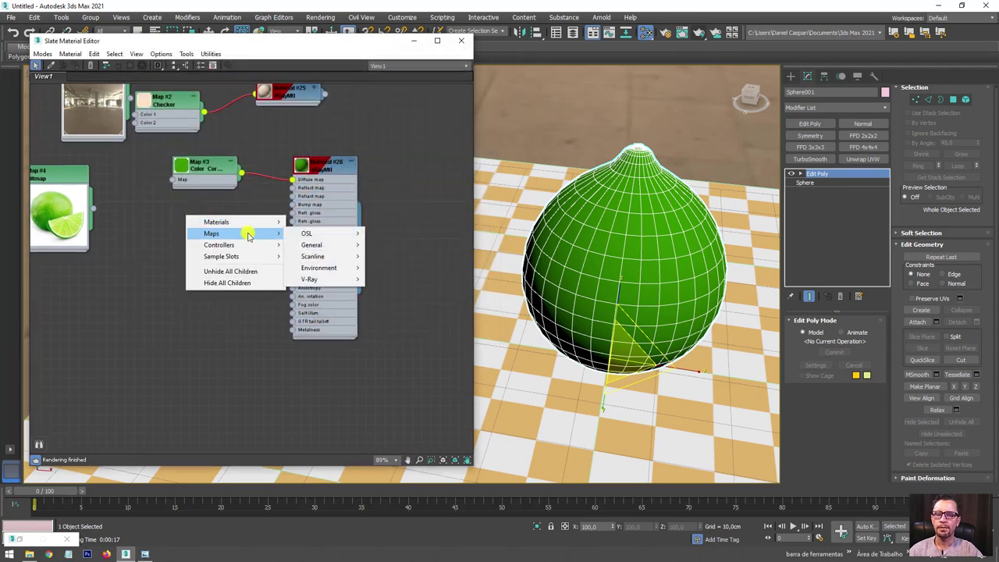
{"action": "mouse_move", "coordinate": [311, 244]}
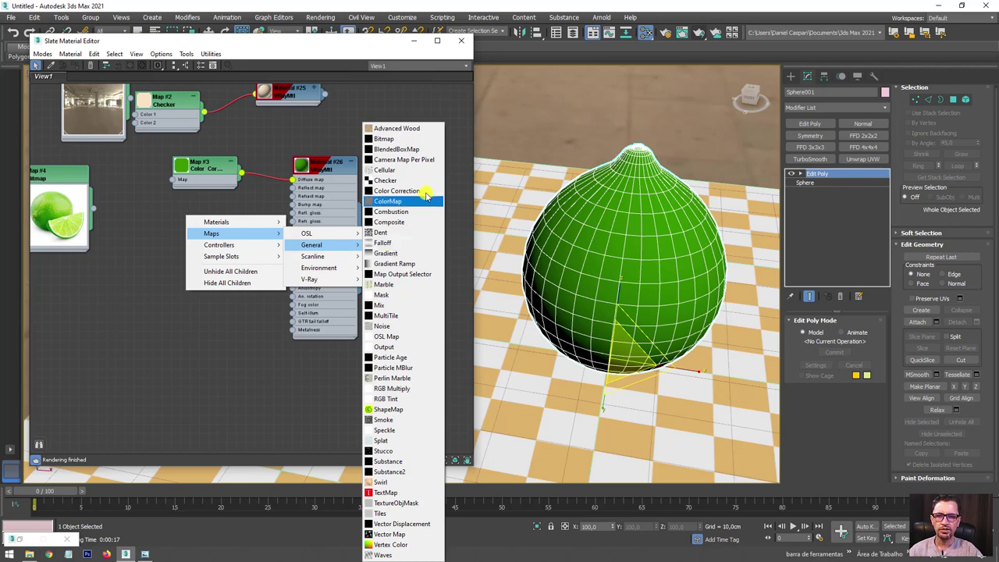
{"action": "left_click", "coordinate": [394, 172]}
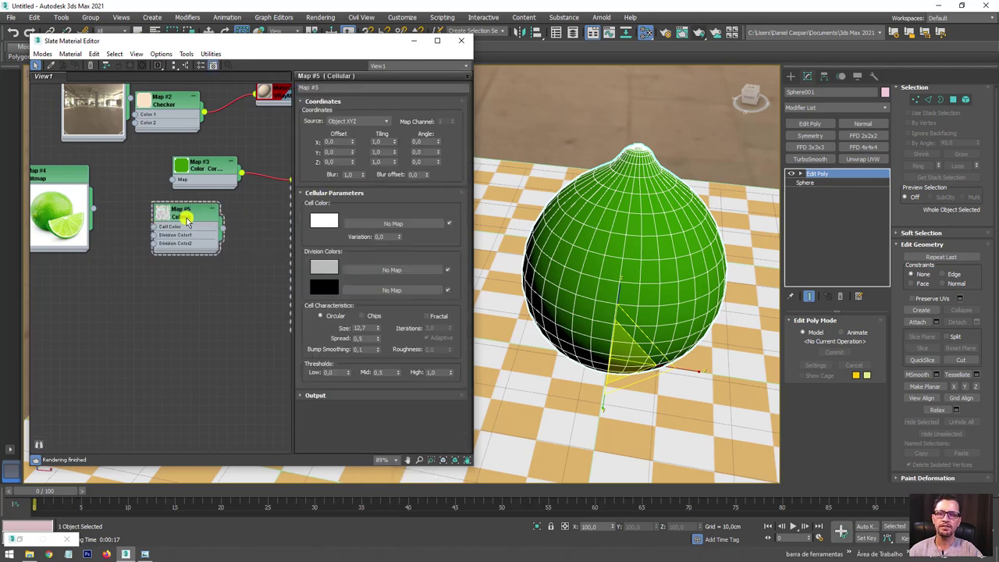
{"action": "left_click_drag", "start_coordinate": [187, 219], "coordinate": [205, 237]}
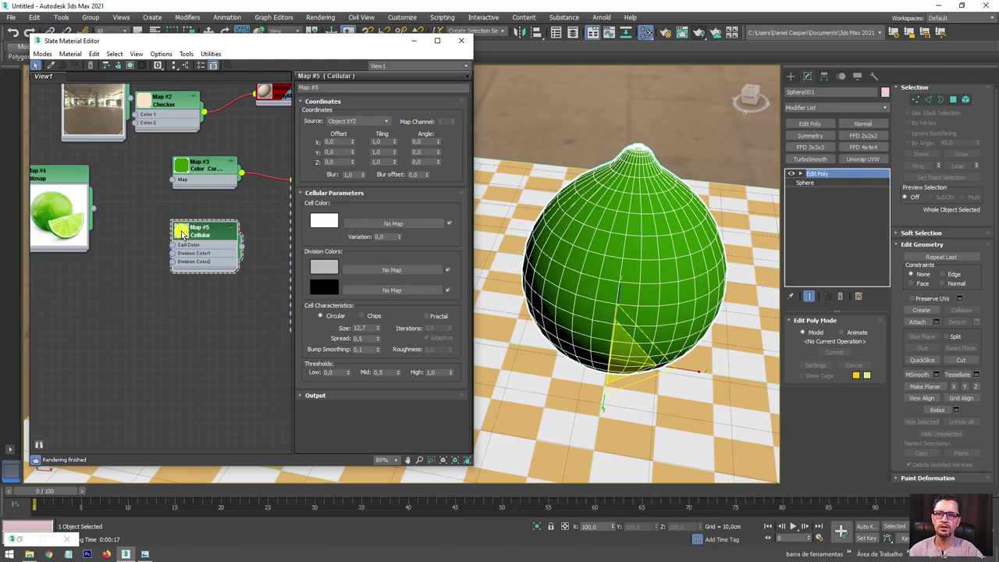
Open the Cellular map's settings and set its cell Size to 60.
{"action": "double_click", "coordinate": [180, 230]}
{"action": "left_click", "coordinate": [129, 553]}
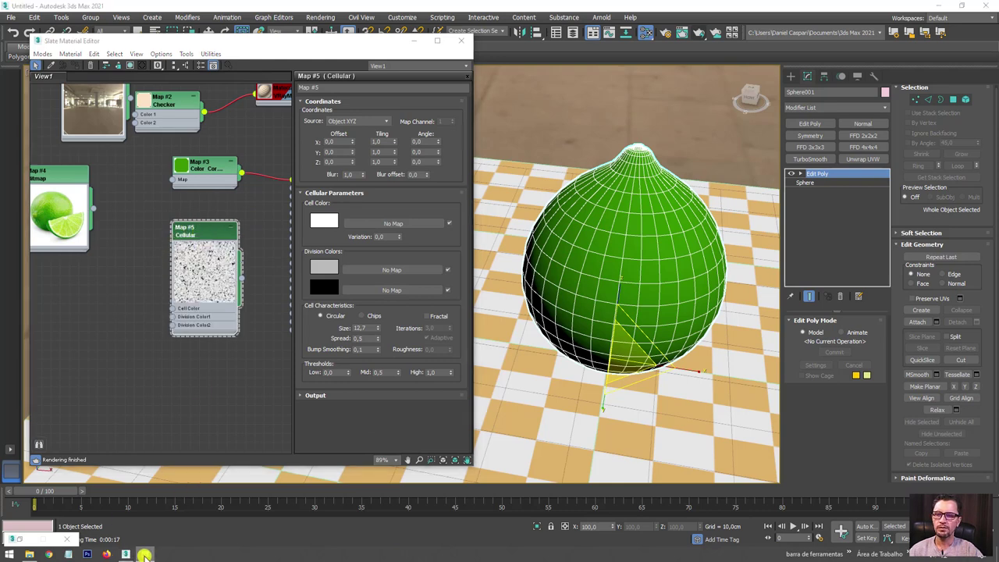
{"action": "scroll", "coordinate": [451, 274], "scroll_direction": "up", "scroll_amount": 3}
{"action": "scroll", "coordinate": [454, 265], "scroll_direction": "up", "scroll_amount": 2}
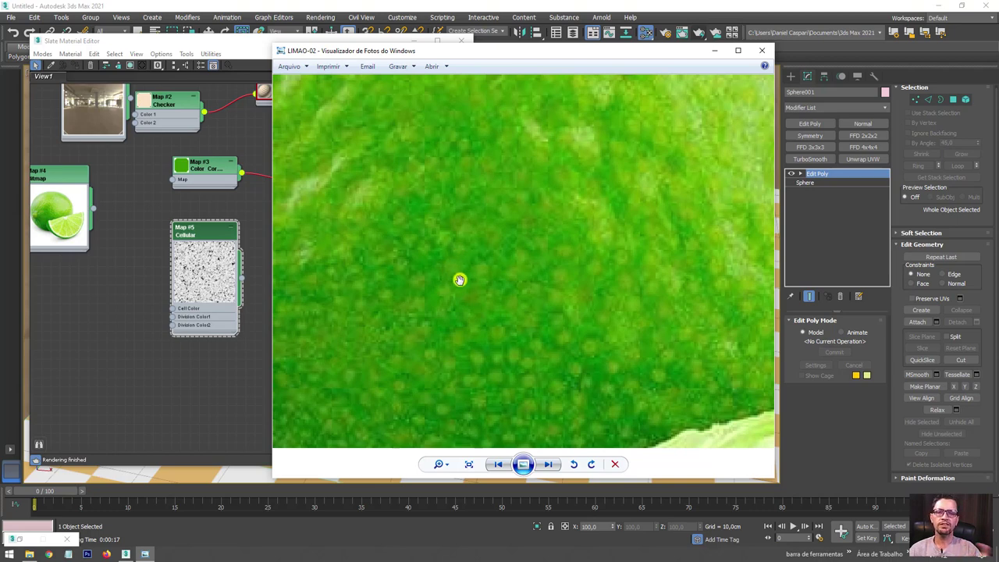
{"action": "double_click", "coordinate": [196, 234]}
{"action": "scroll", "coordinate": [201, 258], "scroll_direction": "up", "scroll_amount": 2}
{"action": "scroll", "coordinate": [208, 281], "scroll_direction": "up", "scroll_amount": 3}
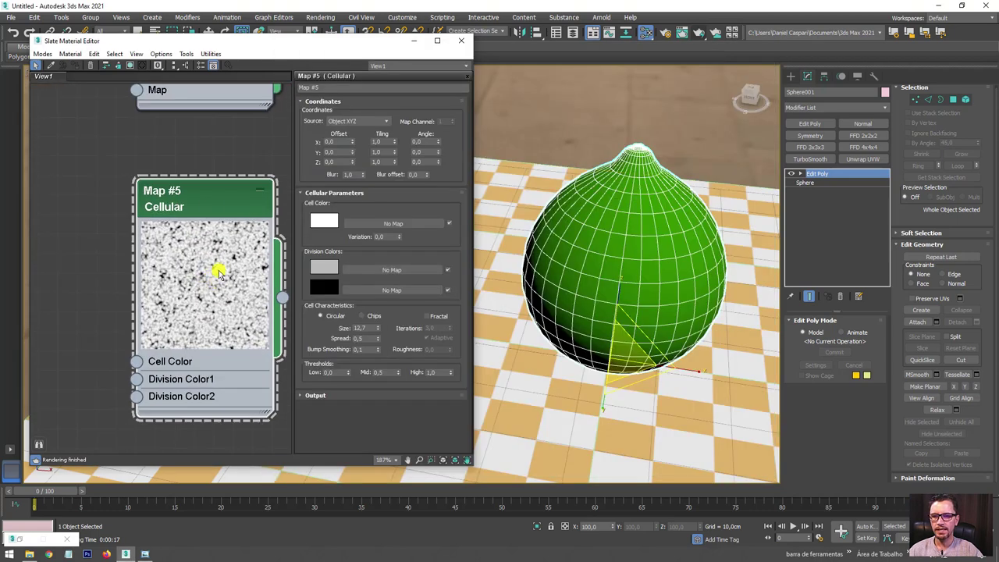
{"action": "left_click_drag", "start_coordinate": [211, 204], "coordinate": [173, 185]}
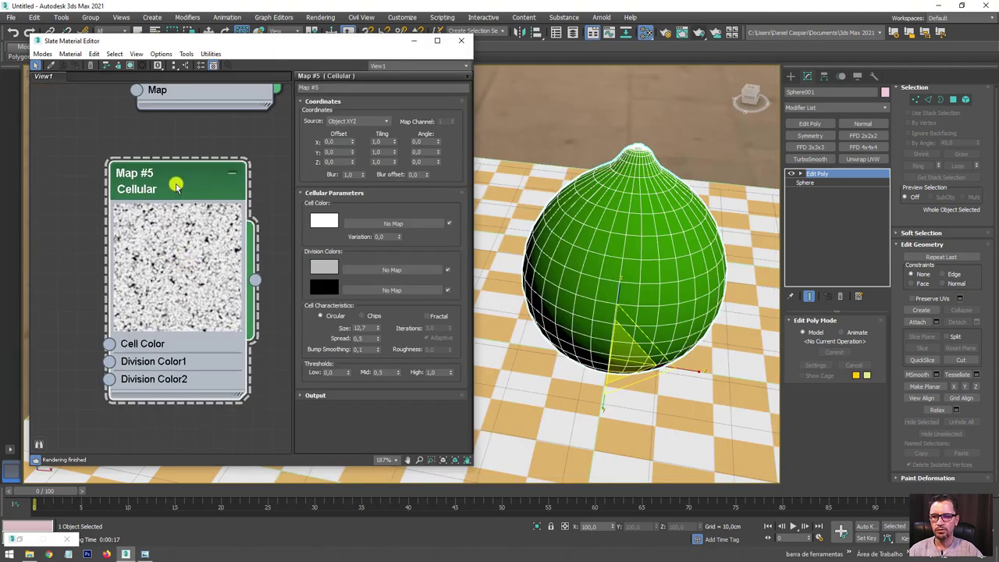
{"action": "double_click", "coordinate": [348, 327]}
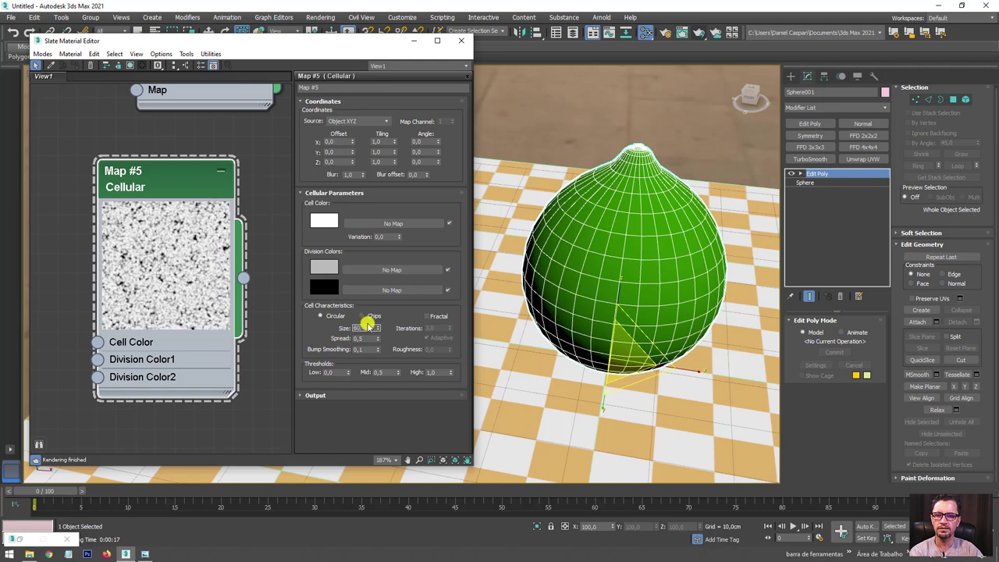
{"action": "type", "text": "60"}
{"action": "key", "text": "Return"}
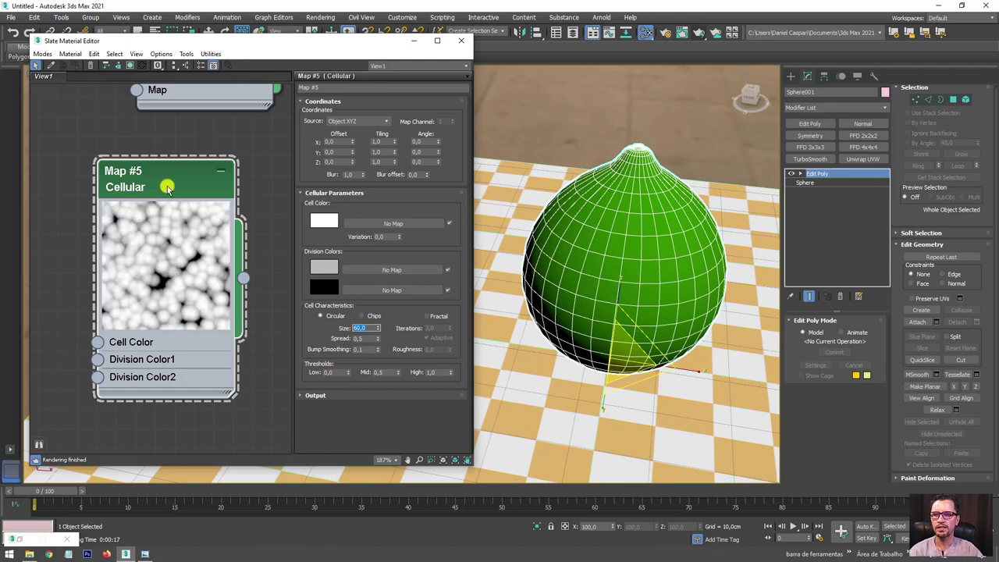
{"action": "left_click_drag", "start_coordinate": [168, 188], "coordinate": [176, 168]}
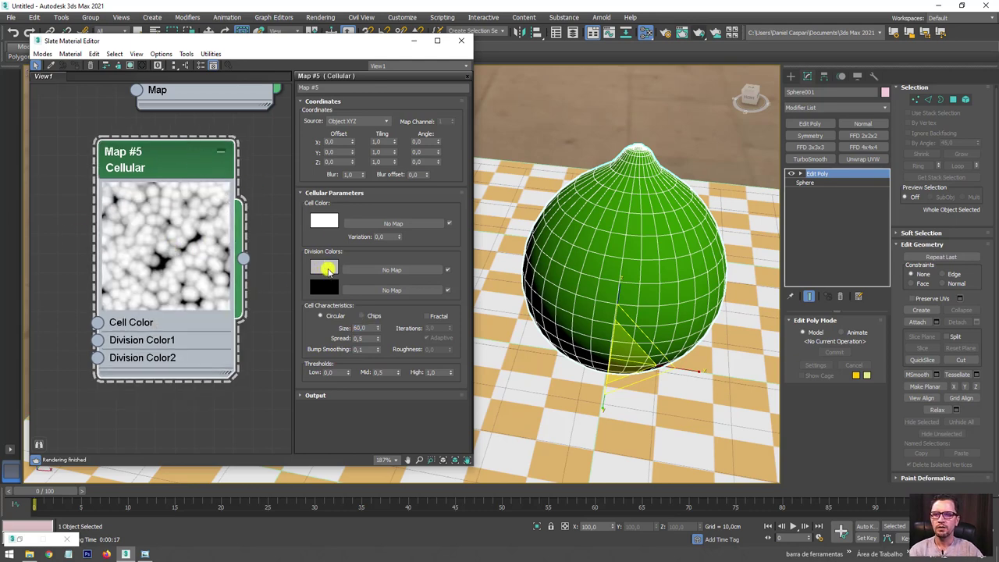
Set Division Color1 to black and raise Spread to 0,111 for sparse dots.
{"action": "left_click", "coordinate": [328, 270]}
{"action": "left_click_drag", "start_coordinate": [361, 151], "coordinate": [361, 112]}
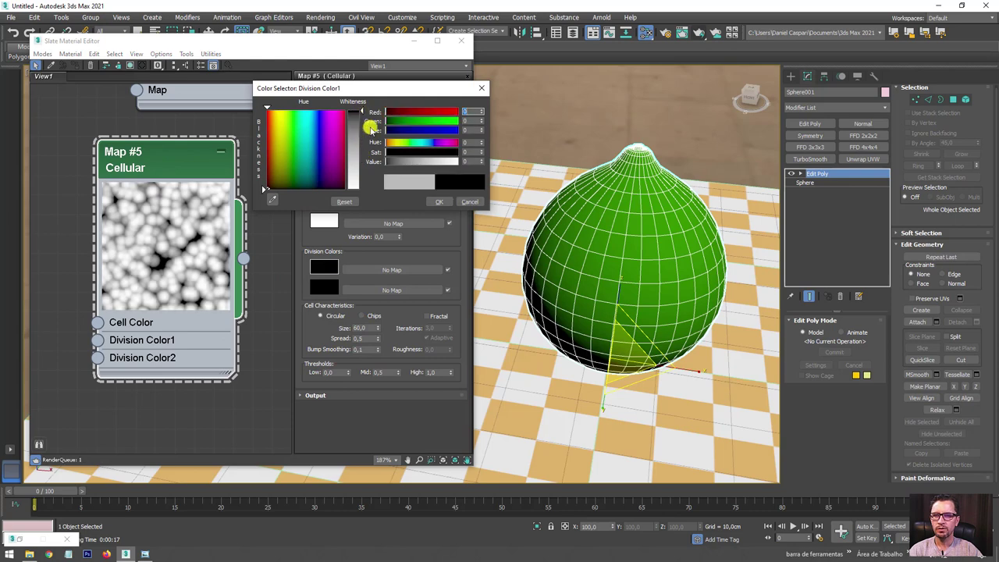
{"action": "left_click", "coordinate": [443, 202]}
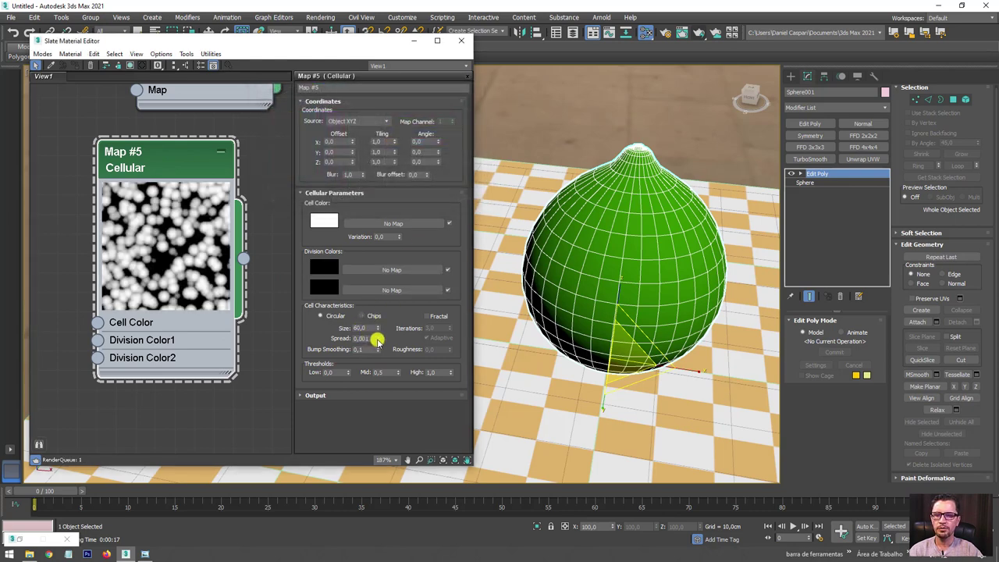
{"action": "left_click_drag", "start_coordinate": [377, 339], "coordinate": [381, 338]}
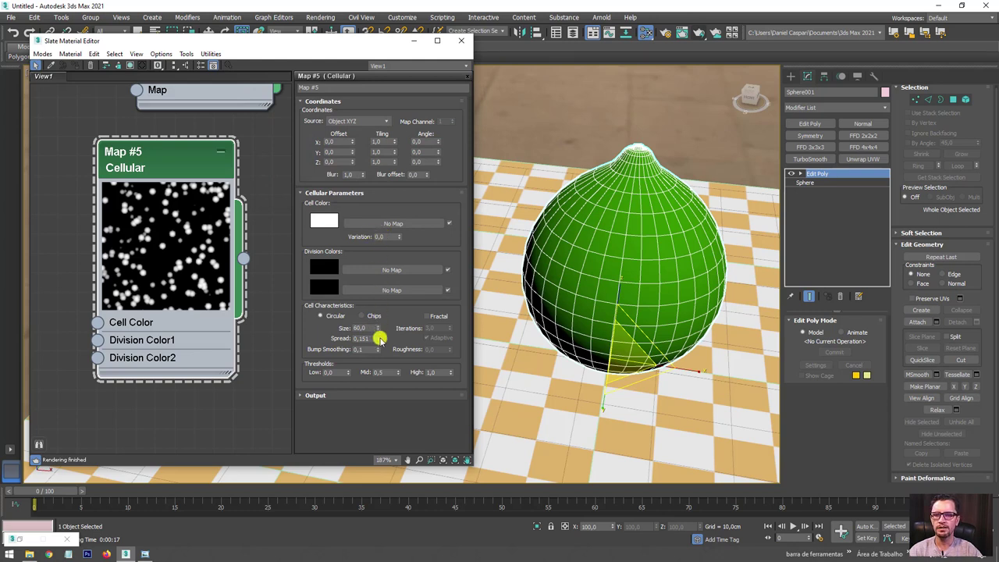
{"action": "left_click_drag", "start_coordinate": [377, 344], "coordinate": [380, 342]}
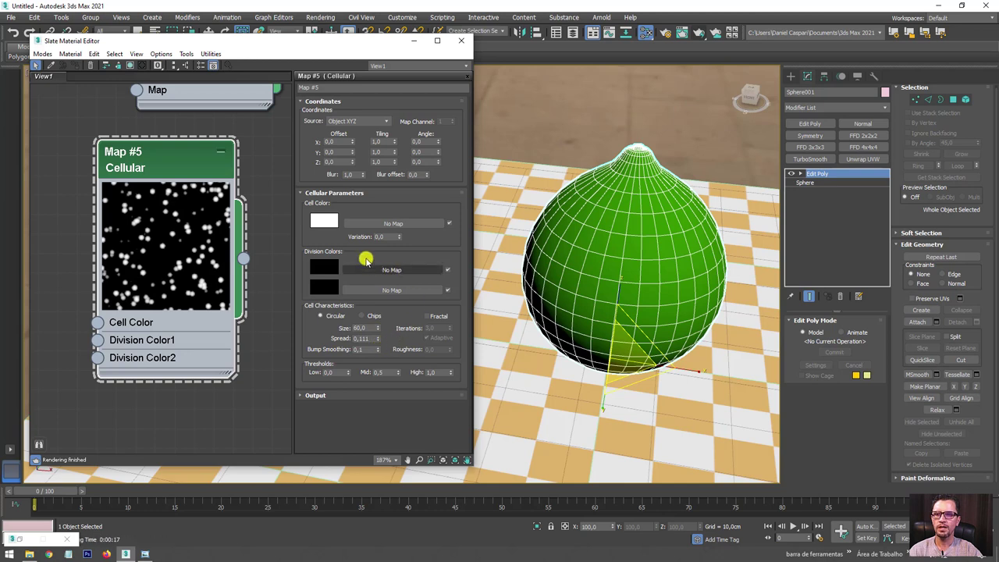
{"action": "mouse_move", "coordinate": [185, 153]}
{"action": "left_mouse_down"}
{"action": "mouse_move", "coordinate": [166, 134]}
{"action": "mouse_move", "coordinate": [150, 168]}
{"action": "left_mouse_up"}
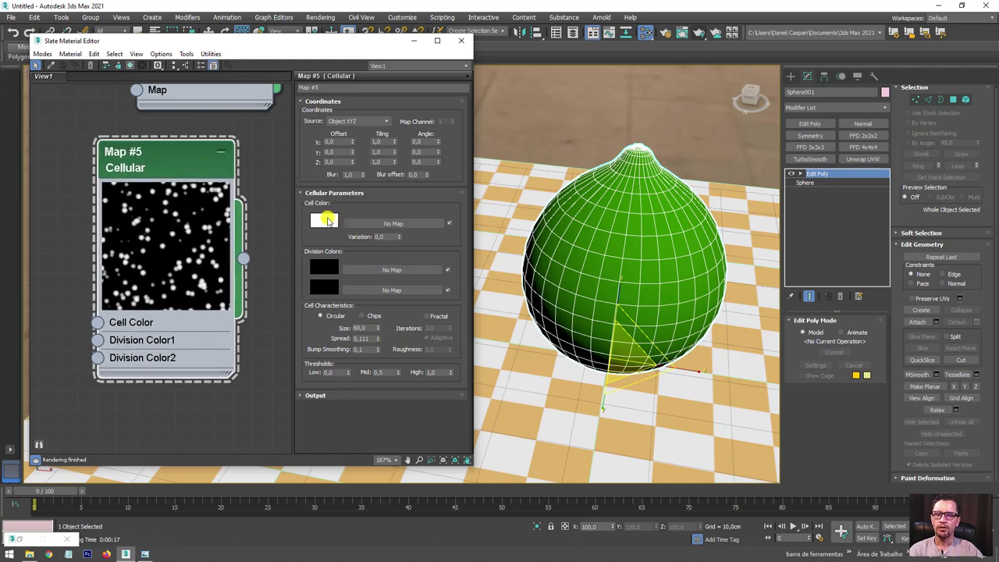
{"action": "scroll", "coordinate": [260, 204], "scroll_direction": "down", "scroll_amount": 4}
Copy the Color Correction node as yellow-green Map #6 feeding Cellular's Cell Color.
{"action": "middle_click_drag", "start_coordinate": [220, 153], "coordinate": [260, 152]}
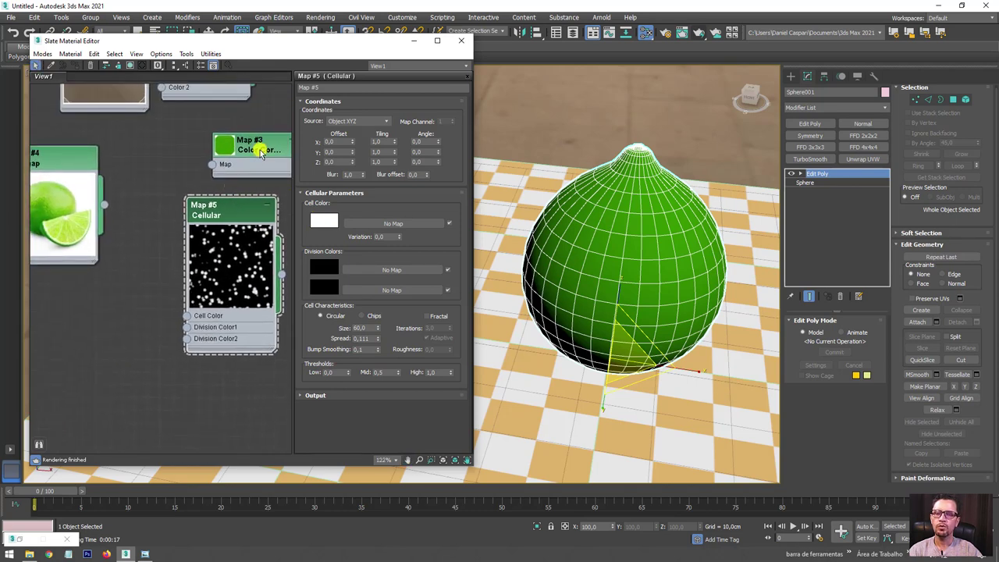
{"action": "mouse_move", "coordinate": [156, 131]}
{"action": "left_mouse_down"}
{"action": "mouse_move", "coordinate": [217, 131]}
{"action": "mouse_move", "coordinate": [107, 316]}
{"action": "mouse_move", "coordinate": [188, 315]}
{"action": "left_mouse_up"}
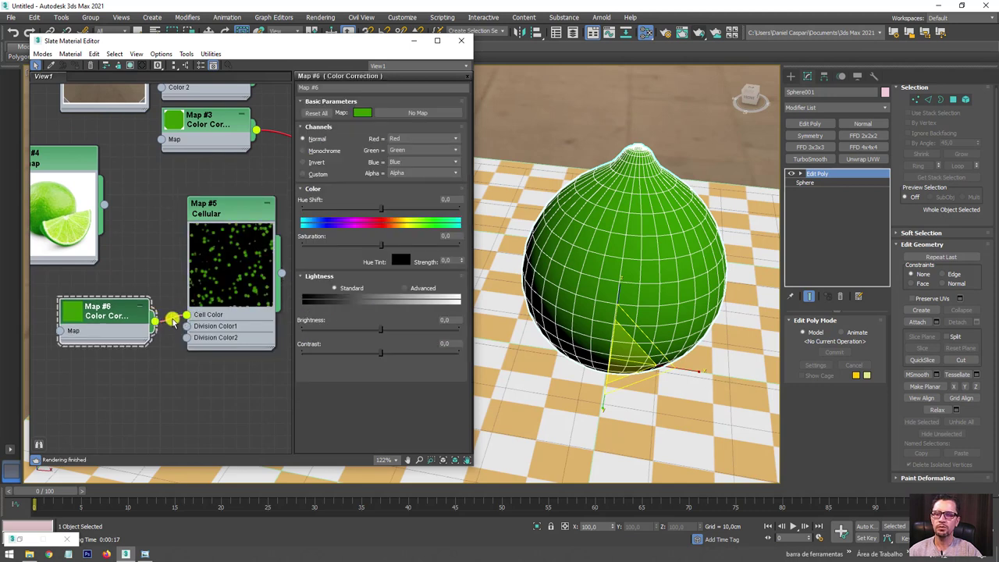
{"action": "left_click_drag", "start_coordinate": [121, 316], "coordinate": [97, 305]}
{"action": "left_click_drag", "start_coordinate": [229, 221], "coordinate": [234, 260]}
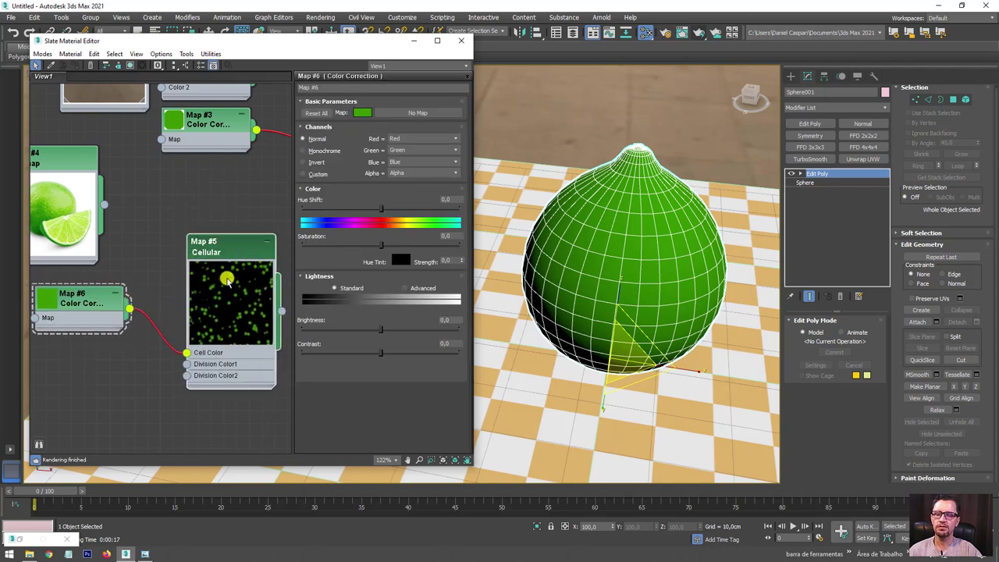
{"action": "scroll", "coordinate": [234, 261], "scroll_direction": "up", "scroll_amount": 2}
{"action": "middle_click_drag", "start_coordinate": [211, 265], "coordinate": [180, 200]}
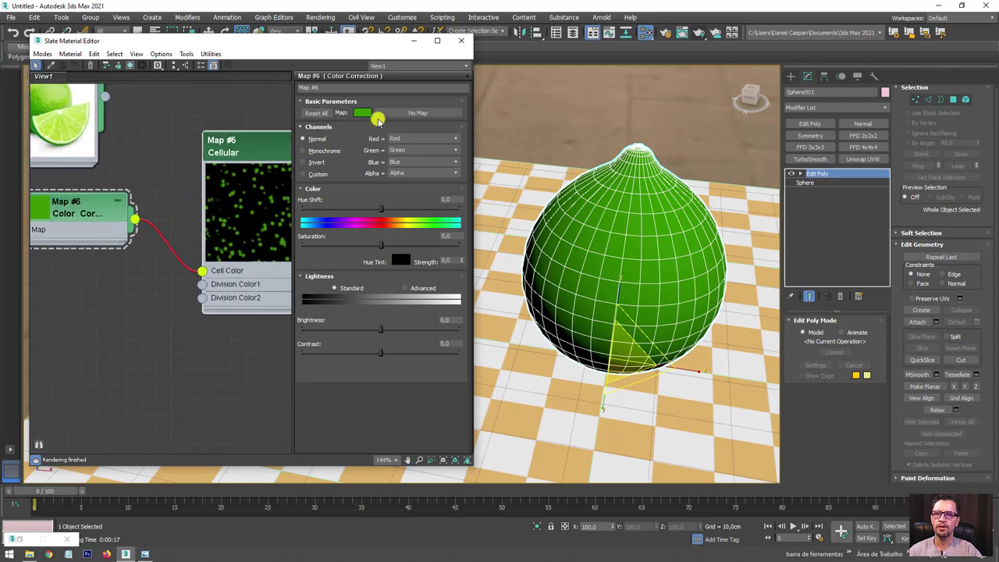
{"action": "left_click", "coordinate": [362, 112]}
{"action": "mouse_move", "coordinate": [406, 110]}
{"action": "left_mouse_down"}
{"action": "mouse_move", "coordinate": [393, 107]}
{"action": "mouse_move", "coordinate": [410, 109]}
{"action": "left_mouse_up"}
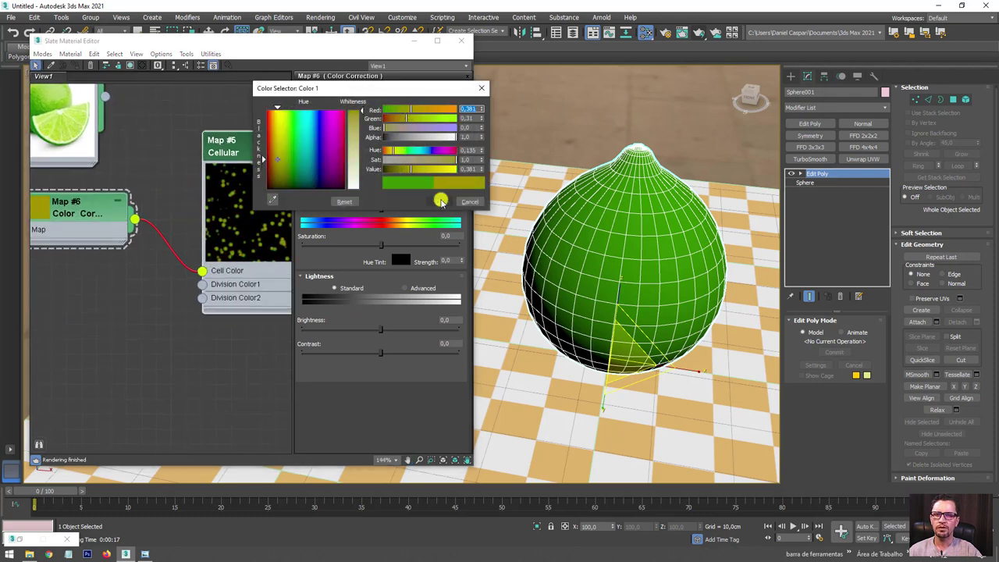
{"action": "left_click", "coordinate": [438, 201]}
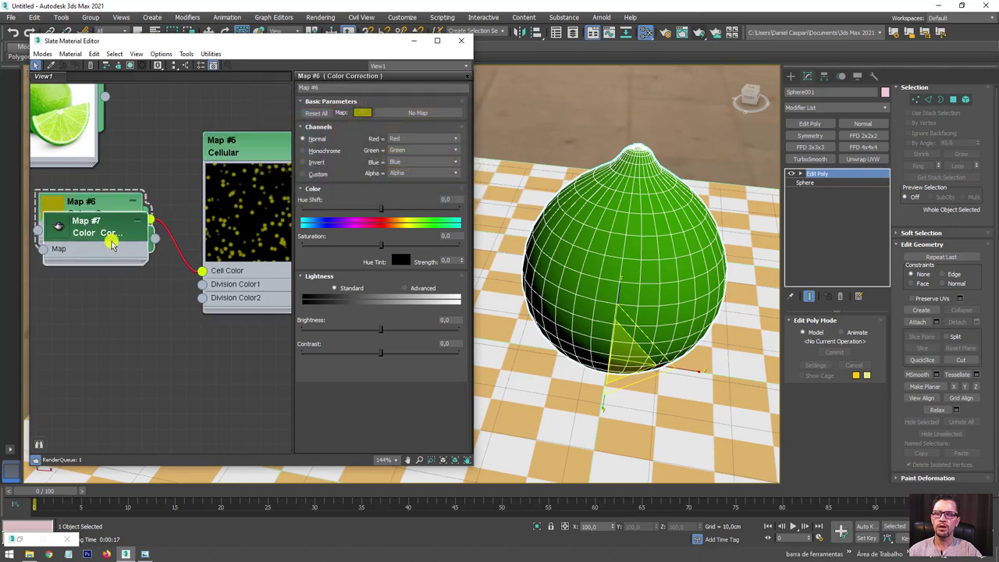
Add a green Color Correction copy, Map #8, wired into Division Color1.
{"action": "left_click_drag", "start_coordinate": [114, 213], "coordinate": [117, 290], "text": "shift"}
{"action": "middle_click_drag", "start_coordinate": [117, 290], "coordinate": [135, 266]}
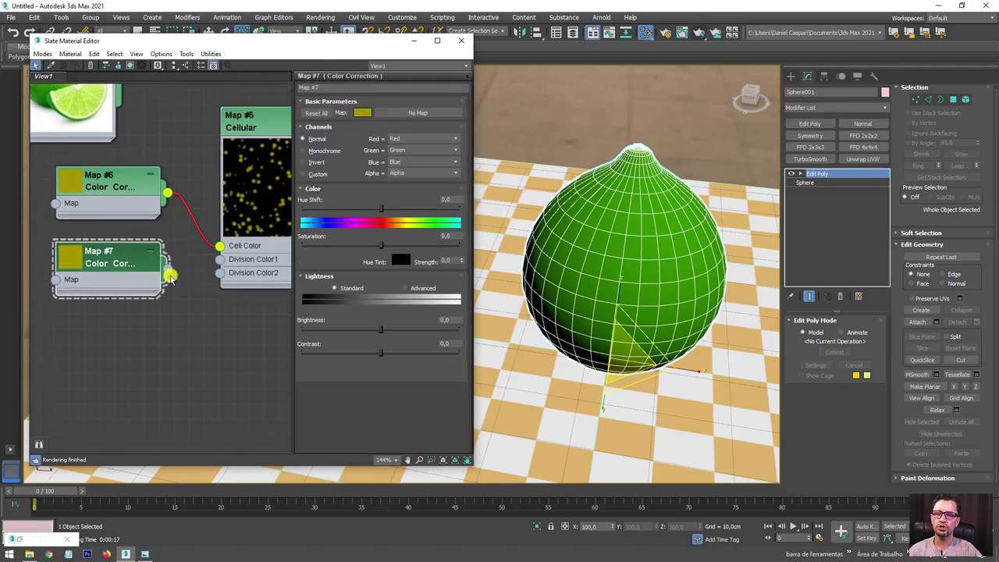
{"action": "left_click_drag", "start_coordinate": [183, 281], "coordinate": [220, 259]}
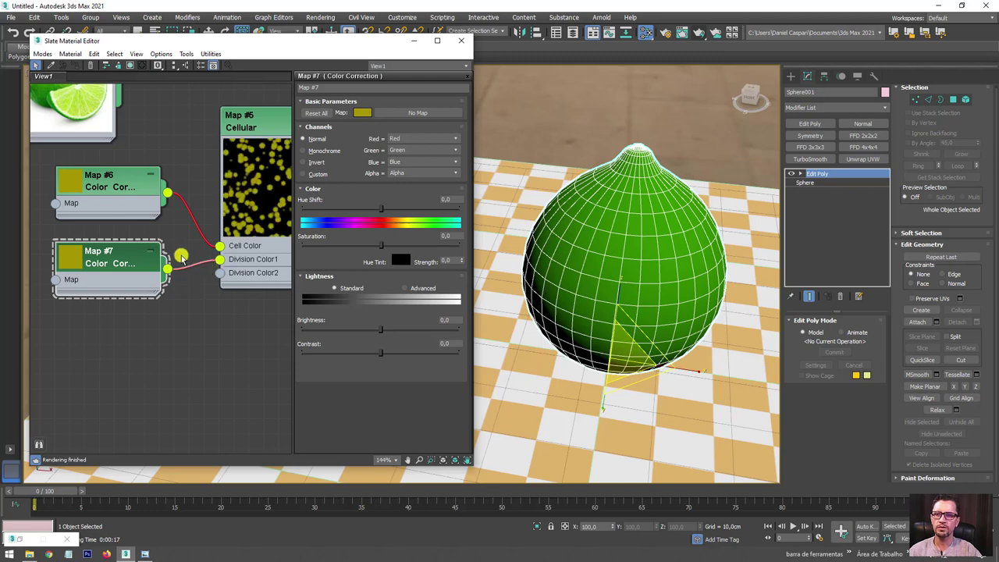
{"action": "left_click", "coordinate": [115, 256]}
{"action": "scroll", "coordinate": [112, 258], "scroll_direction": "down", "scroll_amount": 2}
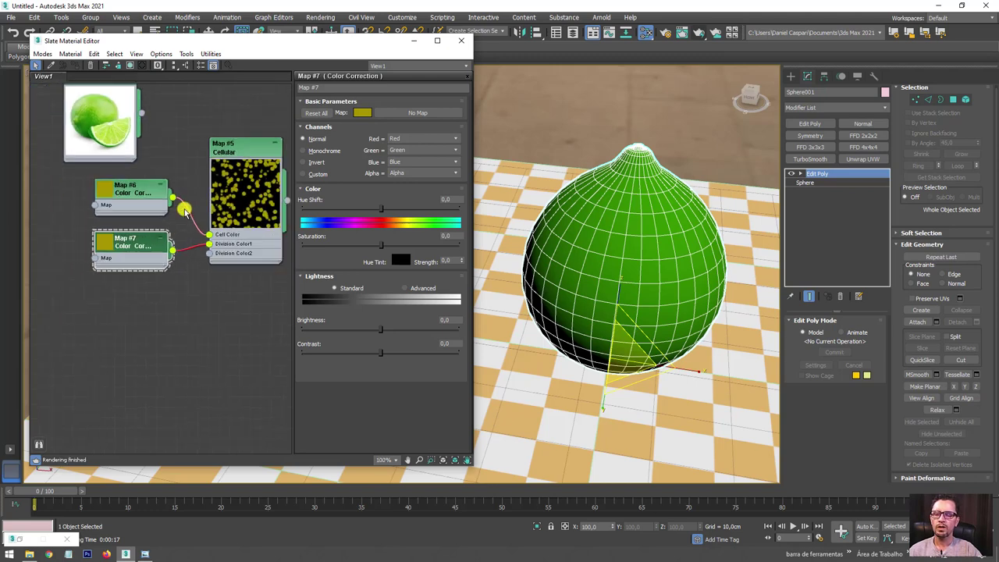
{"action": "scroll", "coordinate": [112, 257], "scroll_direction": "down", "scroll_amount": 2}
{"action": "scroll", "coordinate": [117, 288], "scroll_direction": "down", "scroll_amount": 2}
{"action": "scroll", "coordinate": [121, 314], "scroll_direction": "up", "scroll_amount": 2}
{"action": "left_click_drag", "start_coordinate": [123, 316], "coordinate": [133, 316], "text": "shift"}
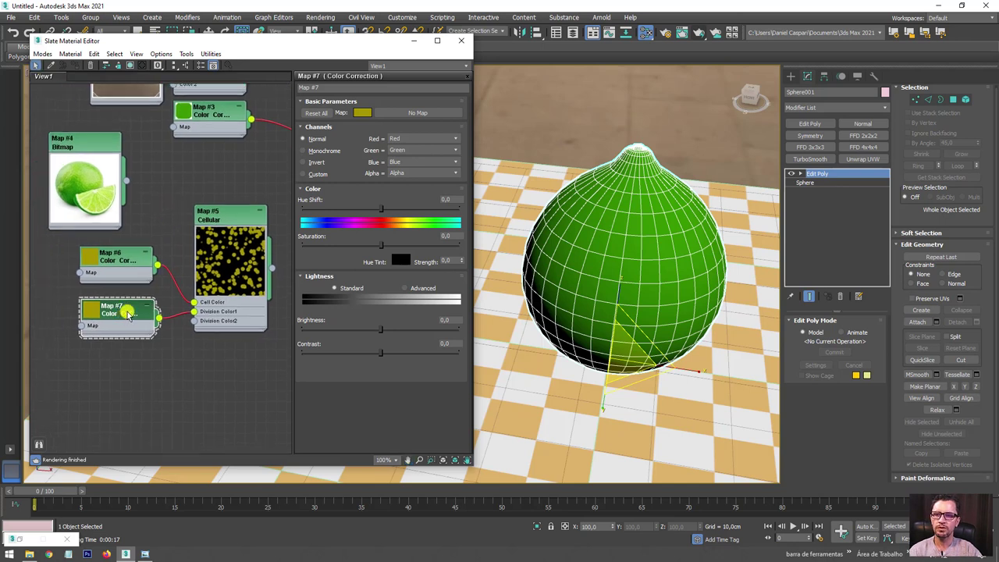
{"action": "double_click", "coordinate": [132, 316]}
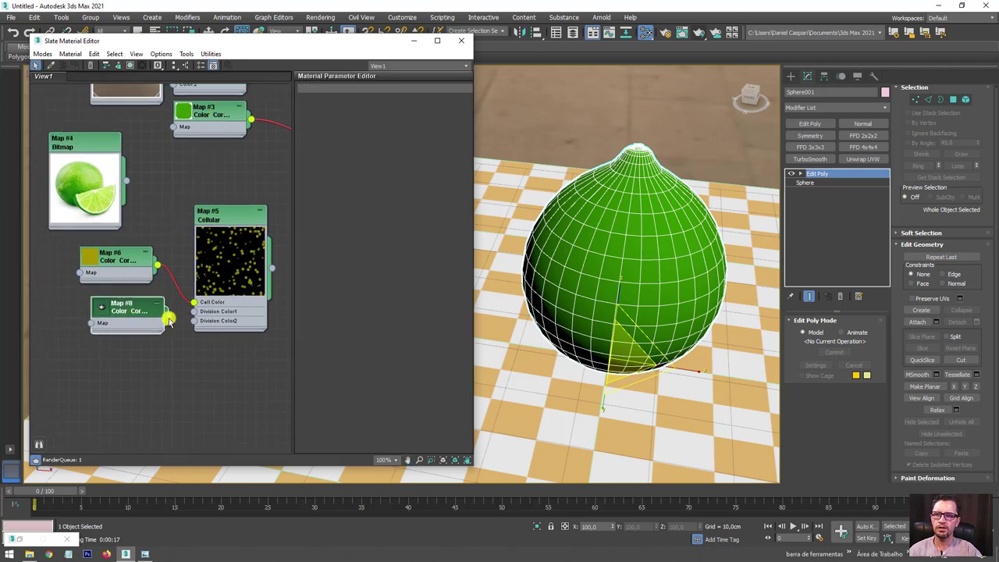
{"action": "left_click_drag", "start_coordinate": [191, 312], "coordinate": [193, 311]}
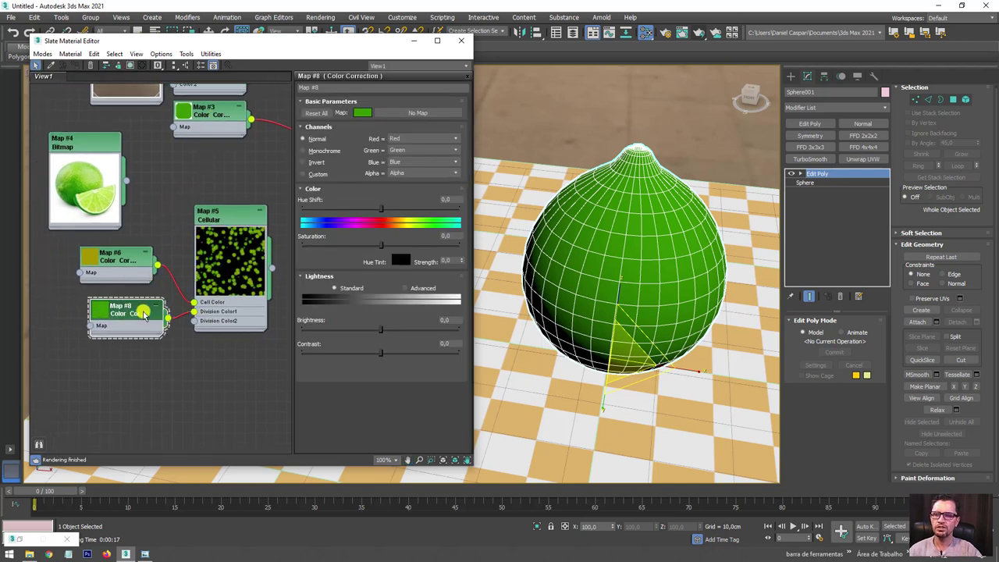
Copy it as dark-green Map #9 and wire it into Division Color2.
{"action": "mouse_move", "coordinate": [126, 308]}
{"action": "left_mouse_down"}
{"action": "mouse_move", "coordinate": [118, 308]}
{"action": "mouse_move", "coordinate": [133, 348]}
{"action": "left_mouse_up"}
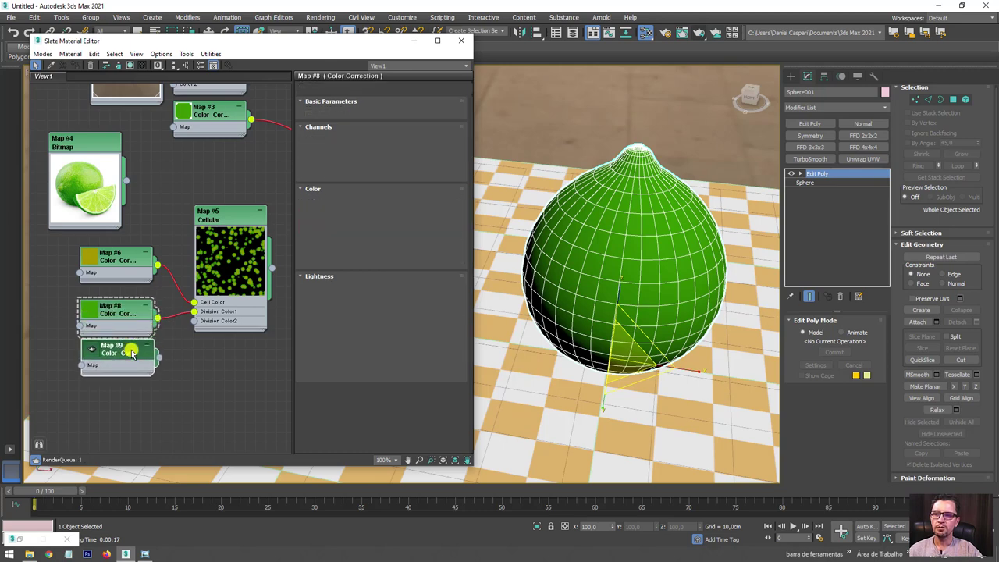
{"action": "double_click", "coordinate": [119, 352]}
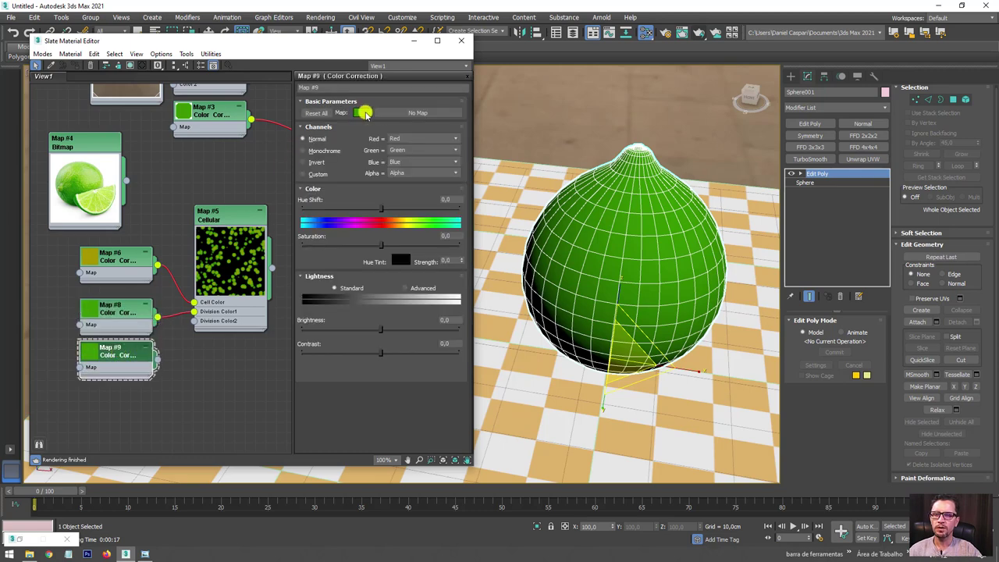
{"action": "left_click", "coordinate": [362, 112]}
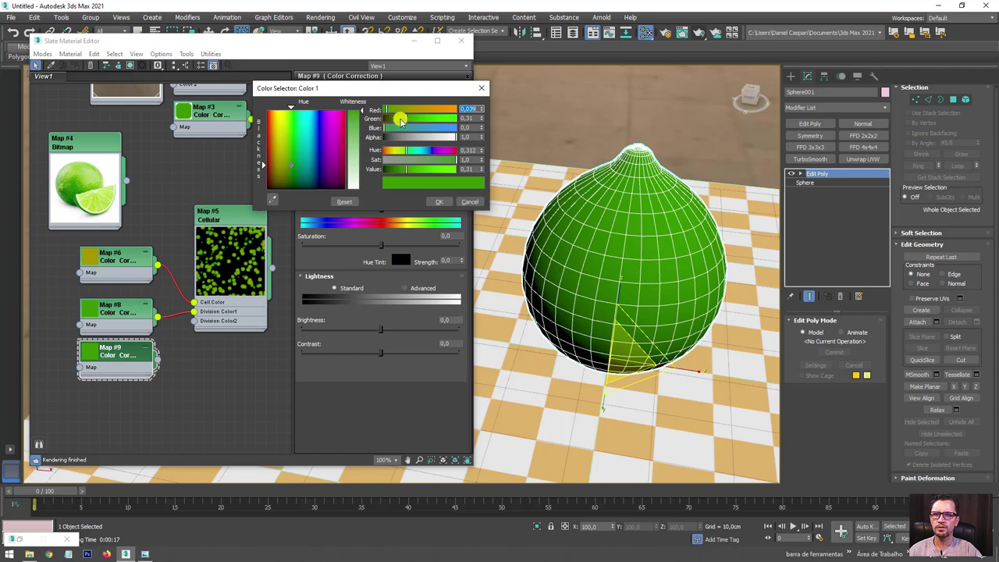
{"action": "left_click_drag", "start_coordinate": [405, 118], "coordinate": [389, 118]}
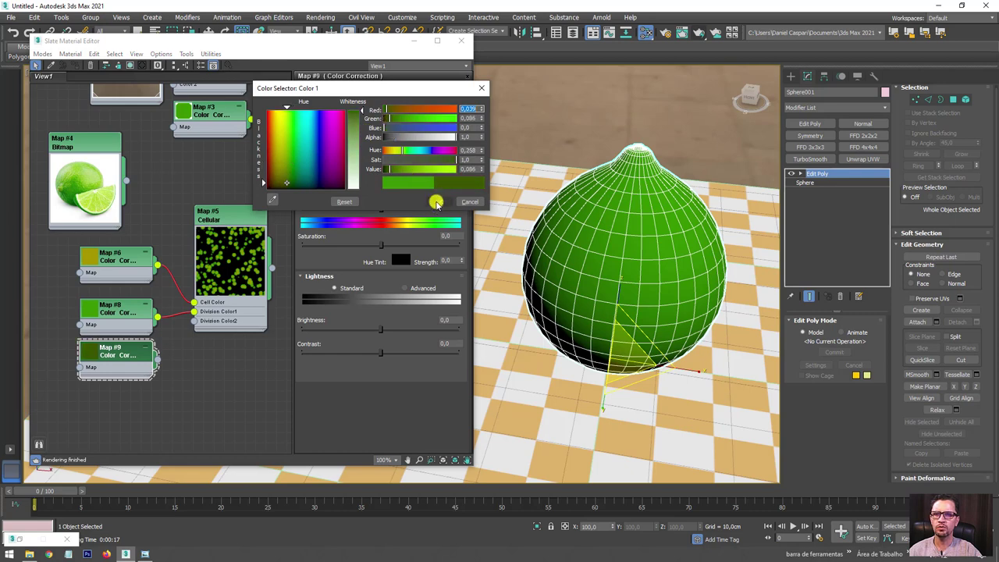
{"action": "left_click", "coordinate": [435, 202]}
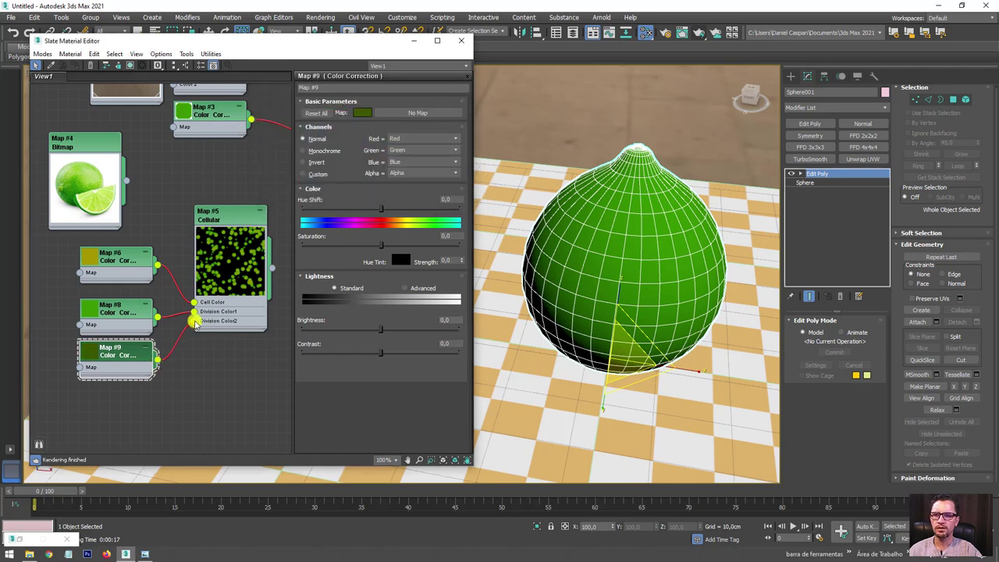
{"action": "left_click_drag", "start_coordinate": [173, 351], "coordinate": [194, 320]}
{"action": "scroll", "coordinate": [247, 259], "scroll_direction": "up", "scroll_amount": 3}
{"action": "scroll", "coordinate": [246, 260], "scroll_direction": "down", "scroll_amount": 1}
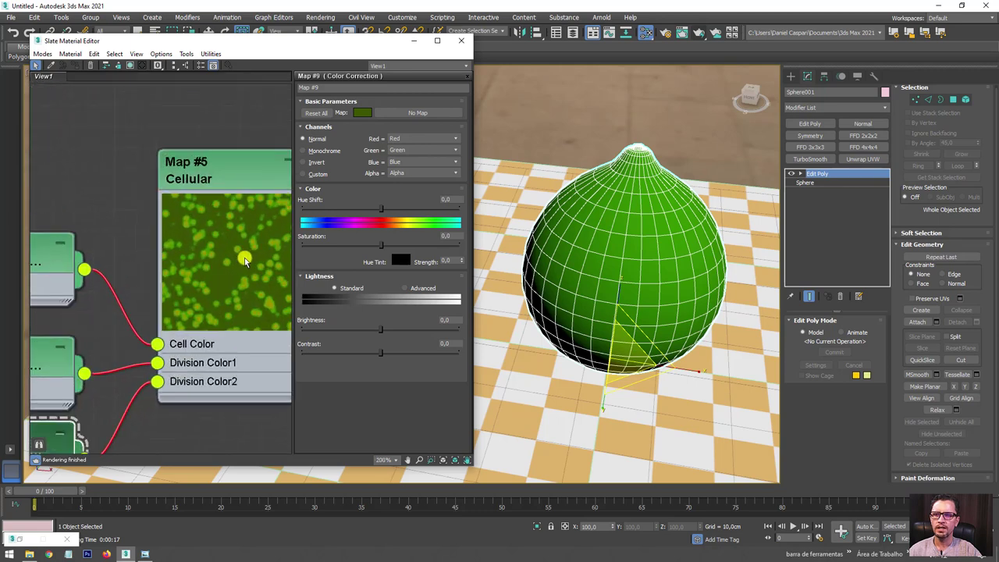
{"action": "middle_click_drag", "start_coordinate": [247, 260], "coordinate": [154, 241]}
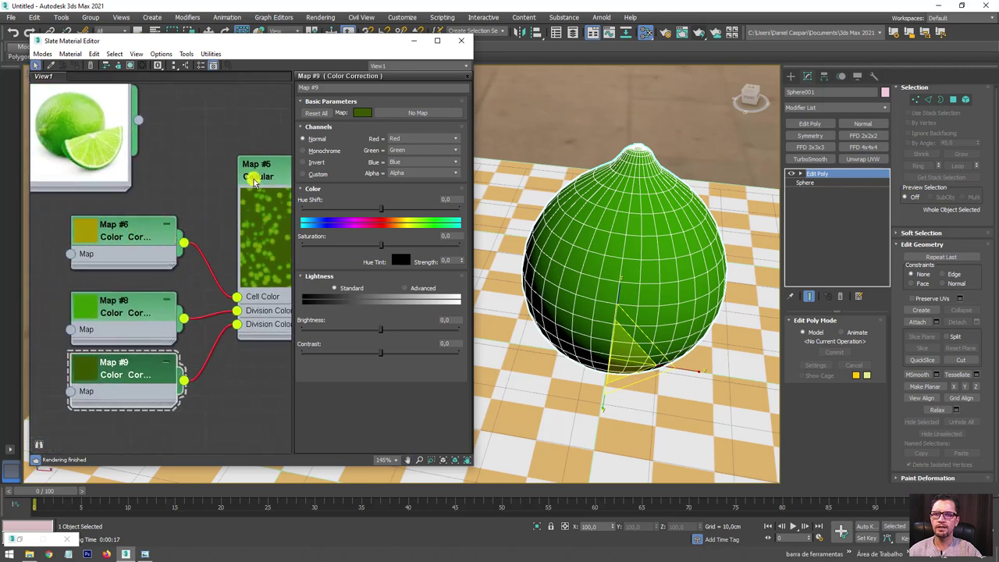
Wire Cellular Map #5's output into Material #26's Diffuse map input.
{"action": "left_click", "coordinate": [273, 173]}
{"action": "mouse_move", "coordinate": [282, 171]}
{"action": "middle_mouse_down"}
{"action": "mouse_move", "coordinate": [181, 165]}
{"action": "mouse_move", "coordinate": [199, 173]}
{"action": "middle_mouse_up"}
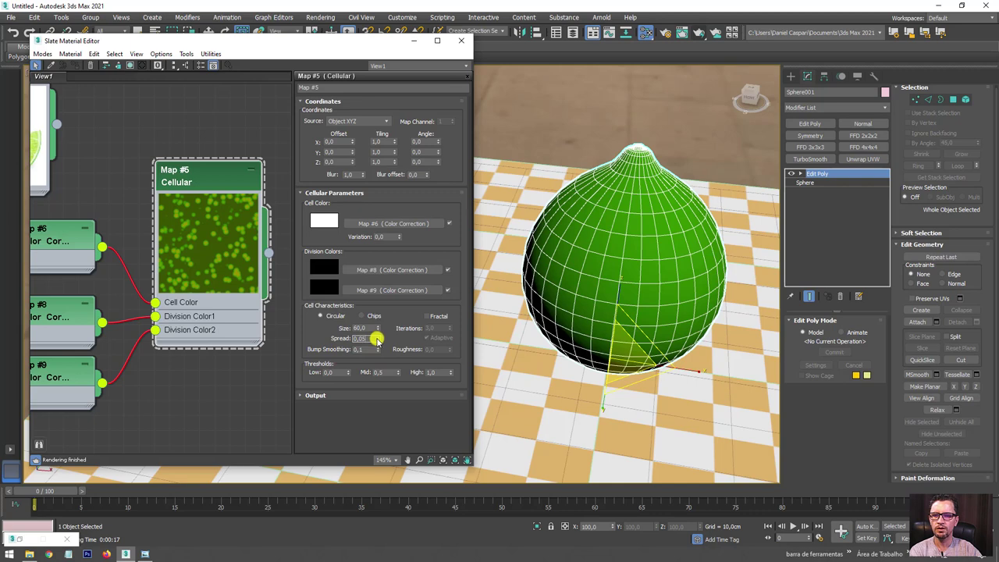
{"action": "scroll", "coordinate": [225, 181], "scroll_direction": "down", "scroll_amount": 1}
{"action": "scroll", "coordinate": [226, 181], "scroll_direction": "down", "scroll_amount": 1}
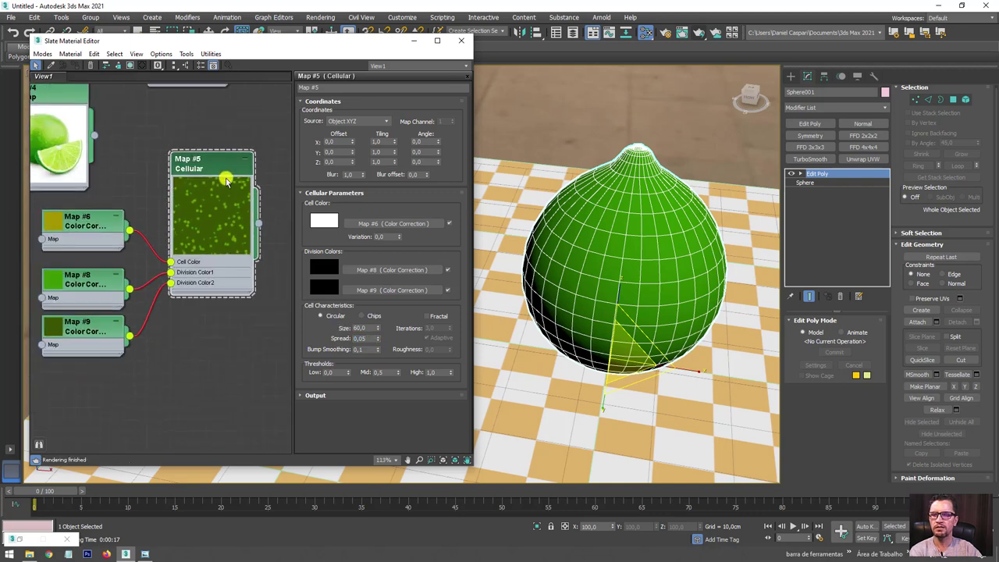
{"action": "scroll", "coordinate": [226, 190], "scroll_direction": "down", "scroll_amount": 1}
{"action": "scroll", "coordinate": [247, 210], "scroll_direction": "down", "scroll_amount": 3}
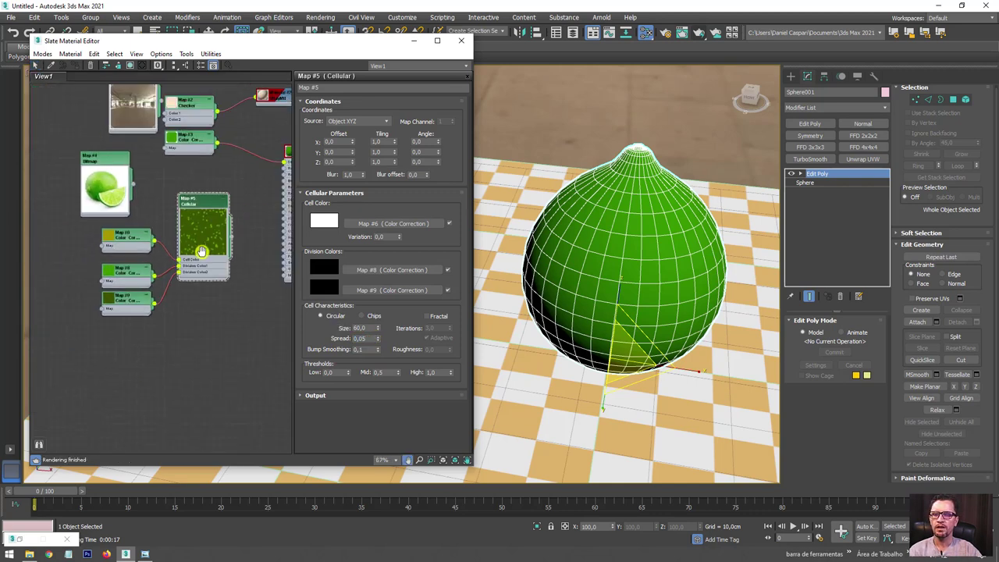
{"action": "middle_click_drag", "start_coordinate": [234, 226], "coordinate": [158, 301]}
{"action": "left_click_drag", "start_coordinate": [160, 304], "coordinate": [212, 232]}
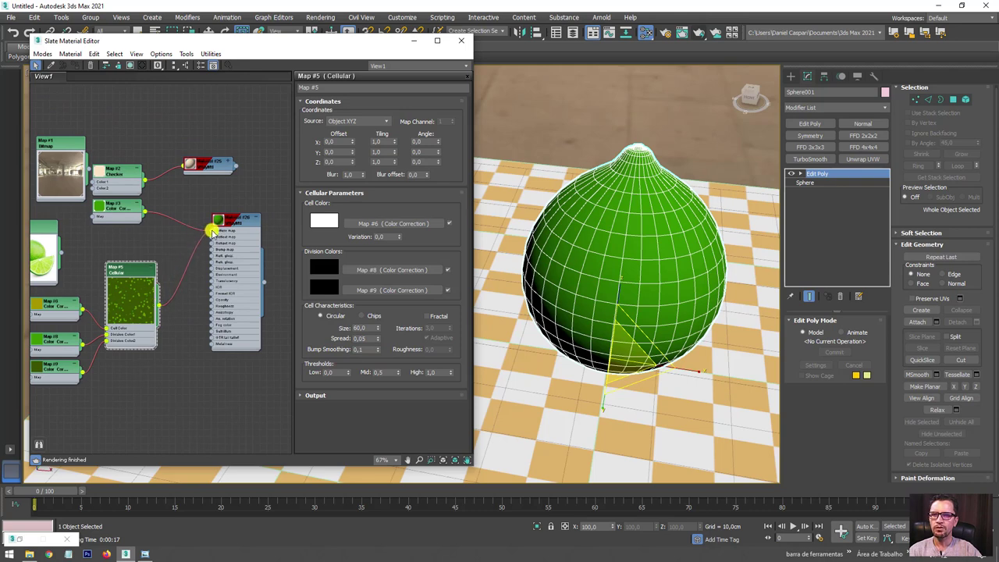
Set the Cellular map's cell Size to 0,5.
{"action": "scroll", "coordinate": [213, 234], "scroll_direction": "up", "scroll_amount": 5}
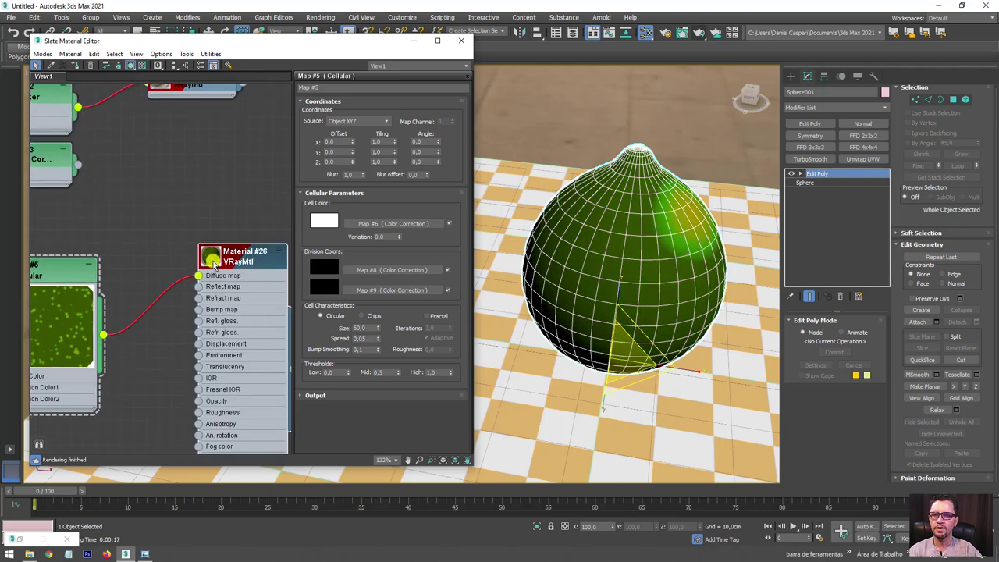
{"action": "double_click", "coordinate": [212, 263]}
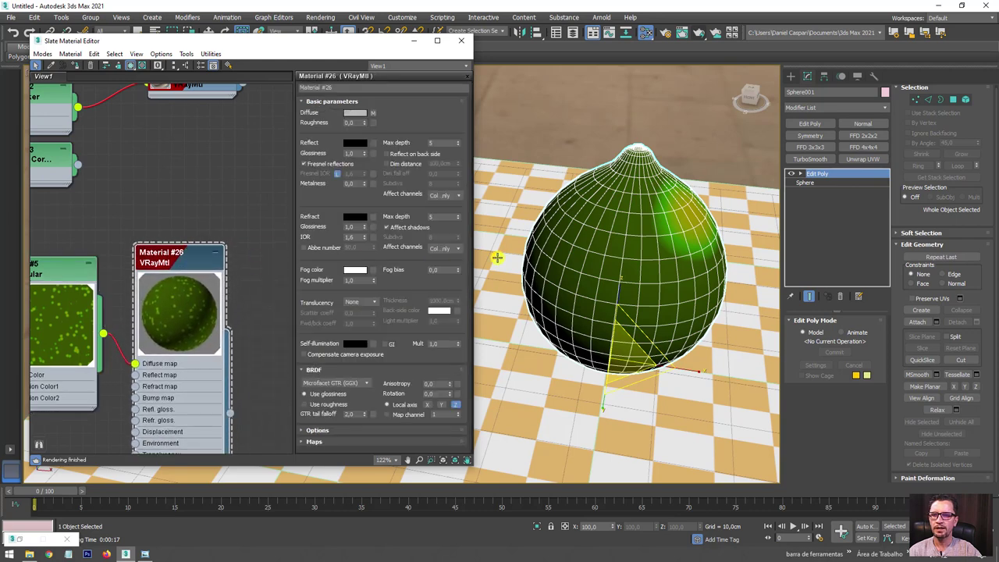
{"action": "middle_click_drag", "start_coordinate": [669, 283], "coordinate": [615, 245], "text": "alt"}
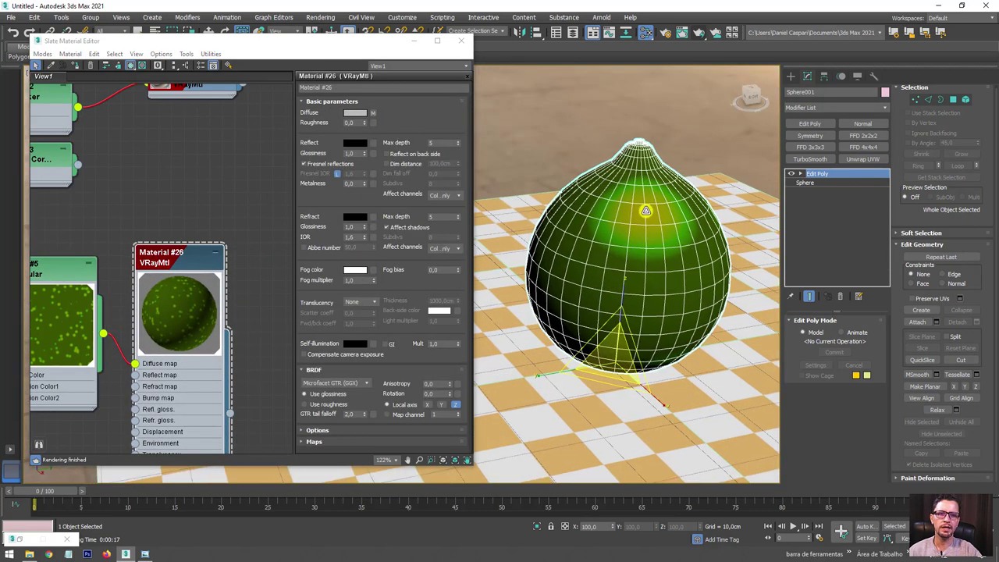
{"action": "middle_click_drag", "start_coordinate": [117, 257], "coordinate": [204, 197]}
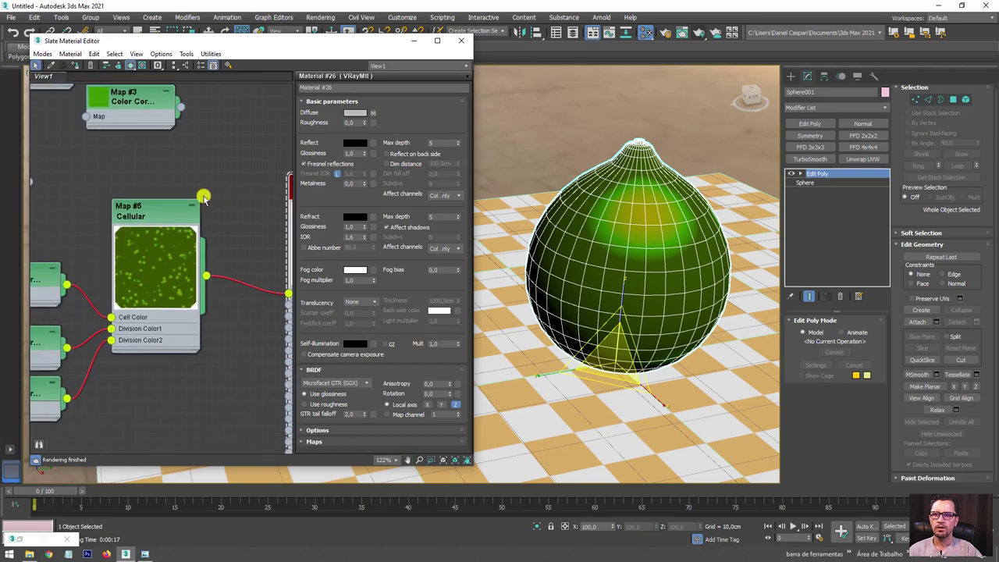
{"action": "left_click_drag", "start_coordinate": [134, 212], "coordinate": [172, 212]}
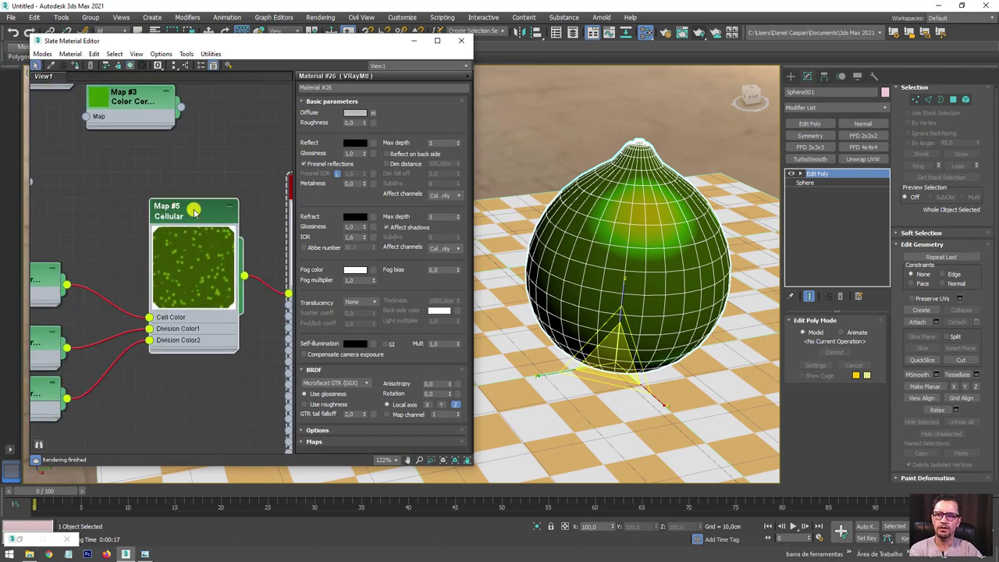
{"action": "double_click", "coordinate": [193, 211]}
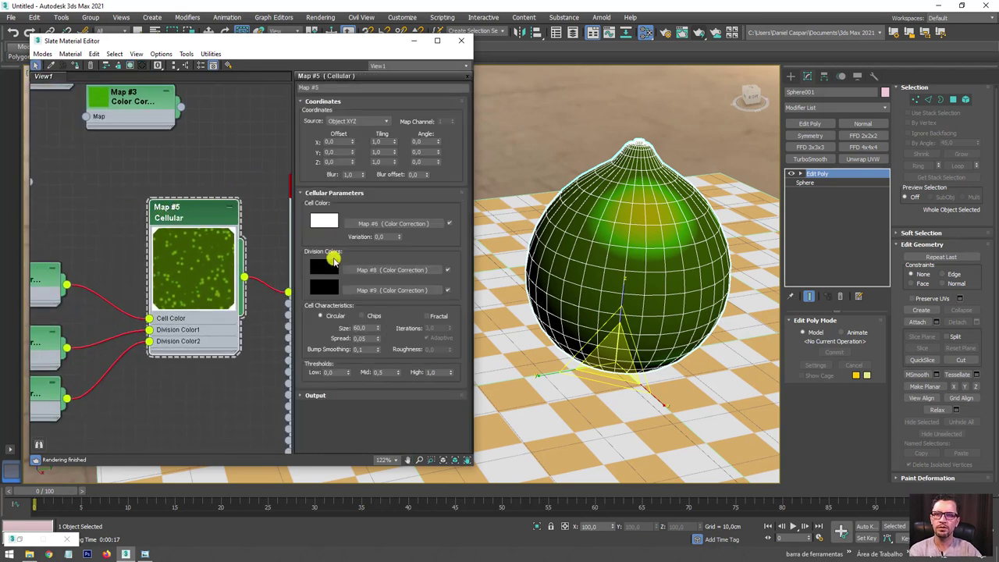
{"action": "left_click_drag", "start_coordinate": [369, 329], "coordinate": [342, 329]}
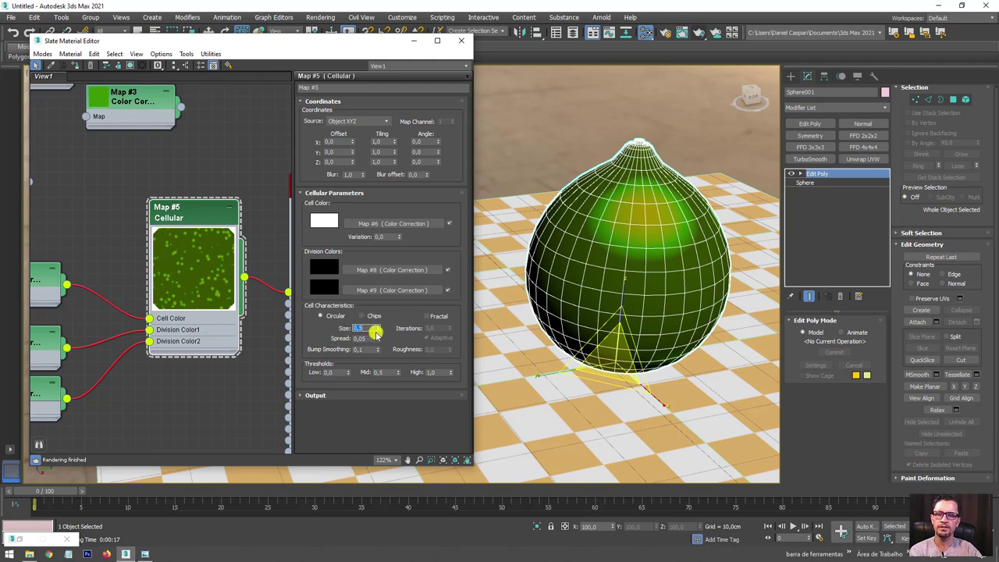
{"action": "key", "text": "Return"}
Keep the Cellular map's coordinate source on Object XYZ.
{"action": "scroll", "coordinate": [600, 249], "scroll_direction": "up", "scroll_amount": 5}
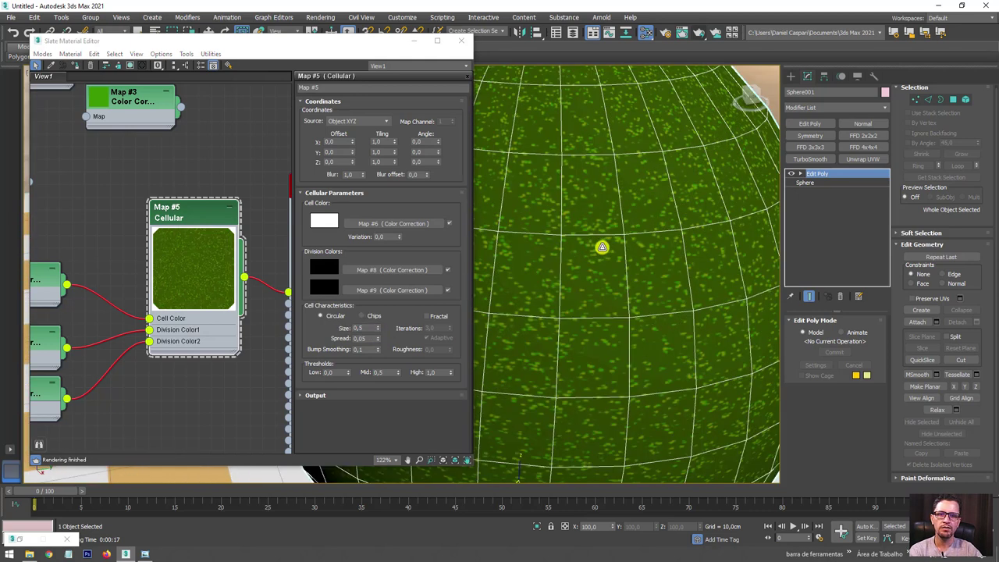
{"action": "scroll", "coordinate": [602, 248], "scroll_direction": "down", "scroll_amount": 5}
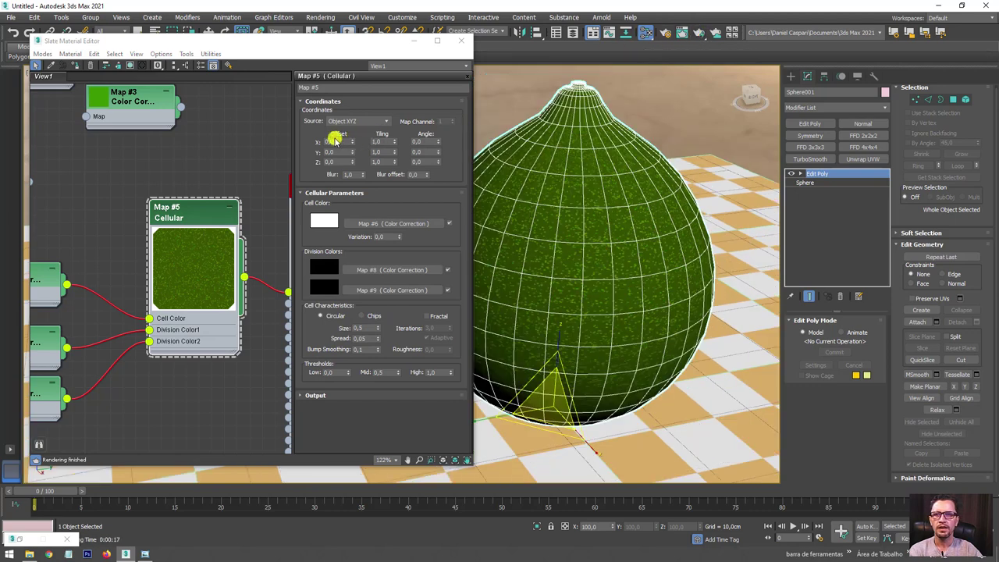
{"action": "left_click", "coordinate": [364, 123]}
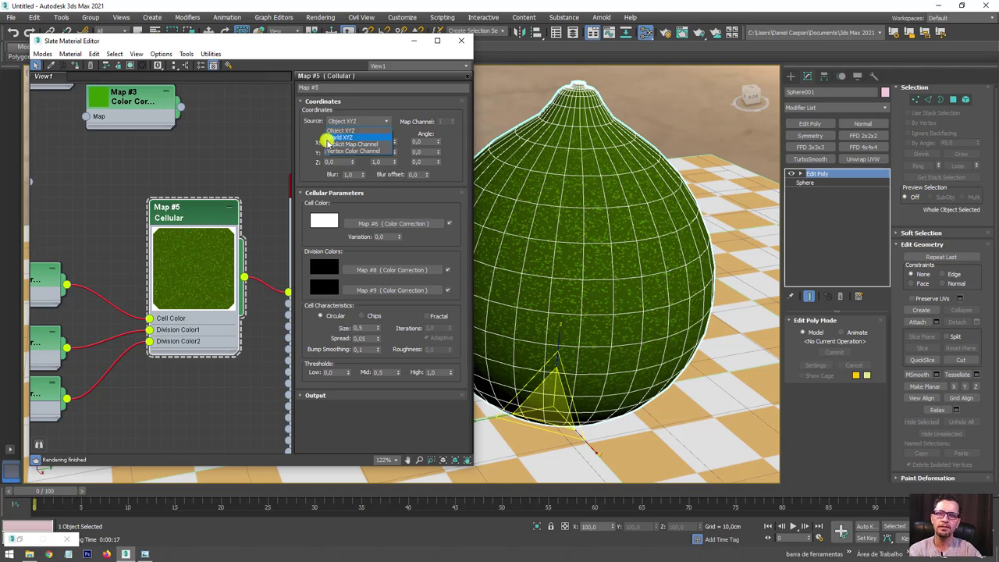
{"action": "left_click", "coordinate": [346, 131]}
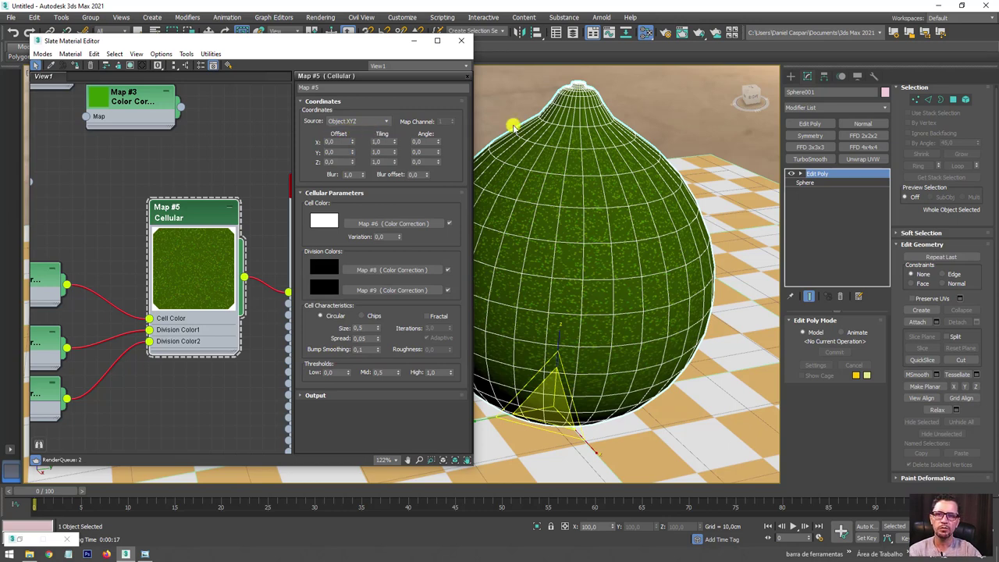
Render the speckled lime sphere in V-Ray and zoom the frame buffer to inspect it.
{"action": "left_click", "coordinate": [699, 32]}
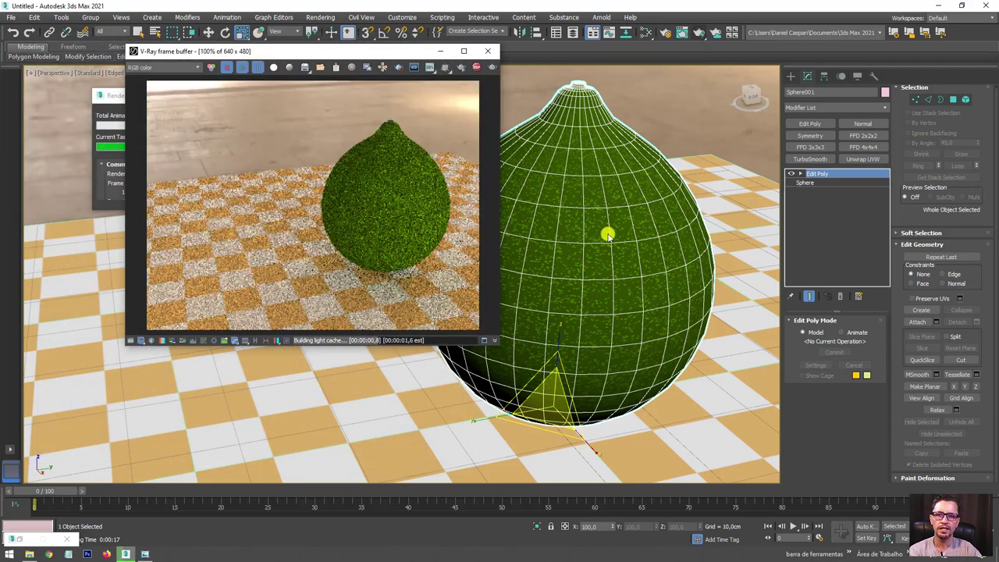
{"action": "scroll", "coordinate": [392, 194], "scroll_direction": "up", "scroll_amount": 3}
{"action": "scroll", "coordinate": [370, 196], "scroll_direction": "down", "scroll_amount": 1}
{"action": "scroll", "coordinate": [352, 171], "scroll_direction": "down", "scroll_amount": 1}
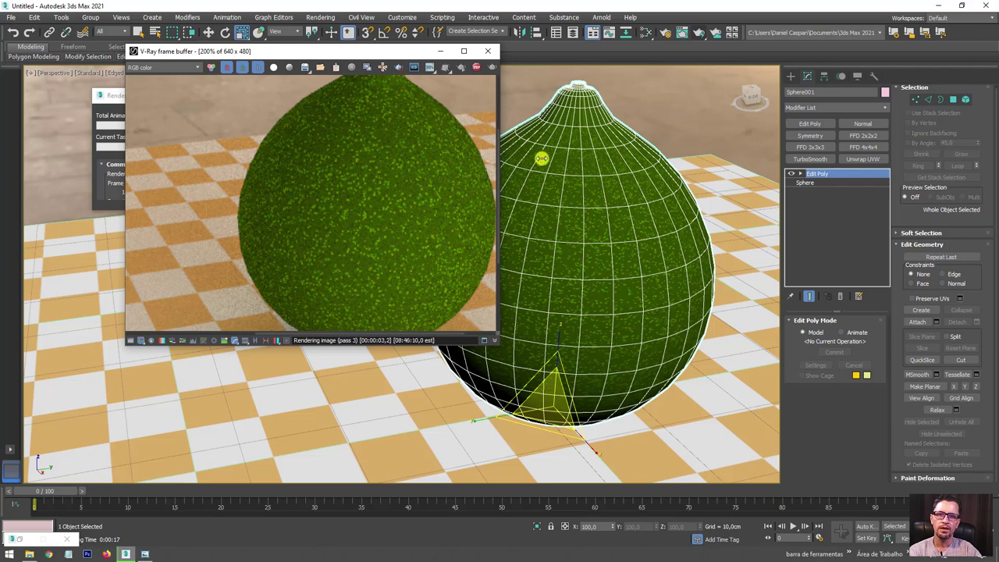
{"action": "left_click", "coordinate": [146, 553]}
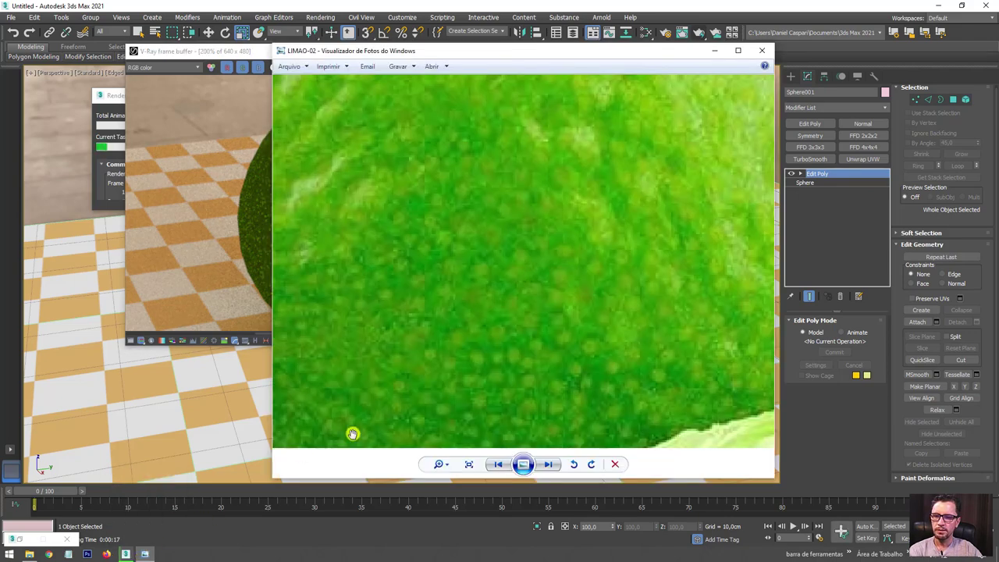
{"action": "scroll", "coordinate": [453, 327], "scroll_direction": "down", "scroll_amount": 3}
{"action": "scroll", "coordinate": [460, 318], "scroll_direction": "down", "scroll_amount": 2}
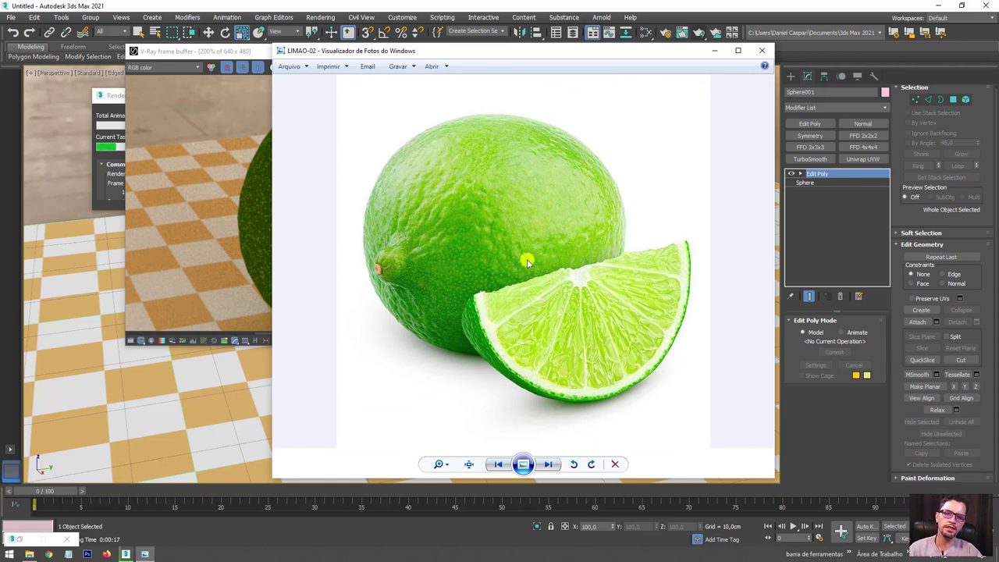
{"action": "mouse_move", "coordinate": [612, 215]}
{"action": "left_mouse_down"}
{"action": "mouse_move", "coordinate": [558, 261]}
{"action": "mouse_move", "coordinate": [504, 206]}
{"action": "mouse_move", "coordinate": [528, 161]}
{"action": "mouse_move", "coordinate": [593, 173]}
{"action": "left_mouse_up"}
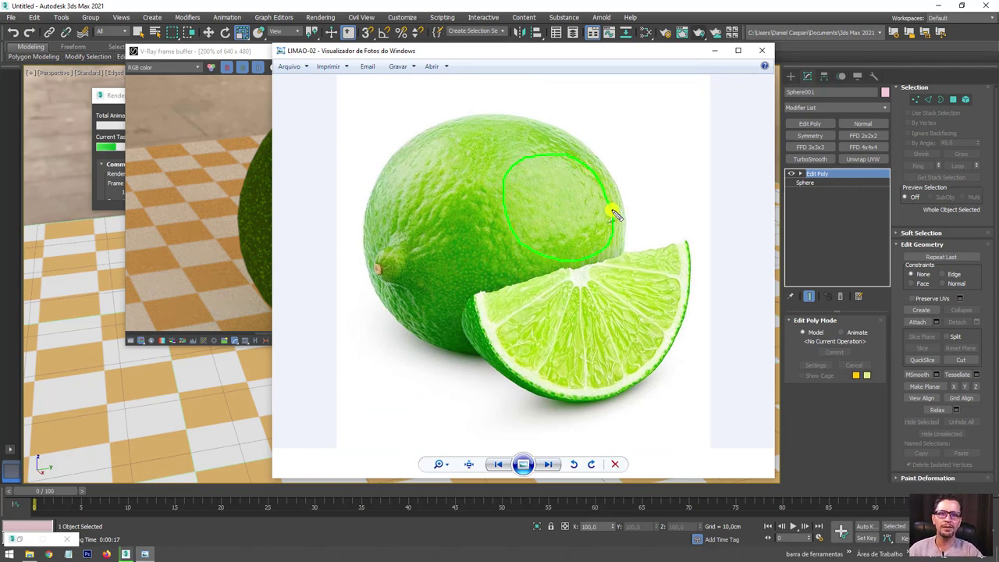
{"action": "mouse_move", "coordinate": [493, 250]}
{"action": "left_mouse_down"}
{"action": "mouse_move", "coordinate": [472, 230]}
{"action": "mouse_move", "coordinate": [429, 277]}
{"action": "mouse_move", "coordinate": [447, 326]}
{"action": "mouse_move", "coordinate": [485, 285]}
{"action": "left_mouse_up"}
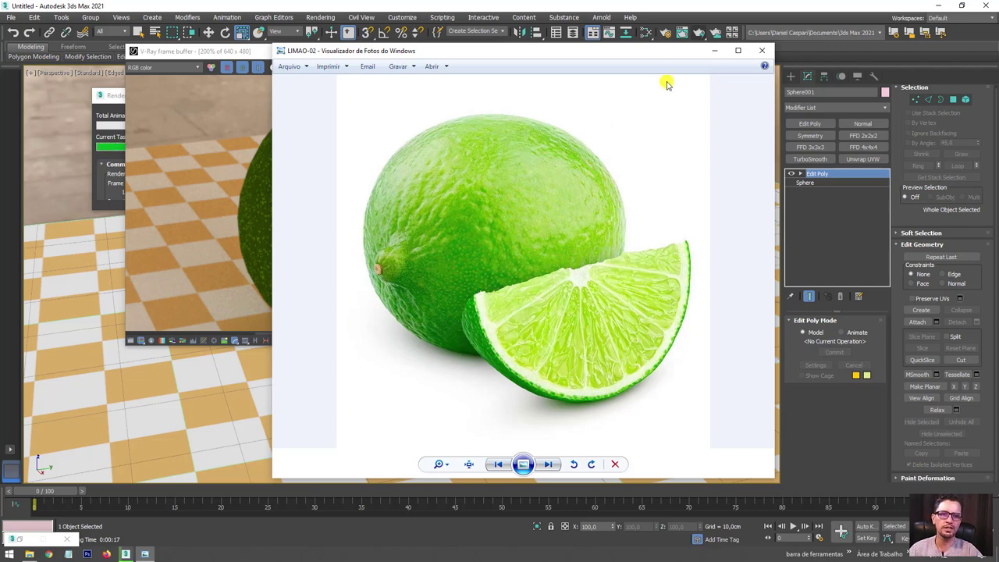
{"action": "left_click", "coordinate": [714, 50]}
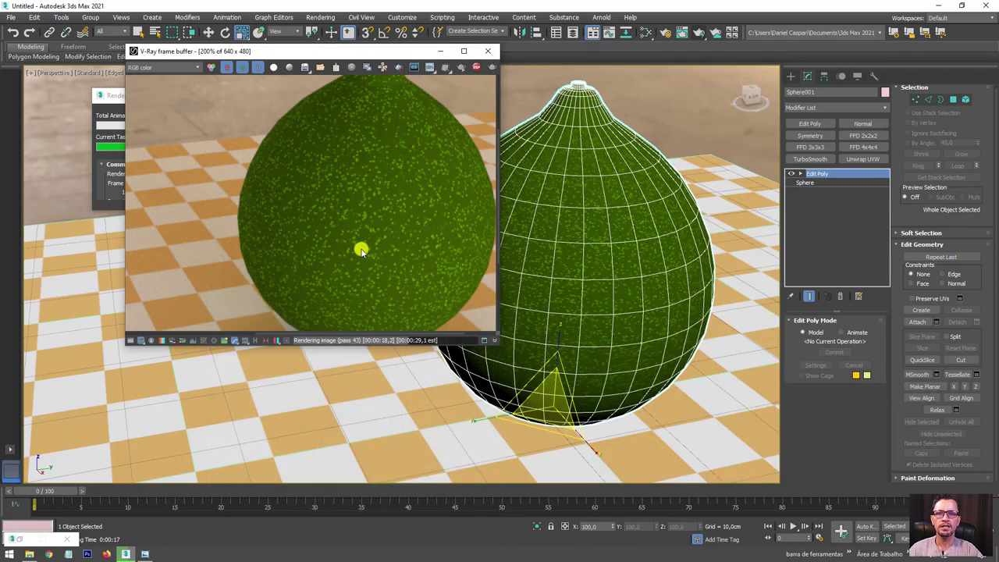
Close the V-Ray render and add a new Noise map in the Slate editor.
{"action": "left_click", "coordinate": [487, 51]}
{"action": "left_click", "coordinate": [260, 104]}
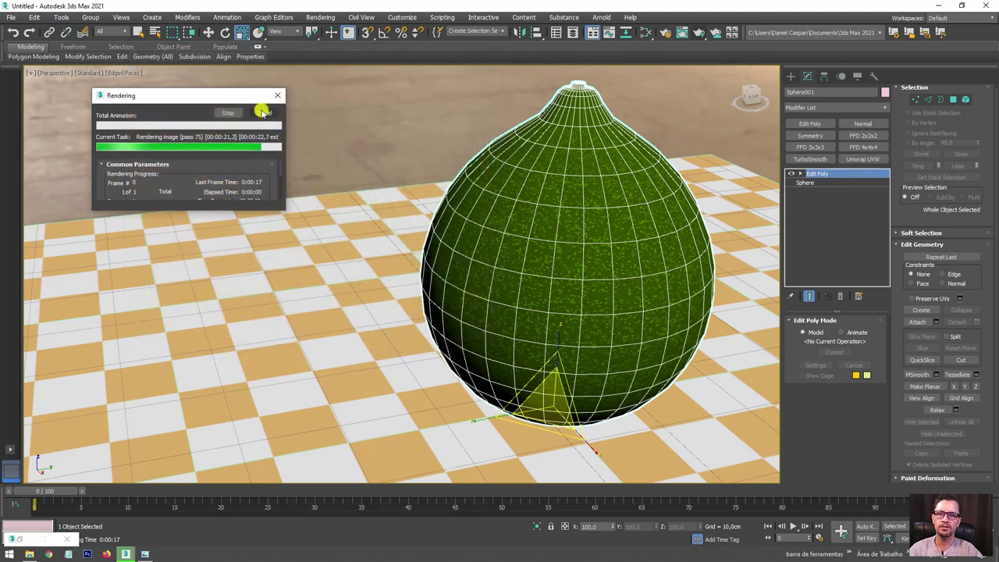
{"action": "key", "text": "m"}
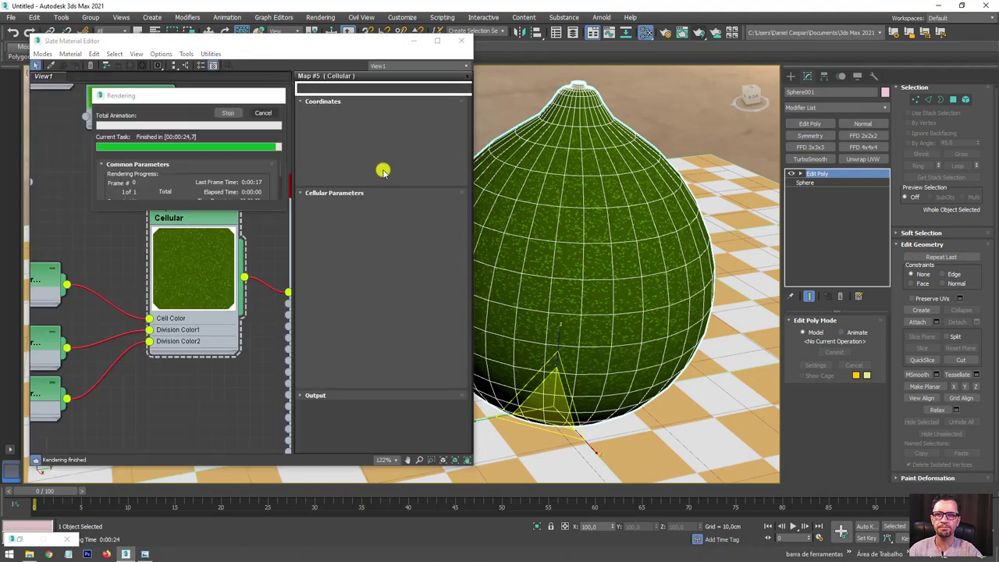
{"action": "scroll", "coordinate": [182, 288], "scroll_direction": "down", "scroll_amount": 2}
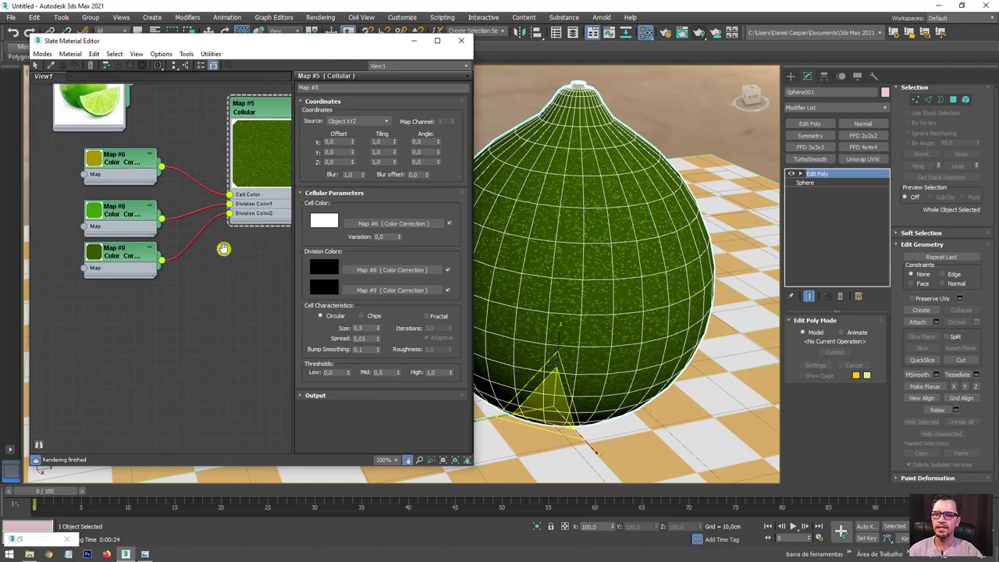
{"action": "scroll", "coordinate": [221, 268], "scroll_direction": "down", "scroll_amount": 2}
{"action": "right_click", "coordinate": [149, 249]}
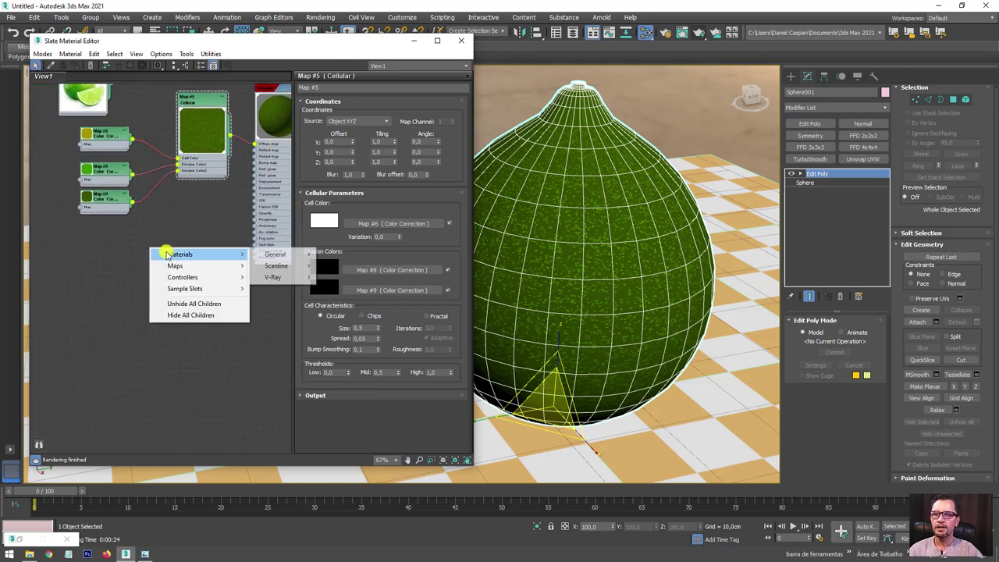
{"action": "mouse_move", "coordinate": [281, 277]}
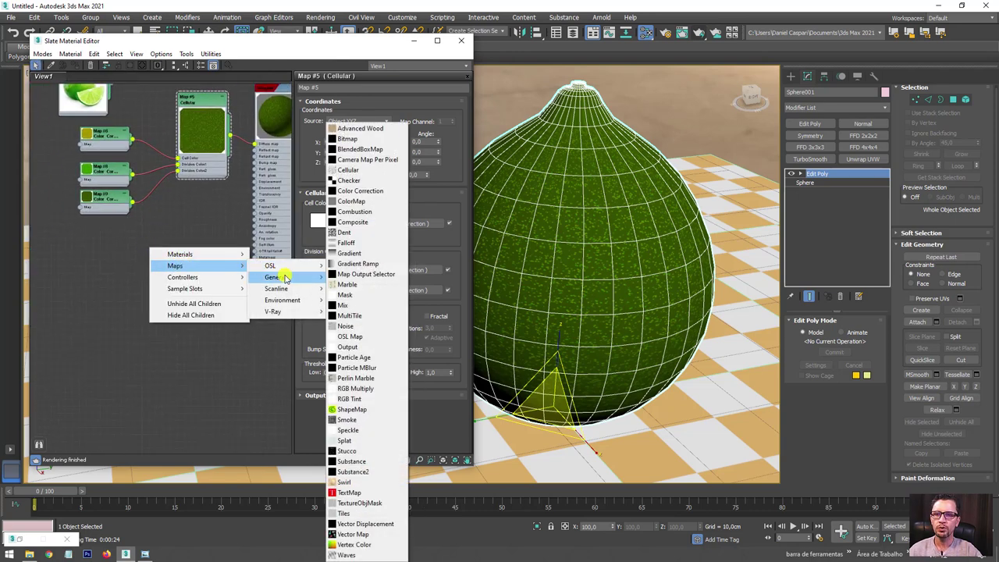
{"action": "left_click", "coordinate": [345, 326]}
Connect the Noise map to the material's Diffuse map and show its parameters.
{"action": "scroll", "coordinate": [195, 260], "scroll_direction": "up", "scroll_amount": 2}
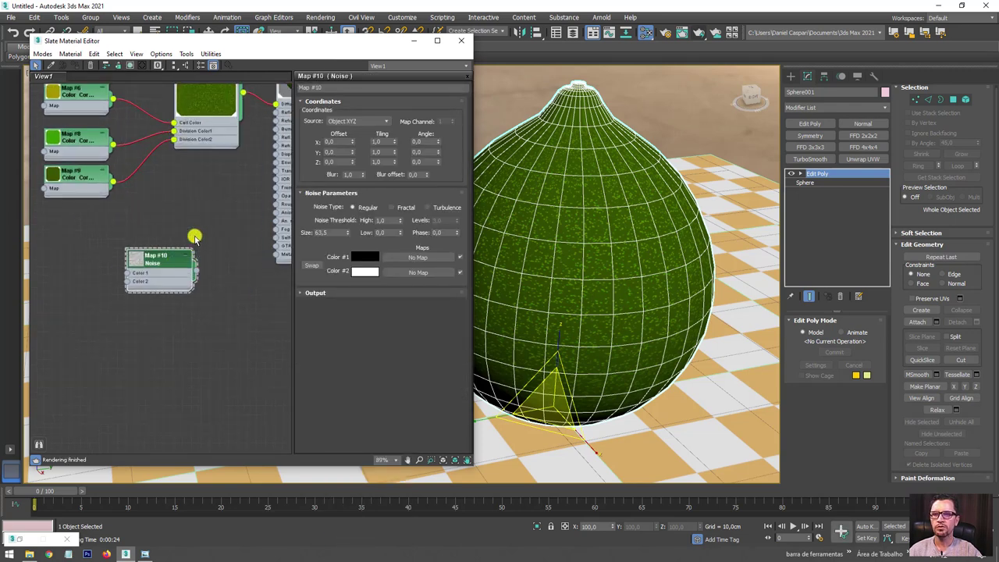
{"action": "middle_click_drag", "start_coordinate": [195, 231], "coordinate": [127, 264]}
{"action": "left_click_drag", "start_coordinate": [161, 122], "coordinate": [142, 123]}
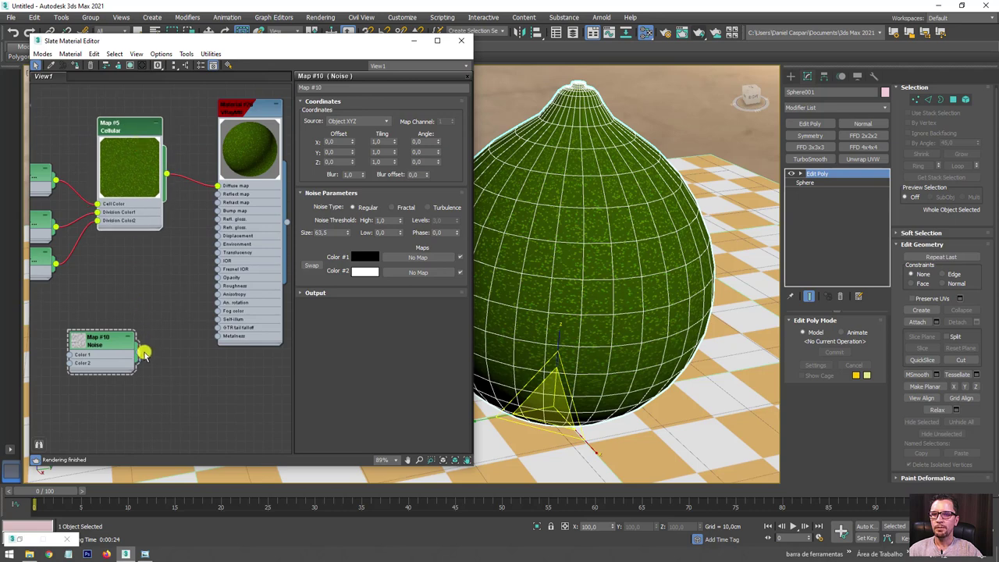
{"action": "left_click_drag", "start_coordinate": [138, 352], "coordinate": [218, 186]}
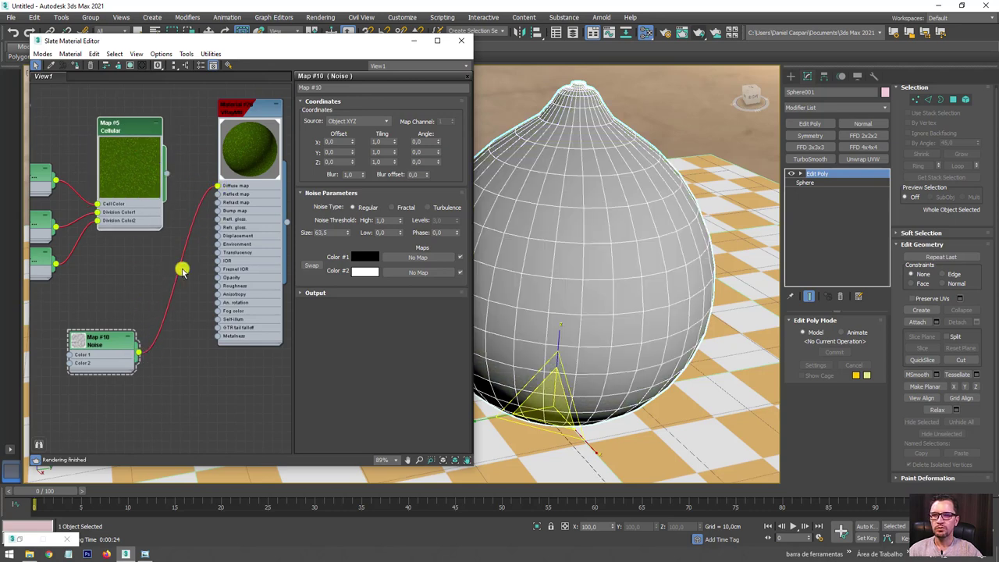
{"action": "mouse_move", "coordinate": [111, 339]}
{"action": "left_mouse_down"}
{"action": "mouse_move", "coordinate": [140, 299]}
{"action": "mouse_move", "coordinate": [138, 268]}
{"action": "left_mouse_up"}
{"action": "double_click", "coordinate": [115, 296]}
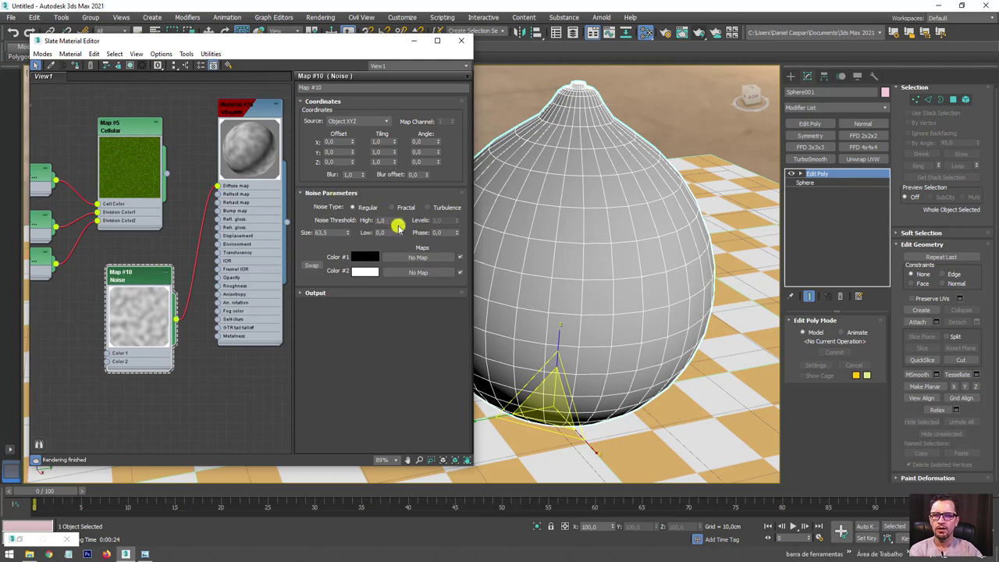
Set the Noise thresholds to High 0,5 and Low 0,4.
{"action": "left_click_drag", "start_coordinate": [391, 221], "coordinate": [376, 222]}
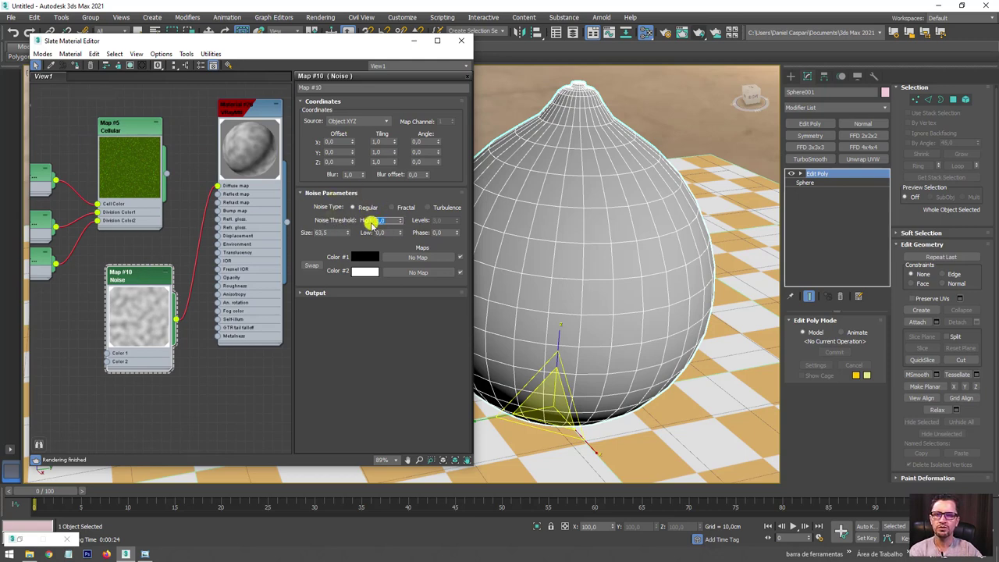
{"action": "left_click_drag", "start_coordinate": [400, 222], "coordinate": [404, 245]}
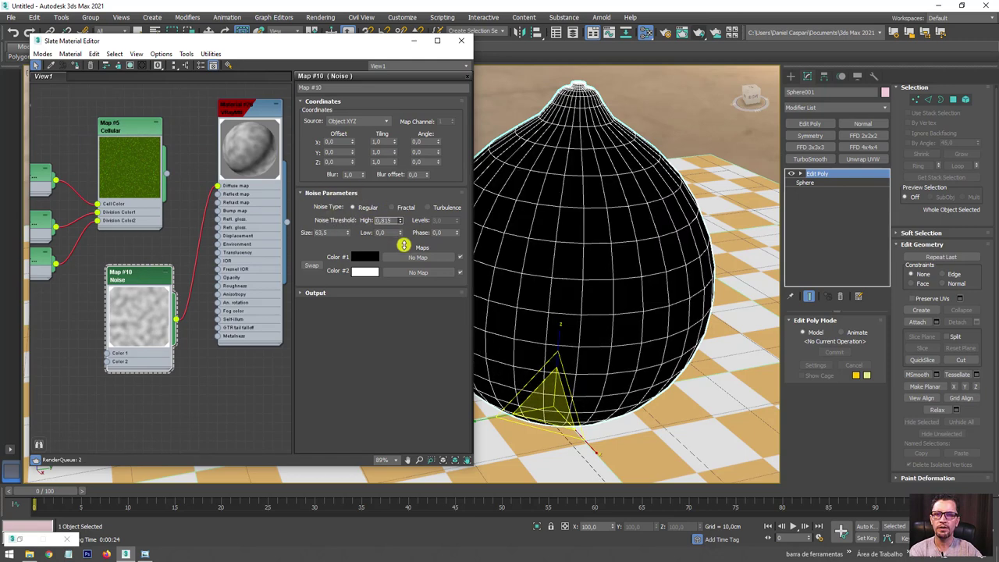
{"action": "left_click", "coordinate": [388, 221]}
{"action": "type", "text": "0,5"}
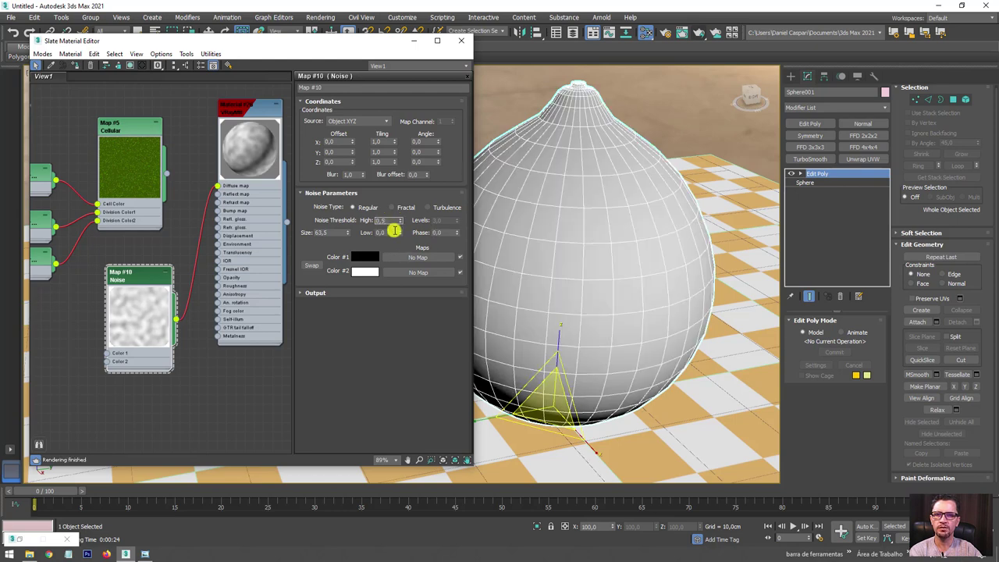
{"action": "double_click", "coordinate": [390, 233]}
{"action": "type", "text": "0,4"}
{"action": "key", "text": "Return"}
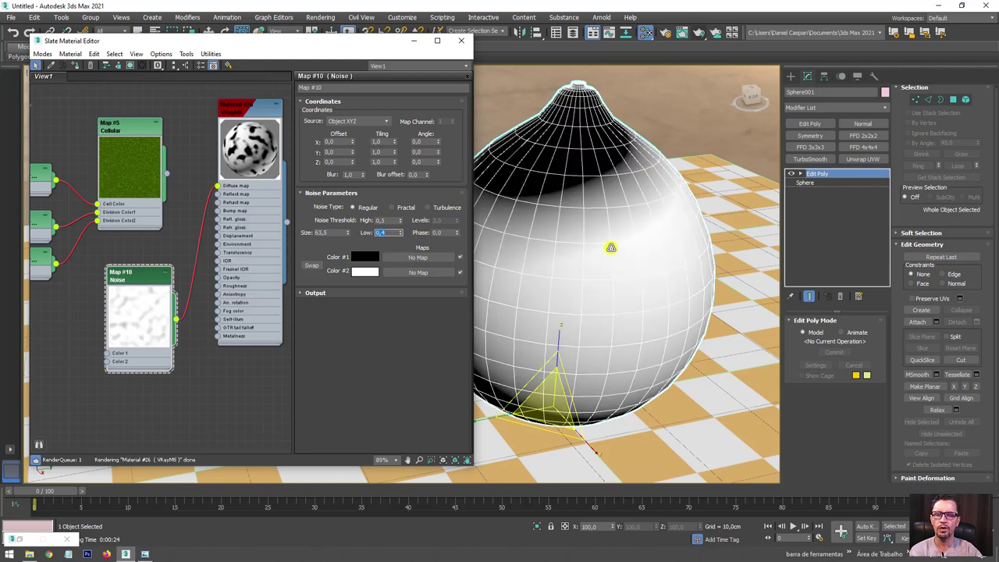
{"action": "middle_click_drag", "start_coordinate": [611, 247], "coordinate": [553, 252], "text": "alt"}
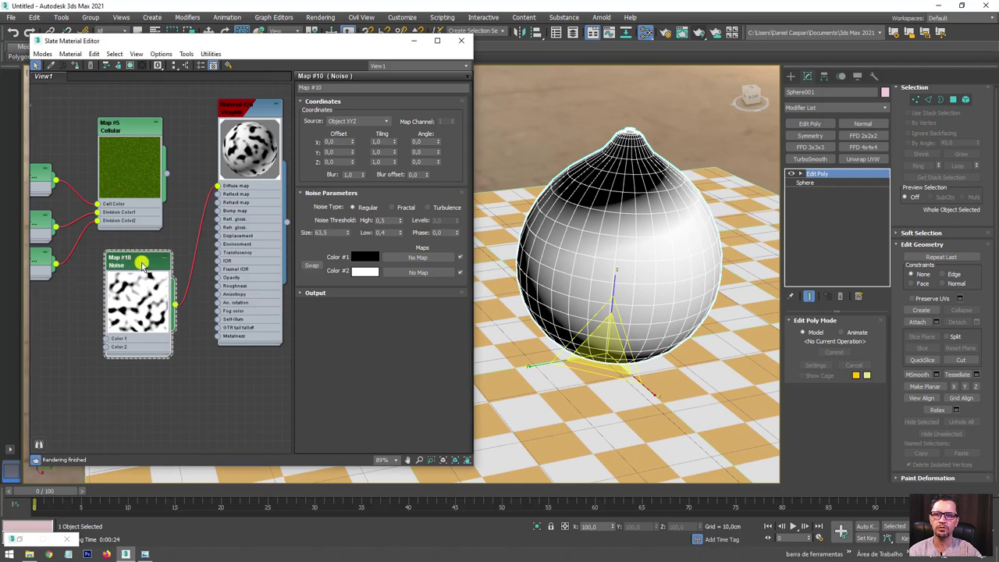
{"action": "left_click_drag", "start_coordinate": [143, 264], "coordinate": [144, 261]}
{"action": "left_click_drag", "start_coordinate": [171, 353], "coordinate": [183, 372]}
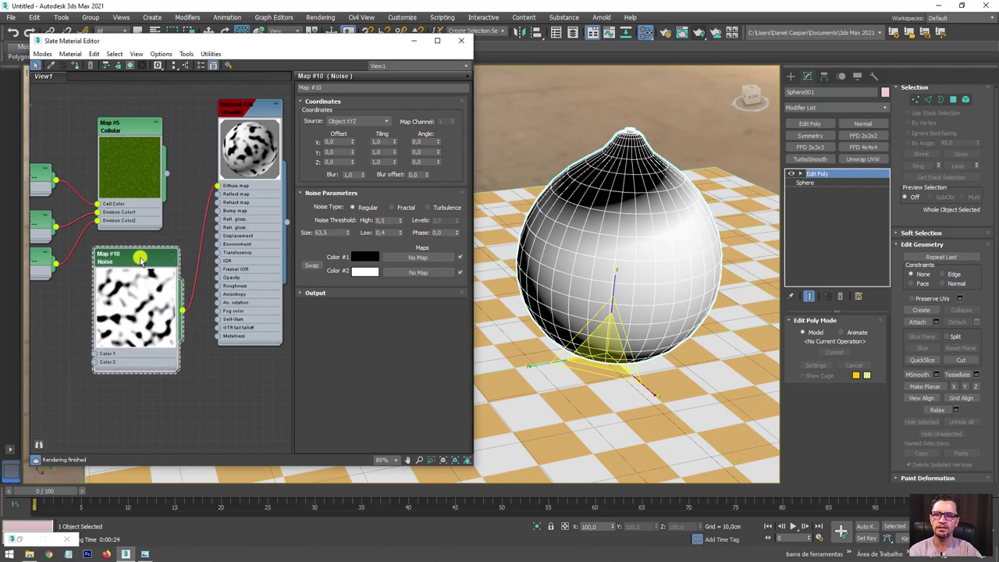
Try Noise Sizes of 20, 10 and 5, settling on a Size of 1,0.
{"action": "left_click_drag", "start_coordinate": [349, 234], "coordinate": [359, 336]}
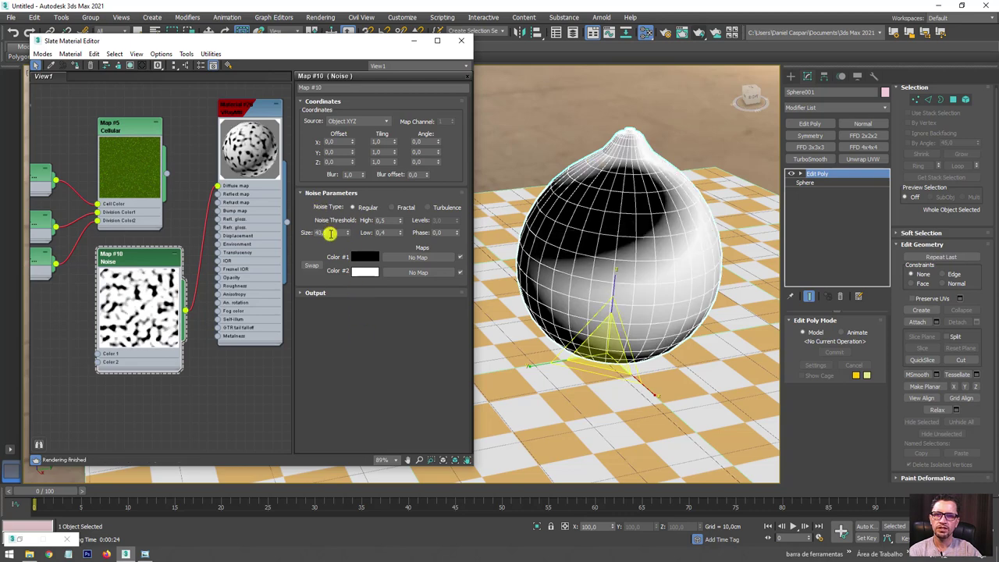
{"action": "double_click", "coordinate": [328, 232]}
{"action": "type", "text": "20"}
{"action": "key", "text": "Return"}
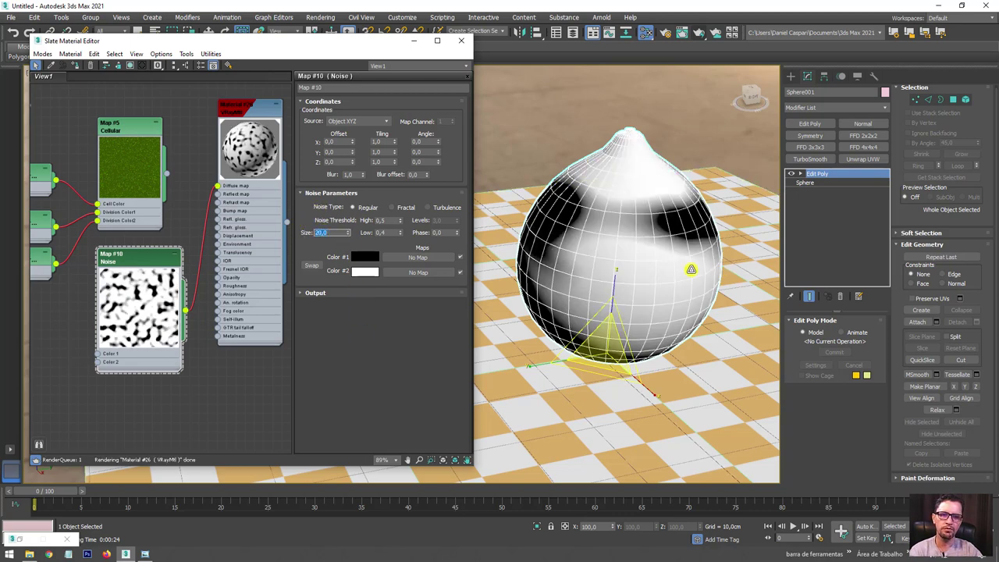
{"action": "middle_click_drag", "start_coordinate": [733, 268], "coordinate": [624, 257], "text": "alt"}
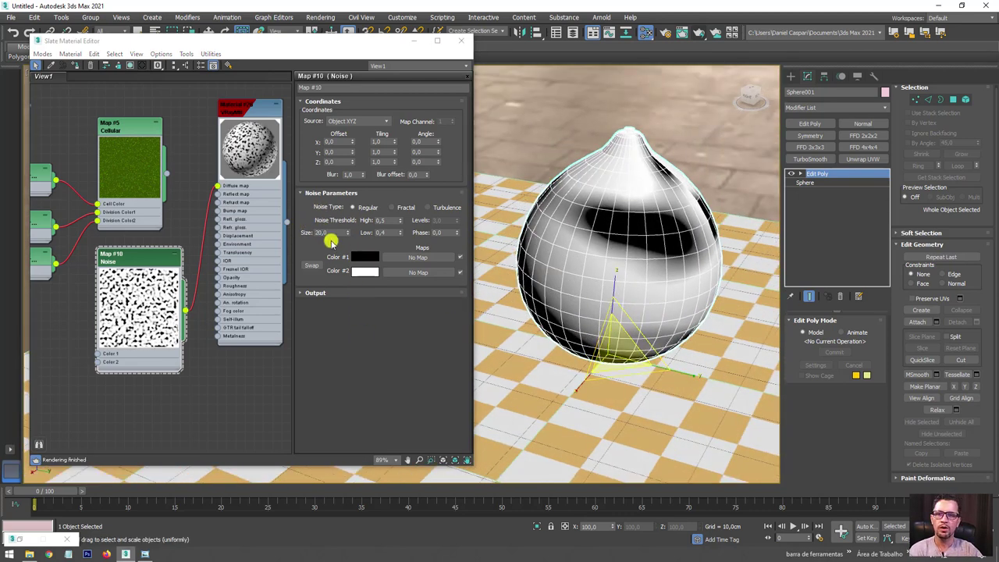
{"action": "double_click", "coordinate": [328, 233]}
{"action": "type", "text": "10"}
{"action": "key", "text": "Return"}
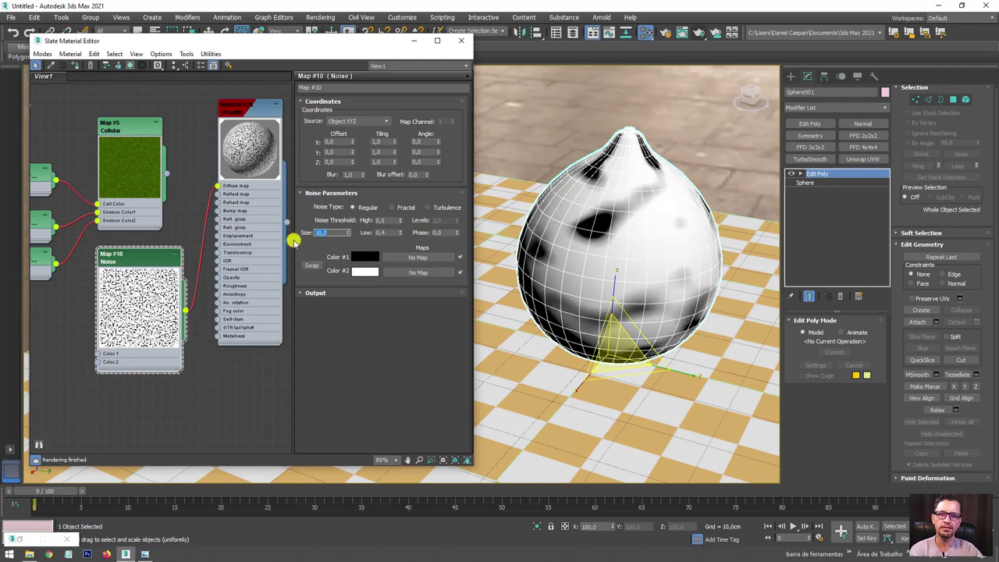
{"action": "type", "text": "5"}
{"action": "key", "text": "Return"}
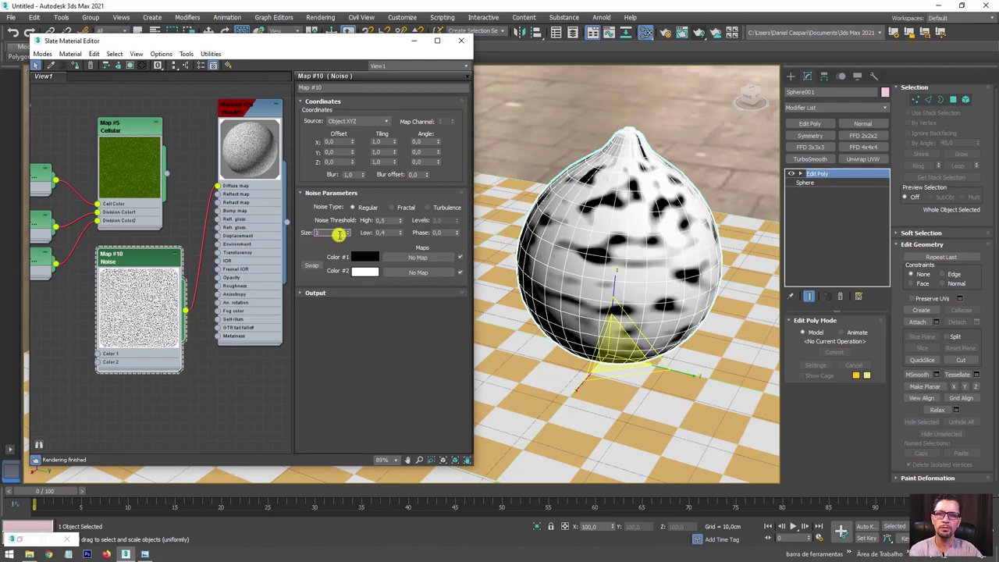
{"action": "key", "text": "Return"}
{"action": "middle_click_drag", "start_coordinate": [616, 258], "coordinate": [663, 285], "text": "alt"}
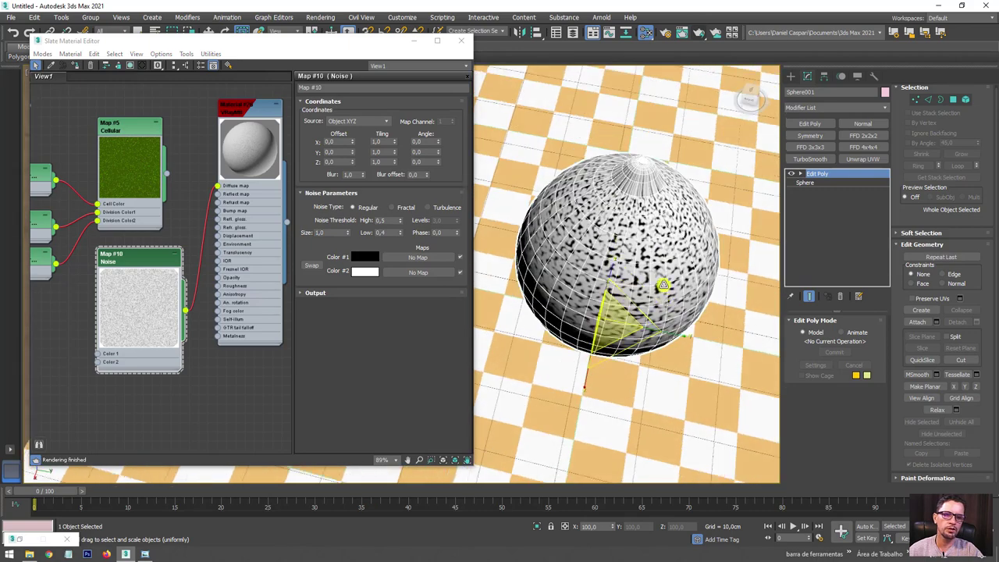
Readjust the Noise High threshold and orbit to inspect the mottled sphere.
{"action": "scroll", "coordinate": [662, 285], "scroll_direction": "up", "scroll_amount": 3}
{"action": "scroll", "coordinate": [653, 261], "scroll_direction": "up", "scroll_amount": 3}
{"action": "scroll", "coordinate": [653, 261], "scroll_direction": "up", "scroll_amount": 3}
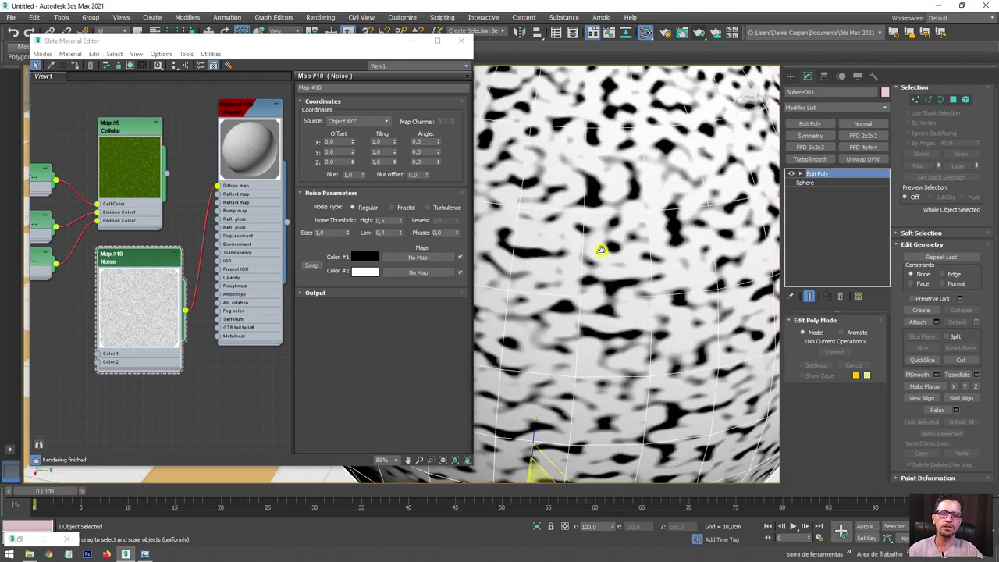
{"action": "scroll", "coordinate": [601, 250], "scroll_direction": "down", "scroll_amount": 5}
{"action": "left_click", "coordinate": [151, 265]}
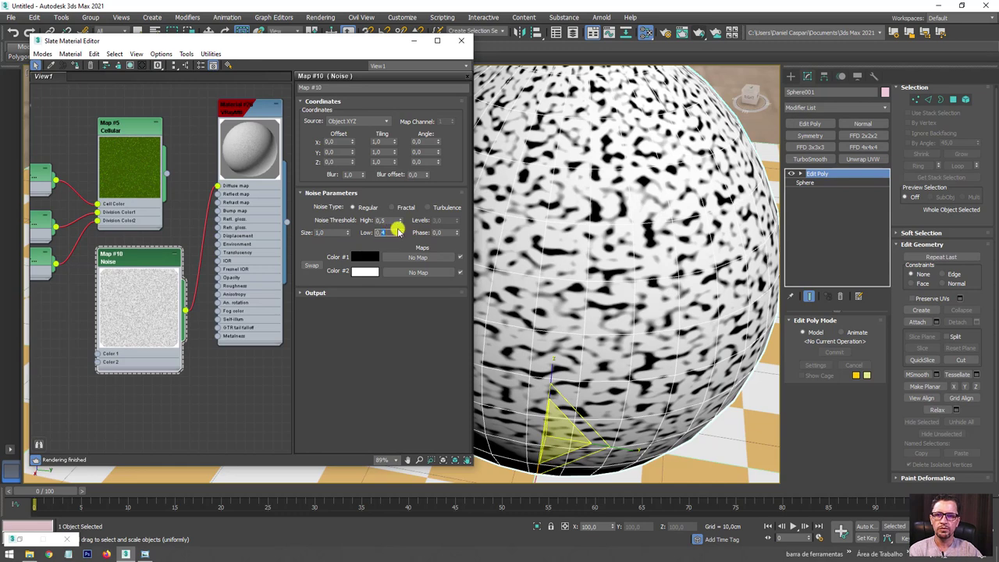
{"action": "left_click", "coordinate": [387, 222]}
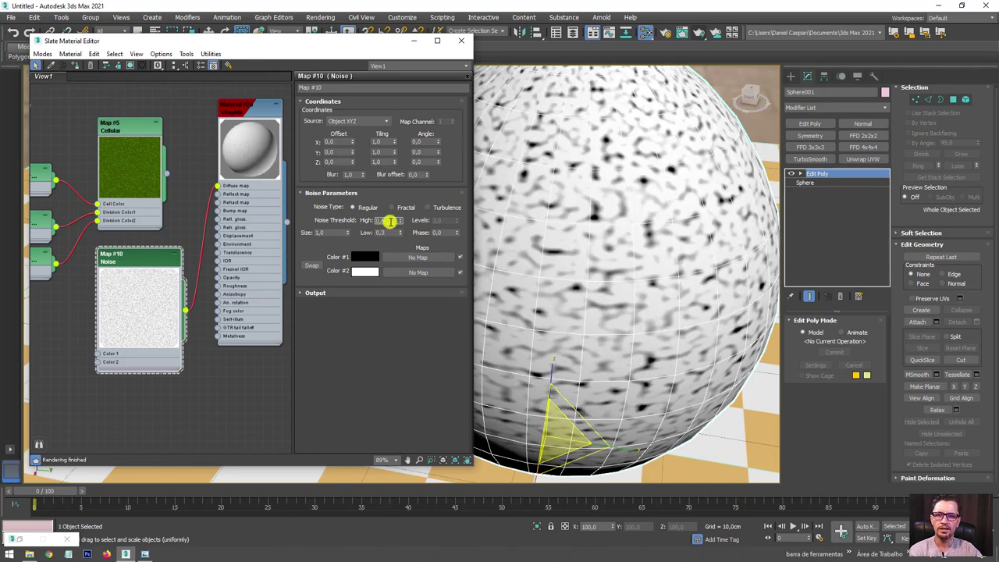
{"action": "type", "text": "0,6"}
{"action": "middle_click_drag", "start_coordinate": [546, 229], "coordinate": [680, 272], "text": "alt"}
{"action": "scroll", "coordinate": [684, 272], "scroll_direction": "down", "scroll_amount": 3}
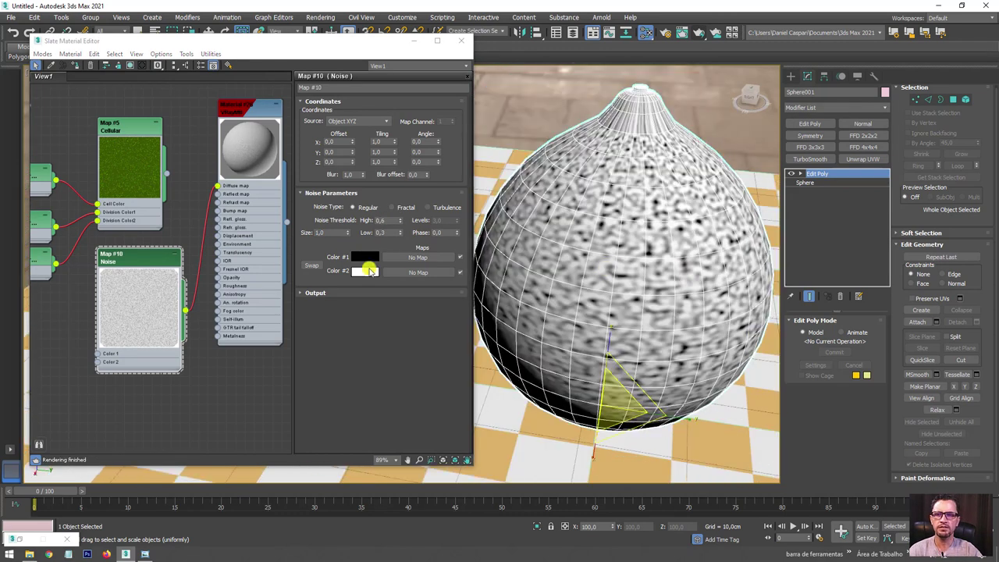
{"action": "left_click_drag", "start_coordinate": [158, 255], "coordinate": [131, 282]}
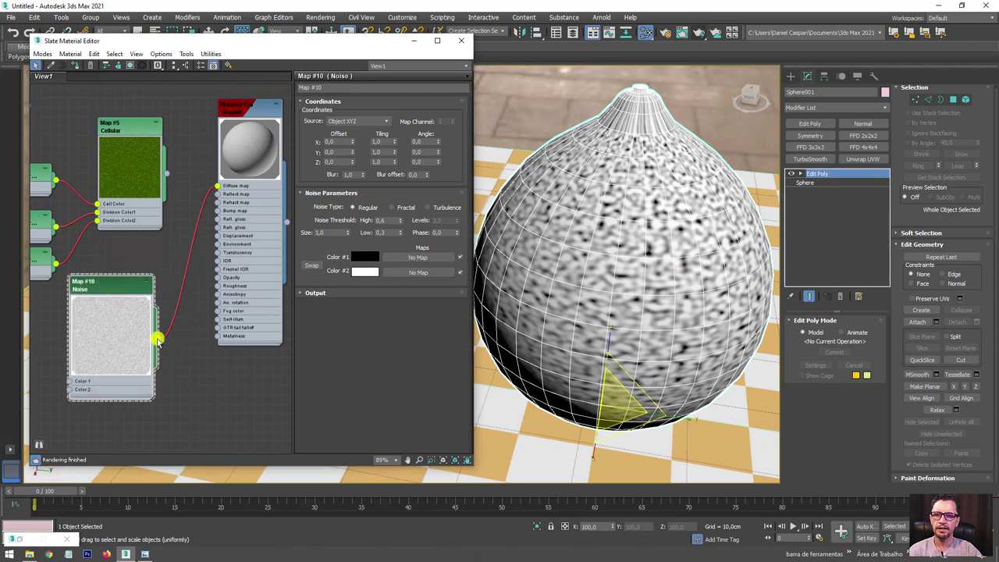
Wire the Noise map output into the VRayMtl's Bump map input.
{"action": "left_click_drag", "start_coordinate": [157, 337], "coordinate": [168, 284]}
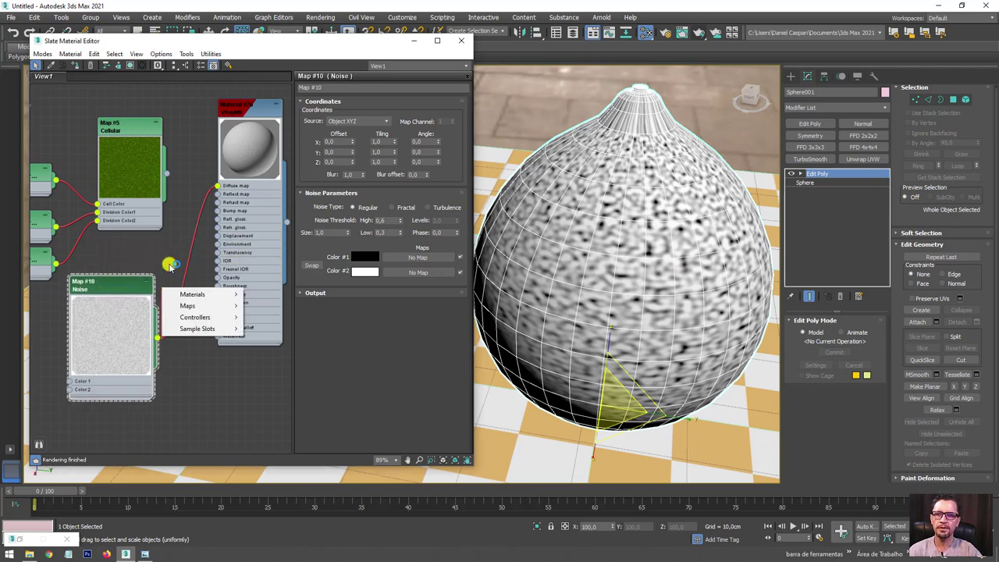
{"action": "left_click", "coordinate": [186, 224]}
{"action": "left_click_drag", "start_coordinate": [193, 205], "coordinate": [214, 217]}
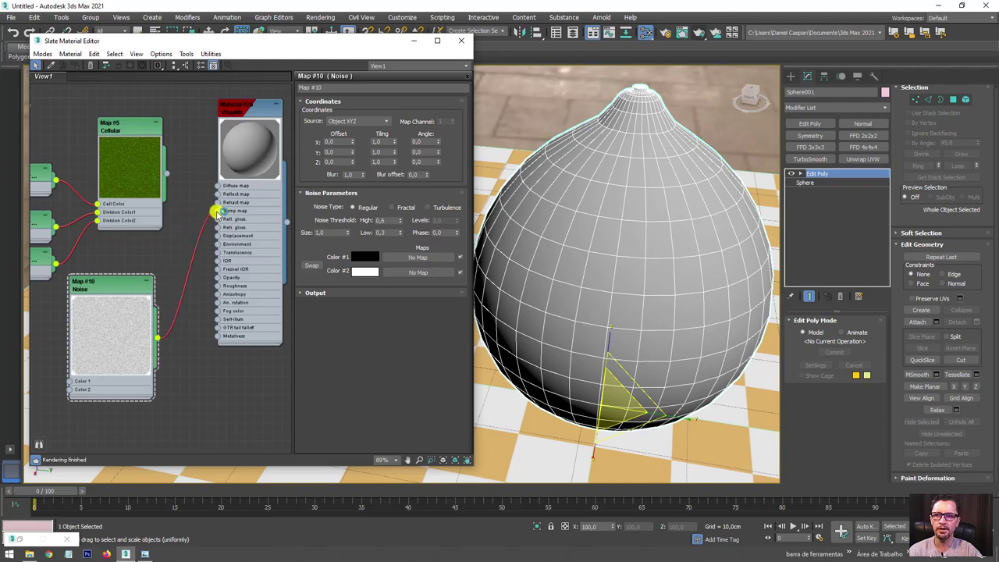
{"action": "scroll", "coordinate": [257, 153], "scroll_direction": "up", "scroll_amount": 3}
{"action": "scroll", "coordinate": [257, 152], "scroll_direction": "up", "scroll_amount": 3}
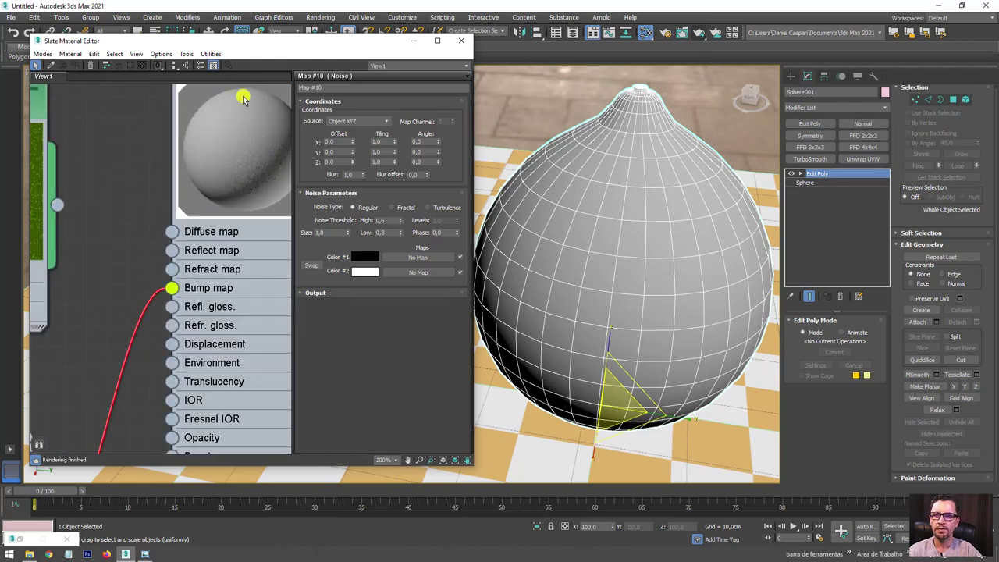
Show the material preview on a checker background and render the scene in V-Ray.
{"action": "mouse_move", "coordinate": [243, 97]}
{"action": "left_mouse_down"}
{"action": "mouse_move", "coordinate": [218, 172]}
{"action": "mouse_move", "coordinate": [213, 284]}
{"action": "left_mouse_up"}
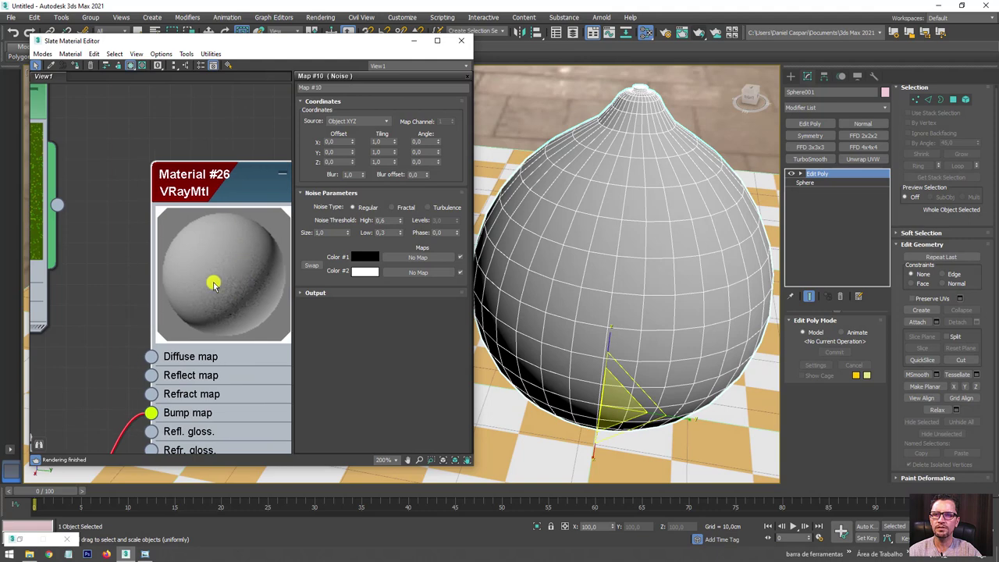
{"action": "left_click", "coordinate": [143, 65]}
{"action": "left_click_drag", "start_coordinate": [231, 215], "coordinate": [232, 195]}
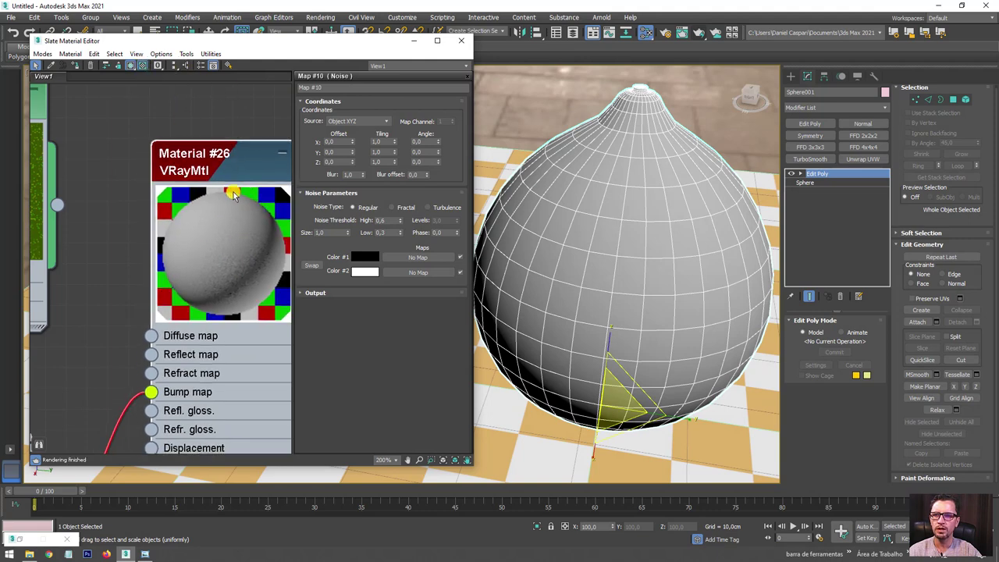
{"action": "scroll", "coordinate": [632, 205], "scroll_direction": "down", "scroll_amount": 3}
{"action": "middle_click_drag", "start_coordinate": [635, 216], "coordinate": [551, 226]}
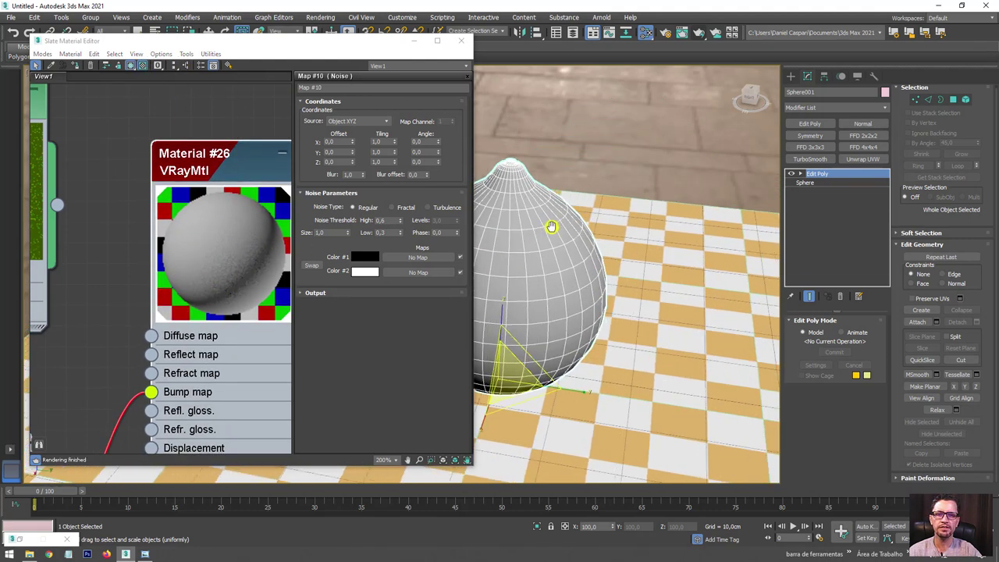
{"action": "left_click", "coordinate": [697, 29]}
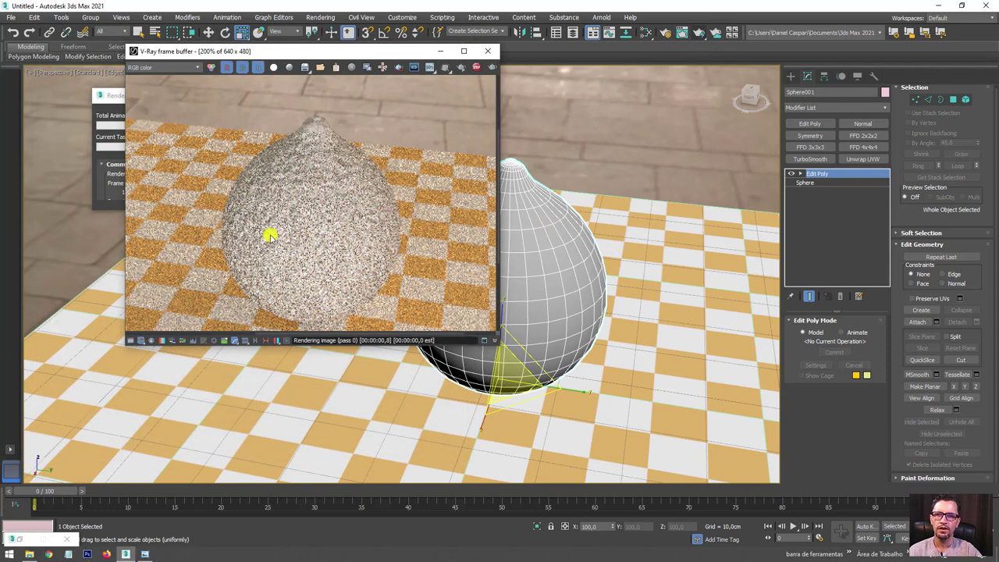
Place the lime reference photo on the screen's right side to compare with the render.
{"action": "left_click", "coordinate": [144, 554]}
{"action": "left_click_drag", "start_coordinate": [567, 57], "coordinate": [779, 43]}
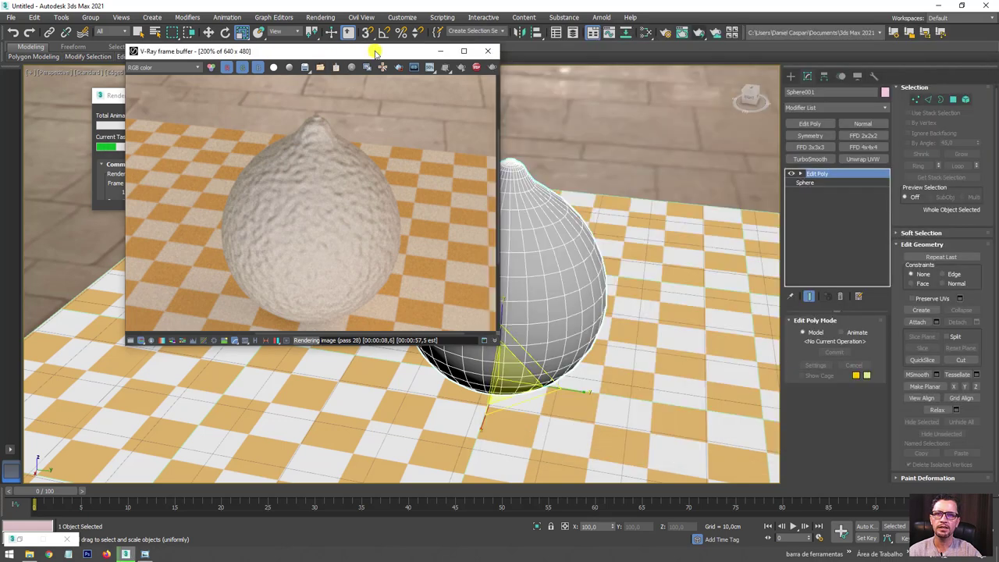
{"action": "left_click", "coordinate": [374, 49]}
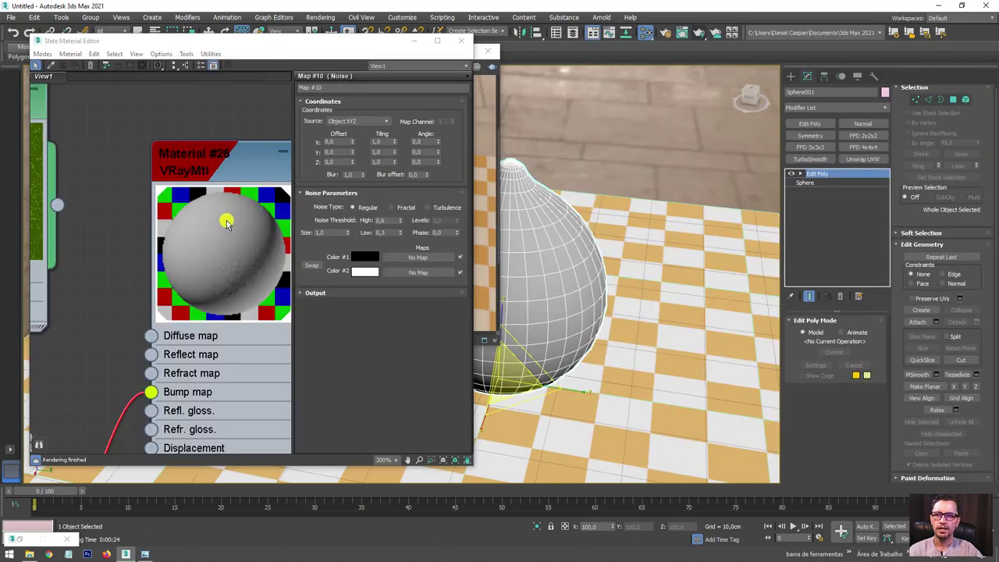
Set the Noise map Size to 0,75 and re-render in V-Ray.
{"action": "scroll", "coordinate": [136, 292], "scroll_direction": "down", "scroll_amount": 2}
{"action": "scroll", "coordinate": [117, 357], "scroll_direction": "up", "scroll_amount": 3}
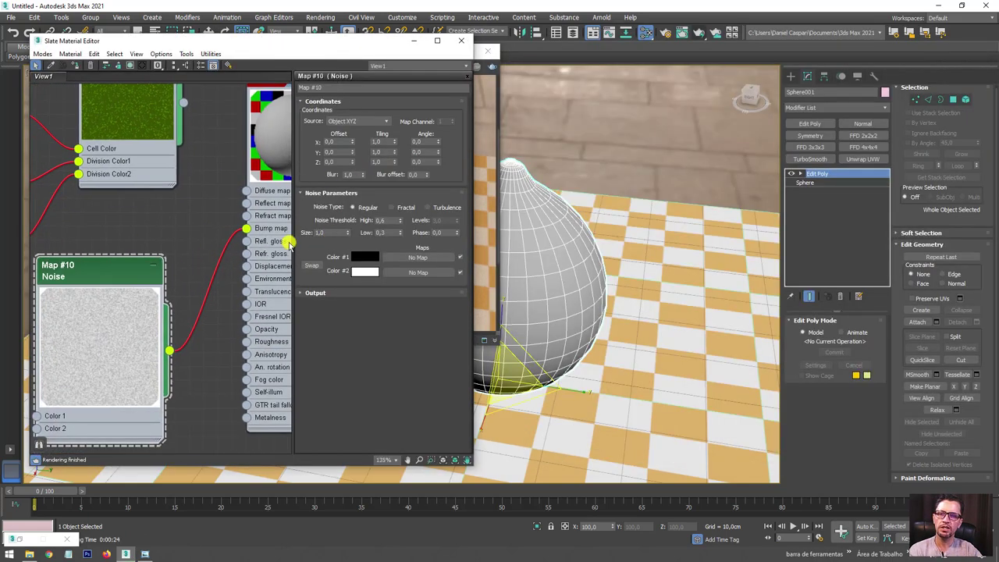
{"action": "left_click_drag", "start_coordinate": [331, 236], "coordinate": [298, 233]}
{"action": "type", "text": "0,75"}
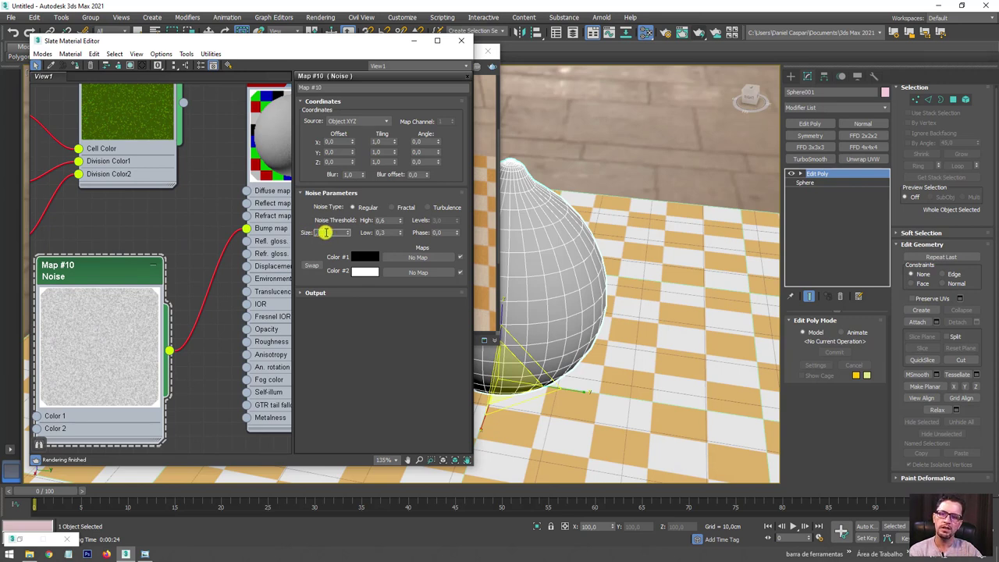
{"action": "left_click", "coordinate": [697, 33]}
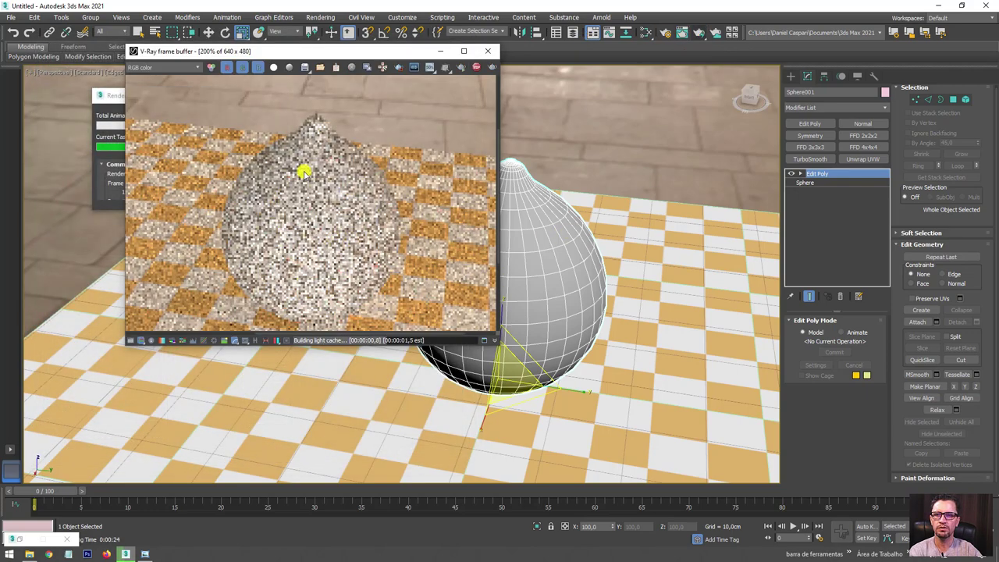
Bring the Slate Material Editor back and reposition the VRayMtl node.
{"action": "scroll", "coordinate": [301, 182], "scroll_direction": "up", "scroll_amount": 1}
{"action": "scroll", "coordinate": [240, 186], "scroll_direction": "down", "scroll_amount": 1}
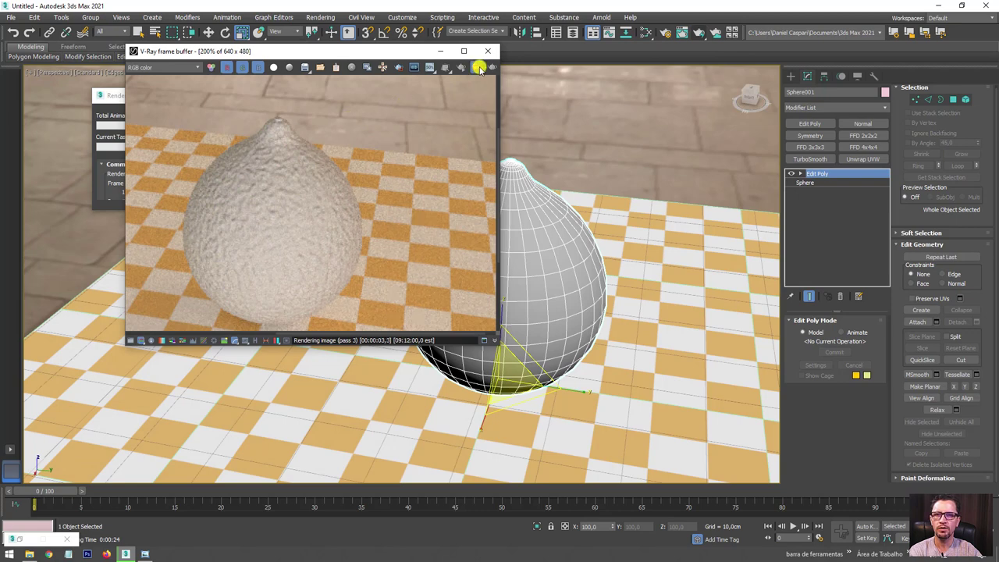
{"action": "key", "text": "m"}
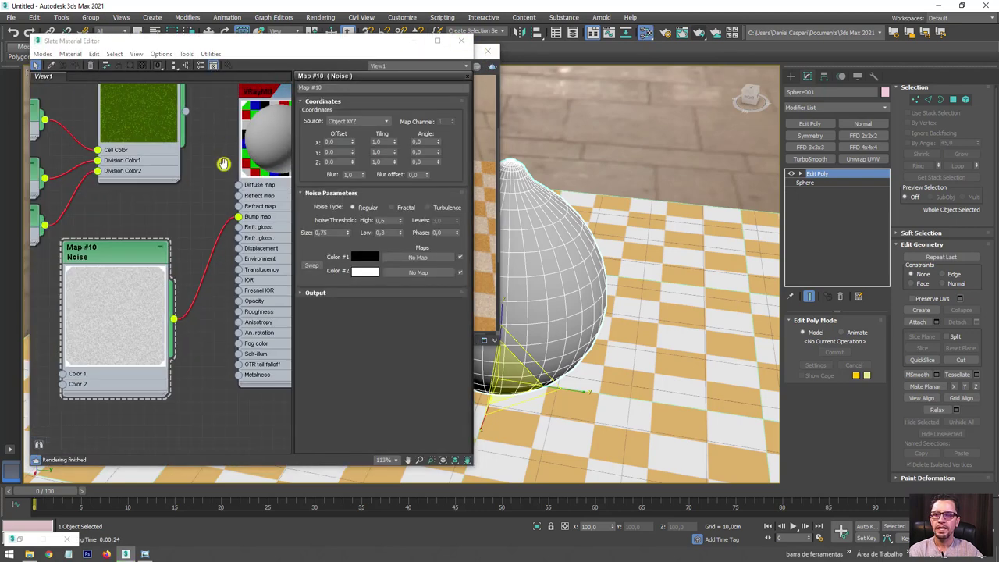
{"action": "middle_click_drag", "start_coordinate": [223, 164], "coordinate": [173, 254]}
{"action": "left_click_drag", "start_coordinate": [231, 177], "coordinate": [232, 201]}
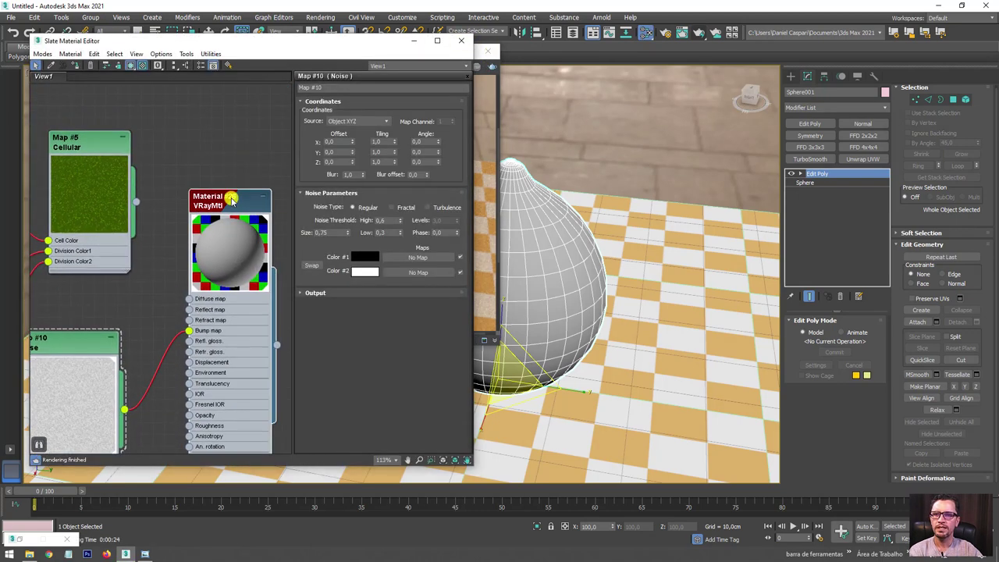
Rename the VRayMtl to 'Limão', set its Bump amount to 20,0, and re-render.
{"action": "double_click", "coordinate": [231, 201]}
{"action": "type", "text": "Limão"}
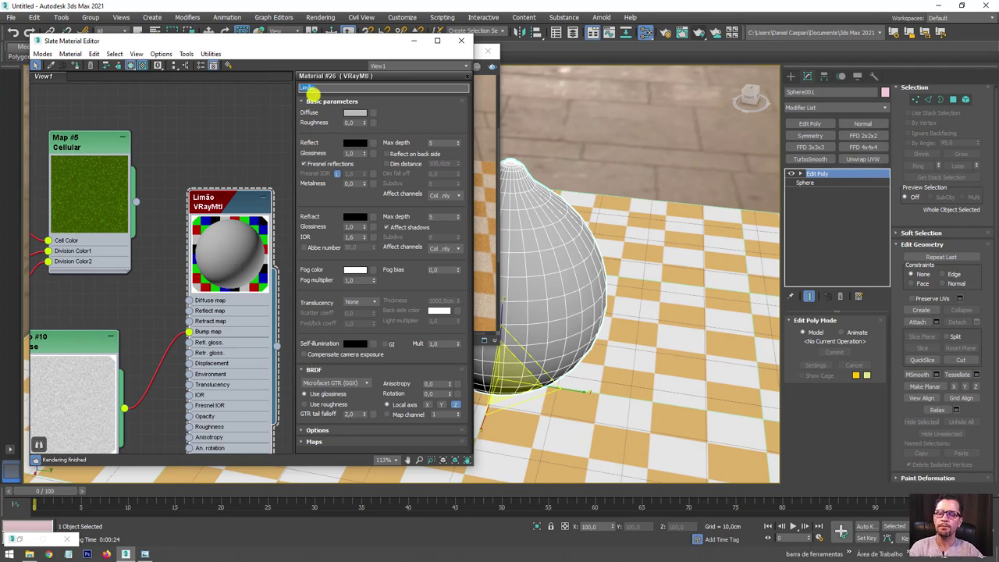
{"action": "left_click", "coordinate": [415, 275]}
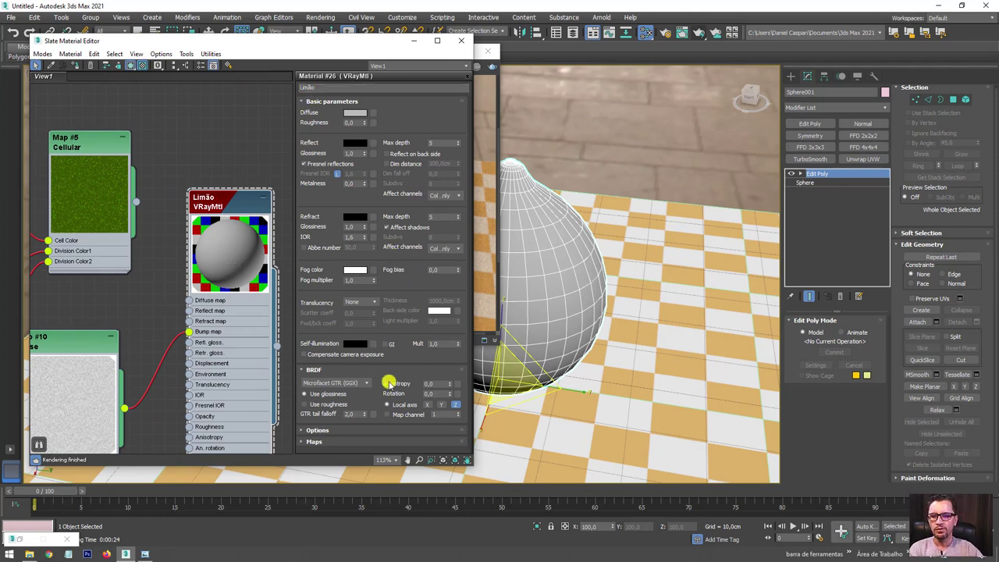
{"action": "left_click", "coordinate": [316, 441]}
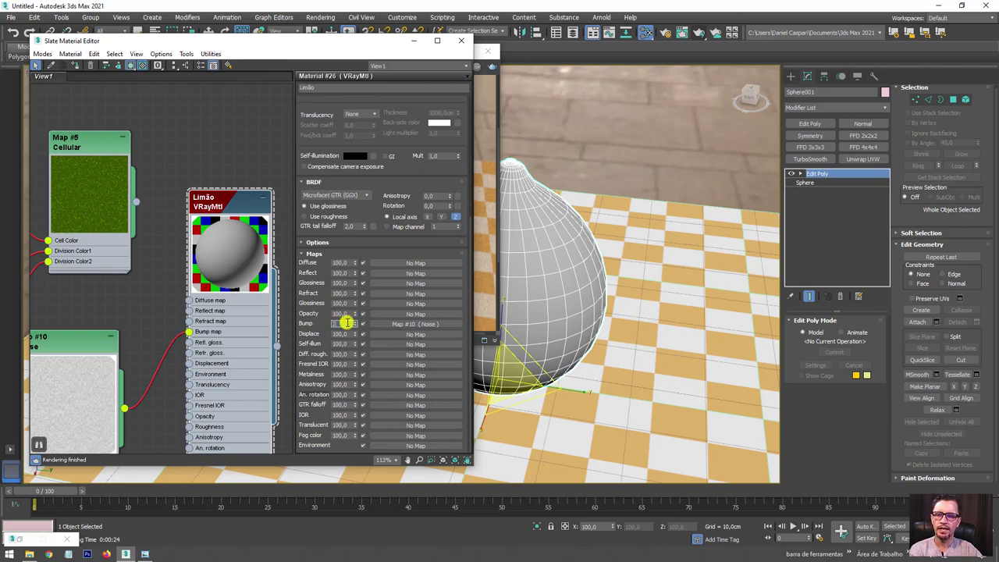
{"action": "type", "text": "20"}
{"action": "left_click", "coordinate": [573, 285]}
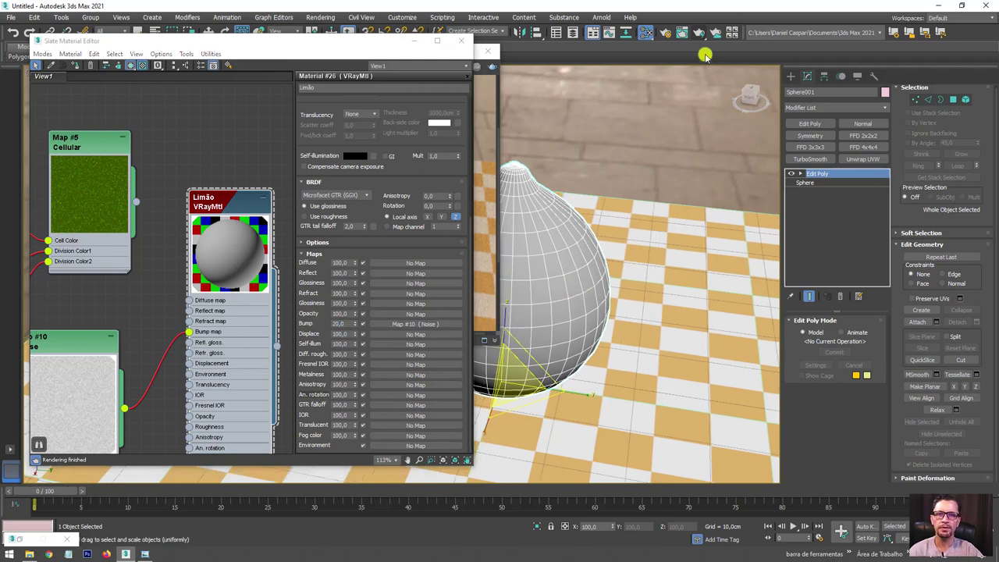
{"action": "left_click", "coordinate": [702, 33]}
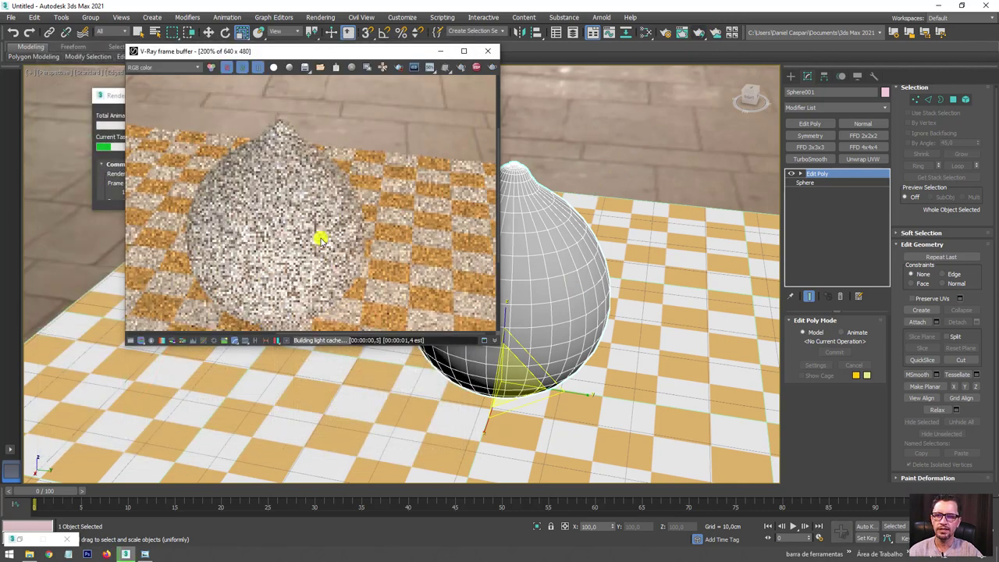
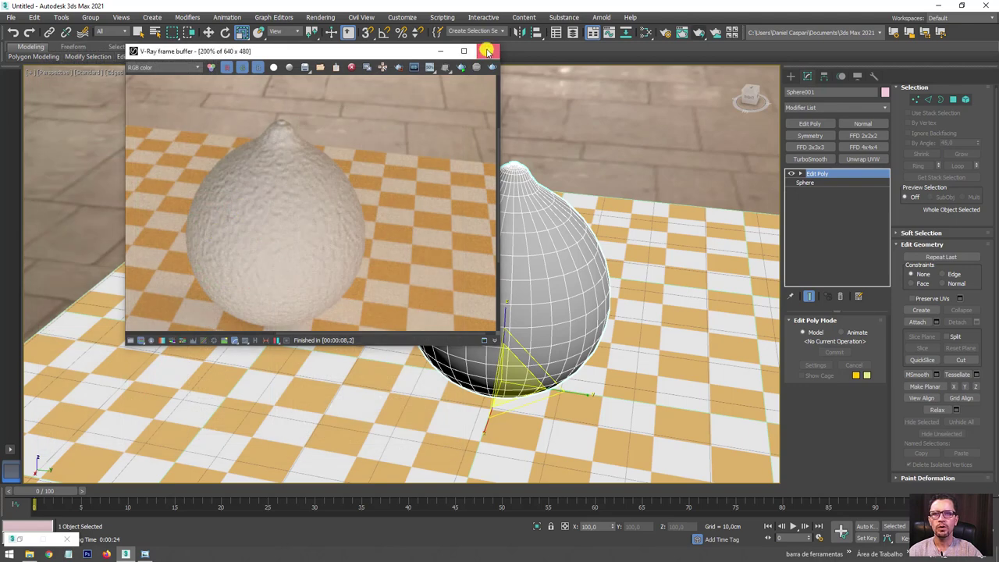
Clone the Noise map into a new Map #11 node with Size 60.
{"action": "left_click", "coordinate": [488, 50]}
{"action": "left_click", "coordinate": [645, 33]}
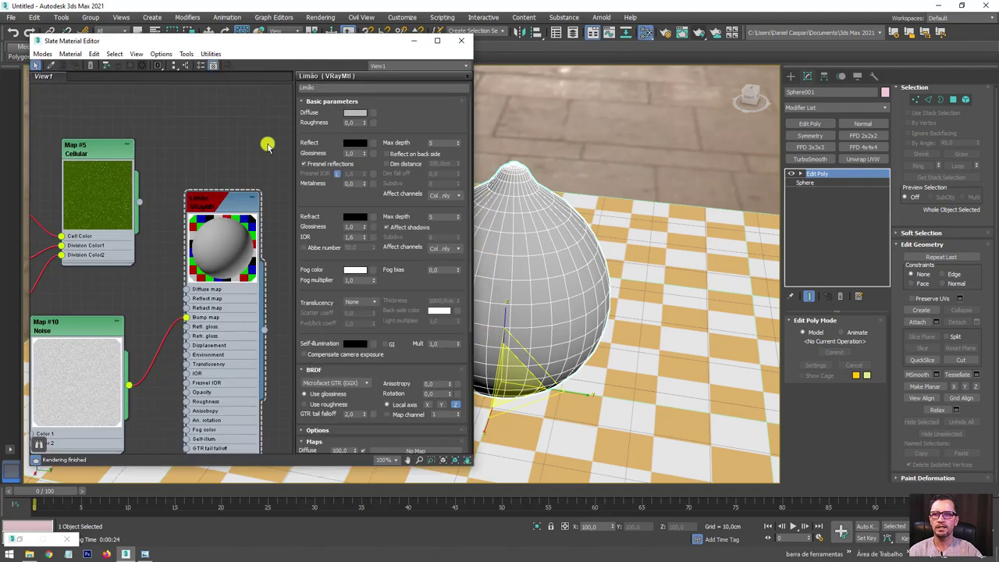
{"action": "middle_click_drag", "start_coordinate": [203, 231], "coordinate": [250, 179]}
{"action": "left_click", "coordinate": [465, 80]}
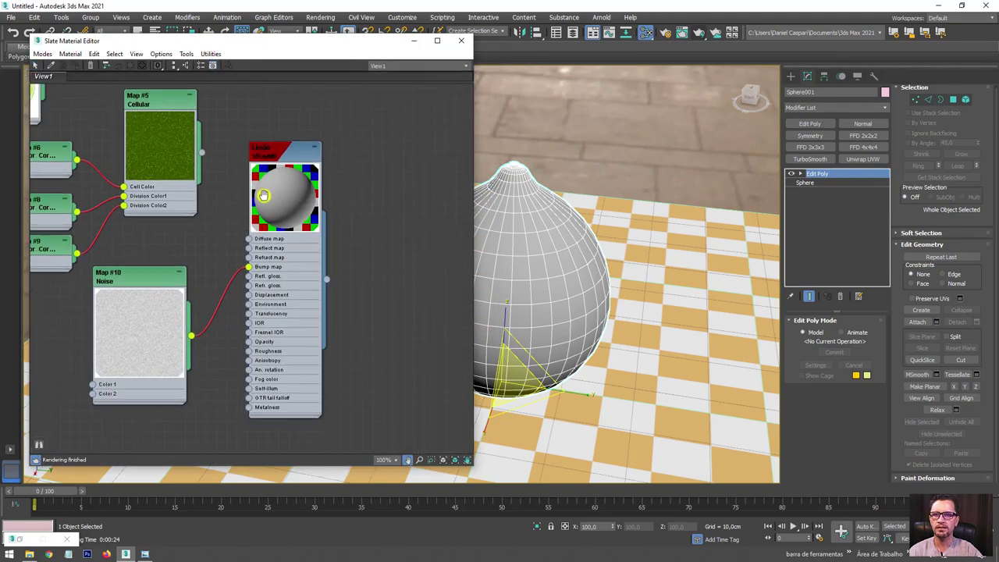
{"action": "middle_click_drag", "start_coordinate": [149, 279], "coordinate": [274, 192]}
{"action": "mouse_move", "coordinate": [274, 192]}
{"action": "left_mouse_down", "text": "shift"}
{"action": "mouse_move", "coordinate": [254, 258]}
{"action": "mouse_move", "coordinate": [167, 263]}
{"action": "left_mouse_up", "text": "shift"}
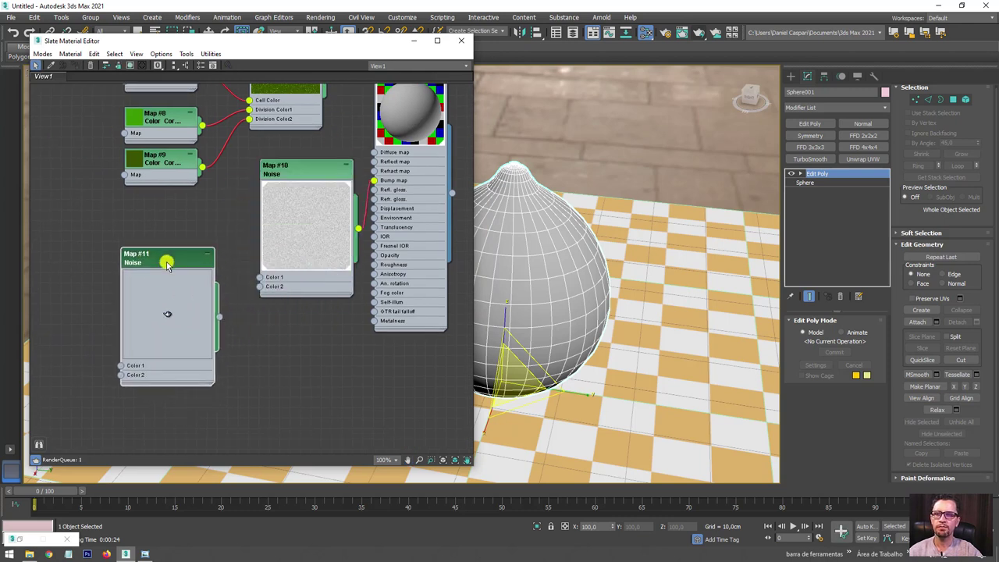
{"action": "double_click", "coordinate": [176, 271]}
{"action": "left_click_drag", "start_coordinate": [334, 232], "coordinate": [303, 232]}
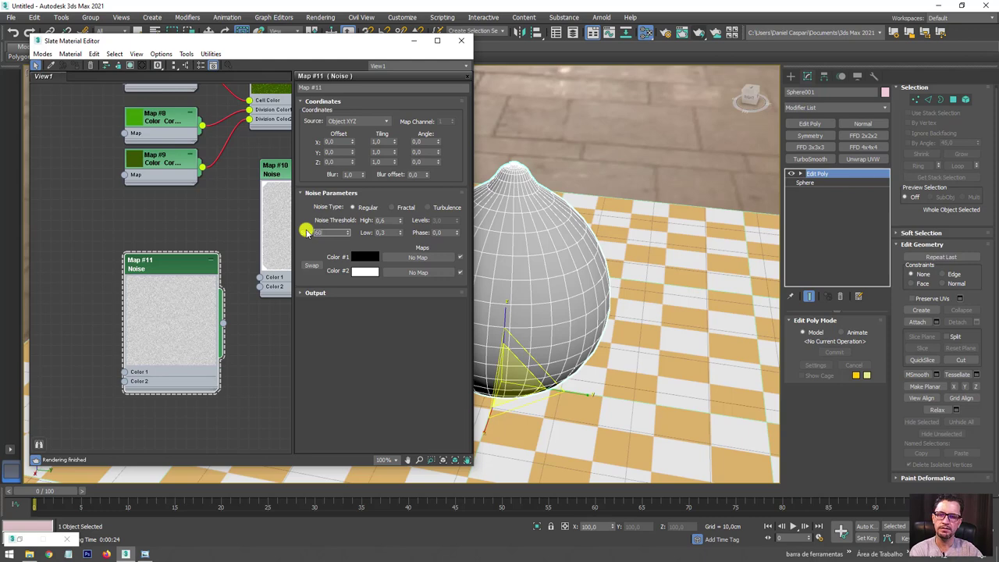
{"action": "key", "text": "Return"}
Move the Cellular group and the Map #11 Noise node side by side.
{"action": "scroll", "coordinate": [159, 239], "scroll_direction": "up", "scroll_amount": 2}
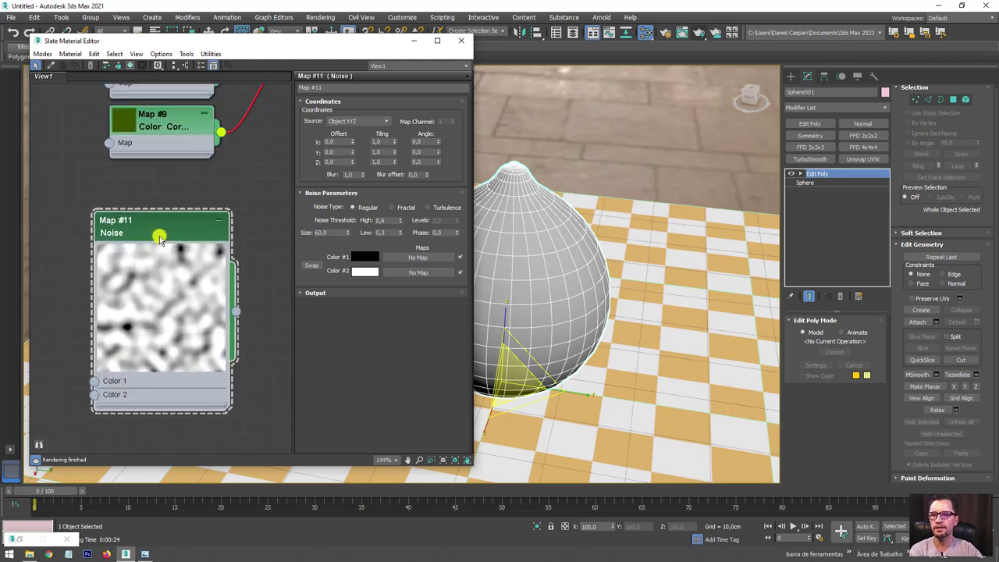
{"action": "scroll", "coordinate": [160, 239], "scroll_direction": "up", "scroll_amount": 1}
{"action": "scroll", "coordinate": [155, 351], "scroll_direction": "down", "scroll_amount": 2}
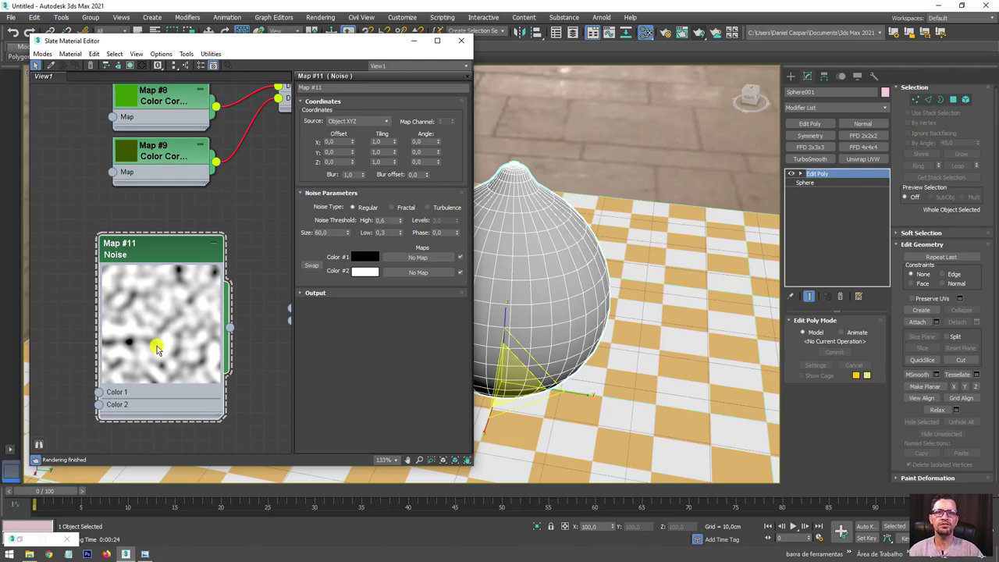
{"action": "scroll", "coordinate": [156, 349], "scroll_direction": "down", "scroll_amount": 4}
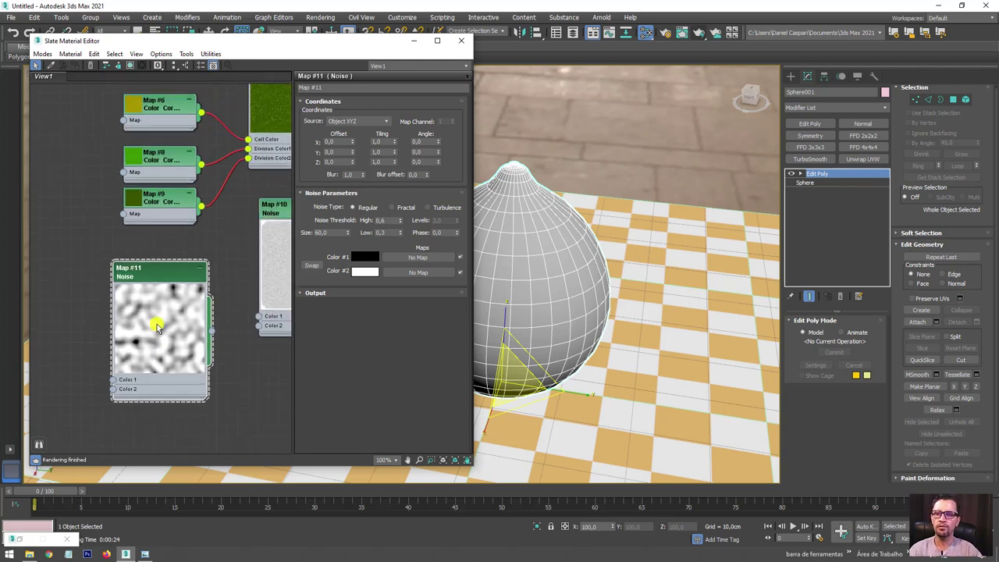
{"action": "scroll", "coordinate": [161, 281], "scroll_direction": "down", "scroll_amount": 2}
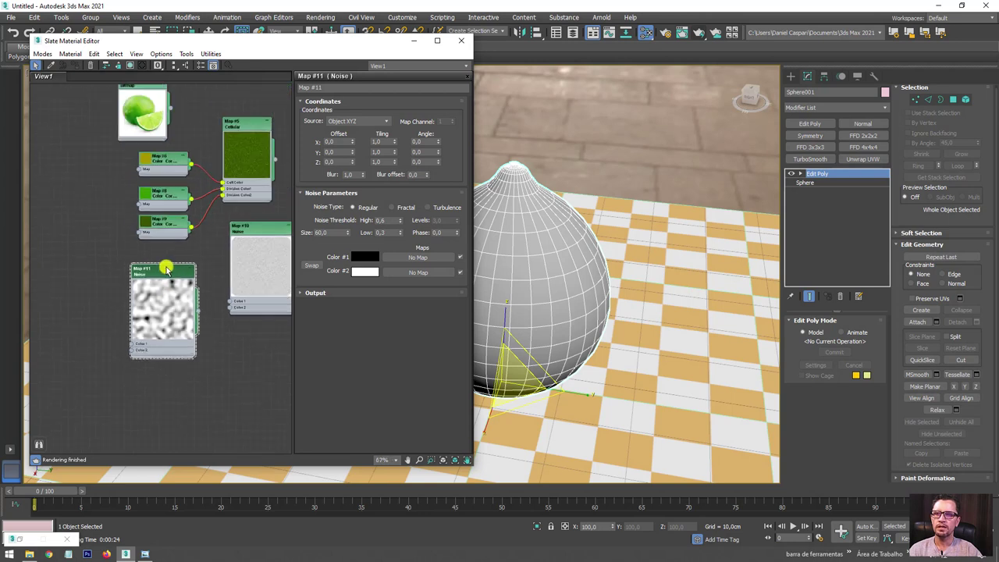
{"action": "scroll", "coordinate": [152, 273], "scroll_direction": "down", "scroll_amount": 1}
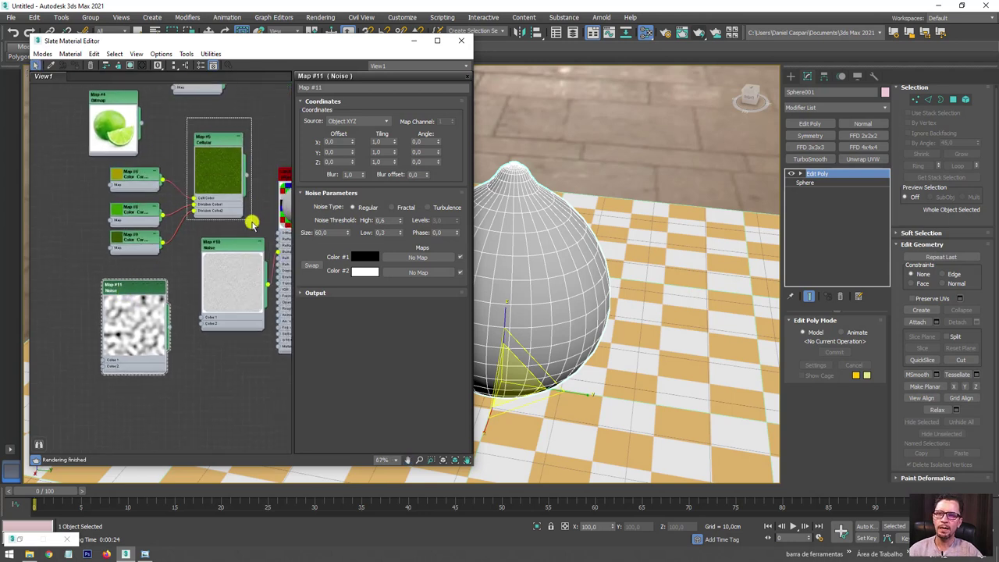
{"action": "left_click_drag", "start_coordinate": [257, 235], "coordinate": [117, 156]}
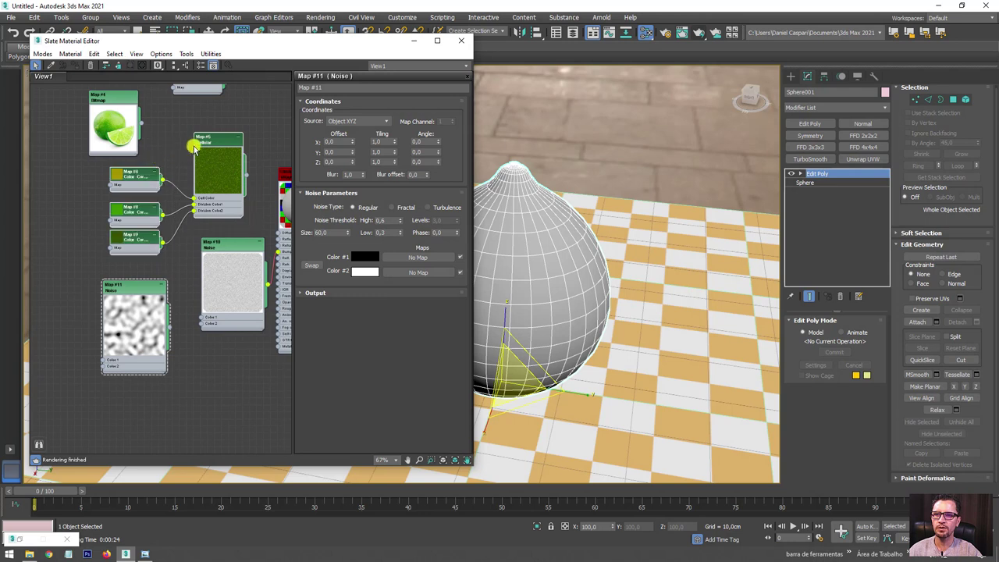
{"action": "left_click_drag", "start_coordinate": [221, 142], "coordinate": [71, 197]}
{"action": "left_click_drag", "start_coordinate": [133, 282], "coordinate": [150, 184]}
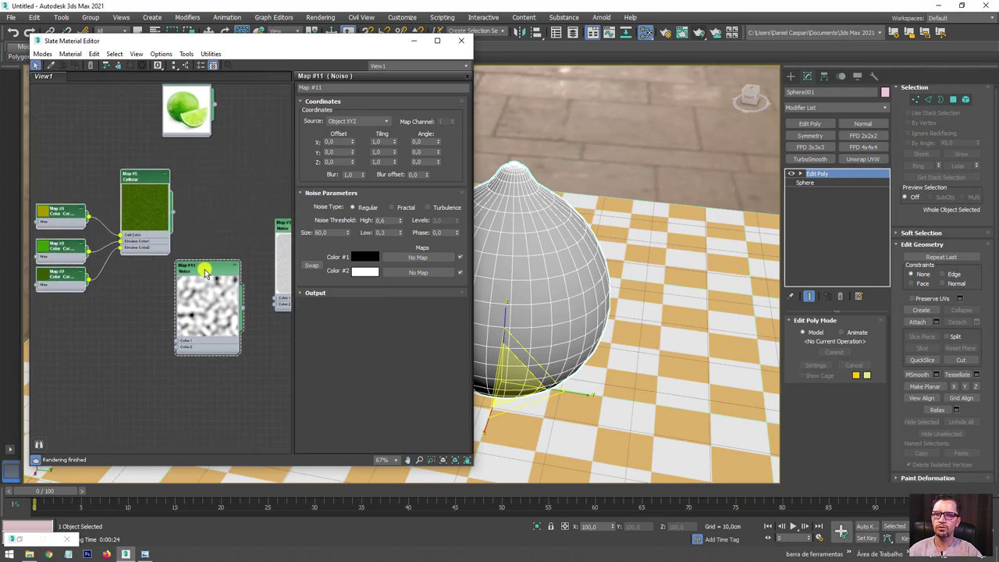
{"action": "middle_click_drag", "start_coordinate": [149, 227], "coordinate": [113, 246]}
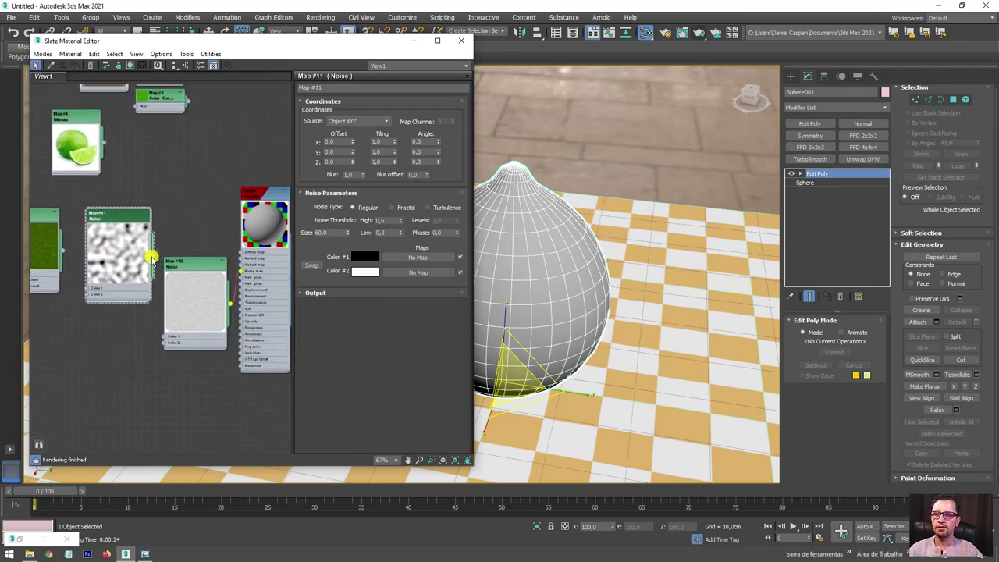
Wire the Map #11 Noise into the lime VRayMtl's Diffuse map slot.
{"action": "left_click_drag", "start_coordinate": [159, 254], "coordinate": [241, 251]}
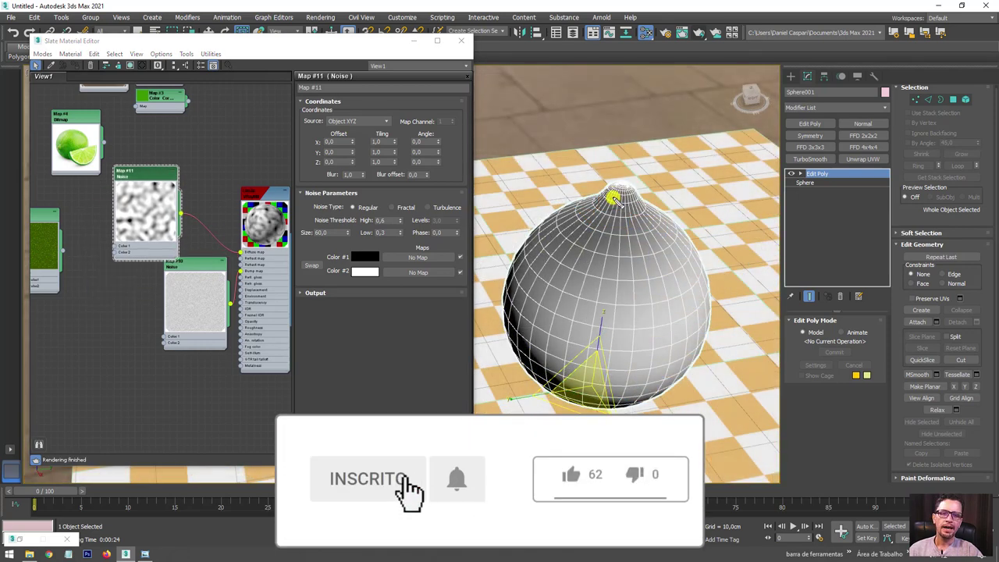
{"action": "mouse_move", "coordinate": [616, 194]}
{"action": "left_mouse_down"}
{"action": "mouse_move", "coordinate": [529, 230]}
{"action": "mouse_move", "coordinate": [597, 199]}
{"action": "left_mouse_up"}
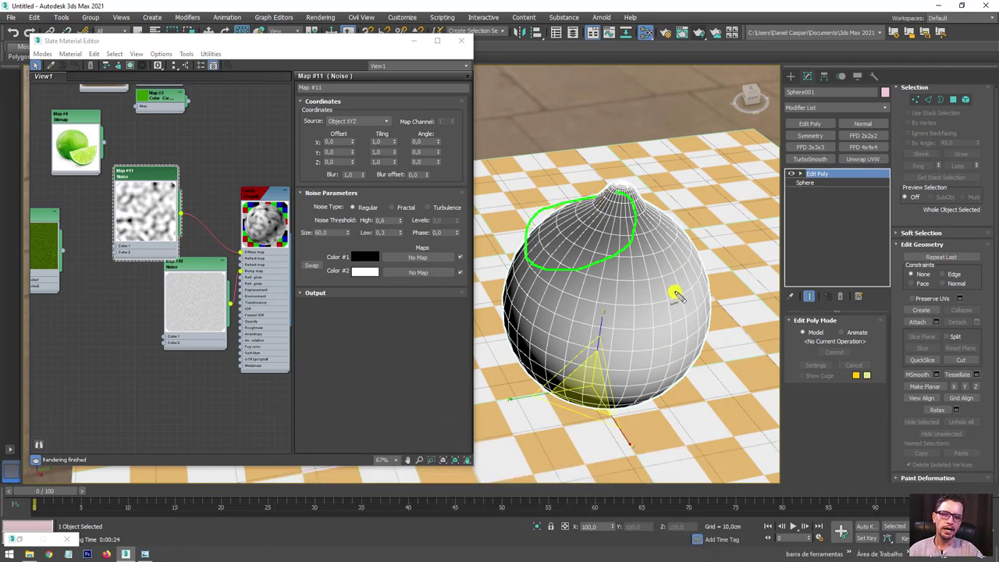
{"action": "left_click_drag", "start_coordinate": [631, 293], "coordinate": [589, 381]}
{"action": "mouse_move", "coordinate": [654, 404]}
{"action": "left_mouse_down"}
{"action": "mouse_move", "coordinate": [704, 357]}
{"action": "mouse_move", "coordinate": [692, 282]}
{"action": "mouse_move", "coordinate": [667, 276]}
{"action": "left_mouse_up"}
{"action": "left_click", "coordinate": [157, 174]}
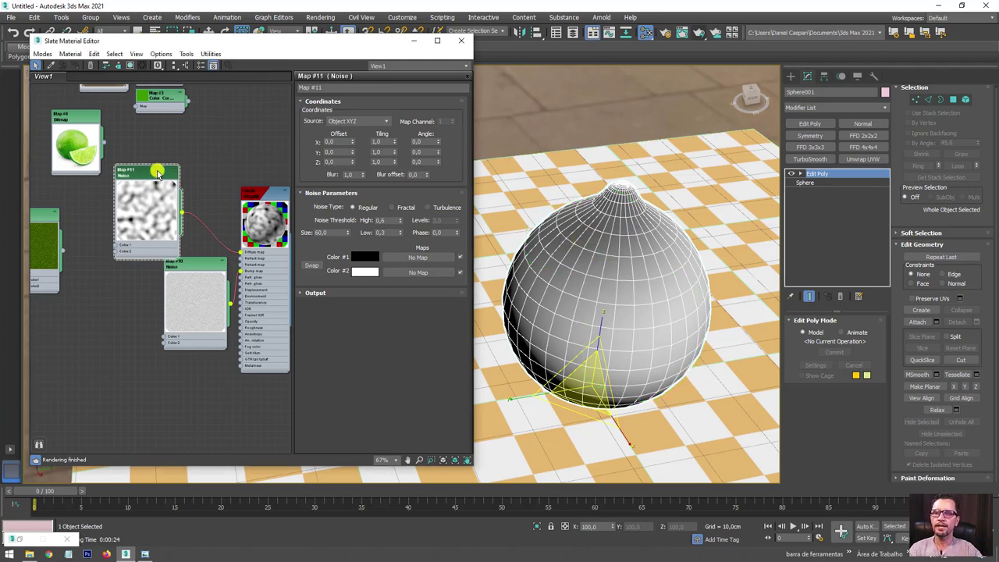
{"action": "left_click_drag", "start_coordinate": [158, 174], "coordinate": [164, 160]}
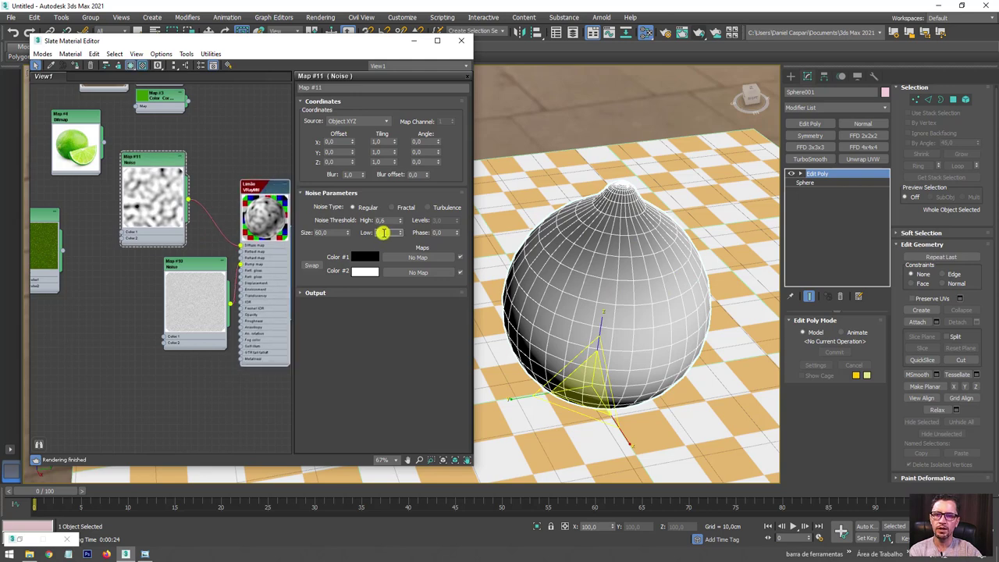
Lower the Noise High threshold to 0.5.
{"action": "left_click", "coordinate": [384, 222]}
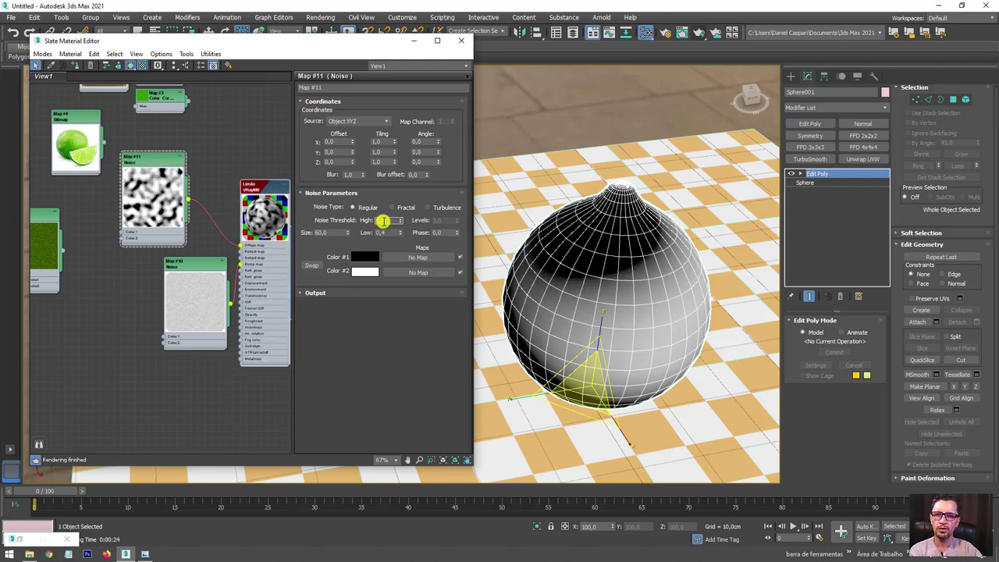
{"action": "left_click_drag", "start_coordinate": [382, 222], "coordinate": [413, 234]}
{"action": "type", "text": "0,5"}
{"action": "left_click", "coordinate": [626, 270]}
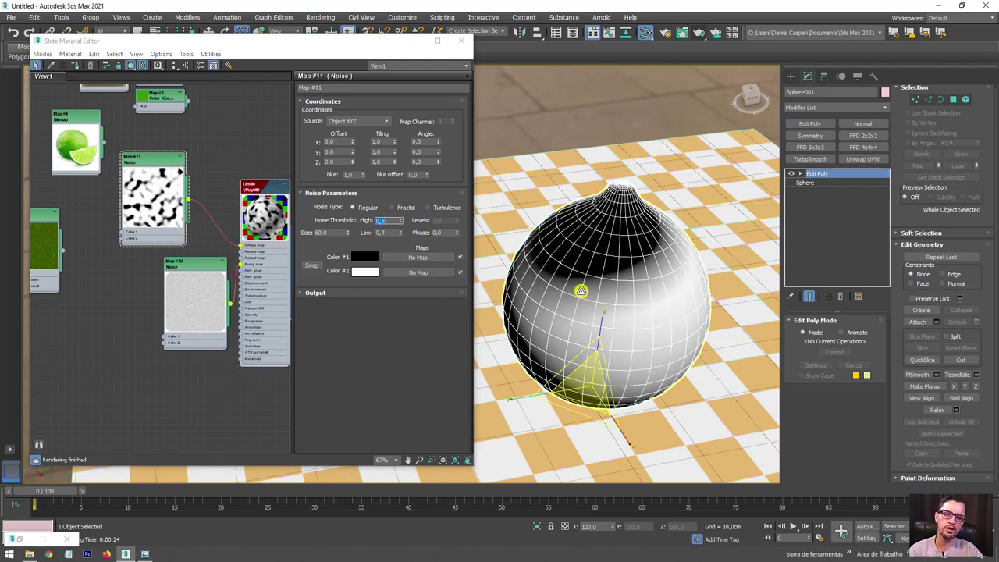
{"action": "left_click_drag", "start_coordinate": [265, 189], "coordinate": [272, 182]}
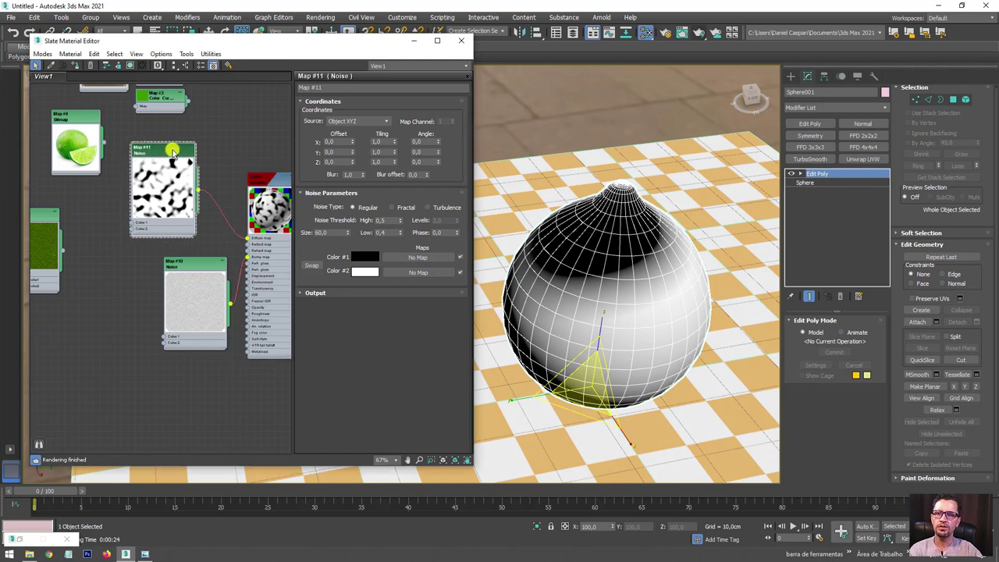
Reduce the Noise Size to 15.
{"action": "left_click_drag", "start_coordinate": [161, 156], "coordinate": [174, 148]}
{"action": "left_click_drag", "start_coordinate": [343, 233], "coordinate": [301, 231]}
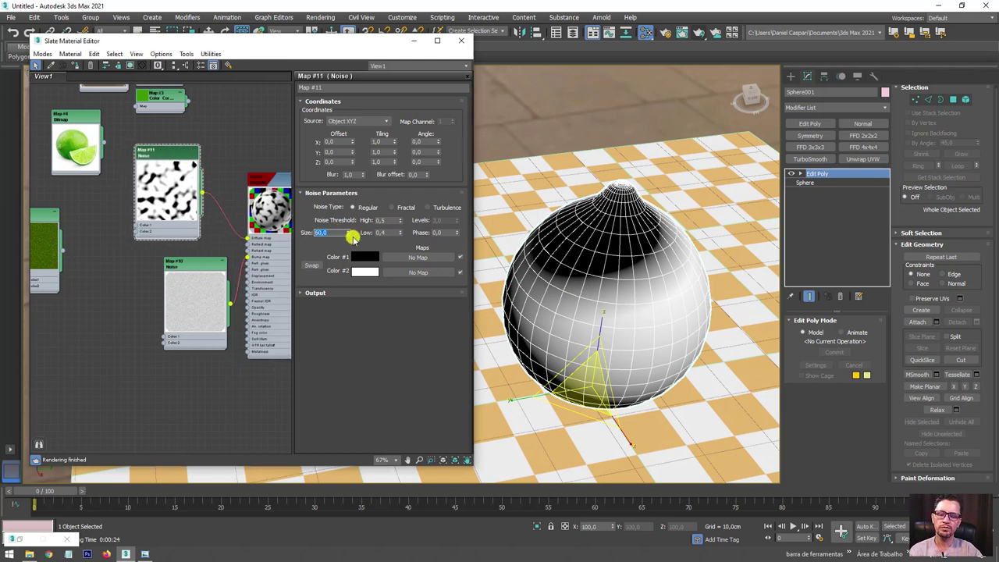
{"action": "type", "text": "25"}
{"action": "left_click", "coordinate": [579, 242]}
{"action": "mouse_move", "coordinate": [571, 274]}
{"action": "middle_mouse_down", "text": "alt"}
{"action": "mouse_move", "coordinate": [641, 245]}
{"action": "mouse_move", "coordinate": [511, 262]}
{"action": "middle_mouse_up", "text": "alt"}
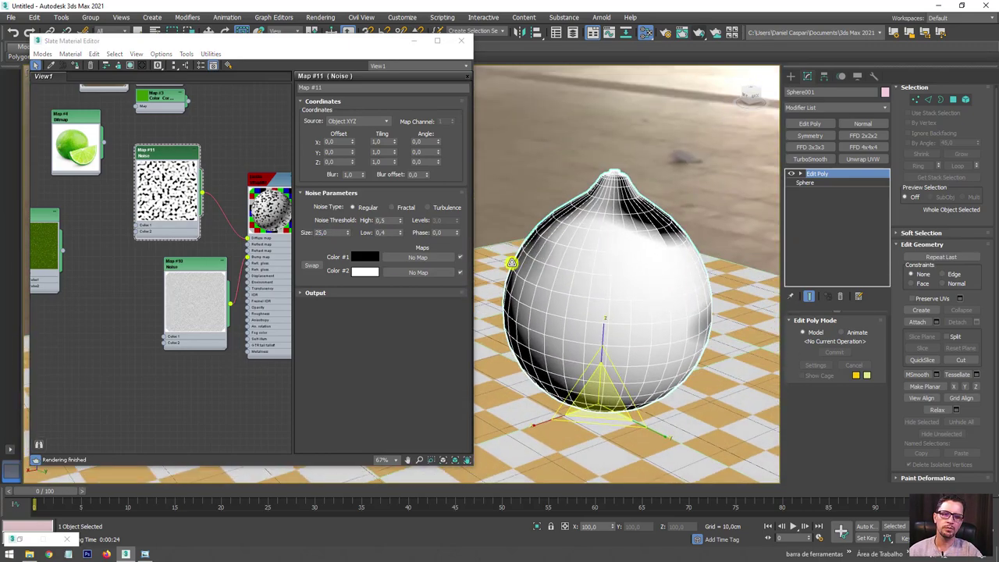
{"action": "type", "text": "15"}
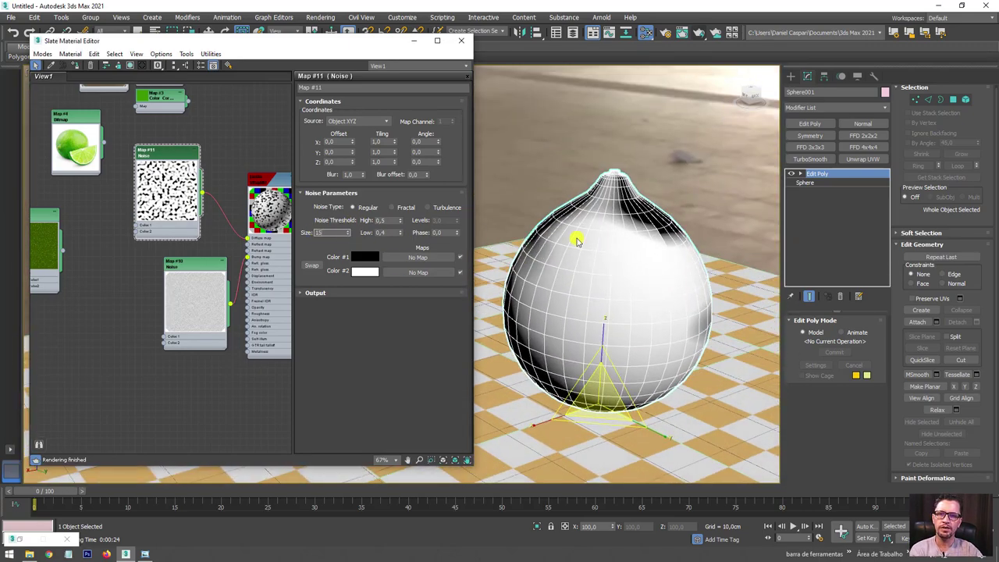
{"action": "left_click", "coordinate": [578, 240]}
Cut a new edge down the sphere from its top vertex.
{"action": "mouse_move", "coordinate": [650, 257]}
{"action": "middle_mouse_down", "text": "alt"}
{"action": "mouse_move", "coordinate": [604, 268]}
{"action": "mouse_move", "coordinate": [597, 184]}
{"action": "mouse_move", "coordinate": [662, 301]}
{"action": "mouse_move", "coordinate": [603, 279]}
{"action": "mouse_move", "coordinate": [613, 228]}
{"action": "middle_mouse_up", "text": "alt"}
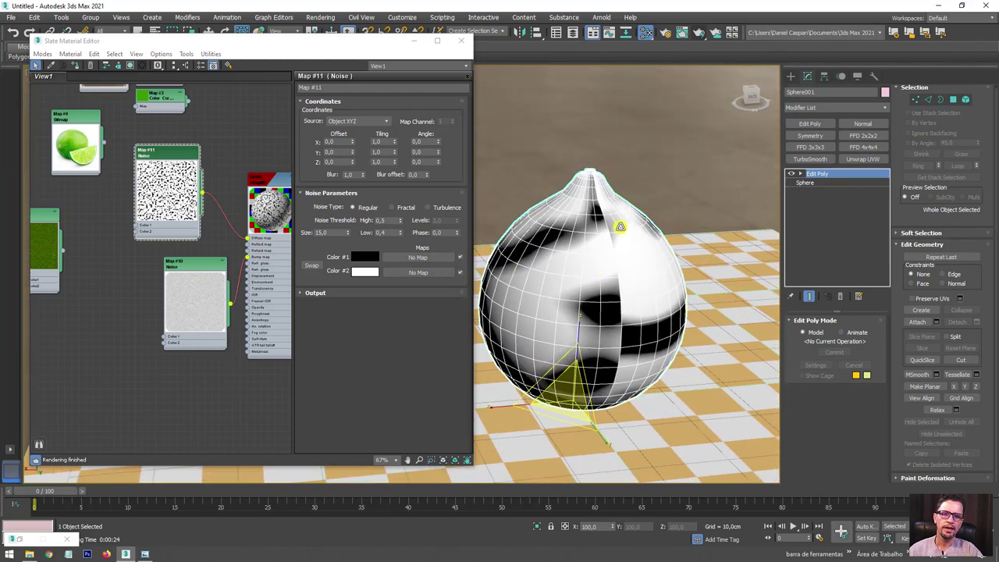
{"action": "left_click", "coordinate": [591, 178]}
{"action": "left_click", "coordinate": [621, 332]}
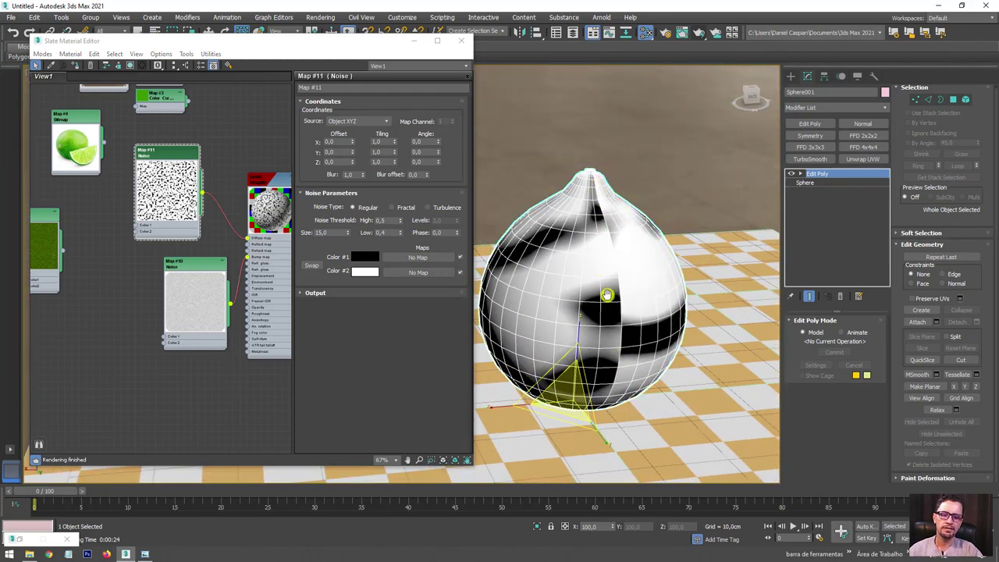
Render the sphere in V-Ray and set the Noise Low threshold to 0,3.
{"action": "middle_click_drag", "start_coordinate": [607, 295], "coordinate": [692, 81], "text": "alt"}
{"action": "left_click", "coordinate": [702, 34]}
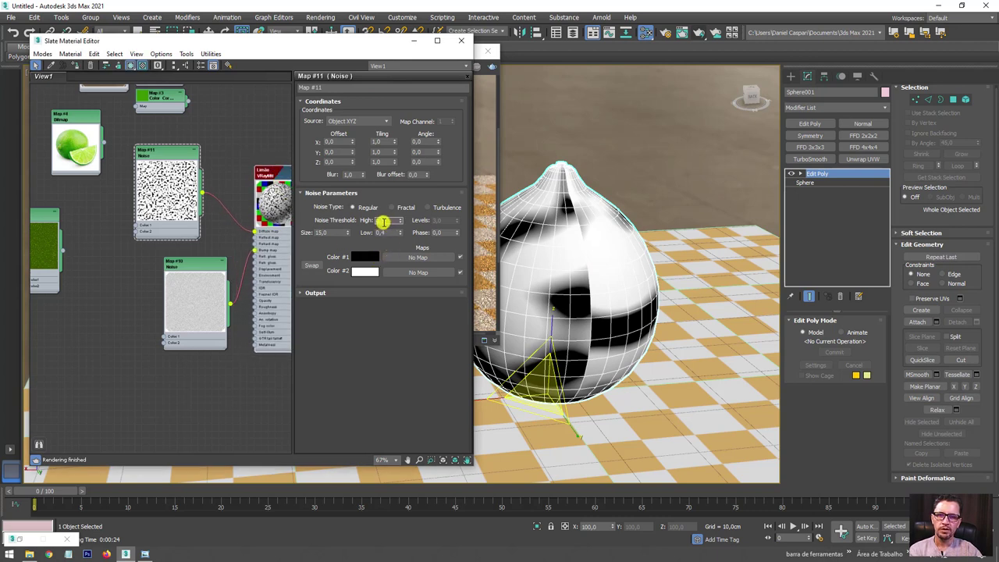
{"action": "left_click", "coordinate": [386, 233]}
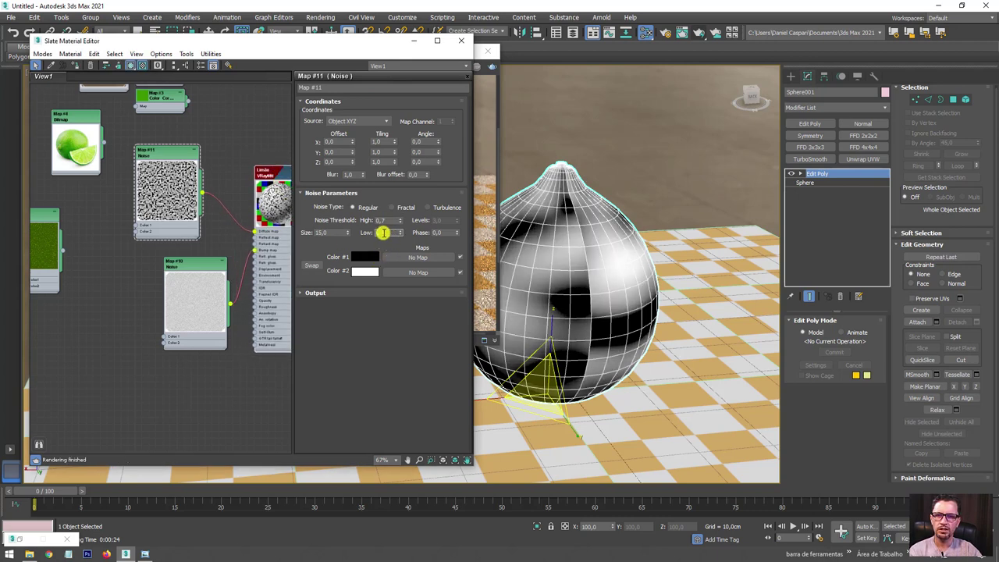
{"action": "type", "text": "0,3"}
{"action": "key", "text": "Return"}
{"action": "mouse_move", "coordinate": [651, 263]}
{"action": "middle_mouse_down", "text": "alt"}
{"action": "mouse_move", "coordinate": [698, 261]}
{"action": "mouse_move", "coordinate": [697, 239]}
{"action": "mouse_move", "coordinate": [686, 257]}
{"action": "middle_mouse_up", "text": "alt"}
Connect Map #5 Cellular into the Noise Color #1 and frame its colour nodes.
{"action": "mouse_move", "coordinate": [168, 195]}
{"action": "middle_mouse_down"}
{"action": "mouse_move", "coordinate": [257, 196]}
{"action": "mouse_move", "coordinate": [177, 199]}
{"action": "mouse_move", "coordinate": [188, 199]}
{"action": "middle_mouse_up"}
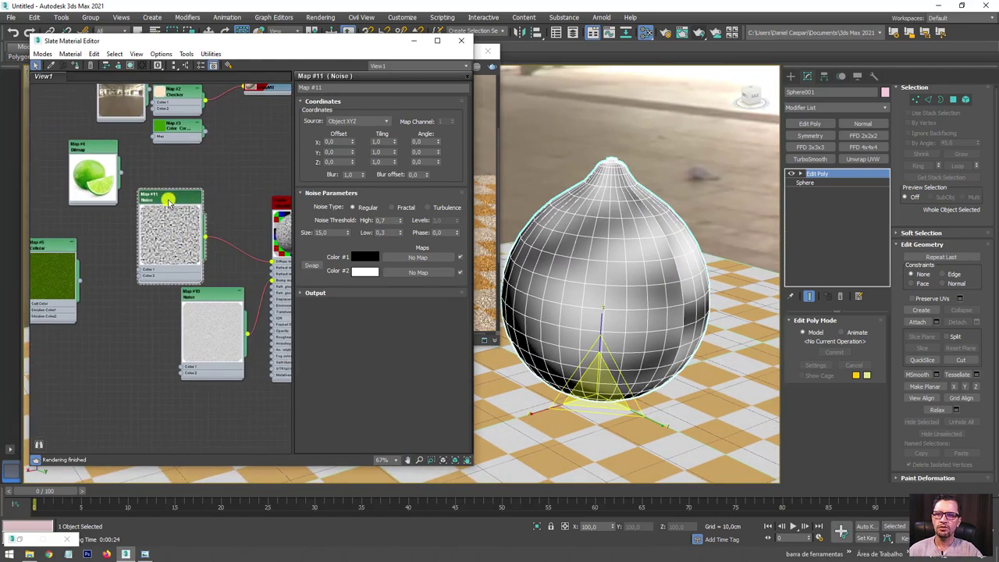
{"action": "left_click_drag", "start_coordinate": [164, 200], "coordinate": [191, 203]}
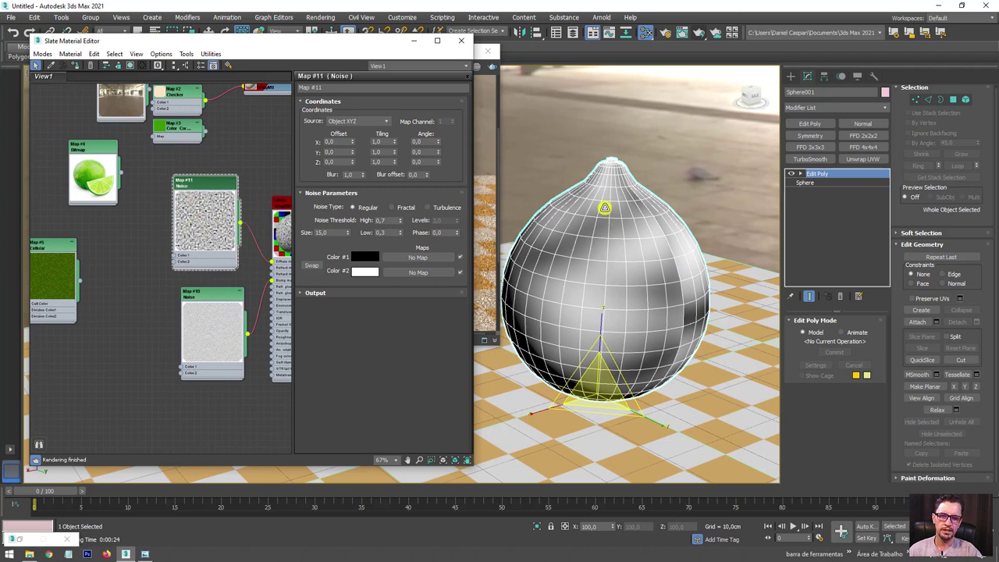
{"action": "middle_click_drag", "start_coordinate": [60, 274], "coordinate": [142, 253]}
{"action": "mouse_move", "coordinate": [156, 264]}
{"action": "left_mouse_down"}
{"action": "mouse_move", "coordinate": [421, 252]}
{"action": "mouse_move", "coordinate": [418, 260]}
{"action": "left_mouse_up"}
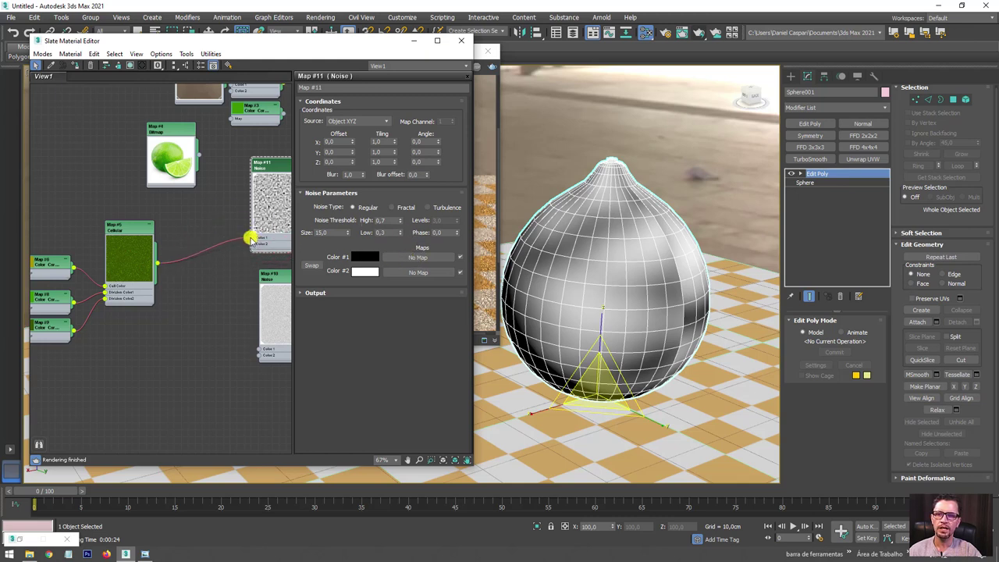
{"action": "middle_click_drag", "start_coordinate": [248, 209], "coordinate": [188, 221]}
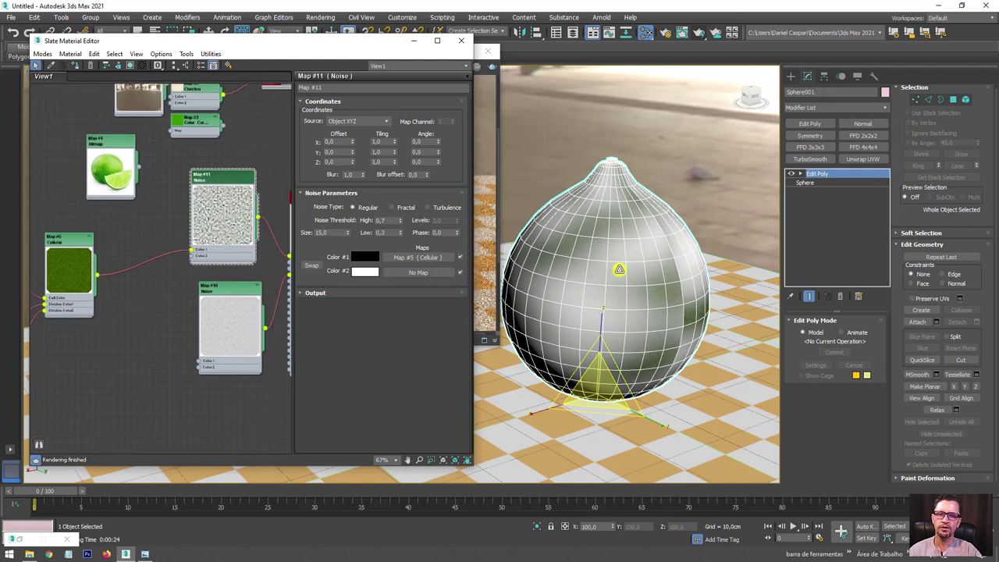
{"action": "middle_click_drag", "start_coordinate": [148, 274], "coordinate": [183, 258]}
{"action": "scroll", "coordinate": [219, 320], "scroll_direction": "down", "scroll_amount": 2}
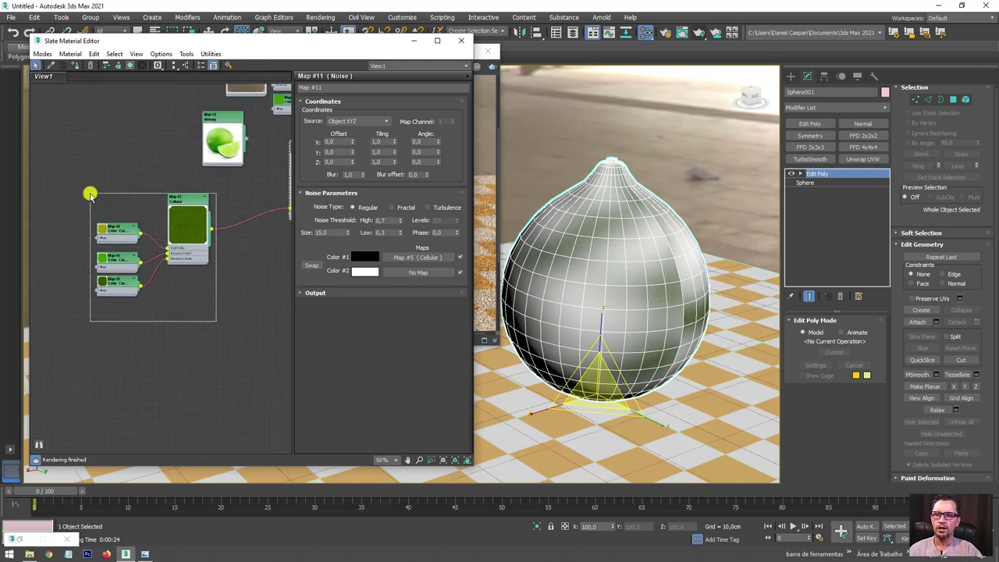
Duplicate the Cellular map together with its colour-correction inputs.
{"action": "left_click_drag", "start_coordinate": [186, 201], "coordinate": [207, 306], "text": "shift"}
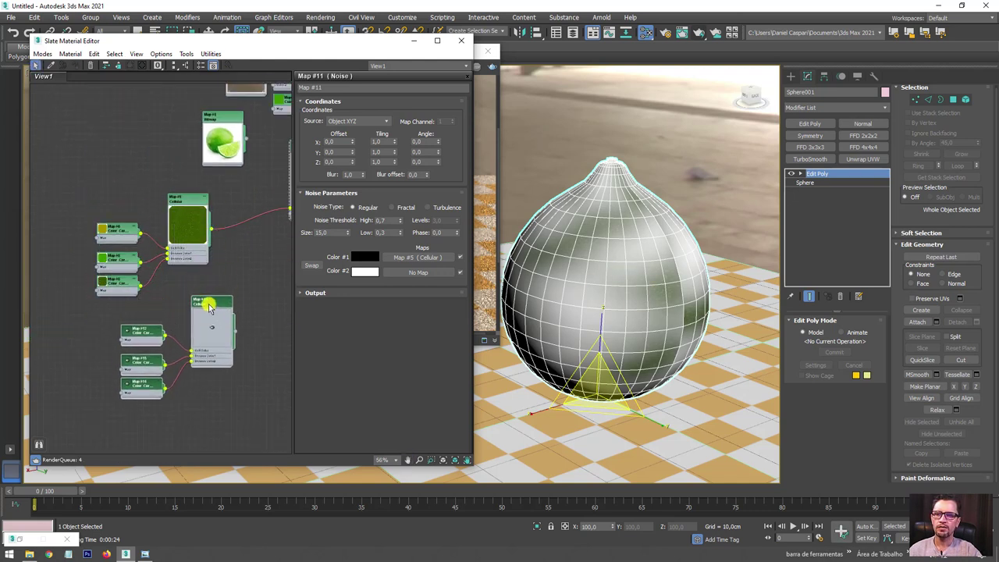
{"action": "middle_click_drag", "start_coordinate": [165, 334], "coordinate": [148, 234]}
{"action": "scroll", "coordinate": [148, 226], "scroll_direction": "up", "scroll_amount": 5}
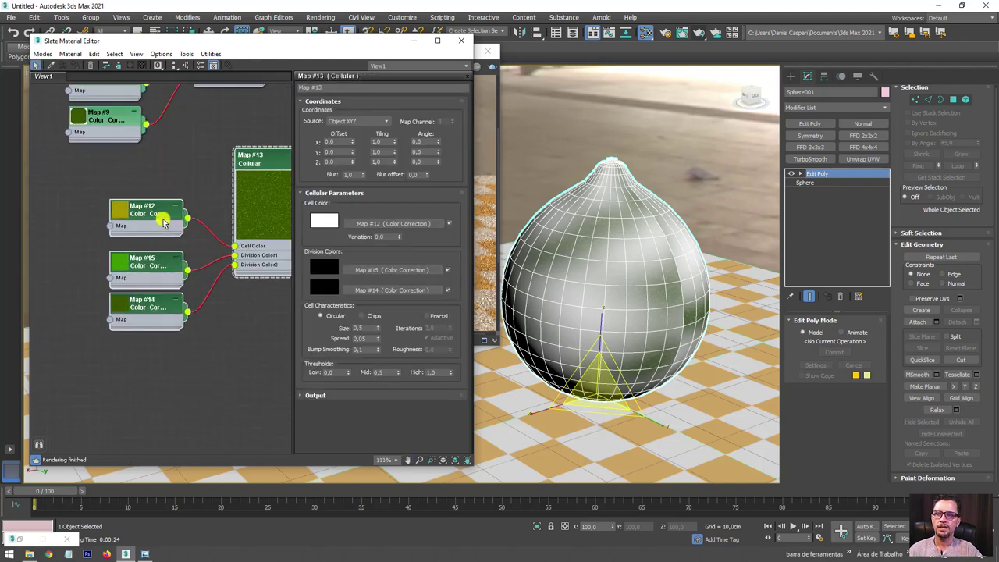
{"action": "double_click", "coordinate": [149, 212]}
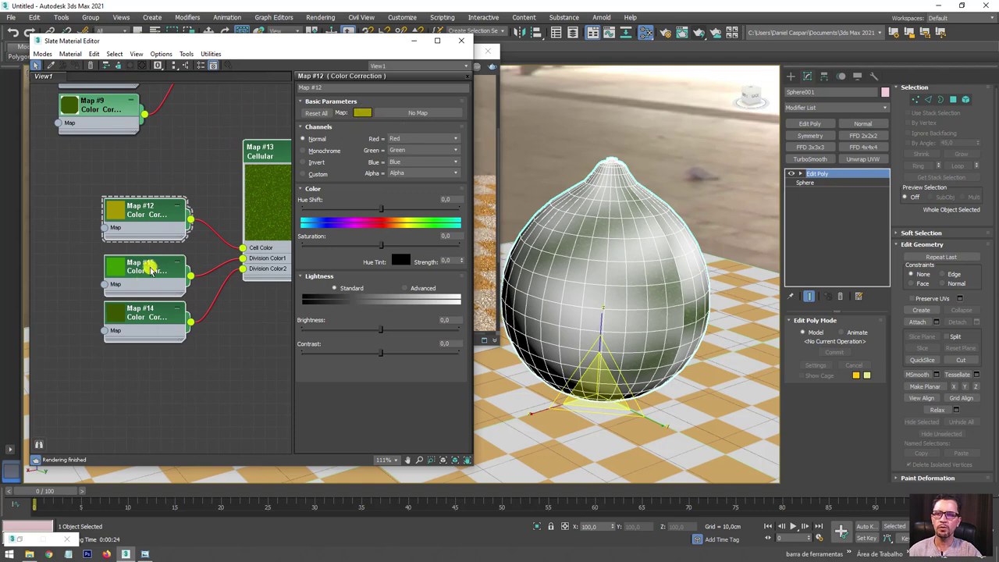
Change the Map #14 colour correction to a slightly darker green.
{"action": "double_click", "coordinate": [150, 310]}
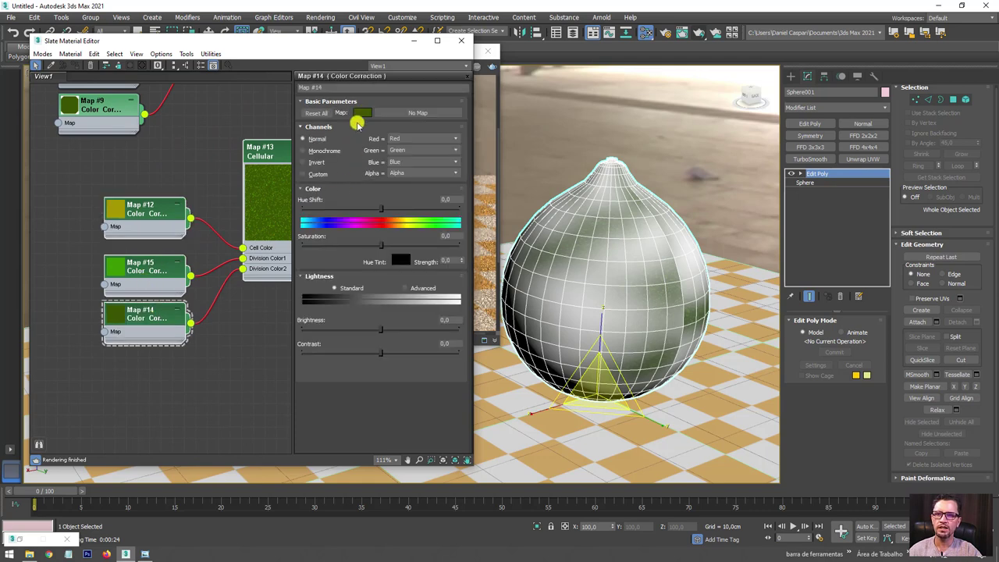
{"action": "left_click", "coordinate": [364, 114]}
{"action": "left_click_drag", "start_coordinate": [404, 169], "coordinate": [388, 172]}
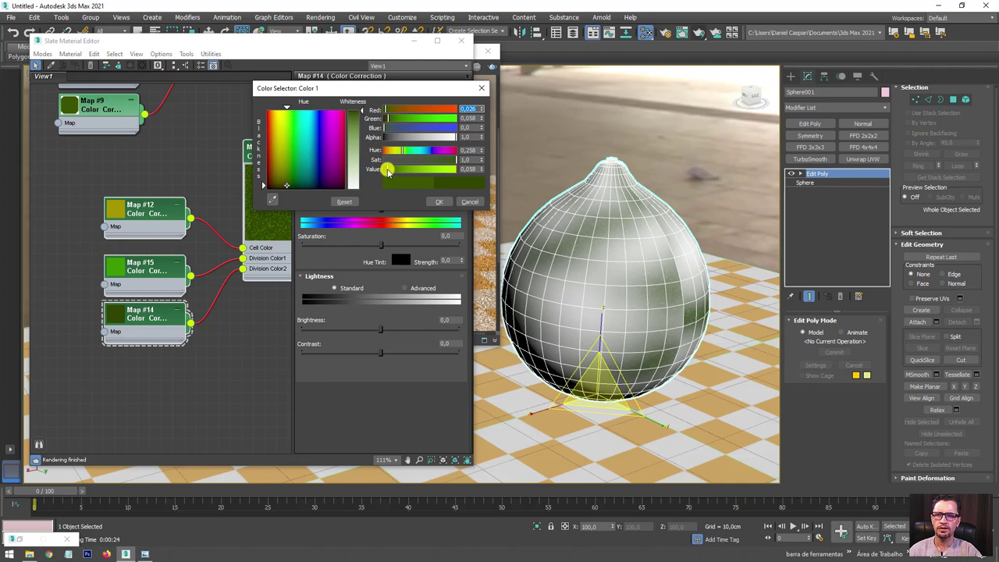
{"action": "left_click_drag", "start_coordinate": [388, 172], "coordinate": [397, 167]}
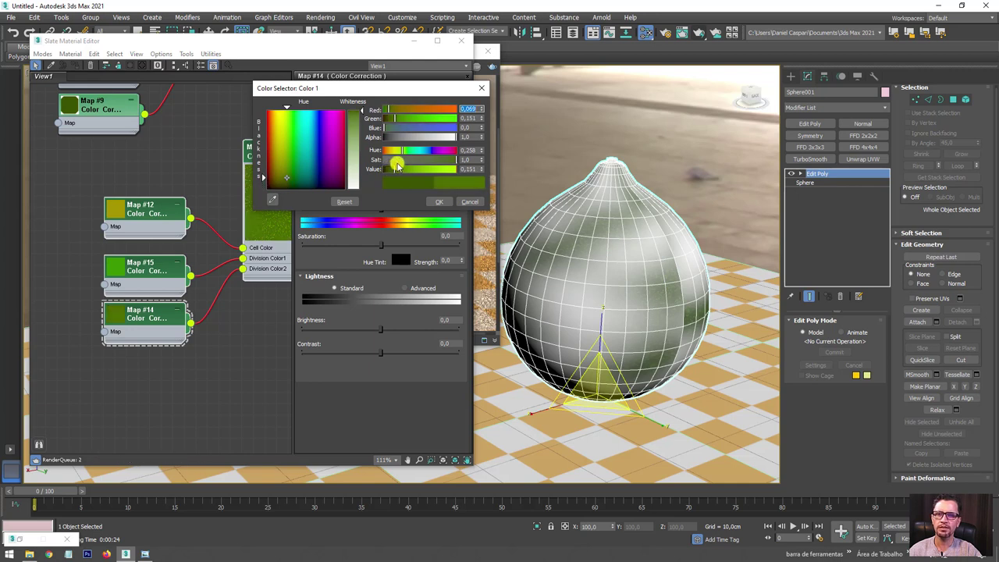
{"action": "left_click", "coordinate": [438, 201]}
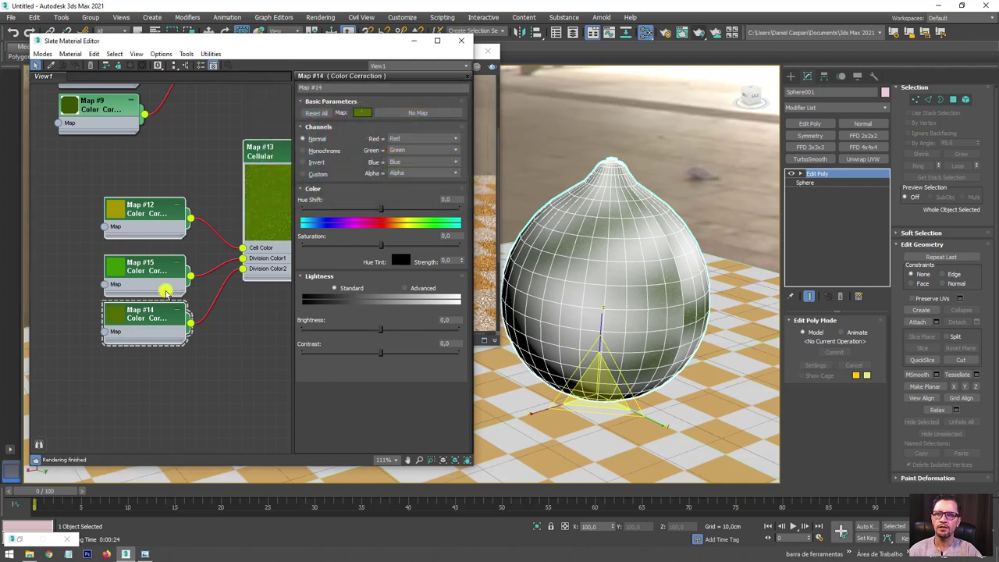
Make the Map #15 colour correction a brighter green.
{"action": "double_click", "coordinate": [162, 266]}
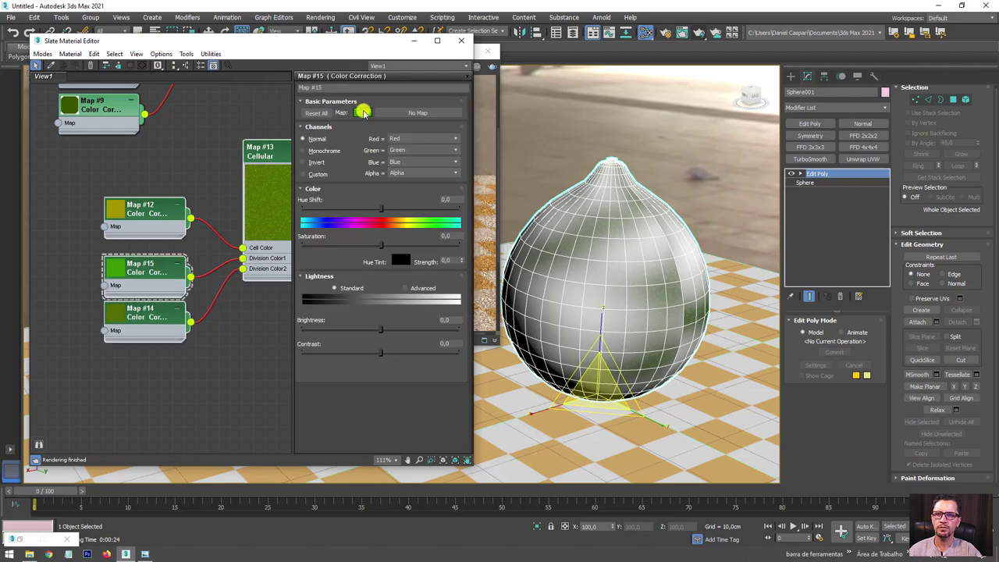
{"action": "left_click", "coordinate": [364, 113]}
{"action": "left_click_drag", "start_coordinate": [399, 169], "coordinate": [414, 170]}
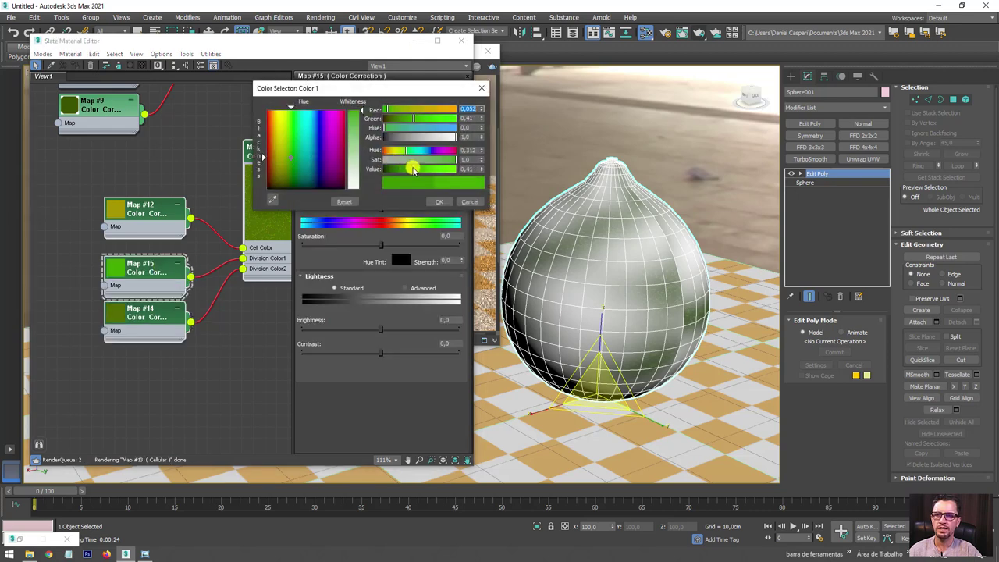
{"action": "left_click", "coordinate": [437, 202]}
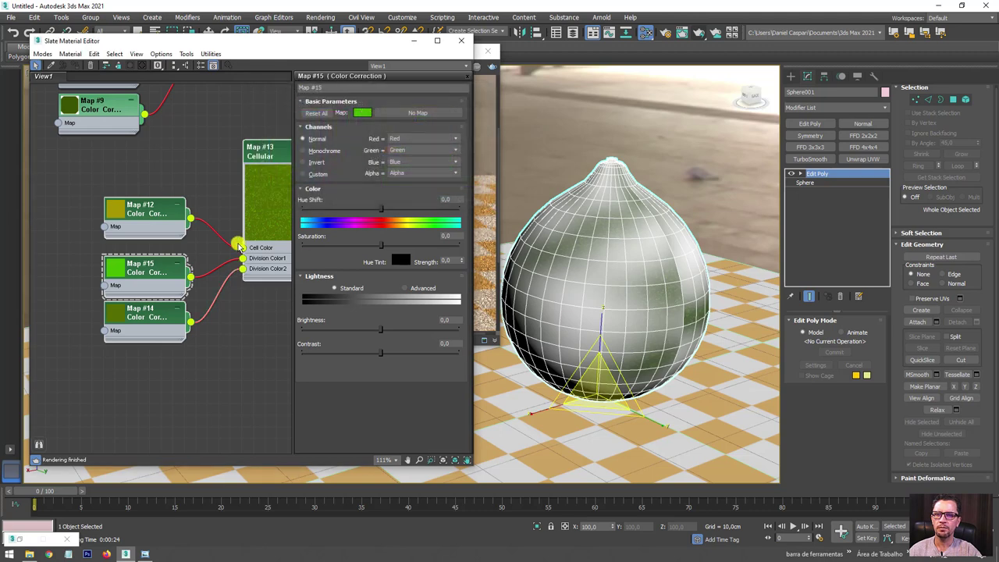
Wire Map #13 Cellular into the Noise map's Color #2.
{"action": "scroll", "coordinate": [240, 246], "scroll_direction": "down", "scroll_amount": 5}
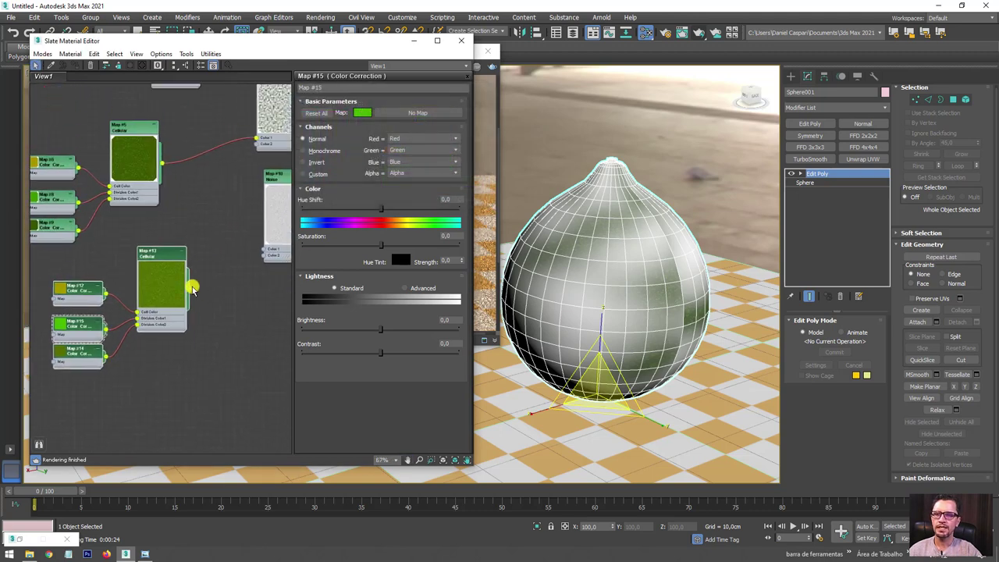
{"action": "left_click_drag", "start_coordinate": [199, 267], "coordinate": [255, 146]}
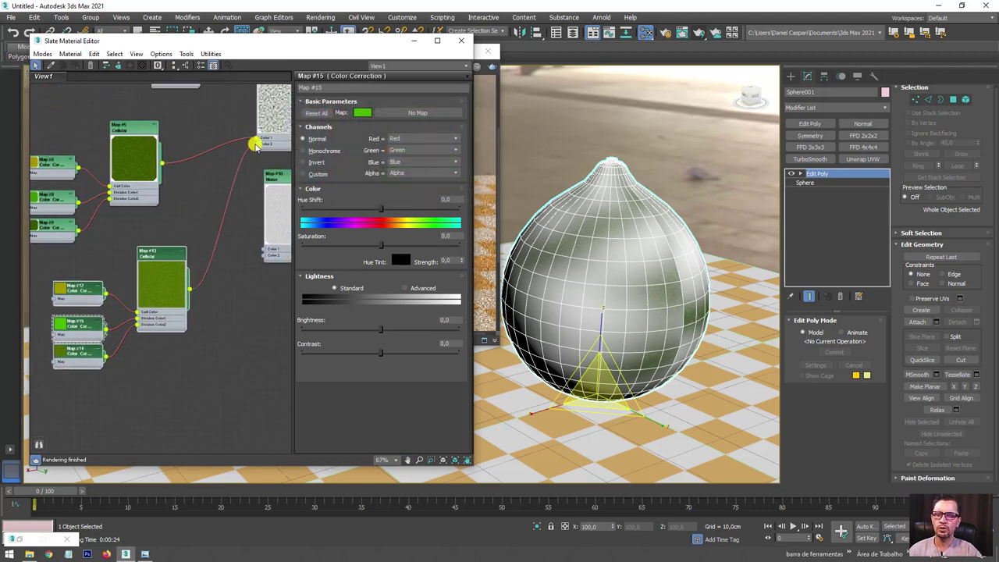
{"action": "scroll", "coordinate": [633, 315], "scroll_direction": "up", "scroll_amount": 2}
{"action": "scroll", "coordinate": [624, 316], "scroll_direction": "up", "scroll_amount": 3}
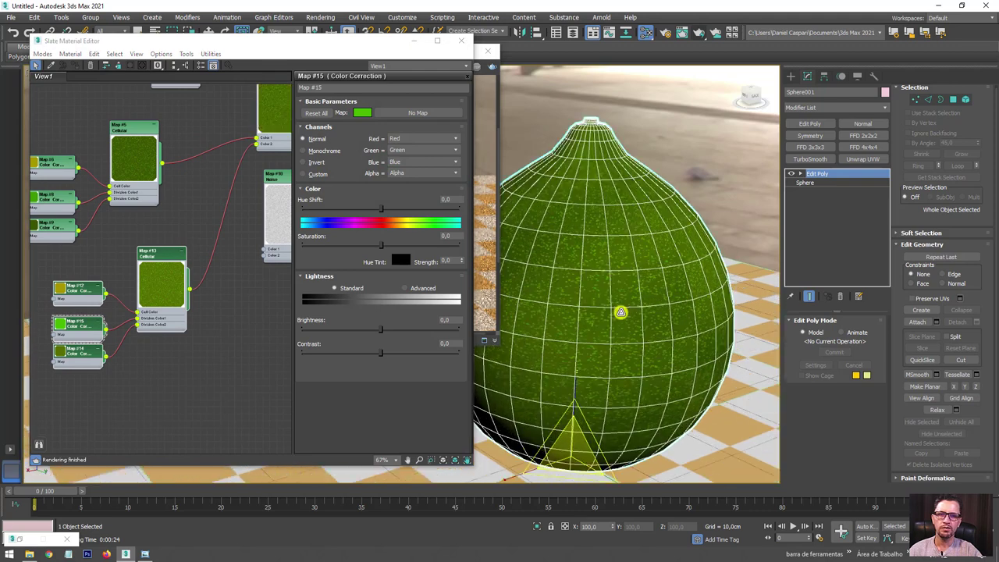
Orbit around the sphere and mark up its new green texture.
{"action": "middle_click_drag", "start_coordinate": [621, 312], "coordinate": [683, 320], "text": "alt"}
{"action": "mouse_move", "coordinate": [702, 242]}
{"action": "left_mouse_down"}
{"action": "mouse_move", "coordinate": [617, 279]}
{"action": "mouse_move", "coordinate": [642, 390]}
{"action": "mouse_move", "coordinate": [729, 246]}
{"action": "left_mouse_up"}
{"action": "left_click_drag", "start_coordinate": [630, 204], "coordinate": [570, 238]}
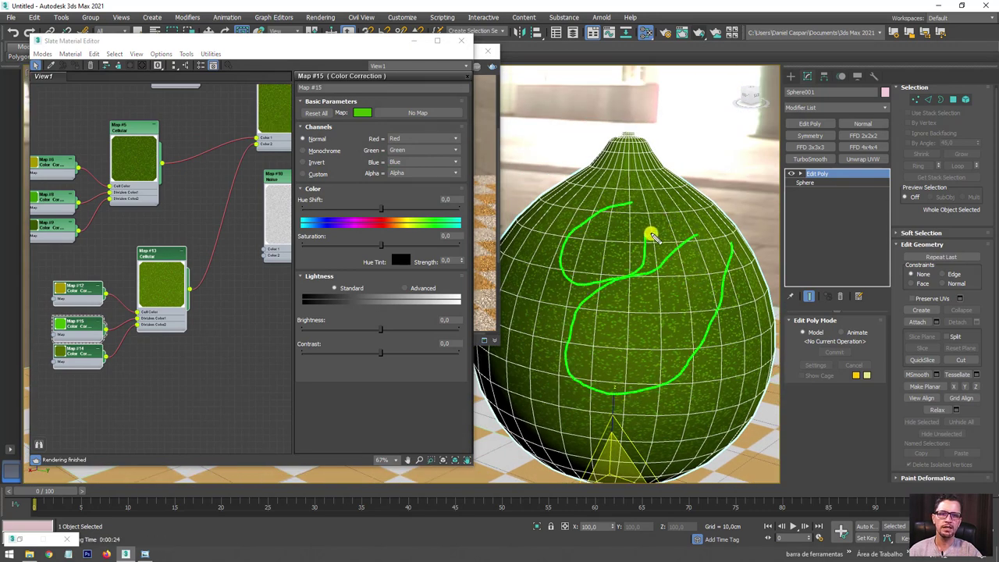
{"action": "middle_click_drag", "start_coordinate": [668, 274], "coordinate": [632, 161], "text": "alt"}
Render with V-Ray, compare against the lime reference photo, and return to Map #15's settings.
{"action": "left_click", "coordinate": [695, 32]}
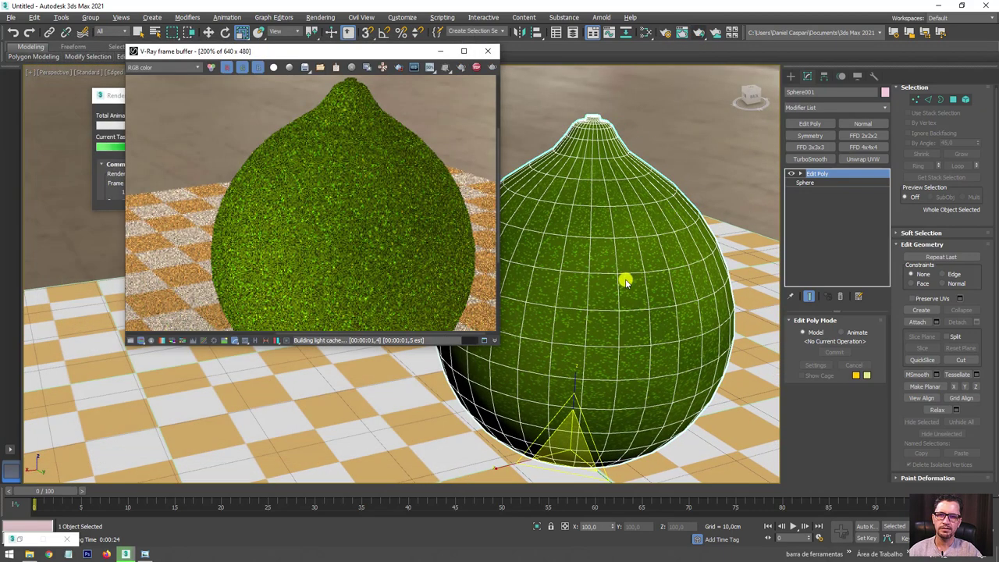
{"action": "scroll", "coordinate": [309, 211], "scroll_direction": "down", "scroll_amount": 1}
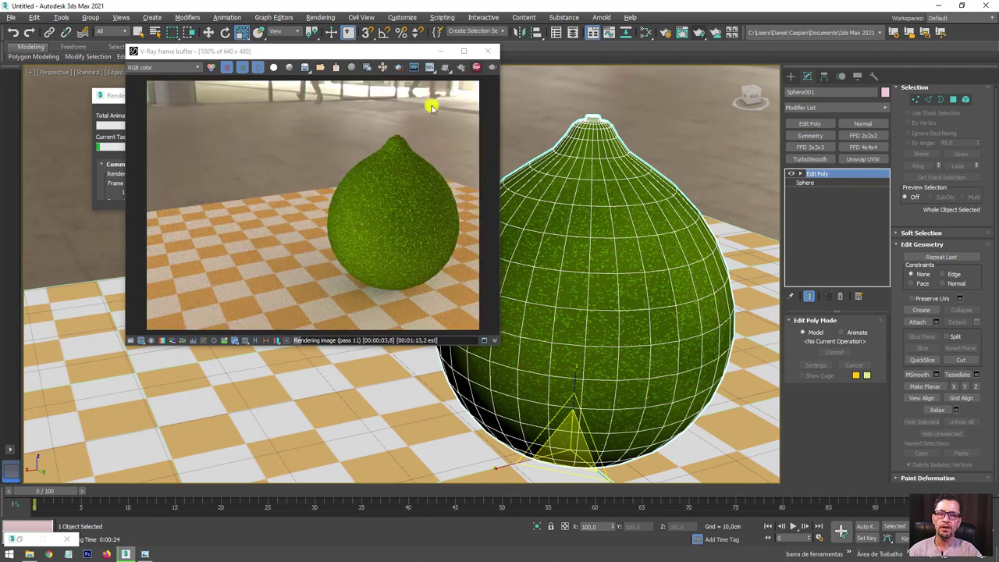
{"action": "left_click", "coordinate": [144, 554]}
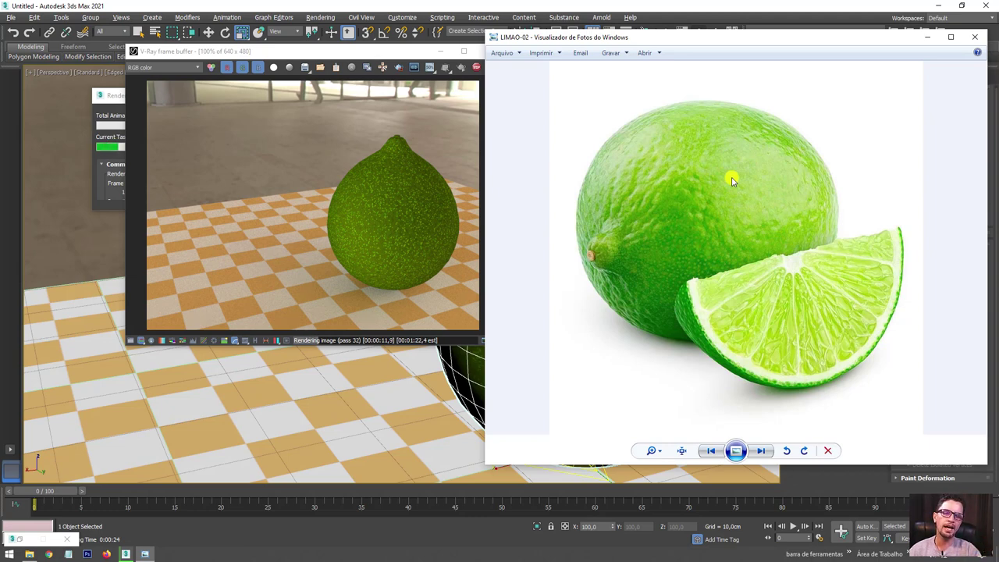
{"action": "left_click", "coordinate": [477, 68]}
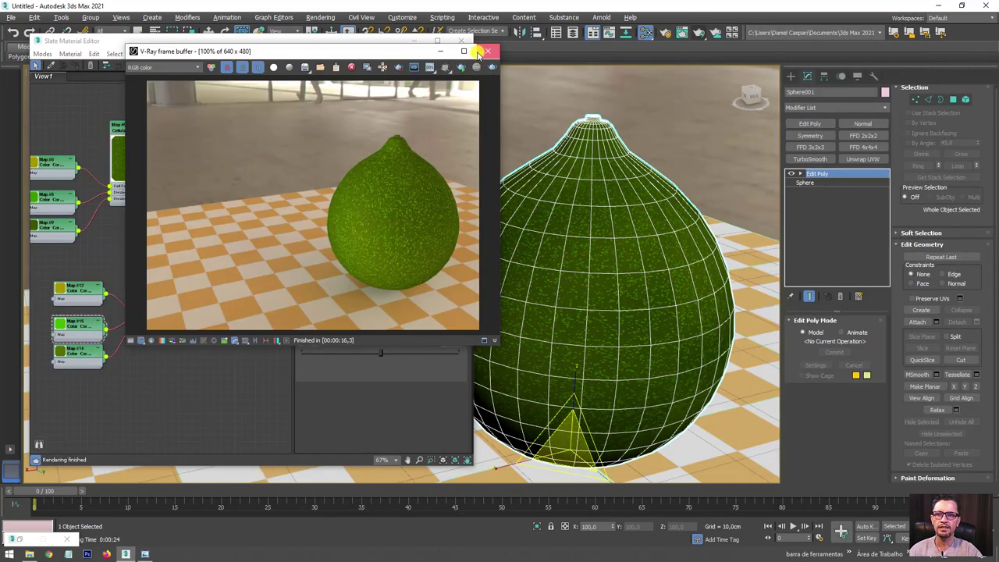
{"action": "scroll", "coordinate": [266, 149], "scroll_direction": "up", "scroll_amount": 3}
Give the Limão VRayMtl a light green Reflect colour and Reflection Glossiness 0,8.
{"action": "scroll", "coordinate": [234, 172], "scroll_direction": "up", "scroll_amount": 3}
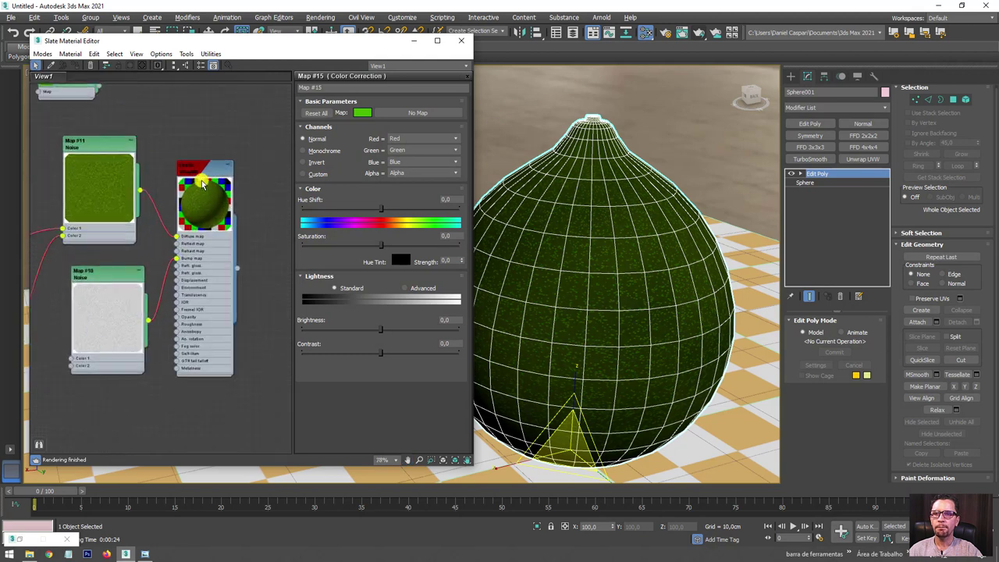
{"action": "double_click", "coordinate": [245, 178]}
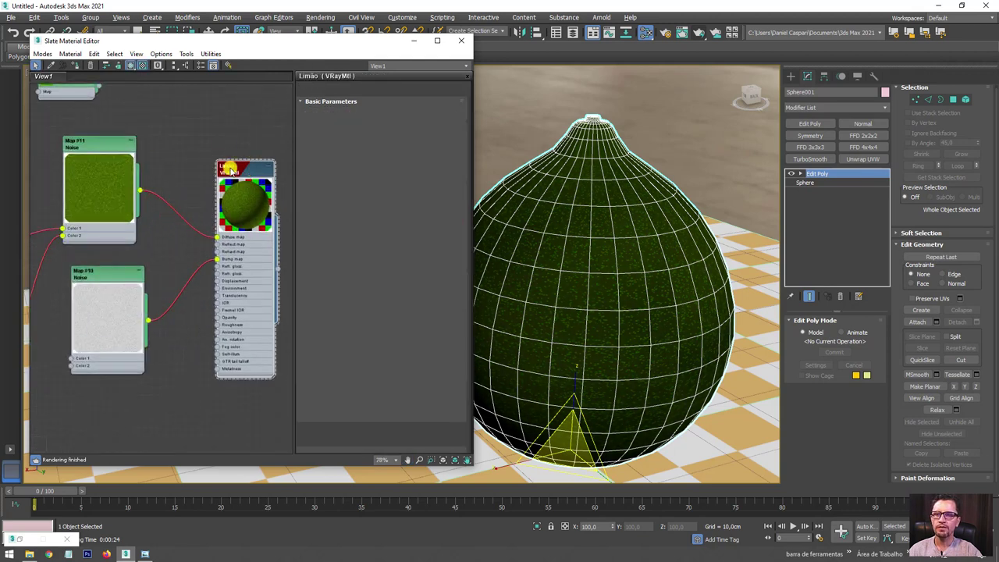
{"action": "left_click", "coordinate": [355, 144]}
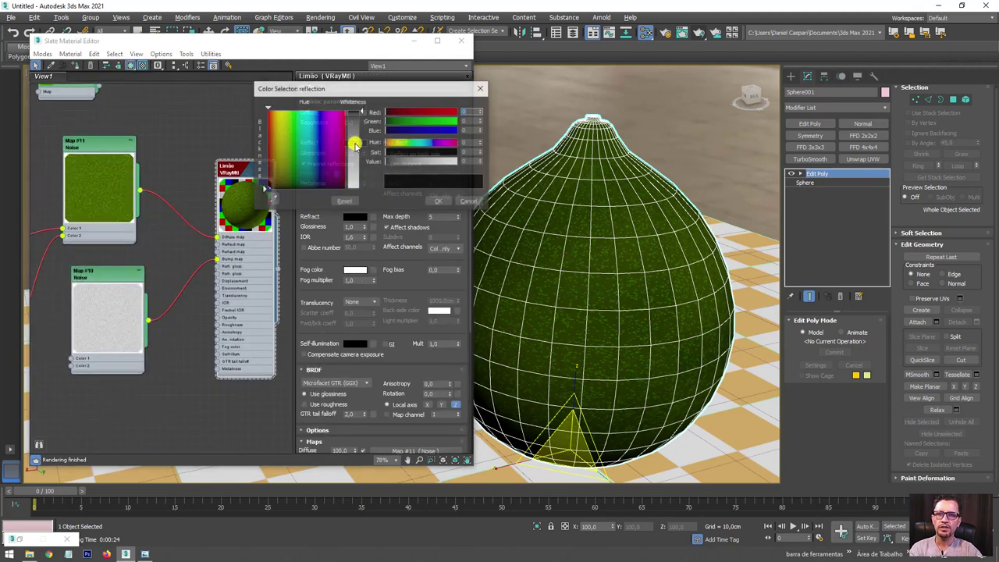
{"action": "mouse_move", "coordinate": [363, 91]}
{"action": "left_mouse_down"}
{"action": "mouse_move", "coordinate": [465, 67]}
{"action": "mouse_move", "coordinate": [458, 128]}
{"action": "left_mouse_up"}
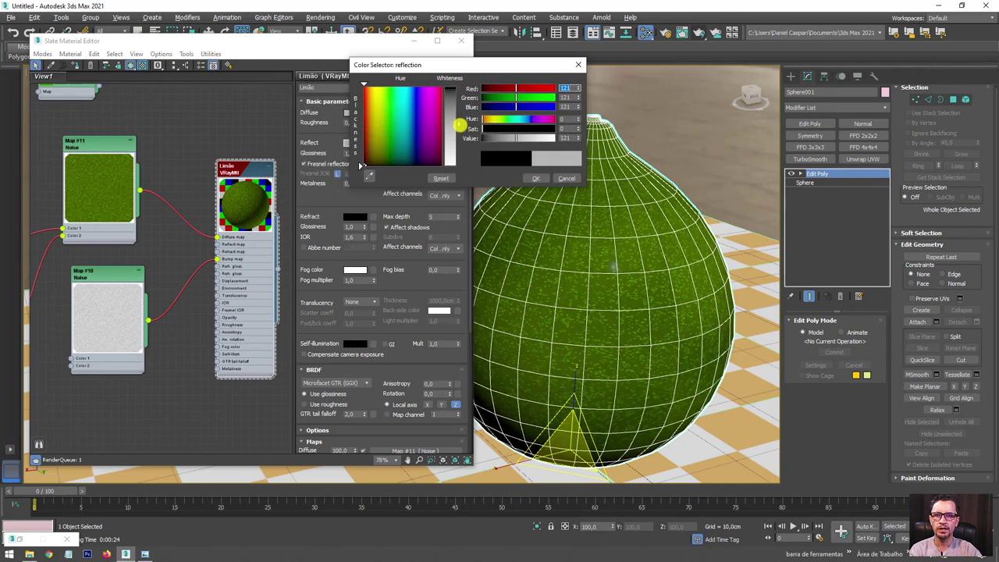
{"action": "left_click", "coordinate": [539, 178]}
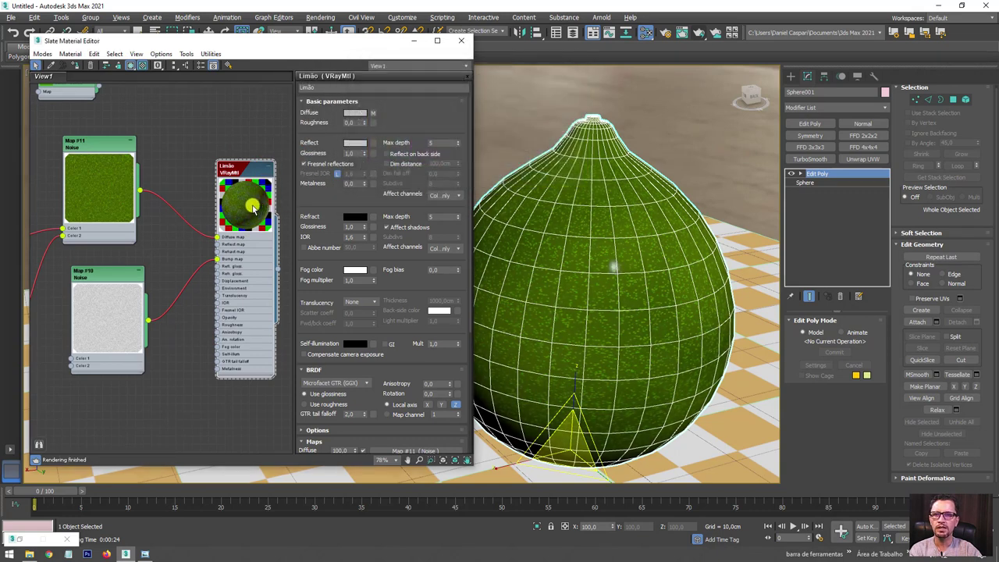
{"action": "scroll", "coordinate": [236, 237], "scroll_direction": "up", "scroll_amount": 5}
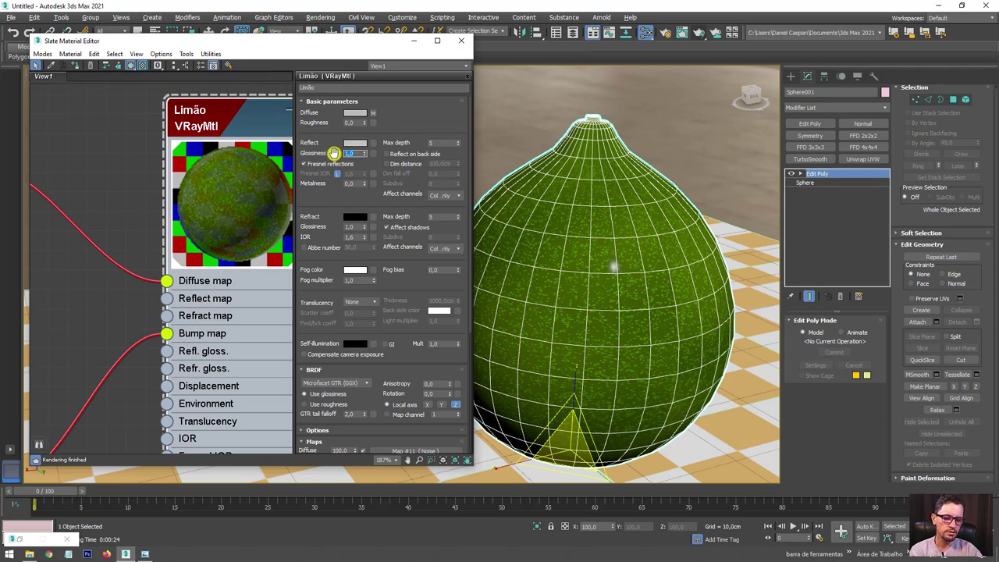
{"action": "left_click", "coordinate": [333, 152]}
{"action": "type", "text": "0,8"}
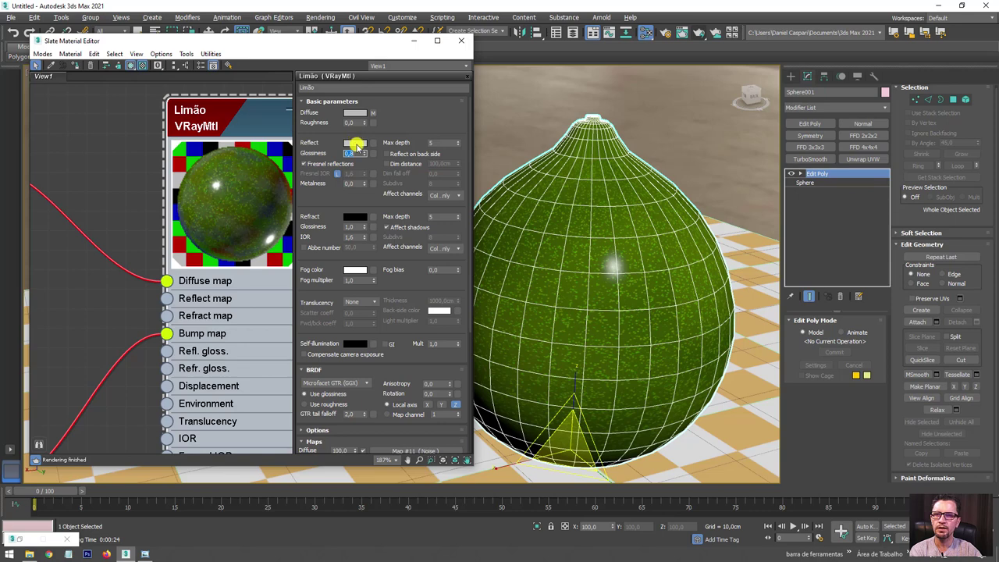
{"action": "left_click", "coordinate": [355, 144]}
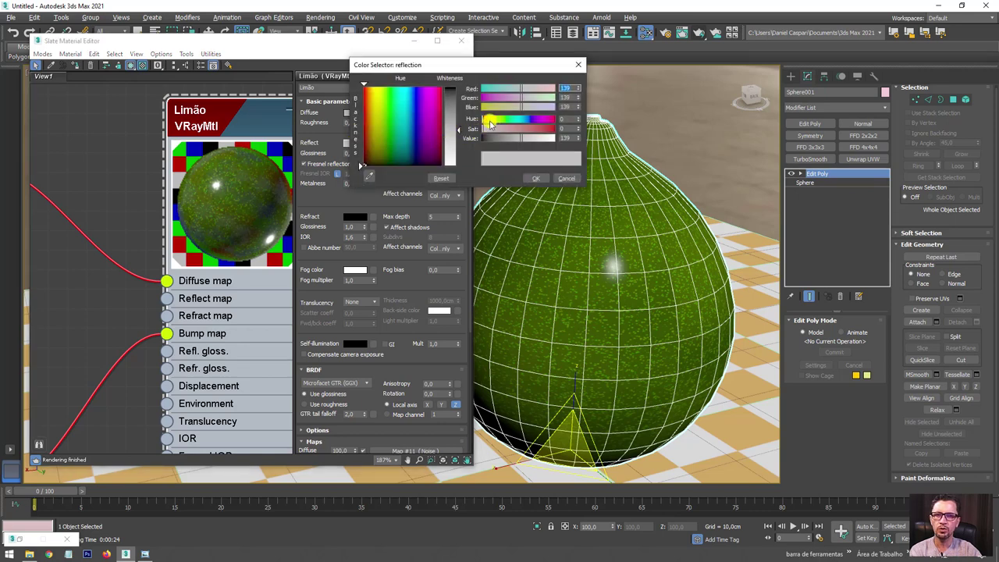
{"action": "mouse_move", "coordinate": [490, 121]}
{"action": "left_mouse_down"}
{"action": "mouse_move", "coordinate": [507, 119]}
{"action": "mouse_move", "coordinate": [504, 131]}
{"action": "left_mouse_up"}
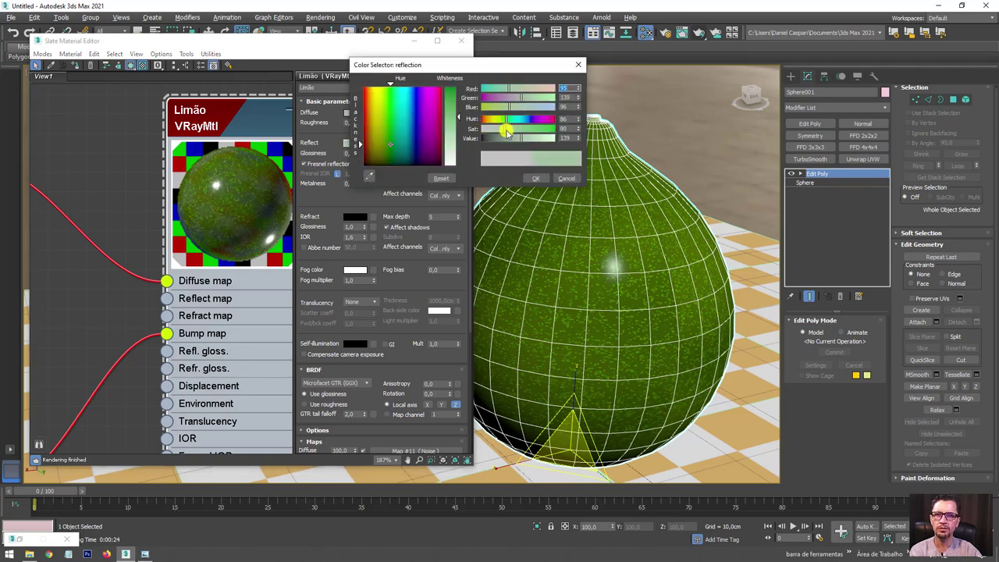
{"action": "left_click", "coordinate": [535, 178]}
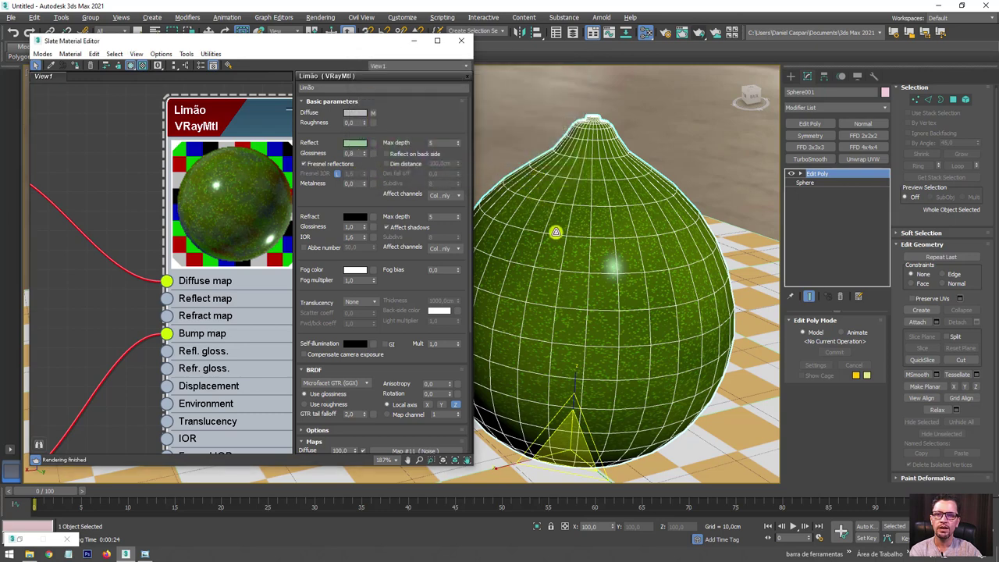
Render the reflective lime in V-Ray and check it against the reference photo.
{"action": "left_click", "coordinate": [700, 33]}
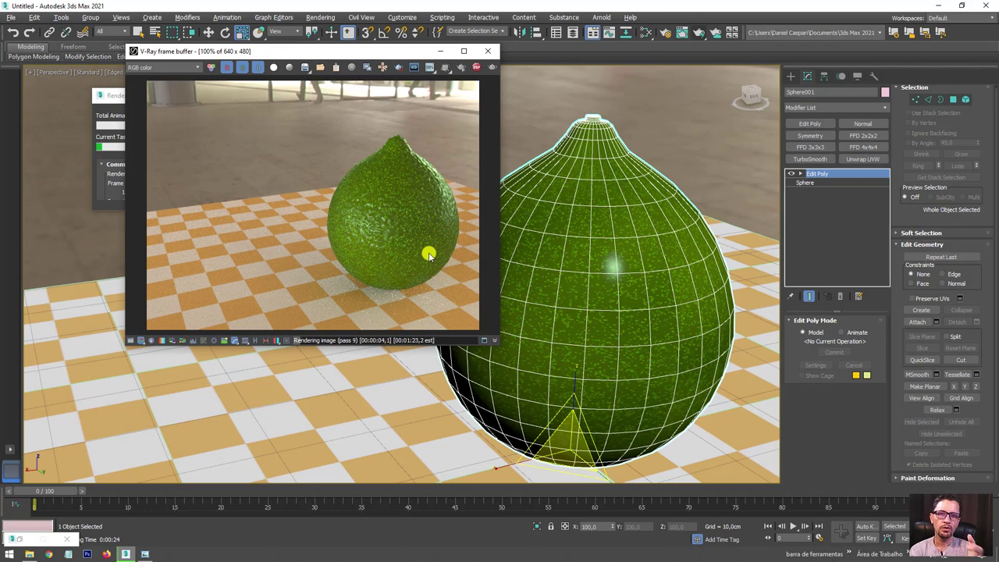
{"action": "left_click", "coordinate": [144, 555]}
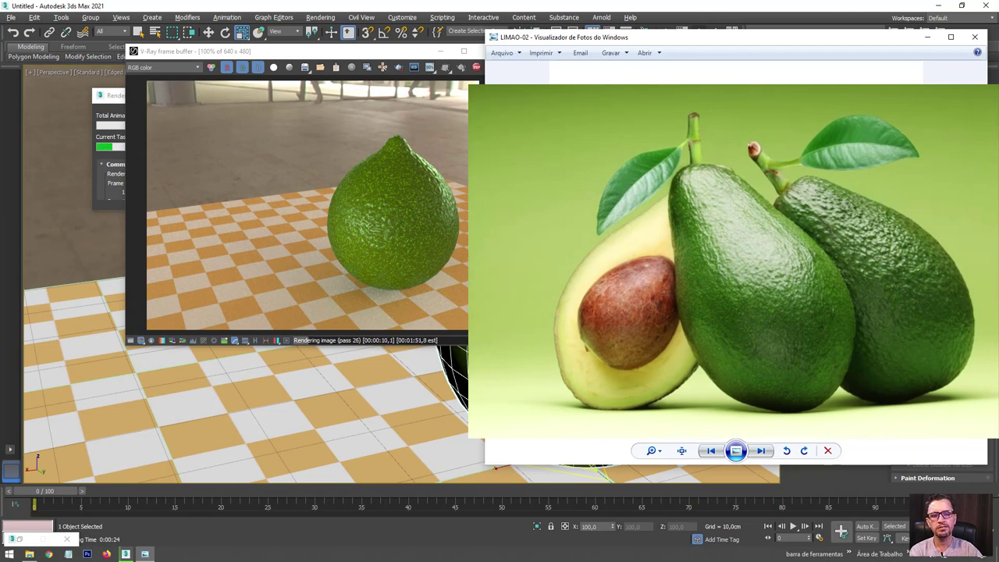
{"action": "left_click", "coordinate": [975, 36]}
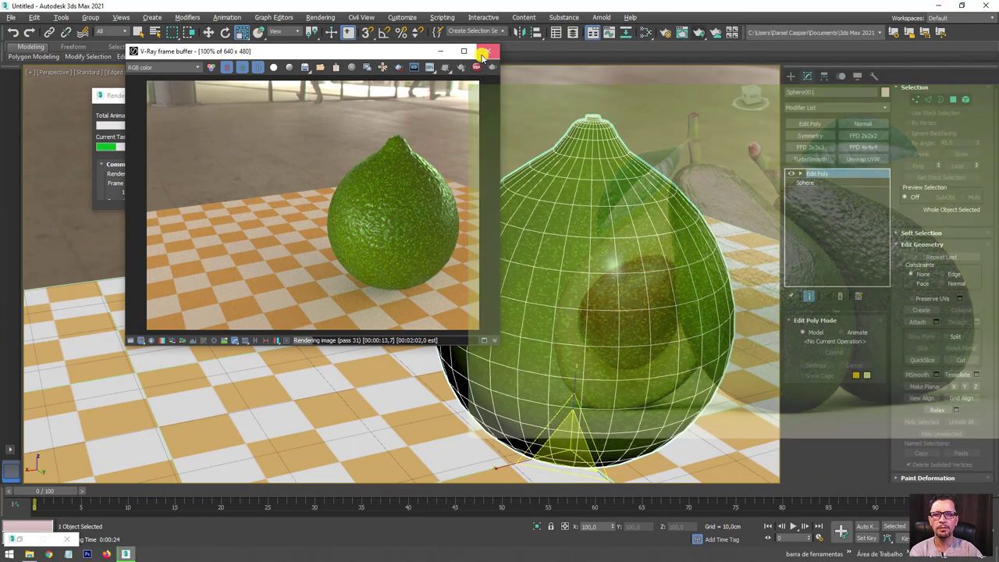
Bring the Cellular maps and their colour-correction nodes into view in the node graph.
{"action": "key", "text": "m"}
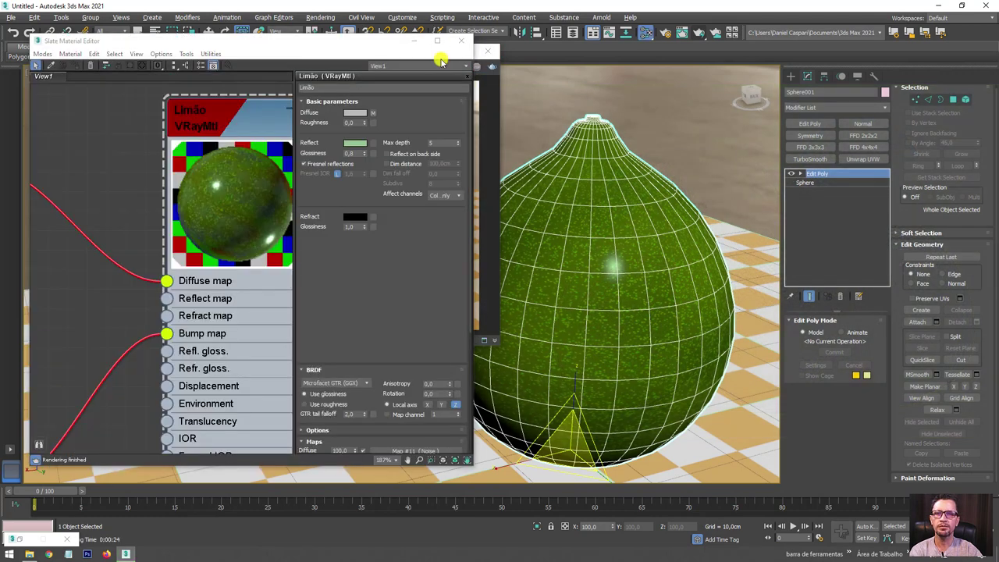
{"action": "middle_click_drag", "start_coordinate": [169, 220], "coordinate": [229, 229]}
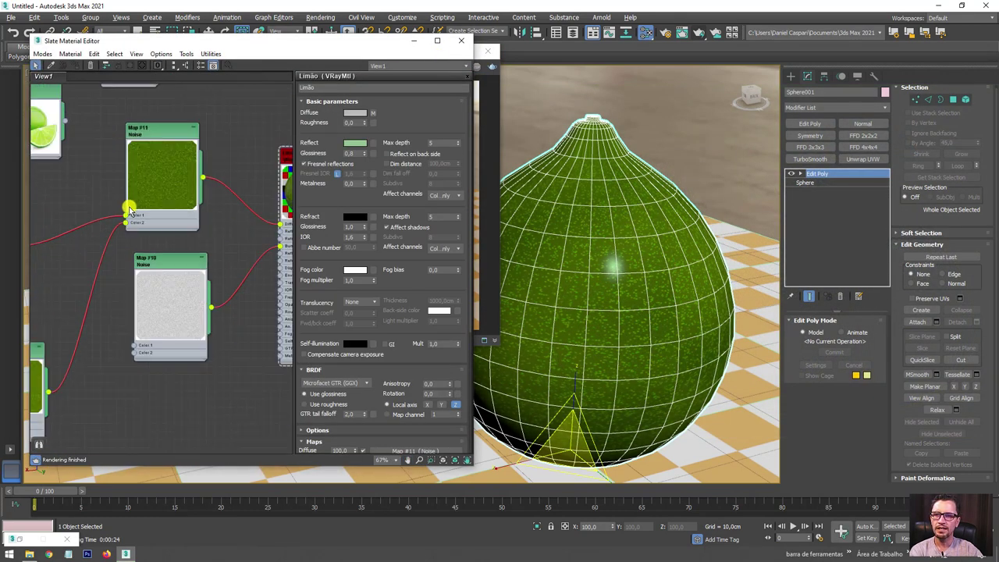
{"action": "scroll", "coordinate": [128, 212], "scroll_direction": "down", "scroll_amount": 3}
{"action": "middle_click_drag", "start_coordinate": [163, 221], "coordinate": [241, 171]}
{"action": "scroll", "coordinate": [203, 151], "scroll_direction": "up", "scroll_amount": 2}
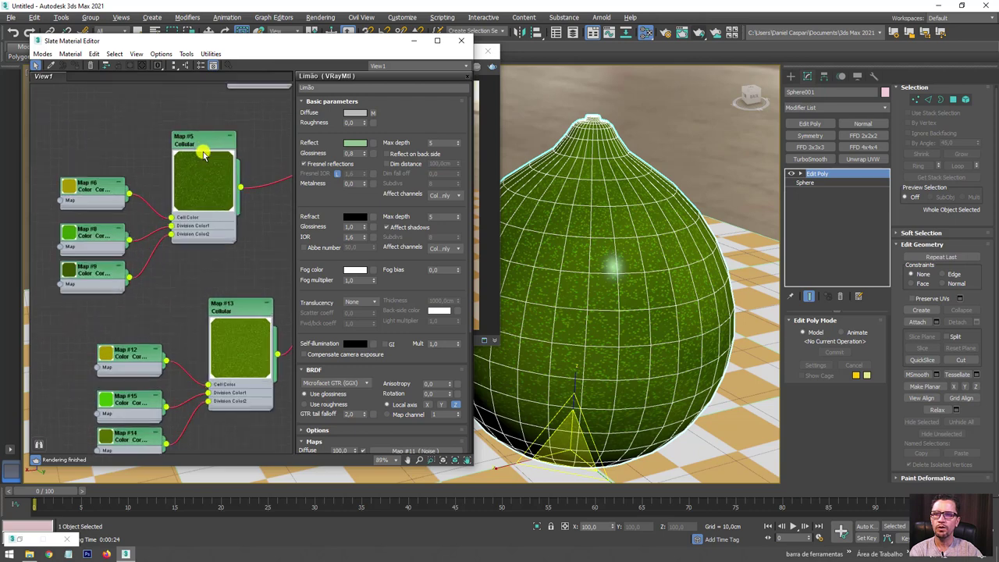
{"action": "scroll", "coordinate": [162, 173], "scroll_direction": "up", "scroll_amount": 1}
{"action": "double_click", "coordinate": [72, 283]}
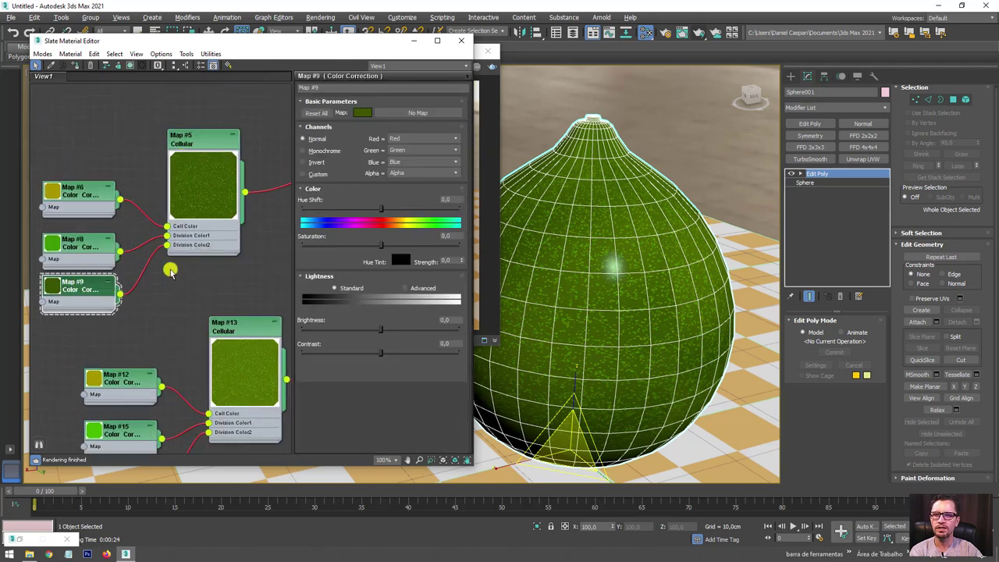
Replace Map #9 with a copy of the green colour node, Map #16.
{"action": "left_click", "coordinate": [96, 247]}
{"action": "left_click", "coordinate": [93, 285]}
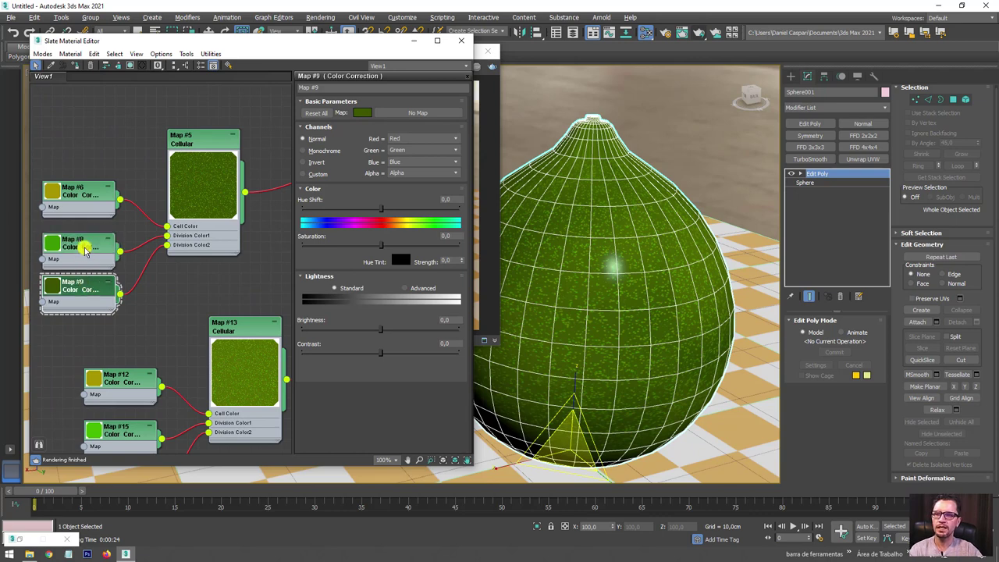
{"action": "mouse_move", "coordinate": [86, 248]}
{"action": "left_mouse_down", "text": "shift"}
{"action": "mouse_move", "coordinate": [88, 291]}
{"action": "mouse_move", "coordinate": [160, 248]}
{"action": "left_mouse_up", "text": "shift"}
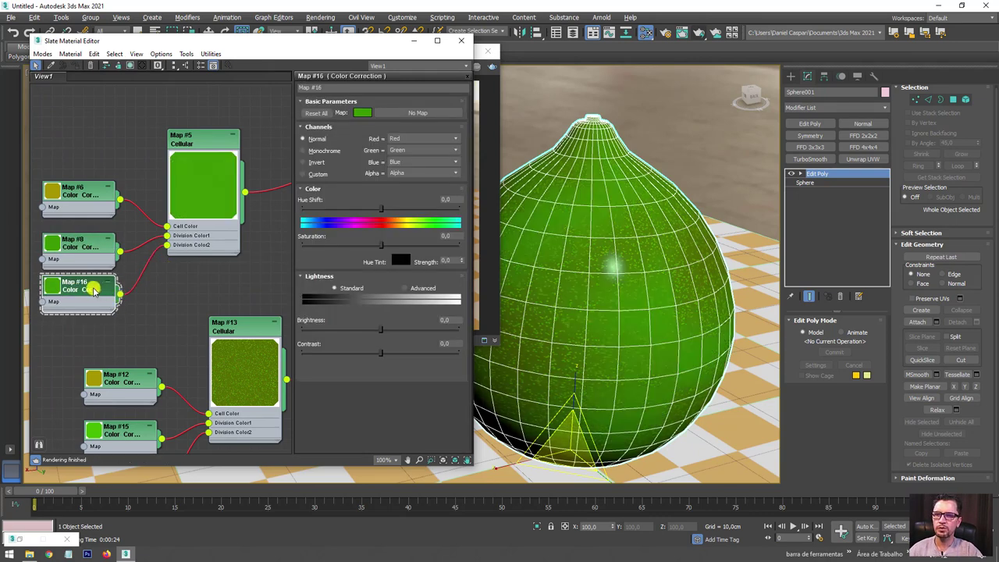
{"action": "left_click", "coordinate": [364, 113]}
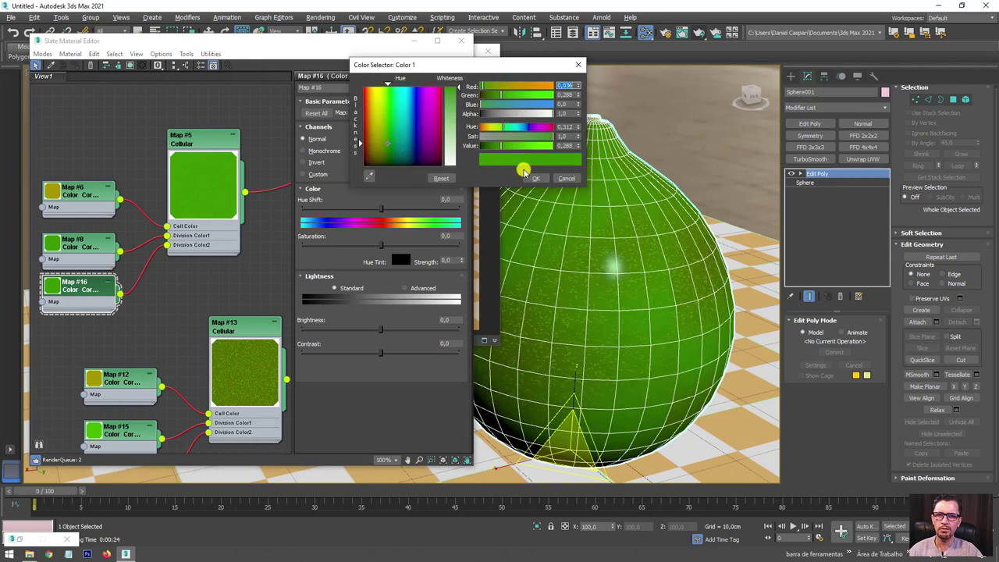
{"action": "left_click", "coordinate": [536, 178]}
Replace Map #14 with a bright green copy, Map #17, wired into Map #13 Cellular.
{"action": "middle_click_drag", "start_coordinate": [204, 351], "coordinate": [239, 175]}
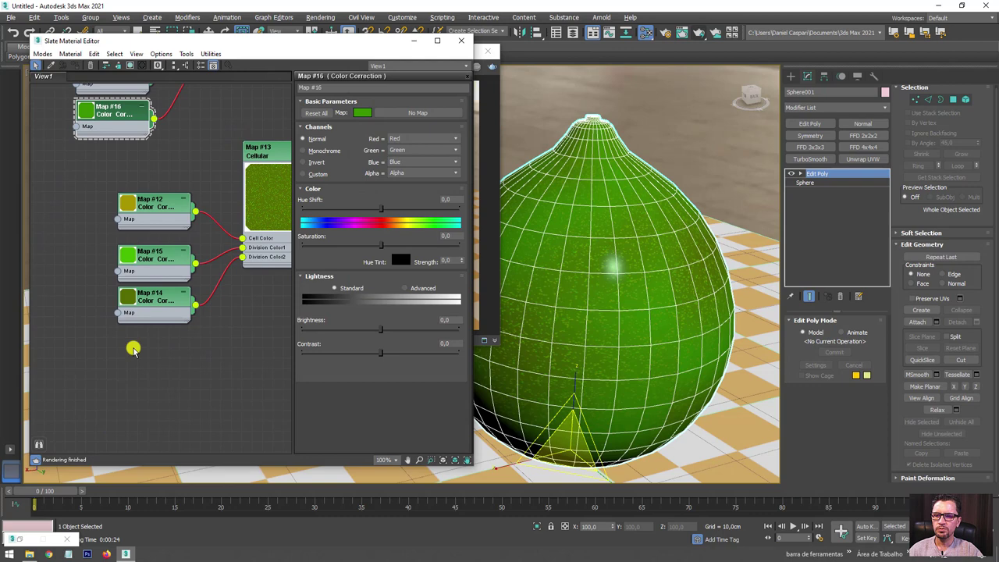
{"action": "left_click", "coordinate": [155, 312]}
{"action": "key", "text": "ctrl+x"}
{"action": "key", "text": "ctrl+v"}
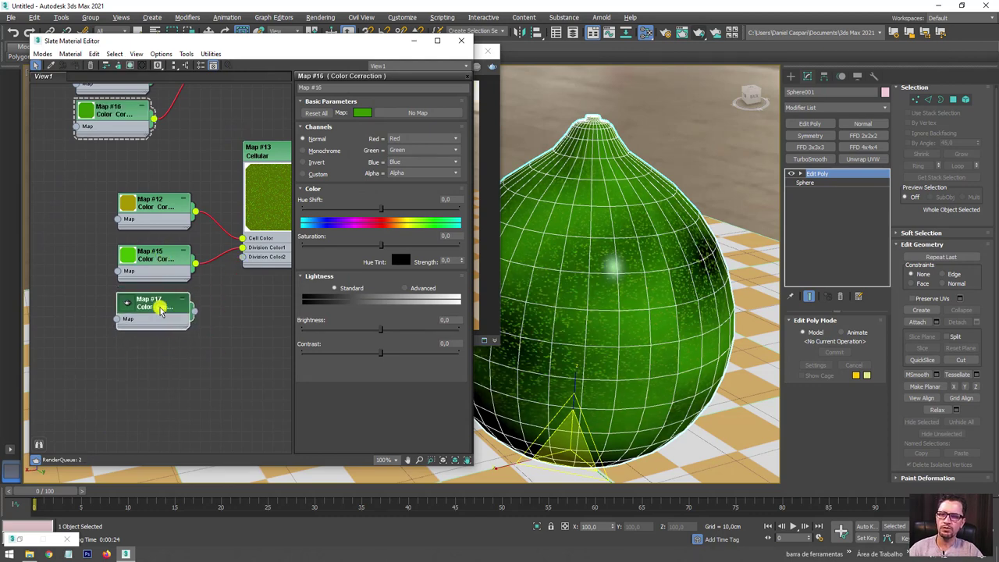
{"action": "left_click_drag", "start_coordinate": [160, 309], "coordinate": [160, 315]}
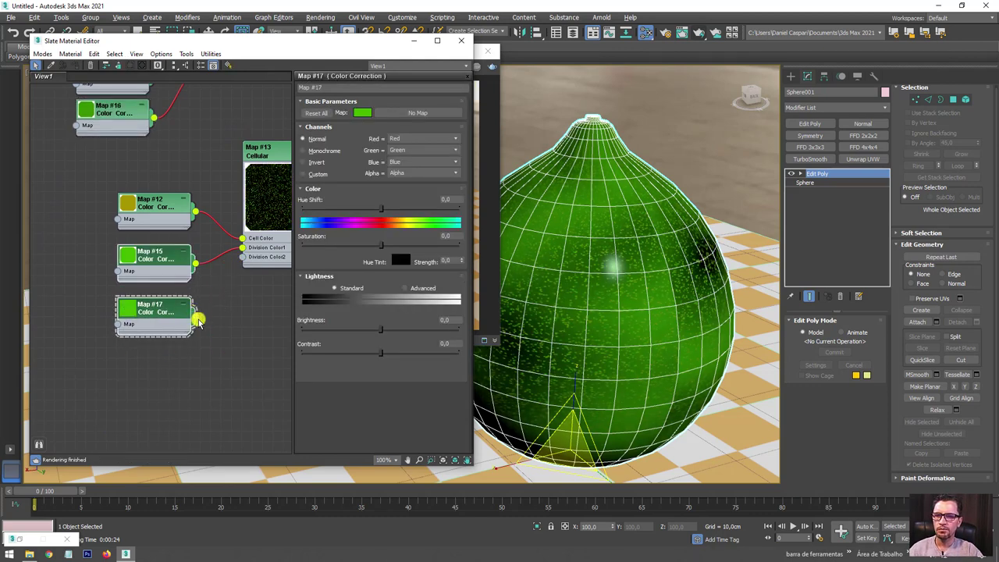
{"action": "left_click_drag", "start_coordinate": [241, 238], "coordinate": [164, 312]}
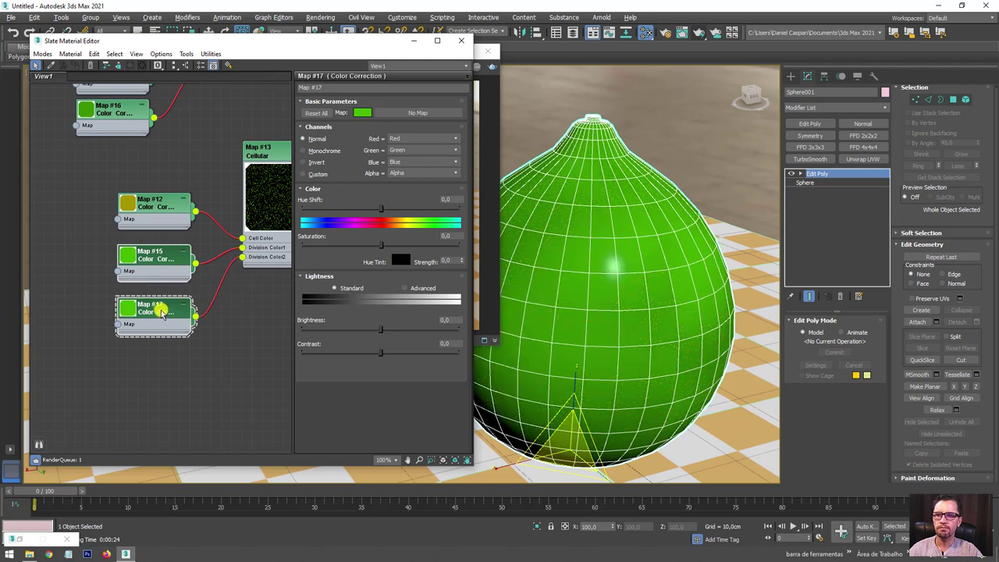
{"action": "left_click", "coordinate": [362, 113]}
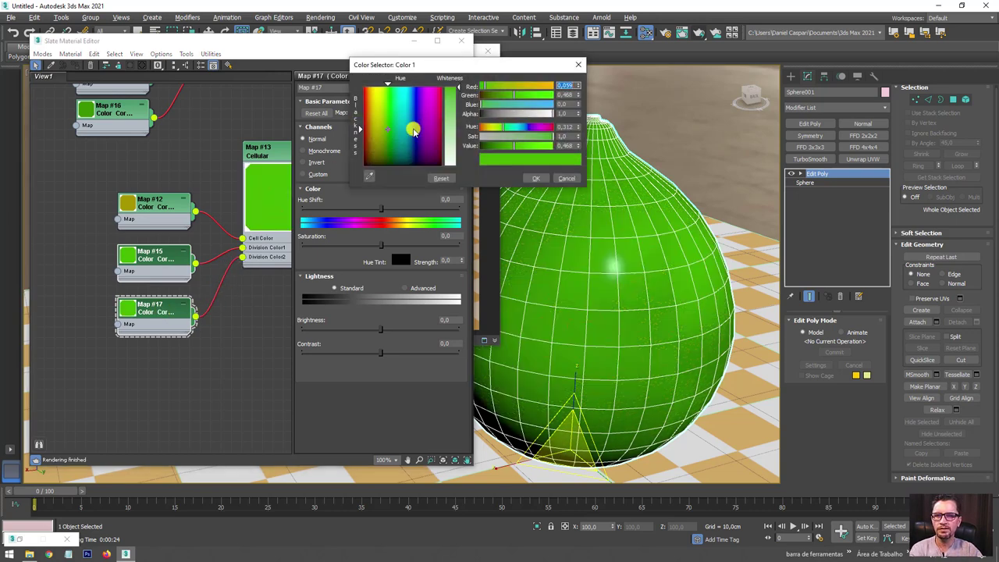
{"action": "left_click_drag", "start_coordinate": [515, 150], "coordinate": [513, 150]}
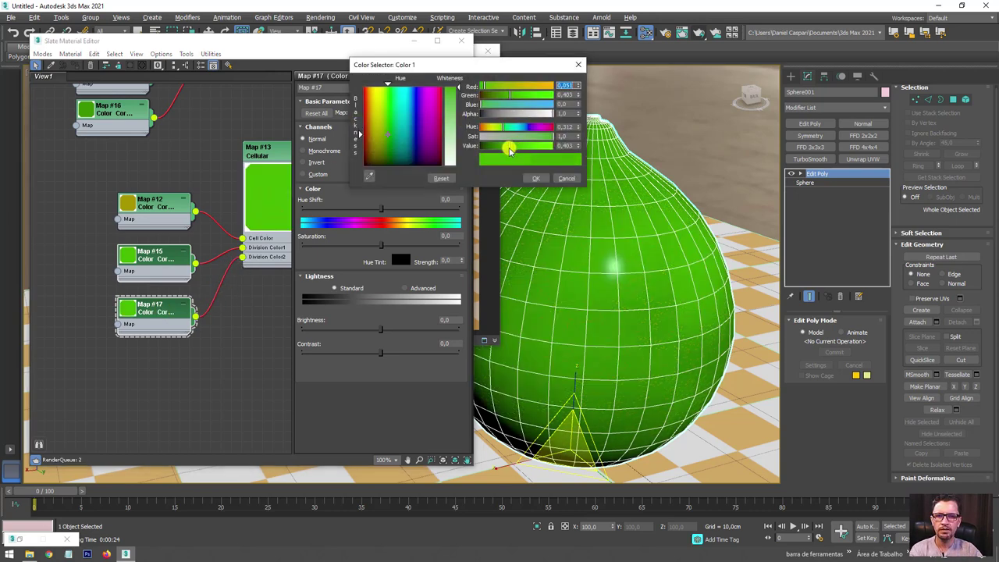
{"action": "left_click", "coordinate": [535, 178]}
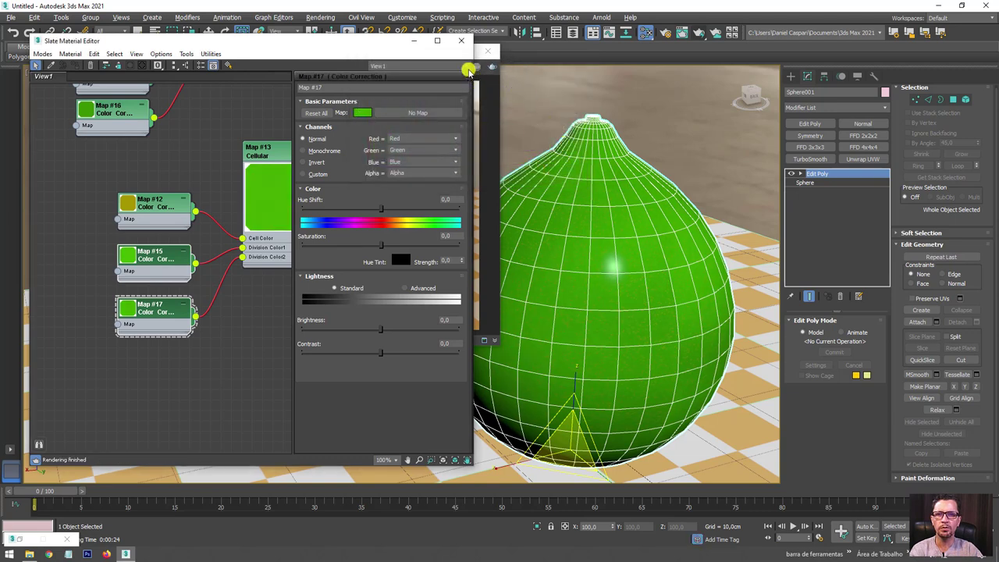
Render the vivid green lime in V-Ray and inspect the frame buffer.
{"action": "left_click", "coordinate": [461, 40]}
{"action": "left_click", "coordinate": [491, 66]}
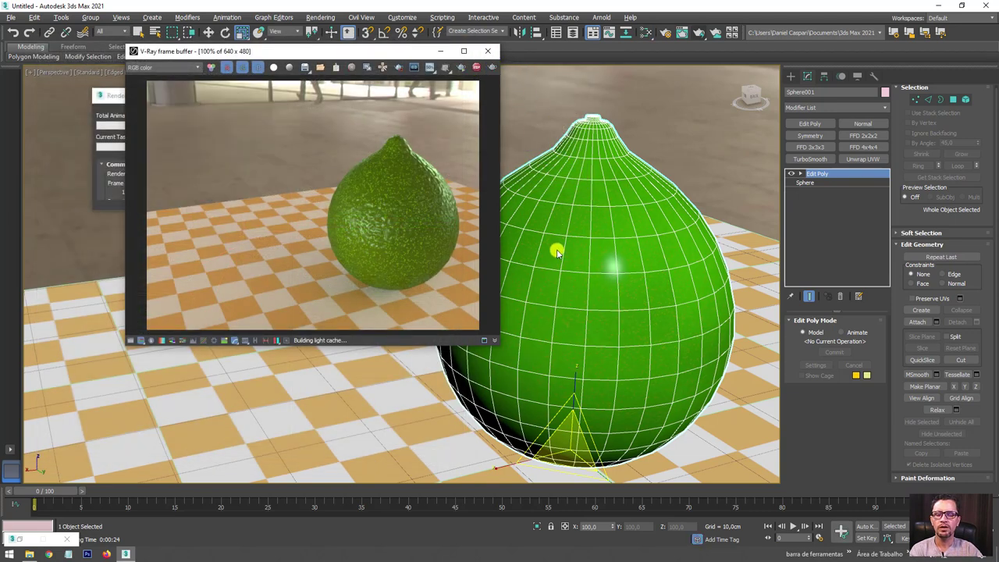
{"action": "scroll", "coordinate": [377, 272], "scroll_direction": "up", "scroll_amount": 2}
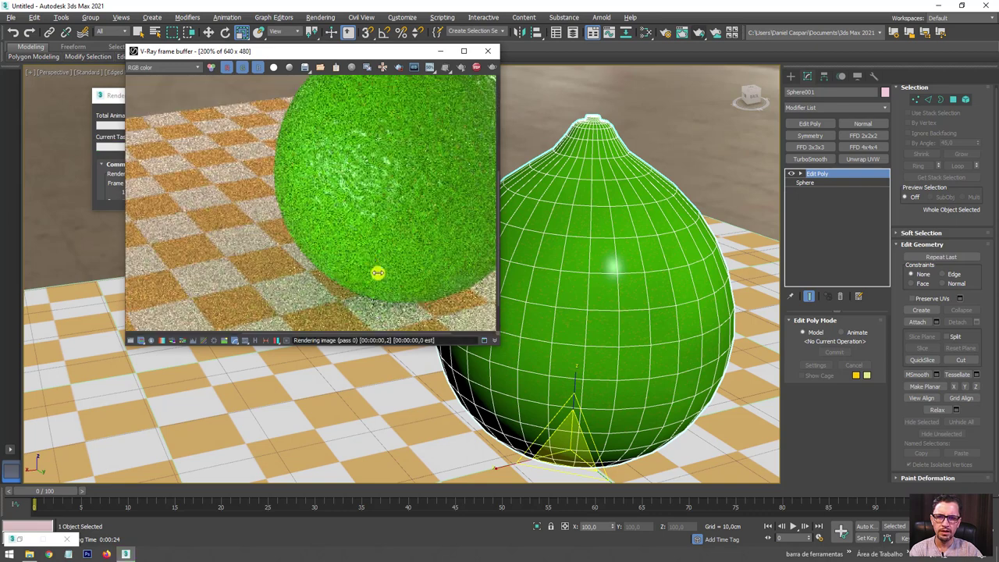
{"action": "scroll", "coordinate": [377, 272], "scroll_direction": "down", "scroll_amount": 2}
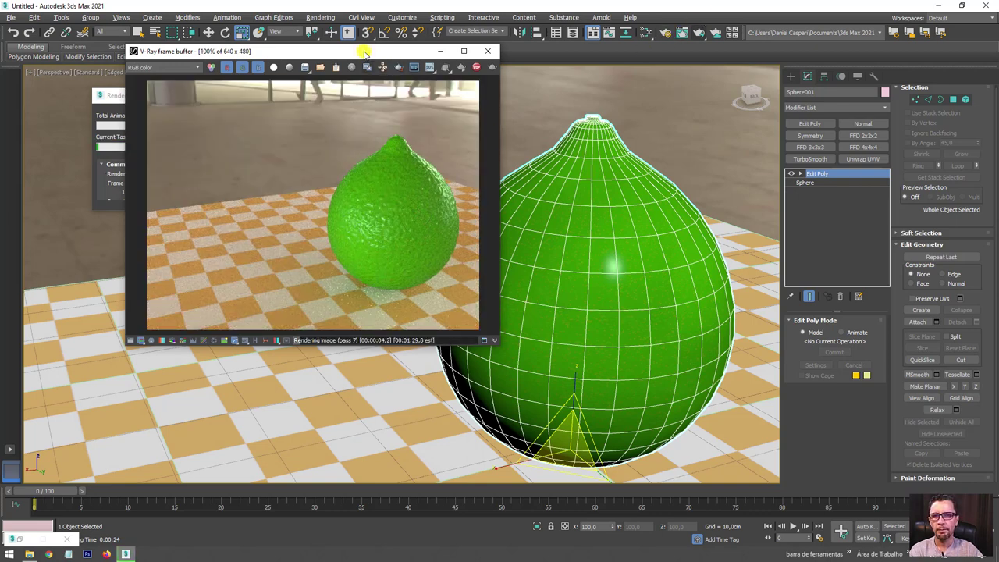
{"action": "left_click_drag", "start_coordinate": [367, 51], "coordinate": [457, 56]}
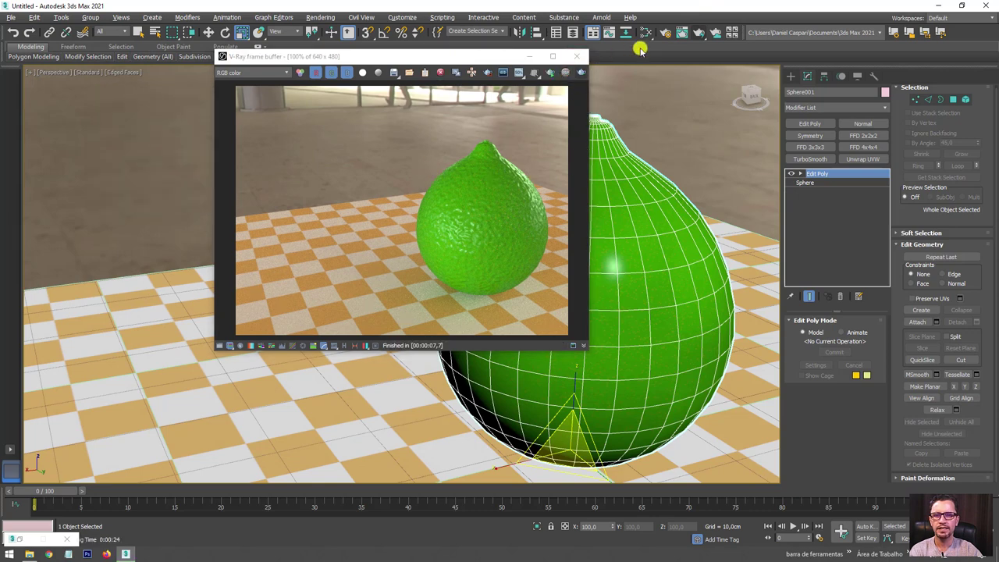
{"action": "left_click", "coordinate": [575, 56]}
{"action": "left_click", "coordinate": [646, 32]}
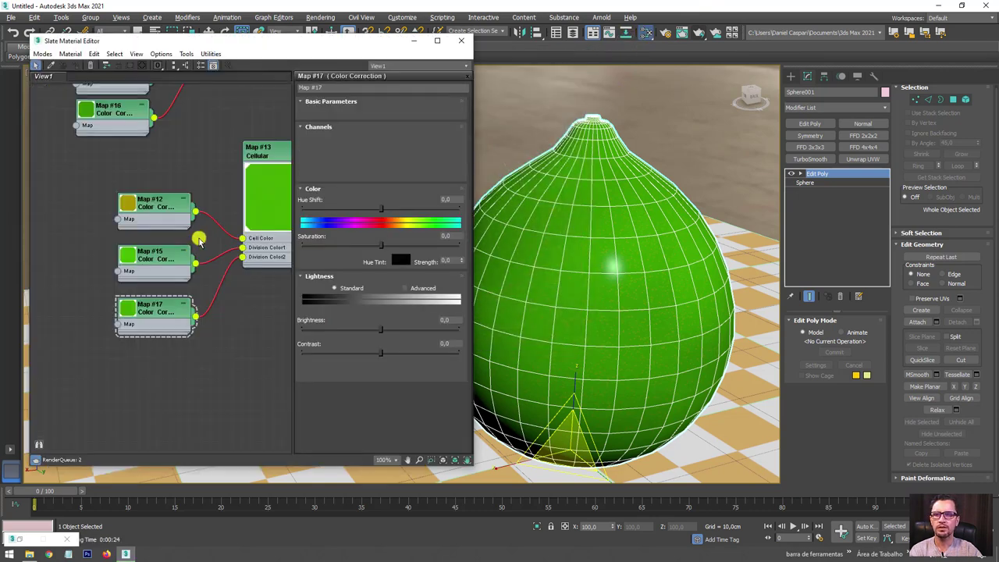
Swap the Map #11 Noise colours so Map #13 feeds Color #1 and Map #5 Color #2.
{"action": "scroll", "coordinate": [223, 249], "scroll_direction": "down", "scroll_amount": 2}
{"action": "middle_click_drag", "start_coordinate": [179, 179], "coordinate": [240, 153]}
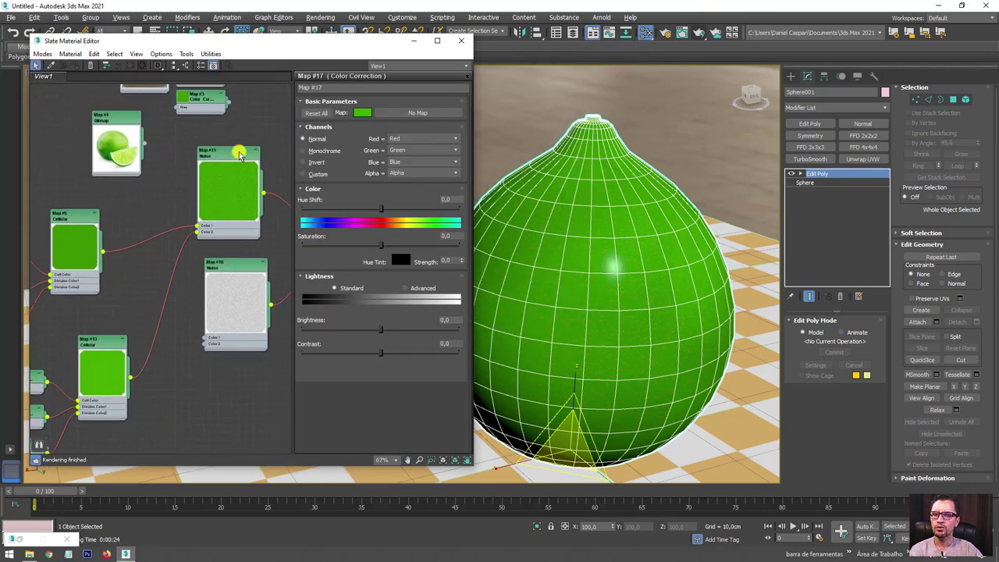
{"action": "left_click_drag", "start_coordinate": [227, 156], "coordinate": [234, 156]}
{"action": "right_click", "coordinate": [234, 156]}
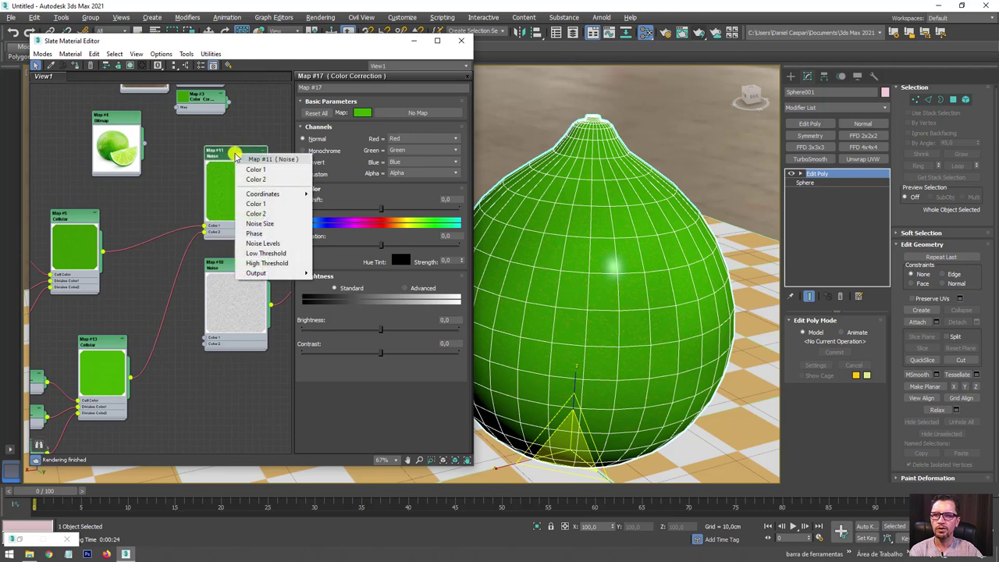
{"action": "left_click", "coordinate": [220, 155]}
{"action": "double_click", "coordinate": [220, 155]}
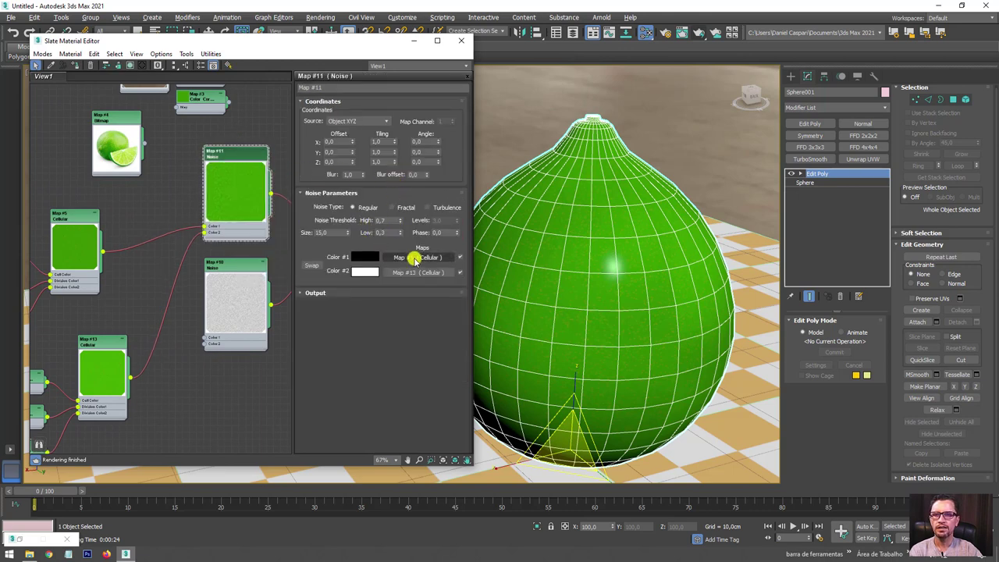
{"action": "left_click", "coordinate": [311, 266]}
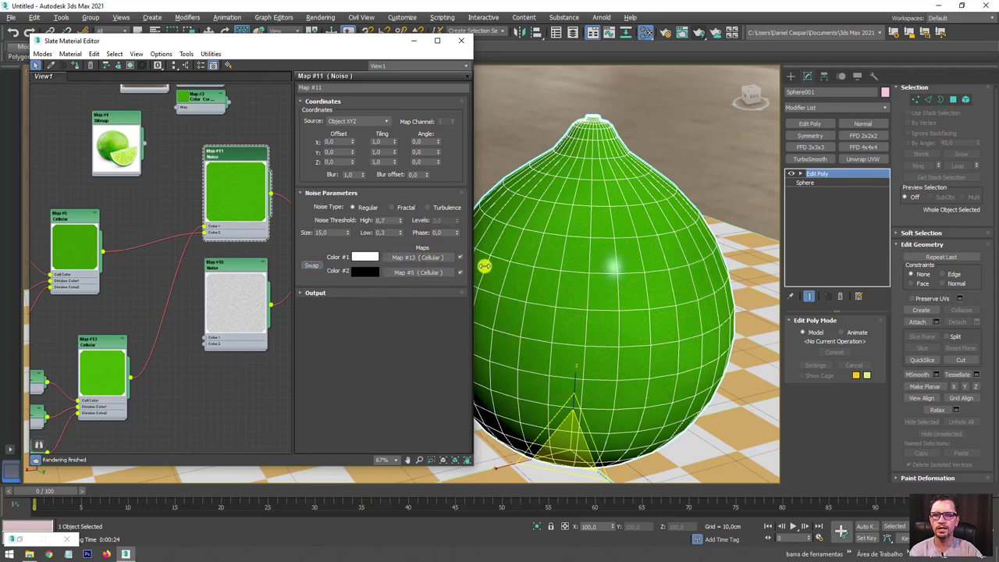
Re-render the lime in V-Ray to check the swapped noise colours.
{"action": "left_click", "coordinate": [696, 30]}
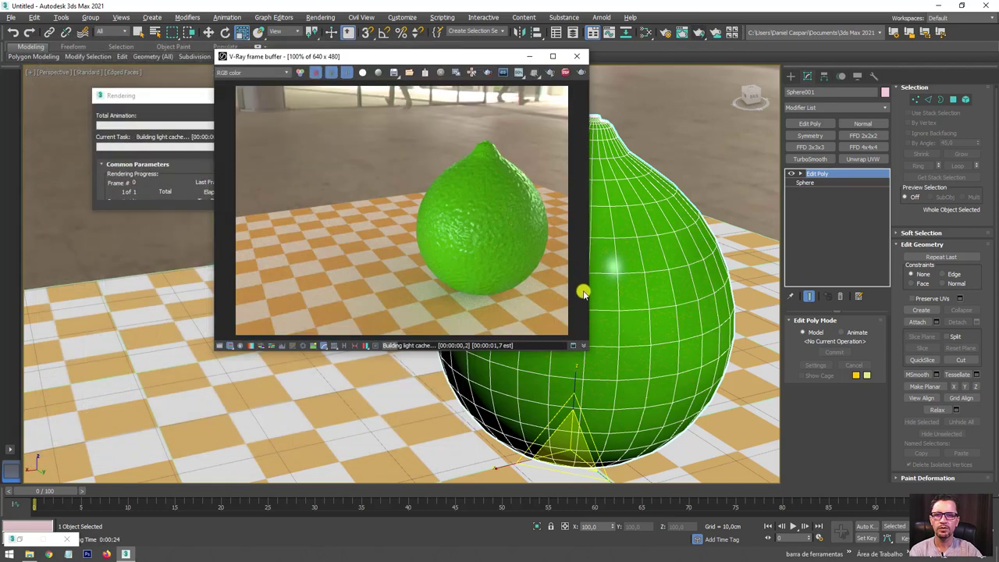
{"action": "scroll", "coordinate": [479, 201], "scroll_direction": "up", "scroll_amount": 2}
{"action": "scroll", "coordinate": [383, 163], "scroll_direction": "up", "scroll_amount": 2}
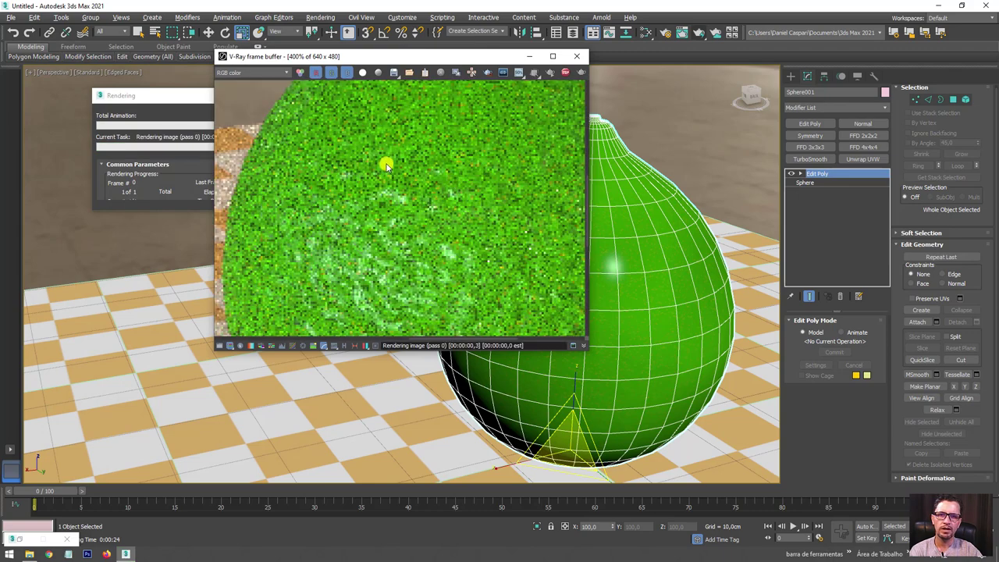
{"action": "scroll", "coordinate": [367, 176], "scroll_direction": "down", "scroll_amount": 2}
{"action": "scroll", "coordinate": [367, 176], "scroll_direction": "down", "scroll_amount": 1}
{"action": "scroll", "coordinate": [439, 176], "scroll_direction": "up", "scroll_amount": 2}
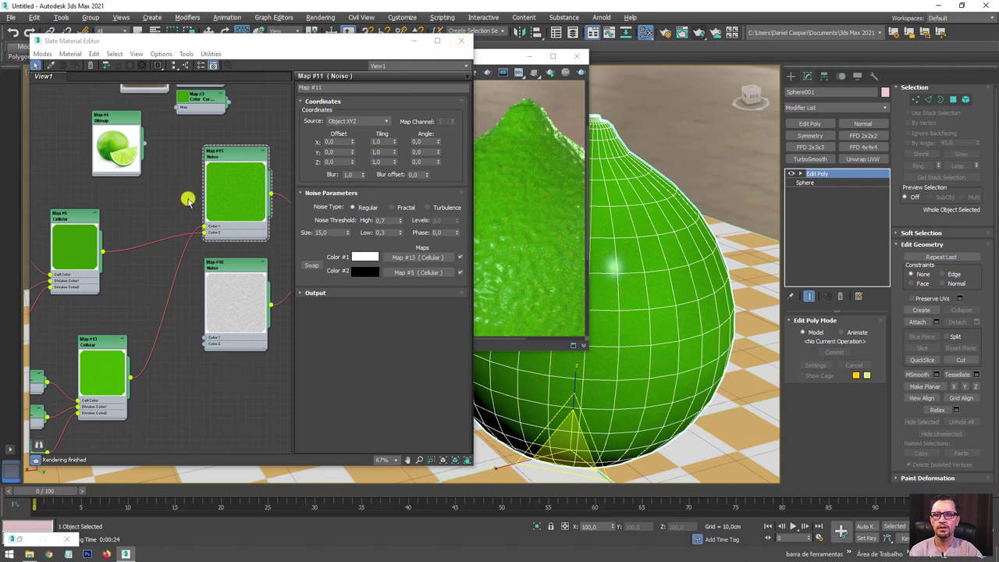
Rearrange the node graph to bring the Map #16 colour correction node and lime bitmap into view.
{"action": "scroll", "coordinate": [187, 196], "scroll_direction": "down", "scroll_amount": 3}
{"action": "middle_click_drag", "start_coordinate": [185, 212], "coordinate": [223, 167]}
{"action": "scroll", "coordinate": [222, 270], "scroll_direction": "up", "scroll_amount": 1}
{"action": "scroll", "coordinate": [222, 270], "scroll_direction": "up", "scroll_amount": 2}
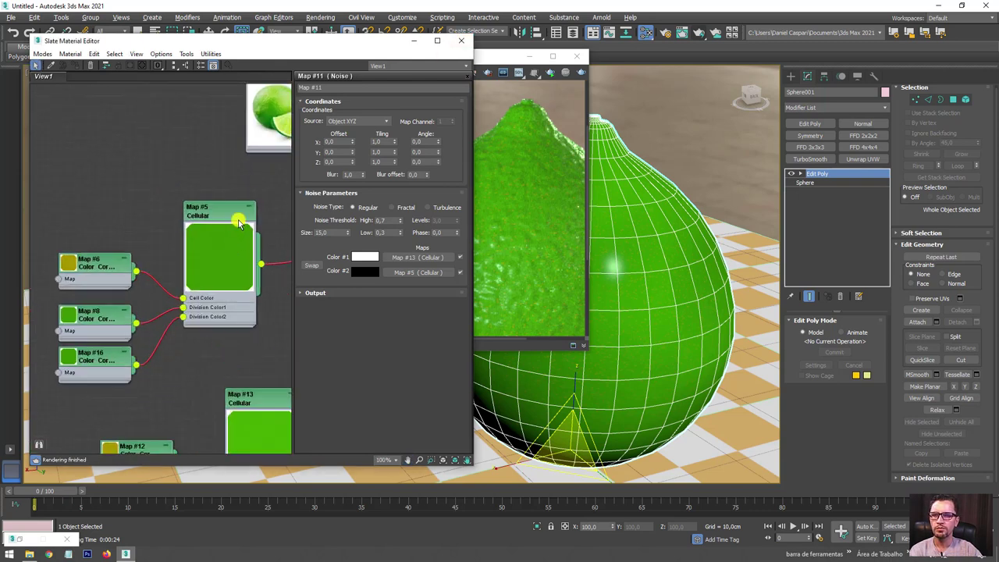
{"action": "scroll", "coordinate": [185, 256], "scroll_direction": "up", "scroll_amount": 2}
{"action": "scroll", "coordinate": [185, 257], "scroll_direction": "up", "scroll_amount": 1}
{"action": "middle_click_drag", "start_coordinate": [63, 324], "coordinate": [148, 298]}
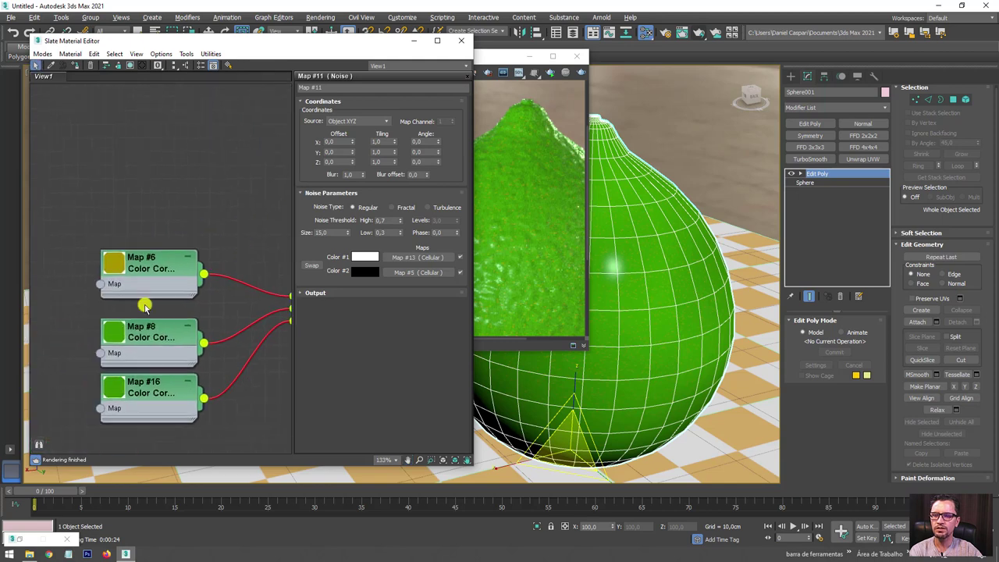
{"action": "scroll", "coordinate": [67, 288], "scroll_direction": "down", "scroll_amount": 2}
{"action": "scroll", "coordinate": [147, 163], "scroll_direction": "down", "scroll_amount": 1}
{"action": "middle_click_drag", "start_coordinate": [148, 163], "coordinate": [277, 174]}
{"action": "scroll", "coordinate": [277, 175], "scroll_direction": "up", "scroll_amount": 1}
{"action": "mouse_move", "coordinate": [277, 175]}
{"action": "left_mouse_down"}
{"action": "mouse_move", "coordinate": [199, 196]}
{"action": "mouse_move", "coordinate": [110, 194]}
{"action": "left_mouse_up"}
{"action": "middle_click_drag", "start_coordinate": [95, 402], "coordinate": [143, 291]}
Set Map #16's colour to the lime photo's deep green using the eyedropper.
{"action": "left_click", "coordinate": [143, 291]}
{"action": "double_click", "coordinate": [143, 291]}
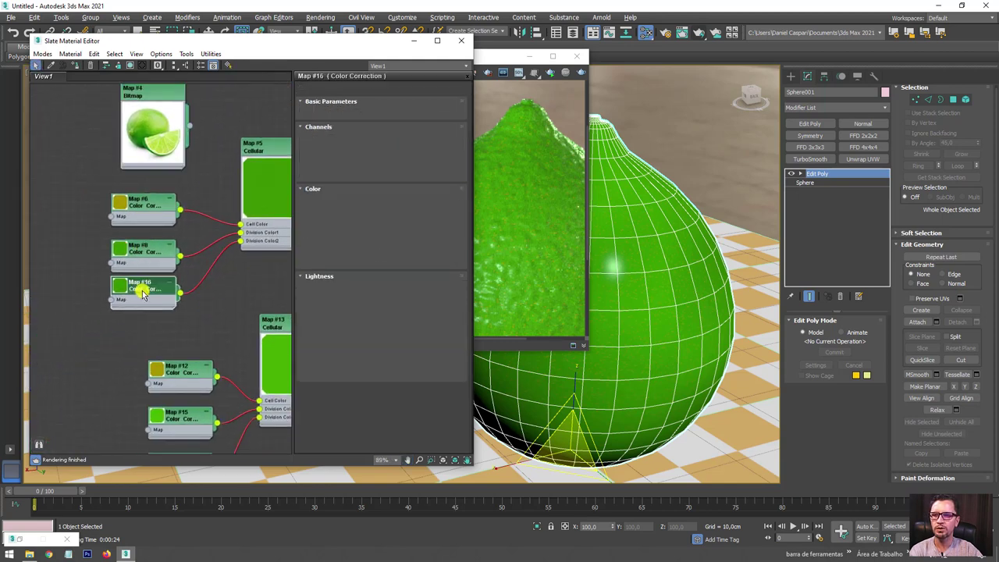
{"action": "left_click", "coordinate": [337, 140]}
{"action": "left_click", "coordinate": [363, 113]}
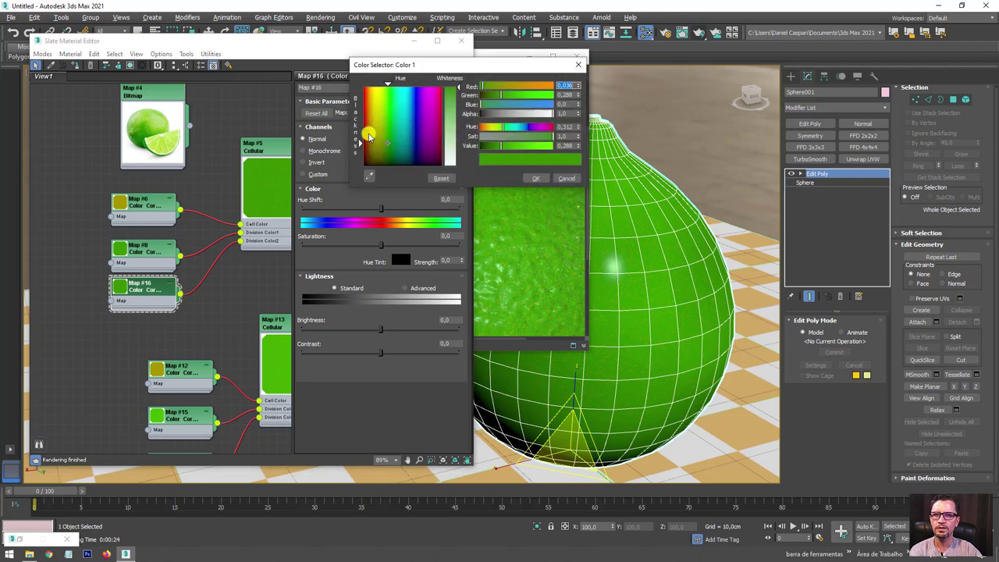
{"action": "left_click", "coordinate": [369, 176]}
{"action": "left_click", "coordinate": [144, 136]}
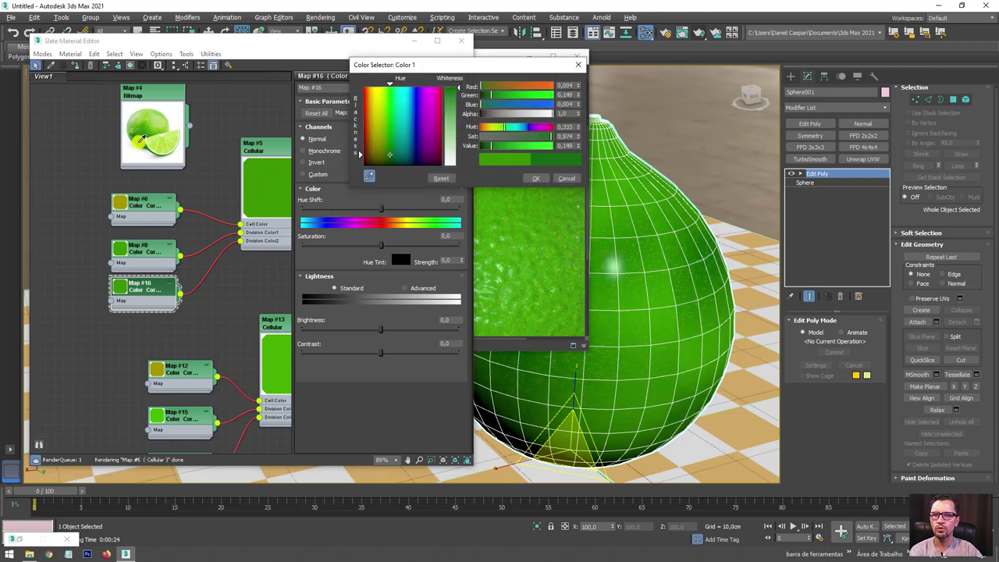
{"action": "left_click", "coordinate": [533, 178]}
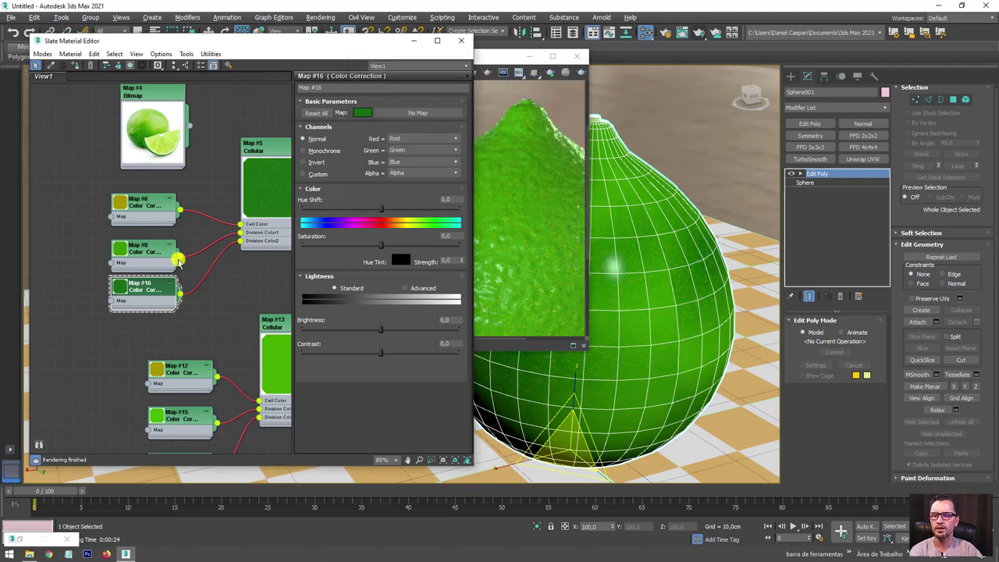
Lighten Map #17's green swatch and render the lime again.
{"action": "scroll", "coordinate": [148, 376], "scroll_direction": "down", "scroll_amount": 2}
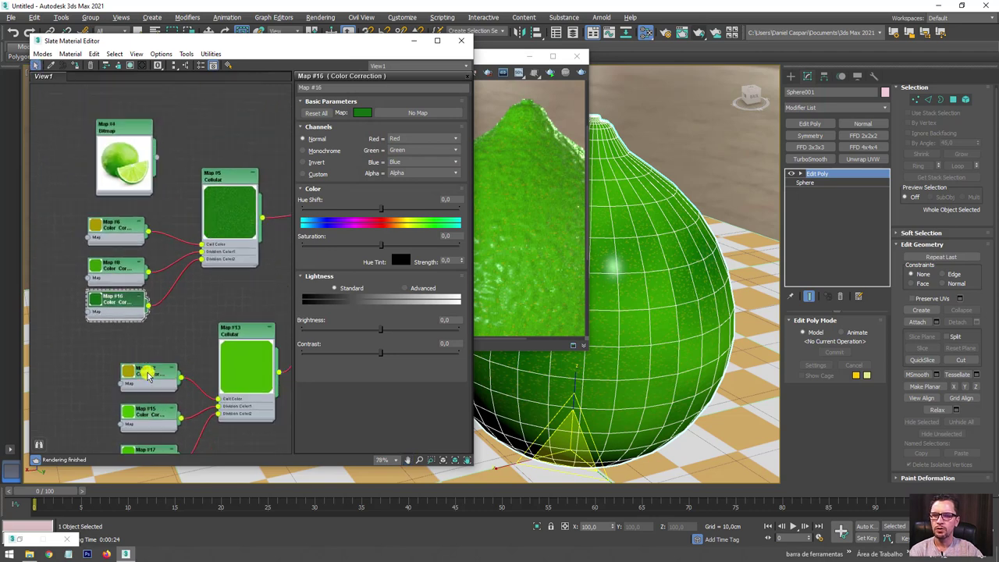
{"action": "scroll", "coordinate": [148, 375], "scroll_direction": "down", "scroll_amount": 3}
{"action": "left_click_drag", "start_coordinate": [165, 400], "coordinate": [179, 316]}
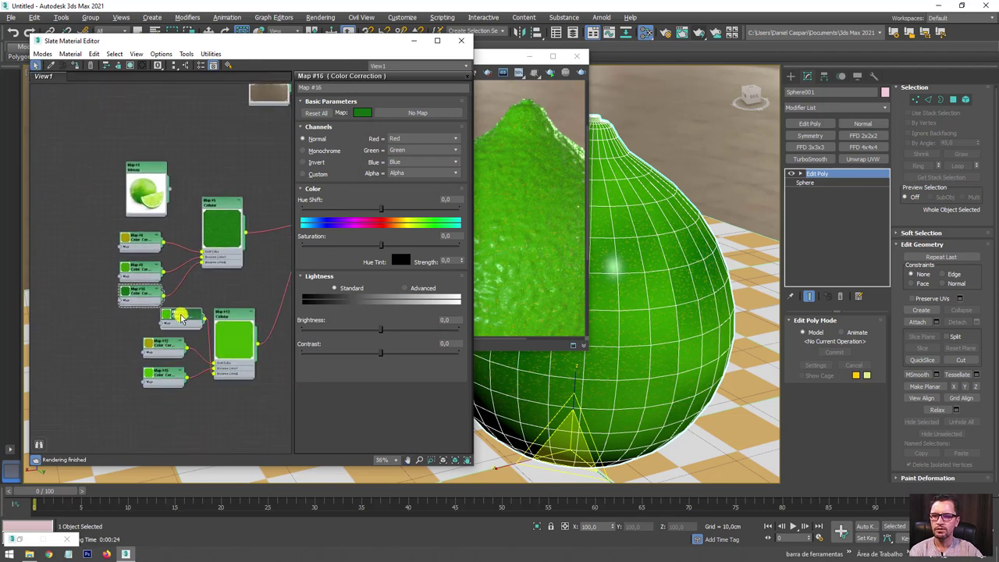
{"action": "double_click", "coordinate": [179, 315]}
{"action": "left_click", "coordinate": [362, 112]}
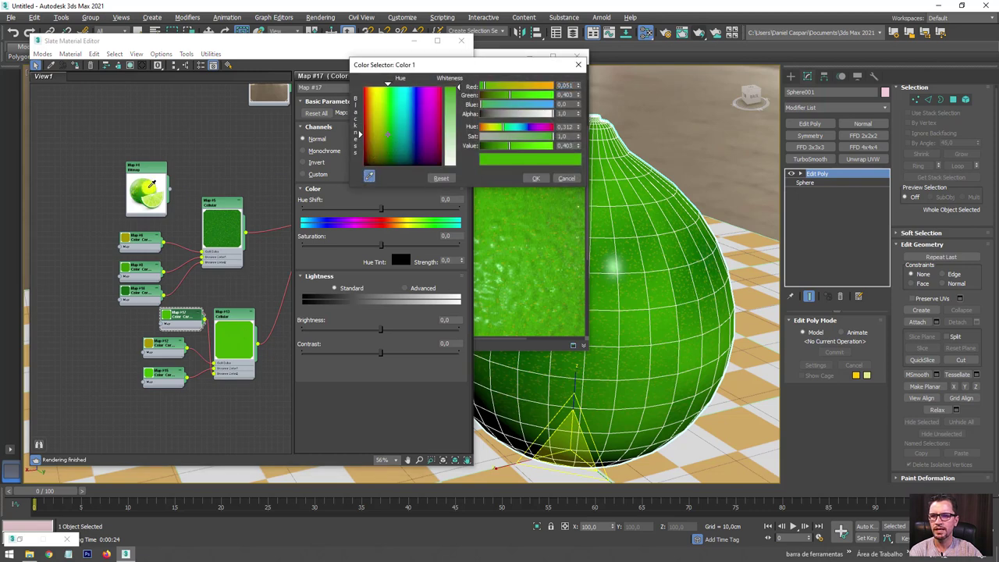
{"action": "left_click", "coordinate": [531, 178]}
{"action": "left_click", "coordinate": [578, 70]}
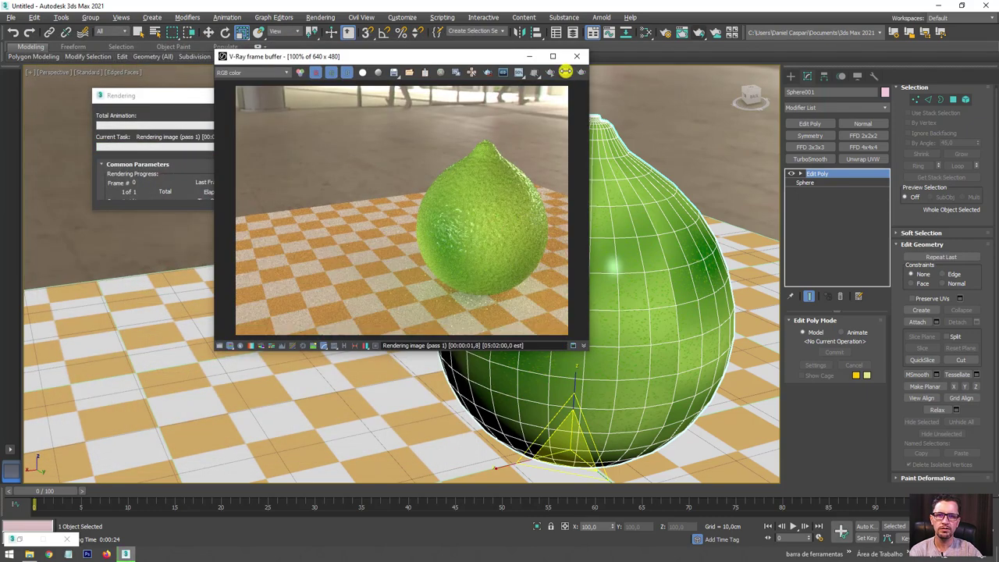
Set the Map #11 Noise thresholds to Low 0.1 and High 0.9, then re-render the lime.
{"action": "key", "text": "m"}
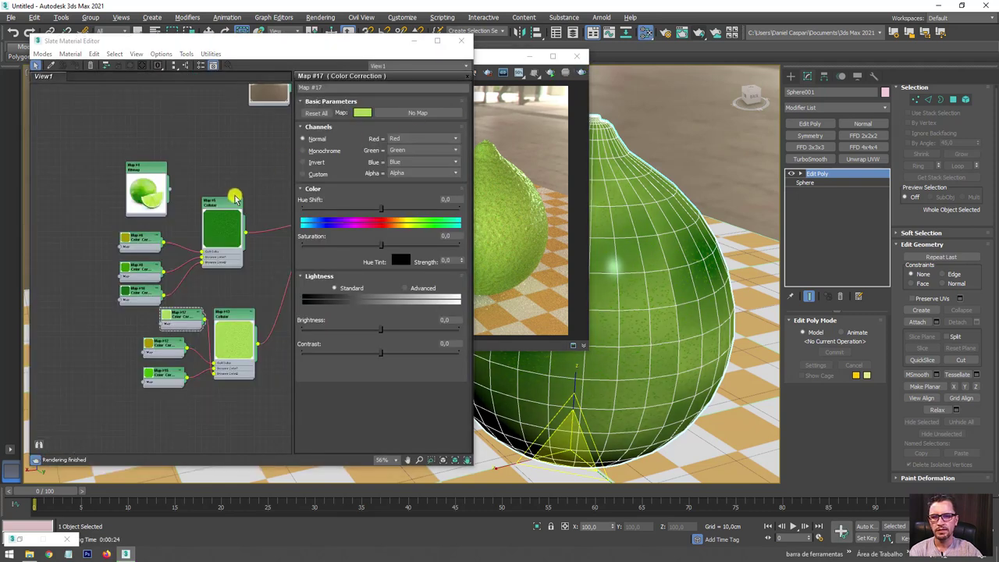
{"action": "mouse_move", "coordinate": [234, 197]}
{"action": "middle_mouse_down"}
{"action": "mouse_move", "coordinate": [161, 196]}
{"action": "mouse_move", "coordinate": [140, 257]}
{"action": "middle_mouse_up"}
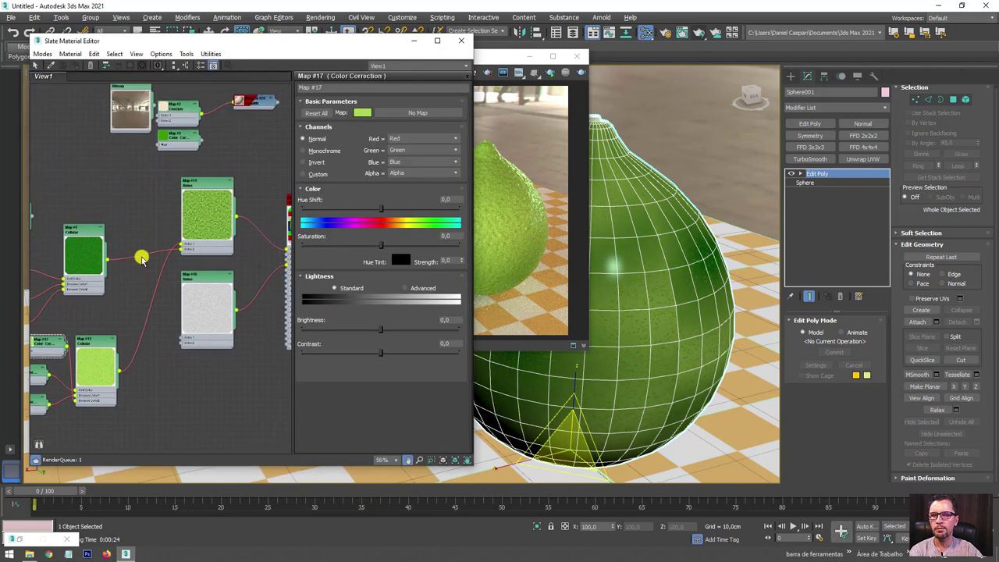
{"action": "left_click_drag", "start_coordinate": [202, 184], "coordinate": [202, 176]}
{"action": "double_click", "coordinate": [202, 177]}
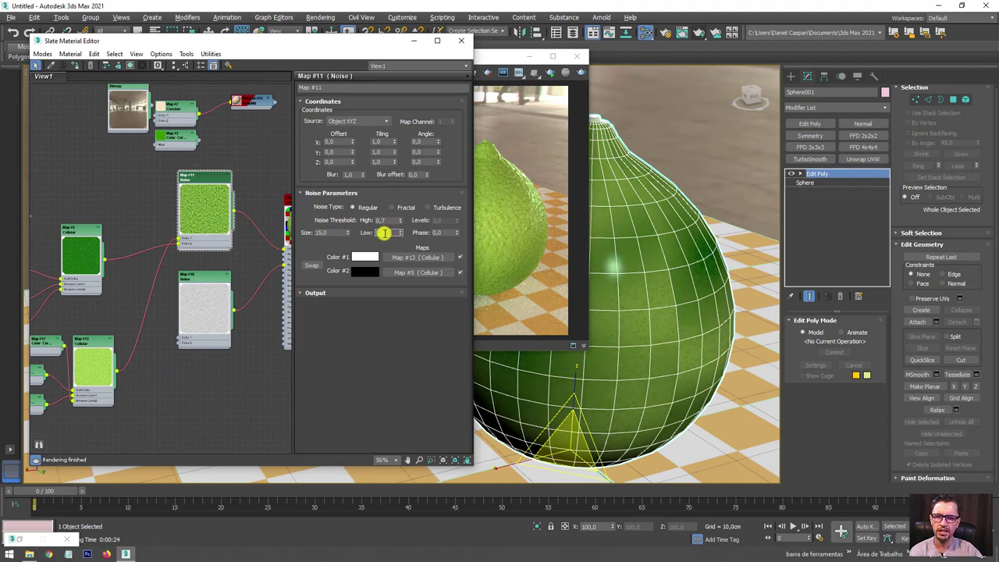
{"action": "left_click", "coordinate": [382, 221]}
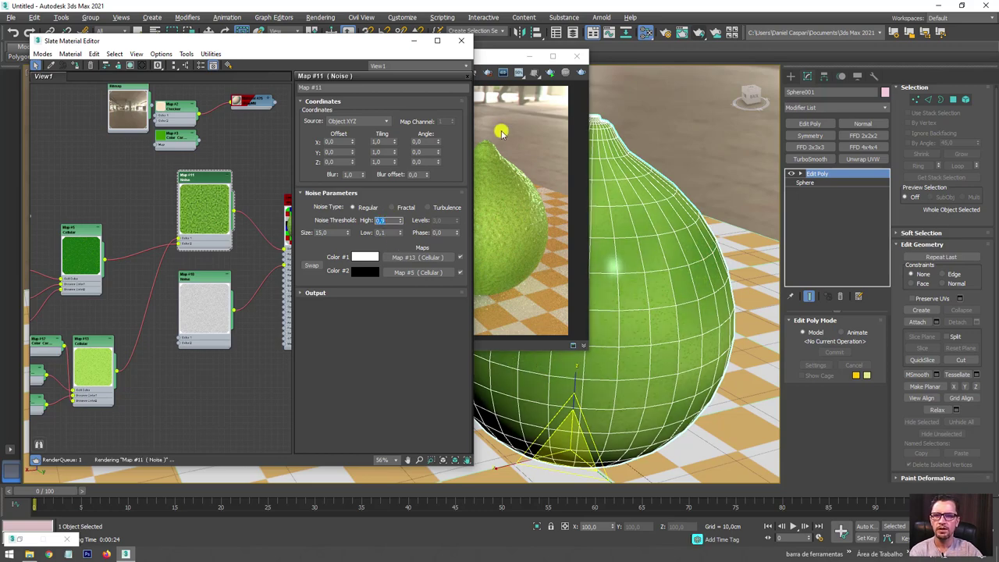
{"action": "left_click", "coordinate": [550, 72]}
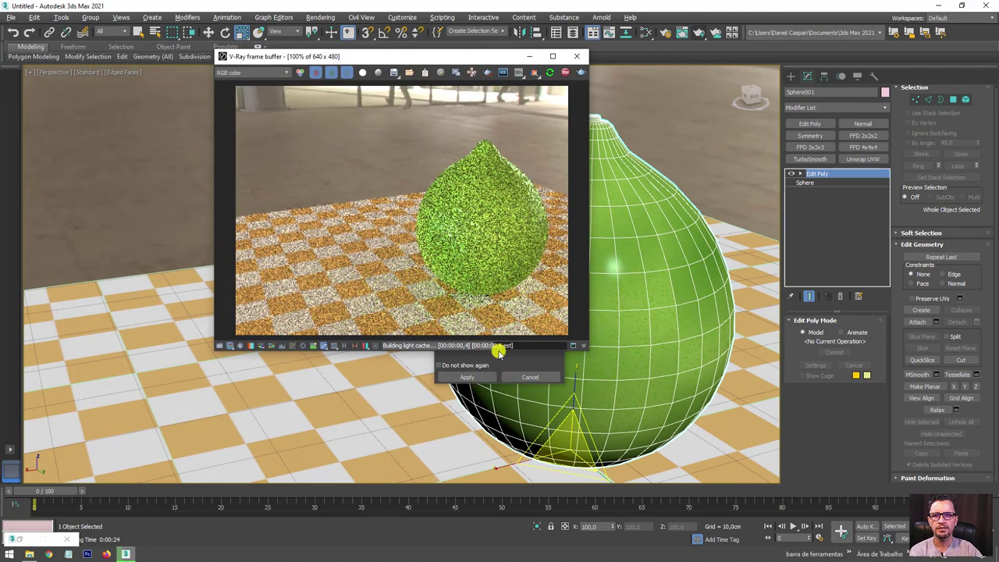
{"action": "left_click", "coordinate": [463, 439]}
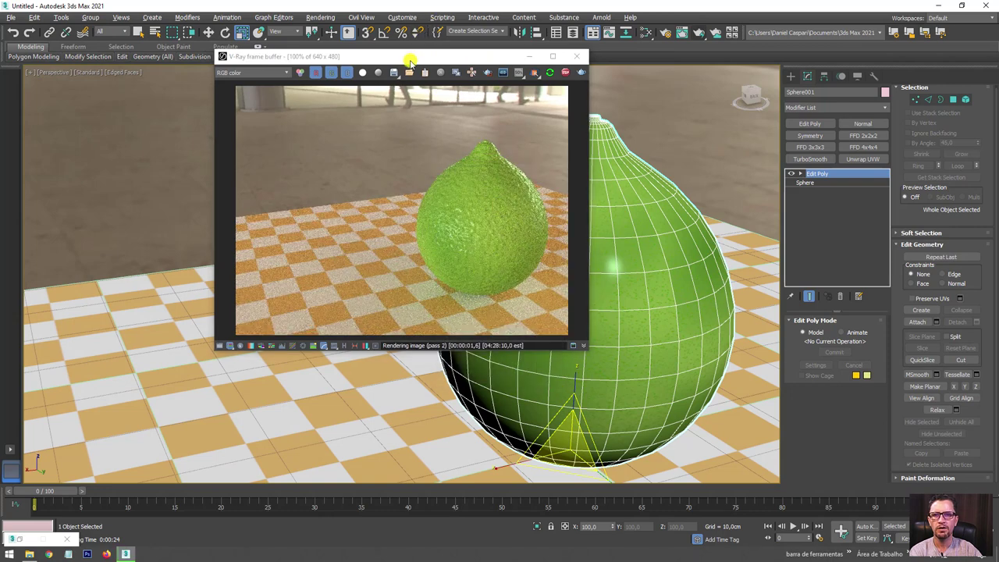
Connect Map #15's output to Cellular Map #13's Division Color1 in place of Map #17.
{"action": "left_click_drag", "start_coordinate": [409, 61], "coordinate": [819, 78]}
{"action": "left_click", "coordinate": [646, 32]}
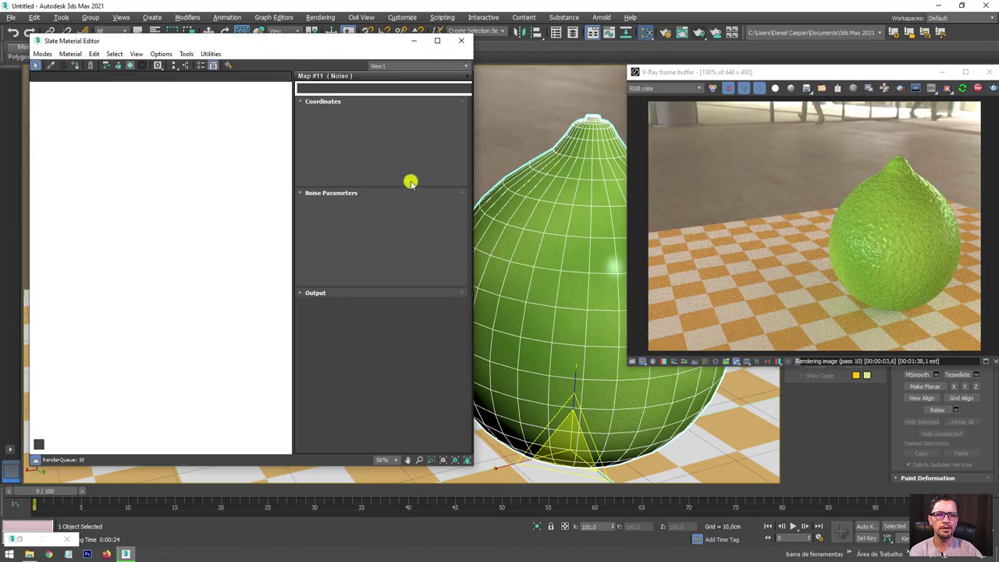
{"action": "scroll", "coordinate": [174, 231], "scroll_direction": "down", "scroll_amount": 3}
{"action": "scroll", "coordinate": [195, 205], "scroll_direction": "up", "scroll_amount": 3}
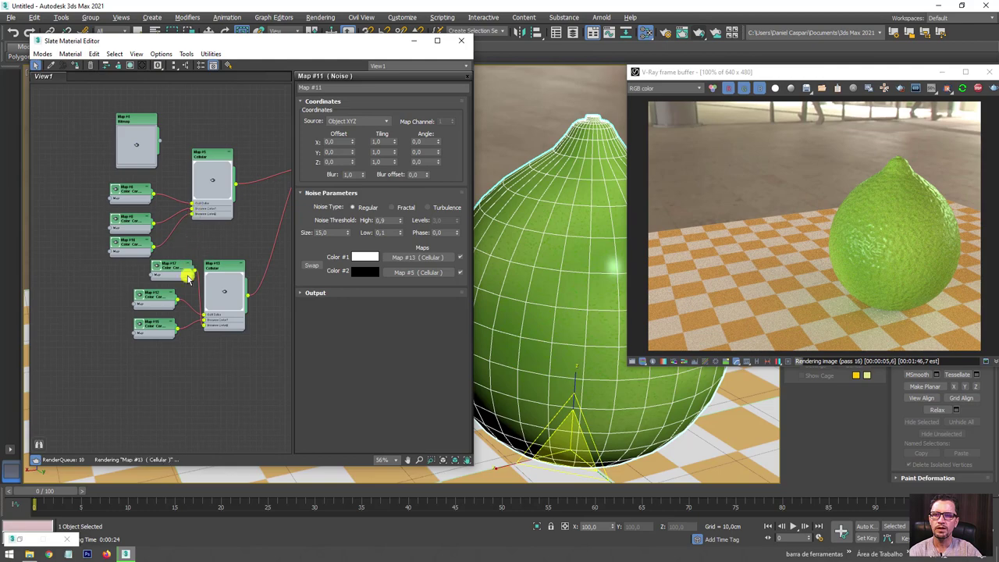
{"action": "scroll", "coordinate": [160, 323], "scroll_direction": "up", "scroll_amount": 5}
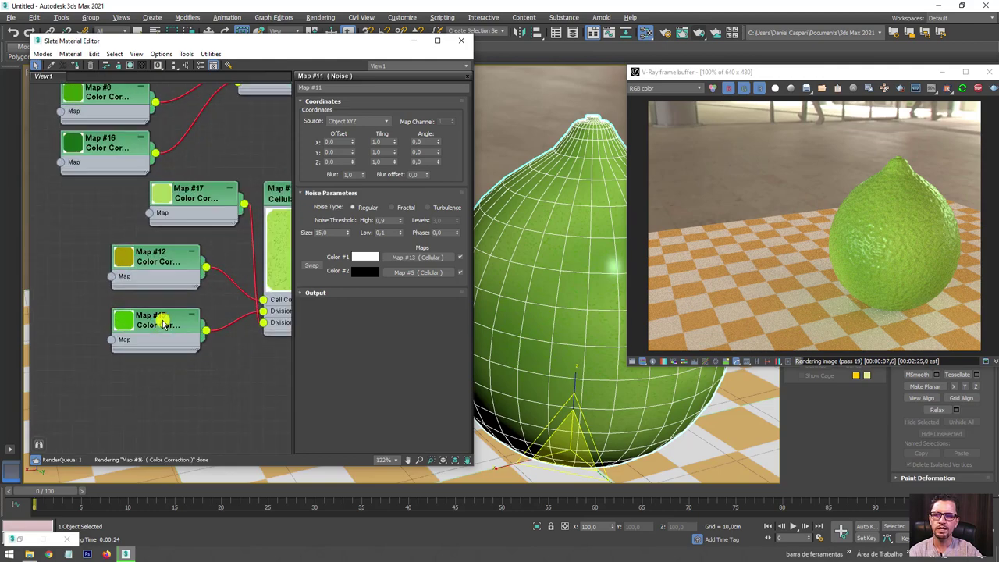
{"action": "double_click", "coordinate": [162, 322]}
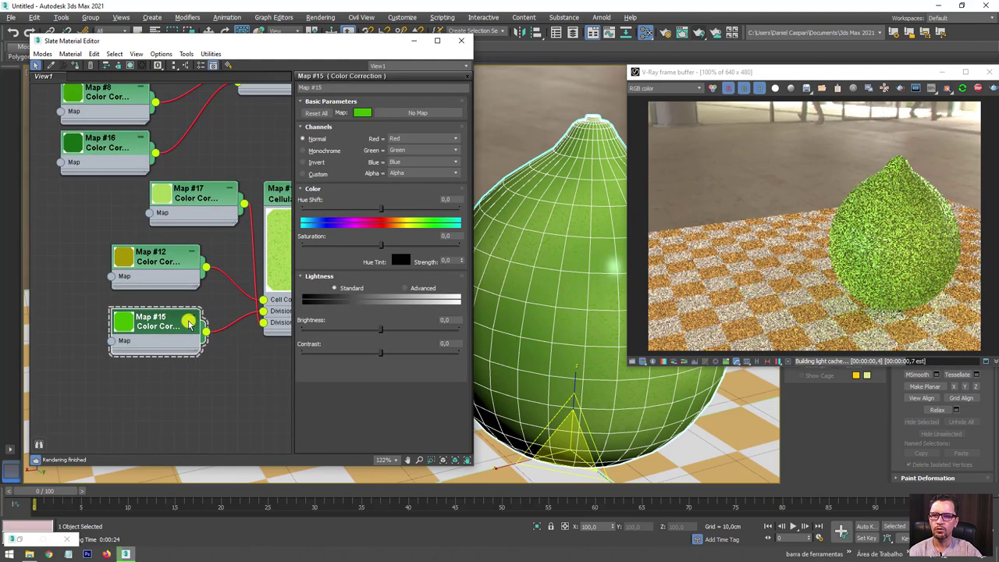
{"action": "middle_click_drag", "start_coordinate": [188, 323], "coordinate": [181, 257]}
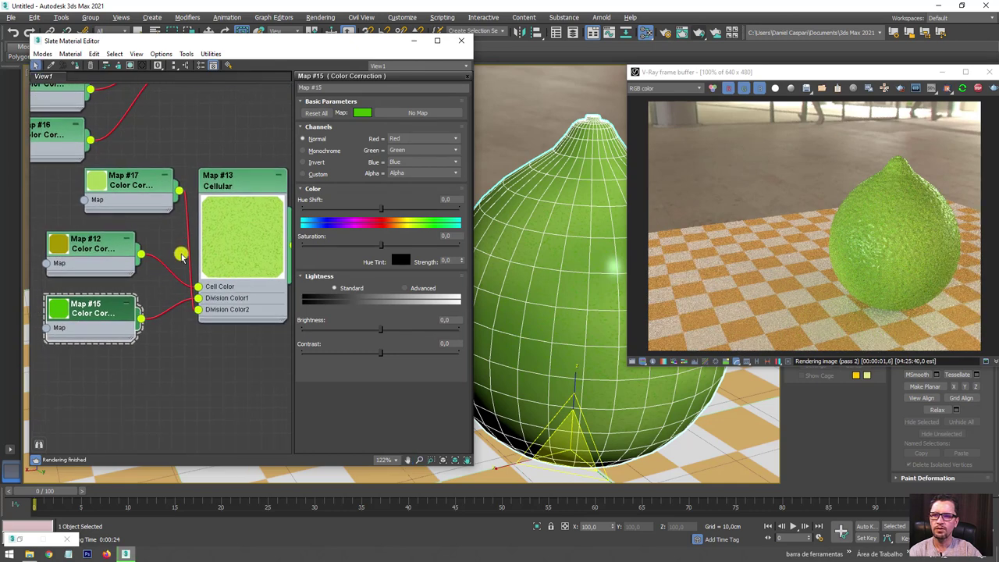
{"action": "scroll", "coordinate": [108, 270], "scroll_direction": "down", "scroll_amount": 1}
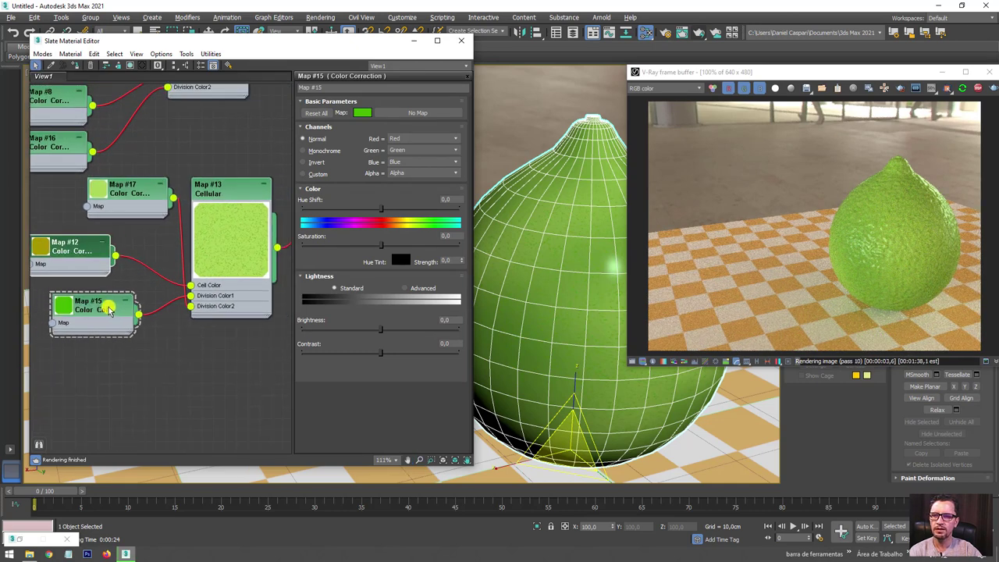
{"action": "left_click_drag", "start_coordinate": [109, 310], "coordinate": [98, 309]}
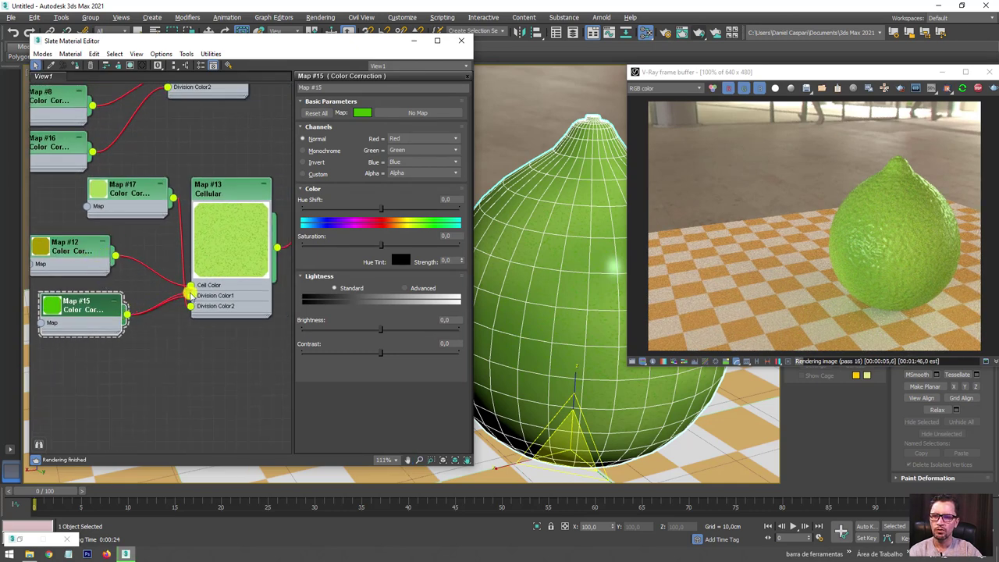
{"action": "left_click_drag", "start_coordinate": [193, 300], "coordinate": [191, 296]}
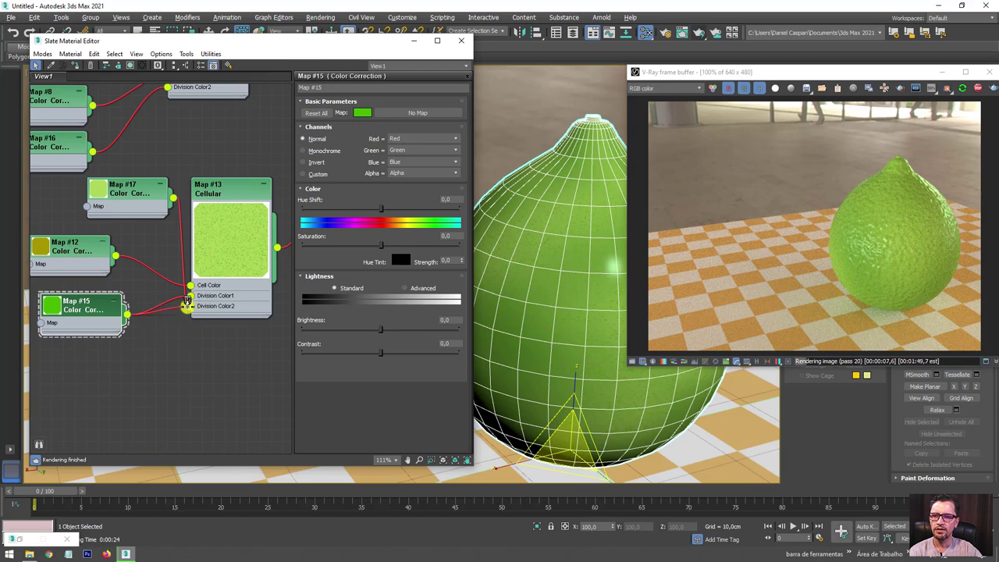
Tidy the nodes and lower Map #15's Green to 0.396 to darken it.
{"action": "left_click_drag", "start_coordinate": [78, 248], "coordinate": [68, 237]}
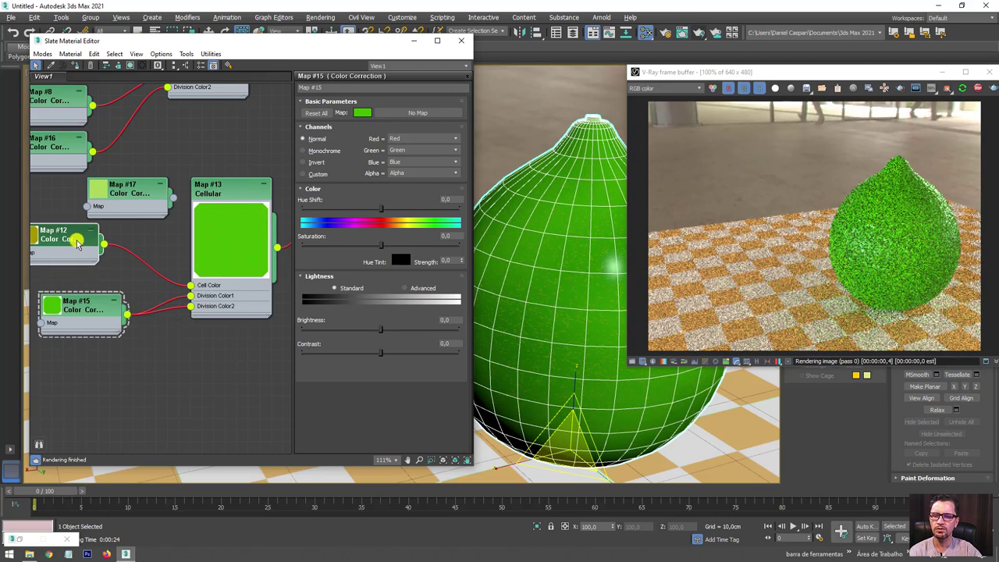
{"action": "left_click_drag", "start_coordinate": [102, 318], "coordinate": [101, 307]}
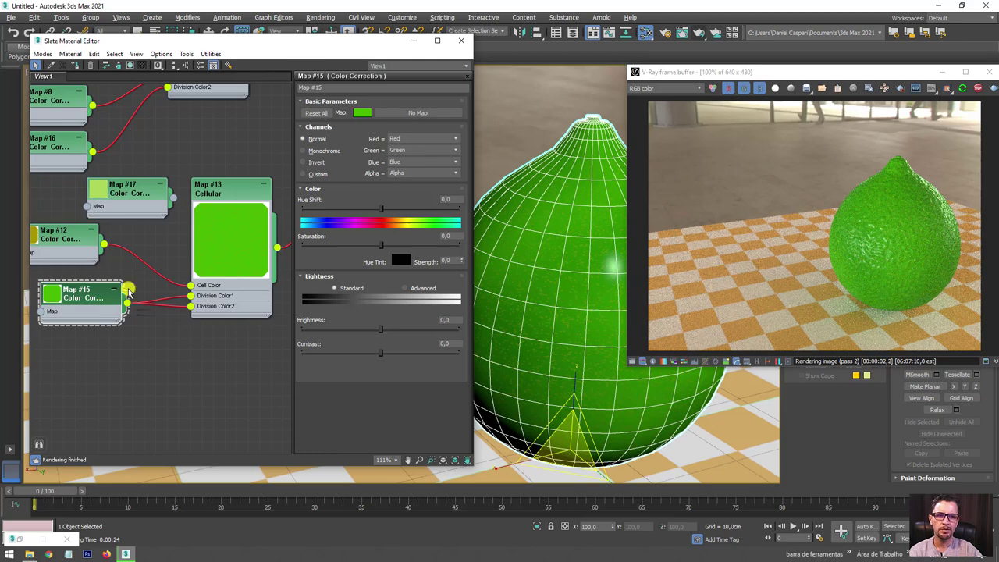
{"action": "left_click", "coordinate": [362, 112]}
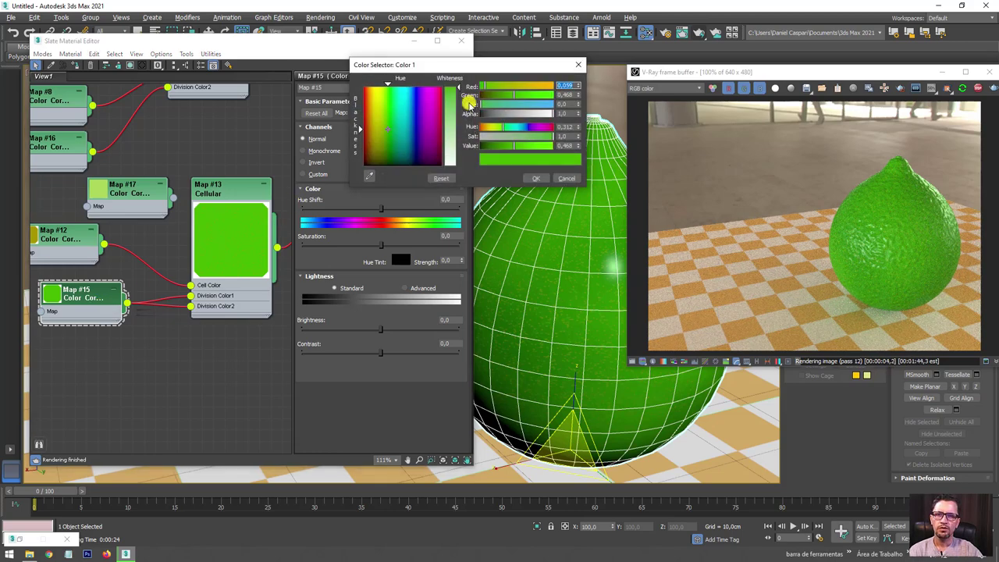
{"action": "left_click_drag", "start_coordinate": [513, 94], "coordinate": [508, 94]}
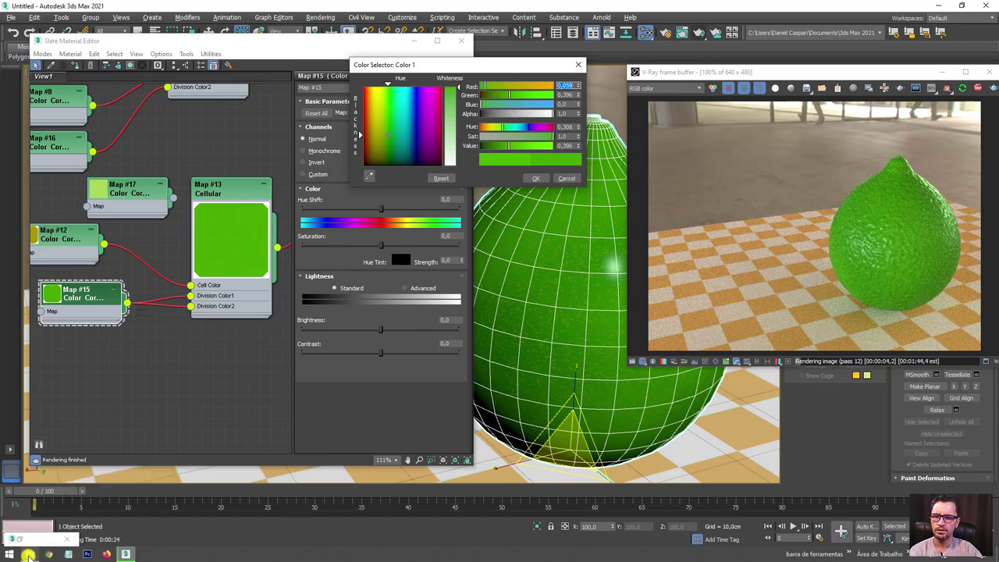
{"action": "left_click", "coordinate": [27, 554]}
View the LIMAO-02 lime reference photo centred in Windows Photo Viewer, then close it.
{"action": "key", "text": "Return"}
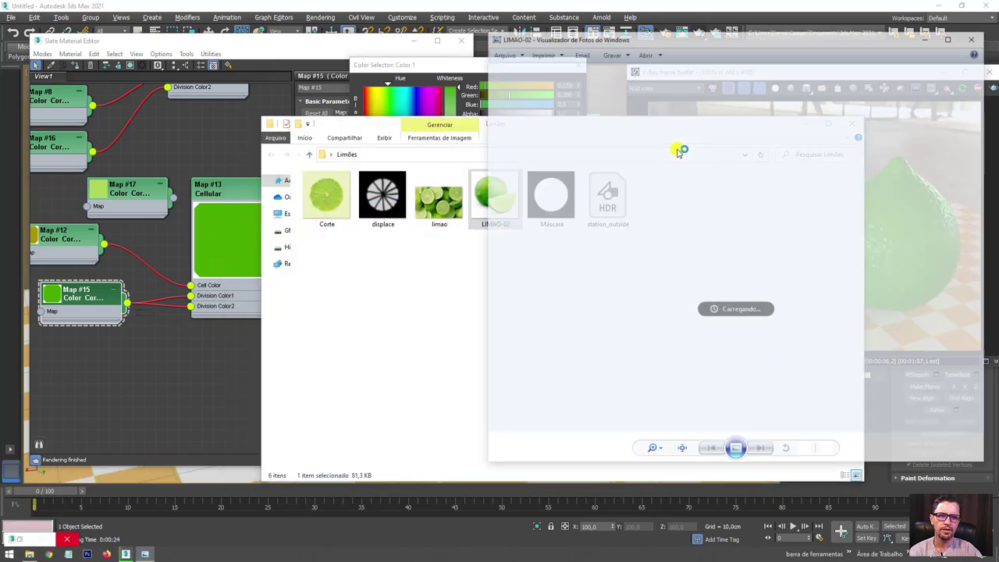
{"action": "left_click_drag", "start_coordinate": [792, 41], "coordinate": [584, 73]}
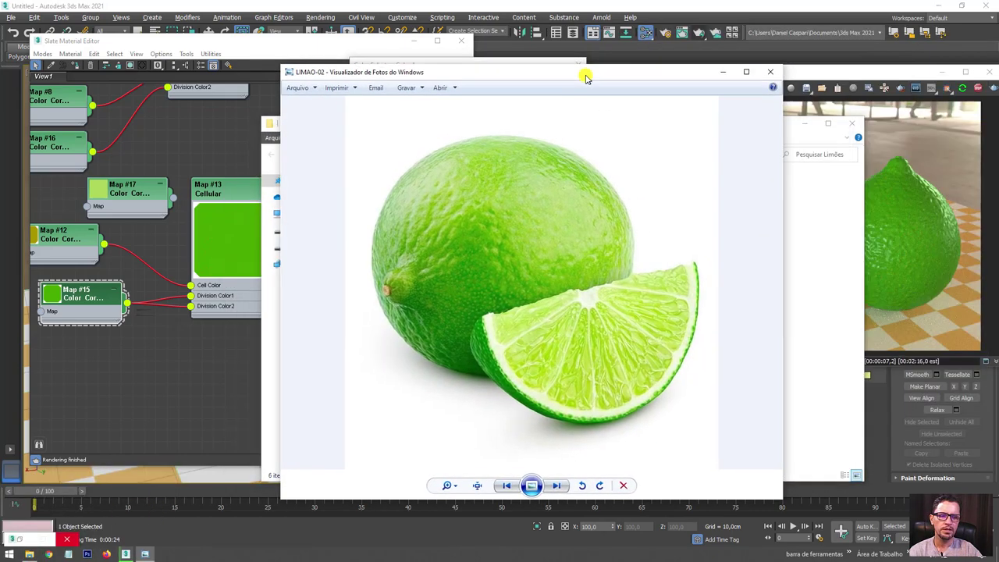
{"action": "left_click", "coordinate": [806, 126]}
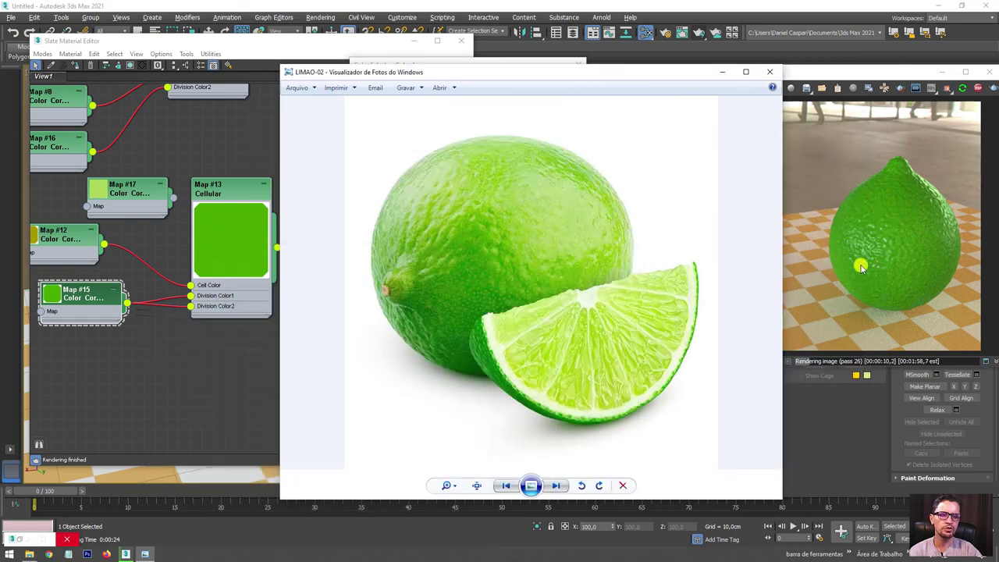
{"action": "left_click", "coordinate": [768, 75]}
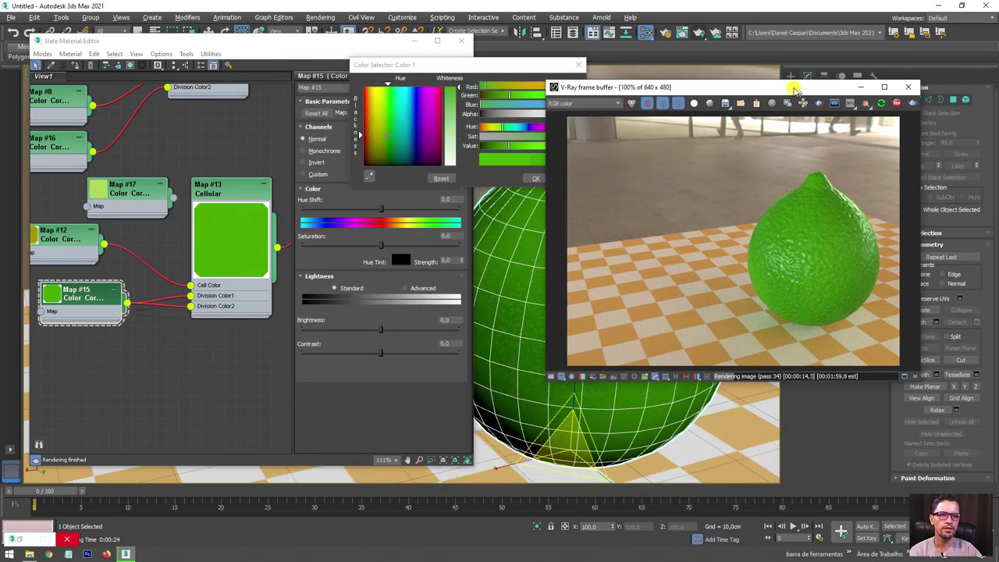
Close the colour picker and review the Noise and Cellular map settings in the node graph.
{"action": "left_click", "coordinate": [531, 177]}
{"action": "scroll", "coordinate": [220, 182], "scroll_direction": "down", "scroll_amount": 2}
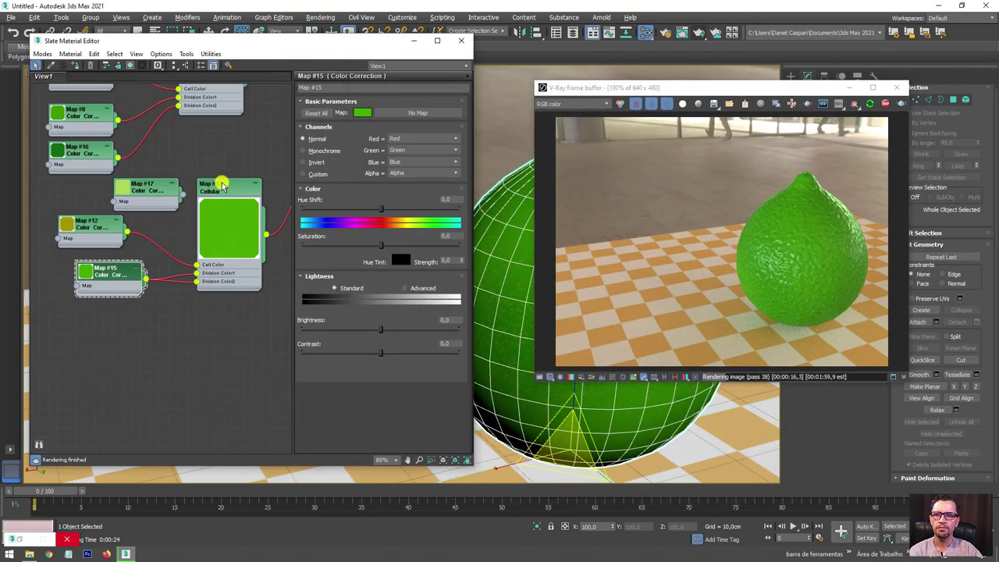
{"action": "mouse_move", "coordinate": [220, 183]}
{"action": "middle_mouse_down"}
{"action": "mouse_move", "coordinate": [187, 225]}
{"action": "mouse_move", "coordinate": [243, 237]}
{"action": "middle_mouse_up"}
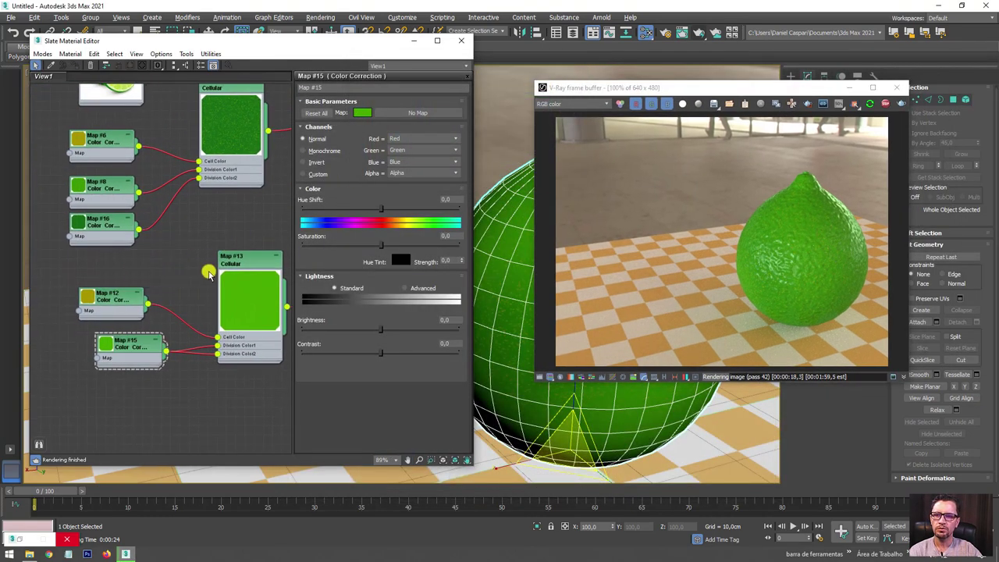
{"action": "left_click_drag", "start_coordinate": [247, 268], "coordinate": [217, 265]}
{"action": "scroll", "coordinate": [121, 238], "scroll_direction": "down", "scroll_amount": 3}
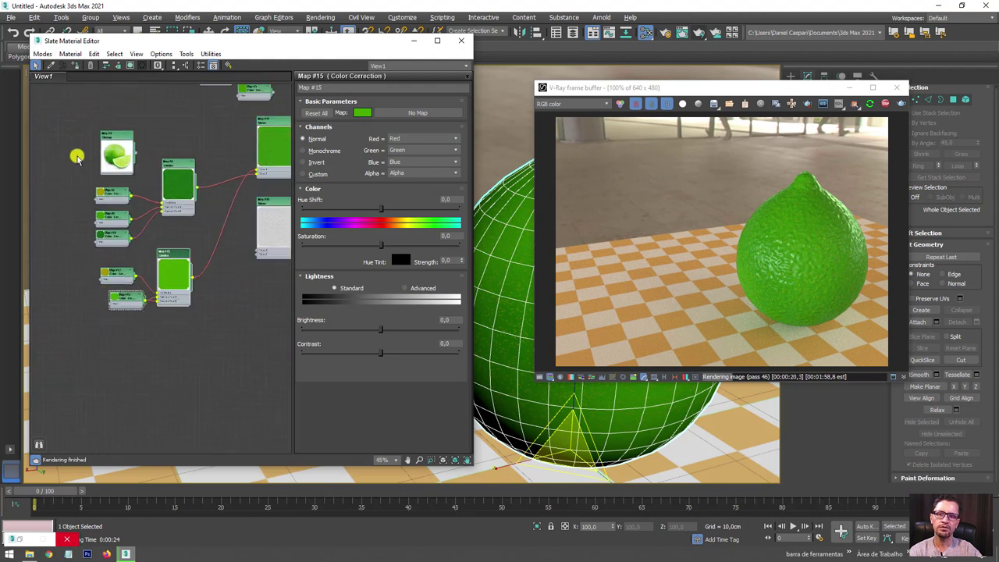
{"action": "middle_click_drag", "start_coordinate": [238, 212], "coordinate": [115, 279]}
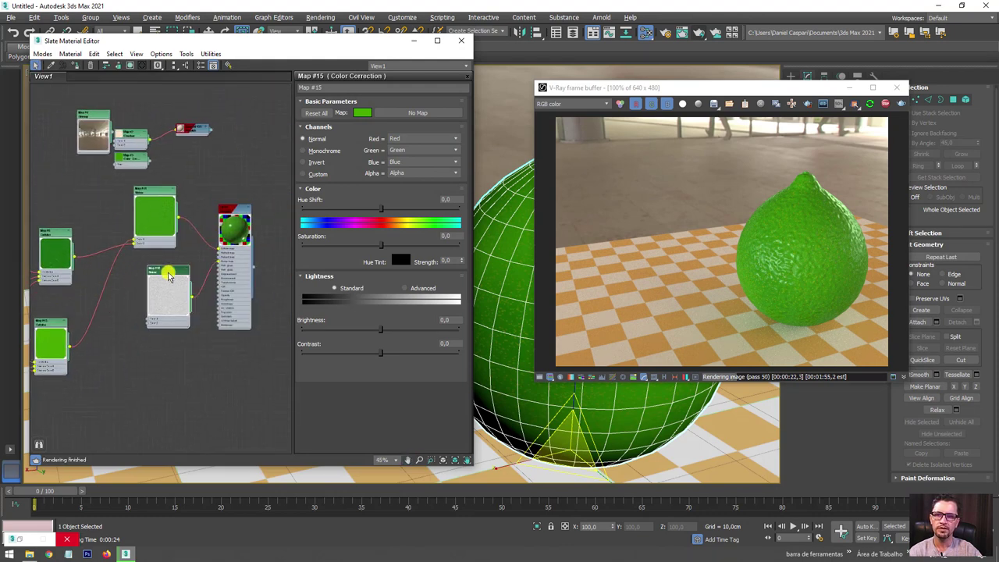
{"action": "scroll", "coordinate": [246, 222], "scroll_direction": "down", "scroll_amount": 2}
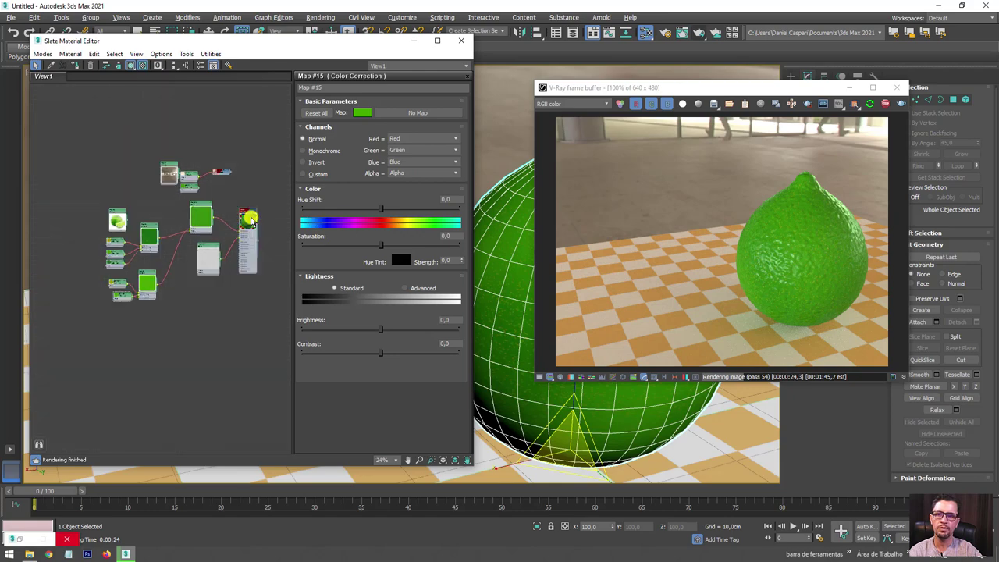
{"action": "scroll", "coordinate": [251, 225], "scroll_direction": "up", "scroll_amount": 3}
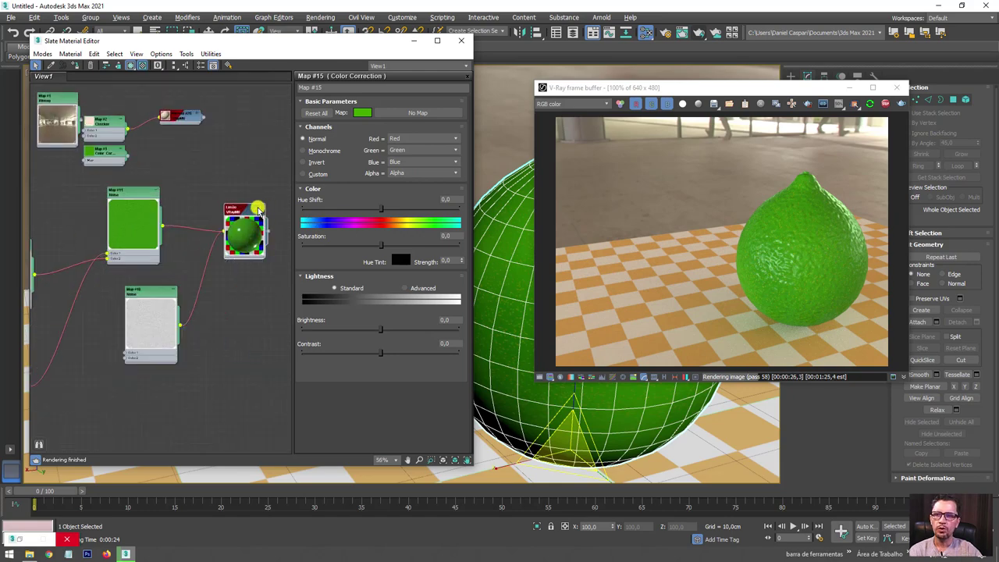
{"action": "double_click", "coordinate": [140, 318]}
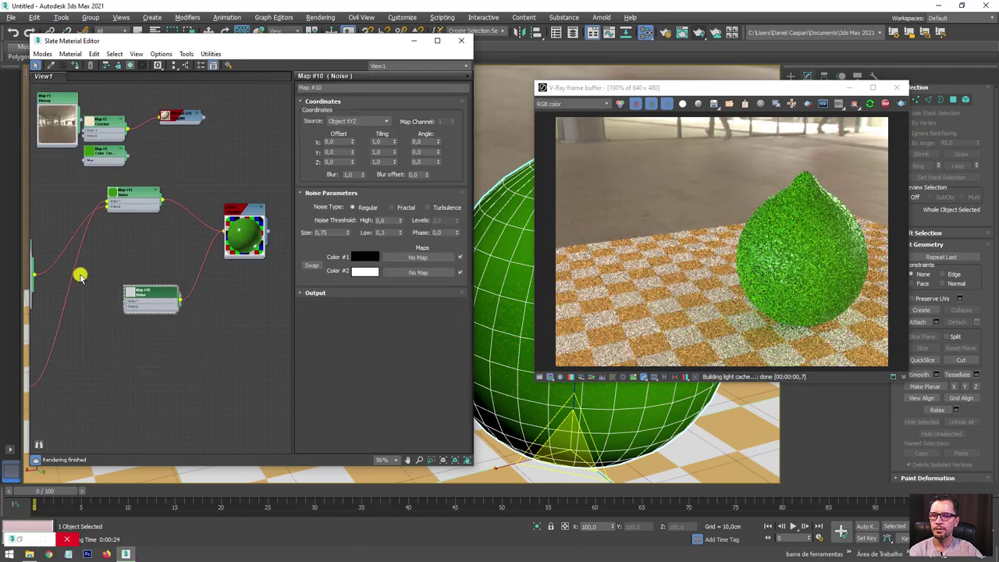
{"action": "double_click", "coordinate": [184, 206]}
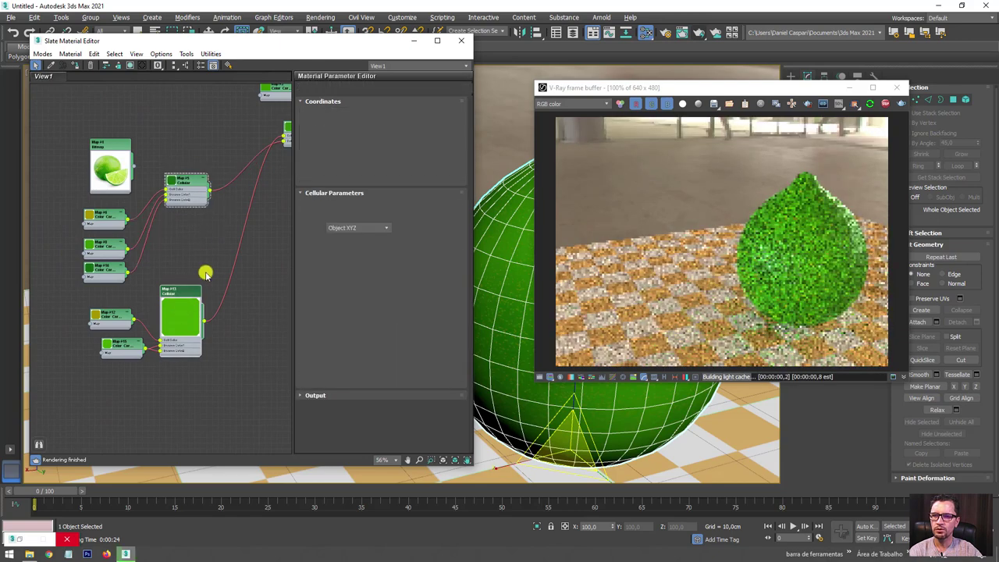
{"action": "scroll", "coordinate": [210, 270], "scroll_direction": "down", "scroll_amount": 3}
{"action": "middle_click_drag", "start_coordinate": [217, 270], "coordinate": [174, 247]}
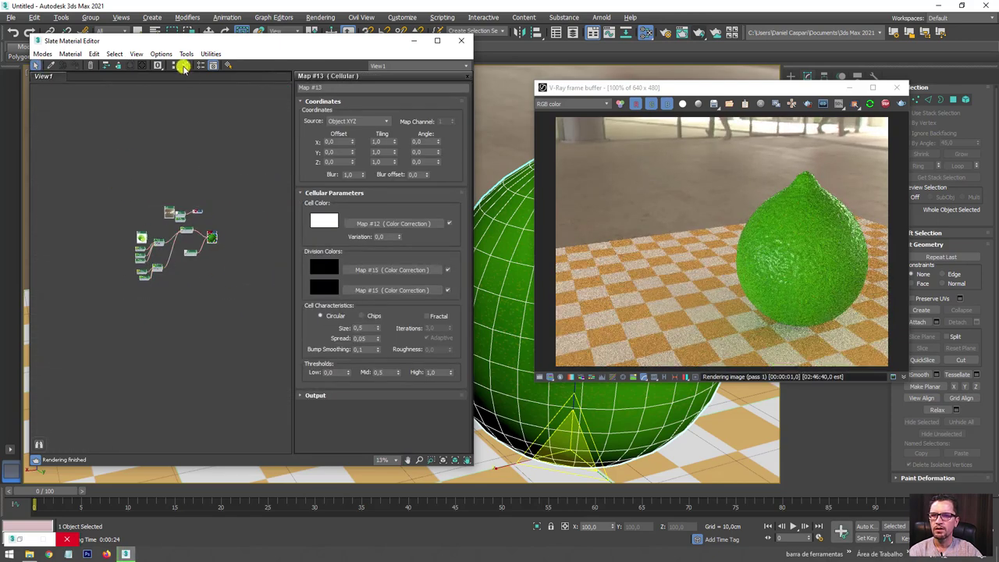
{"action": "scroll", "coordinate": [221, 243], "scroll_direction": "up", "scroll_amount": 3}
{"action": "scroll", "coordinate": [221, 243], "scroll_direction": "up", "scroll_amount": 2}
{"action": "left_click_drag", "start_coordinate": [85, 149], "coordinate": [74, 105]}
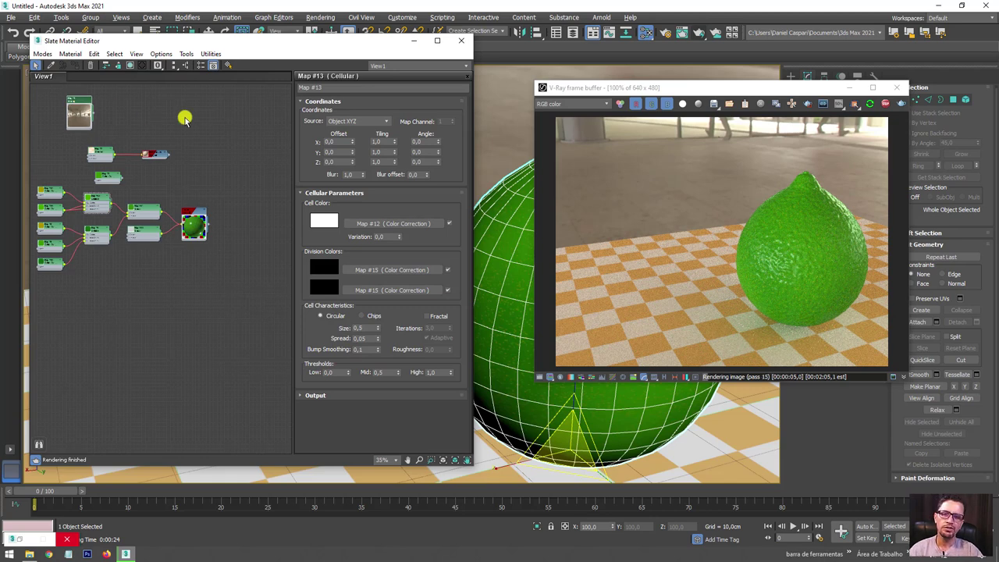
Compare the lime render, then close the V-Ray frame buffer and Slate Material Editor.
{"action": "left_click", "coordinate": [849, 88]}
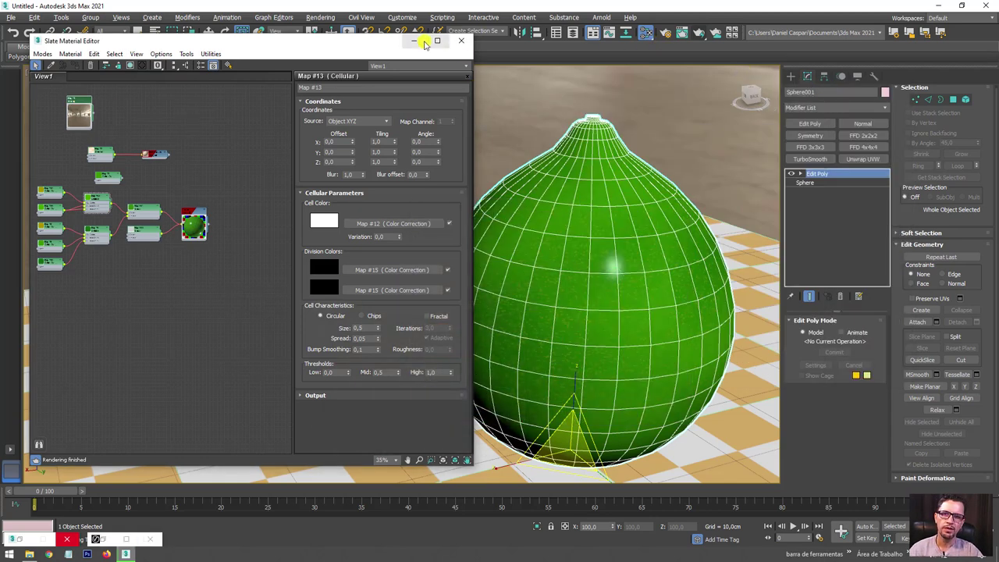
{"action": "left_click", "coordinate": [98, 538]}
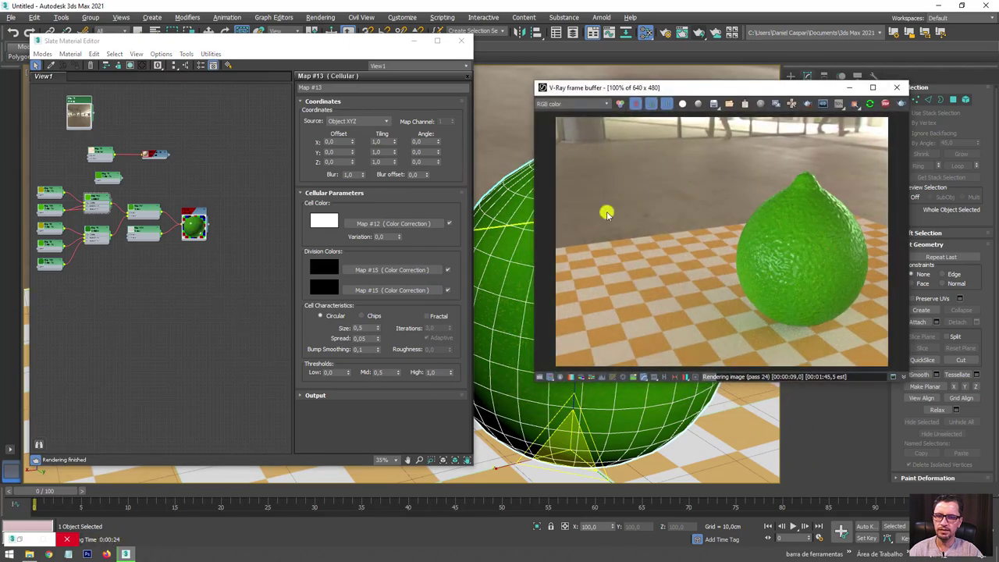
{"action": "left_click", "coordinate": [895, 88]}
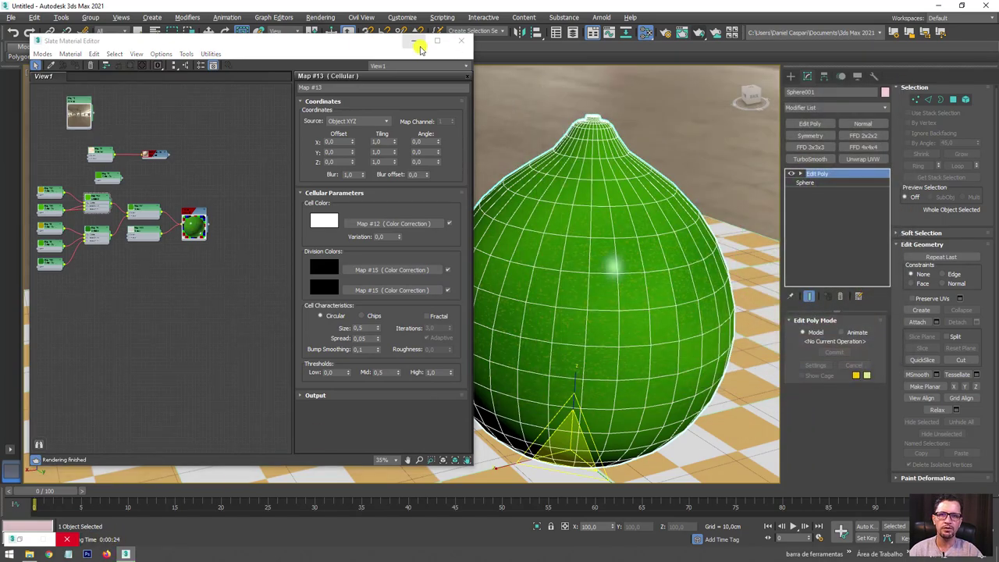
{"action": "left_click", "coordinate": [461, 41]}
{"action": "scroll", "coordinate": [571, 204], "scroll_direction": "down", "scroll_amount": 3}
Clone the lime sphere to the right as a Copy named Sphere002.
{"action": "scroll", "coordinate": [499, 258], "scroll_direction": "down", "scroll_amount": 3}
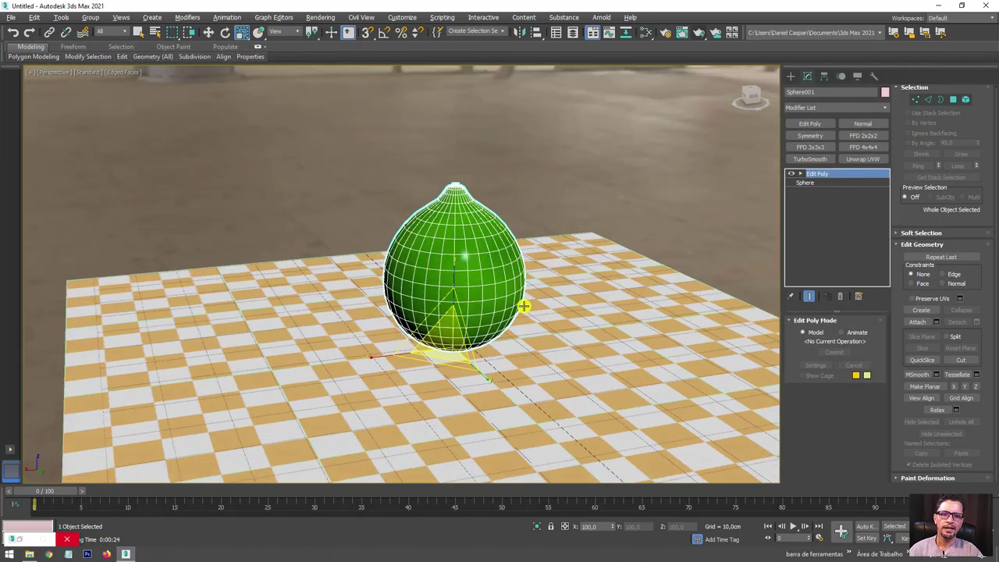
{"action": "middle_click_drag", "start_coordinate": [499, 257], "coordinate": [497, 340], "text": "alt"}
{"action": "key", "text": "w"}
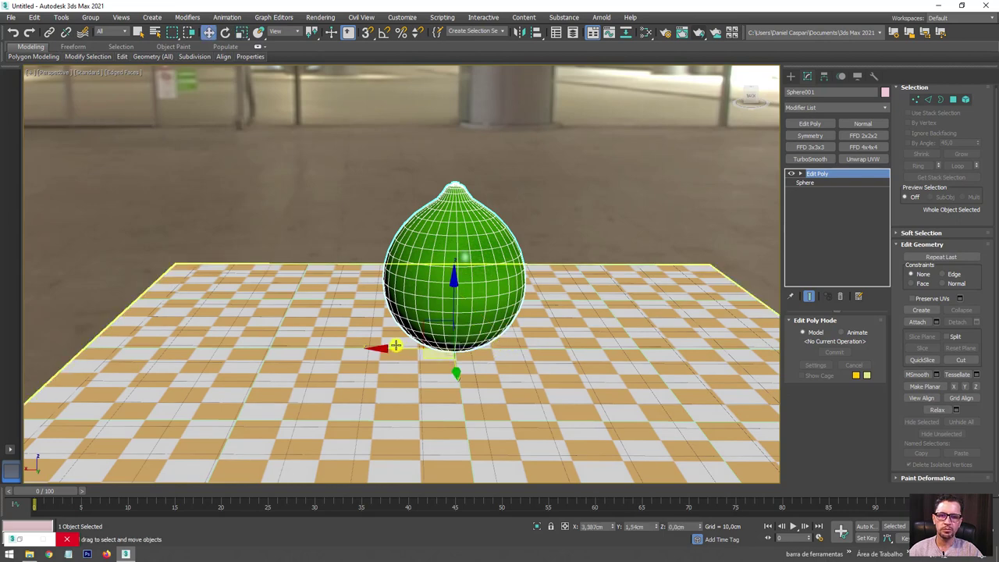
{"action": "left_click_drag", "start_coordinate": [408, 348], "coordinate": [557, 348], "text": "shift"}
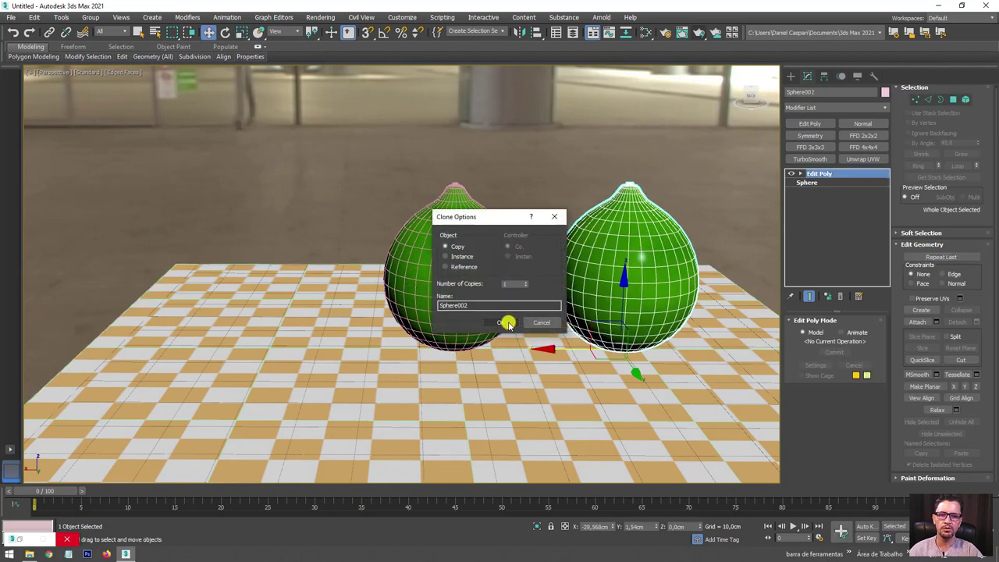
{"action": "left_click", "coordinate": [508, 320]}
{"action": "middle_click_drag", "start_coordinate": [578, 278], "coordinate": [473, 279]}
{"action": "scroll", "coordinate": [472, 278], "scroll_direction": "up", "scroll_amount": 3}
{"action": "middle_click_drag", "start_coordinate": [387, 242], "coordinate": [495, 242], "text": "alt"}
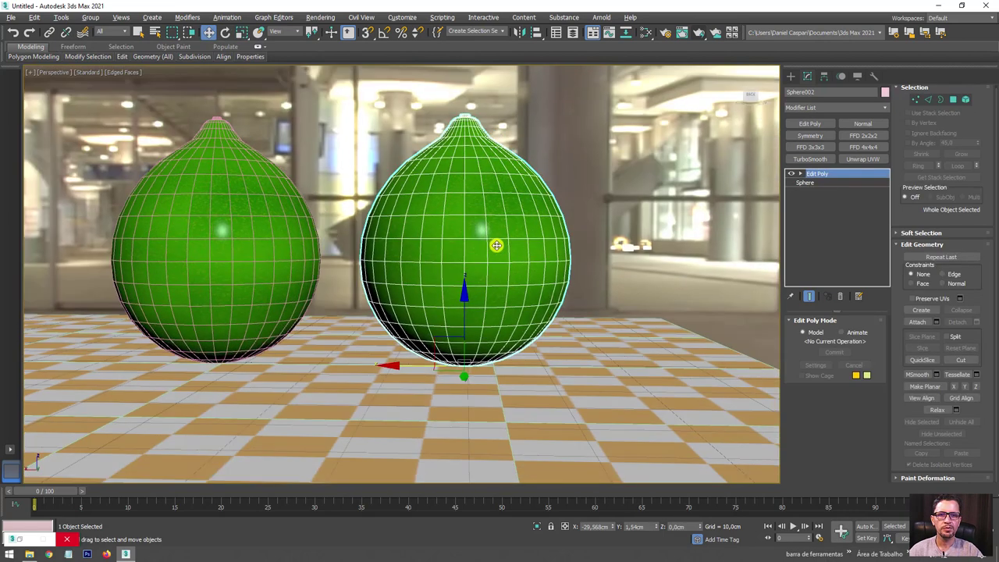
Add an Edit Poly modifier to Sphere002 and delete its upper-half polygons.
{"action": "left_click", "coordinate": [953, 99]}
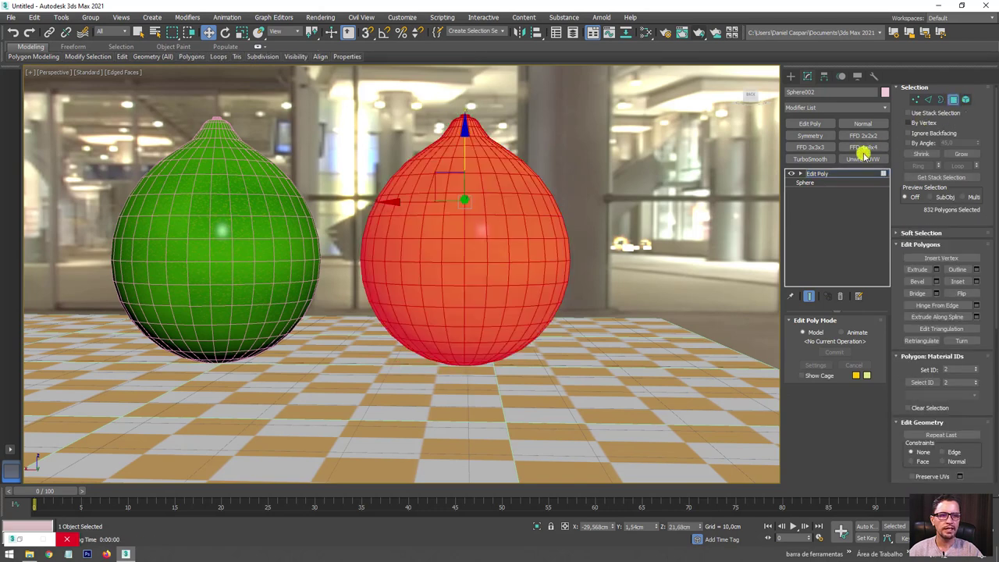
{"action": "left_click", "coordinate": [817, 172]}
{"action": "left_click", "coordinate": [811, 124]}
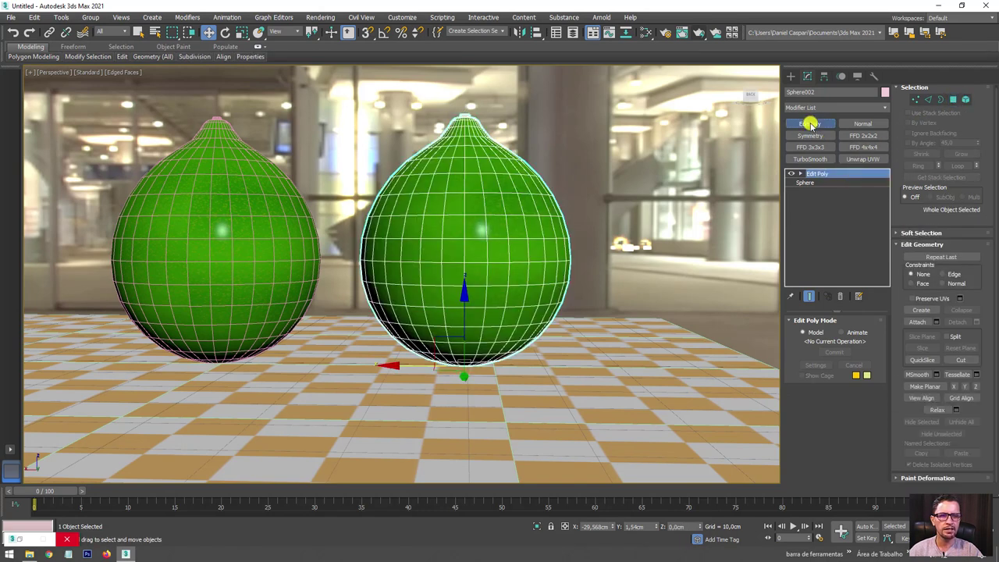
{"action": "left_click", "coordinate": [953, 99]}
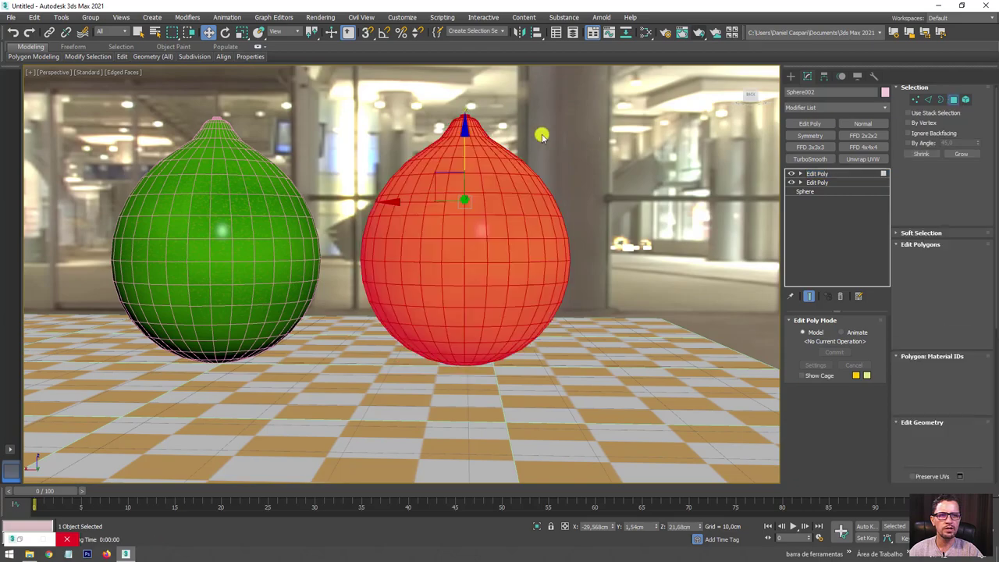
{"action": "middle_click_drag", "start_coordinate": [440, 125], "coordinate": [276, 97], "text": "alt"}
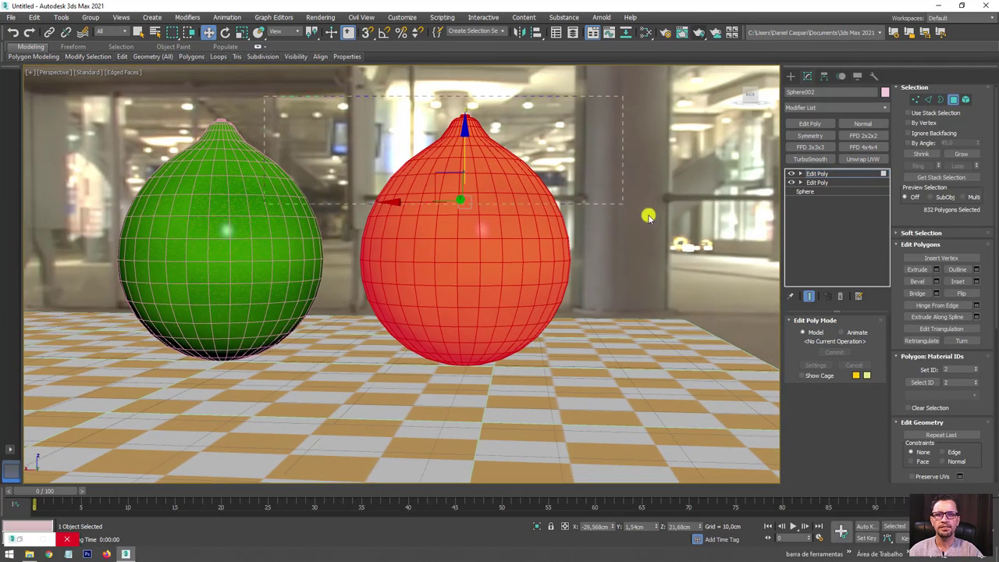
{"action": "left_click_drag", "start_coordinate": [662, 244], "coordinate": [663, 248]}
{"action": "middle_click_drag", "start_coordinate": [647, 263], "coordinate": [662, 277], "text": "alt"}
{"action": "key", "text": "Delete"}
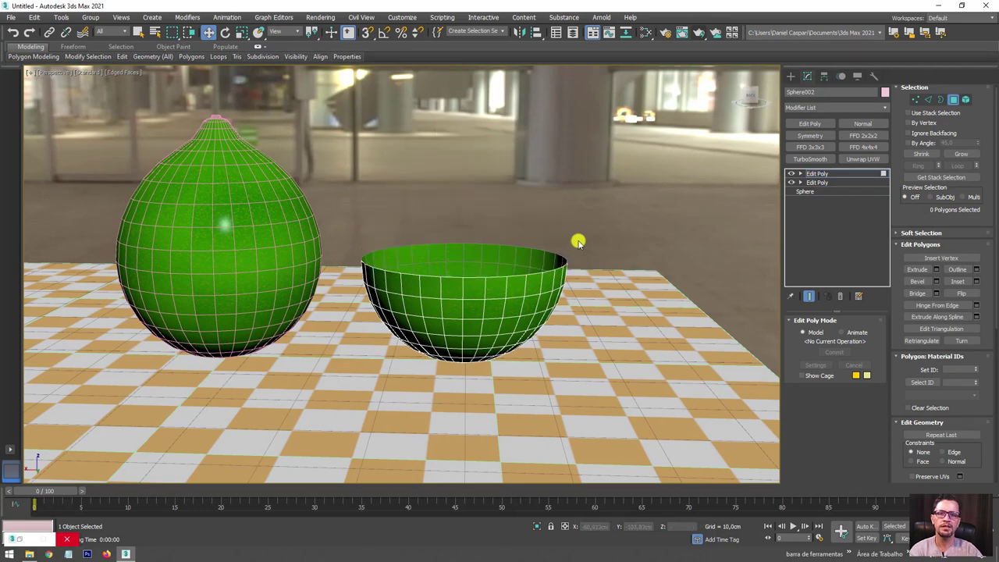
{"action": "middle_click_drag", "start_coordinate": [549, 221], "coordinate": [572, 260], "text": "alt"}
Cap Sphere002's open rim with a flat face and select that cap.
{"action": "left_click", "coordinate": [941, 100]}
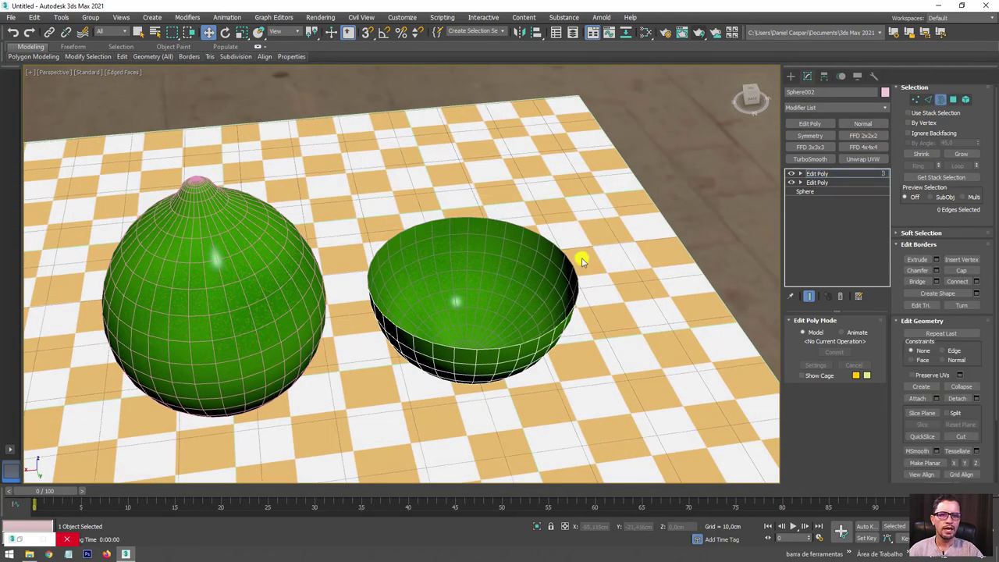
{"action": "left_click", "coordinate": [552, 294]}
{"action": "left_click", "coordinate": [961, 270]}
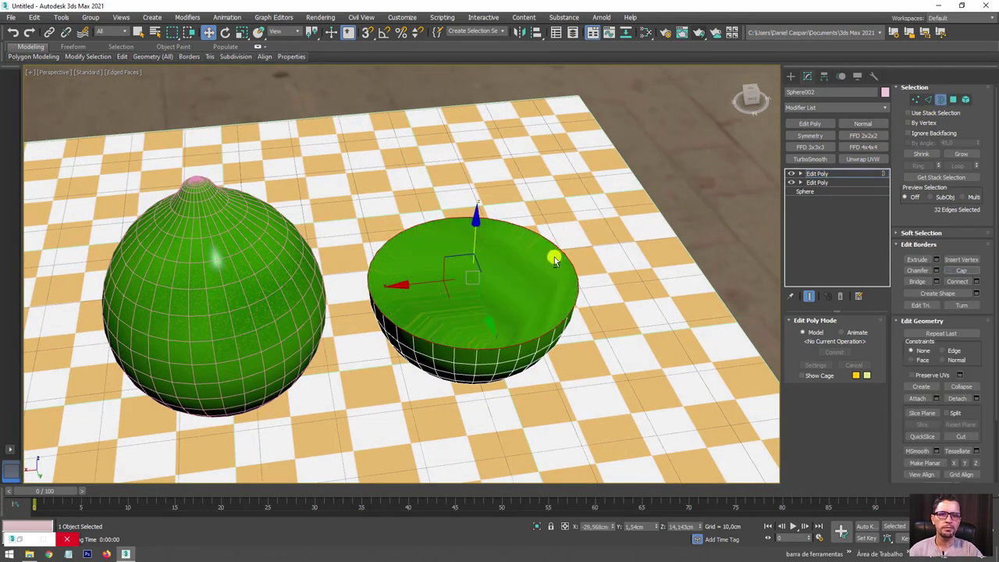
{"action": "middle_click_drag", "start_coordinate": [554, 257], "coordinate": [671, 207], "text": "alt"}
{"action": "left_click", "coordinate": [952, 99]}
{"action": "left_click", "coordinate": [501, 301]}
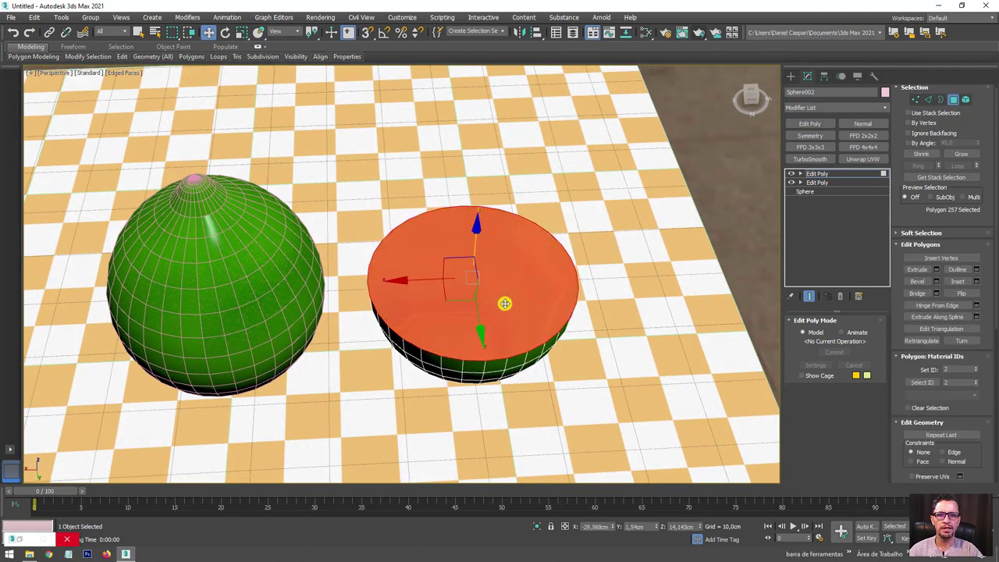
Inset the cap face twice, the second inset about 1.4cm wide.
{"action": "scroll", "coordinate": [522, 316], "scroll_direction": "up", "scroll_amount": 4}
{"action": "scroll", "coordinate": [722, 293], "scroll_direction": "up", "scroll_amount": 1}
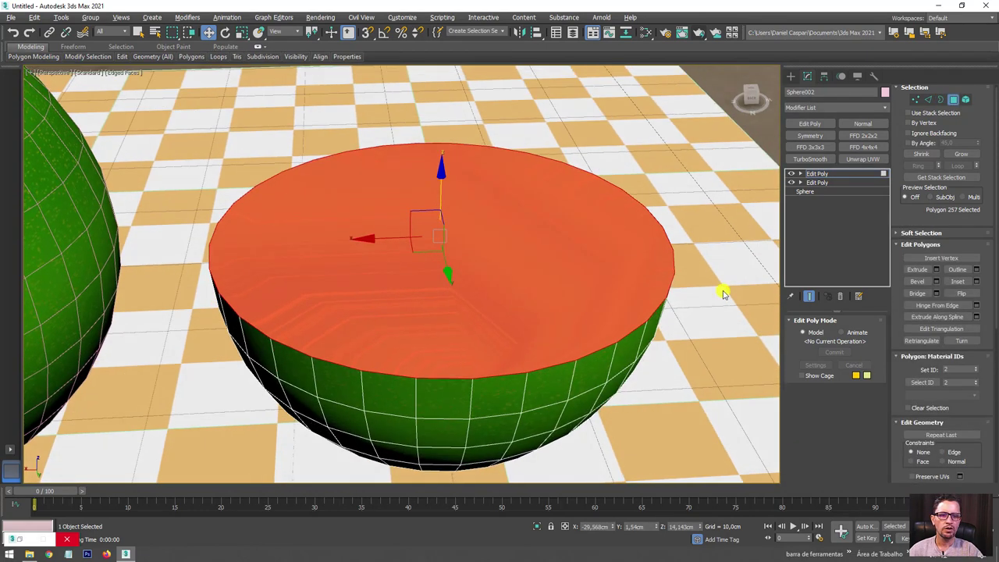
{"action": "left_click", "coordinate": [975, 283]}
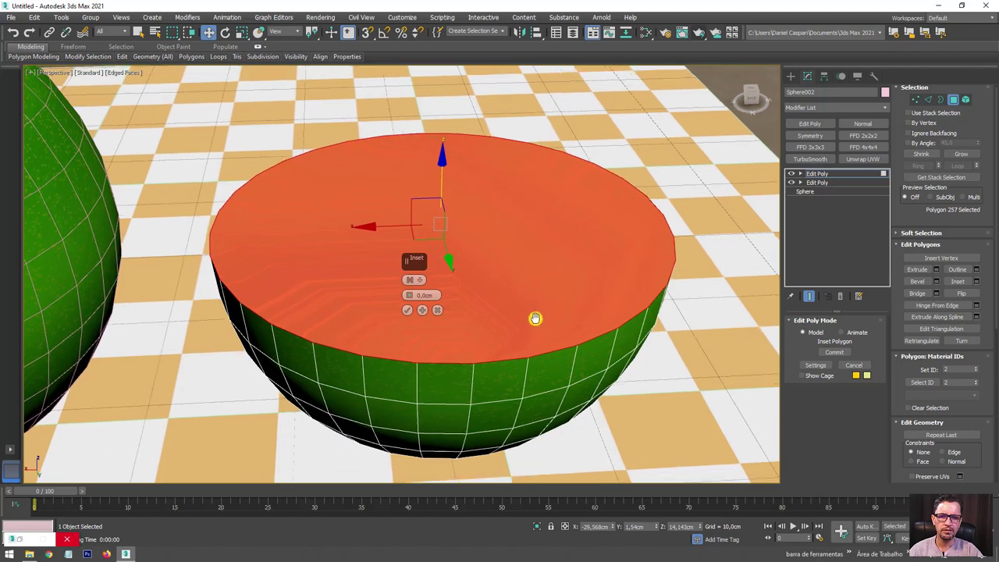
{"action": "scroll", "coordinate": [535, 319], "scroll_direction": "up", "scroll_amount": 2}
{"action": "left_click_drag", "start_coordinate": [409, 294], "coordinate": [414, 308]}
{"action": "left_click", "coordinate": [421, 309]}
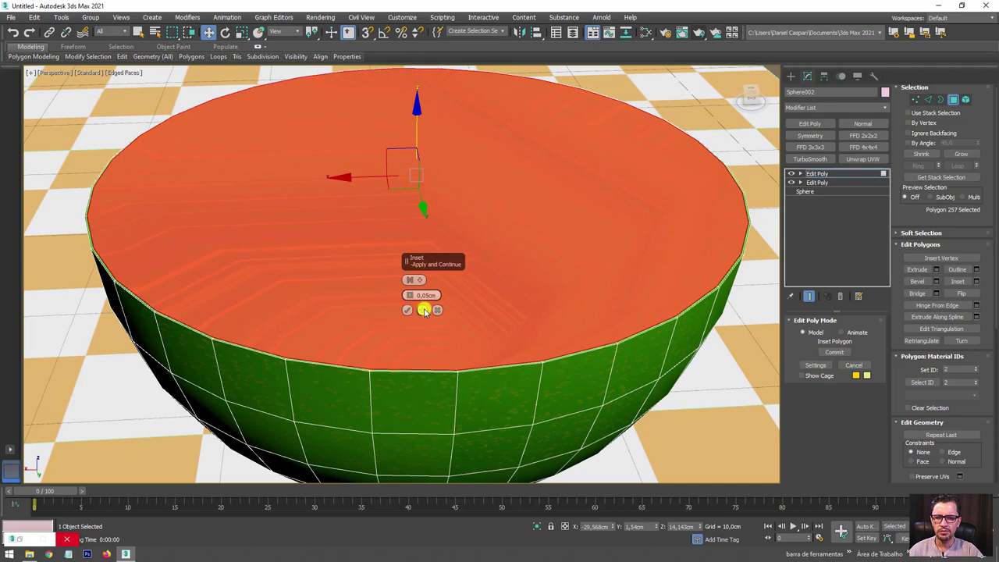
{"action": "left_click_drag", "start_coordinate": [412, 296], "coordinate": [412, 273]}
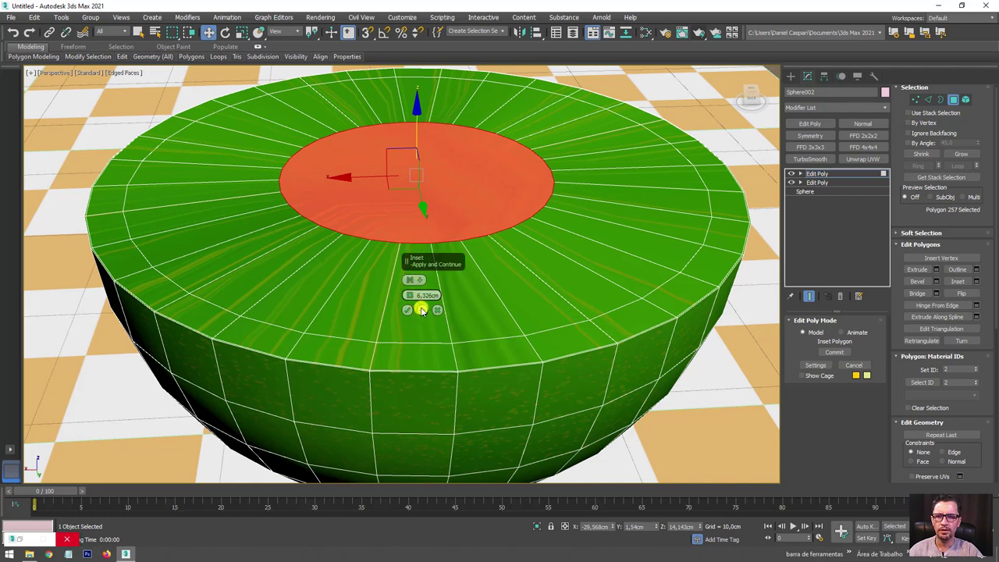
{"action": "left_click", "coordinate": [422, 311]}
{"action": "left_click", "coordinate": [423, 310]}
Collapse the cap's centre polygons into a single point.
{"action": "scroll", "coordinate": [982, 328], "scroll_direction": "down", "scroll_amount": 1}
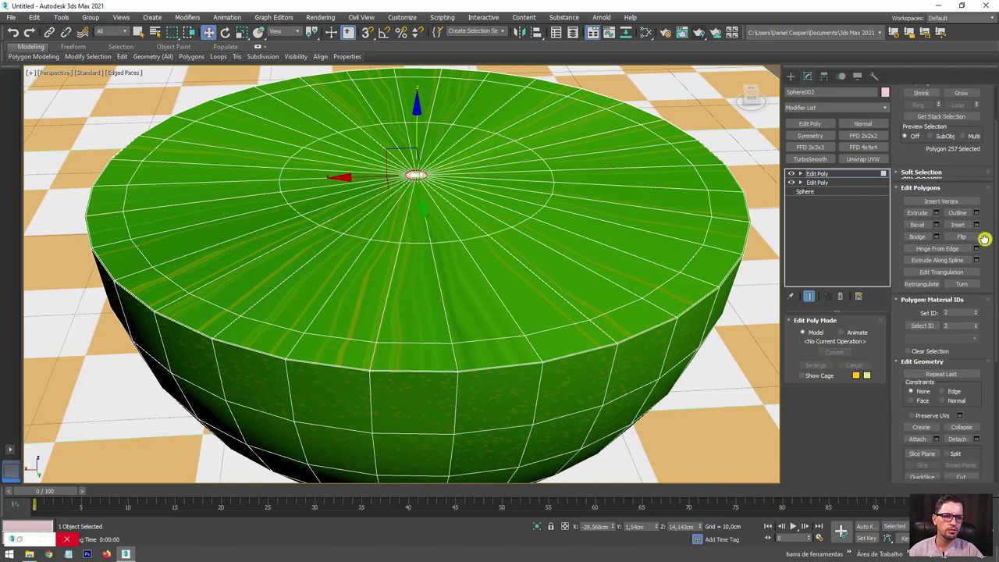
{"action": "scroll", "coordinate": [968, 257], "scroll_direction": "down", "scroll_amount": 1}
{"action": "left_click", "coordinate": [961, 372]}
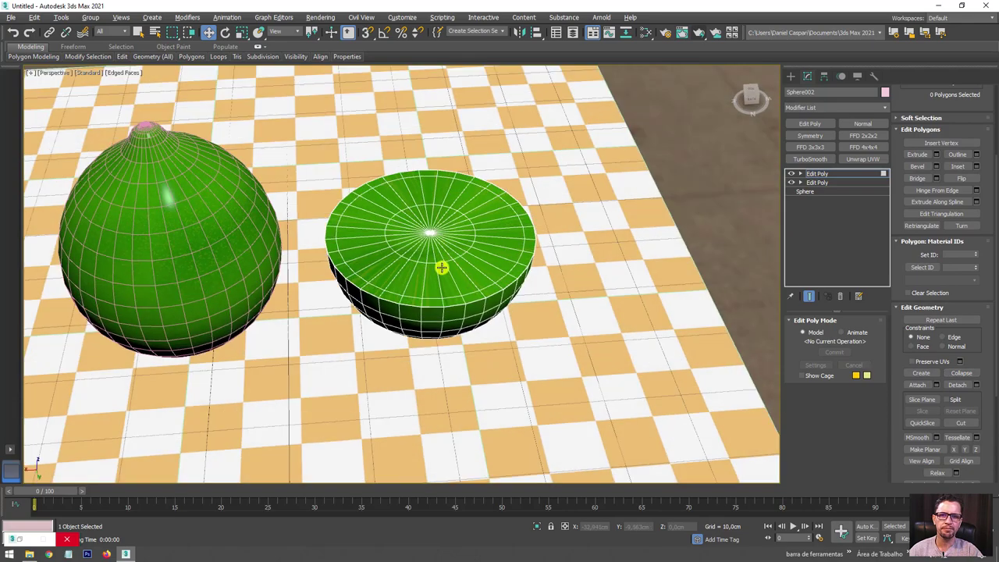
{"action": "scroll", "coordinate": [425, 242], "scroll_direction": "up", "scroll_amount": 3}
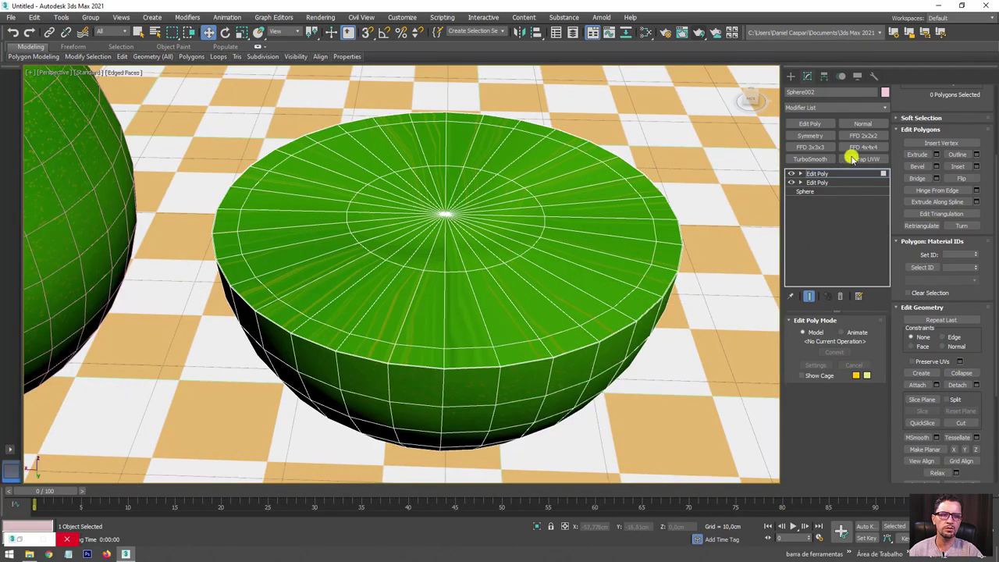
{"action": "left_click", "coordinate": [799, 173]}
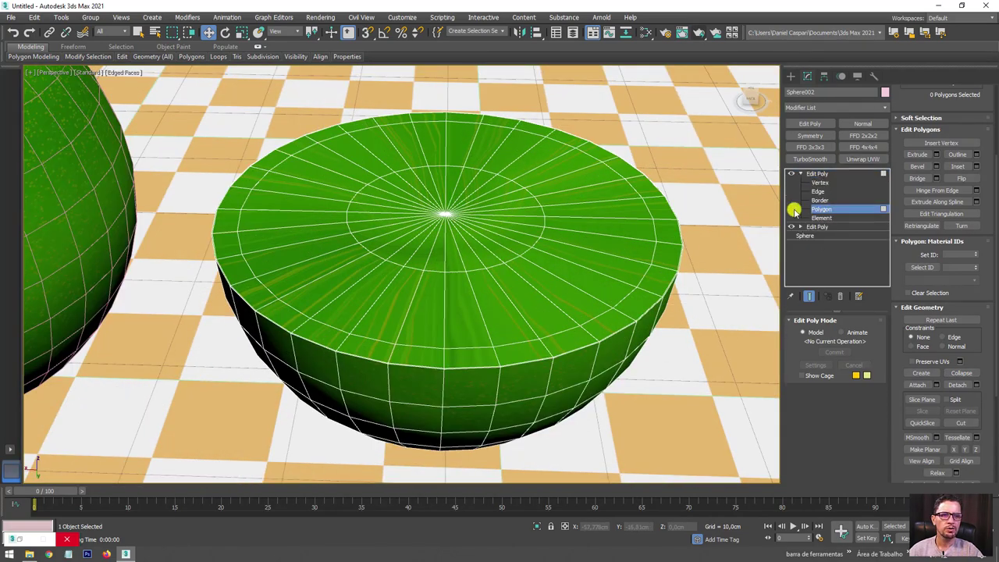
In Front view, select the lime half's top cap polygons and shrink the selection.
{"action": "scroll", "coordinate": [546, 230], "scroll_direction": "up", "scroll_amount": 2}
{"action": "key", "text": "f"}
{"action": "scroll", "coordinate": [406, 246], "scroll_direction": "up", "scroll_amount": 1}
{"action": "scroll", "coordinate": [367, 251], "scroll_direction": "up", "scroll_amount": 3}
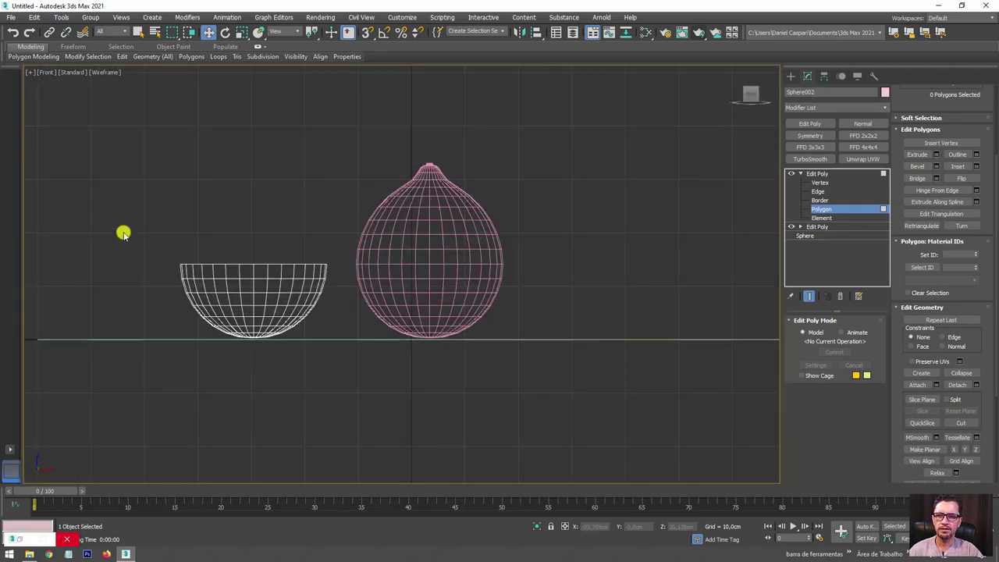
{"action": "left_click_drag", "start_coordinate": [367, 271], "coordinate": [368, 273]}
{"action": "left_click_drag", "start_coordinate": [111, 273], "coordinate": [112, 274]}
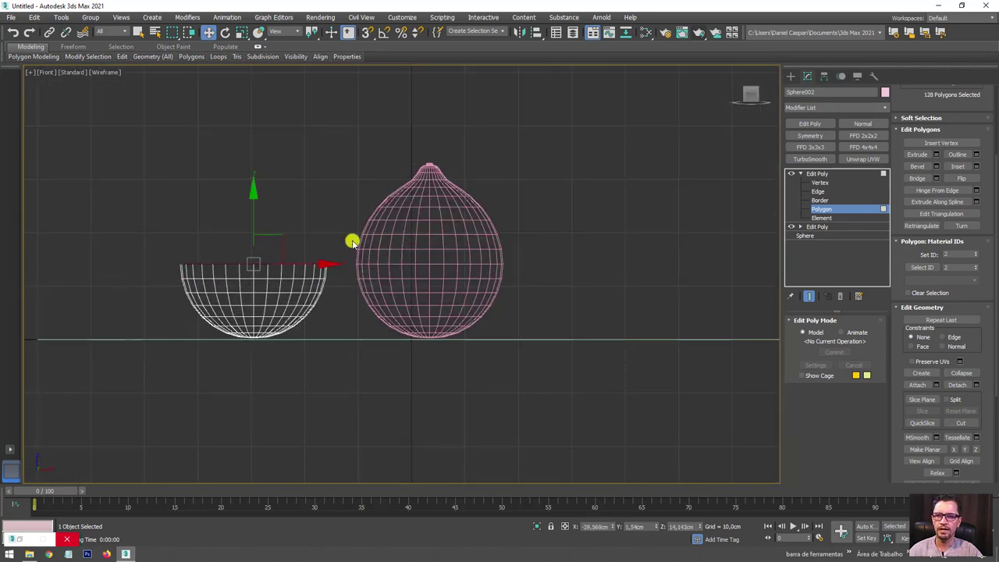
{"action": "scroll", "coordinate": [367, 278], "scroll_direction": "up", "scroll_amount": 1}
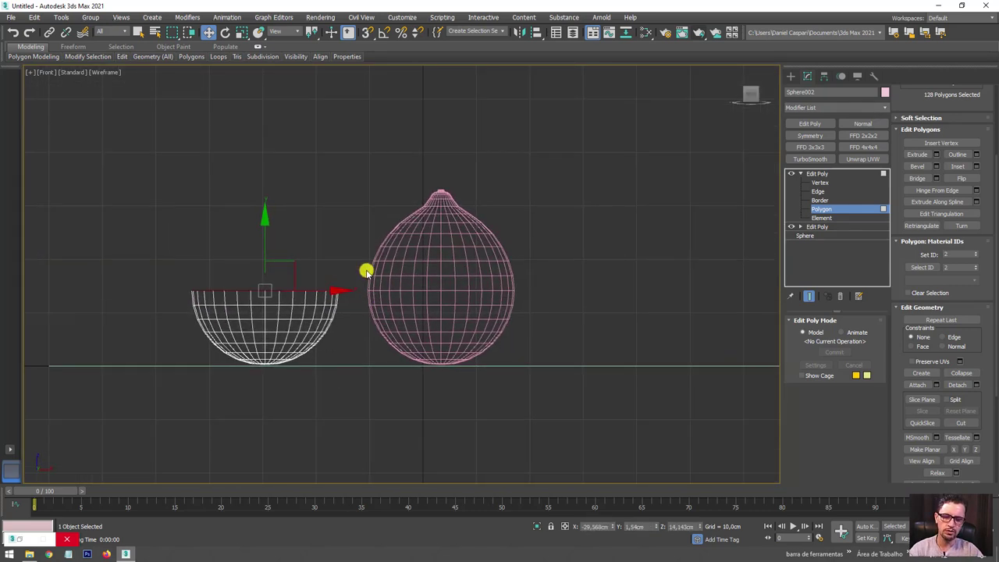
{"action": "key", "text": "p"}
{"action": "middle_click_drag", "start_coordinate": [457, 268], "coordinate": [492, 298], "text": "alt"}
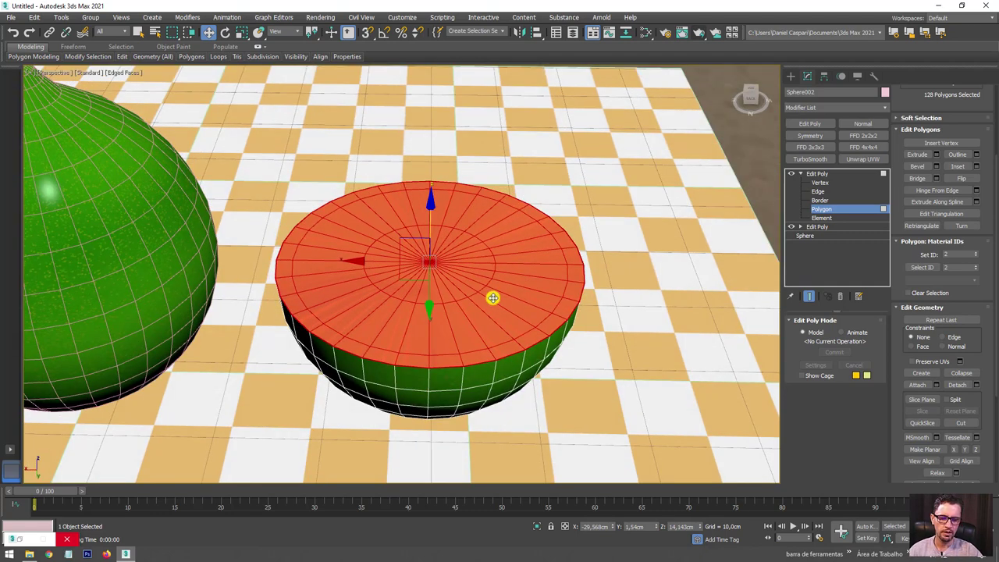
{"action": "key", "text": "ctrl+Page_Down"}
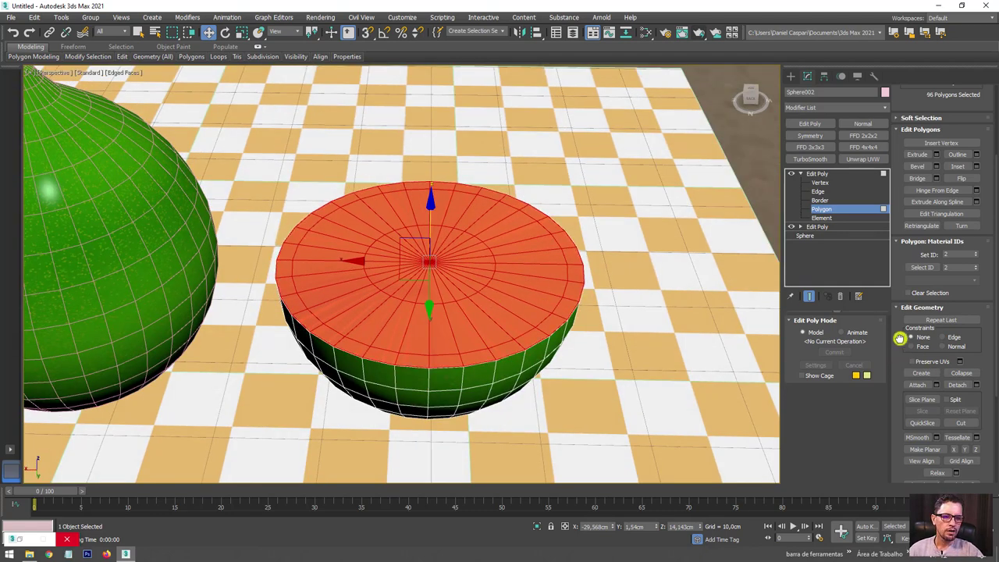
Give the top cap material ID 2, invert the selection, and give the outer shell ID 1.
{"action": "left_click_drag", "start_coordinate": [899, 338], "coordinate": [905, 89]}
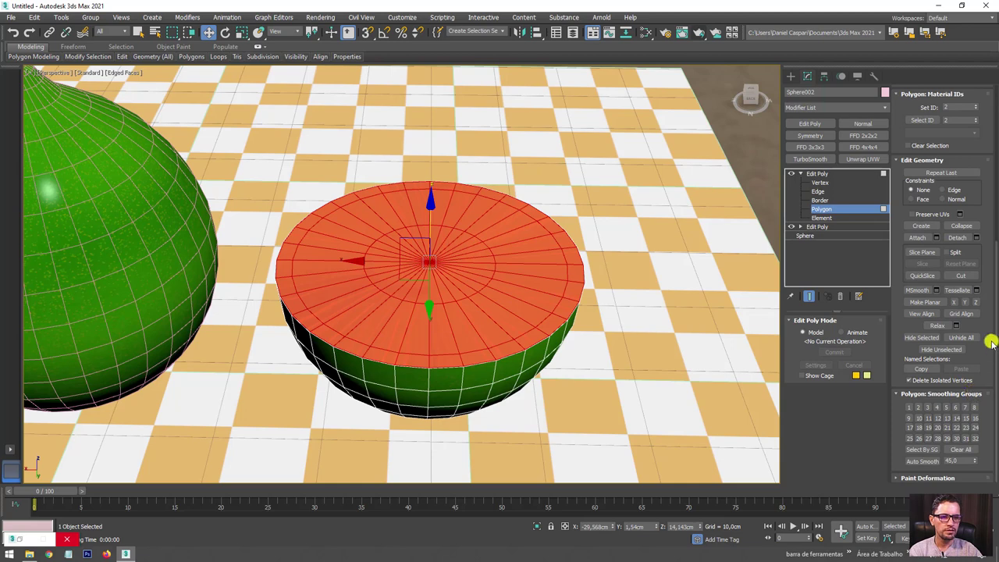
{"action": "left_click_drag", "start_coordinate": [940, 138], "coordinate": [944, 213]}
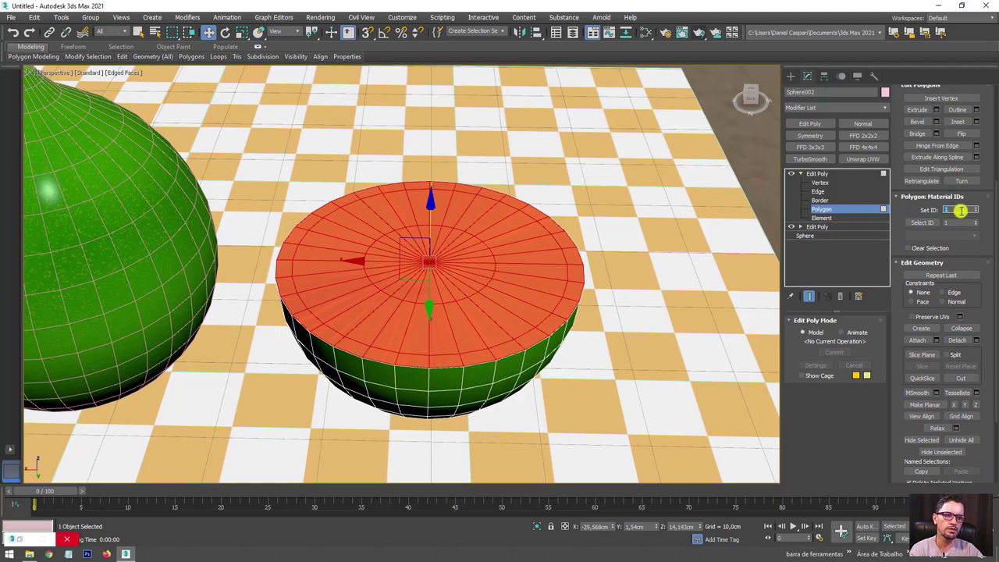
{"action": "mouse_move", "coordinate": [576, 275]}
{"action": "middle_mouse_down"}
{"action": "mouse_move", "coordinate": [587, 244]}
{"action": "mouse_move", "coordinate": [636, 219]}
{"action": "middle_mouse_up"}
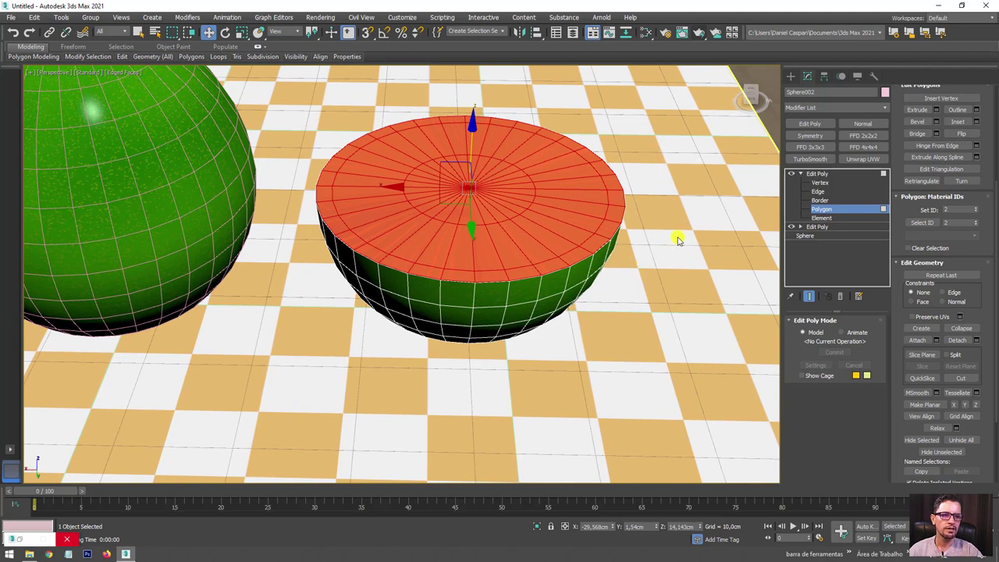
{"action": "key", "text": "ctrl+i"}
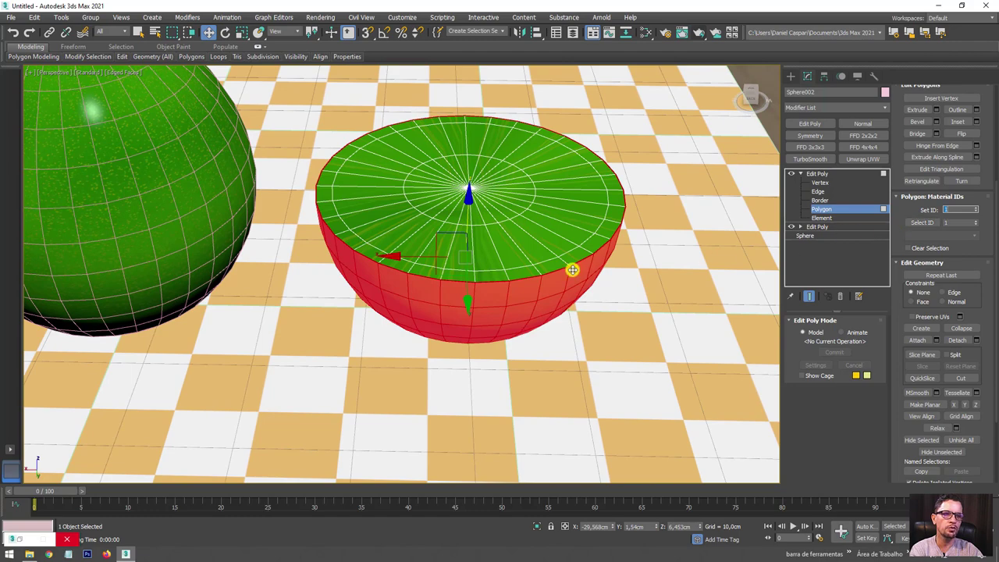
{"action": "middle_click_drag", "start_coordinate": [560, 299], "coordinate": [555, 269], "text": "alt"}
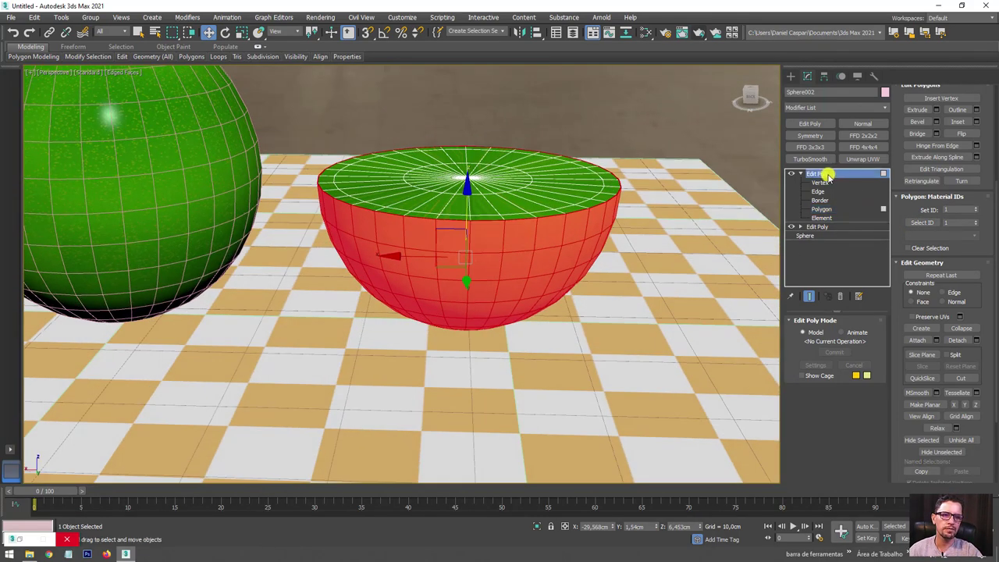
{"action": "left_click", "coordinate": [817, 173]}
{"action": "left_click", "coordinate": [645, 35]}
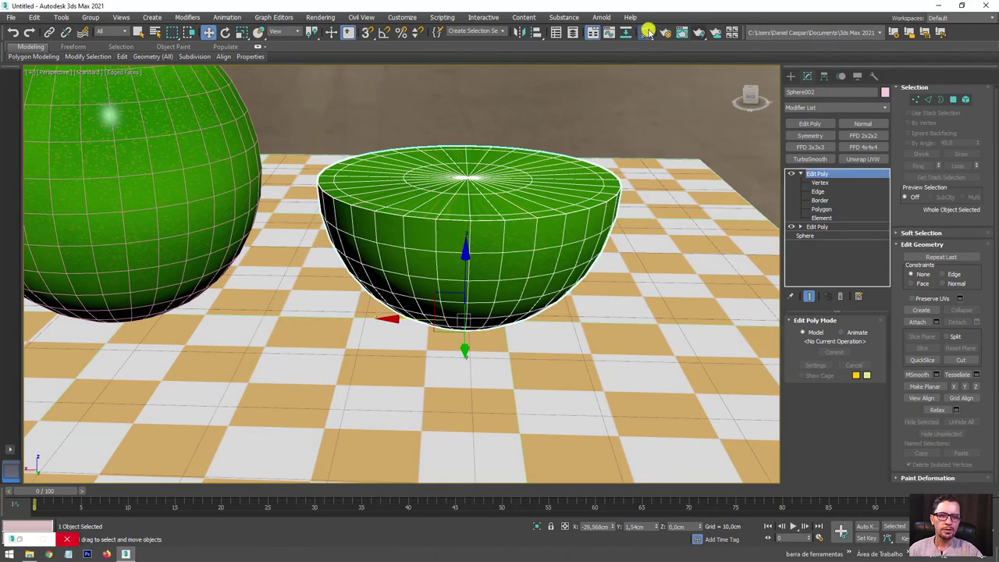
Create a Multi/Sub-Object material node and place it beside the other nodes.
{"action": "mouse_move", "coordinate": [547, 216]}
{"action": "middle_mouse_down", "text": "alt"}
{"action": "mouse_move", "coordinate": [656, 209]}
{"action": "mouse_move", "coordinate": [645, 205]}
{"action": "middle_mouse_up", "text": "alt"}
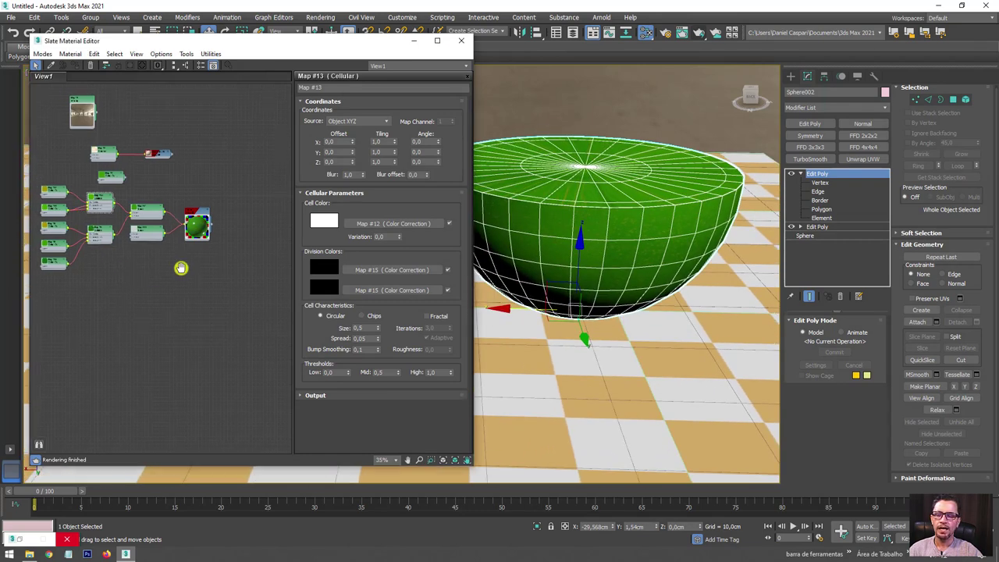
{"action": "scroll", "coordinate": [106, 255], "scroll_direction": "up", "scroll_amount": 2}
{"action": "left_click", "coordinate": [465, 76]}
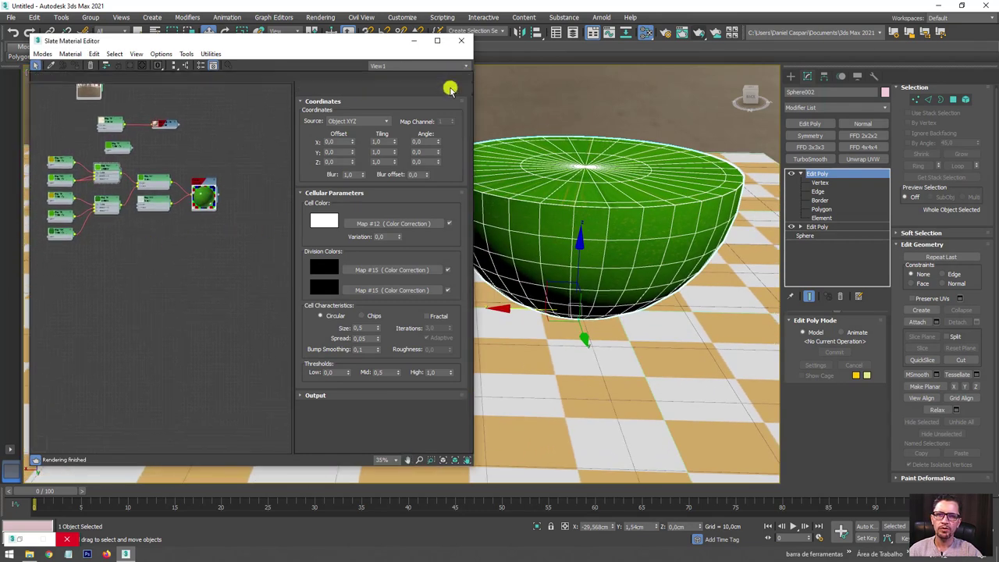
{"action": "right_click", "coordinate": [267, 235]}
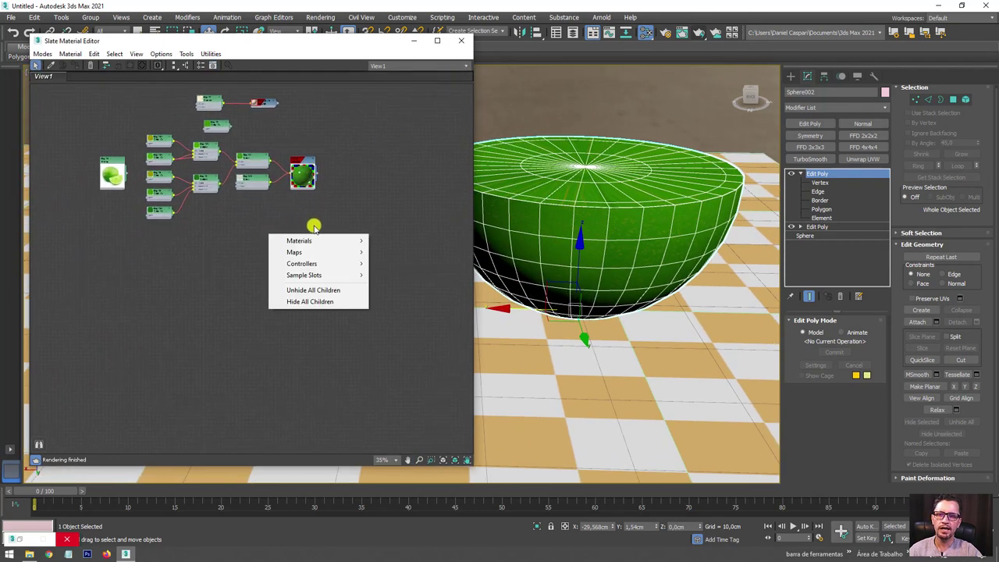
{"action": "mouse_move", "coordinate": [299, 240]}
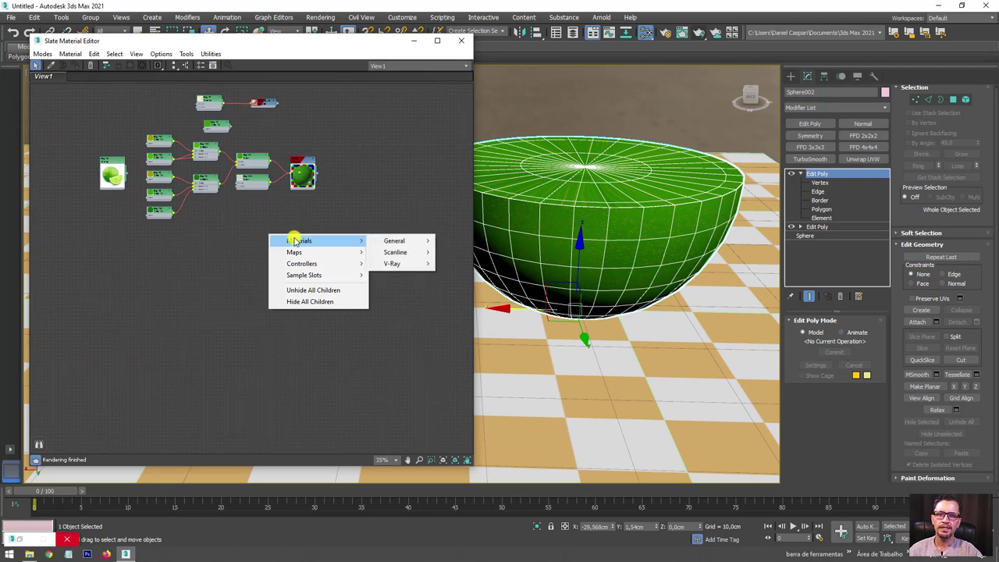
{"action": "mouse_move", "coordinate": [394, 240]}
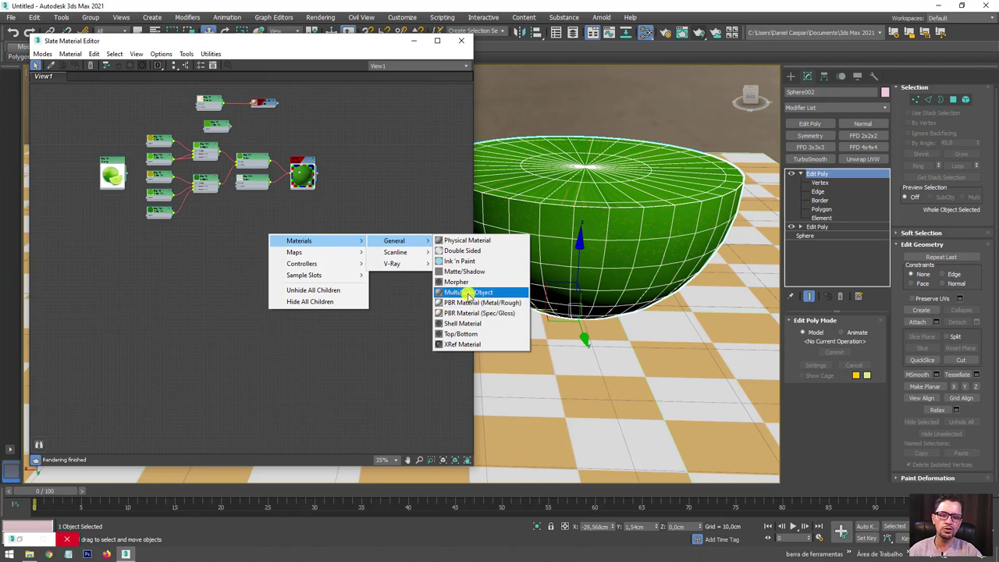
{"action": "left_click", "coordinate": [468, 293]}
{"action": "mouse_move", "coordinate": [265, 216]}
{"action": "middle_mouse_down"}
{"action": "mouse_move", "coordinate": [146, 252]}
{"action": "mouse_move", "coordinate": [149, 272]}
{"action": "middle_mouse_up"}
{"action": "left_click_drag", "start_coordinate": [149, 271], "coordinate": [245, 207]}
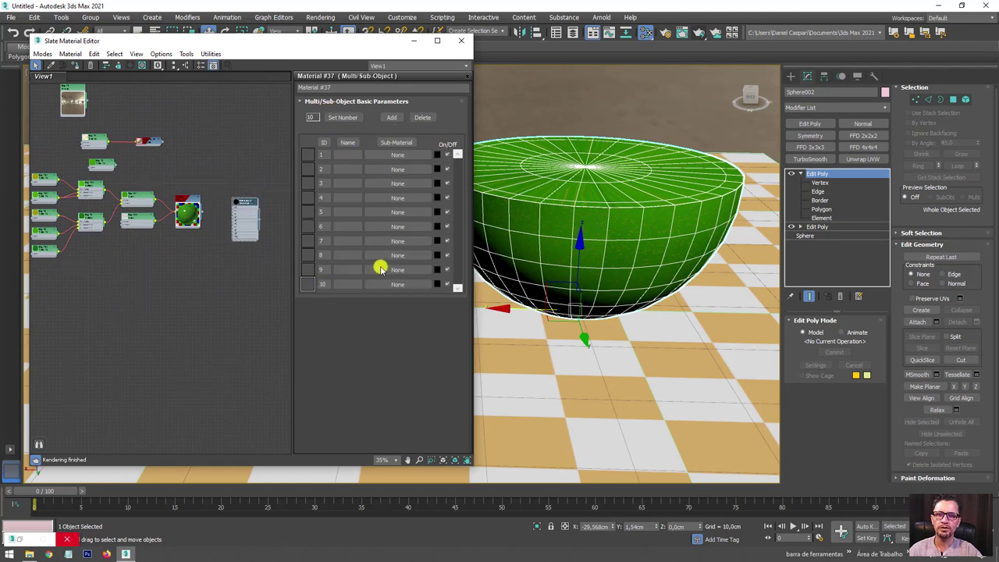
Reduce the Multi/Sub-Object to 2 slots and wire the Limão material into slot 1.
{"action": "left_click", "coordinate": [423, 117]}
{"action": "double_click", "coordinate": [424, 117]}
{"action": "triple_click", "coordinate": [424, 117]}
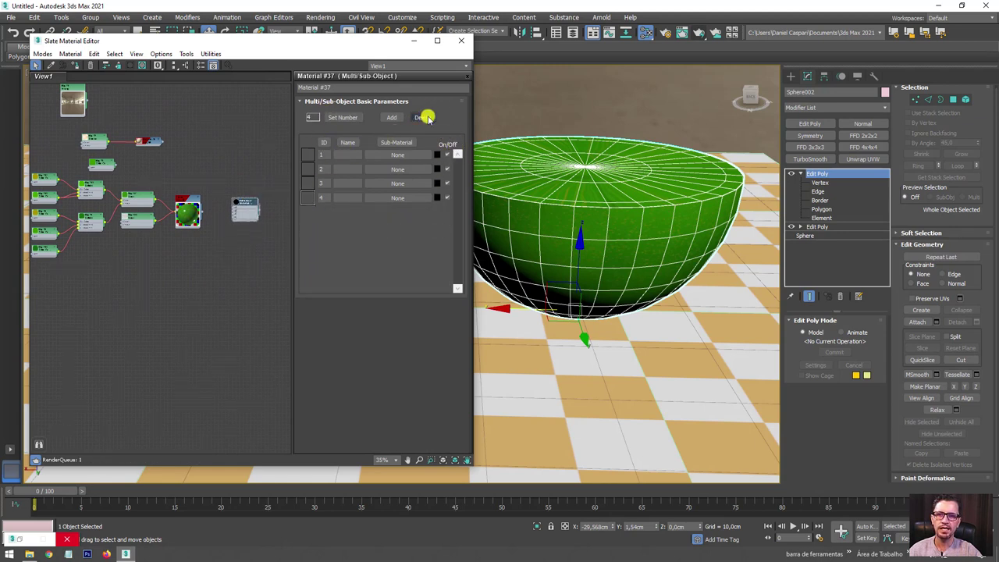
{"action": "left_click", "coordinate": [424, 117]}
{"action": "left_click", "coordinate": [424, 117]}
{"action": "scroll", "coordinate": [237, 219], "scroll_direction": "up", "scroll_amount": 1}
{"action": "scroll", "coordinate": [237, 218], "scroll_direction": "up", "scroll_amount": 1}
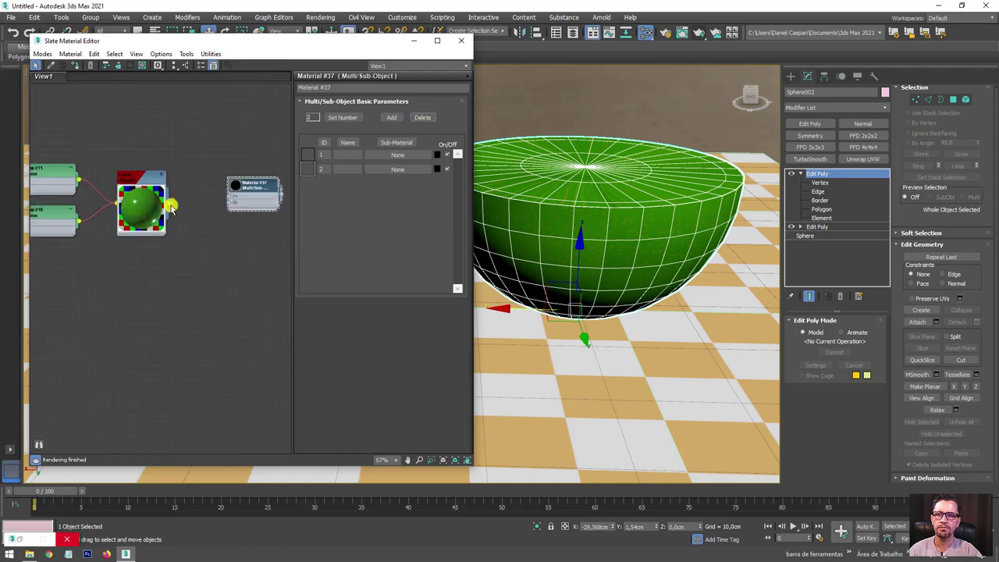
{"action": "scroll", "coordinate": [171, 205], "scroll_direction": "up", "scroll_amount": 1}
{"action": "left_click_drag", "start_coordinate": [274, 182], "coordinate": [254, 219]}
{"action": "middle_click_drag", "start_coordinate": [184, 206], "coordinate": [100, 201]}
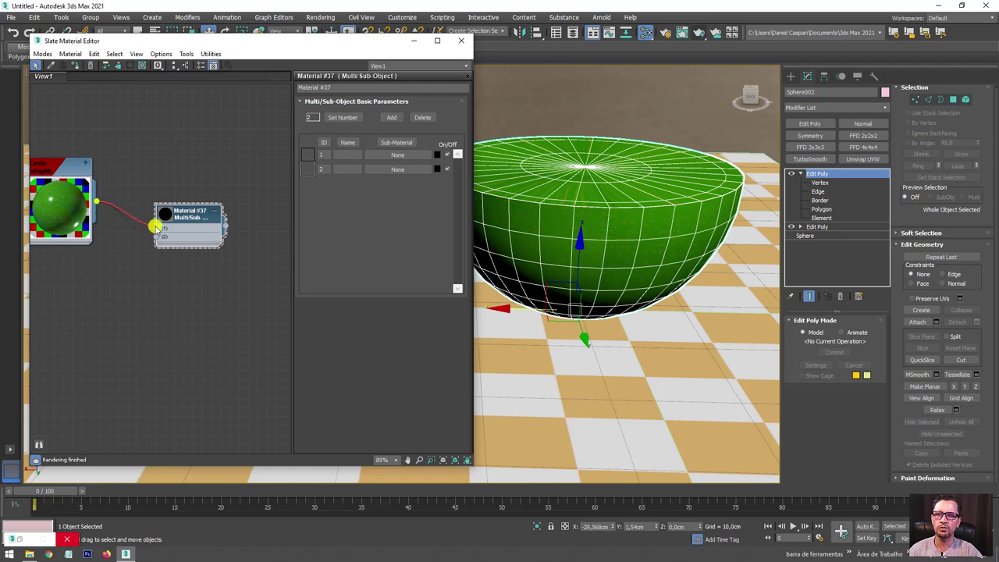
{"action": "left_click_drag", "start_coordinate": [156, 231], "coordinate": [157, 229]}
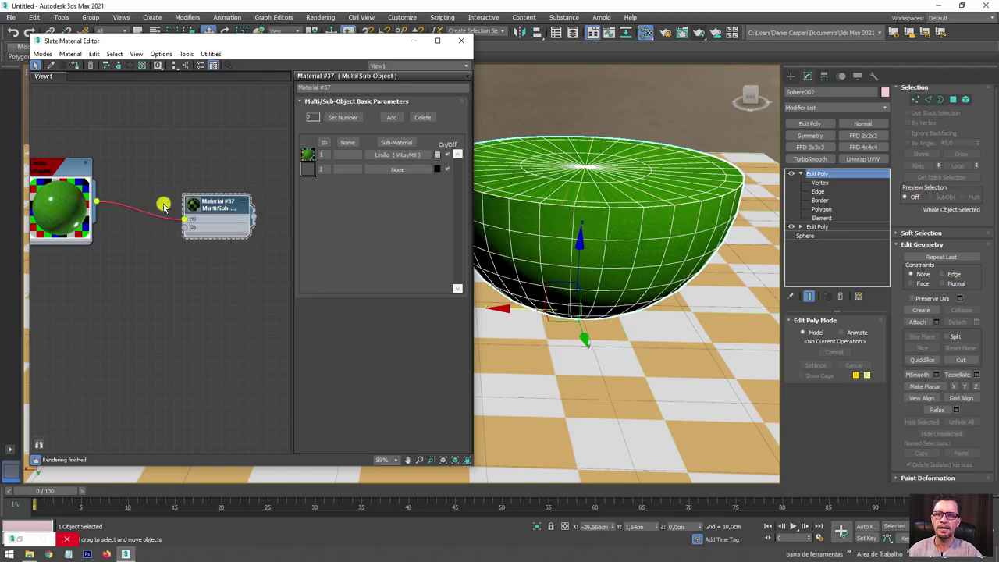
Create a new VRayMtl, Material #38, next to the Multi/Sub-Object node.
{"action": "scroll", "coordinate": [160, 206], "scroll_direction": "up", "scroll_amount": 1}
{"action": "scroll", "coordinate": [157, 213], "scroll_direction": "down", "scroll_amount": 3}
{"action": "scroll", "coordinate": [172, 258], "scroll_direction": "up", "scroll_amount": 2}
{"action": "right_click", "coordinate": [153, 270]}
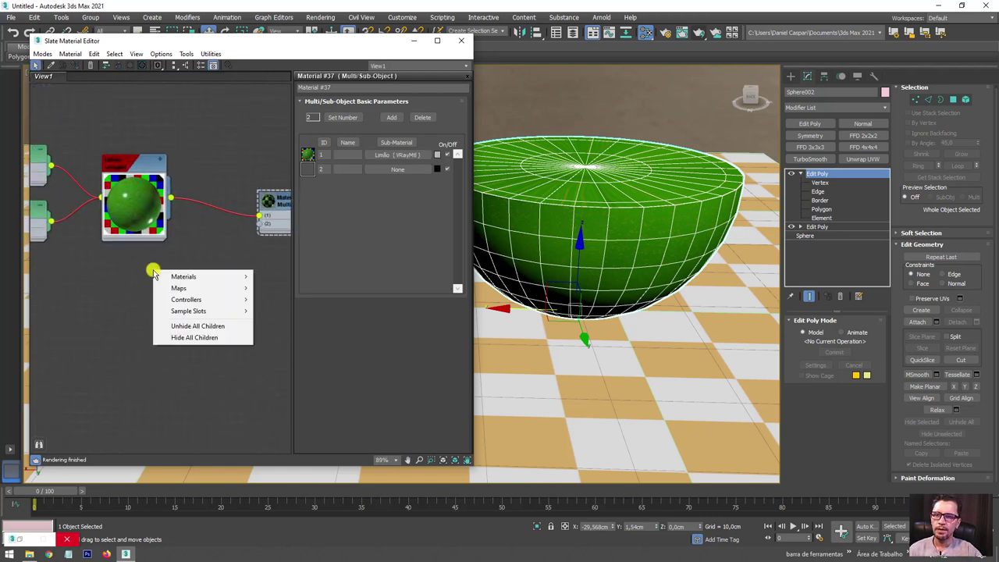
{"action": "mouse_move", "coordinate": [277, 300]}
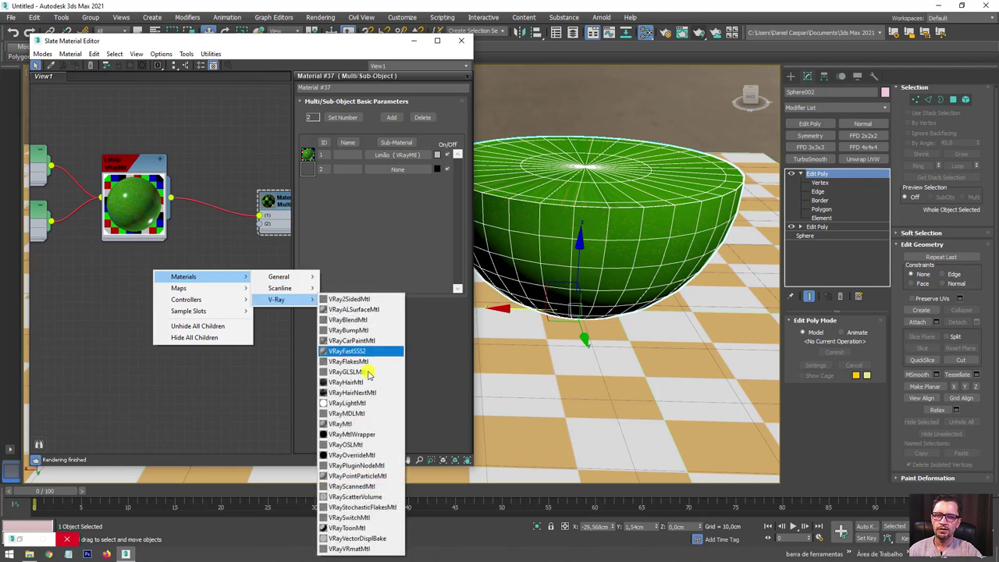
{"action": "left_click", "coordinate": [344, 424]}
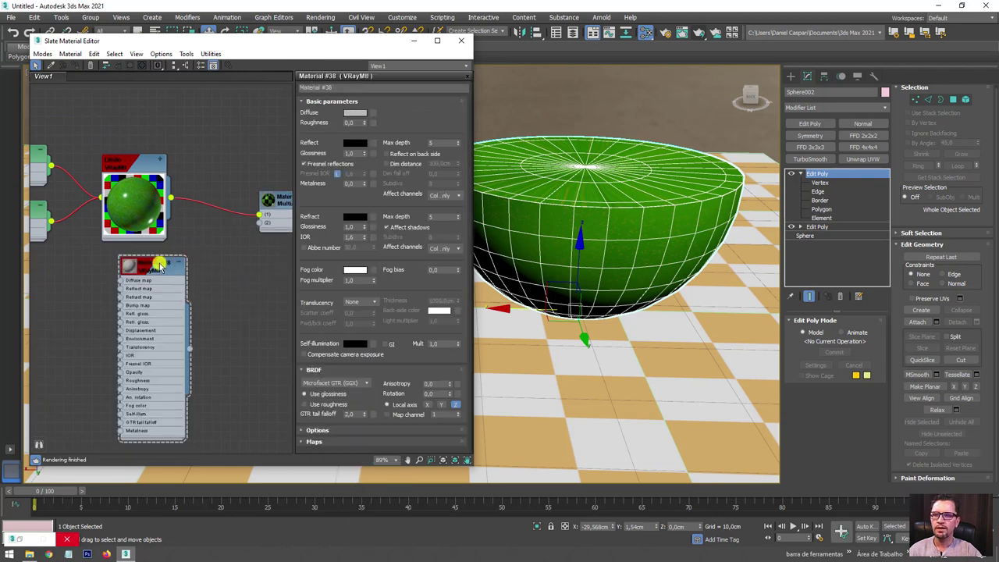
{"action": "mouse_move", "coordinate": [161, 260]}
{"action": "left_mouse_down"}
{"action": "mouse_move", "coordinate": [198, 281]}
{"action": "mouse_move", "coordinate": [260, 223]}
{"action": "left_mouse_up"}
{"action": "left_click", "coordinate": [205, 281]}
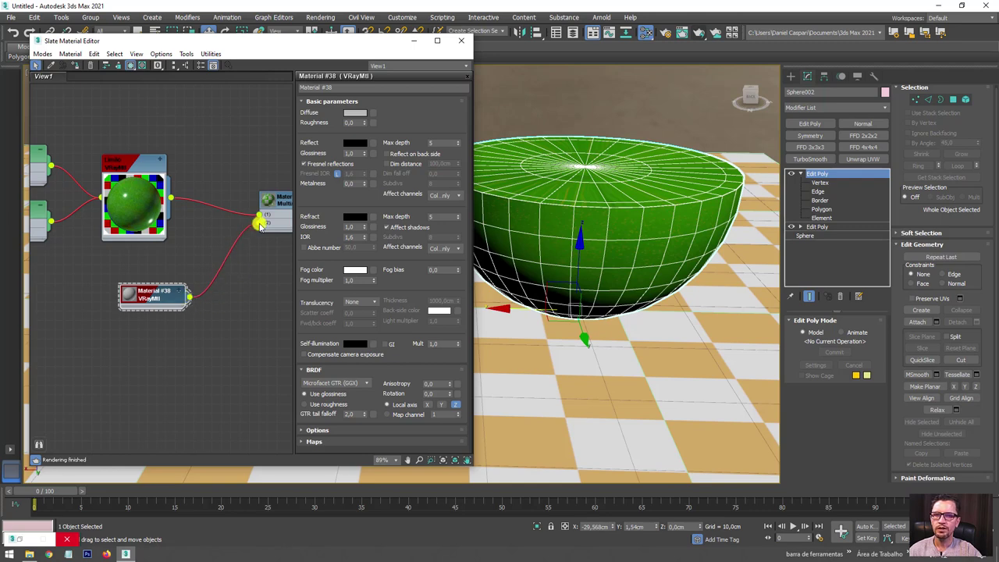
{"action": "middle_click_drag", "start_coordinate": [261, 226], "coordinate": [160, 243]}
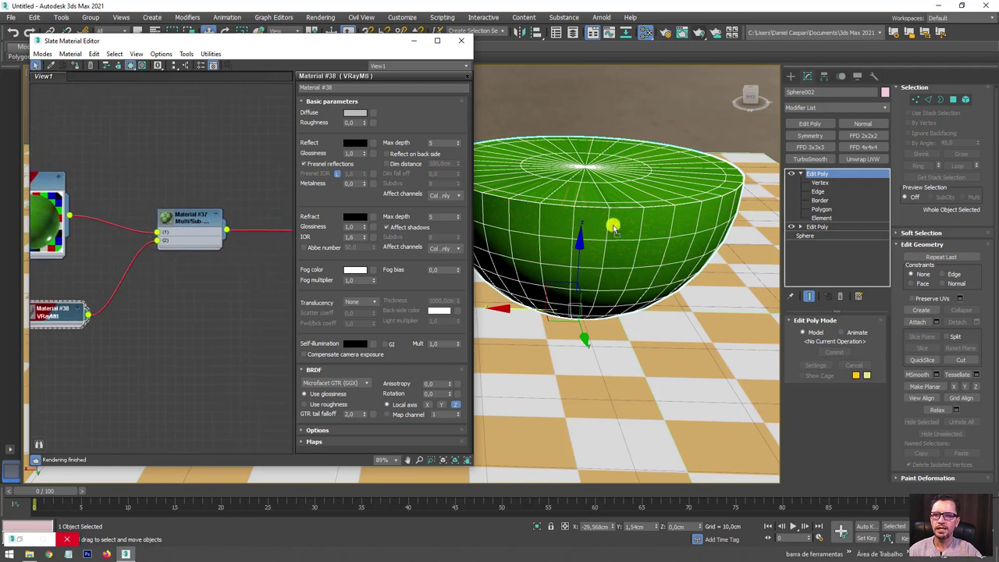
{"action": "mouse_move", "coordinate": [618, 198]}
{"action": "middle_mouse_down", "text": "alt"}
{"action": "mouse_move", "coordinate": [633, 263]}
{"action": "mouse_move", "coordinate": [677, 154]}
{"action": "middle_mouse_up", "text": "alt"}
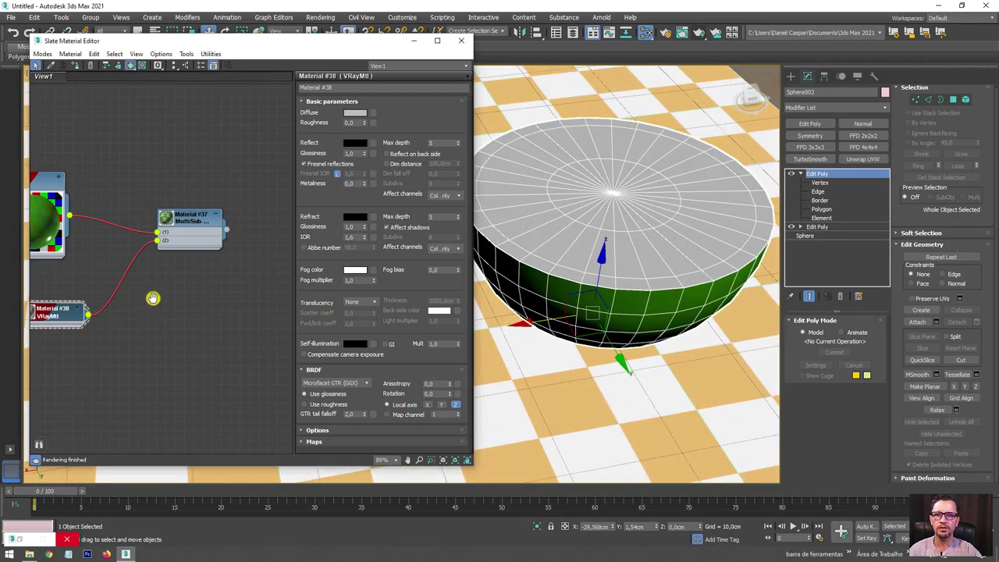
{"action": "middle_click_drag", "start_coordinate": [152, 294], "coordinate": [223, 234]}
{"action": "left_click_drag", "start_coordinate": [130, 240], "coordinate": [186, 235]}
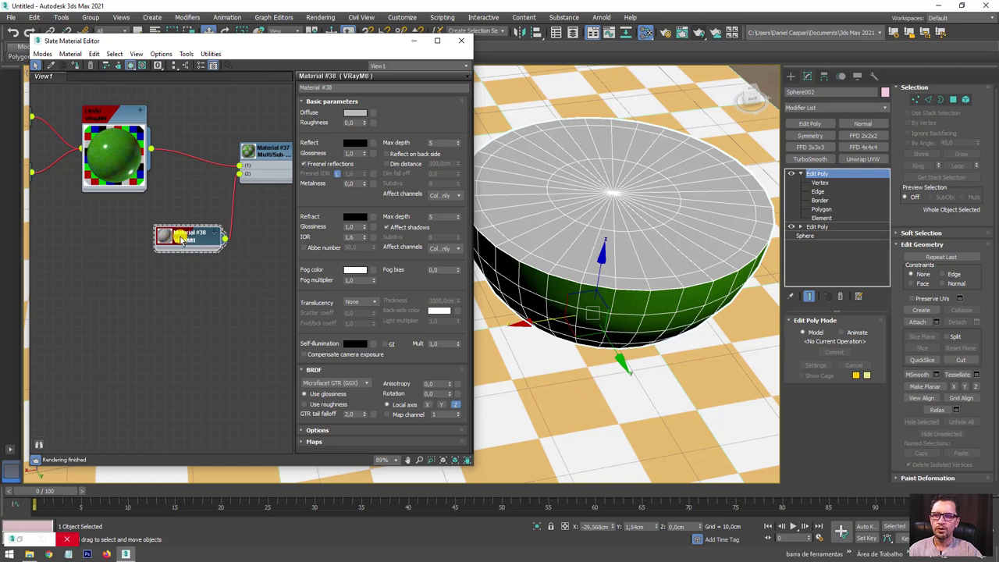
{"action": "double_click", "coordinate": [169, 240]}
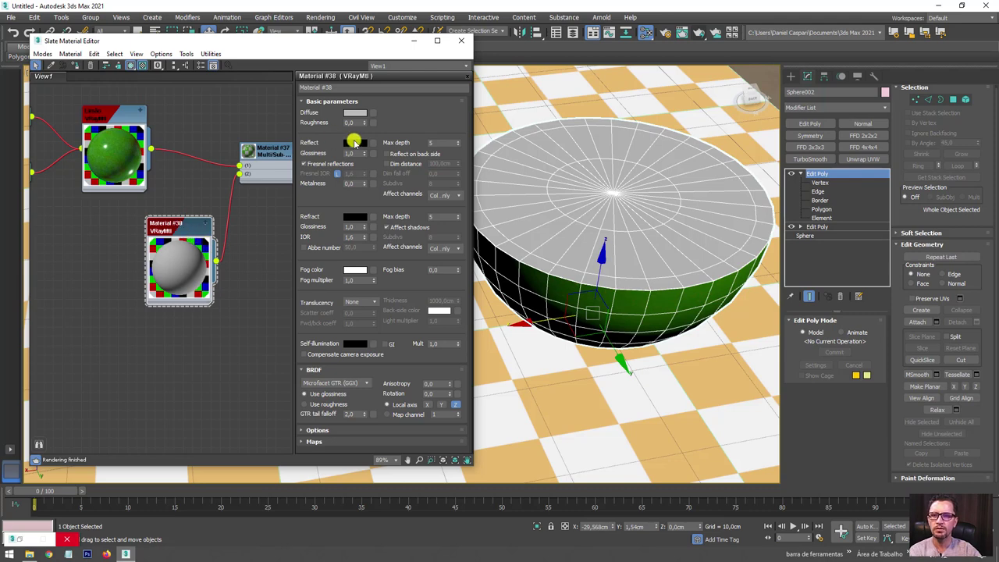
Give Material #38 a grey 146 reflect colour and 0.85 glossiness.
{"action": "left_click", "coordinate": [354, 142]}
{"action": "left_click_drag", "start_coordinate": [453, 104], "coordinate": [457, 133]}
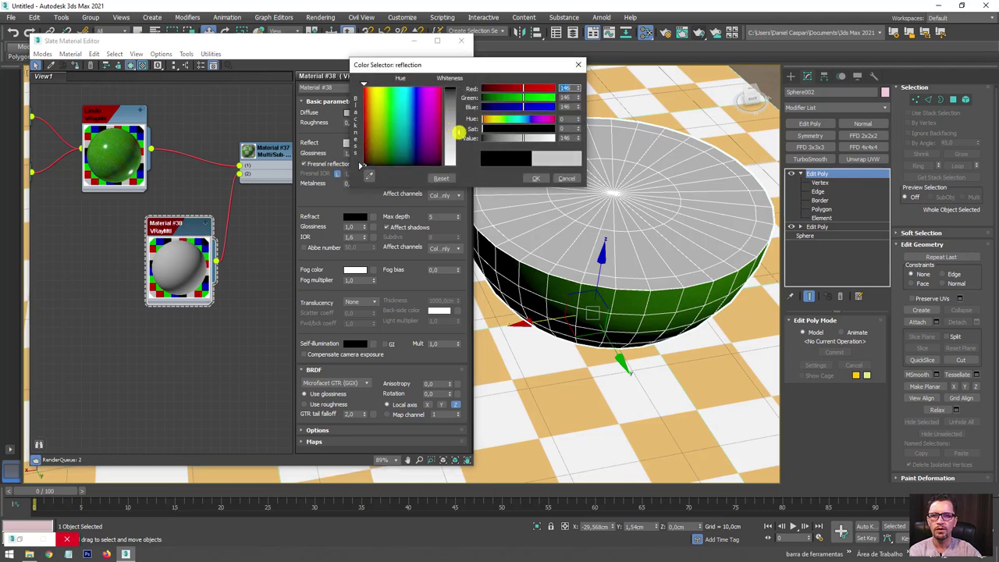
{"action": "left_click", "coordinate": [535, 178]}
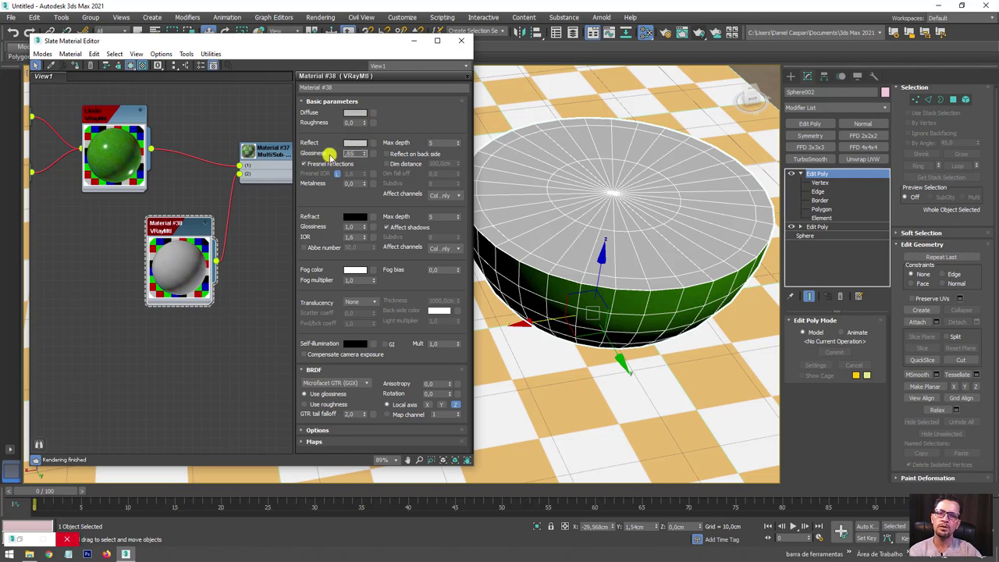
{"action": "scroll", "coordinate": [176, 244], "scroll_direction": "up", "scroll_amount": 2}
{"action": "scroll", "coordinate": [166, 251], "scroll_direction": "up", "scroll_amount": 1}
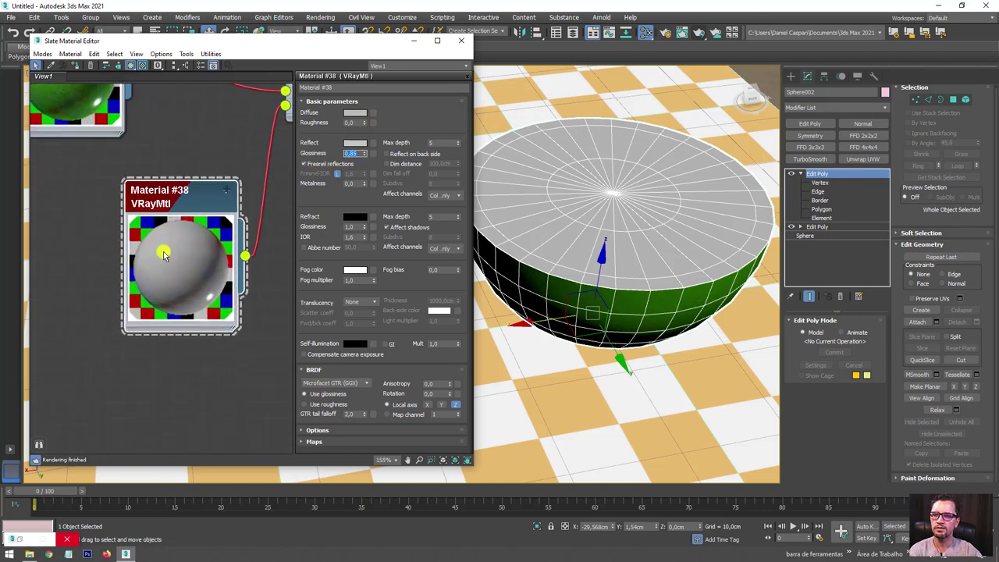
{"action": "scroll", "coordinate": [164, 254], "scroll_direction": "down", "scroll_amount": 3}
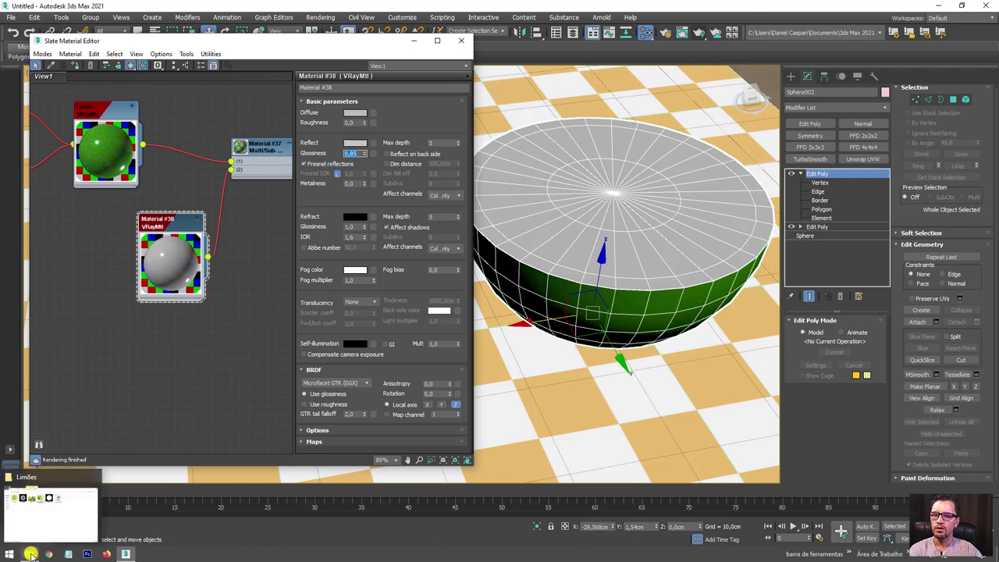
Bring Corte.jpg in as a bitmap node and wire it into Material #38's Diffuse slot.
{"action": "left_click", "coordinate": [31, 535]}
{"action": "left_click_drag", "start_coordinate": [574, 127], "coordinate": [692, 134]}
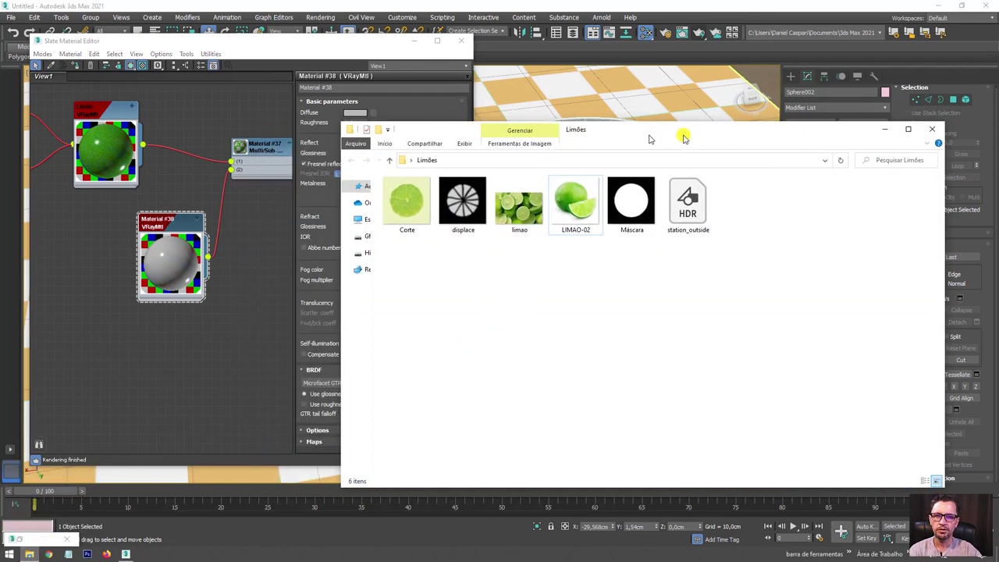
{"action": "left_click_drag", "start_coordinate": [449, 203], "coordinate": [115, 337]}
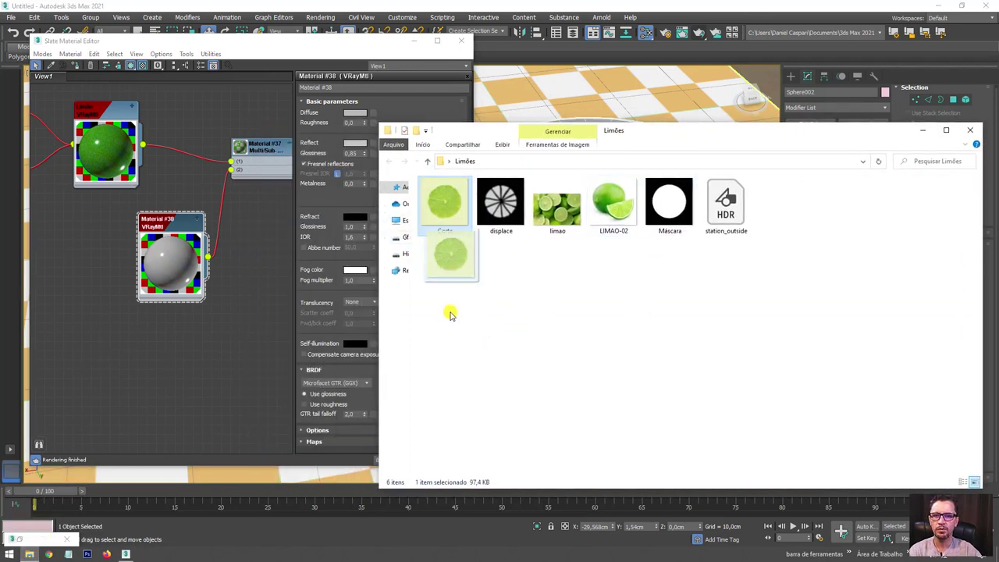
{"action": "left_click_drag", "start_coordinate": [86, 269], "coordinate": [84, 269]}
{"action": "double_click", "coordinate": [84, 272]}
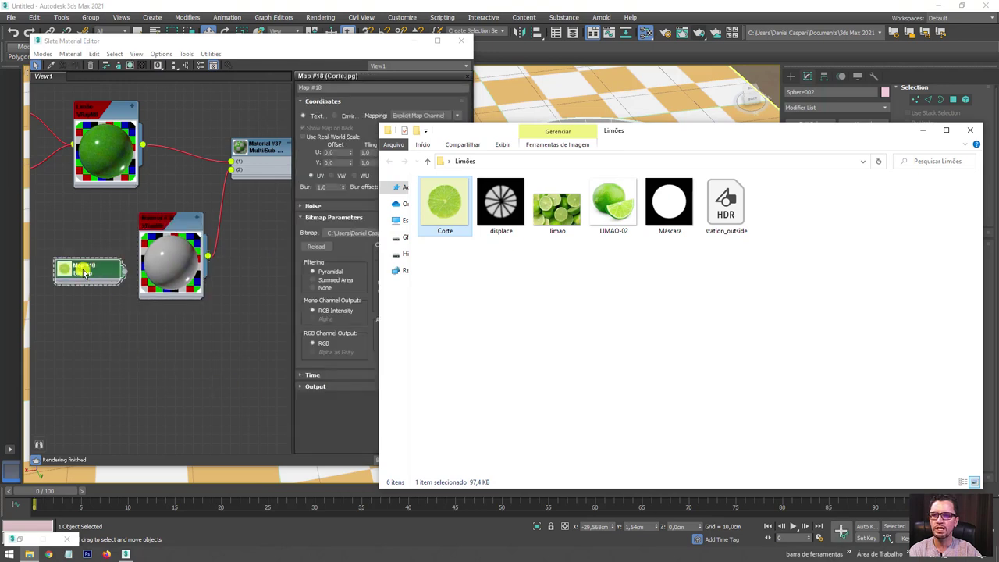
{"action": "left_click", "coordinate": [64, 272]}
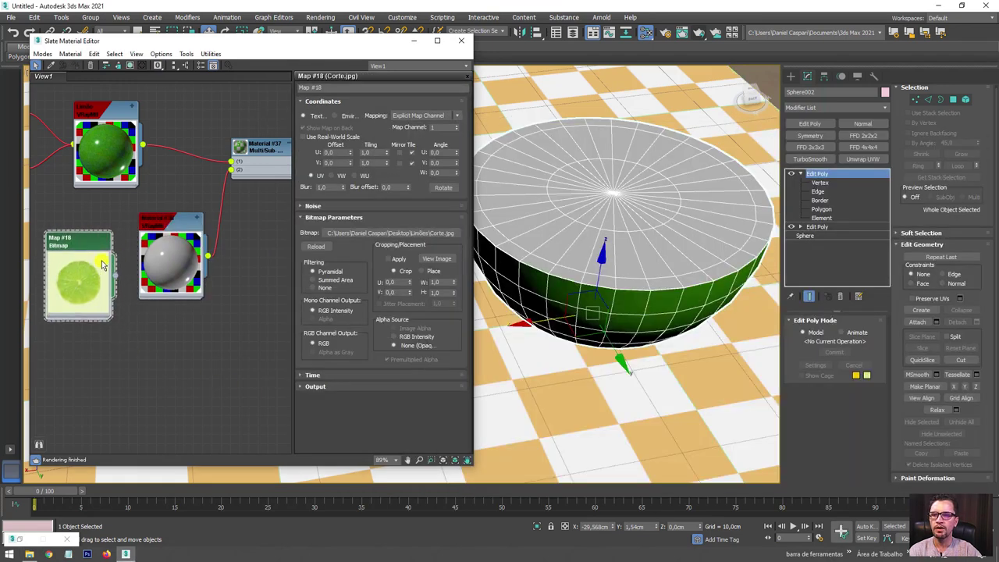
{"action": "scroll", "coordinate": [101, 261], "scroll_direction": "up", "scroll_amount": 3}
{"action": "mouse_move", "coordinate": [170, 209]}
{"action": "left_mouse_down"}
{"action": "mouse_move", "coordinate": [184, 224]}
{"action": "mouse_move", "coordinate": [209, 221]}
{"action": "left_mouse_up"}
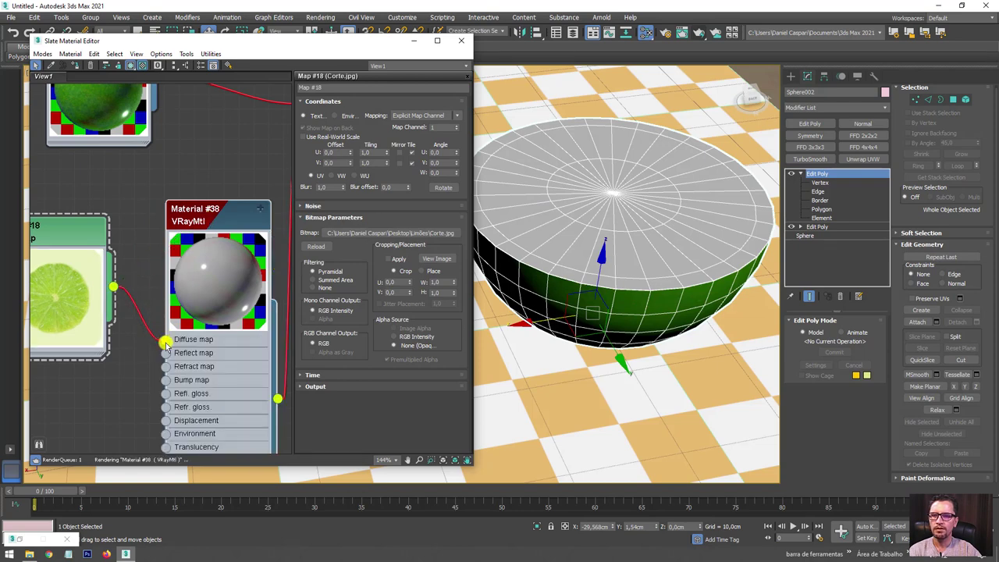
{"action": "left_click_drag", "start_coordinate": [166, 338], "coordinate": [167, 339]}
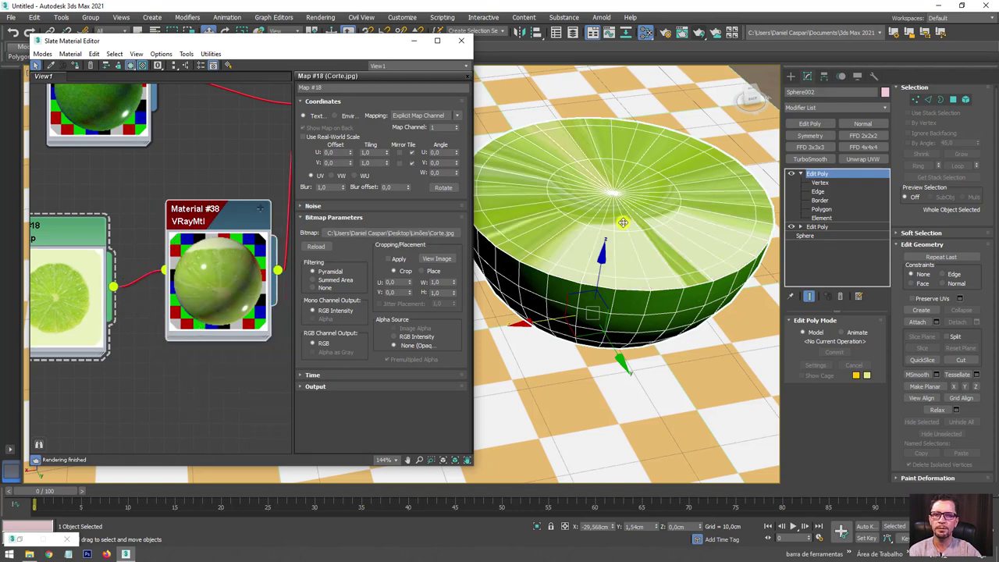
{"action": "middle_click_drag", "start_coordinate": [622, 223], "coordinate": [580, 182], "text": "alt"}
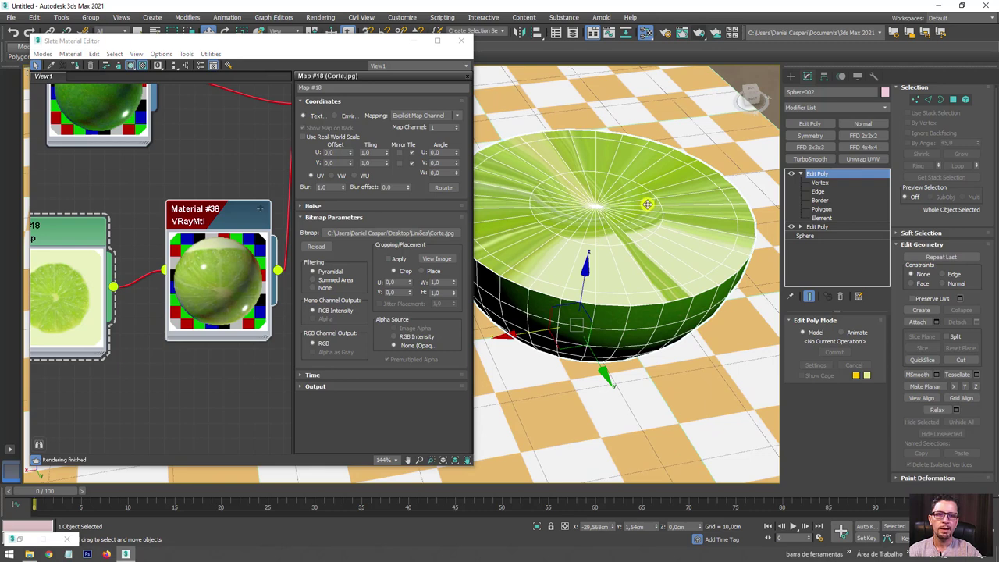
Select the lime half's flat top polygons and apply a planar UVW Map to them.
{"action": "left_click", "coordinate": [952, 101]}
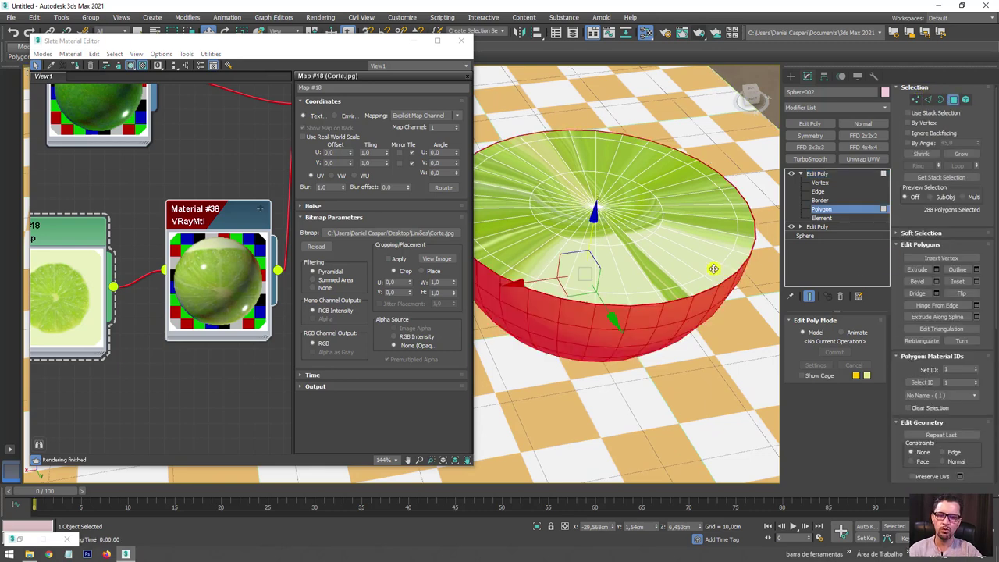
{"action": "key", "text": "ctrl+i"}
{"action": "middle_click_drag", "start_coordinate": [679, 231], "coordinate": [673, 237], "text": "alt"}
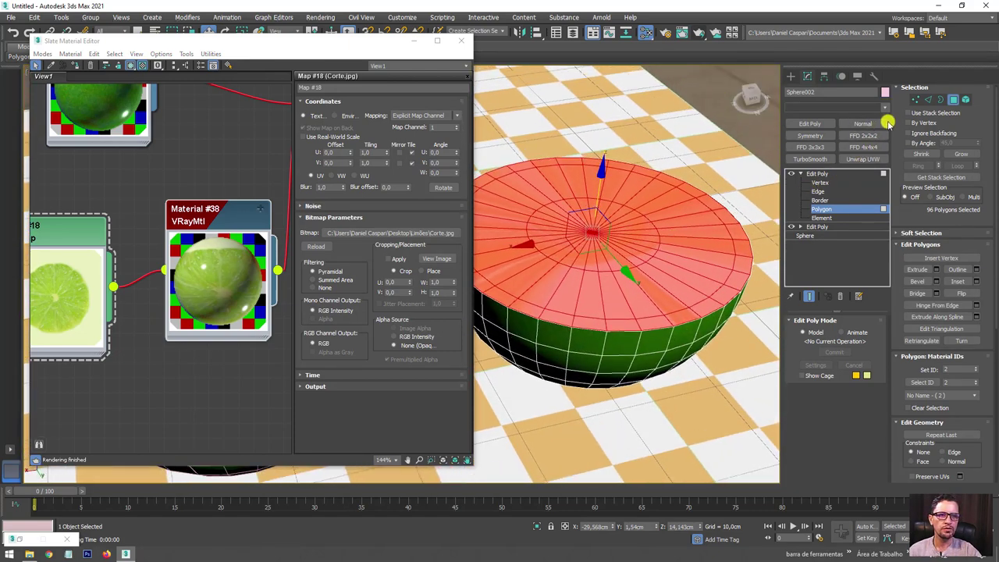
{"action": "left_click", "coordinate": [883, 107]}
{"action": "left_click_drag", "start_coordinate": [885, 134], "coordinate": [884, 323]}
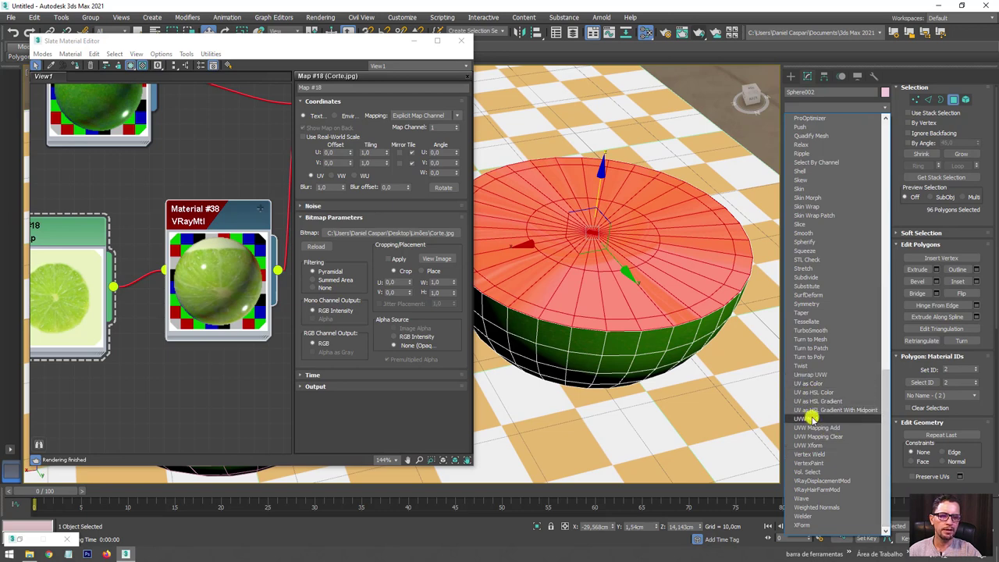
{"action": "left_click", "coordinate": [806, 419]}
{"action": "middle_click_drag", "start_coordinate": [676, 312], "coordinate": [689, 324], "text": "alt"}
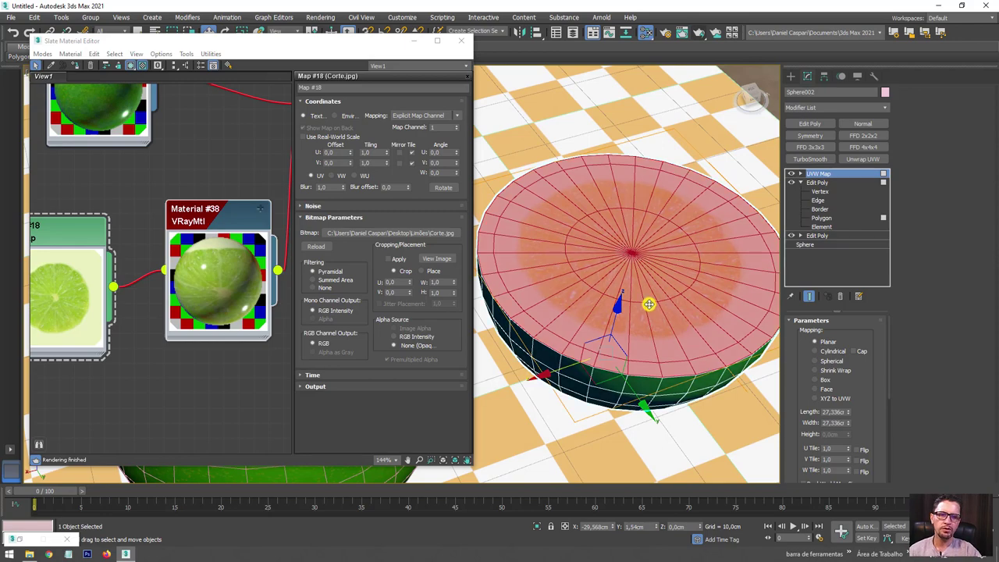
{"action": "scroll", "coordinate": [648, 305], "scroll_direction": "down", "scroll_amount": 5}
{"action": "mouse_move", "coordinate": [647, 305]}
{"action": "middle_mouse_down", "text": "alt"}
{"action": "mouse_move", "coordinate": [617, 307]}
{"action": "mouse_move", "coordinate": [663, 305]}
{"action": "middle_mouse_up", "text": "alt"}
{"action": "scroll", "coordinate": [617, 307], "scroll_direction": "up", "scroll_amount": 5}
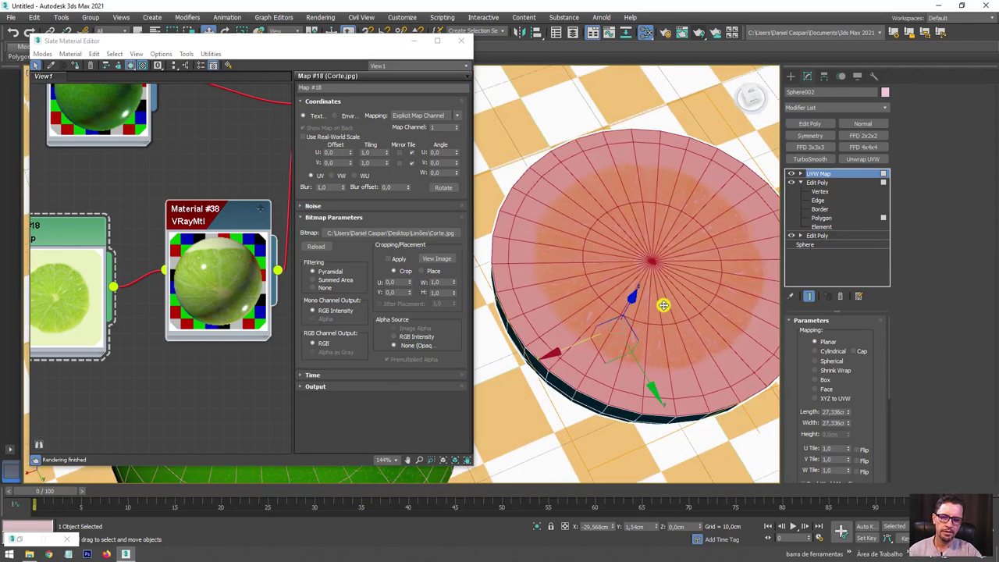
{"action": "middle_click_drag", "start_coordinate": [644, 251], "coordinate": [693, 296], "text": "alt"}
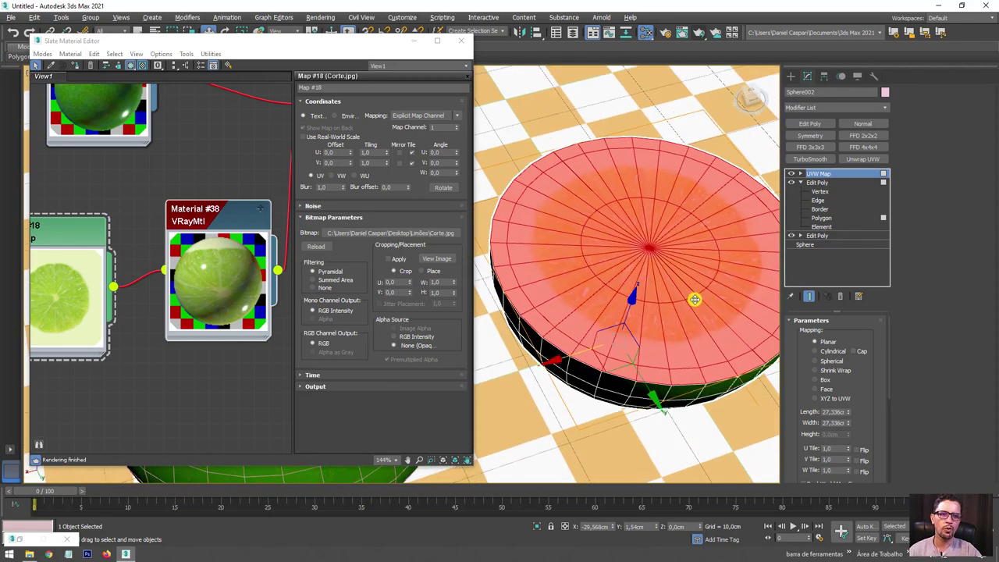
Move the UVW Map gizmo so the Corte slice image sits centred on the top.
{"action": "left_click", "coordinate": [801, 174]}
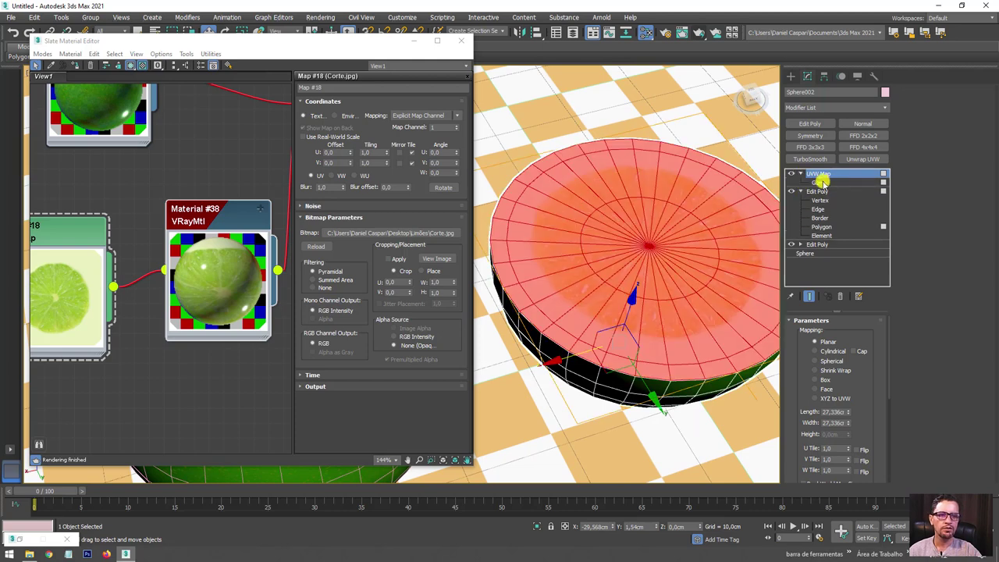
{"action": "left_click", "coordinate": [819, 181]}
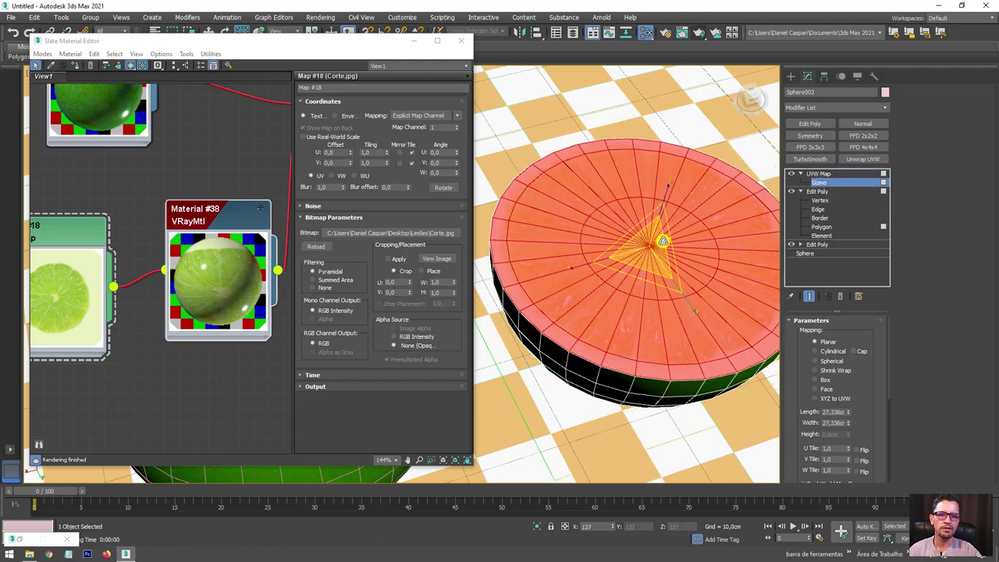
{"action": "left_click_drag", "start_coordinate": [662, 240], "coordinate": [655, 239]}
{"action": "key", "text": "w"}
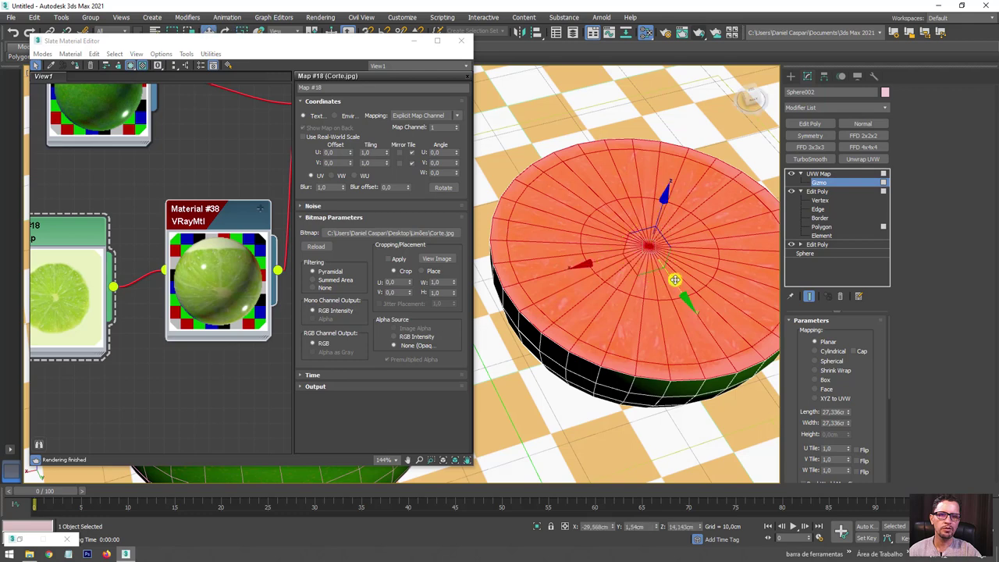
{"action": "left_click_drag", "start_coordinate": [679, 286], "coordinate": [672, 281]}
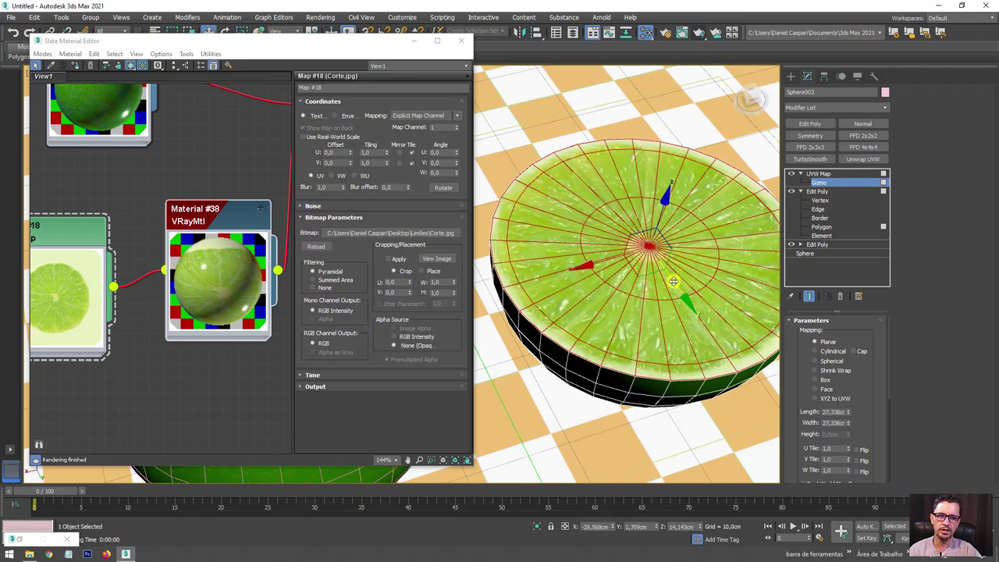
{"action": "middle_click_drag", "start_coordinate": [658, 268], "coordinate": [638, 296], "text": "alt"}
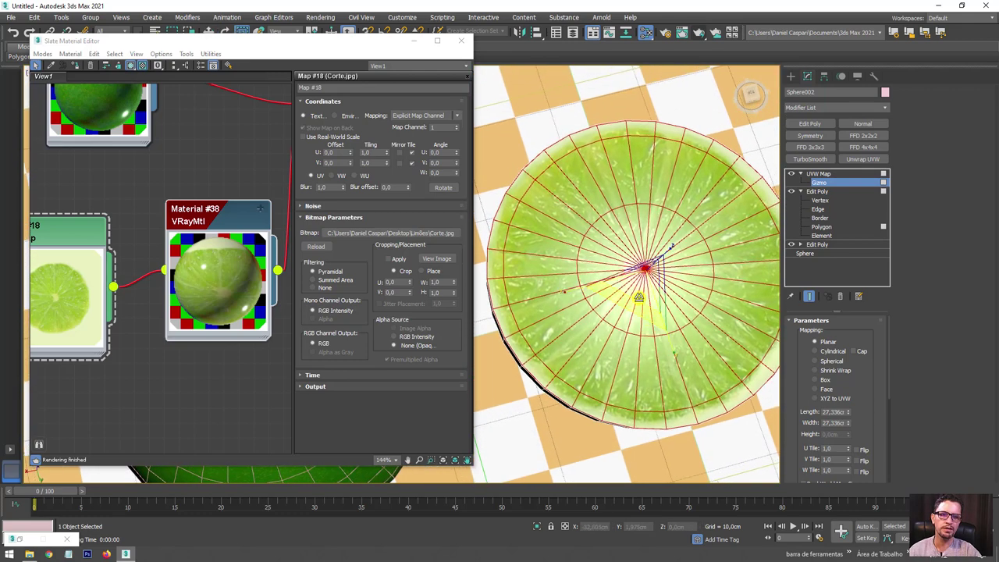
{"action": "left_click_drag", "start_coordinate": [643, 285], "coordinate": [645, 281]}
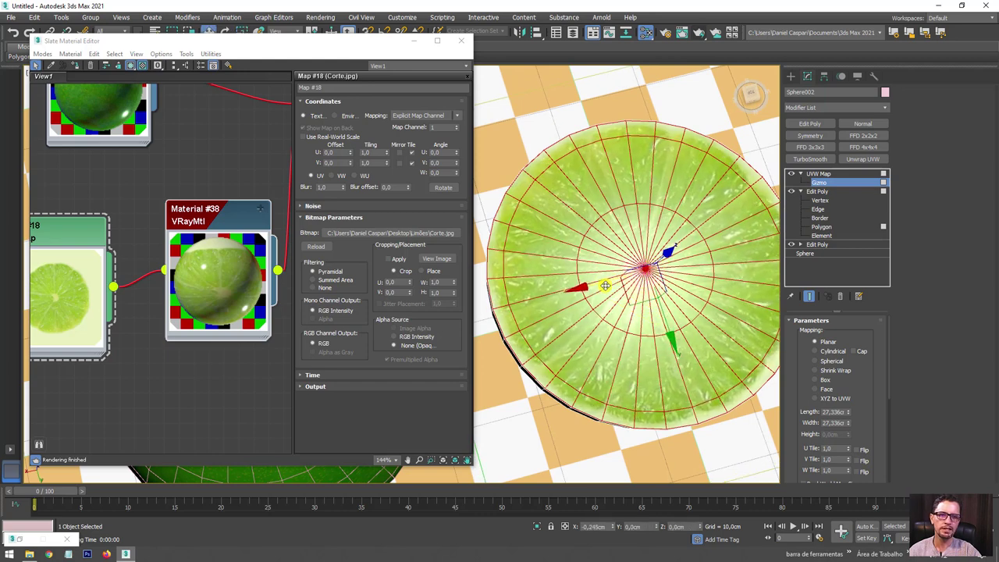
{"action": "middle_click_drag", "start_coordinate": [614, 310], "coordinate": [846, 172], "text": "alt"}
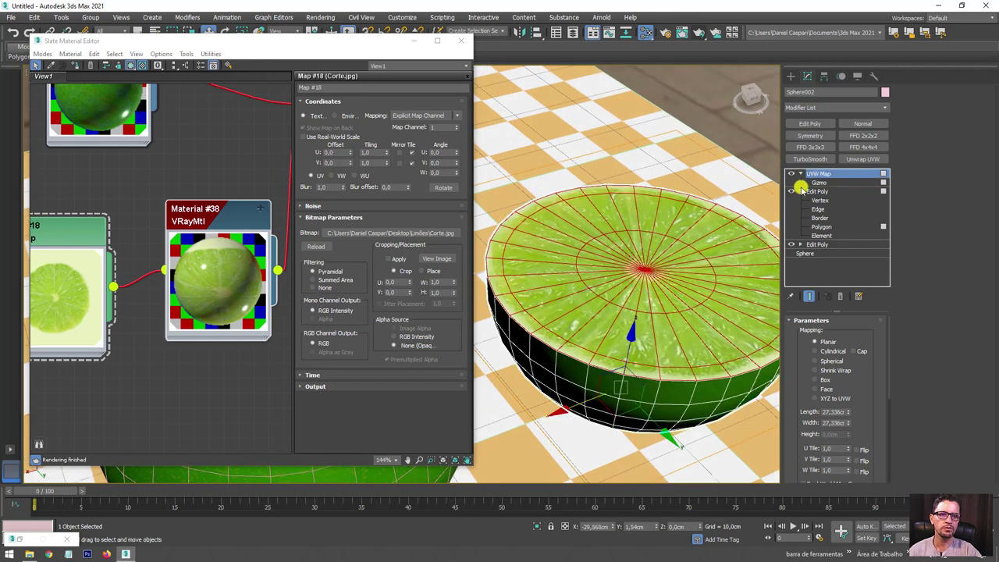
{"action": "left_click", "coordinate": [811, 175]}
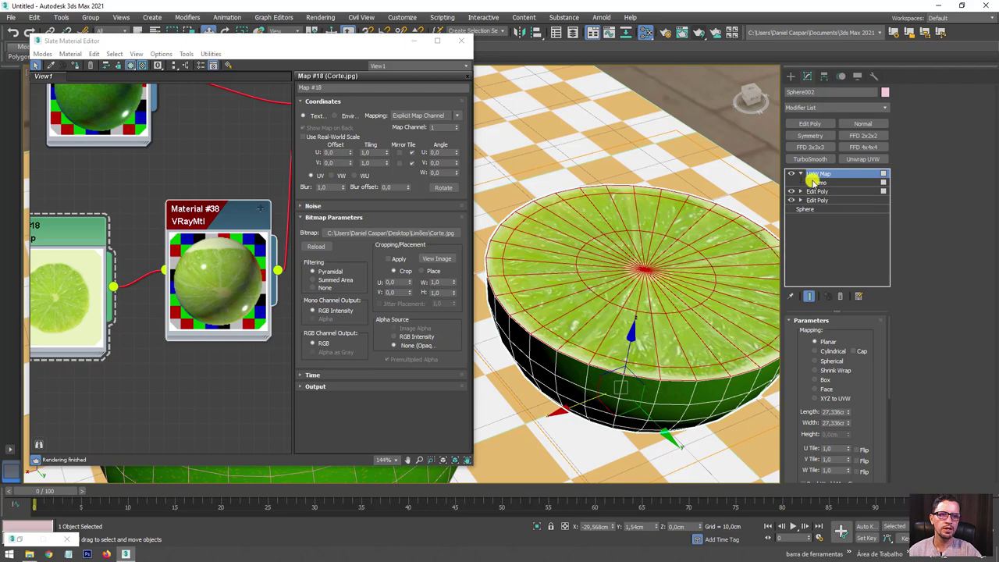
Add an Edit Poly to the stack and bring displace.jpg in as a bitmap node.
{"action": "left_click", "coordinate": [817, 126]}
{"action": "mouse_move", "coordinate": [682, 285]}
{"action": "middle_mouse_down", "text": "alt"}
{"action": "mouse_move", "coordinate": [671, 266]}
{"action": "mouse_move", "coordinate": [653, 305]}
{"action": "mouse_move", "coordinate": [644, 242]}
{"action": "mouse_move", "coordinate": [632, 305]}
{"action": "mouse_move", "coordinate": [630, 243]}
{"action": "mouse_move", "coordinate": [615, 312]}
{"action": "mouse_move", "coordinate": [612, 280]}
{"action": "mouse_move", "coordinate": [614, 312]}
{"action": "mouse_move", "coordinate": [615, 300]}
{"action": "middle_mouse_up", "text": "alt"}
{"action": "scroll", "coordinate": [663, 249], "scroll_direction": "down", "scroll_amount": 2}
{"action": "mouse_move", "coordinate": [245, 265]}
{"action": "middle_mouse_down"}
{"action": "mouse_move", "coordinate": [169, 283]}
{"action": "mouse_move", "coordinate": [210, 285]}
{"action": "middle_mouse_up"}
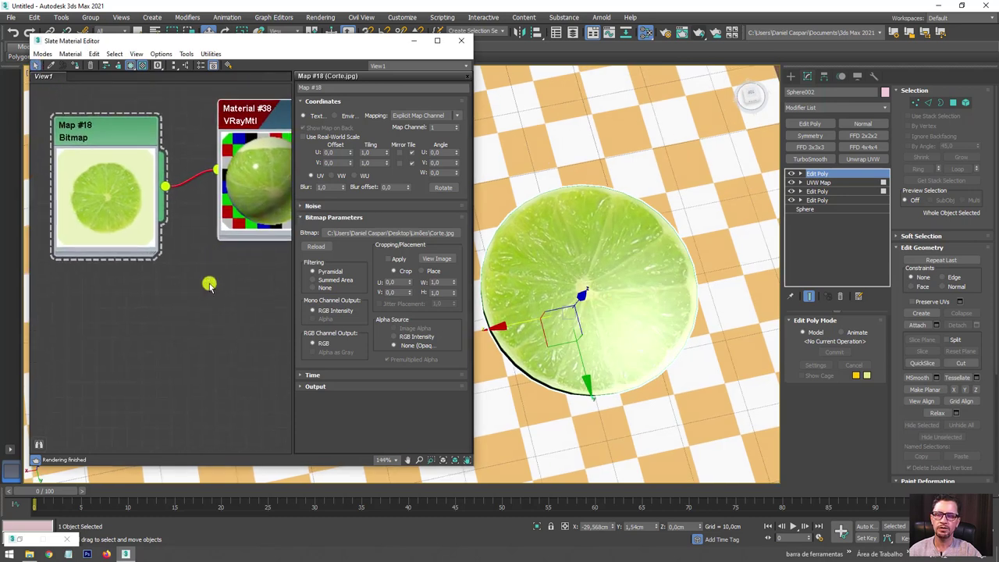
{"action": "mouse_move", "coordinate": [29, 554]}
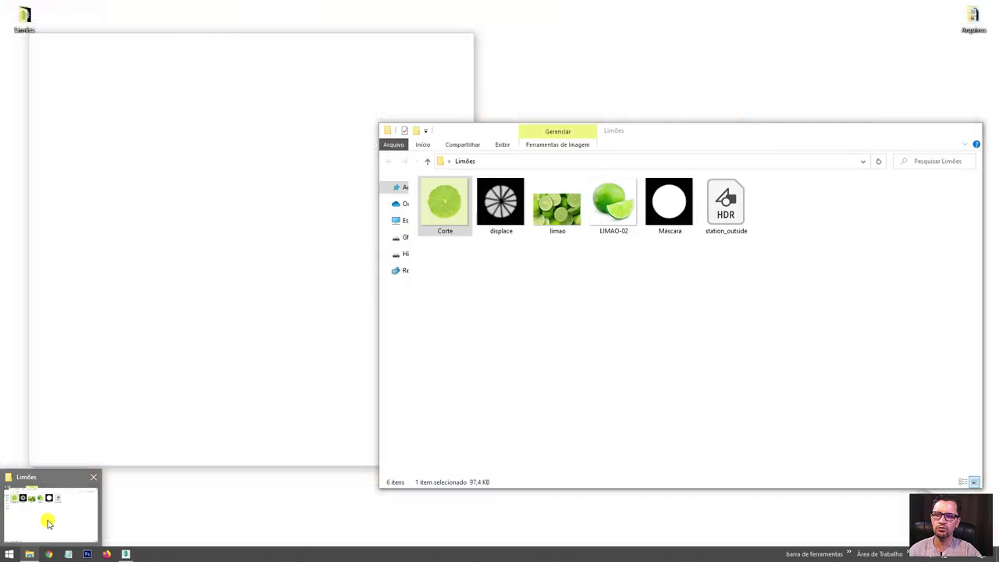
{"action": "left_click", "coordinate": [48, 523]}
{"action": "left_click", "coordinate": [492, 217]}
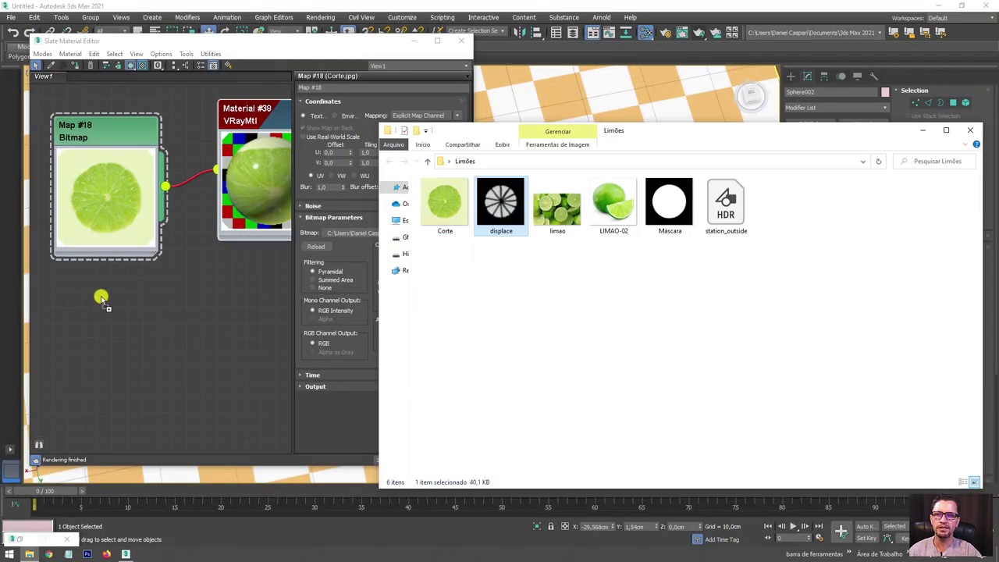
{"action": "left_click_drag", "start_coordinate": [501, 202], "coordinate": [101, 296]}
{"action": "left_click", "coordinate": [923, 130]}
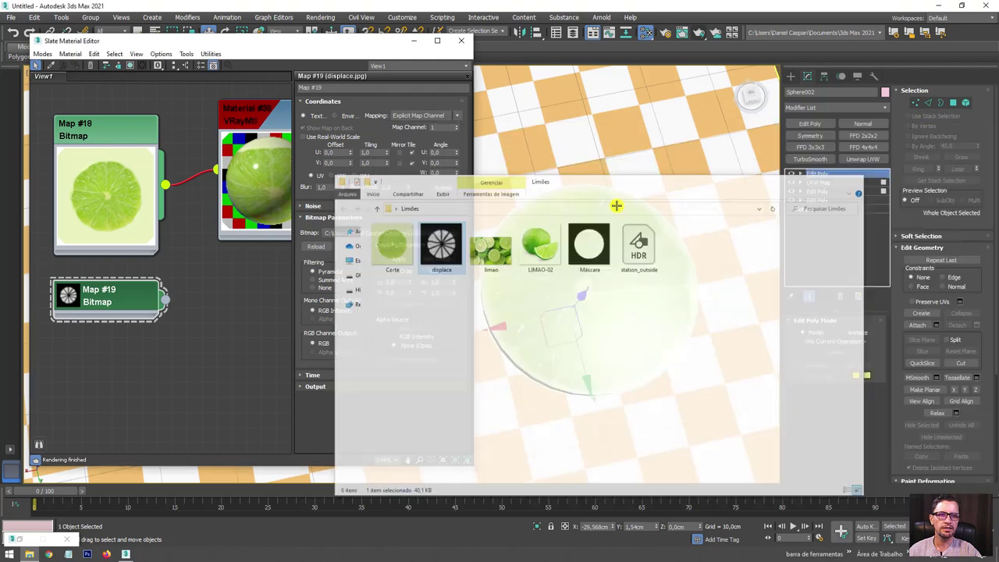
{"action": "left_click", "coordinate": [63, 294]}
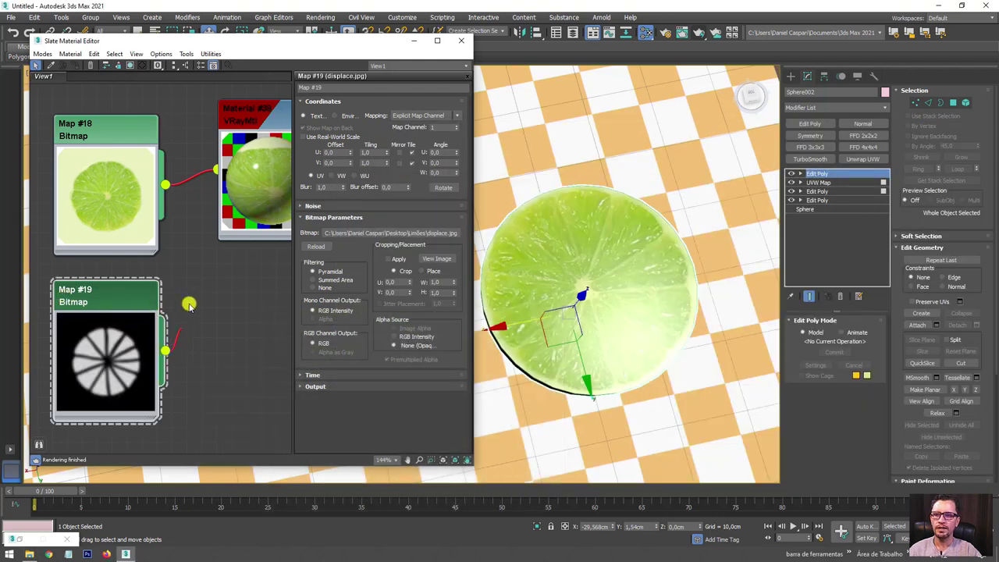
Wire displace.jpg into Material #38's Displace slot at amount 5.0.
{"action": "left_click_drag", "start_coordinate": [188, 304], "coordinate": [241, 240]}
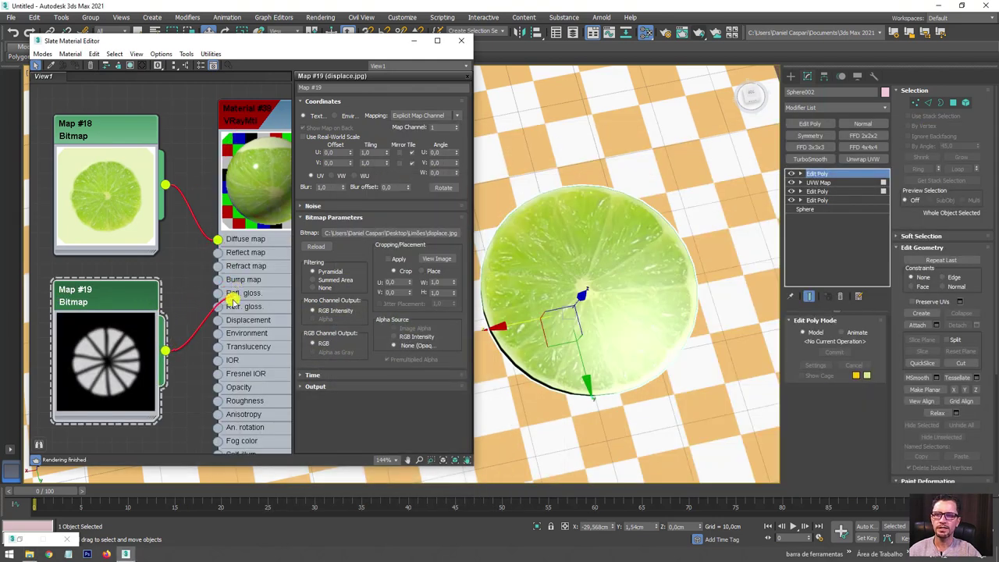
{"action": "left_click_drag", "start_coordinate": [219, 319], "coordinate": [218, 318]}
{"action": "middle_click_drag", "start_coordinate": [227, 278], "coordinate": [189, 195]}
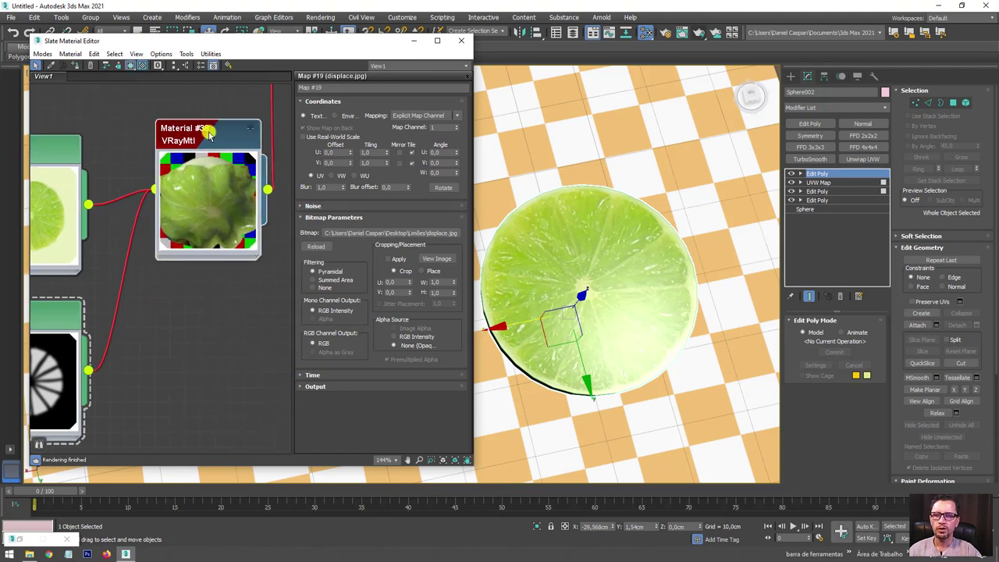
{"action": "double_click", "coordinate": [226, 141]}
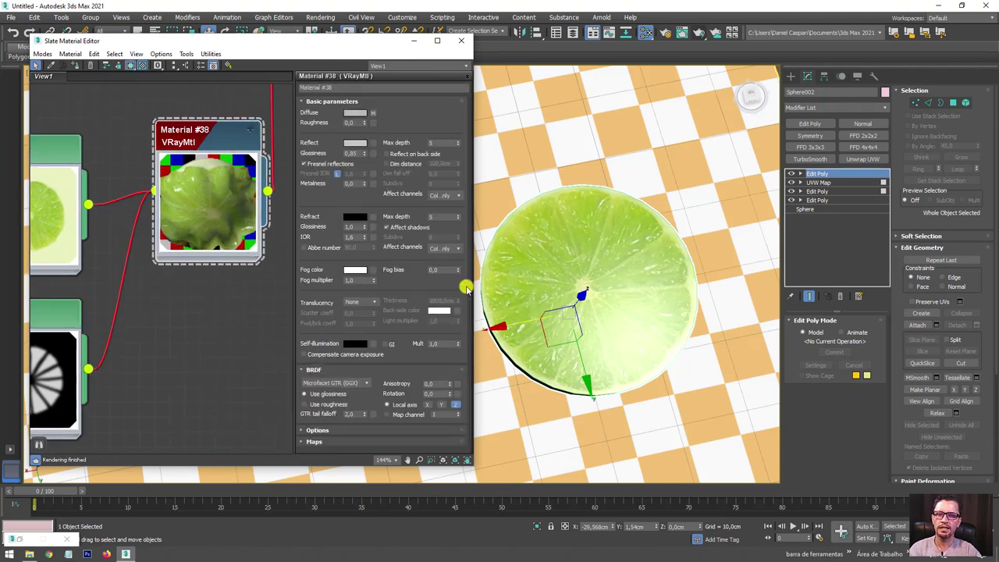
{"action": "left_click", "coordinate": [308, 441]}
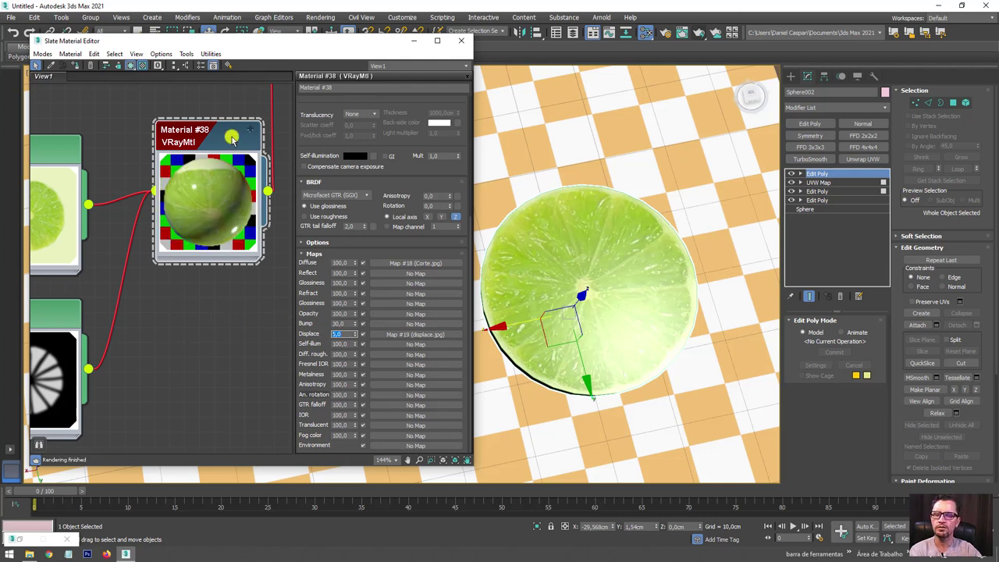
{"action": "scroll", "coordinate": [273, 235], "scroll_direction": "down", "scroll_amount": 2}
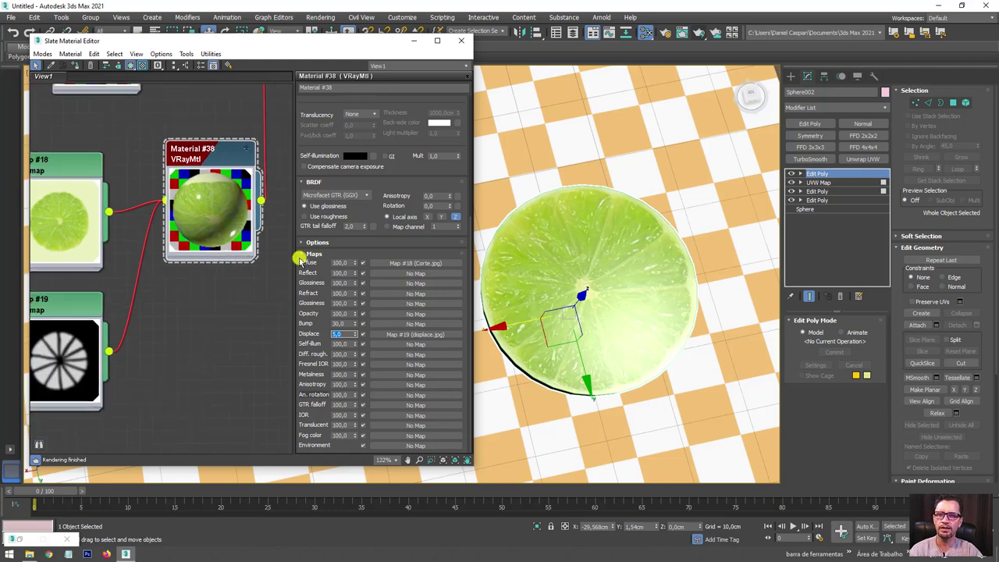
{"action": "middle_click_drag", "start_coordinate": [652, 328], "coordinate": [416, 64], "text": "alt"}
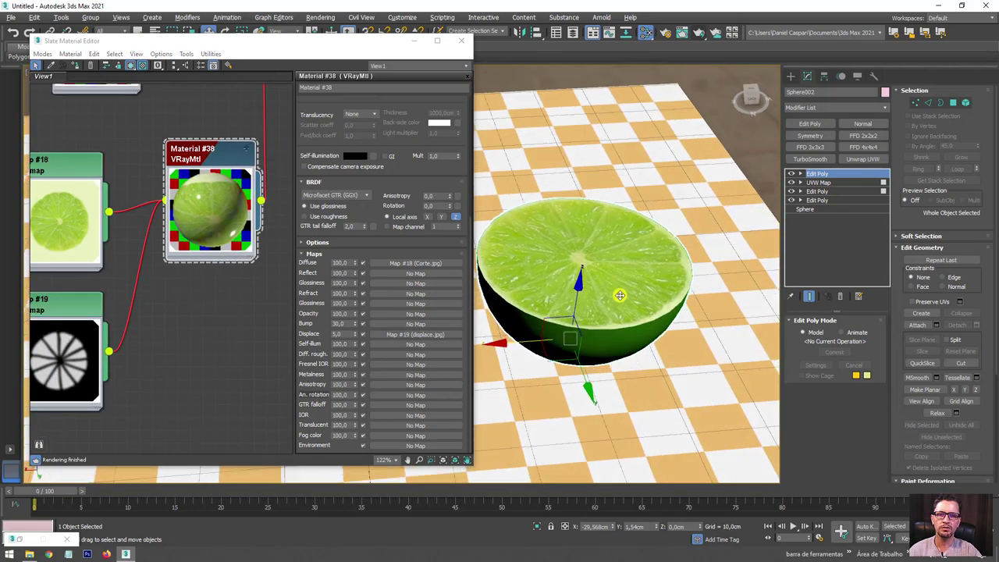
Close the material editor and start a V-Ray interactive render of the scene.
{"action": "left_click", "coordinate": [460, 41]}
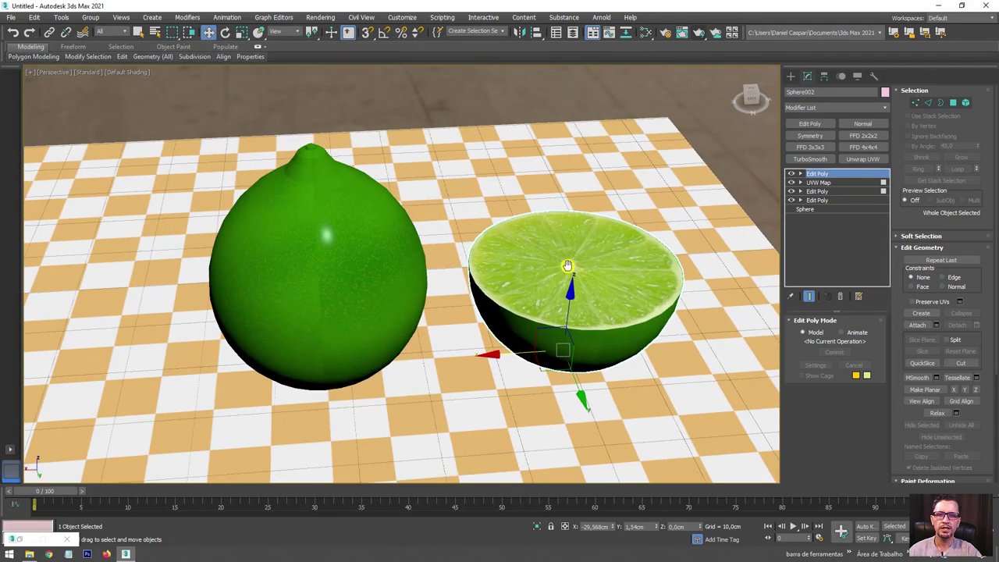
{"action": "scroll", "coordinate": [571, 263], "scroll_direction": "down", "scroll_amount": 1}
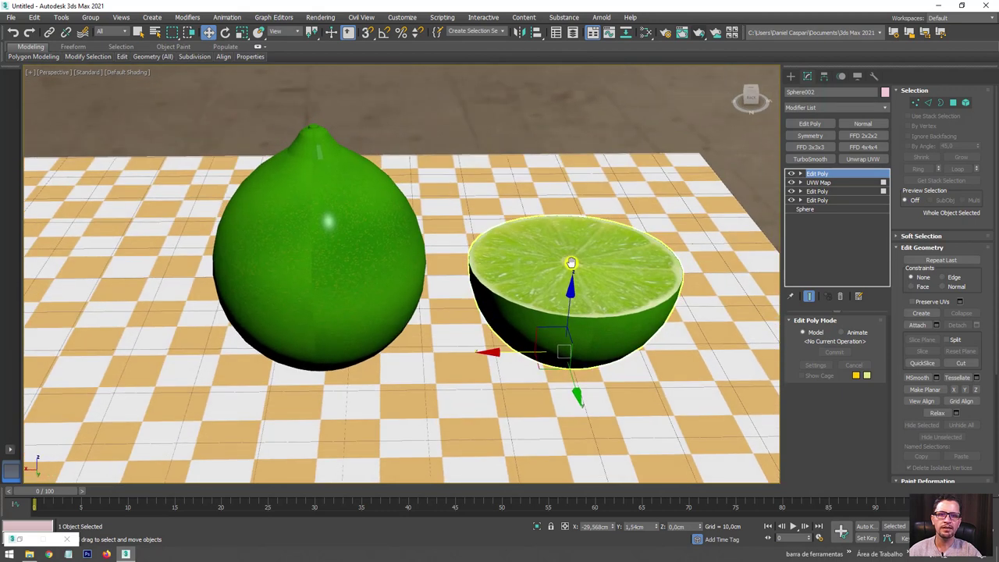
{"action": "left_click", "coordinate": [698, 32]}
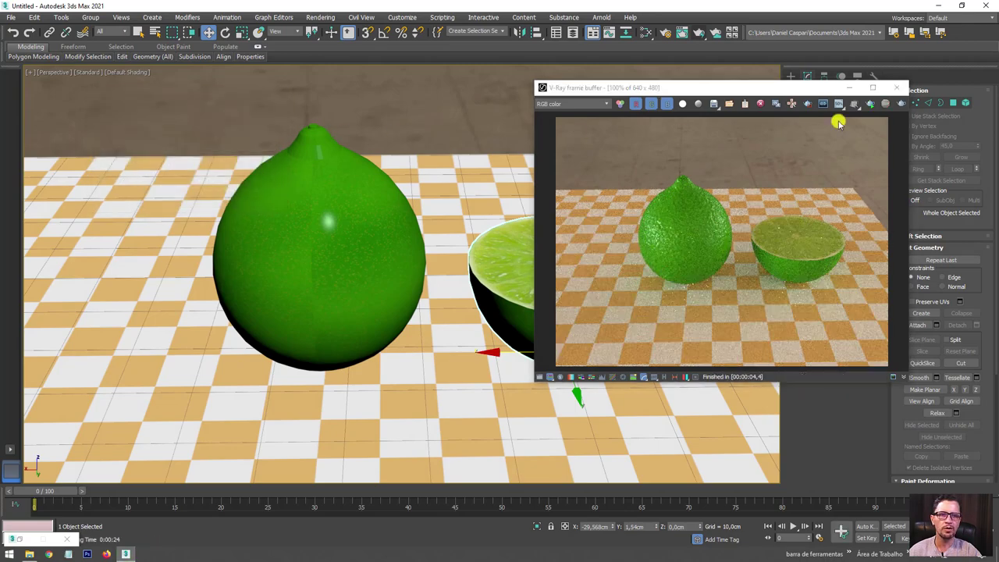
{"action": "left_click", "coordinate": [872, 106]}
Orbit around the whole lime and cut half to inspect the render from several angles.
{"action": "mouse_move", "coordinate": [428, 225]}
{"action": "middle_mouse_down", "text": "alt"}
{"action": "mouse_move", "coordinate": [257, 271]}
{"action": "mouse_move", "coordinate": [317, 292]}
{"action": "middle_mouse_up", "text": "alt"}
{"action": "scroll", "coordinate": [254, 281], "scroll_direction": "up", "scroll_amount": 2}
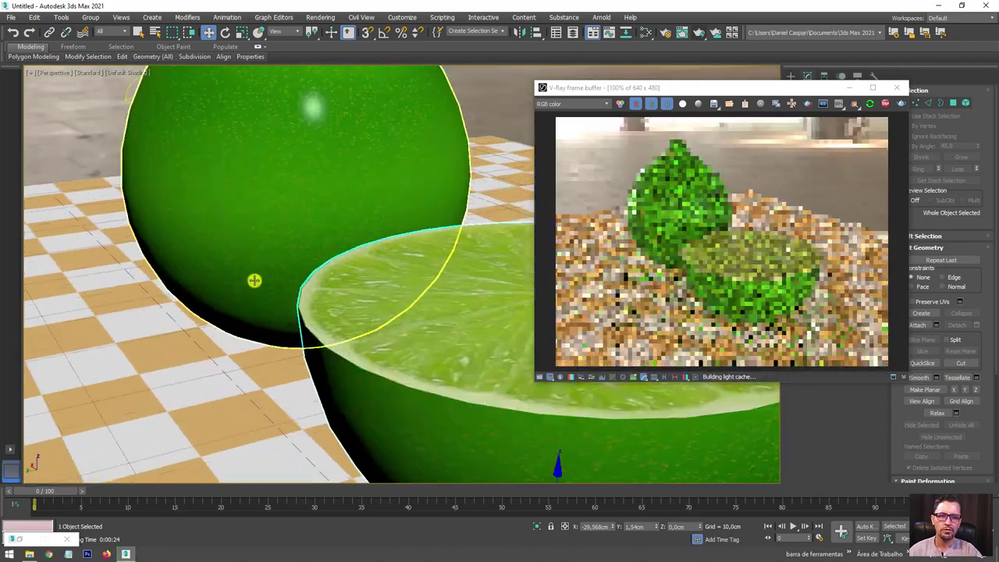
{"action": "scroll", "coordinate": [266, 312], "scroll_direction": "up", "scroll_amount": 2}
{"action": "mouse_move", "coordinate": [266, 313]}
{"action": "middle_mouse_down", "text": "alt"}
{"action": "mouse_move", "coordinate": [194, 320]}
{"action": "mouse_move", "coordinate": [418, 320]}
{"action": "middle_mouse_up", "text": "alt"}
{"action": "middle_click_drag", "start_coordinate": [195, 323], "coordinate": [156, 312], "text": "alt"}
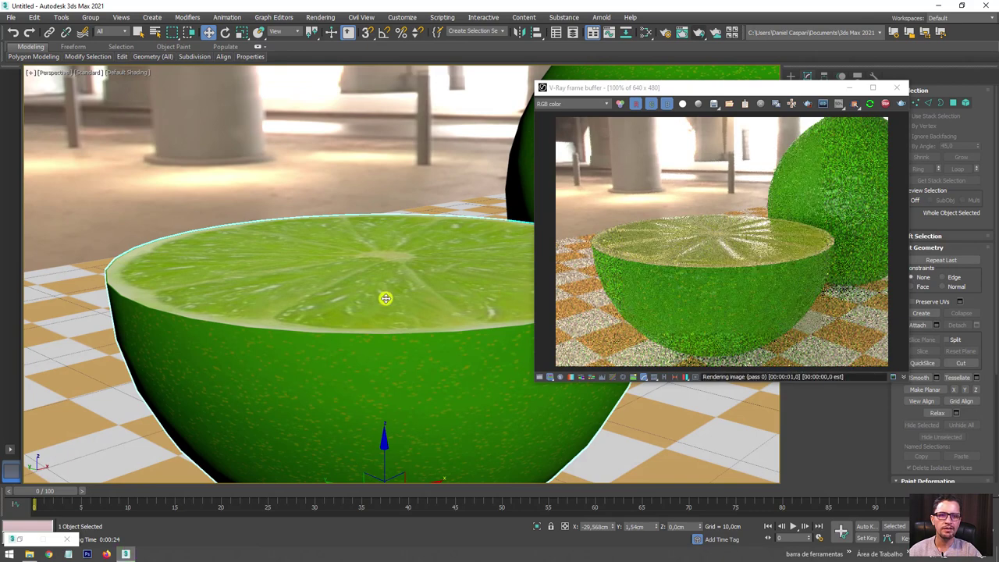
{"action": "mouse_move", "coordinate": [386, 295]}
{"action": "middle_mouse_down", "text": "alt"}
{"action": "mouse_move", "coordinate": [374, 300]}
{"action": "mouse_move", "coordinate": [377, 293]}
{"action": "middle_mouse_up", "text": "alt"}
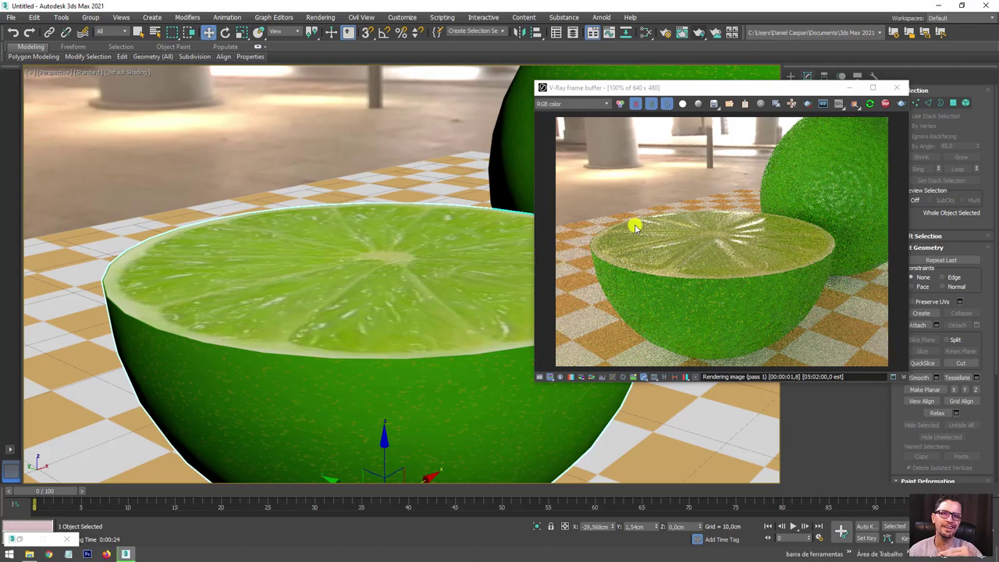
{"action": "scroll", "coordinate": [401, 302], "scroll_direction": "down", "scroll_amount": 6}
{"action": "mouse_move", "coordinate": [402, 302]}
{"action": "middle_mouse_down", "text": "alt"}
{"action": "mouse_move", "coordinate": [426, 259]}
{"action": "mouse_move", "coordinate": [391, 265]}
{"action": "middle_mouse_up", "text": "alt"}
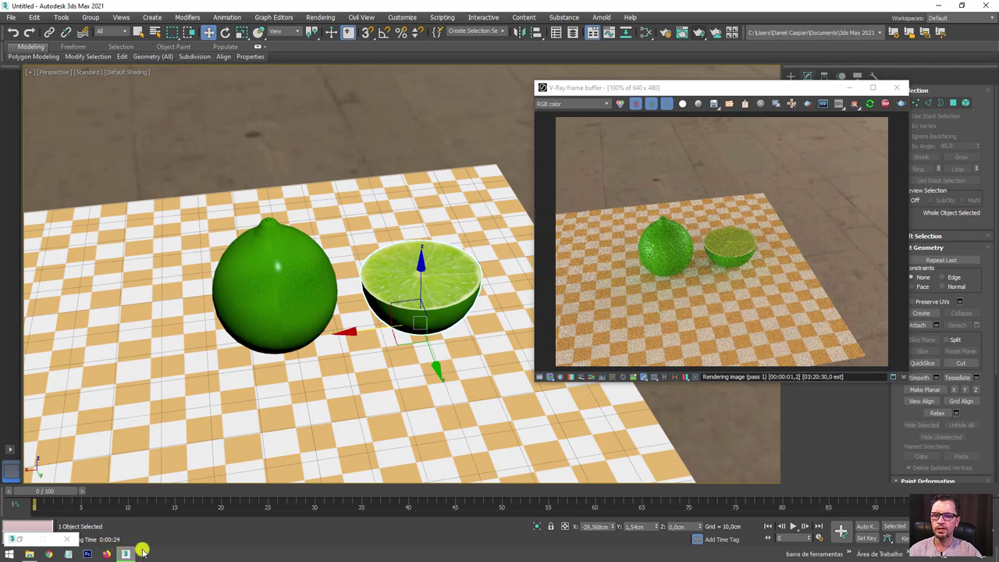
View the LIMAO-02 reference photo, then minimize Photo Viewer and the Limões folder.
{"action": "left_click", "coordinate": [28, 553]}
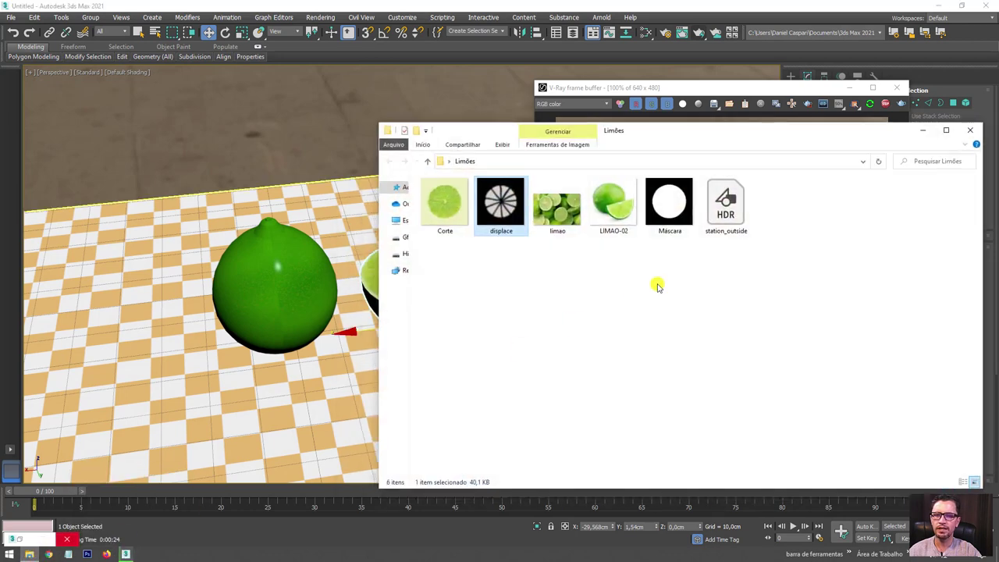
{"action": "double_click", "coordinate": [628, 218]}
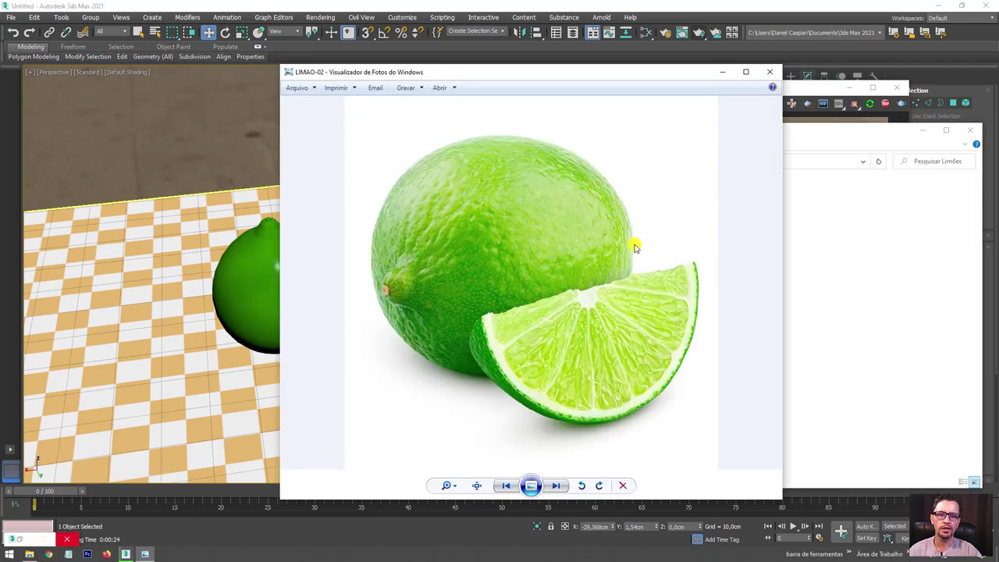
{"action": "left_click", "coordinate": [722, 70]}
{"action": "left_click", "coordinate": [922, 133]}
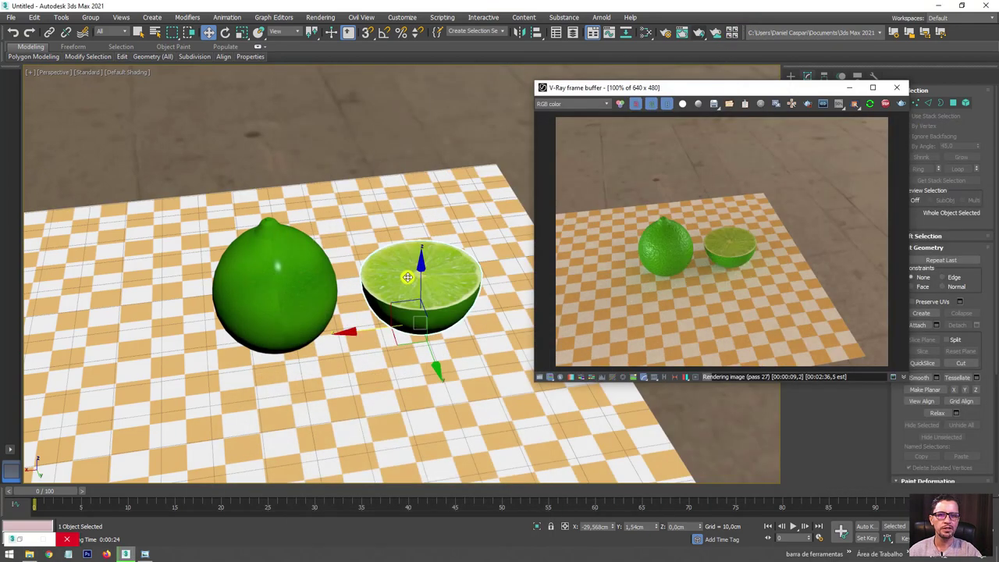
{"action": "scroll", "coordinate": [336, 258], "scroll_direction": "up", "scroll_amount": 3}
{"action": "scroll", "coordinate": [343, 254], "scroll_direction": "up", "scroll_amount": 2}
{"action": "scroll", "coordinate": [343, 248], "scroll_direction": "up", "scroll_amount": 2}
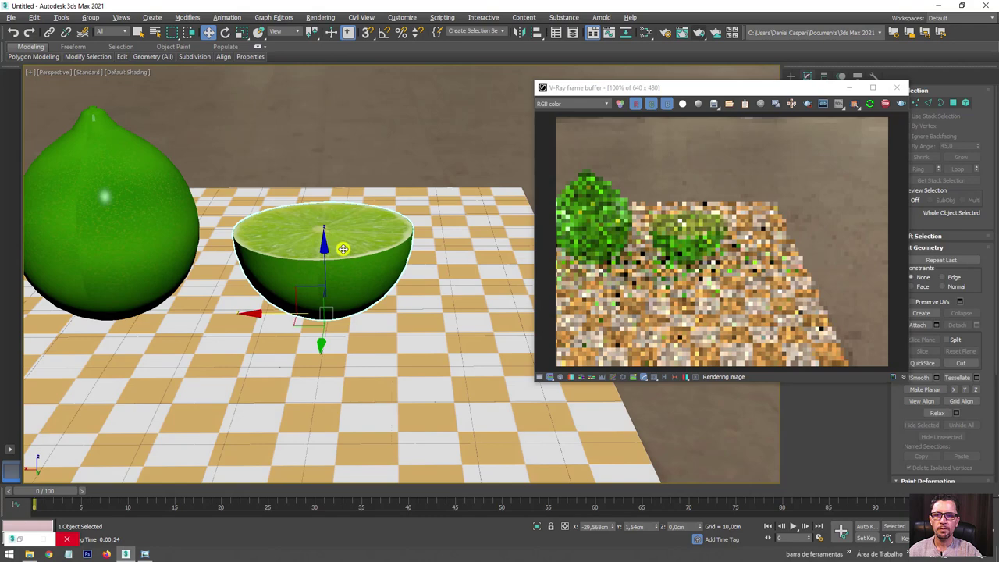
Minimize the V-Ray frame buffer and turn on Edged Faces with F4.
{"action": "left_click", "coordinate": [849, 86]}
{"action": "scroll", "coordinate": [374, 258], "scroll_direction": "up", "scroll_amount": 2}
{"action": "scroll", "coordinate": [372, 255], "scroll_direction": "up", "scroll_amount": 2}
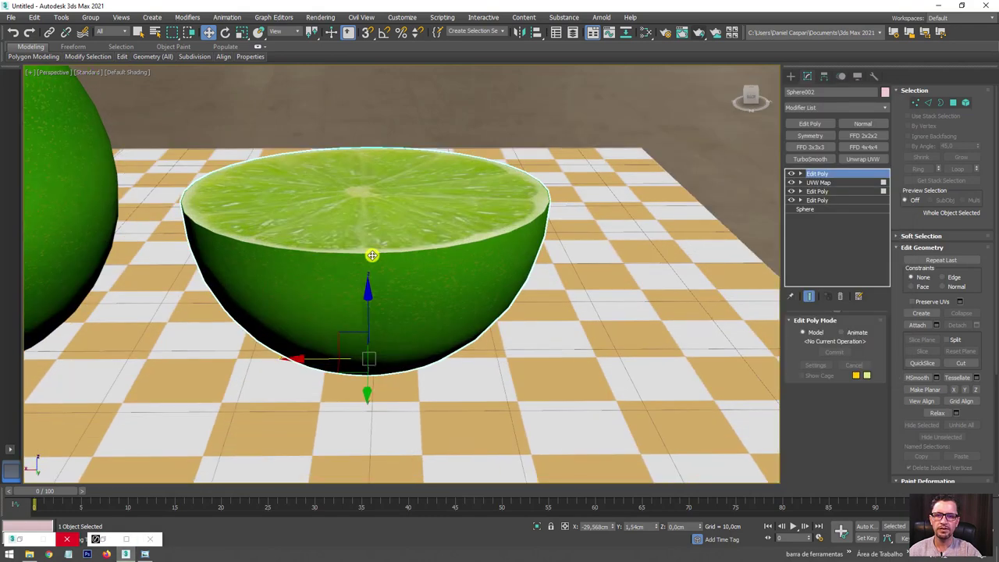
{"action": "key", "text": "F4"}
{"action": "scroll", "coordinate": [391, 256], "scroll_direction": "down", "scroll_amount": 1}
{"action": "scroll", "coordinate": [391, 256], "scroll_direction": "down", "scroll_amount": 3}
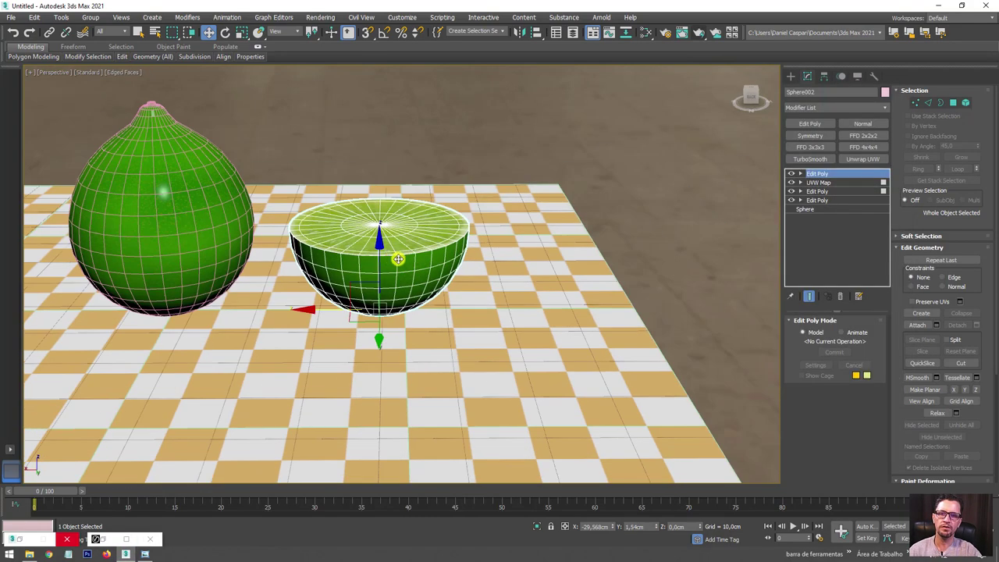
{"action": "middle_click_drag", "start_coordinate": [391, 257], "coordinate": [351, 304], "text": "alt"}
Shift-drag the half lime to the right to clone it as Sphere003.
{"action": "left_click_drag", "start_coordinate": [319, 308], "coordinate": [578, 258], "text": "shift"}
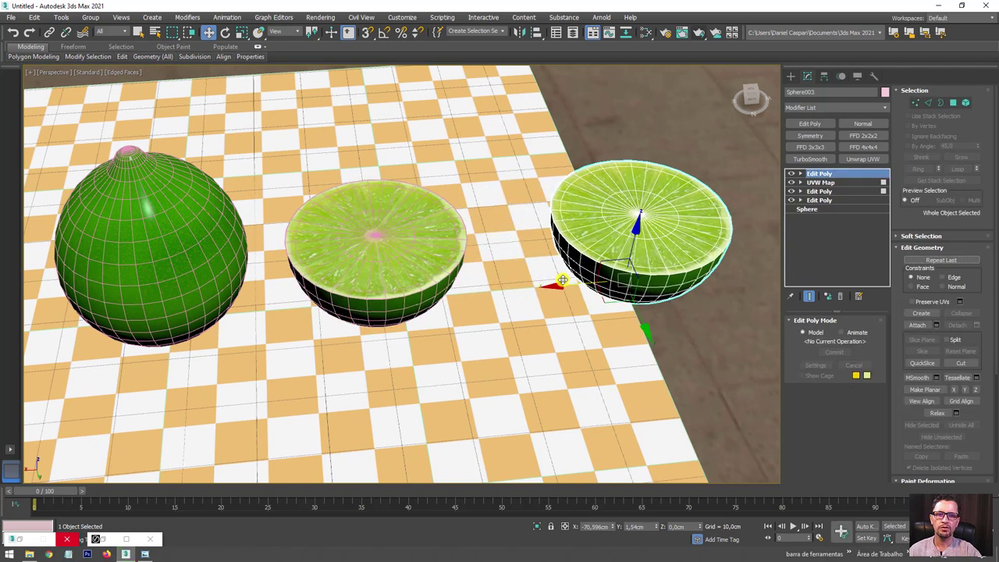
{"action": "left_click", "coordinate": [502, 322]}
{"action": "scroll", "coordinate": [619, 283], "scroll_direction": "up", "scroll_amount": 1}
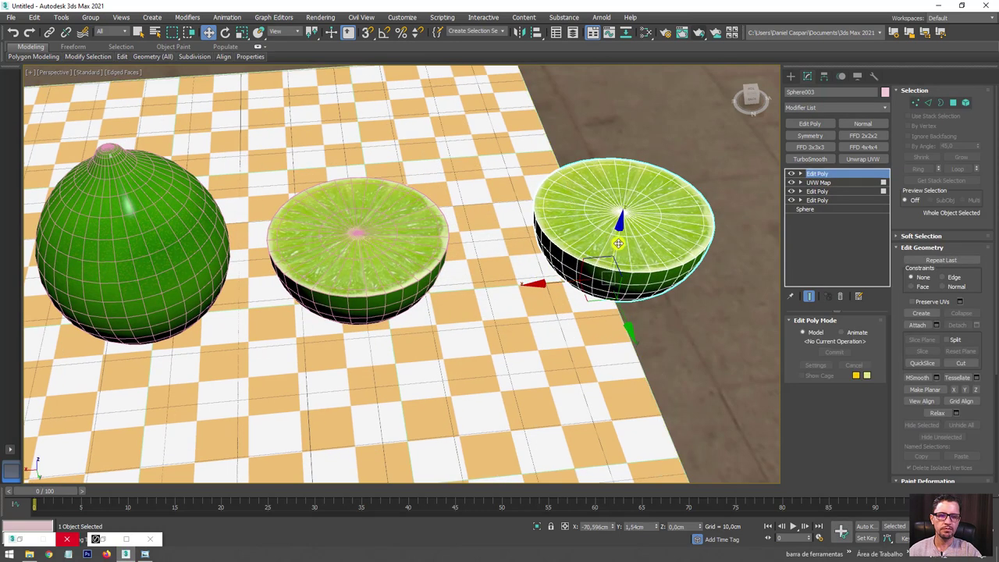
{"action": "scroll", "coordinate": [541, 274], "scroll_direction": "up", "scroll_amount": 2}
{"action": "scroll", "coordinate": [609, 222], "scroll_direction": "up", "scroll_amount": 2}
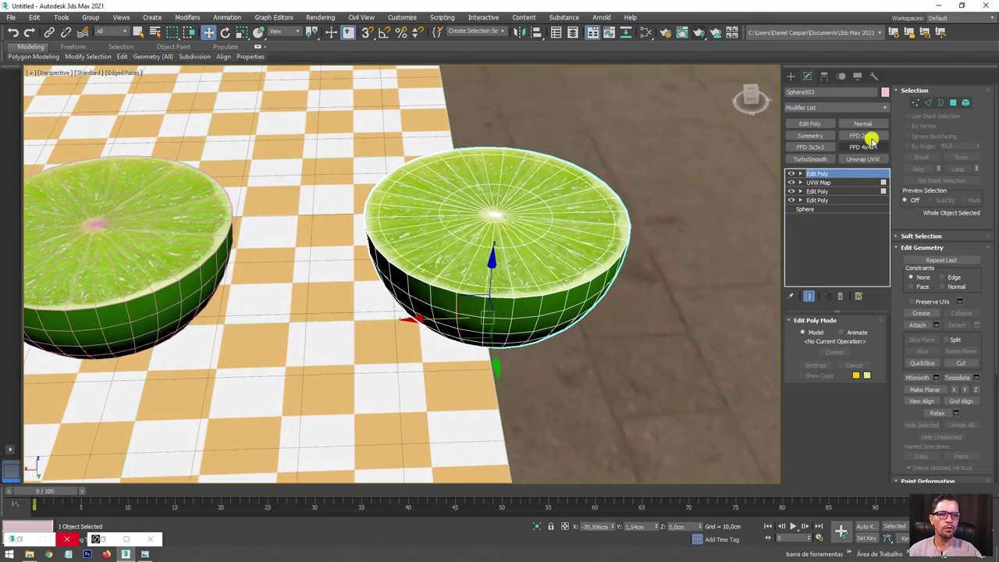
{"action": "left_click", "coordinate": [884, 106]}
{"action": "left_click_drag", "start_coordinate": [886, 123], "coordinate": [885, 395]}
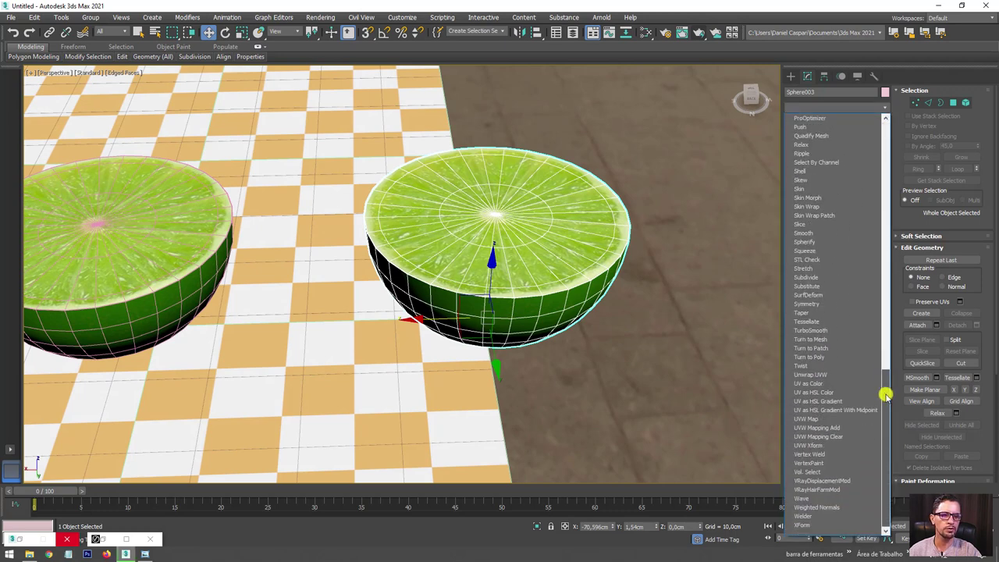
Add a Slice modifier to Sphere003 set to Remove Top, with the plane near the top.
{"action": "left_click", "coordinate": [802, 225]}
{"action": "middle_click_drag", "start_coordinate": [575, 296], "coordinate": [575, 247], "text": "alt"}
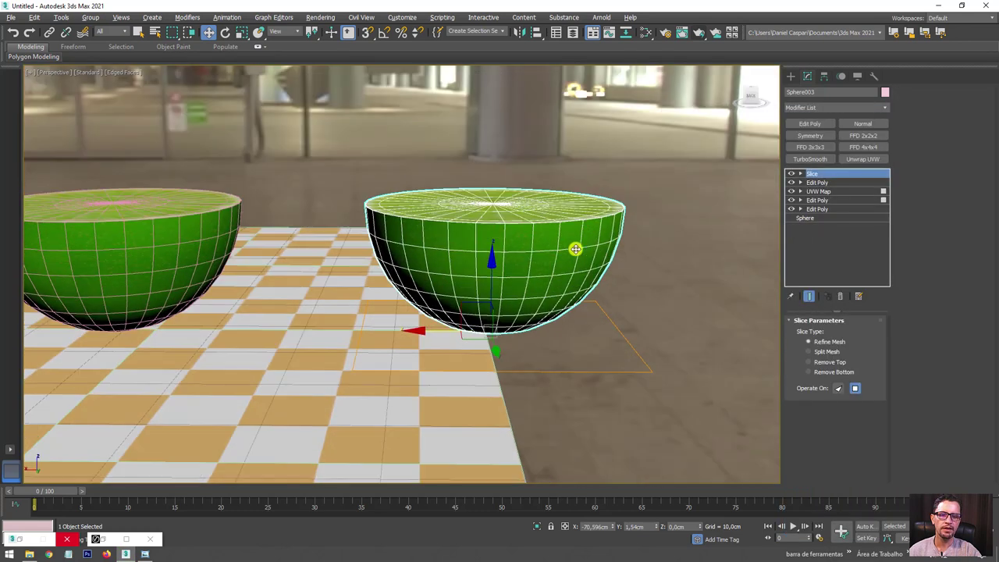
{"action": "left_click", "coordinate": [800, 173]}
{"action": "left_click", "coordinate": [815, 183]}
{"action": "left_click_drag", "start_coordinate": [489, 275], "coordinate": [491, 185]}
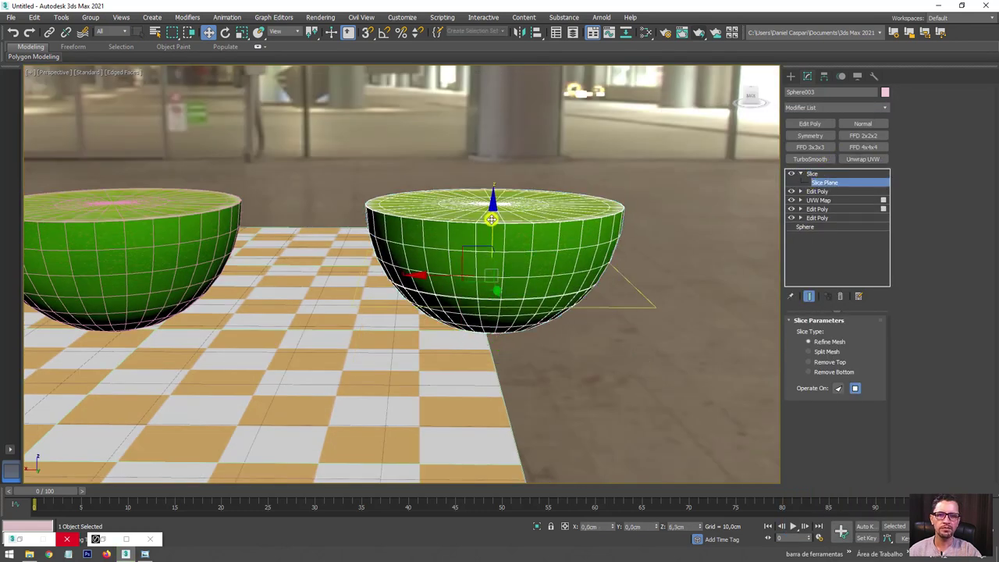
{"action": "left_click", "coordinate": [817, 362]}
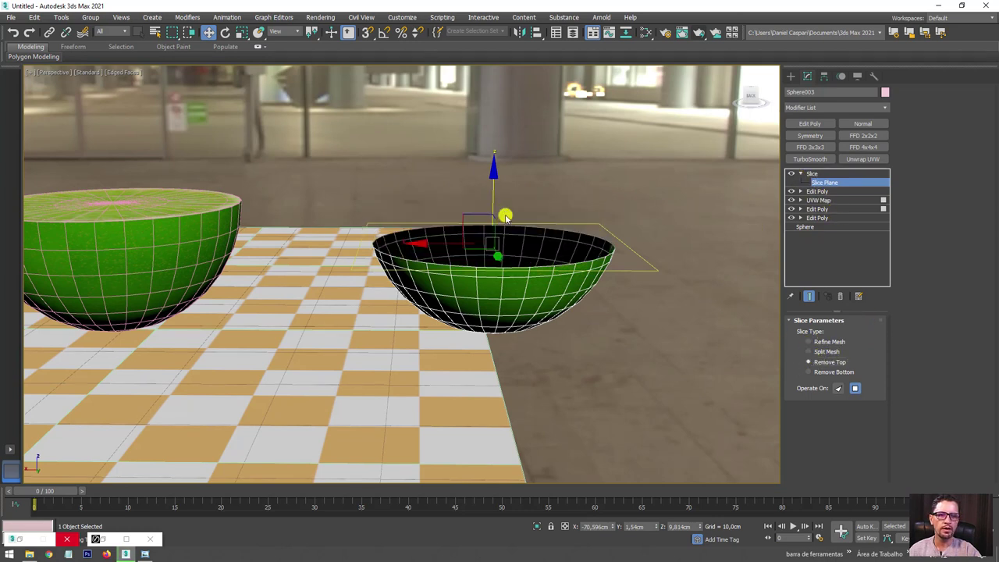
{"action": "mouse_move", "coordinate": [493, 201]}
{"action": "left_mouse_down"}
{"action": "mouse_move", "coordinate": [486, 138]}
{"action": "mouse_move", "coordinate": [486, 160]}
{"action": "mouse_move", "coordinate": [455, 151]}
{"action": "mouse_move", "coordinate": [428, 189]}
{"action": "mouse_move", "coordinate": [459, 160]}
{"action": "mouse_move", "coordinate": [436, 170]}
{"action": "left_mouse_up"}
Rotate the slice plane with angle snap to cut an angled wedge from the copy.
{"action": "key", "text": "e"}
{"action": "key", "text": "a"}
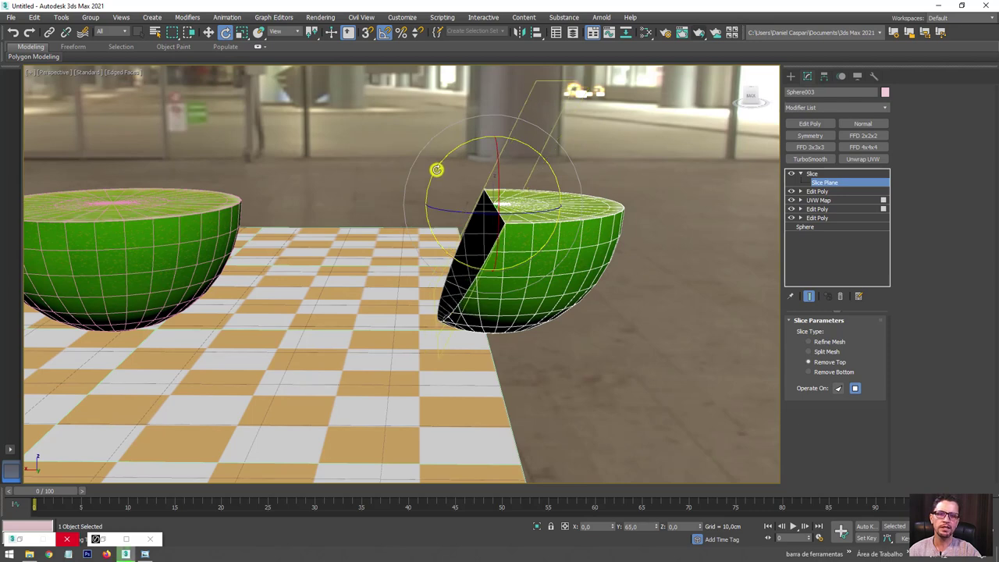
{"action": "middle_click_drag", "start_coordinate": [663, 177], "coordinate": [767, 187], "text": "alt"}
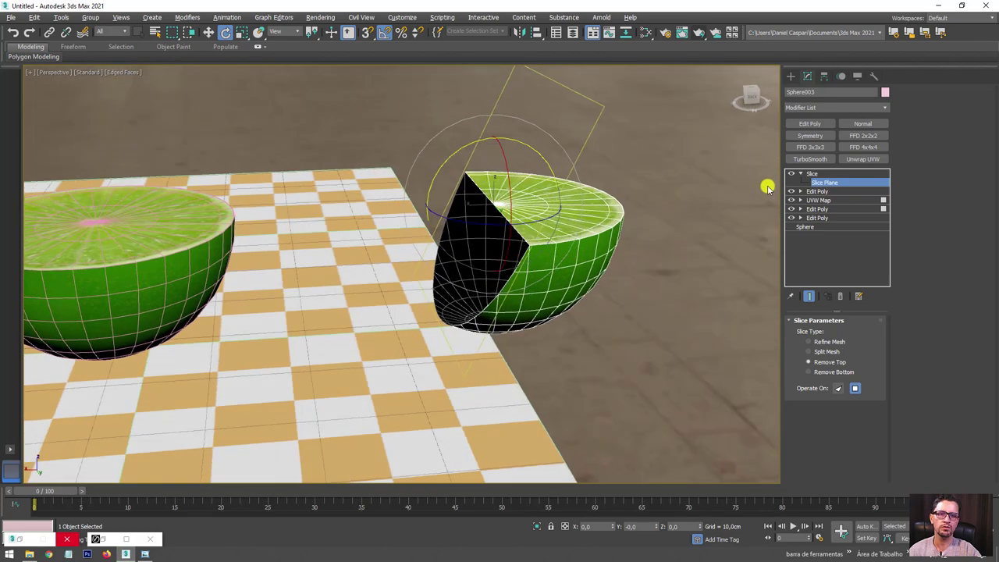
{"action": "left_click", "coordinate": [819, 173]}
{"action": "left_click", "coordinate": [799, 173]}
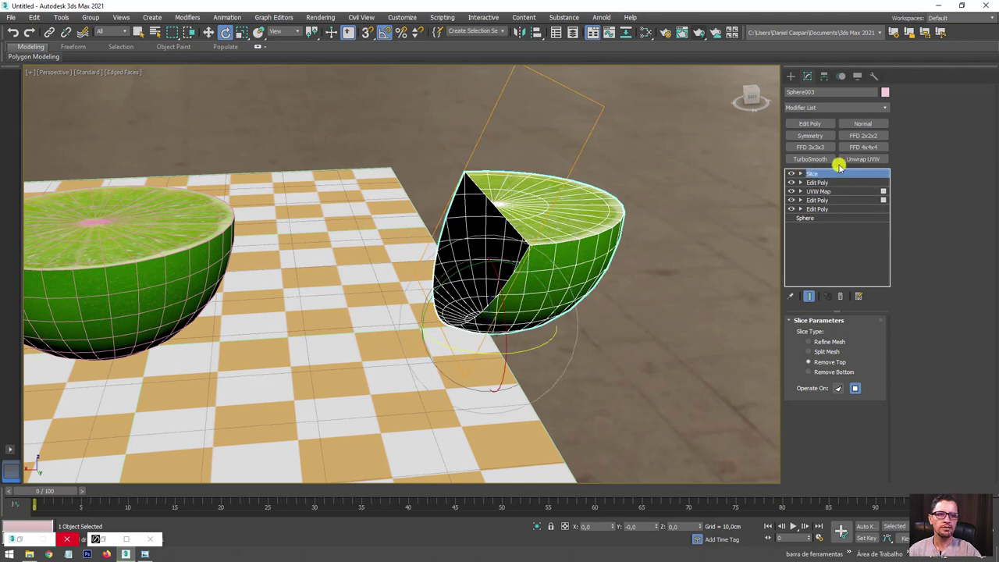
{"action": "left_click", "coordinate": [884, 107]}
{"action": "left_click_drag", "start_coordinate": [884, 122], "coordinate": [888, 170]}
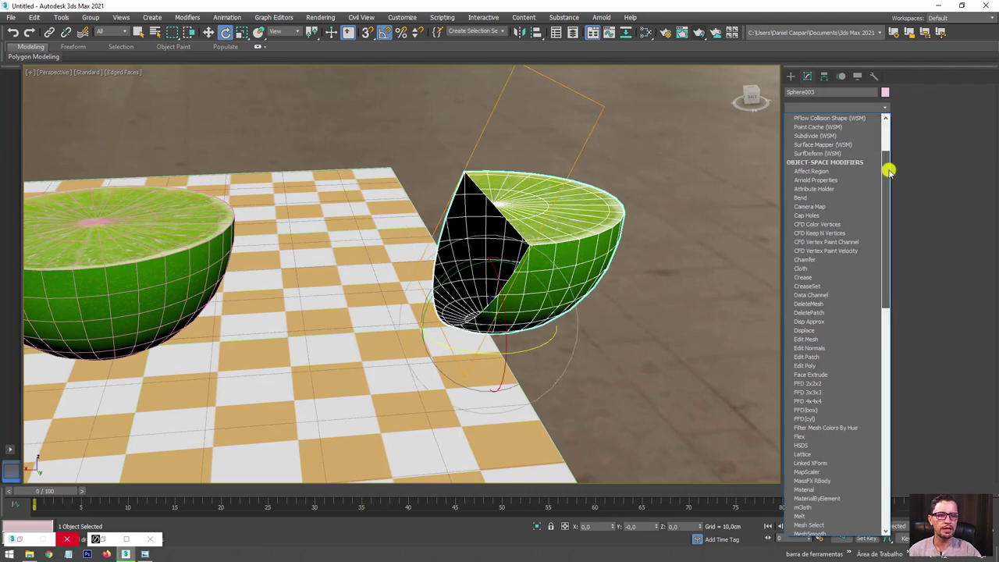
Copy the existing Slice modifier from beneath Cap Holes.
{"action": "left_click", "coordinate": [816, 214]}
{"action": "mouse_move", "coordinate": [592, 265]}
{"action": "middle_mouse_down", "text": "alt"}
{"action": "mouse_move", "coordinate": [554, 281]}
{"action": "mouse_move", "coordinate": [516, 273]}
{"action": "mouse_move", "coordinate": [740, 201]}
{"action": "middle_mouse_up", "text": "alt"}
{"action": "left_click", "coordinate": [811, 182]}
{"action": "right_click", "coordinate": [813, 183]}
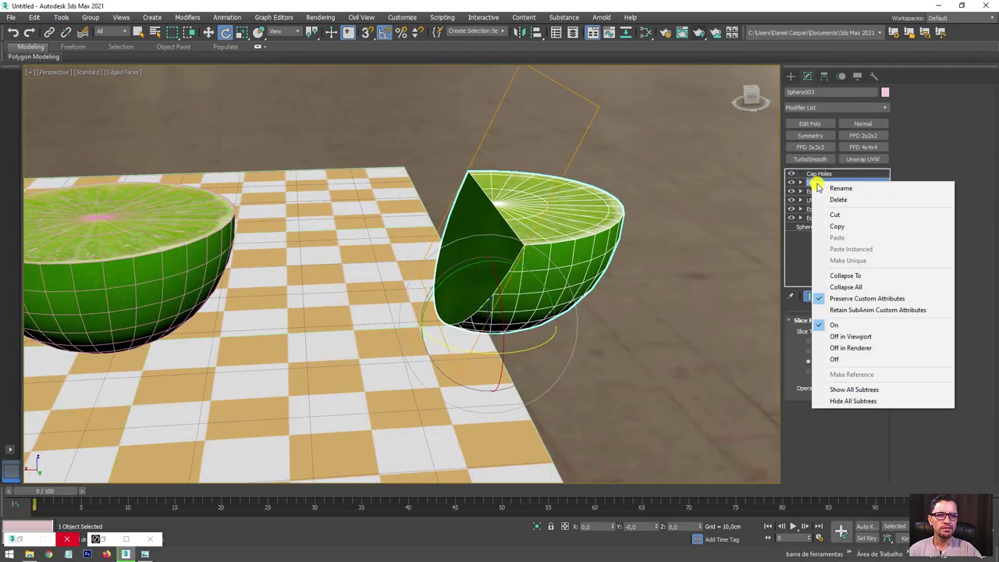
{"action": "left_click", "coordinate": [844, 226]}
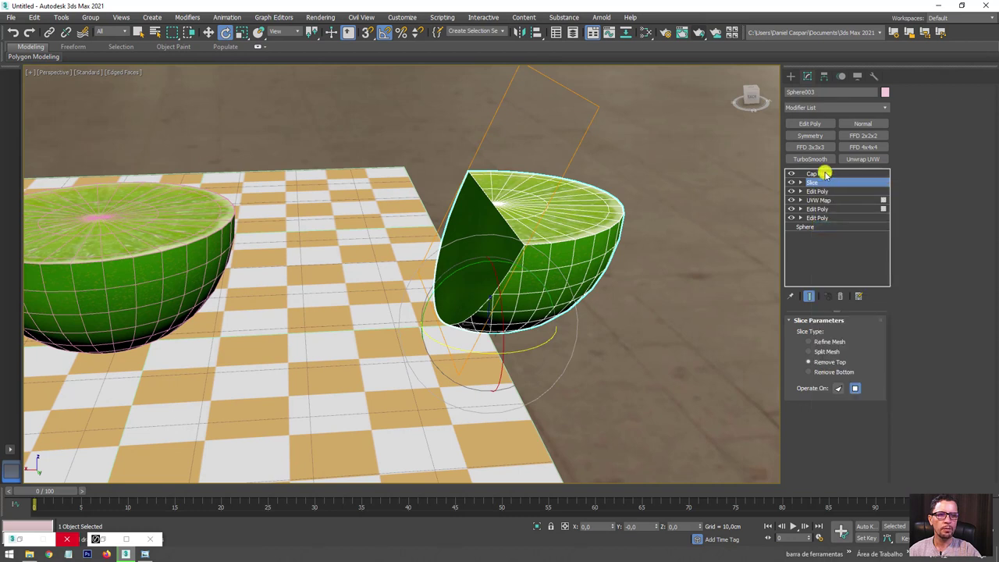
Paste the Slice on top of the stack and rotate its plane to cut a wedge.
{"action": "left_click", "coordinate": [825, 174]}
{"action": "right_click", "coordinate": [825, 173]}
{"action": "left_click", "coordinate": [849, 227]}
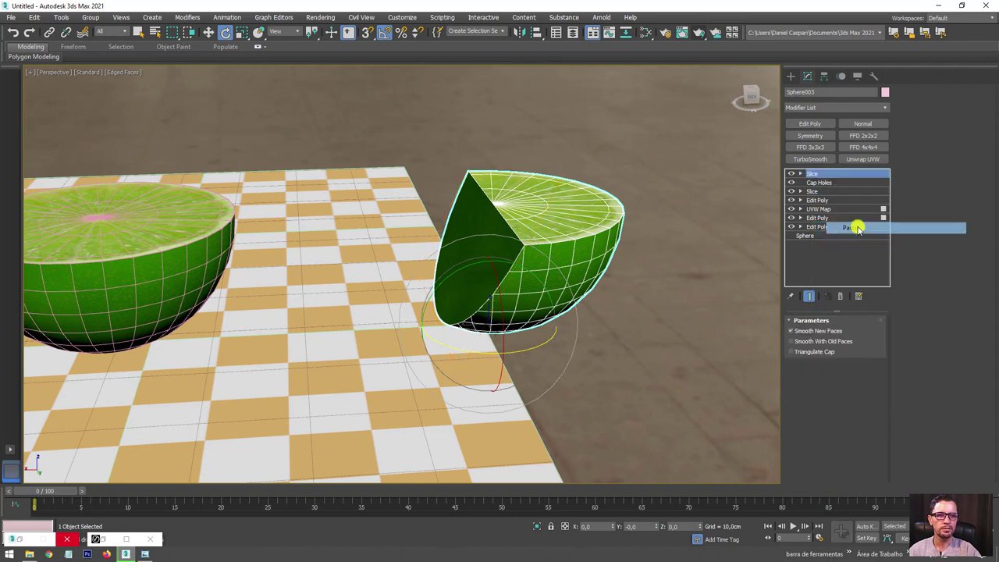
{"action": "left_click", "coordinate": [800, 173]}
{"action": "left_click", "coordinate": [815, 182]}
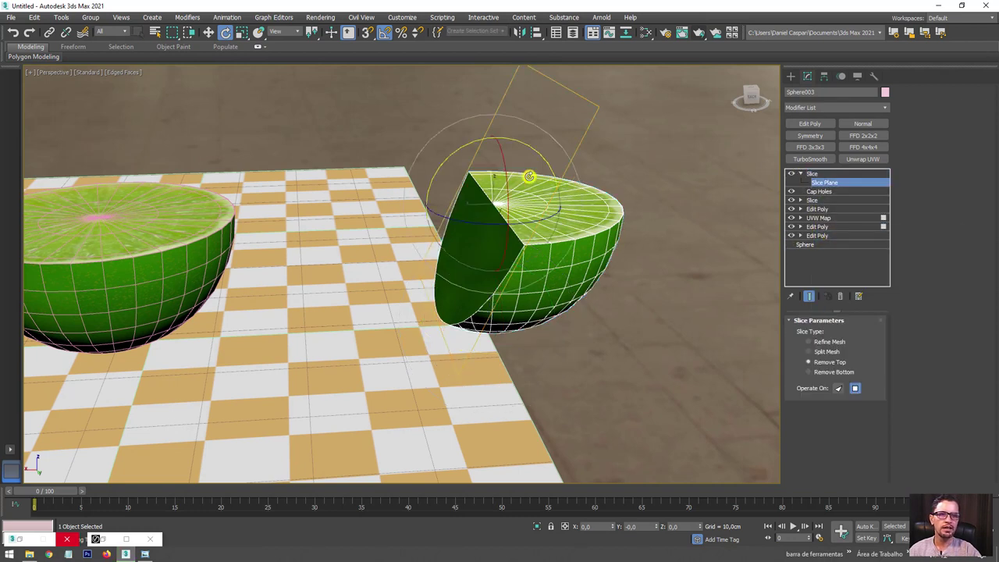
{"action": "left_click_drag", "start_coordinate": [449, 152], "coordinate": [535, 141]}
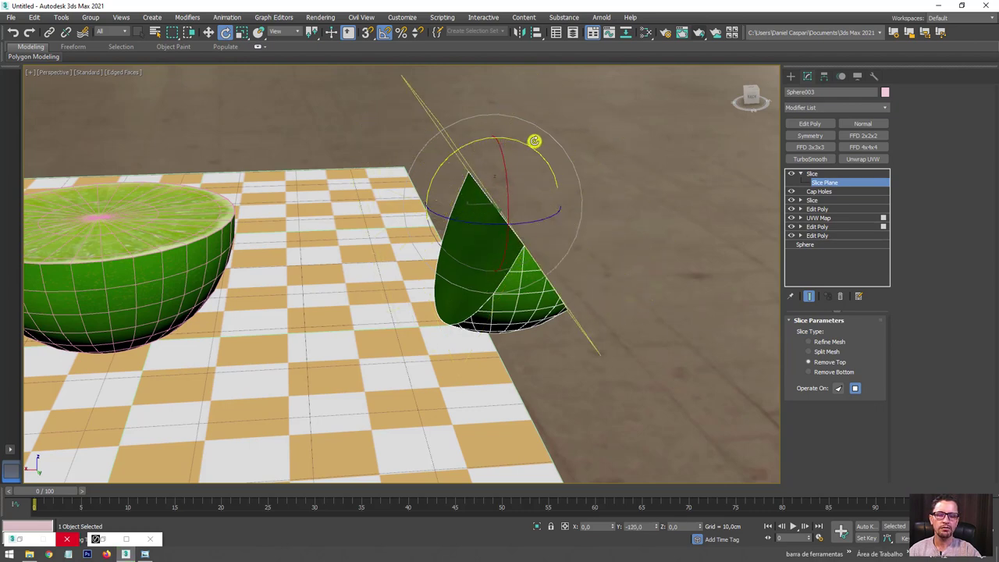
{"action": "middle_click_drag", "start_coordinate": [537, 140], "coordinate": [559, 225], "text": "alt"}
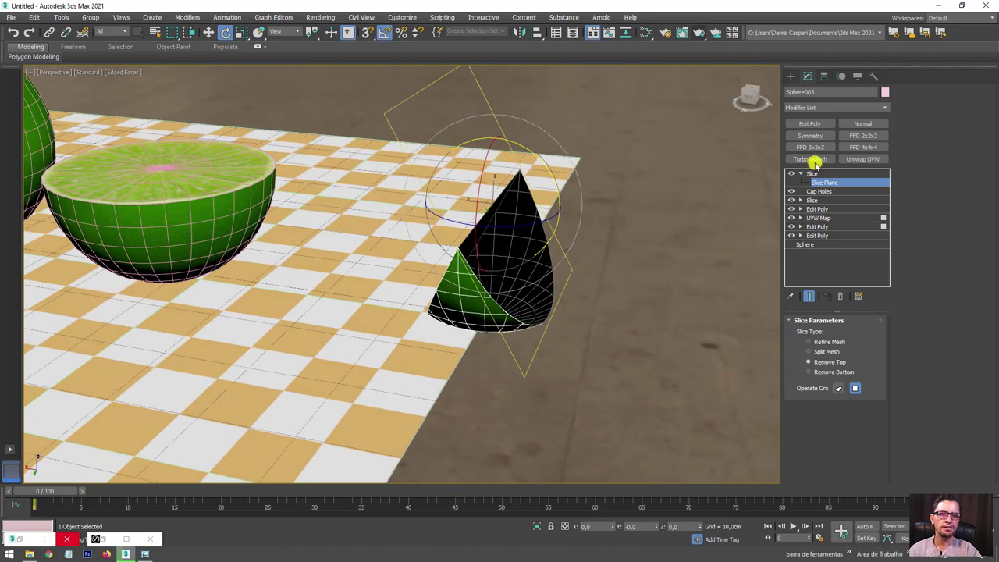
Add a Cap Holes modifier to close the new wedge cut.
{"action": "left_click", "coordinate": [887, 110]}
{"action": "left_click_drag", "start_coordinate": [887, 129], "coordinate": [885, 163]}
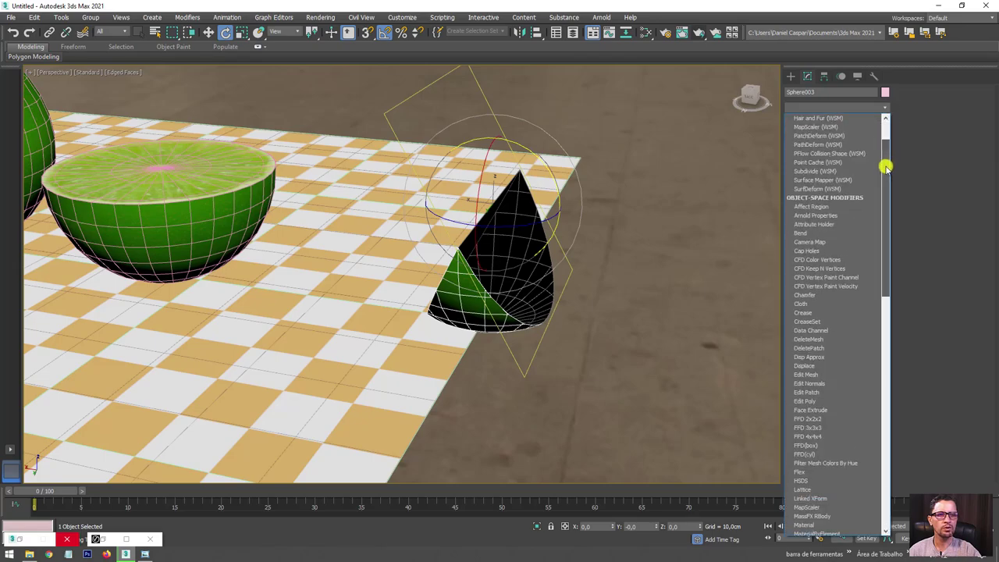
{"action": "left_click", "coordinate": [819, 248]}
{"action": "mouse_move", "coordinate": [653, 270]}
{"action": "middle_mouse_down", "text": "alt"}
{"action": "mouse_move", "coordinate": [514, 275]}
{"action": "mouse_move", "coordinate": [528, 252]}
{"action": "mouse_move", "coordinate": [579, 268]}
{"action": "mouse_move", "coordinate": [553, 359]}
{"action": "mouse_move", "coordinate": [528, 292]}
{"action": "mouse_move", "coordinate": [515, 295]}
{"action": "mouse_move", "coordinate": [550, 279]}
{"action": "middle_mouse_up", "text": "alt"}
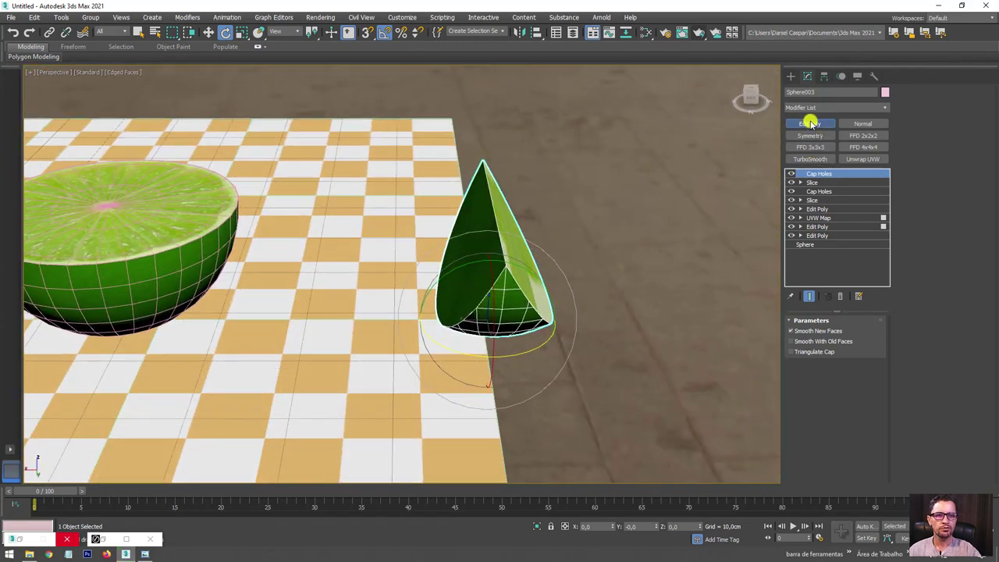
Add Edit Poly and select the wedge's flat cut-face polygons.
{"action": "left_click", "coordinate": [810, 123]}
{"action": "left_click", "coordinate": [949, 104]}
{"action": "left_click", "coordinate": [508, 228]}
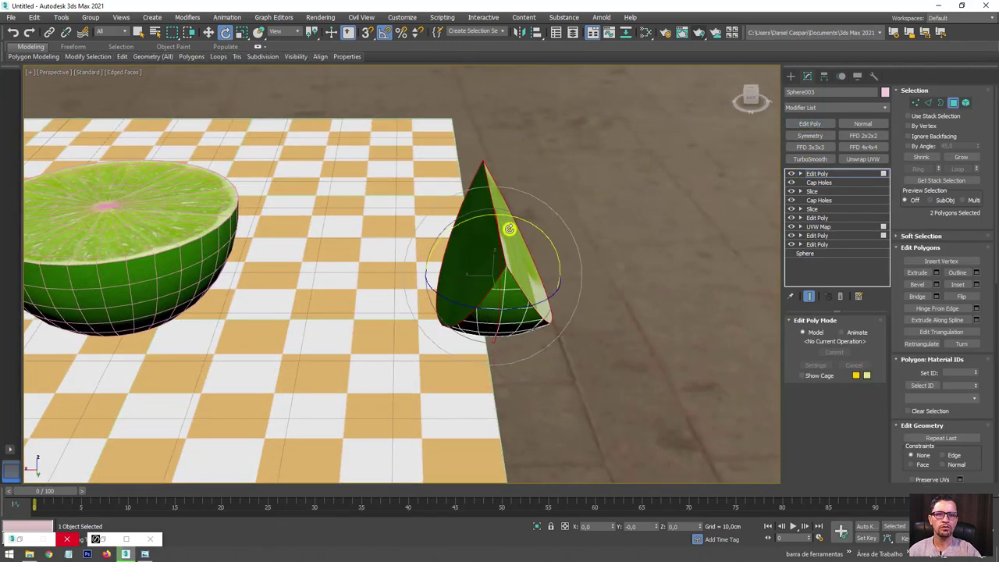
{"action": "key", "text": "F2"}
{"action": "mouse_move", "coordinate": [512, 241]}
{"action": "middle_mouse_down", "text": "alt"}
{"action": "mouse_move", "coordinate": [458, 252]}
{"action": "mouse_move", "coordinate": [539, 250]}
{"action": "middle_mouse_up", "text": "alt"}
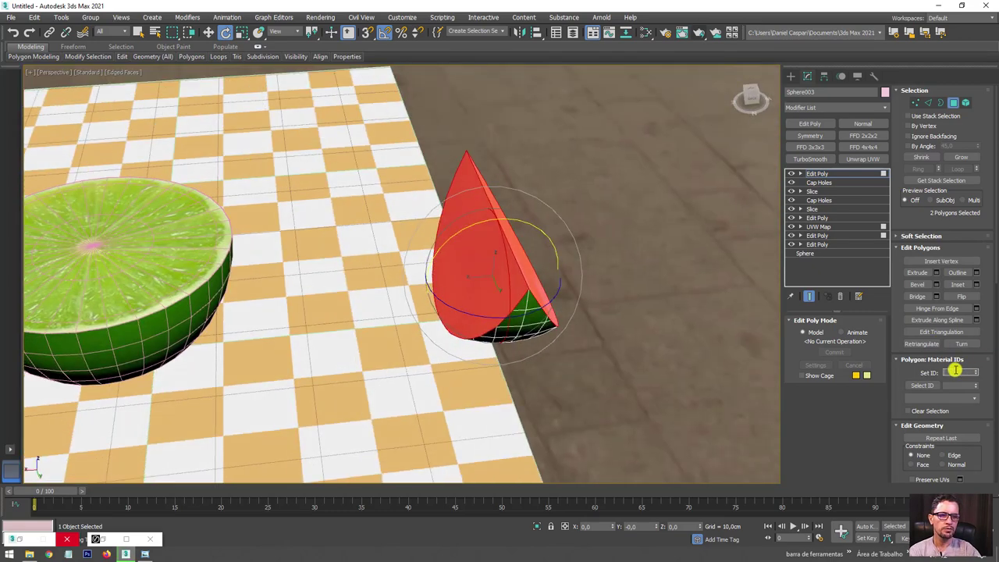
{"action": "middle_click_drag", "start_coordinate": [590, 301], "coordinate": [615, 290], "text": "alt"}
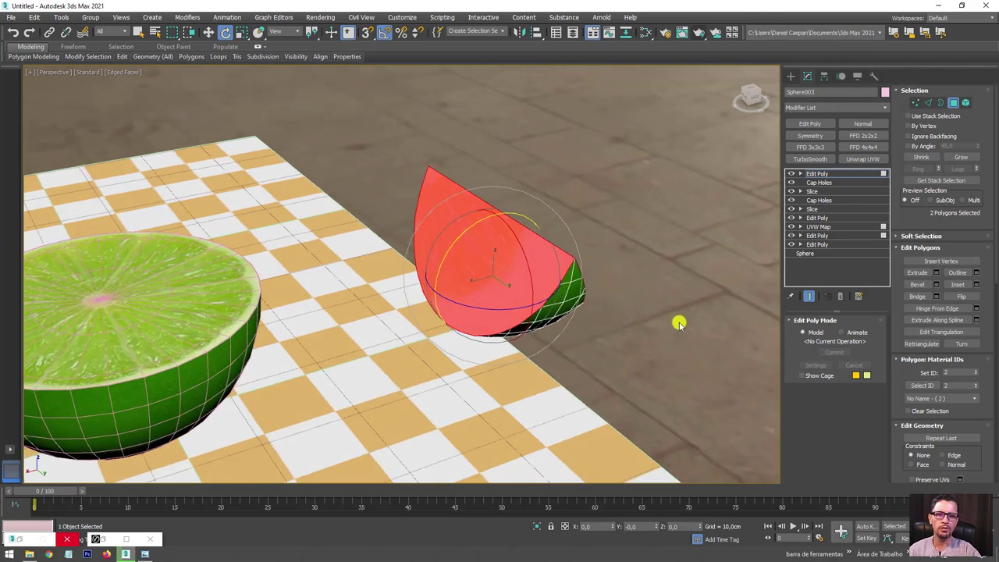
{"action": "left_click", "coordinate": [680, 323]}
{"action": "left_click", "coordinate": [472, 275]}
{"action": "mouse_move", "coordinate": [535, 257]}
{"action": "middle_mouse_down", "text": "alt"}
{"action": "mouse_move", "coordinate": [554, 272]}
{"action": "mouse_move", "coordinate": [515, 306]}
{"action": "mouse_move", "coordinate": [561, 263]}
{"action": "middle_mouse_up", "text": "alt"}
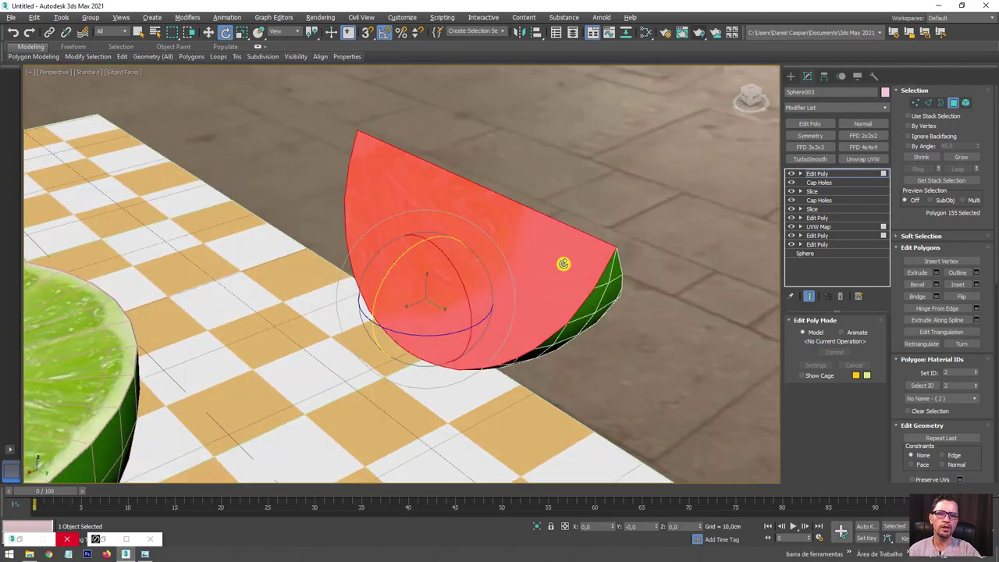
Apply a UVW Map to the selected cut face and enter its Gizmo.
{"action": "left_click", "coordinate": [884, 109]}
{"action": "mouse_move", "coordinate": [885, 127]}
{"action": "left_mouse_down"}
{"action": "mouse_move", "coordinate": [885, 319]}
{"action": "mouse_move", "coordinate": [849, 411]}
{"action": "left_mouse_up"}
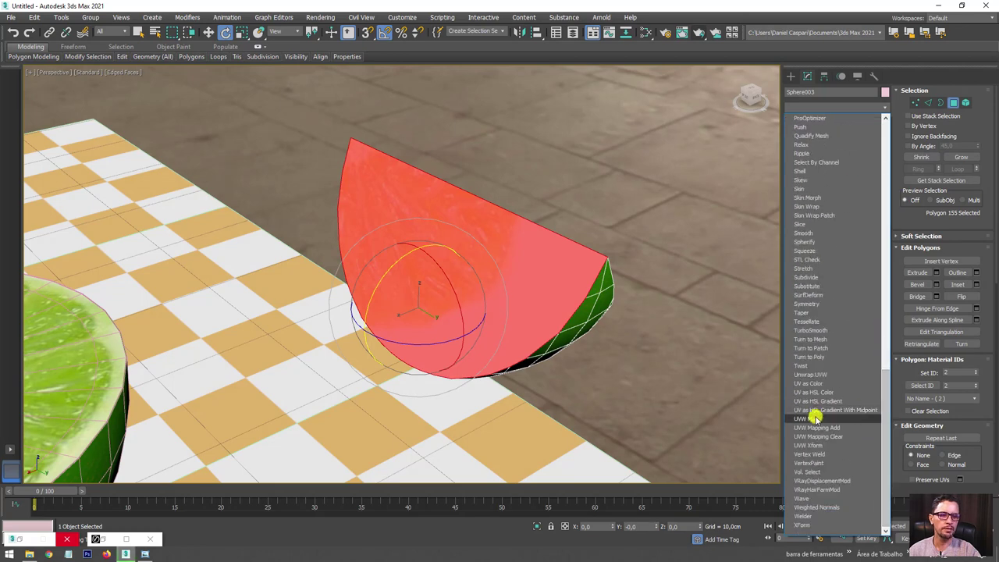
{"action": "left_click", "coordinate": [813, 418]}
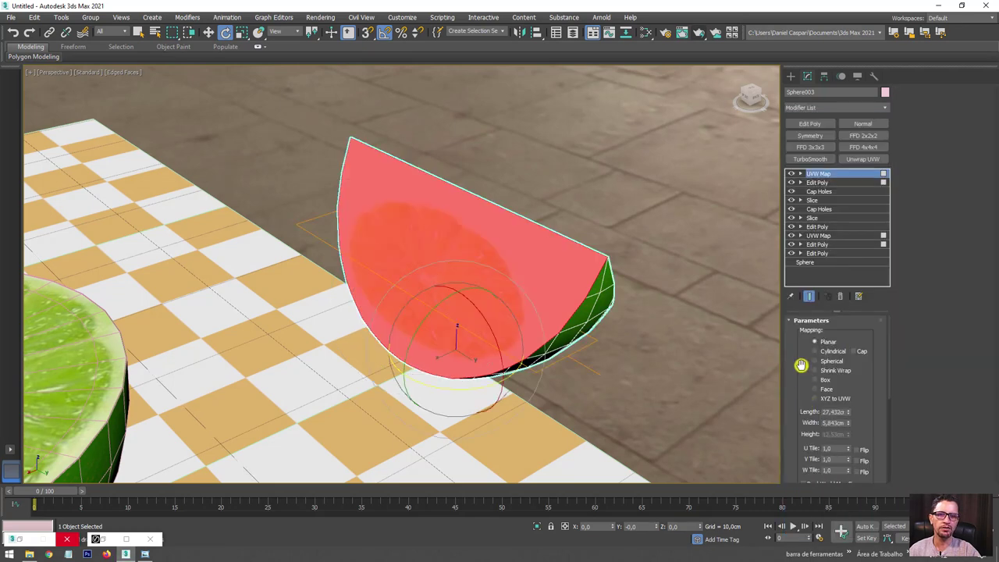
{"action": "left_click", "coordinate": [800, 173]}
{"action": "left_click", "coordinate": [818, 182]}
{"action": "middle_click_drag", "start_coordinate": [504, 310], "coordinate": [456, 435], "text": "alt"}
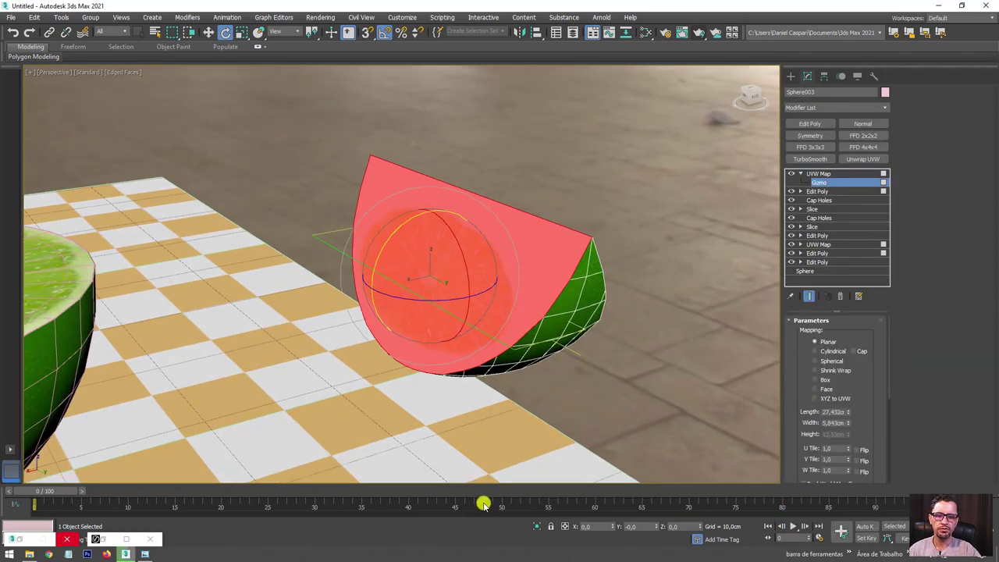
{"action": "mouse_move", "coordinate": [536, 529]}
{"action": "middle_mouse_down", "text": "alt"}
{"action": "mouse_move", "coordinate": [508, 335]}
{"action": "mouse_move", "coordinate": [276, 164]}
{"action": "middle_mouse_up", "text": "alt"}
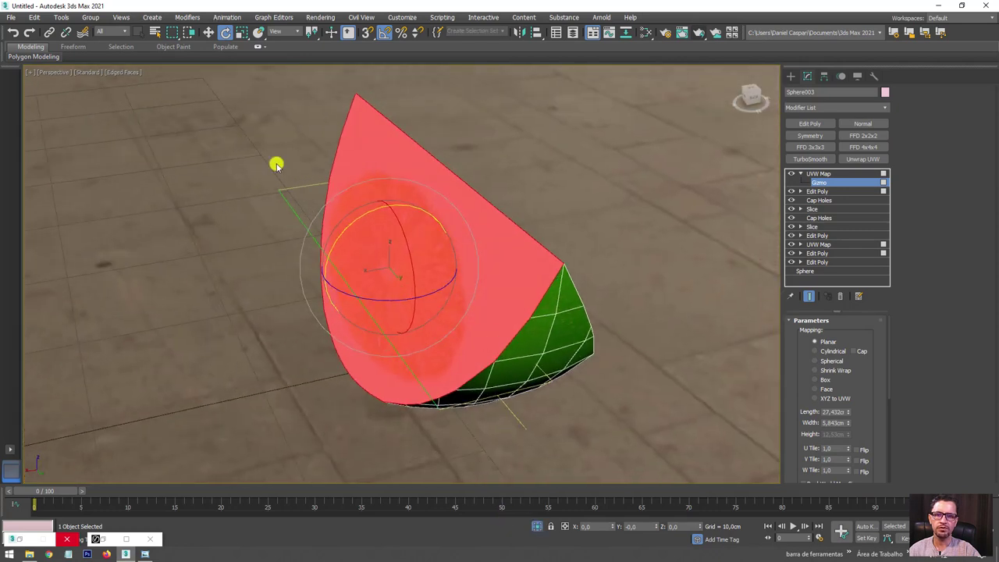
Set the viewport background to a solid colour and rotate the mapping gizmo upright.
{"action": "left_click", "coordinate": [121, 17]}
{"action": "mouse_move", "coordinate": [128, 230]}
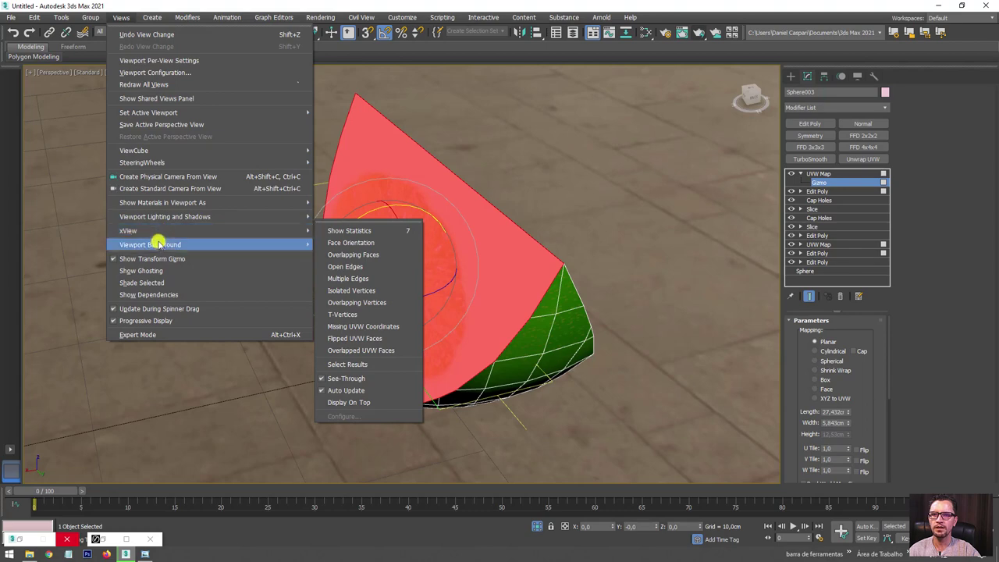
{"action": "left_click", "coordinate": [338, 256]}
{"action": "middle_click_drag", "start_coordinate": [465, 268], "coordinate": [496, 246], "text": "alt"}
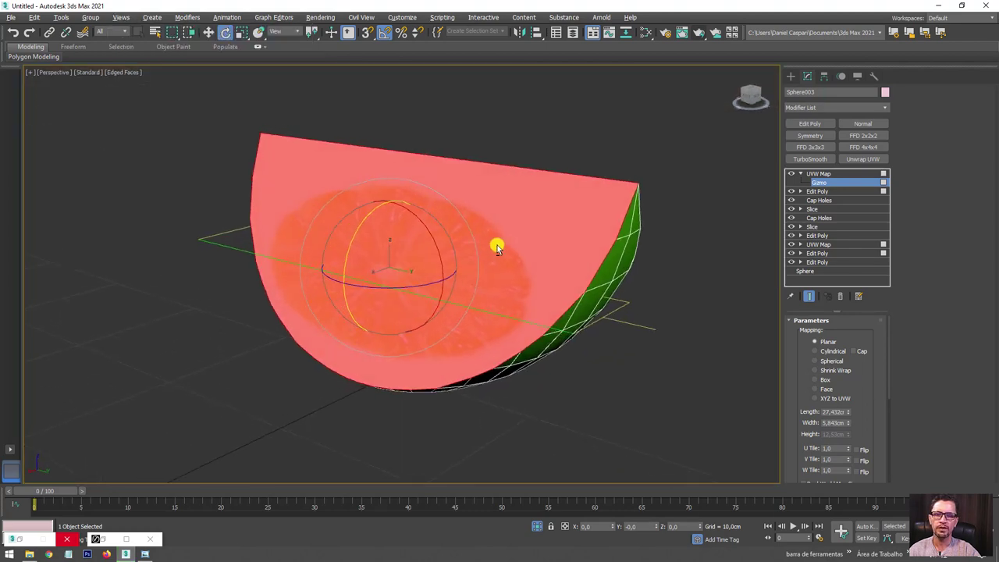
{"action": "left_click_drag", "start_coordinate": [363, 220], "coordinate": [351, 243]}
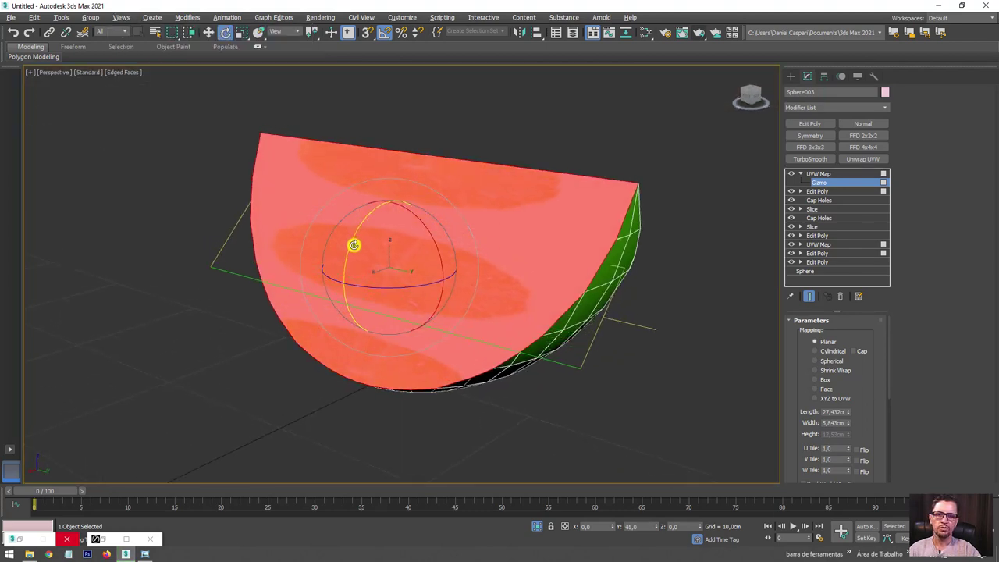
{"action": "mouse_move", "coordinate": [350, 248]}
{"action": "middle_mouse_down", "text": "alt"}
{"action": "mouse_move", "coordinate": [500, 275]}
{"action": "mouse_move", "coordinate": [454, 267]}
{"action": "middle_mouse_up", "text": "alt"}
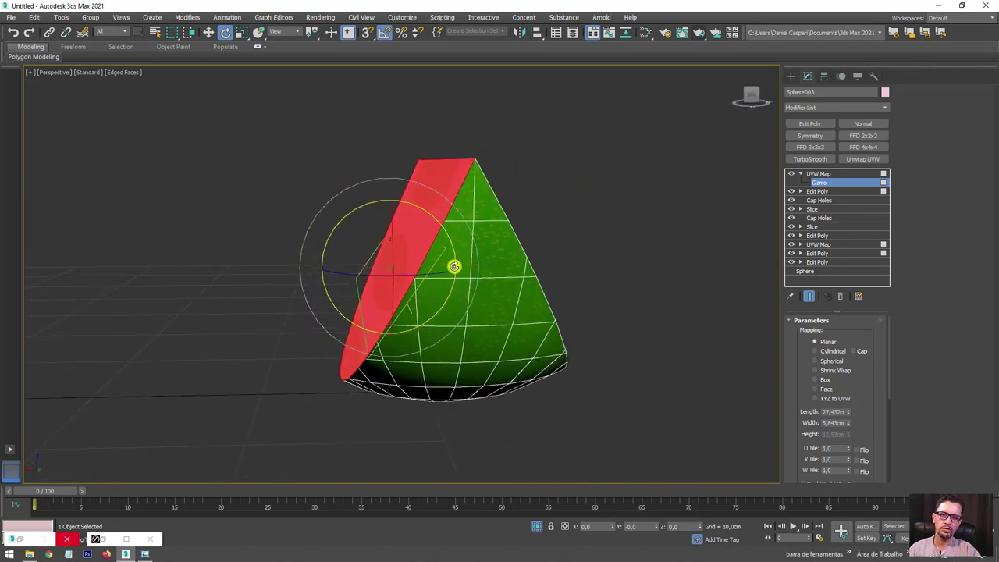
{"action": "left_click_drag", "start_coordinate": [794, 380], "coordinate": [794, 216]}
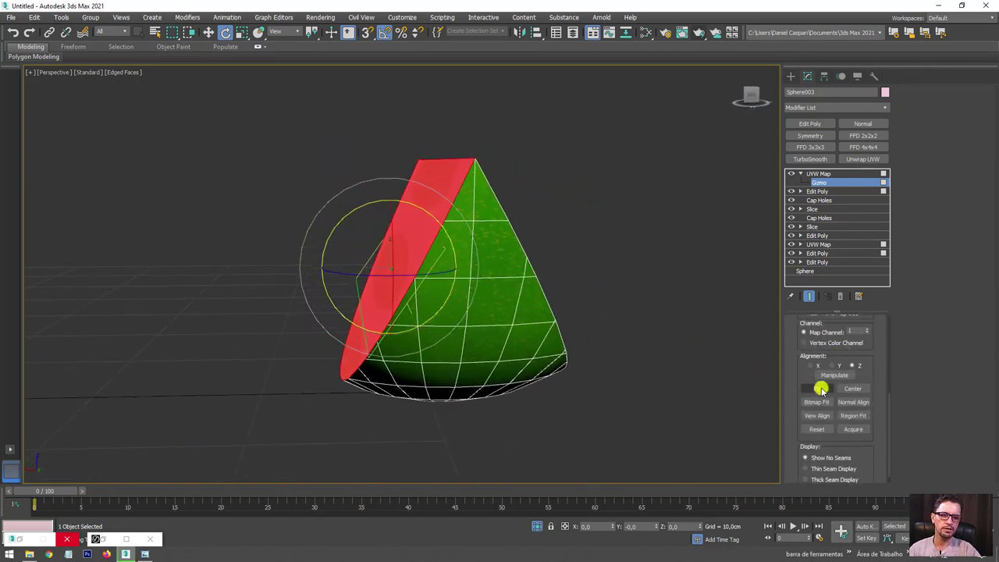
{"action": "left_click_drag", "start_coordinate": [361, 206], "coordinate": [357, 208]}
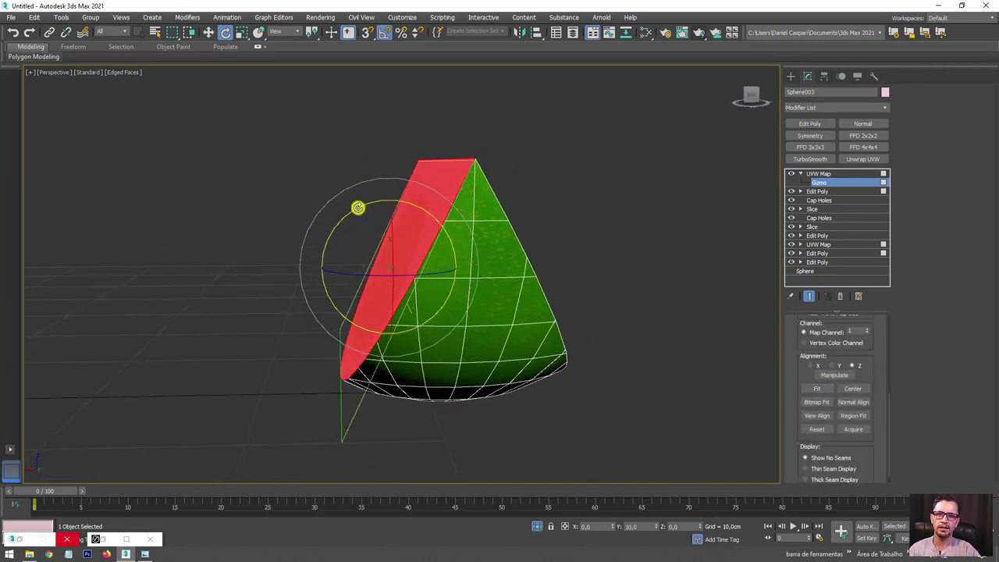
Scale the gizmo along local axes and move it up to fill the cut face.
{"action": "key", "text": "r"}
{"action": "left_click_drag", "start_coordinate": [398, 245], "coordinate": [405, 254]}
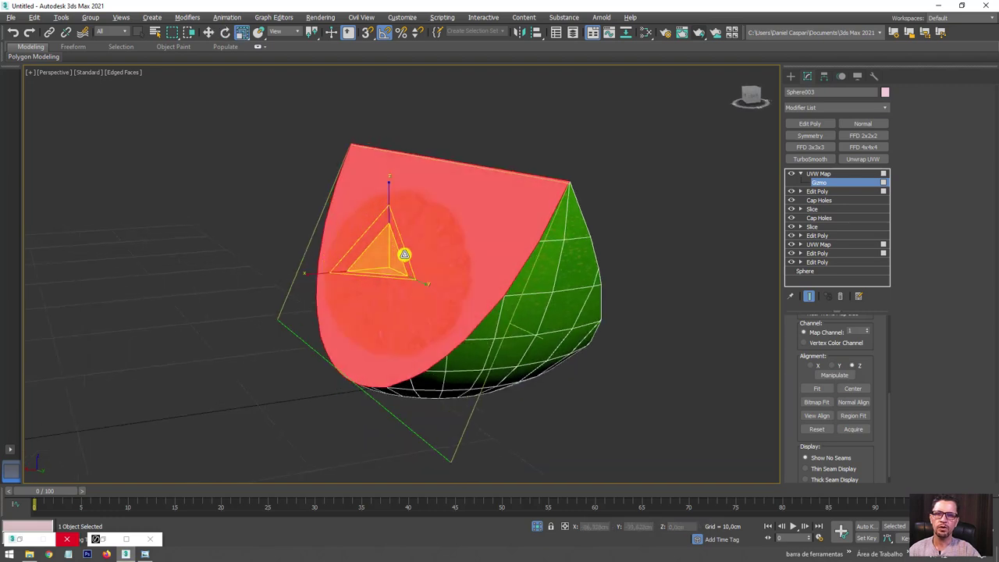
{"action": "left_click", "coordinate": [297, 31]}
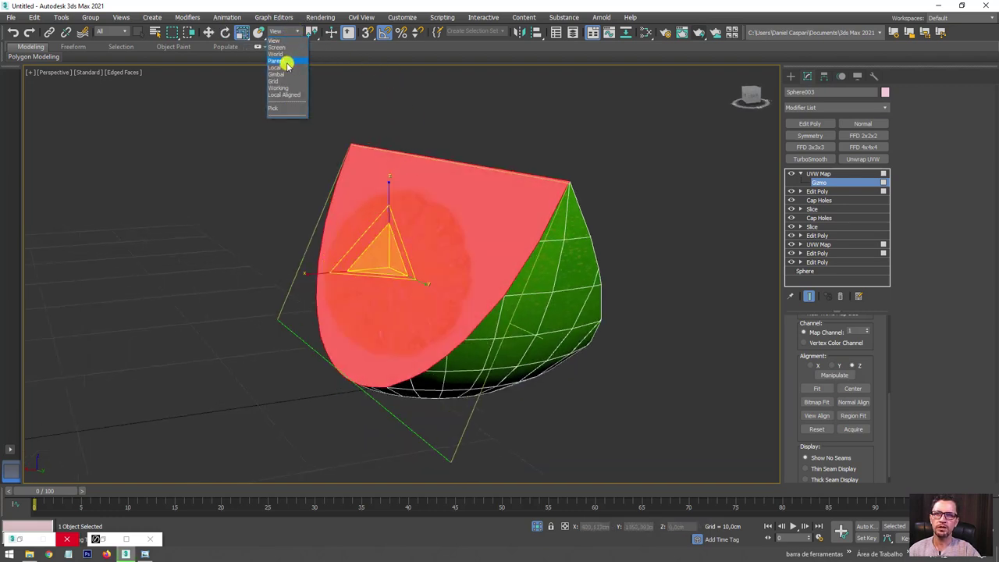
{"action": "left_click", "coordinate": [282, 68]}
{"action": "left_click_drag", "start_coordinate": [430, 188], "coordinate": [436, 171]}
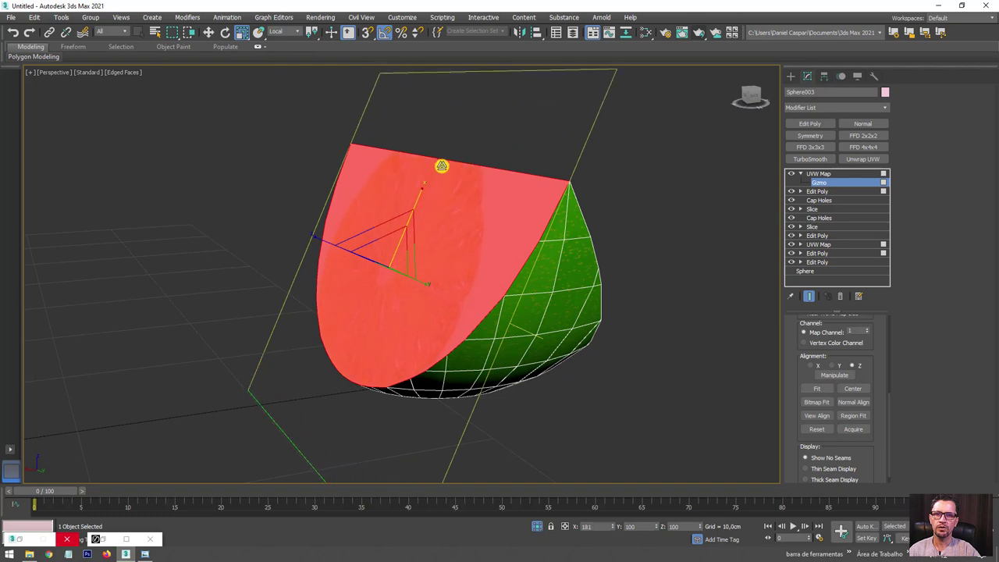
{"action": "key", "text": "w"}
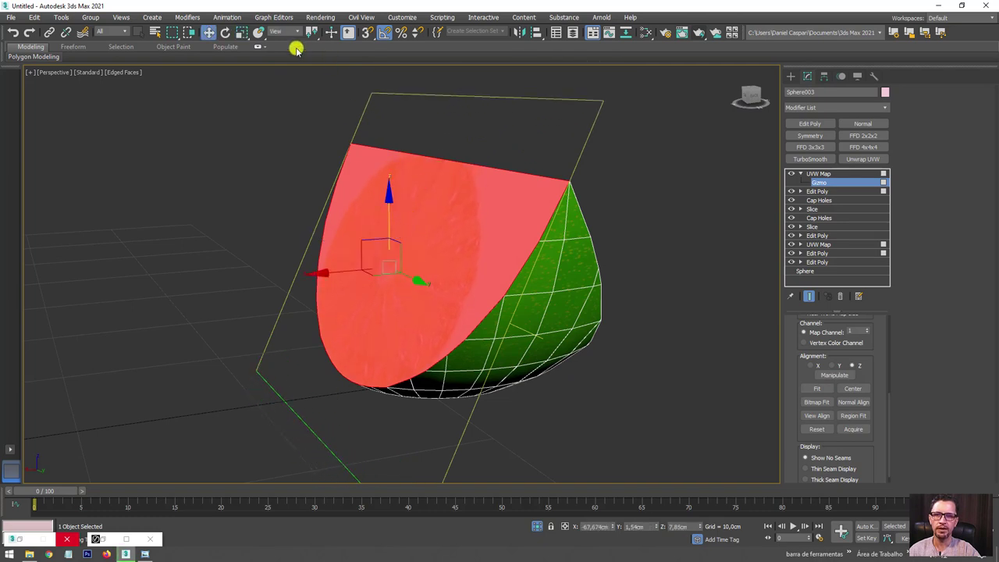
{"action": "left_click_drag", "start_coordinate": [373, 241], "coordinate": [419, 138]}
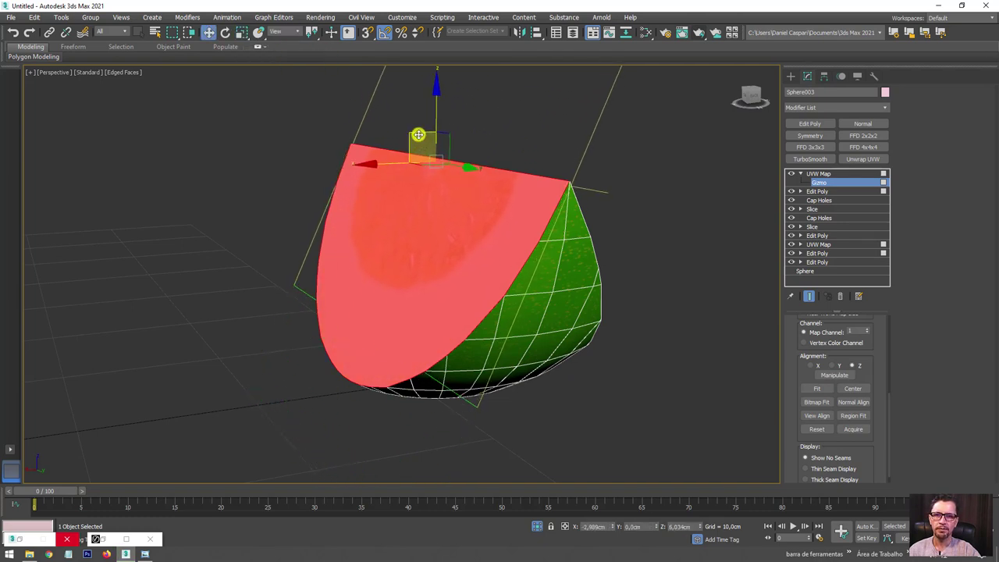
{"action": "key", "text": "r"}
{"action": "mouse_move", "coordinate": [439, 141]}
{"action": "middle_mouse_down", "text": "alt"}
{"action": "mouse_move", "coordinate": [453, 123]}
{"action": "mouse_move", "coordinate": [493, 173]}
{"action": "mouse_move", "coordinate": [461, 89]}
{"action": "mouse_move", "coordinate": [447, 83]}
{"action": "mouse_move", "coordinate": [458, 76]}
{"action": "mouse_move", "coordinate": [528, 169]}
{"action": "mouse_move", "coordinate": [519, 166]}
{"action": "middle_mouse_up", "text": "alt"}
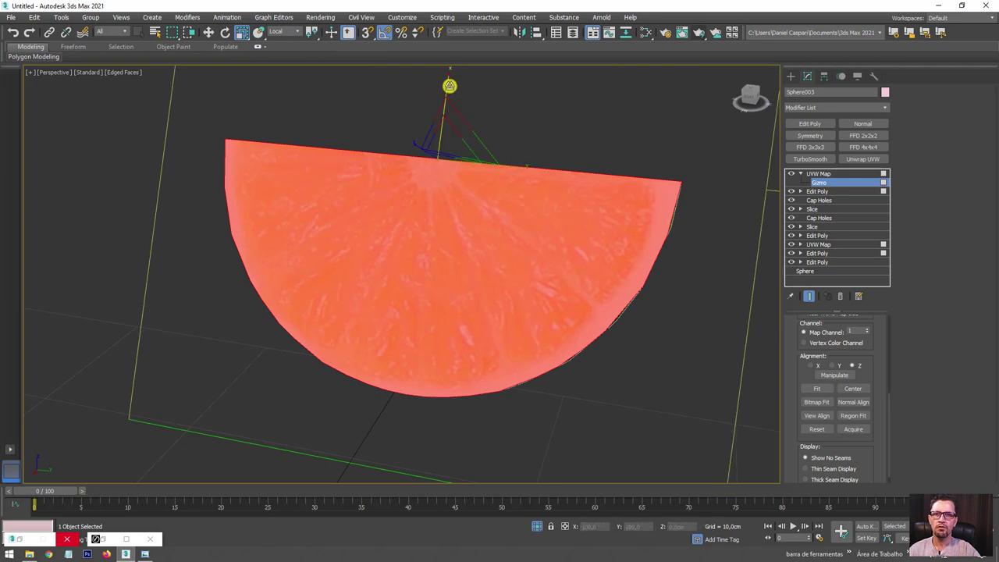
{"action": "mouse_move", "coordinate": [450, 85]}
{"action": "middle_mouse_down", "text": "alt"}
{"action": "mouse_move", "coordinate": [590, 174]}
{"action": "mouse_move", "coordinate": [601, 223]}
{"action": "mouse_move", "coordinate": [616, 230]}
{"action": "middle_mouse_up", "text": "alt"}
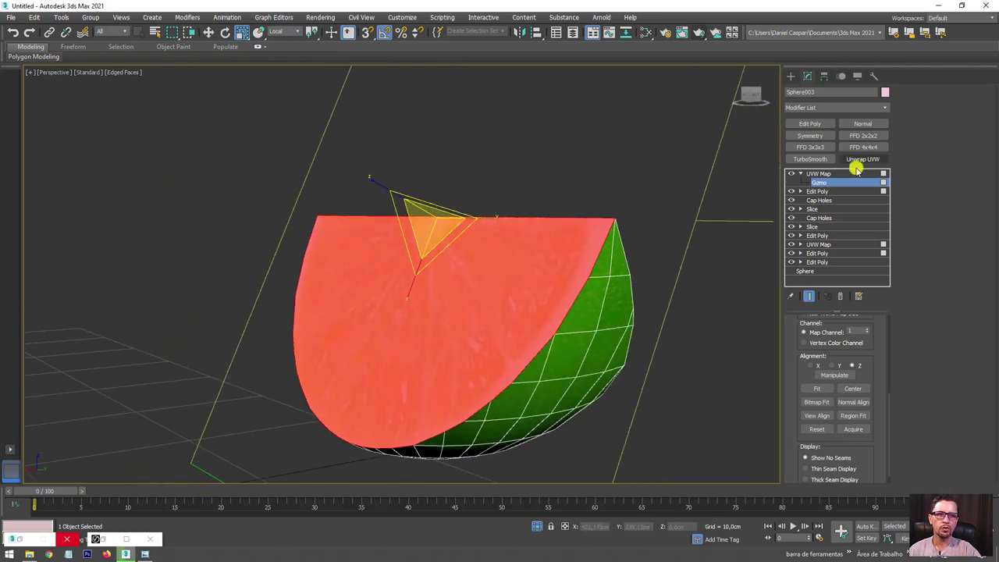
{"action": "left_click", "coordinate": [811, 173]}
Copy the UVW Map modifier.
{"action": "left_click", "coordinate": [800, 173]}
{"action": "right_click", "coordinate": [812, 173]}
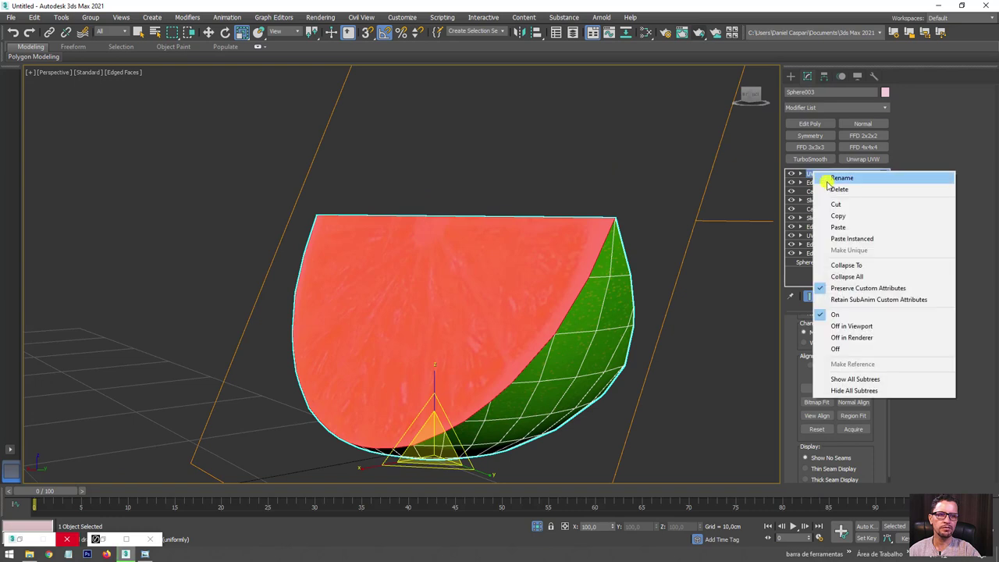
{"action": "left_click", "coordinate": [840, 216]}
{"action": "scroll", "coordinate": [664, 216], "scroll_direction": "down", "scroll_amount": 3}
{"action": "middle_click_drag", "start_coordinate": [664, 216], "coordinate": [655, 211], "text": "alt"}
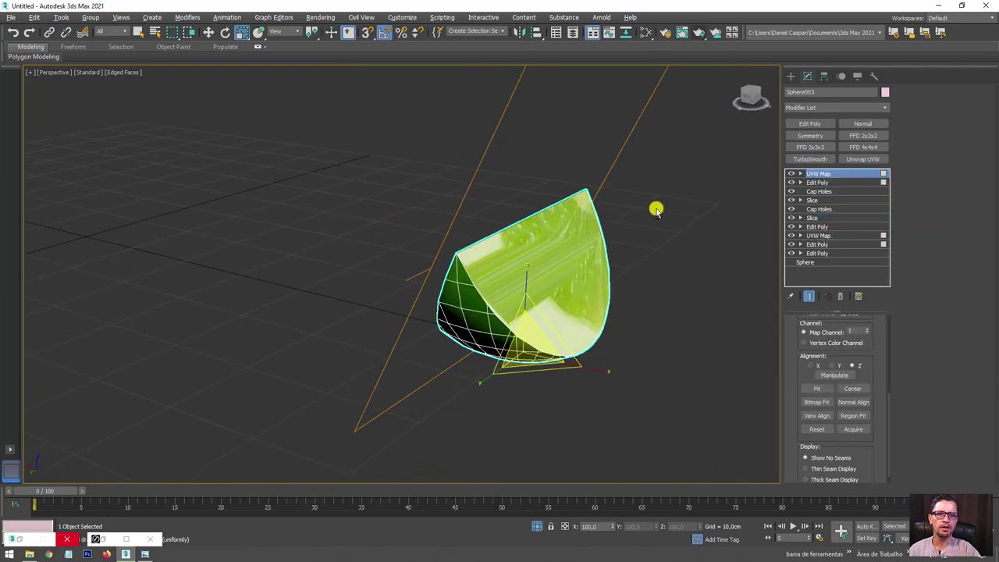
Add an Edit Poly on top and select the wedge's flat cut face.
{"action": "left_click", "coordinate": [807, 124]}
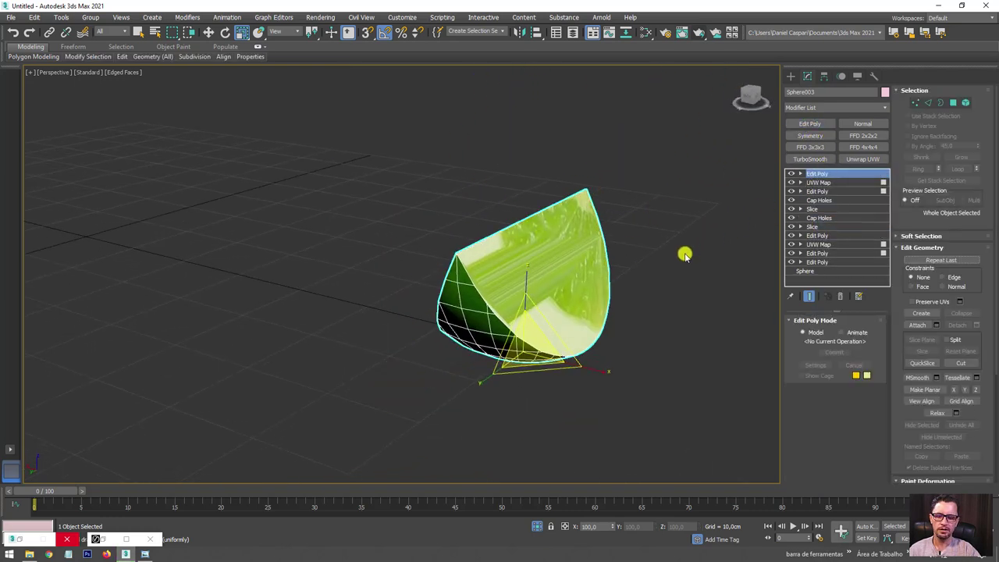
{"action": "key", "text": "4"}
{"action": "left_click", "coordinate": [566, 278]}
{"action": "mouse_move", "coordinate": [609, 261]}
{"action": "middle_mouse_down", "text": "alt"}
{"action": "mouse_move", "coordinate": [557, 278]}
{"action": "mouse_move", "coordinate": [596, 310]}
{"action": "mouse_move", "coordinate": [564, 278]}
{"action": "mouse_move", "coordinate": [515, 274]}
{"action": "mouse_move", "coordinate": [613, 268]}
{"action": "mouse_move", "coordinate": [511, 254]}
{"action": "mouse_move", "coordinate": [635, 239]}
{"action": "middle_mouse_up", "text": "alt"}
{"action": "key", "text": "F2"}
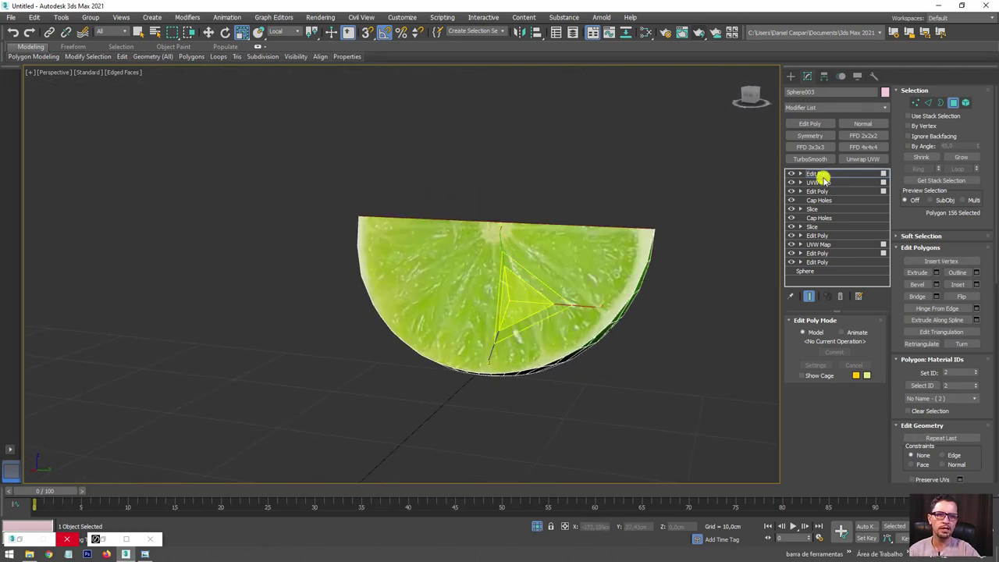
Rotate and shift the UVW Map gizmo to re-centre the texture, then return to the top Edit Poly.
{"action": "left_click", "coordinate": [818, 182]}
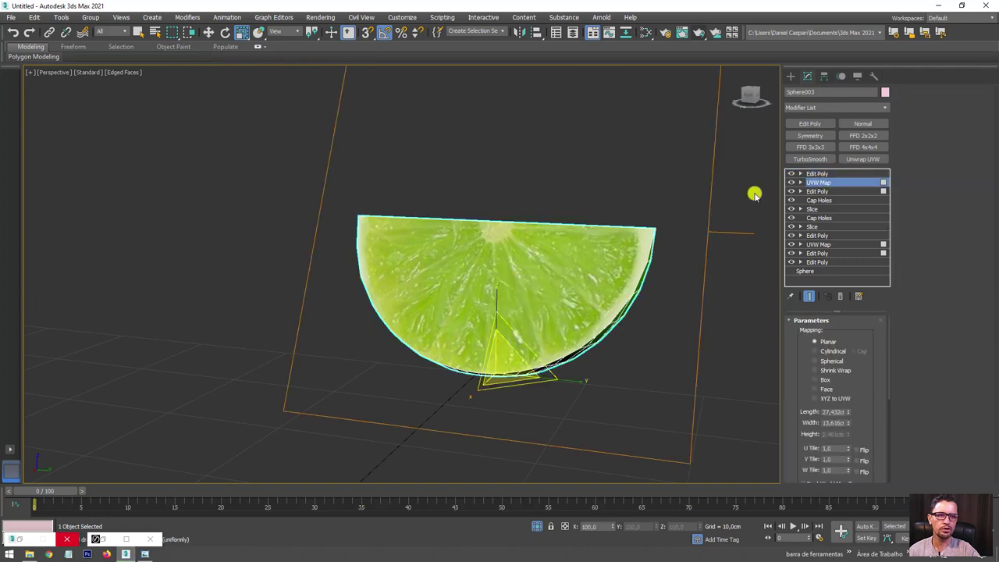
{"action": "left_click", "coordinate": [799, 182]}
{"action": "left_click", "coordinate": [816, 191]}
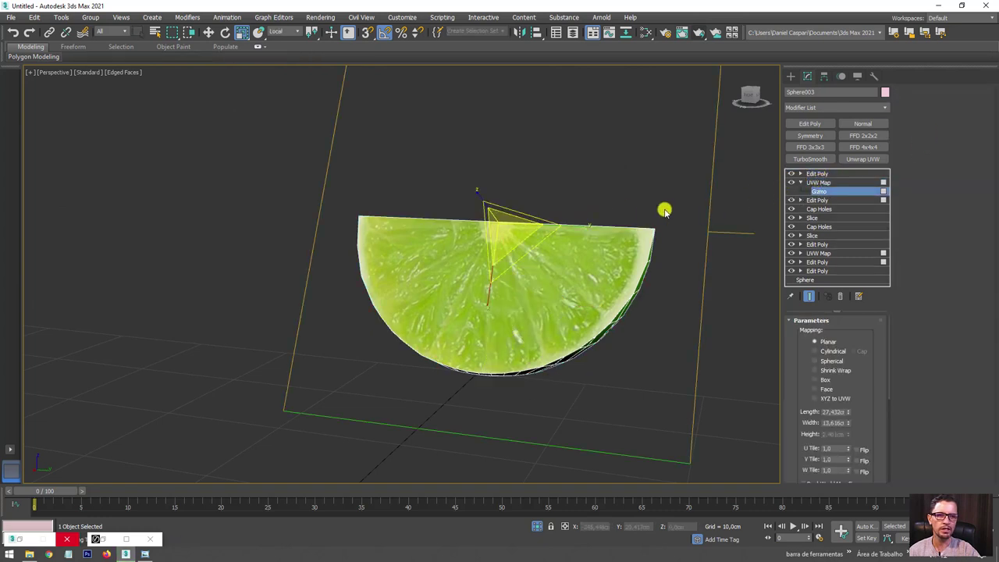
{"action": "key", "text": "e"}
{"action": "left_click_drag", "start_coordinate": [506, 247], "coordinate": [490, 304]}
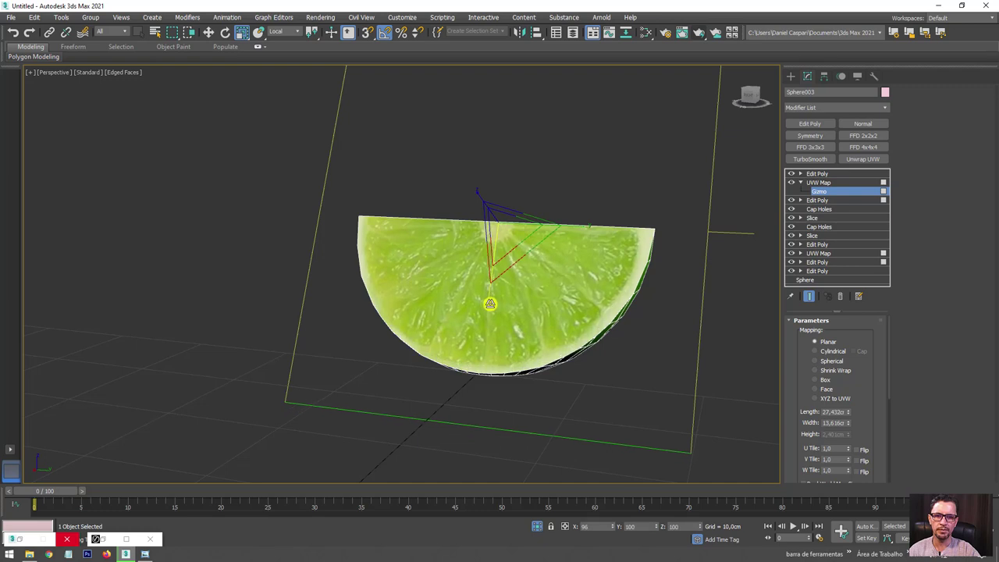
{"action": "key", "text": "w"}
{"action": "left_click_drag", "start_coordinate": [557, 223], "coordinate": [559, 225]}
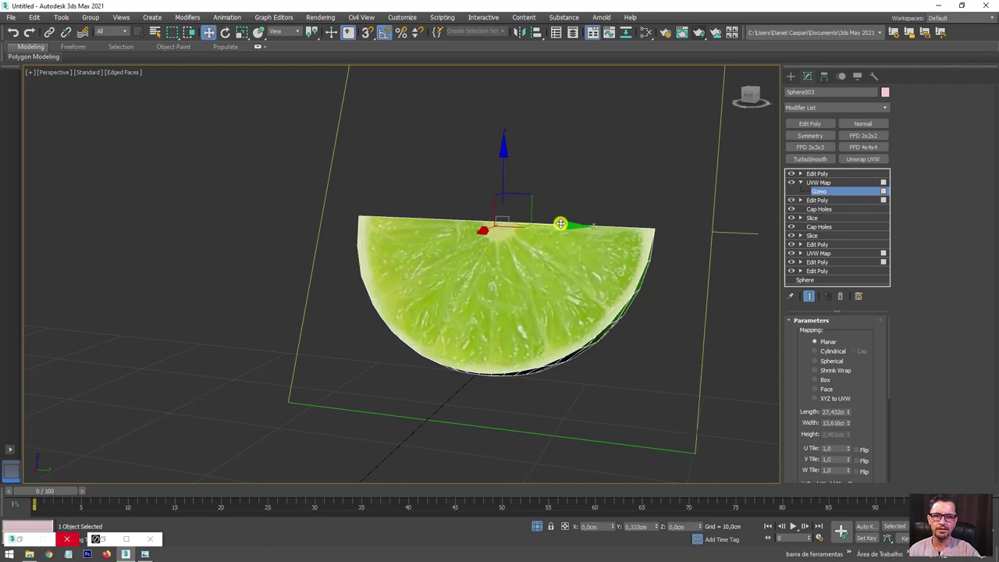
{"action": "key", "text": "r"}
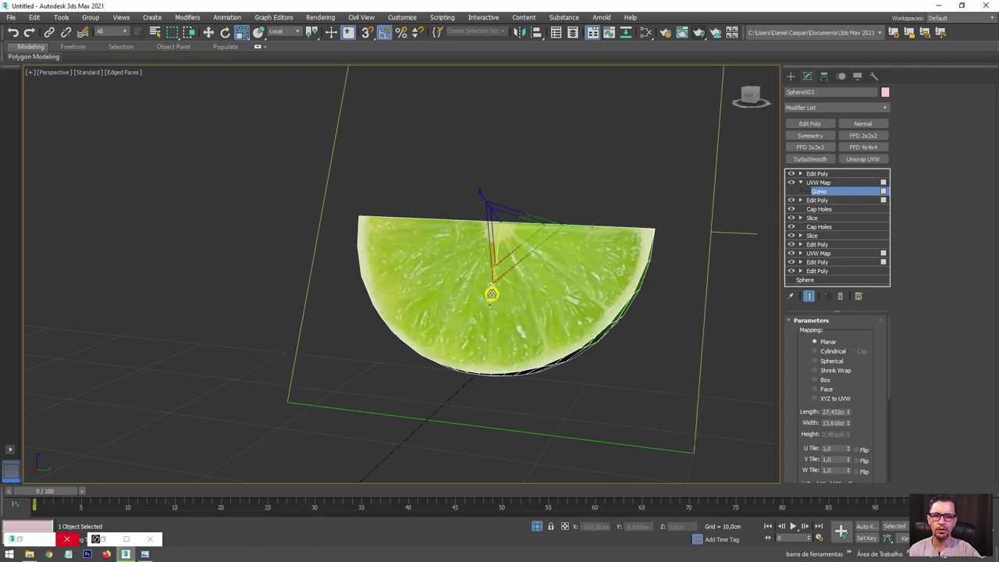
{"action": "mouse_move", "coordinate": [582, 270]}
{"action": "middle_mouse_down", "text": "alt"}
{"action": "mouse_move", "coordinate": [570, 271]}
{"action": "mouse_move", "coordinate": [616, 258]}
{"action": "middle_mouse_up", "text": "alt"}
{"action": "left_click", "coordinate": [816, 172]}
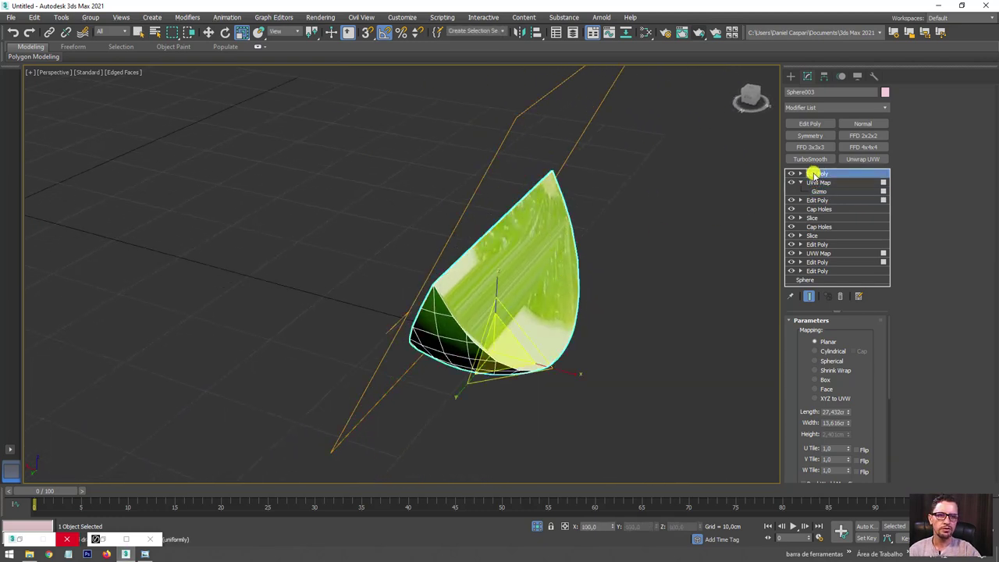
Select all the wedge's polygons, add a UVW Map, then delete it.
{"action": "left_click", "coordinate": [954, 103]}
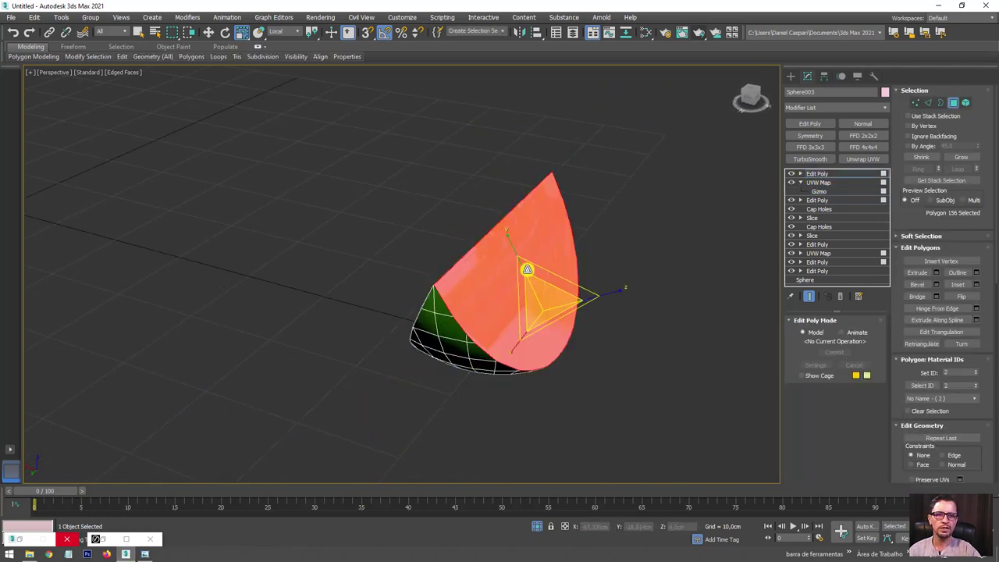
{"action": "left_click", "coordinate": [884, 107]}
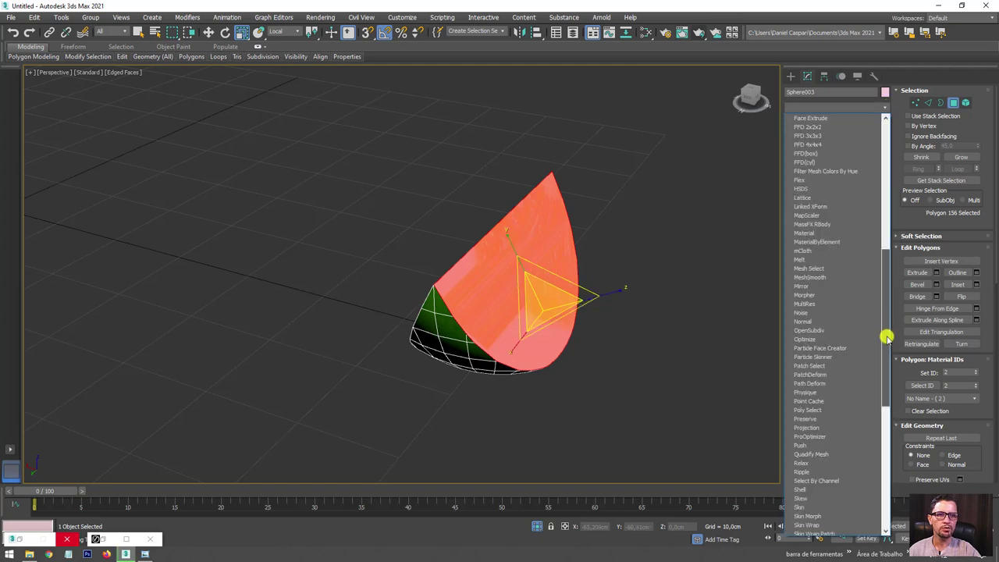
{"action": "left_click_drag", "start_coordinate": [884, 333], "coordinate": [885, 468]}
{"action": "left_click", "coordinate": [812, 419]}
{"action": "middle_click_drag", "start_coordinate": [645, 328], "coordinate": [613, 334], "text": "alt"}
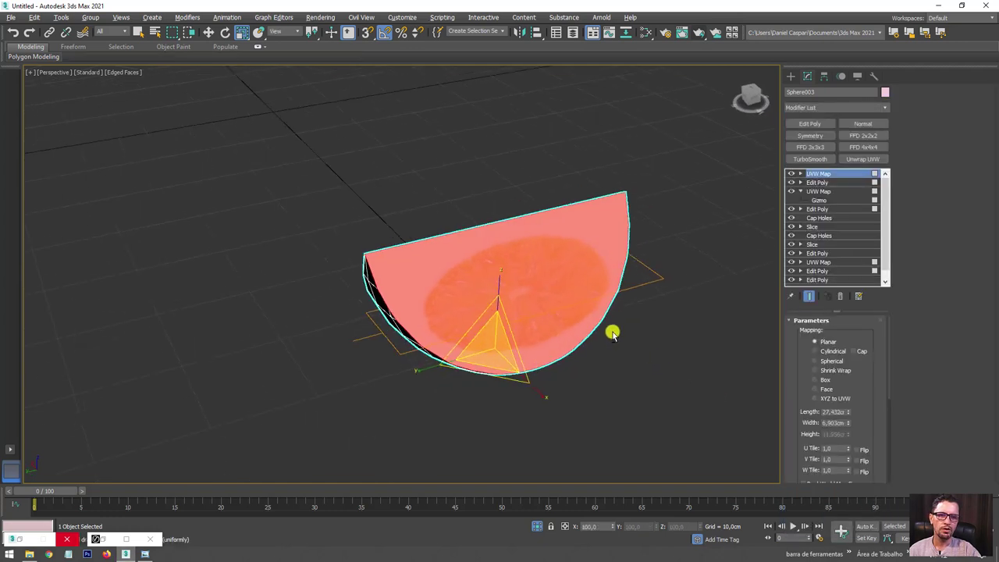
{"action": "left_click", "coordinate": [841, 296]}
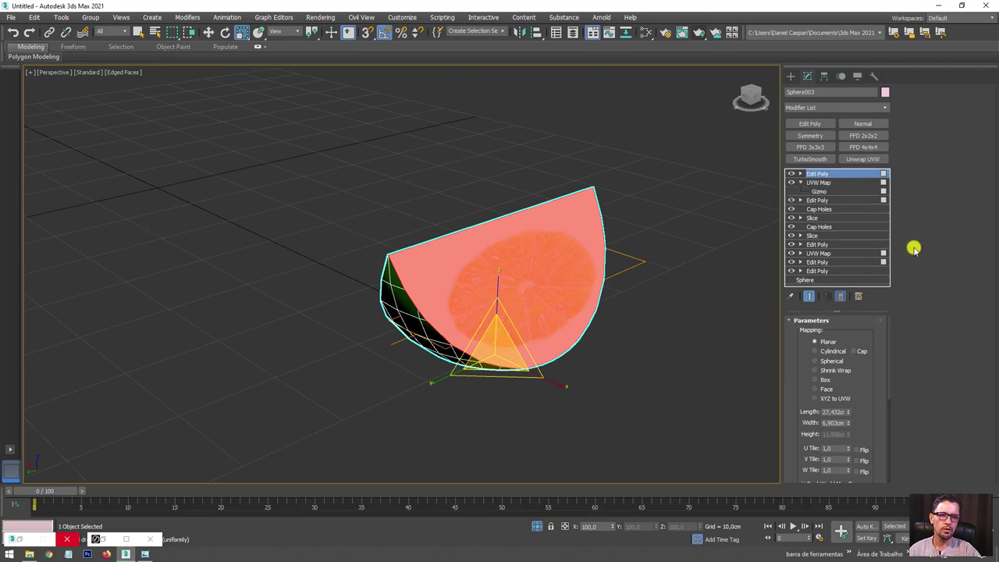
Paste the copied UVW Map and rotate its gizmo -115 degrees on Y.
{"action": "right_click", "coordinate": [820, 171]}
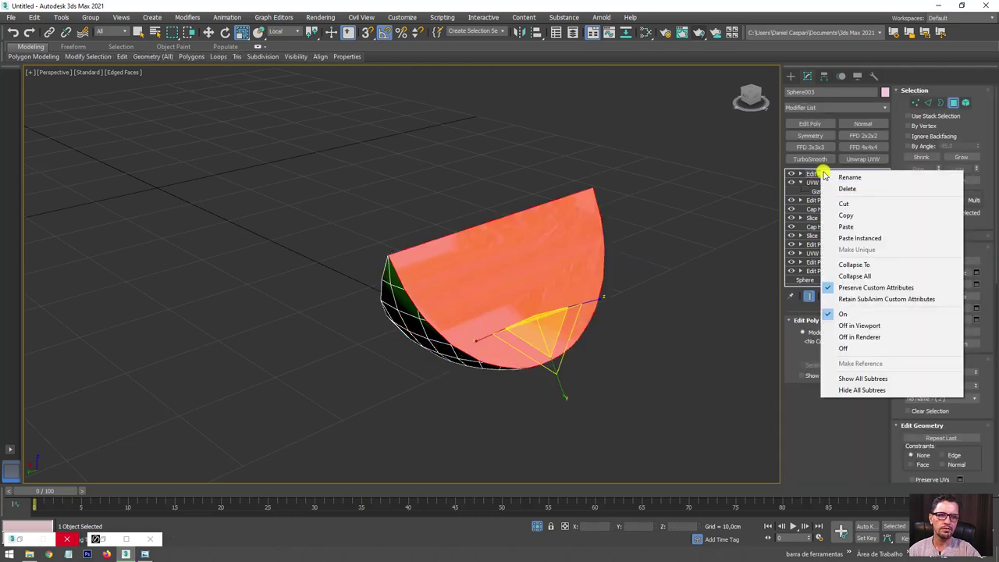
{"action": "left_click", "coordinate": [846, 226]}
{"action": "left_click", "coordinate": [800, 173]}
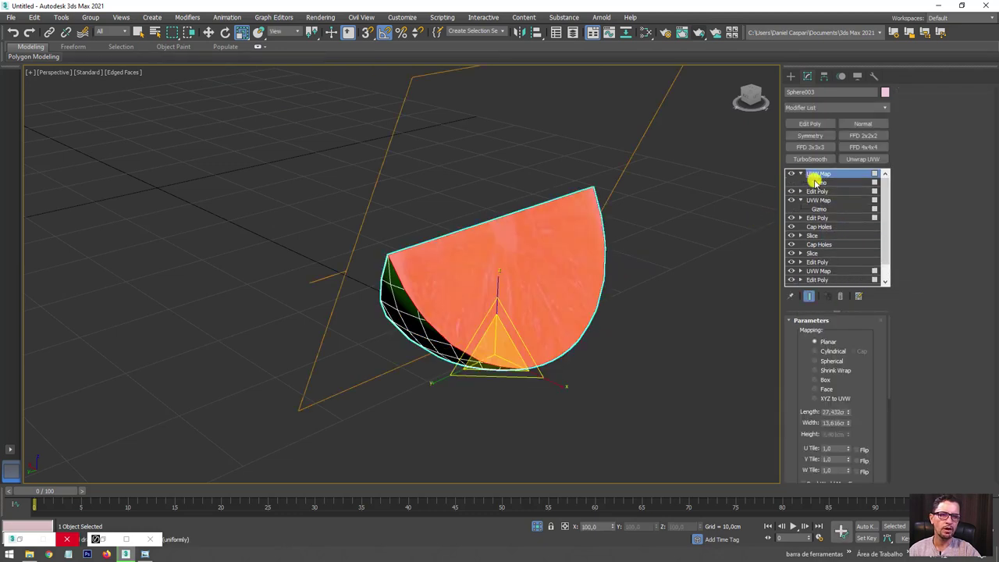
{"action": "left_click", "coordinate": [818, 181]}
{"action": "key", "text": "e"}
{"action": "mouse_move", "coordinate": [536, 183]}
{"action": "left_mouse_down"}
{"action": "mouse_move", "coordinate": [561, 238]}
{"action": "mouse_move", "coordinate": [567, 196]}
{"action": "left_mouse_up"}
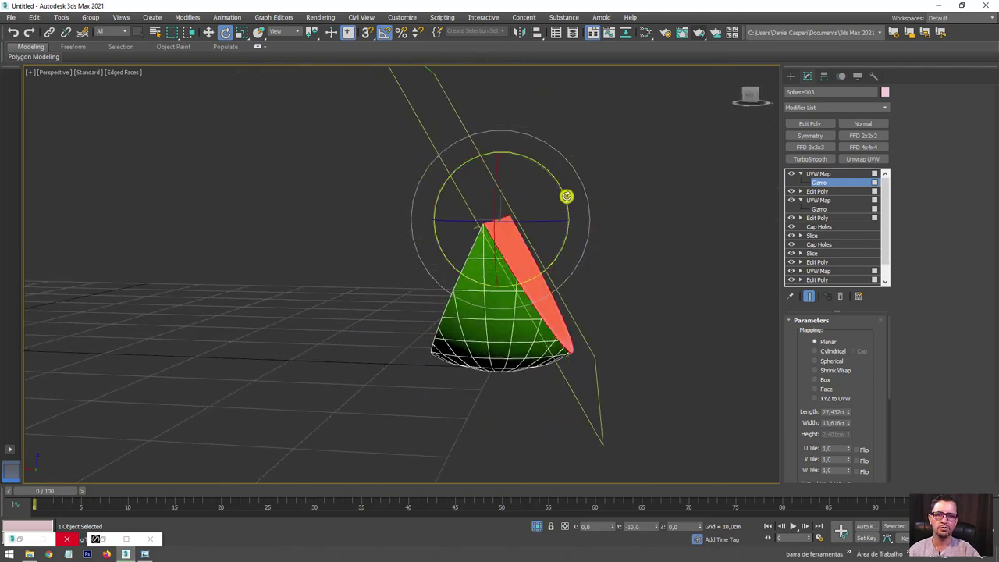
Scale the mapping gizmo slightly to fit the second cut face.
{"action": "middle_click_drag", "start_coordinate": [538, 202], "coordinate": [496, 244], "text": "alt"}
{"action": "key", "text": "r"}
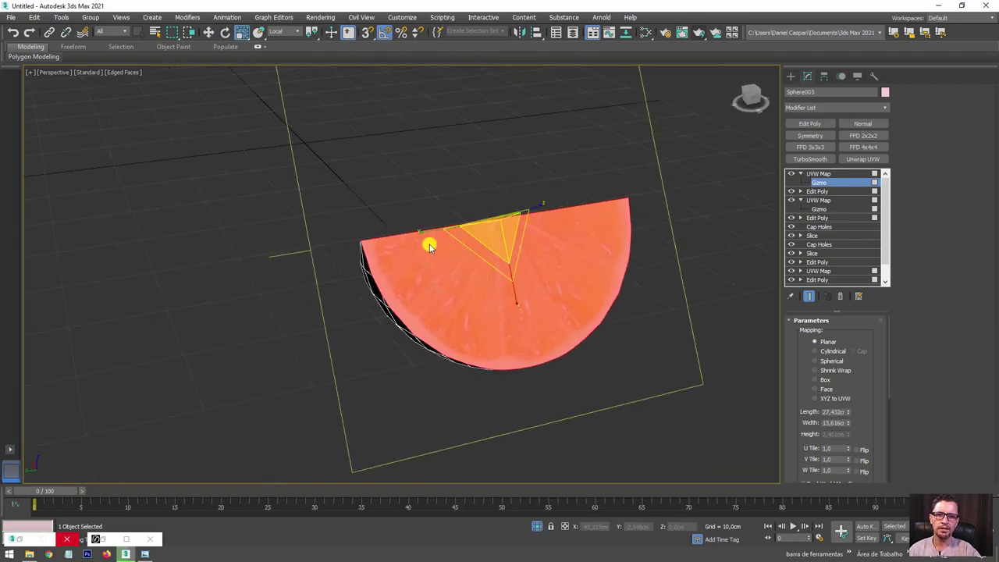
{"action": "left_click_drag", "start_coordinate": [424, 232], "coordinate": [424, 234]}
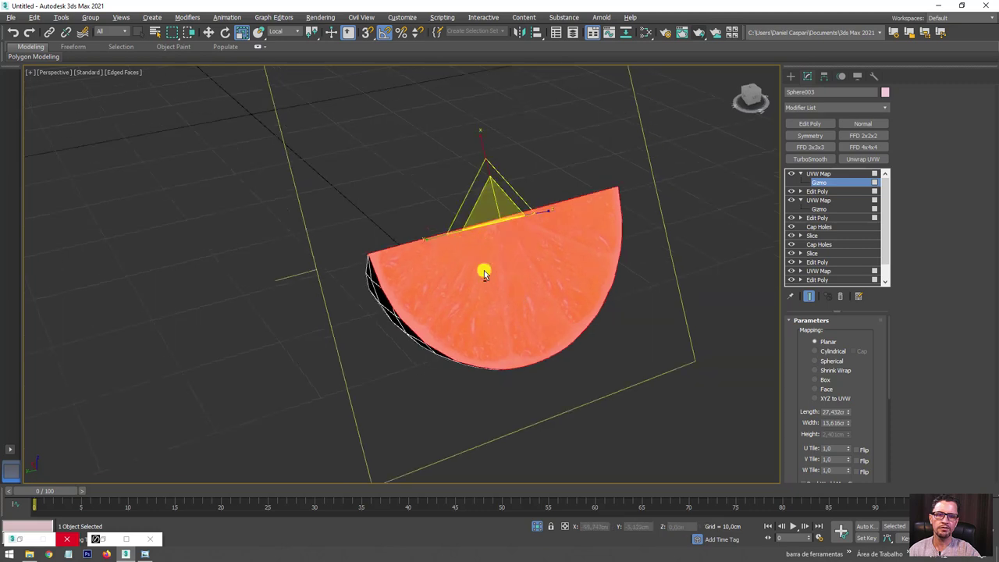
{"action": "middle_click_drag", "start_coordinate": [479, 268], "coordinate": [573, 272], "text": "alt"}
{"action": "left_click", "coordinate": [814, 173]}
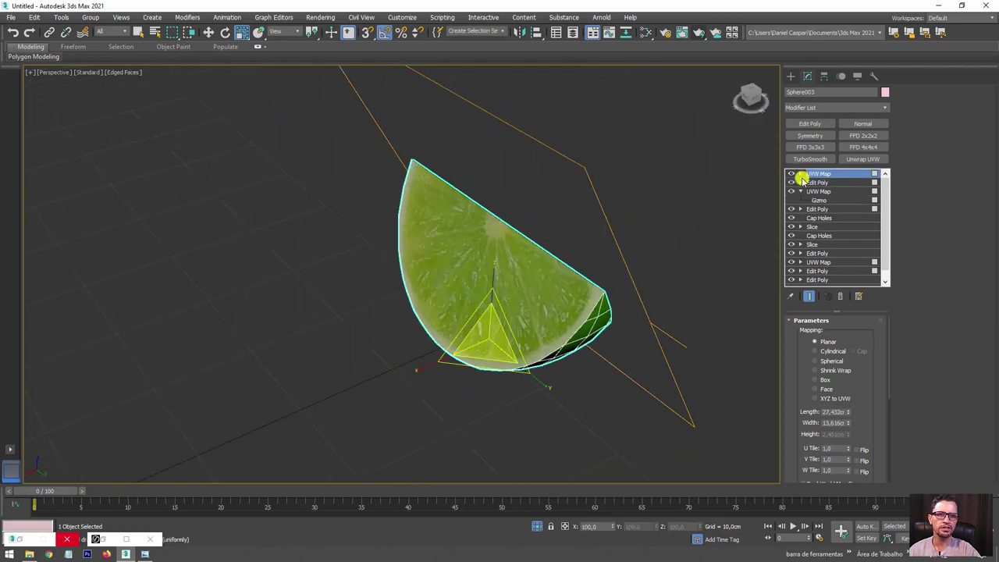
Move the wedge in front of the lime half and rotate it to lie flat.
{"action": "left_click", "coordinate": [800, 191]}
{"action": "scroll", "coordinate": [644, 232], "scroll_direction": "down", "scroll_amount": 5}
{"action": "mouse_move", "coordinate": [617, 234]}
{"action": "middle_mouse_down"}
{"action": "mouse_move", "coordinate": [470, 289]}
{"action": "mouse_move", "coordinate": [524, 254]}
{"action": "middle_mouse_up"}
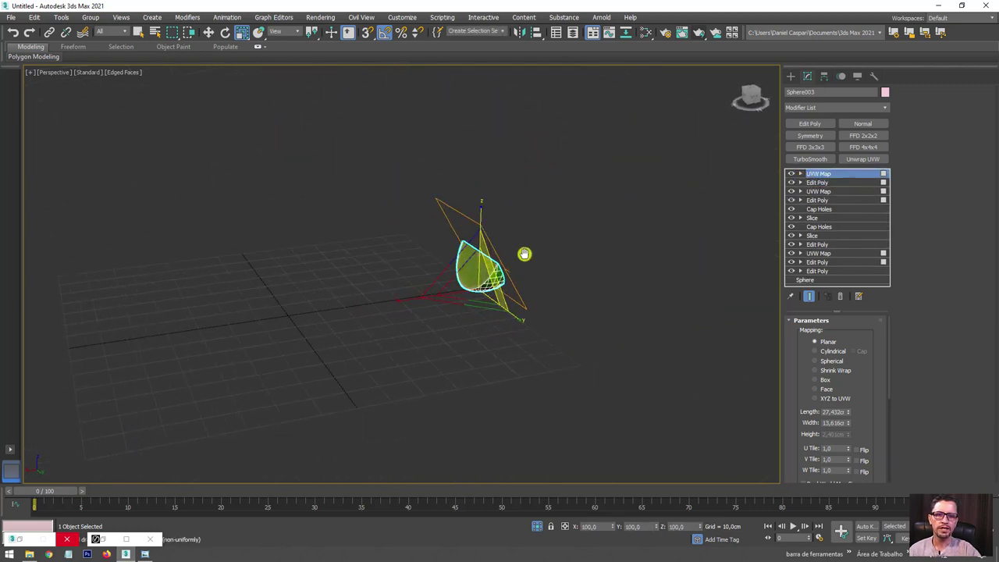
{"action": "scroll", "coordinate": [524, 253], "scroll_direction": "up", "scroll_amount": 4}
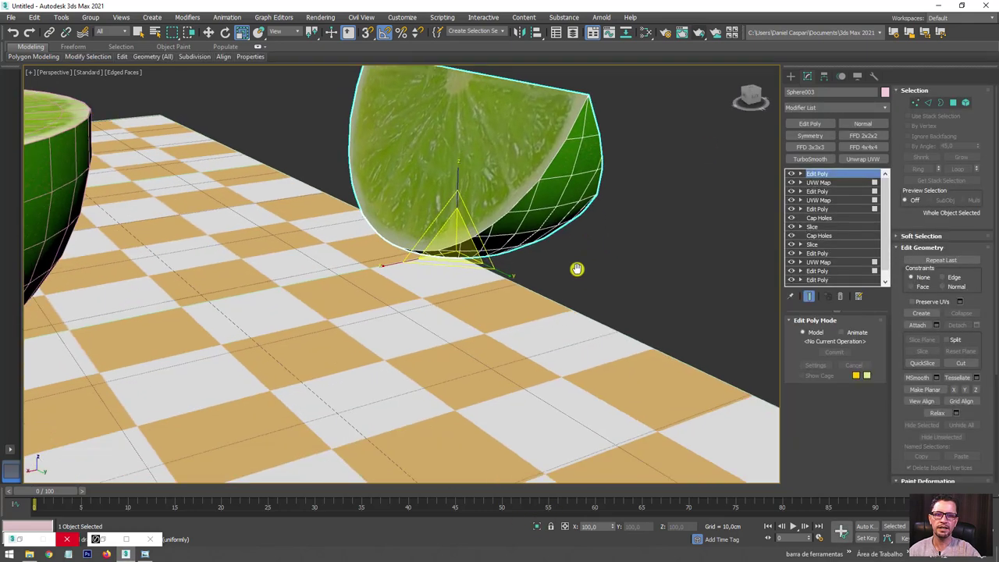
{"action": "middle_click_drag", "start_coordinate": [577, 267], "coordinate": [577, 290], "text": "alt"}
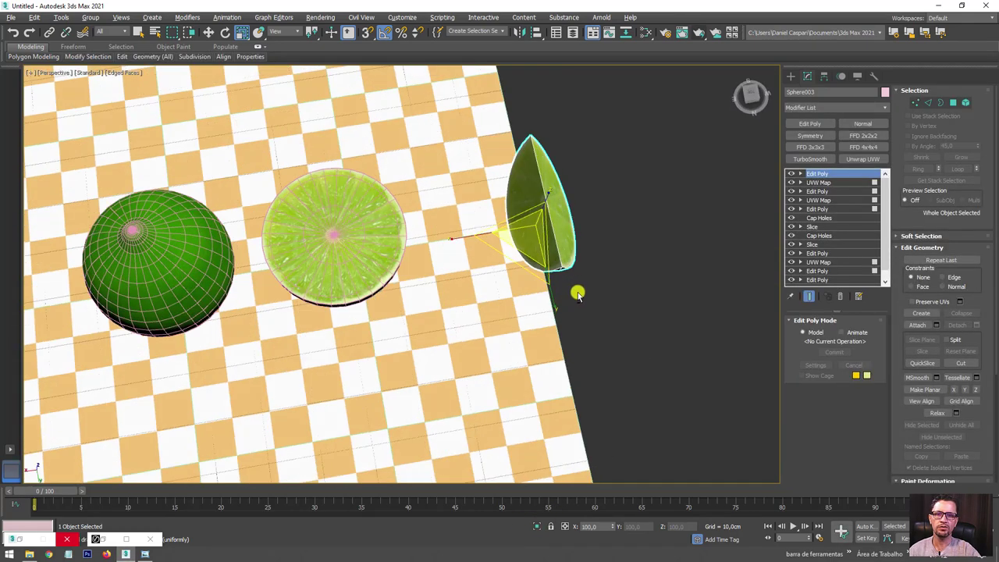
{"action": "key", "text": "w"}
{"action": "mouse_move", "coordinate": [518, 252]}
{"action": "left_mouse_down"}
{"action": "mouse_move", "coordinate": [261, 394]}
{"action": "mouse_move", "coordinate": [289, 419]}
{"action": "left_mouse_up"}
{"action": "key", "text": "e"}
{"action": "mouse_move", "coordinate": [289, 419]}
{"action": "middle_mouse_down", "text": "alt"}
{"action": "mouse_move", "coordinate": [478, 263]}
{"action": "mouse_move", "coordinate": [484, 272]}
{"action": "middle_mouse_up", "text": "alt"}
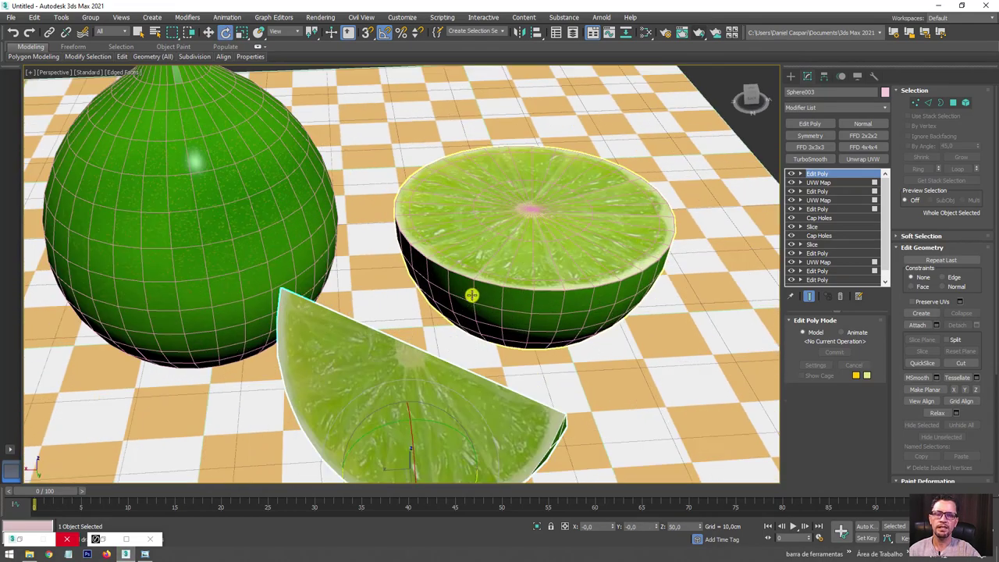
Enlarge the checkered Plane001 under the limes and start a V-Ray production render.
{"action": "scroll", "coordinate": [514, 314], "scroll_direction": "down", "scroll_amount": 5}
{"action": "left_click", "coordinate": [514, 314]}
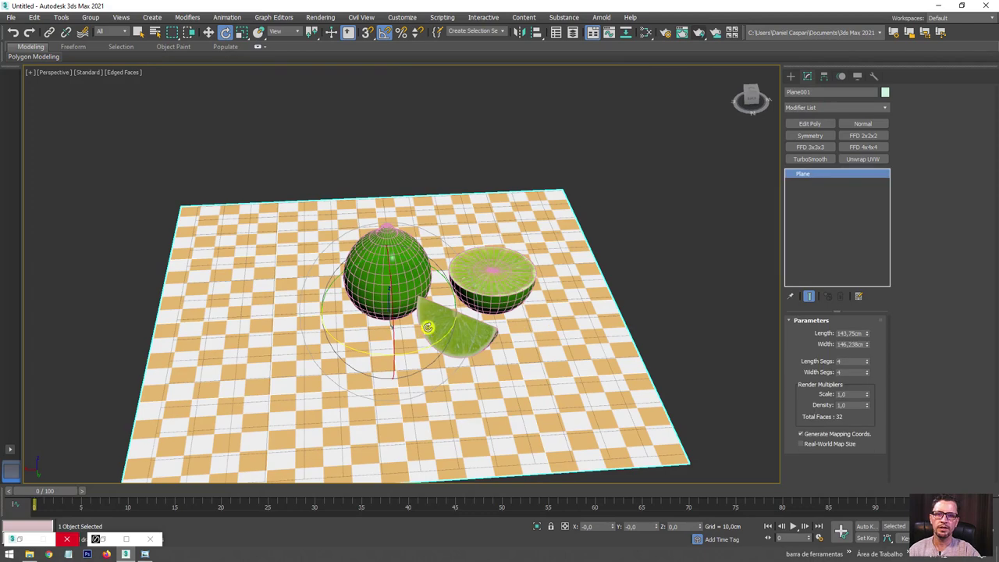
{"action": "key", "text": "w"}
{"action": "key", "text": "r"}
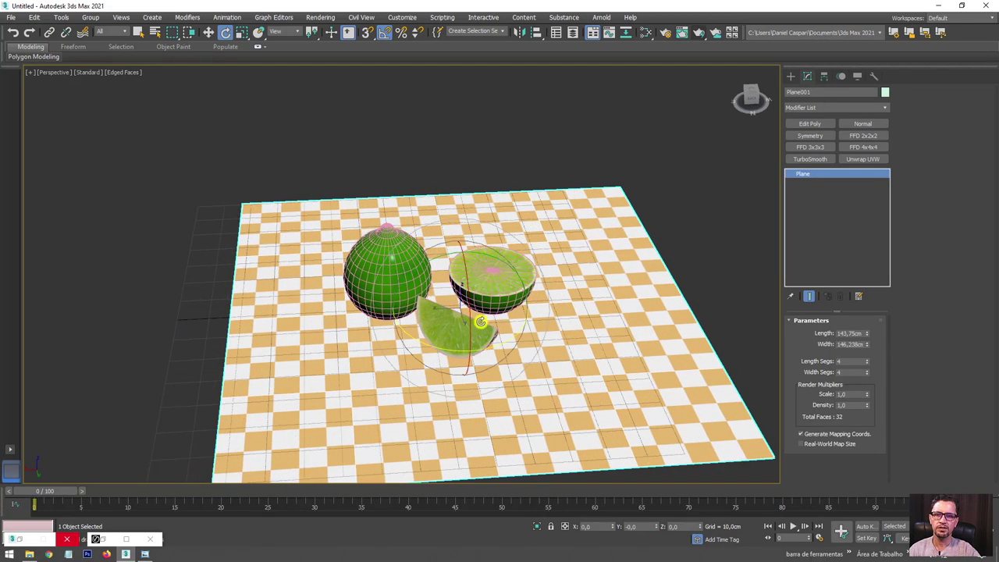
{"action": "left_click_drag", "start_coordinate": [342, 316], "coordinate": [460, 180]}
{"action": "scroll", "coordinate": [460, 181], "scroll_direction": "up", "scroll_amount": 3}
{"action": "scroll", "coordinate": [477, 278], "scroll_direction": "up", "scroll_amount": 4}
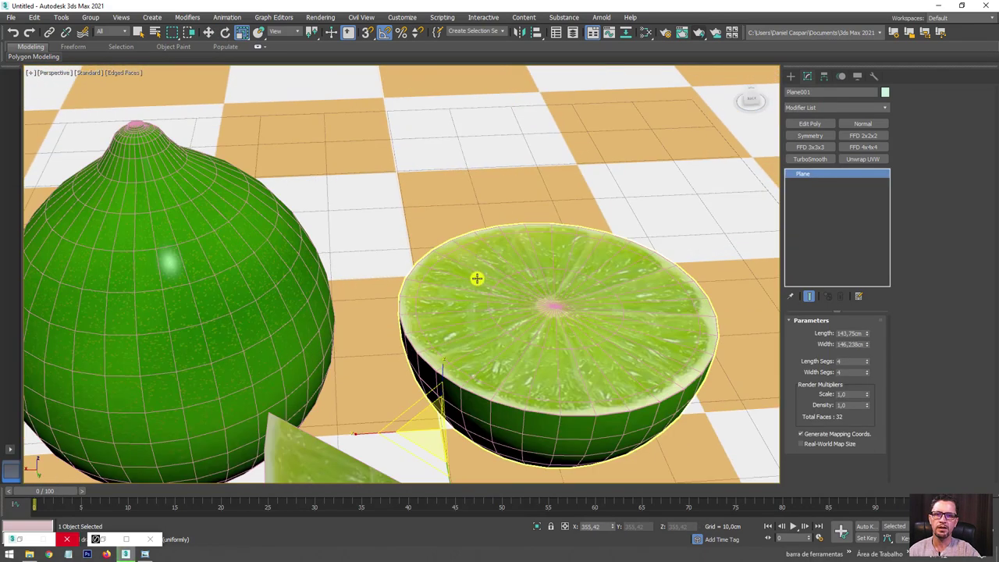
{"action": "mouse_move", "coordinate": [477, 279]}
{"action": "middle_mouse_down", "text": "alt"}
{"action": "mouse_move", "coordinate": [479, 207]}
{"action": "mouse_move", "coordinate": [499, 156]}
{"action": "middle_mouse_up", "text": "alt"}
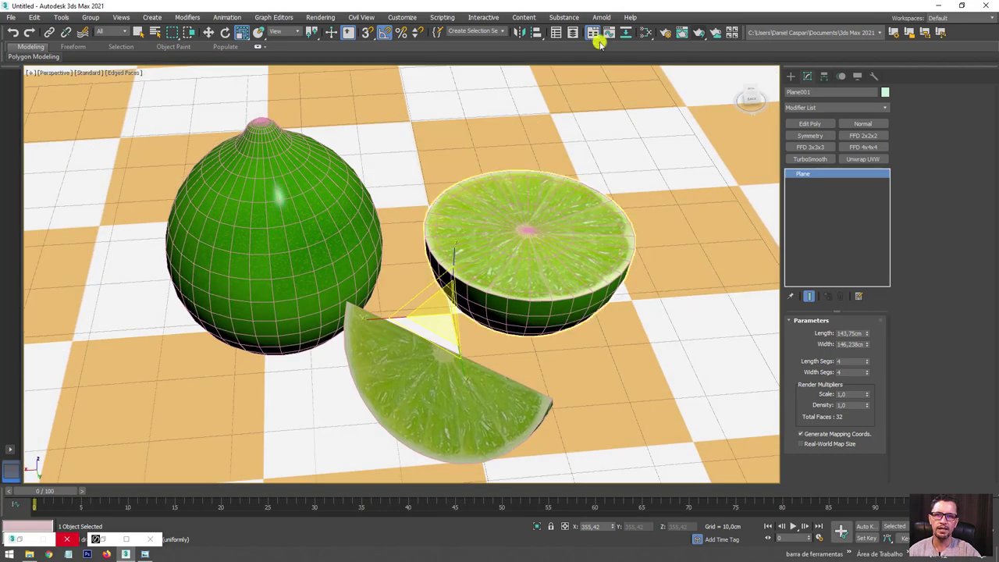
{"action": "left_click", "coordinate": [701, 32]}
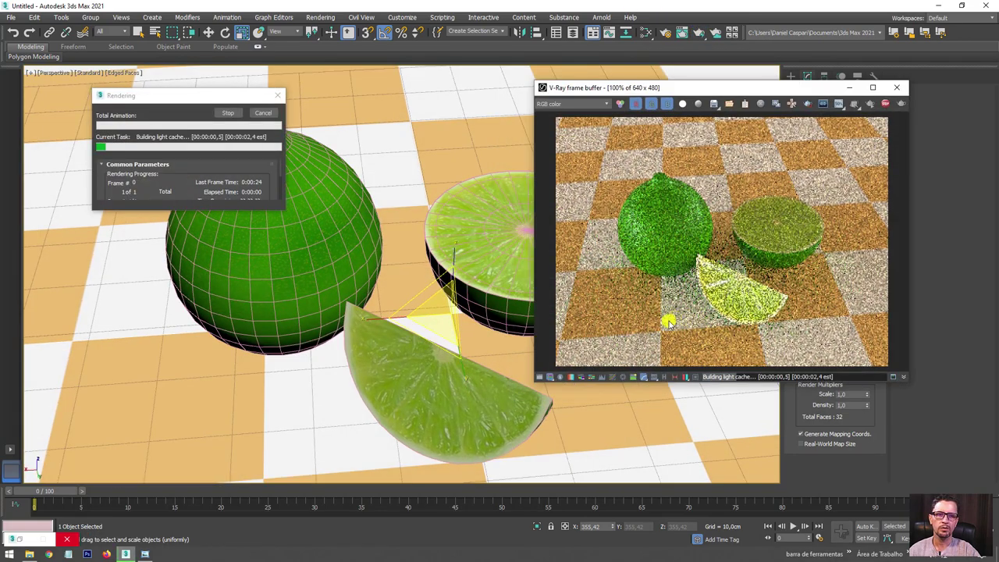
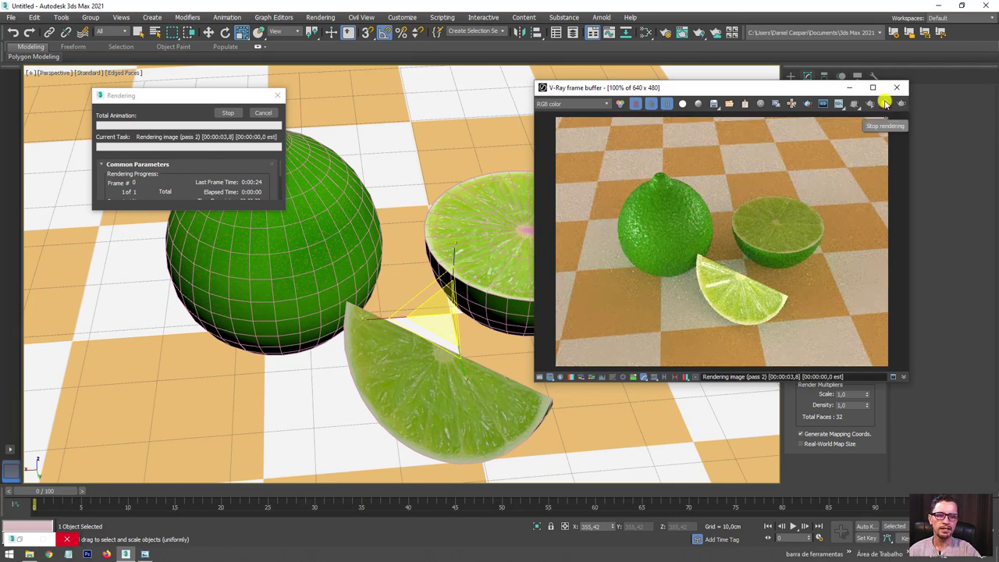
Stop and close the current render, then draw a VRayLight plane light in the scene.
{"action": "left_click", "coordinate": [885, 103]}
{"action": "left_click", "coordinate": [904, 88]}
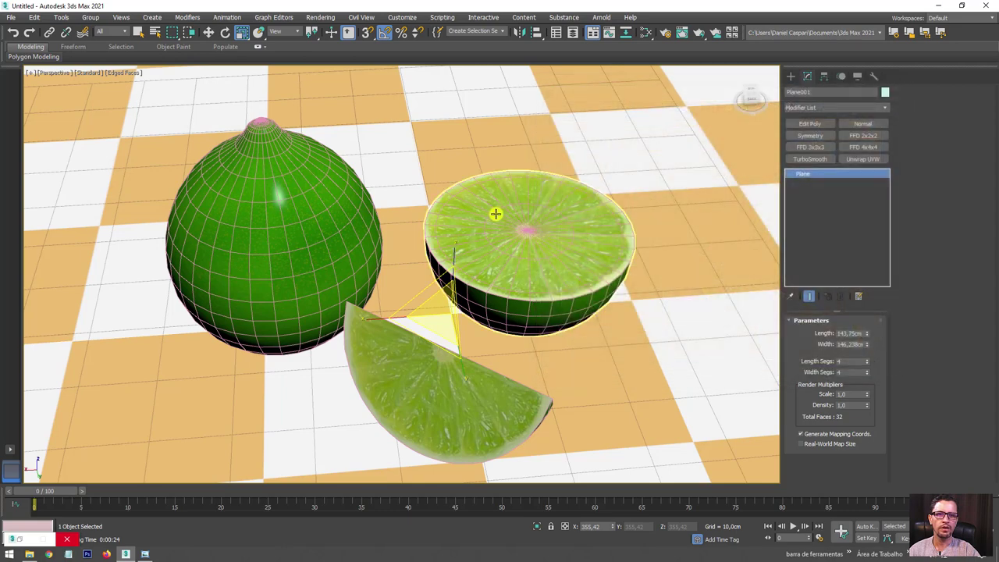
{"action": "scroll", "coordinate": [495, 212], "scroll_direction": "down", "scroll_amount": 5}
{"action": "left_click", "coordinate": [792, 75]}
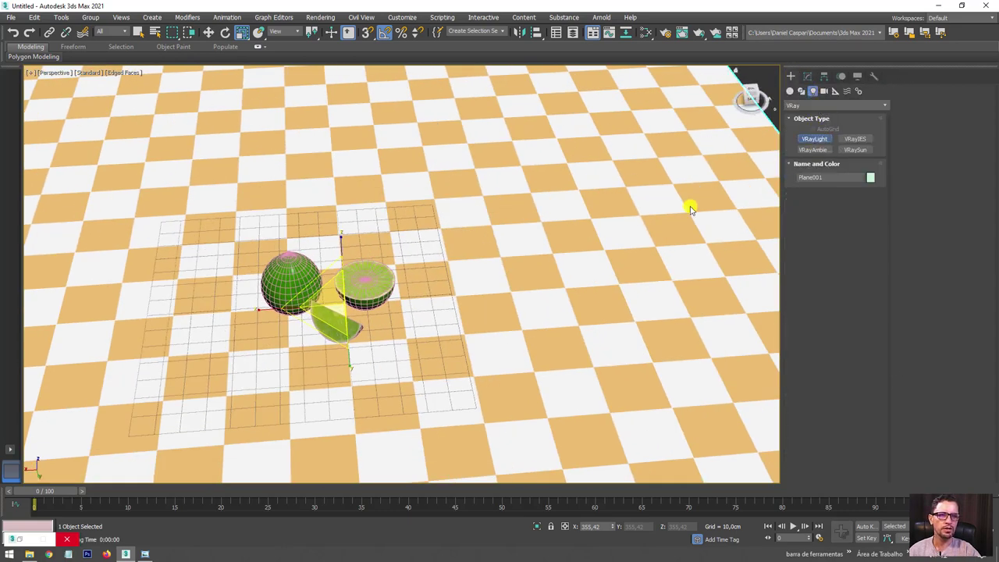
{"action": "scroll", "coordinate": [690, 209], "scroll_direction": "down", "scroll_amount": 5}
{"action": "left_click_drag", "start_coordinate": [537, 239], "coordinate": [617, 303]}
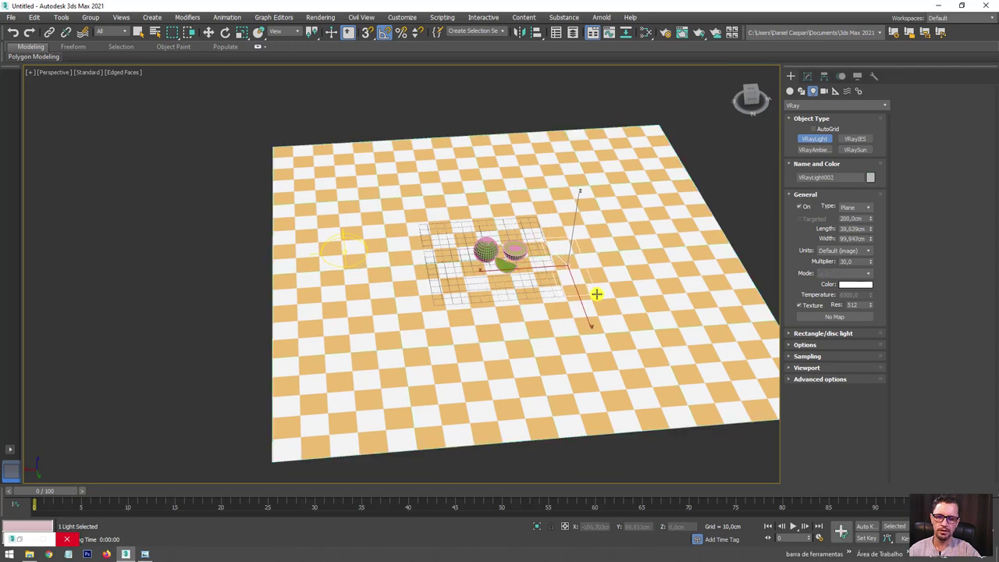
Raise the new plane light above the fruit and tilt it down toward the limes.
{"action": "key", "text": "F3"}
{"action": "key", "text": "w"}
{"action": "middle_click_drag", "start_coordinate": [617, 288], "coordinate": [572, 238], "text": "alt"}
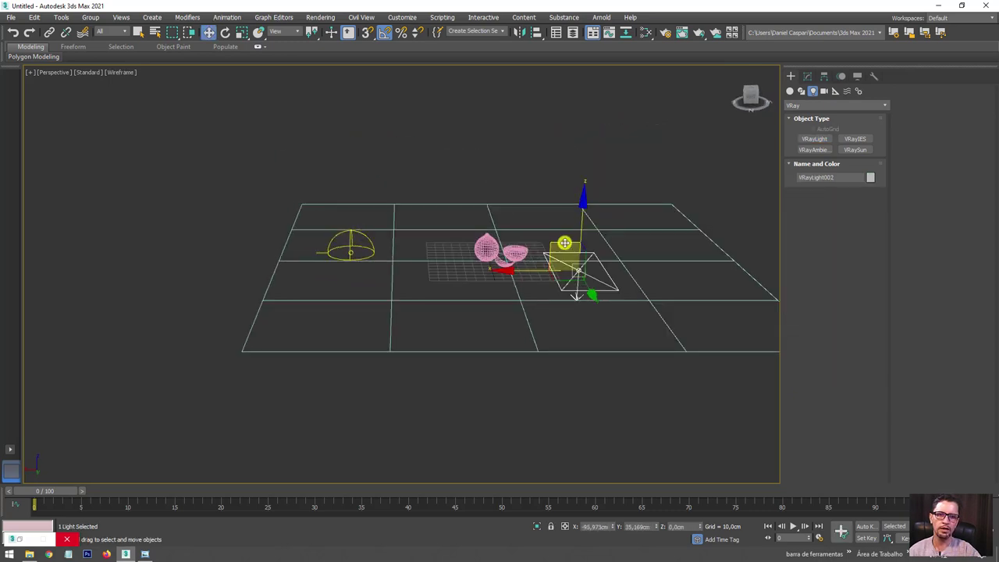
{"action": "left_click_drag", "start_coordinate": [564, 242], "coordinate": [577, 156]}
{"action": "key", "text": "e"}
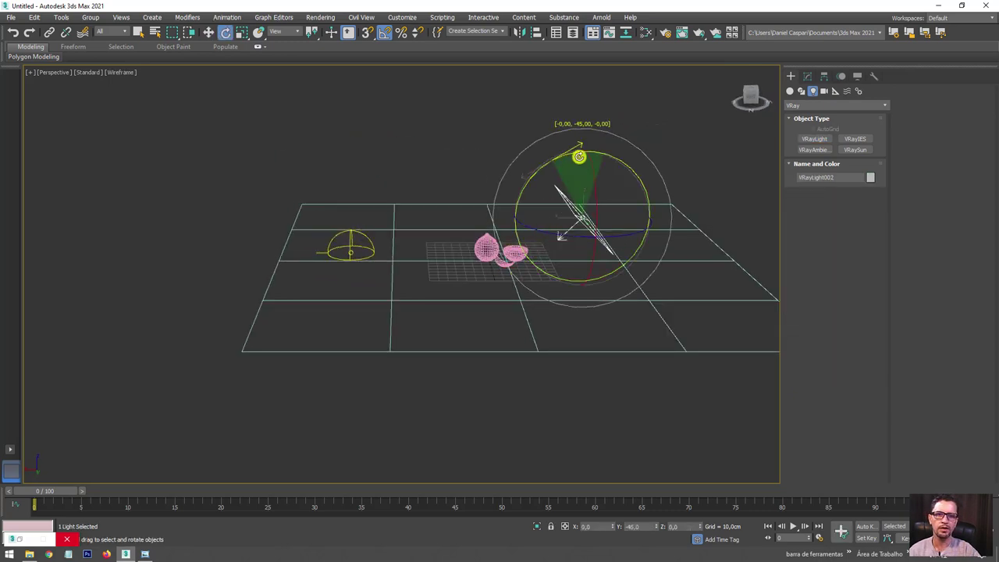
{"action": "key", "text": "w"}
{"action": "left_click_drag", "start_coordinate": [565, 192], "coordinate": [586, 172]}
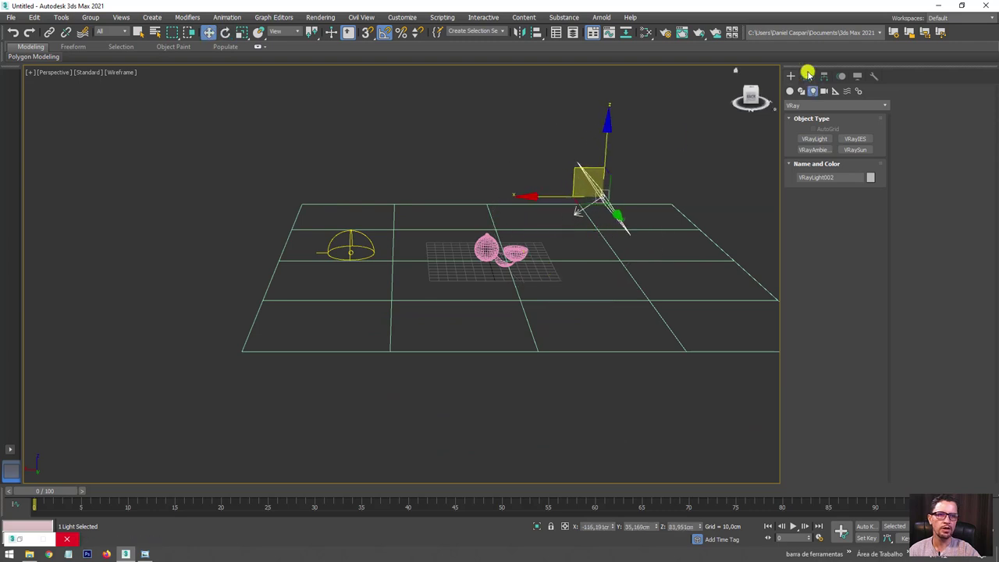
{"action": "left_click", "coordinate": [807, 75]}
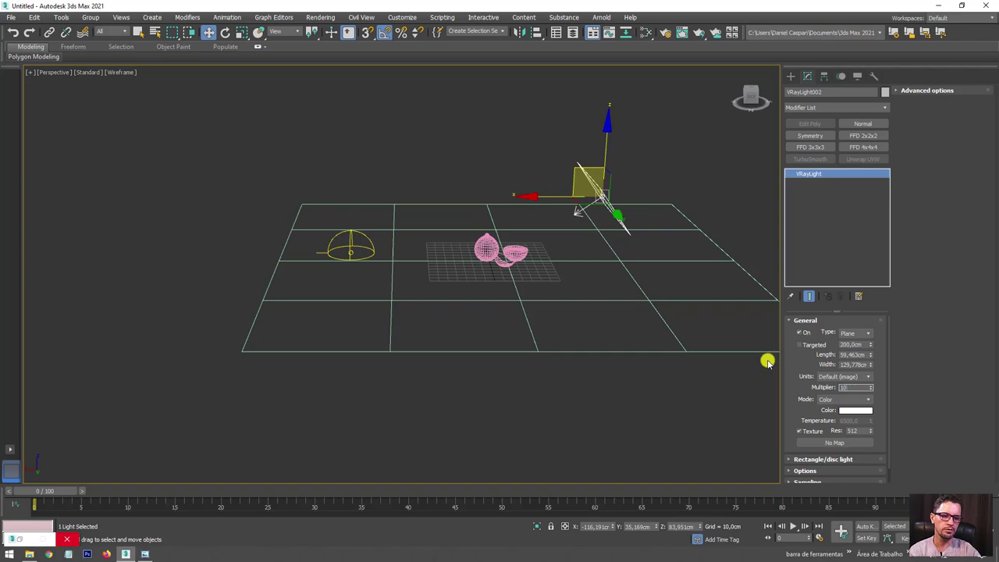
Zoom and pan onto the lime halves and start a V-Ray render.
{"action": "scroll", "coordinate": [595, 172], "scroll_direction": "up", "scroll_amount": 2}
{"action": "left_click_drag", "start_coordinate": [595, 171], "coordinate": [578, 163]}
{"action": "scroll", "coordinate": [489, 265], "scroll_direction": "up", "scroll_amount": 3}
{"action": "scroll", "coordinate": [555, 283], "scroll_direction": "up", "scroll_amount": 3}
{"action": "scroll", "coordinate": [544, 274], "scroll_direction": "up", "scroll_amount": 3}
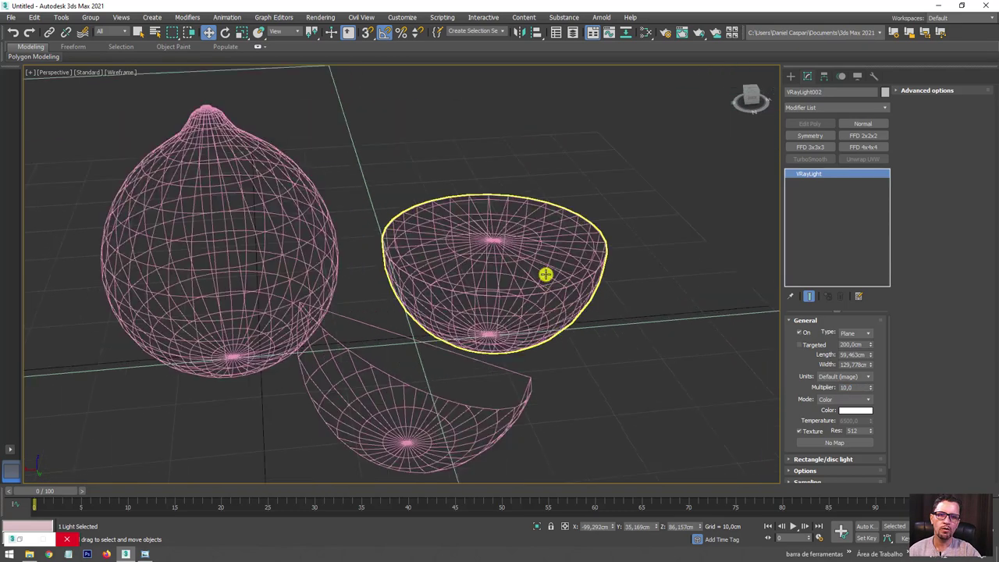
{"action": "middle_click_drag", "start_coordinate": [543, 274], "coordinate": [603, 268]}
{"action": "left_click", "coordinate": [704, 32]}
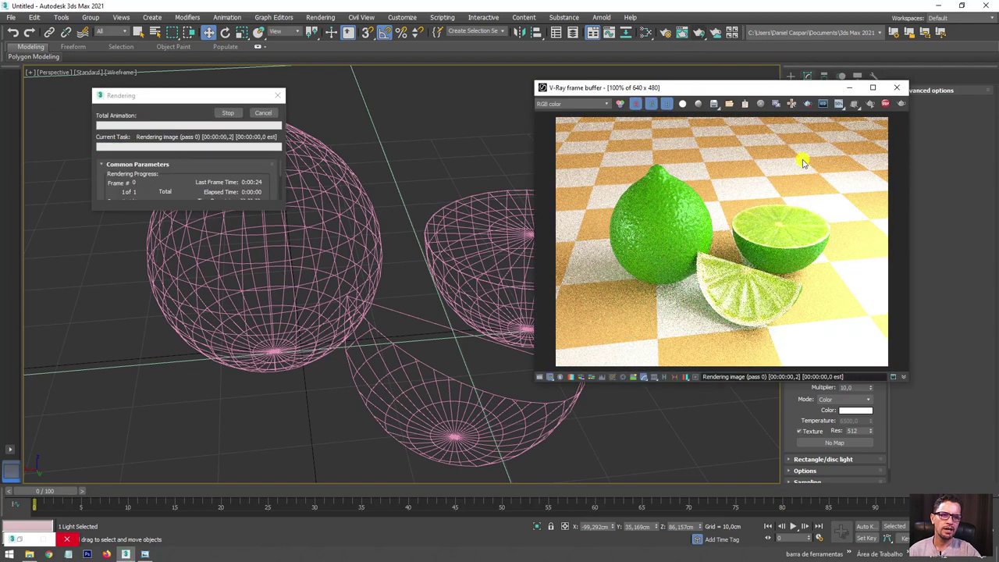
Set VRayLight002's multiplier to 5.0, re-render to compare, then close the frame buffer.
{"action": "left_click", "coordinate": [283, 97]}
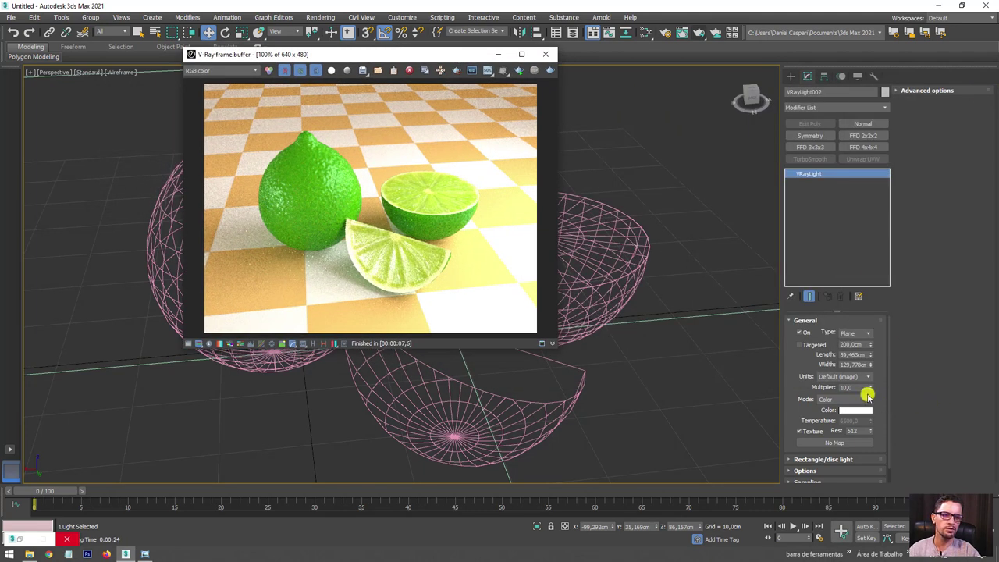
{"action": "left_click", "coordinate": [842, 387]}
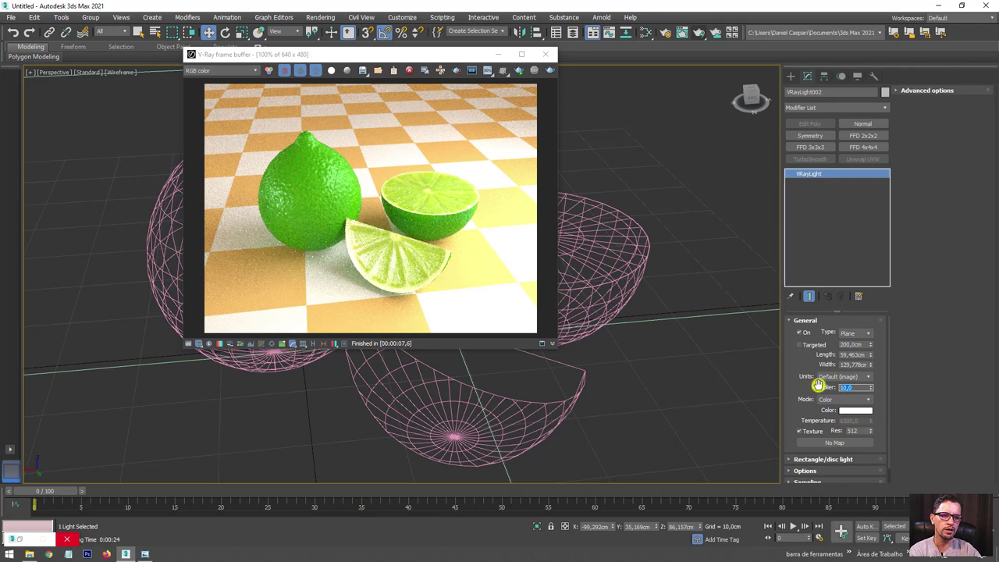
{"action": "type", "text": "5"}
{"action": "left_click", "coordinate": [550, 70]}
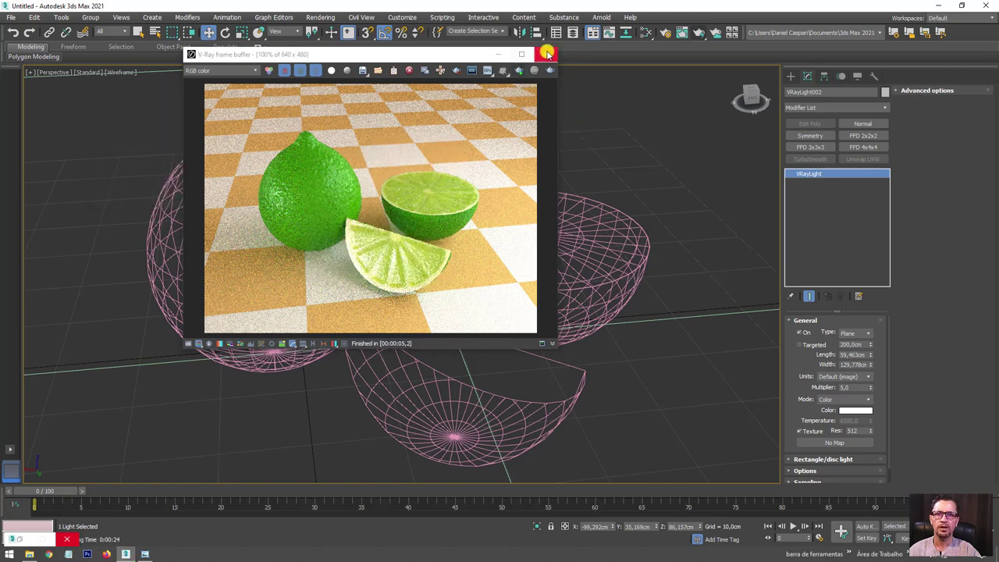
{"action": "left_click", "coordinate": [547, 53]}
{"action": "scroll", "coordinate": [584, 147], "scroll_direction": "down", "scroll_amount": 3}
{"action": "mouse_move", "coordinate": [584, 147]}
{"action": "middle_mouse_down", "text": "alt"}
{"action": "mouse_move", "coordinate": [639, 281]}
{"action": "mouse_move", "coordinate": [604, 235]}
{"action": "middle_mouse_up", "text": "alt"}
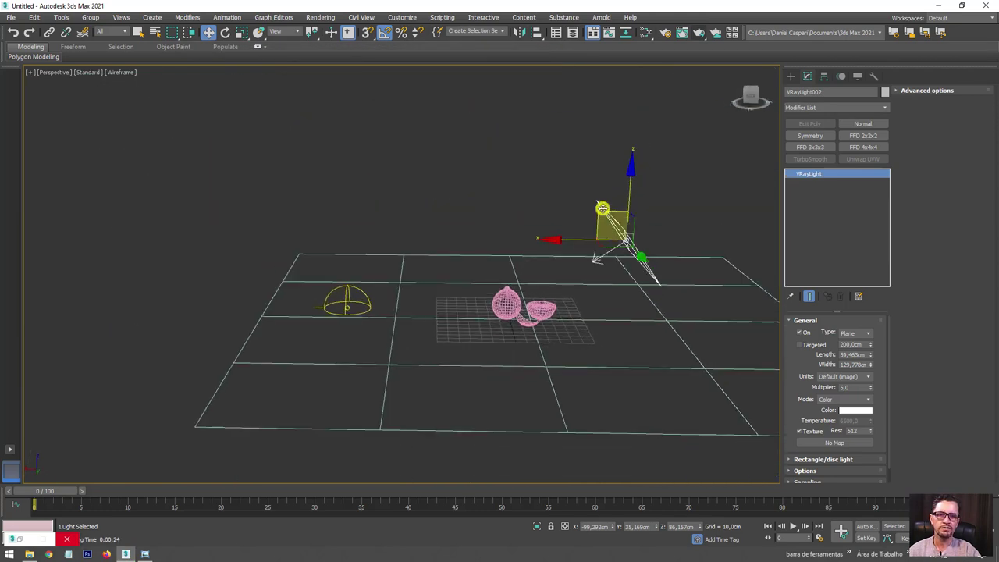
Clone the plane light as a Copy (VRayLight003) opposite, rotated toward the limes and raised.
{"action": "left_click_drag", "start_coordinate": [602, 208], "coordinate": [404, 206], "text": "shift"}
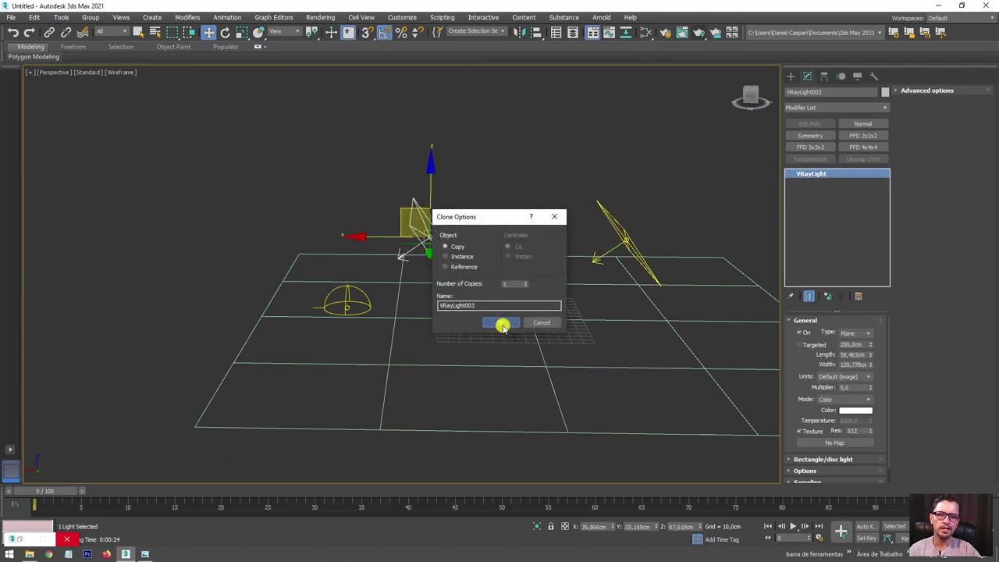
{"action": "left_click", "coordinate": [502, 325]}
{"action": "key", "text": "e"}
{"action": "left_click_drag", "start_coordinate": [481, 191], "coordinate": [424, 161]}
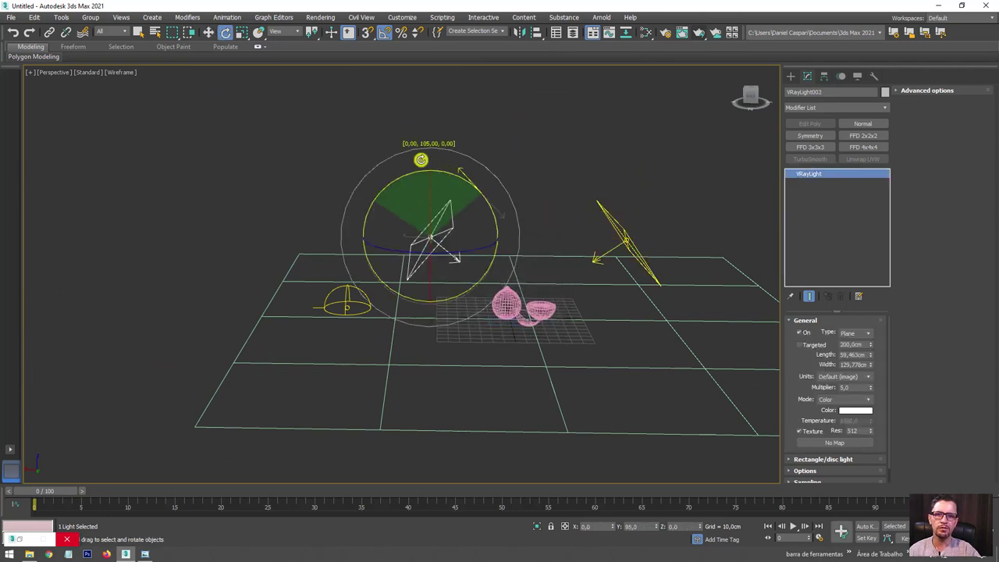
{"action": "key", "text": "w"}
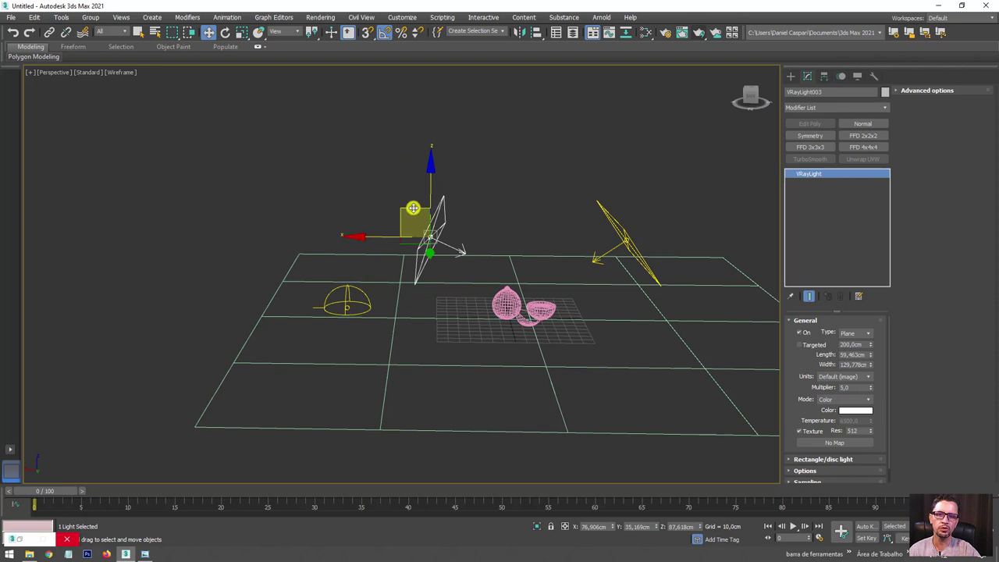
{"action": "left_click_drag", "start_coordinate": [412, 208], "coordinate": [411, 190]}
Undo an accidental ground plane move and orbit for a wider view of both lights.
{"action": "mouse_move", "coordinate": [411, 189]}
{"action": "middle_mouse_down", "text": "alt"}
{"action": "mouse_move", "coordinate": [474, 232]}
{"action": "mouse_move", "coordinate": [415, 176]}
{"action": "middle_mouse_up", "text": "alt"}
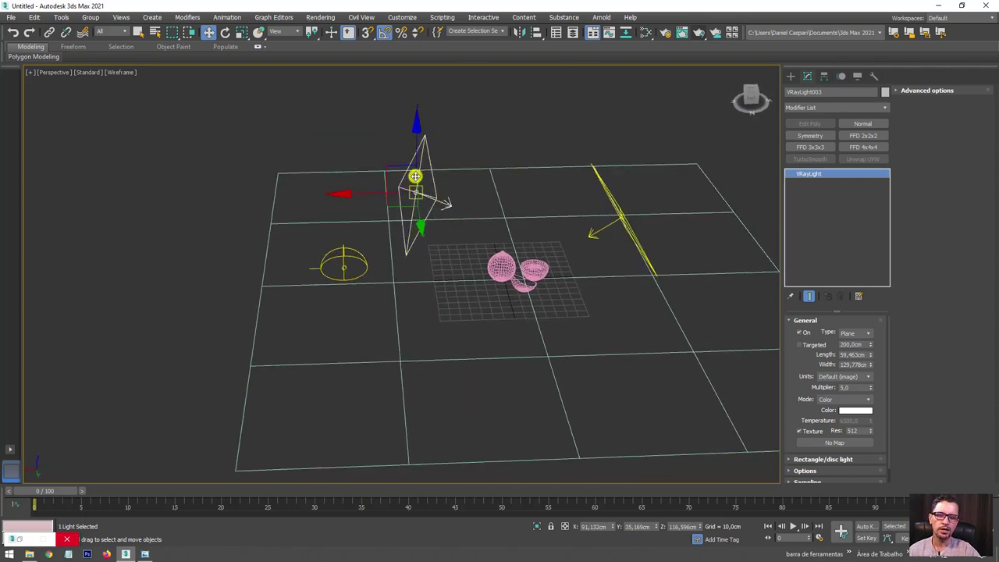
{"action": "left_click_drag", "start_coordinate": [403, 169], "coordinate": [387, 163]}
{"action": "key", "text": "ctrl+z"}
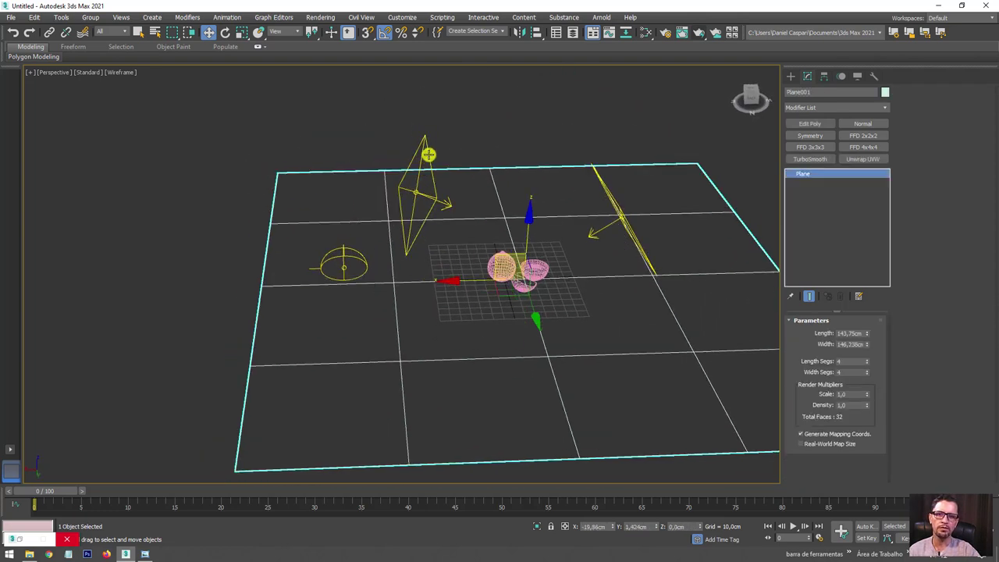
{"action": "key", "text": "ctrl+z"}
{"action": "mouse_move", "coordinate": [493, 215]}
{"action": "middle_mouse_down", "text": "alt"}
{"action": "mouse_move", "coordinate": [499, 208]}
{"action": "mouse_move", "coordinate": [517, 216]}
{"action": "middle_mouse_up", "text": "alt"}
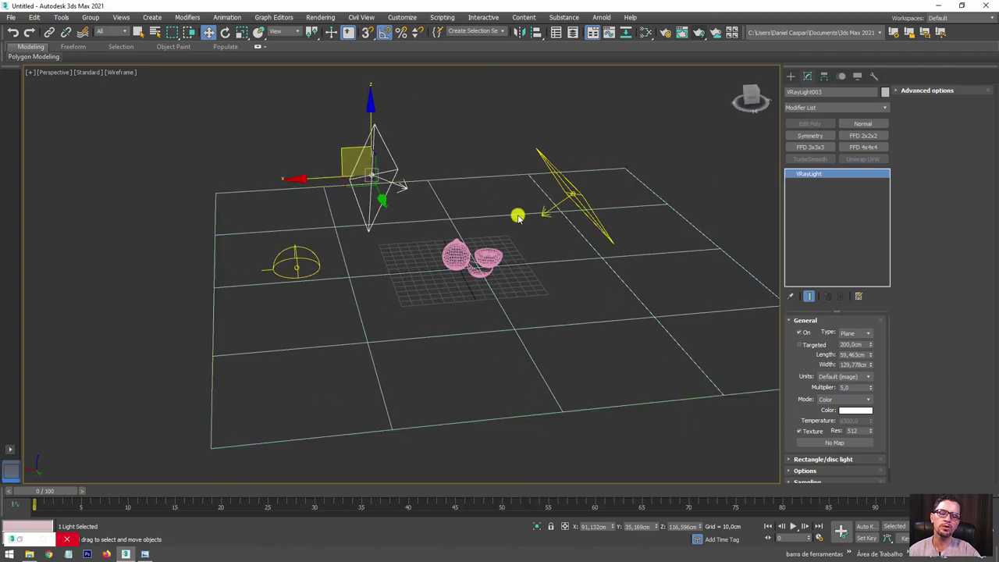
Tint VRayLight003 a pale yellow colour (RGB 255, 233, 156).
{"action": "left_click", "coordinate": [856, 410]}
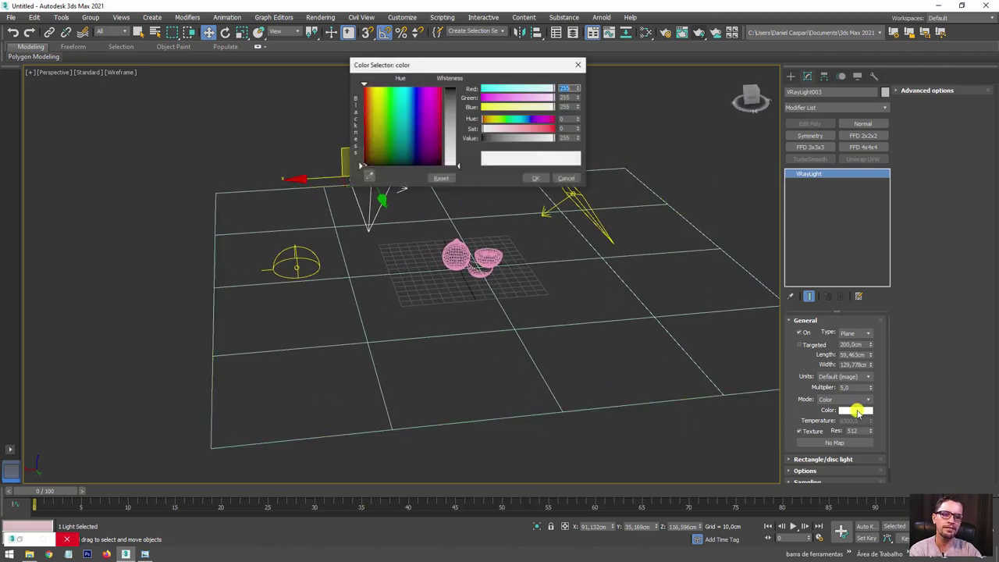
{"action": "left_click", "coordinate": [565, 179]}
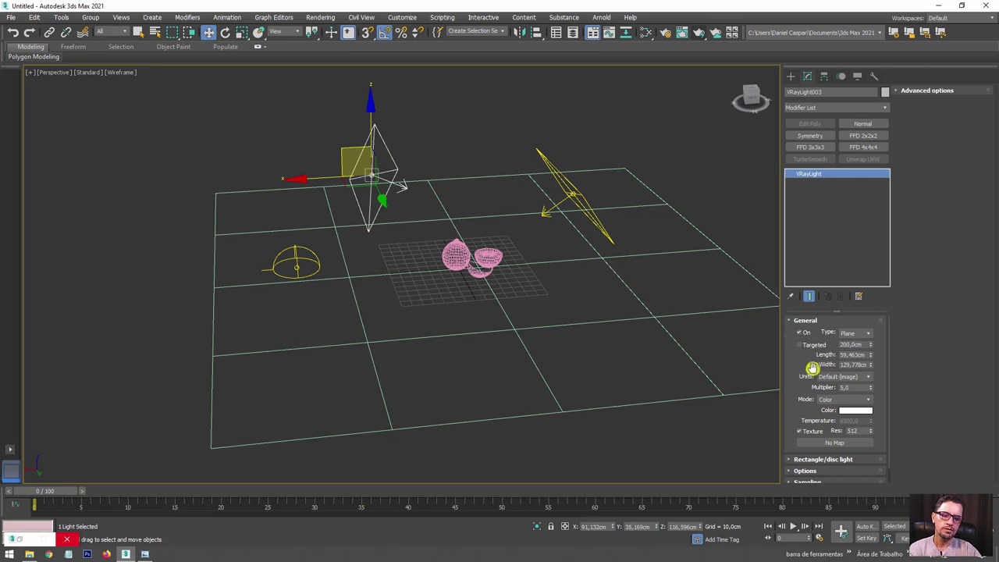
{"action": "left_click", "coordinate": [850, 410]}
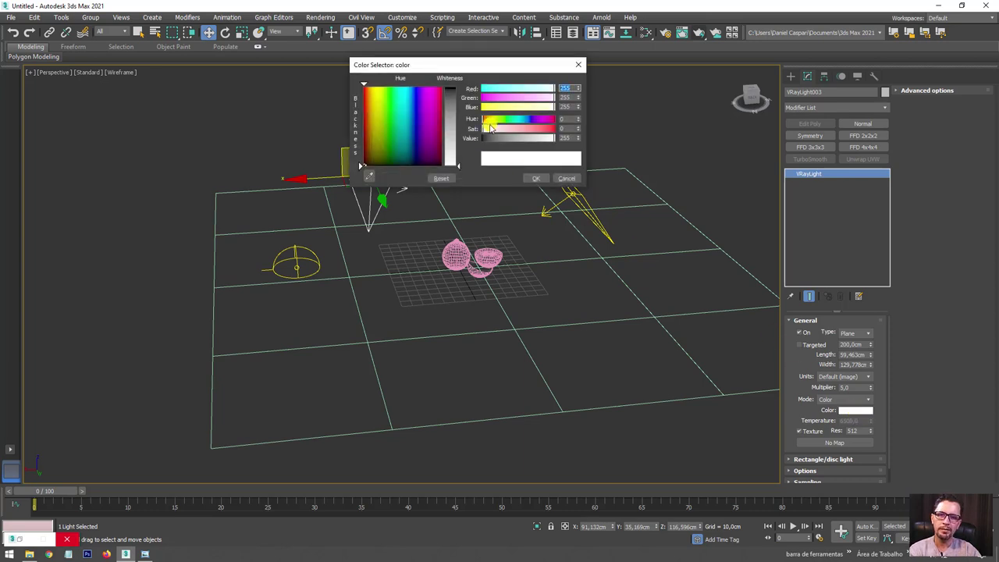
{"action": "left_click", "coordinate": [500, 130]}
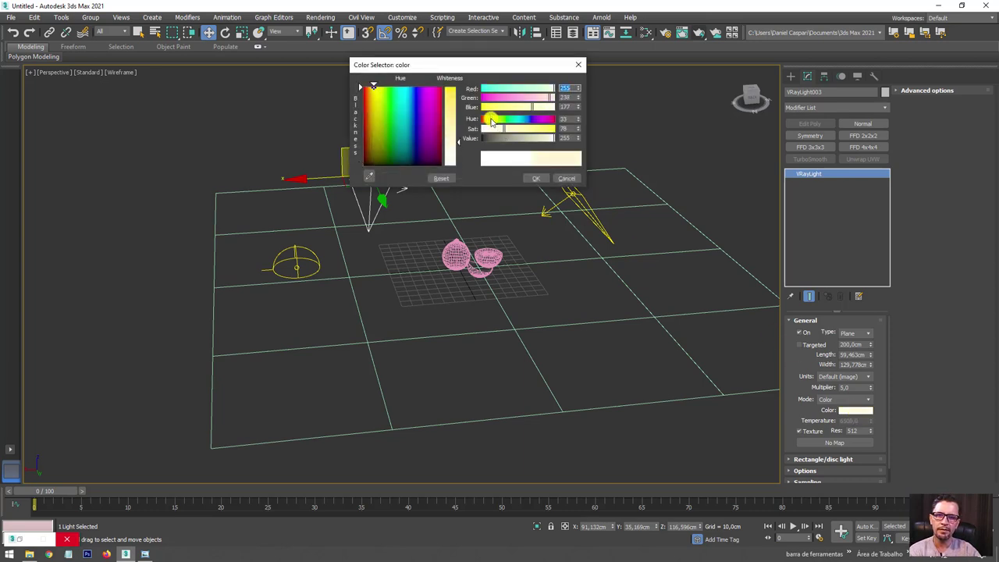
{"action": "left_click", "coordinate": [535, 178]}
Centre the fruit in the Perspective view with the safe frame shown.
{"action": "scroll", "coordinate": [458, 259], "scroll_direction": "up", "scroll_amount": 5}
{"action": "scroll", "coordinate": [495, 260], "scroll_direction": "up", "scroll_amount": 3}
{"action": "scroll", "coordinate": [386, 265], "scroll_direction": "up", "scroll_amount": 3}
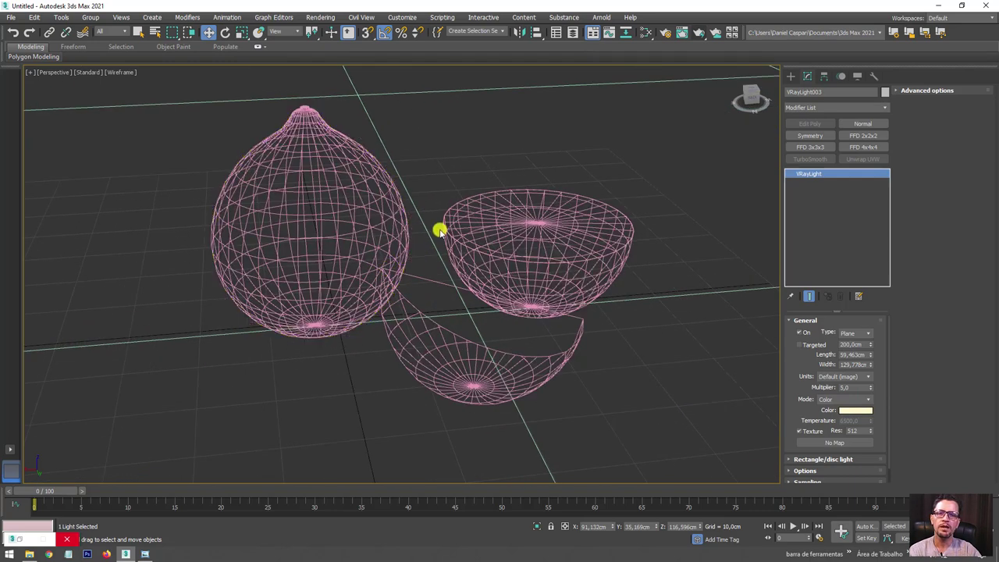
{"action": "middle_click_drag", "start_coordinate": [439, 231], "coordinate": [451, 243]}
{"action": "key", "text": "shift+f"}
{"action": "scroll", "coordinate": [439, 260], "scroll_direction": "up", "scroll_amount": 3}
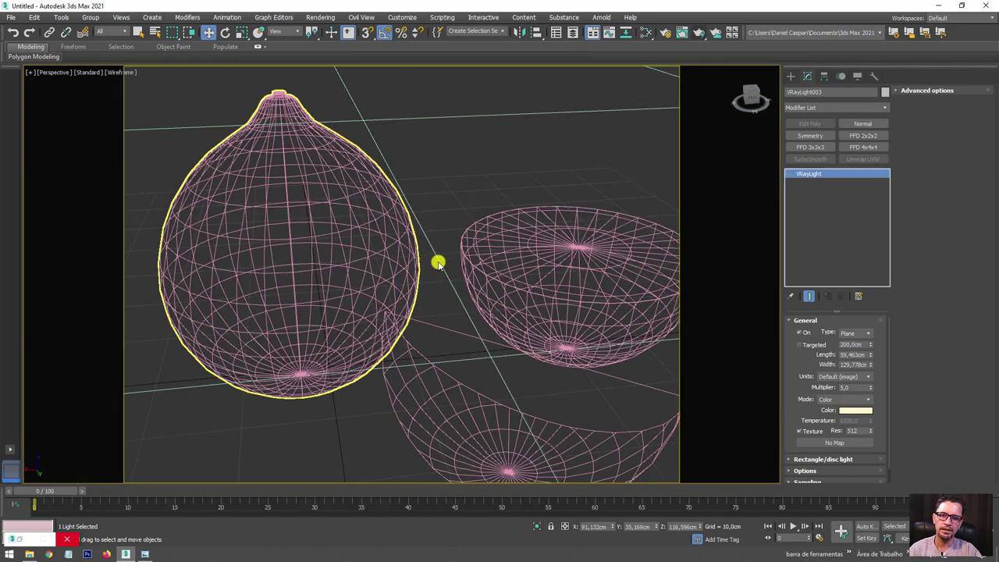
{"action": "scroll", "coordinate": [430, 248], "scroll_direction": "up", "scroll_amount": 1}
{"action": "scroll", "coordinate": [429, 262], "scroll_direction": "down", "scroll_amount": 2}
{"action": "scroll", "coordinate": [430, 262], "scroll_direction": "down", "scroll_amount": 1}
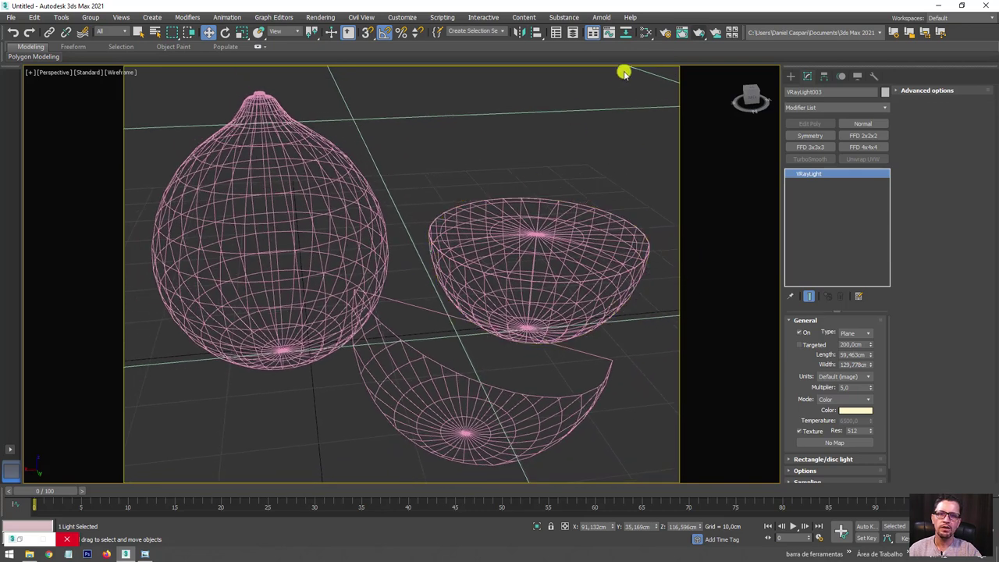
Run a quick test V-Ray render, then stop it and close the frame buffer.
{"action": "left_click", "coordinate": [696, 34]}
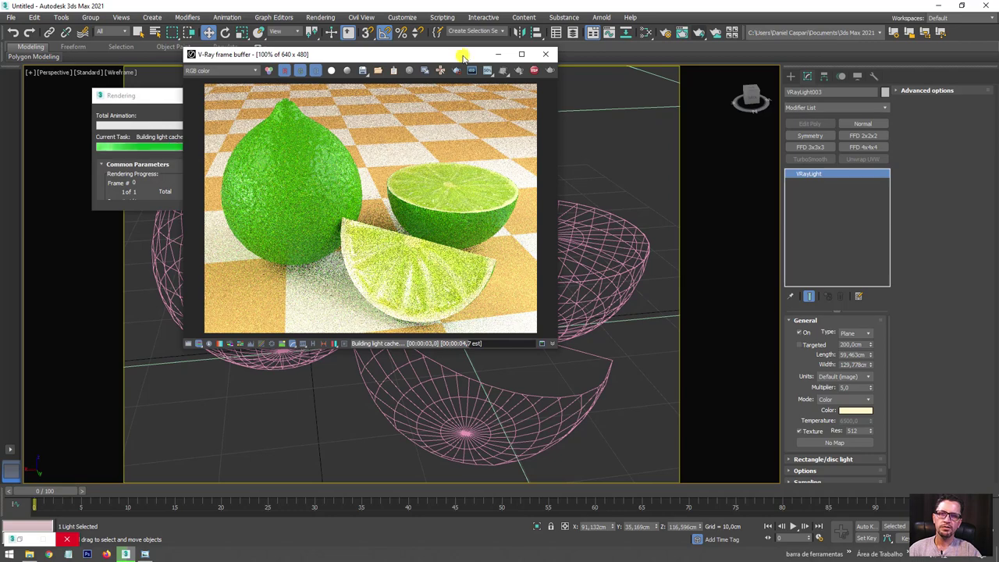
{"action": "left_click", "coordinate": [533, 71]}
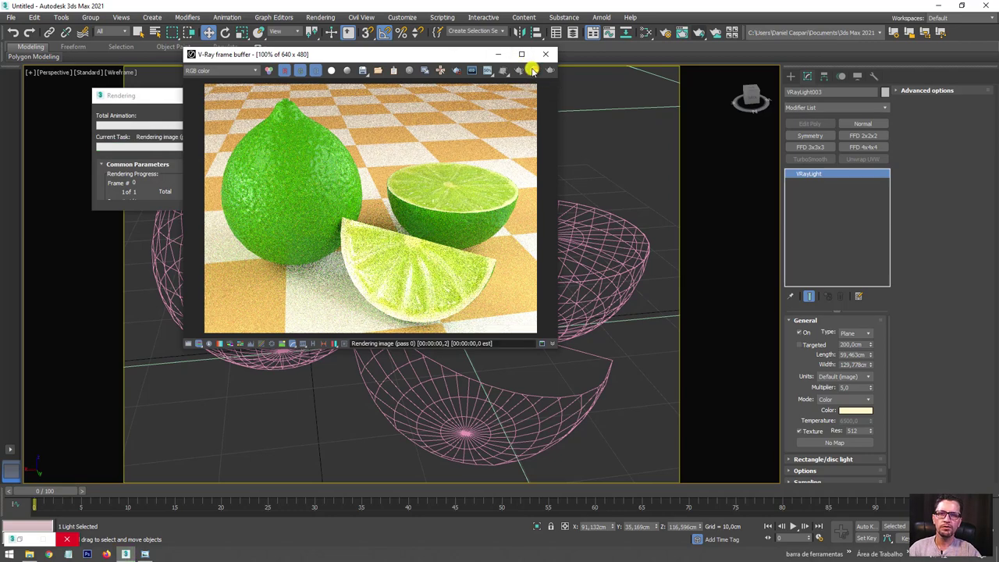
{"action": "left_click", "coordinate": [546, 54]}
{"action": "left_click", "coordinate": [294, 195]}
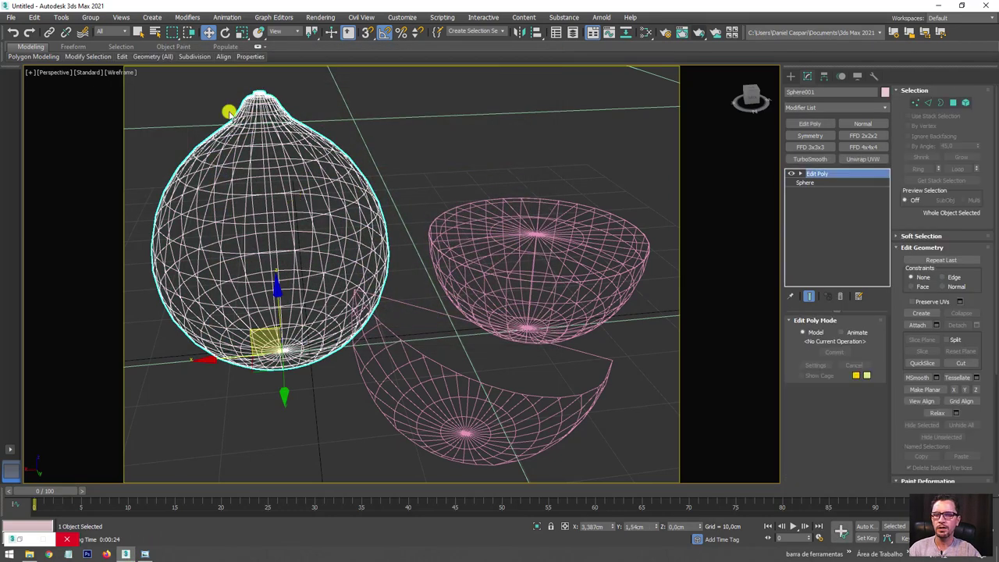
Show edged faces and enter Polygon mode on the lime's Edit Poly.
{"action": "scroll", "coordinate": [228, 107], "scroll_direction": "up", "scroll_amount": 5}
{"action": "scroll", "coordinate": [439, 198], "scroll_direction": "up", "scroll_amount": 5}
{"action": "scroll", "coordinate": [541, 256], "scroll_direction": "down", "scroll_amount": 3}
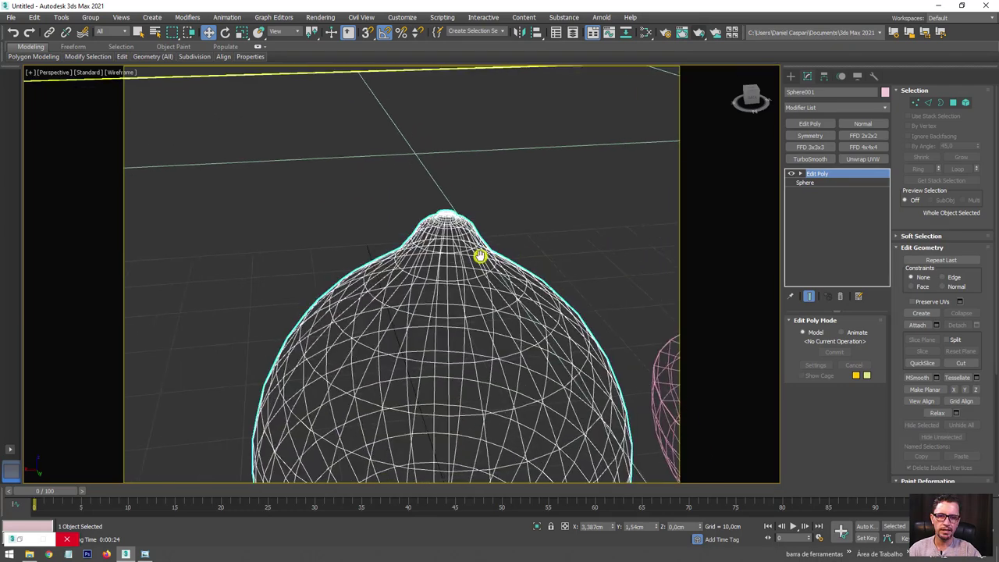
{"action": "key", "text": "F3"}
{"action": "left_click", "coordinate": [951, 104]}
{"action": "key", "text": "ctrl+a"}
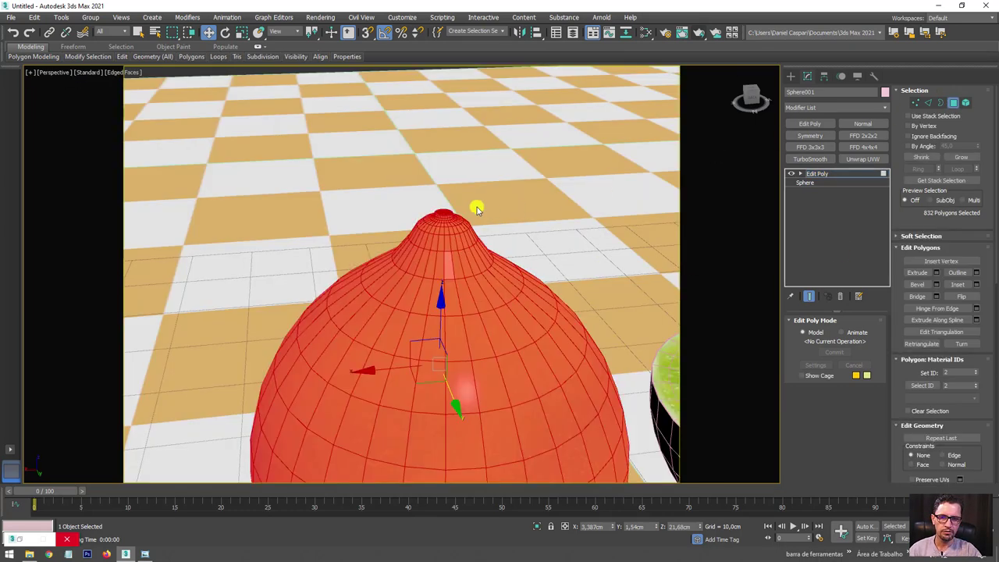
Select the stem nub polygons by growing out from the top vertex, for material ID 3.
{"action": "scroll", "coordinate": [473, 207], "scroll_direction": "up", "scroll_amount": 3}
{"action": "scroll", "coordinate": [439, 214], "scroll_direction": "up", "scroll_amount": 2}
{"action": "scroll", "coordinate": [453, 207], "scroll_direction": "up", "scroll_amount": 2}
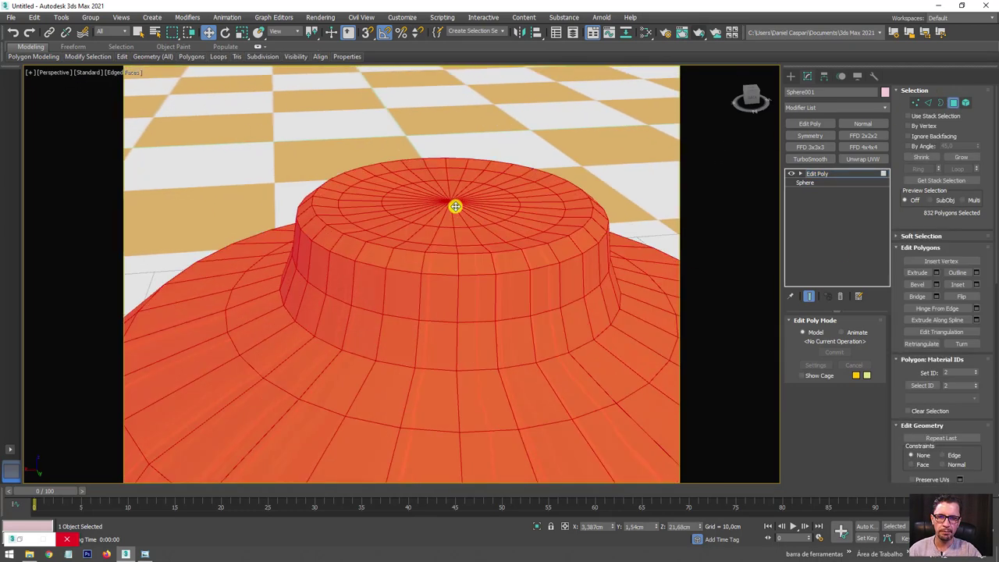
{"action": "left_click", "coordinate": [916, 104]}
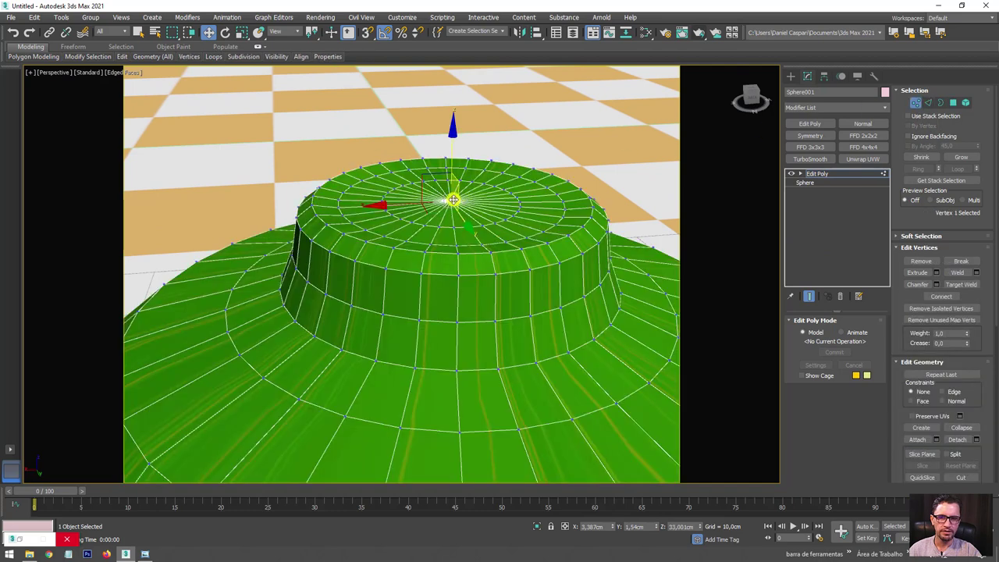
{"action": "left_click", "coordinate": [952, 103], "text": "ctrl"}
{"action": "left_click", "coordinate": [961, 157]}
{"action": "left_click", "coordinate": [960, 157]}
{"action": "left_click", "coordinate": [960, 157]}
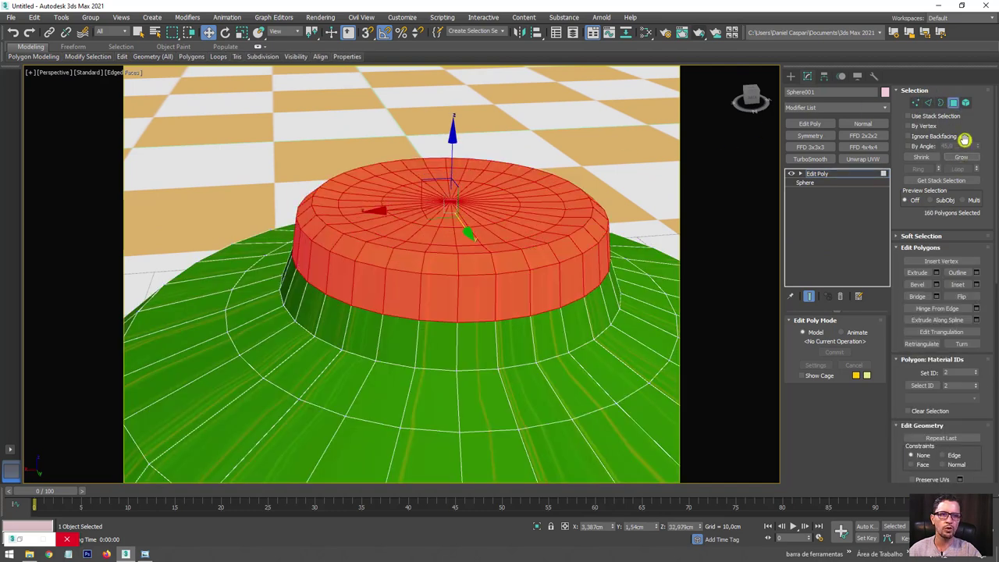
{"action": "left_click", "coordinate": [963, 159]}
{"action": "scroll", "coordinate": [987, 192], "scroll_direction": "down", "scroll_amount": 3}
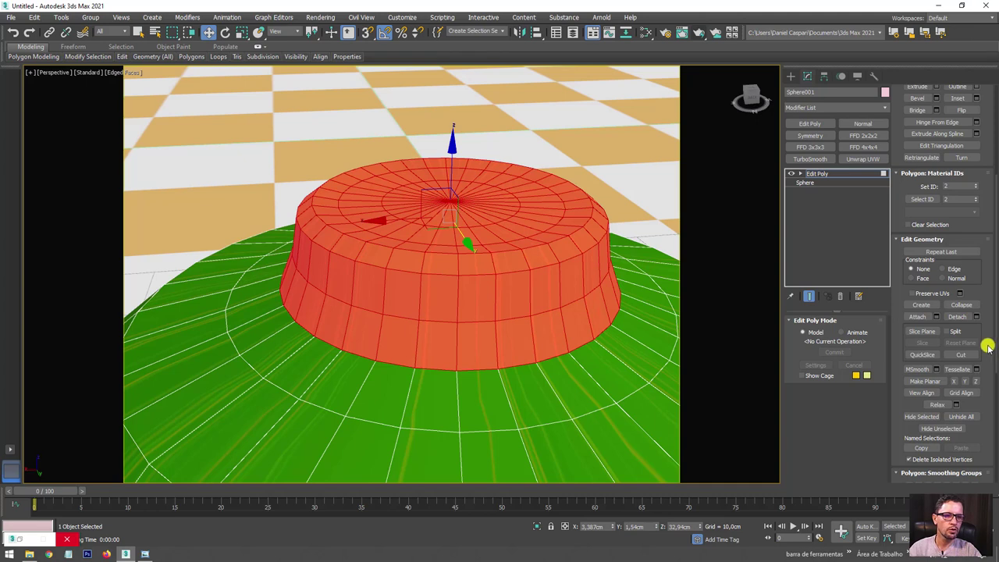
{"action": "scroll", "coordinate": [964, 330], "scroll_direction": "down", "scroll_amount": 3}
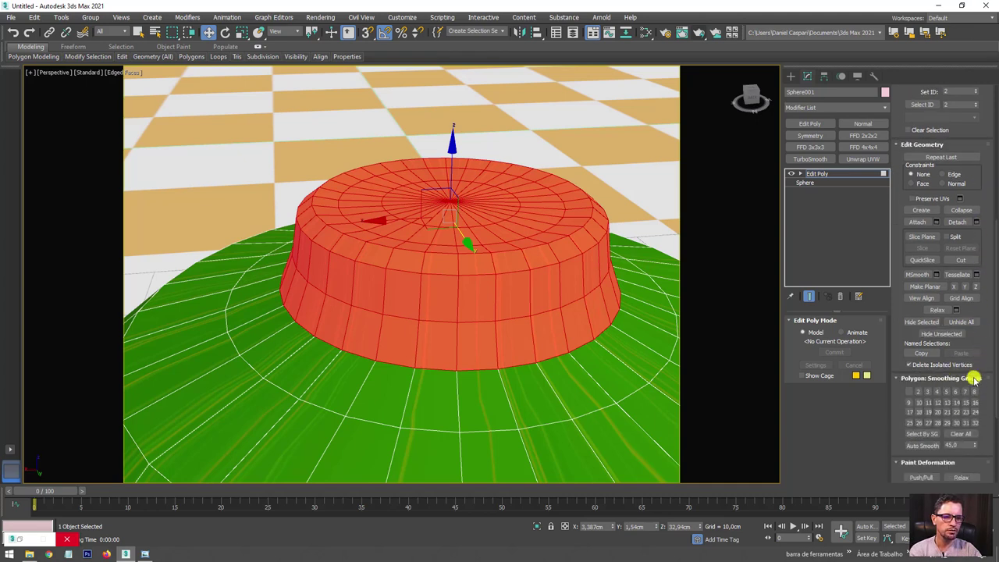
{"action": "scroll", "coordinate": [972, 226], "scroll_direction": "up", "scroll_amount": 2}
{"action": "scroll", "coordinate": [957, 209], "scroll_direction": "up", "scroll_amount": 1}
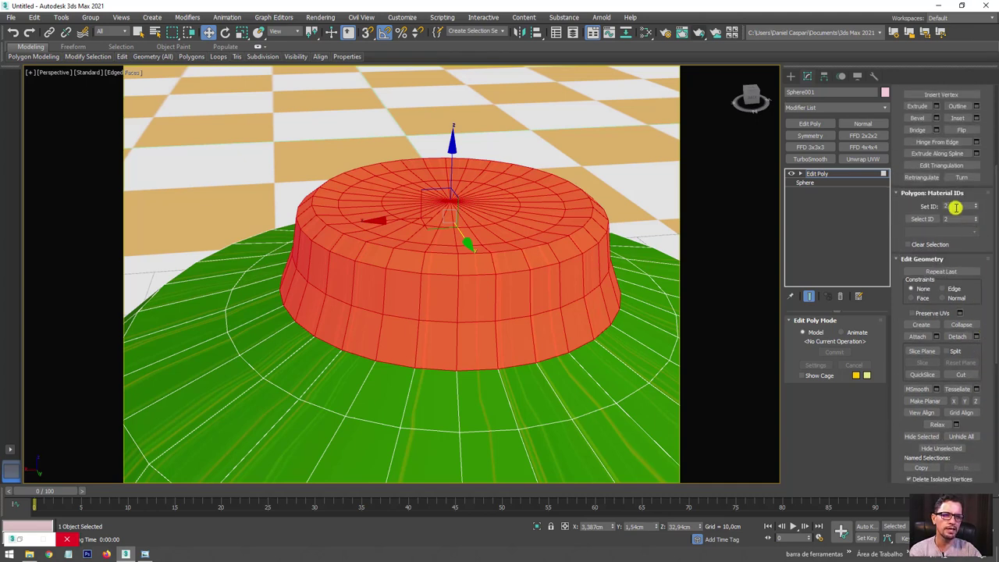
Add a third sub-material slot to the Multi/Sub-Object material and delete the default Physical node.
{"action": "left_click", "coordinate": [664, 33]}
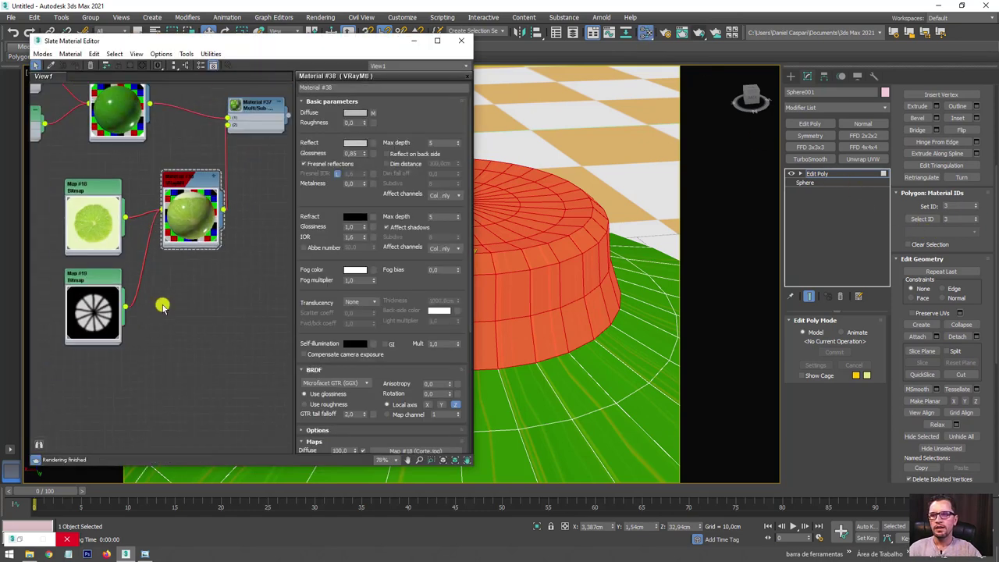
{"action": "middle_click_drag", "start_coordinate": [161, 306], "coordinate": [138, 343]}
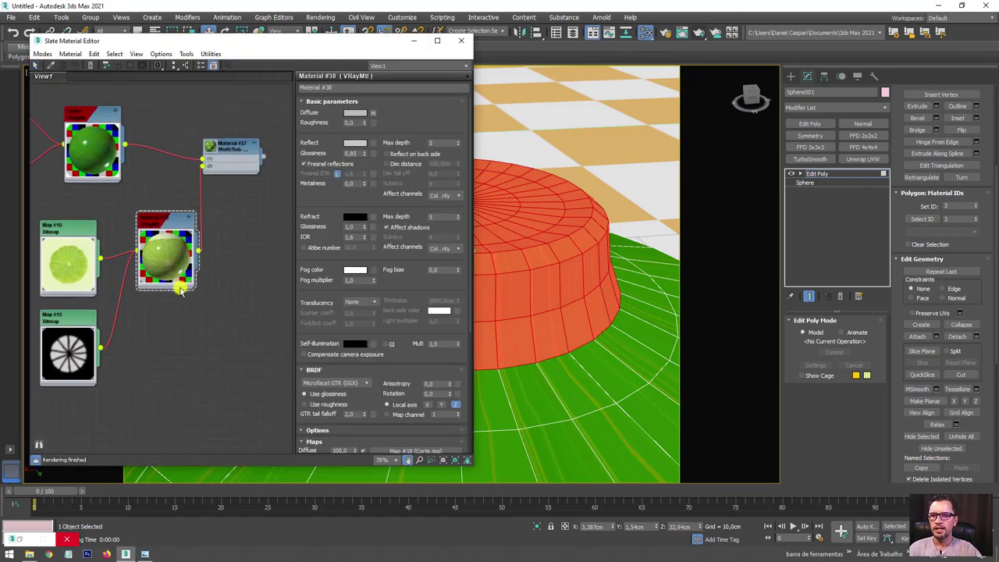
{"action": "double_click", "coordinate": [234, 145]}
{"action": "left_click_drag", "start_coordinate": [234, 144], "coordinate": [275, 160]}
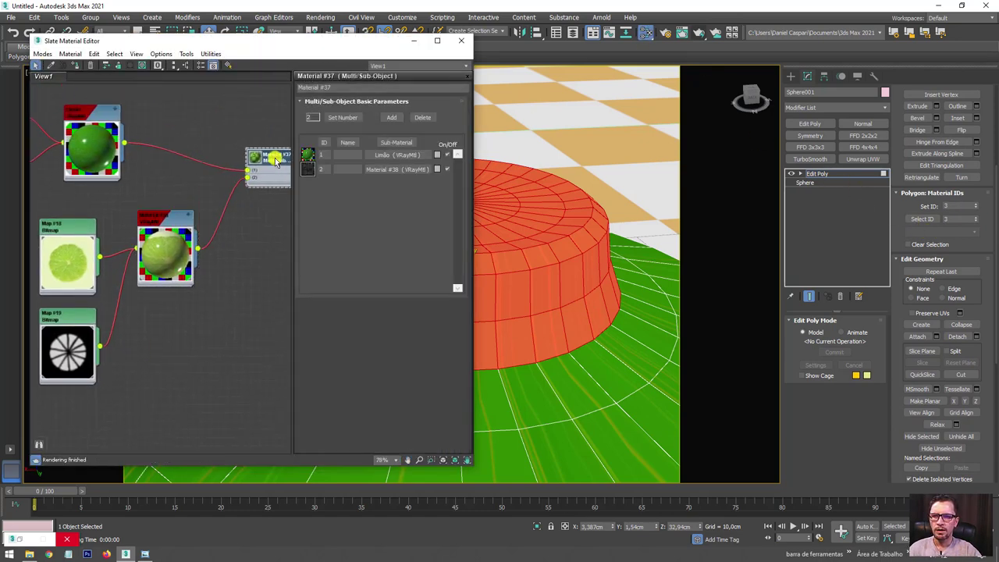
{"action": "left_click", "coordinate": [391, 117]}
{"action": "left_click_drag", "start_coordinate": [207, 151], "coordinate": [234, 257]}
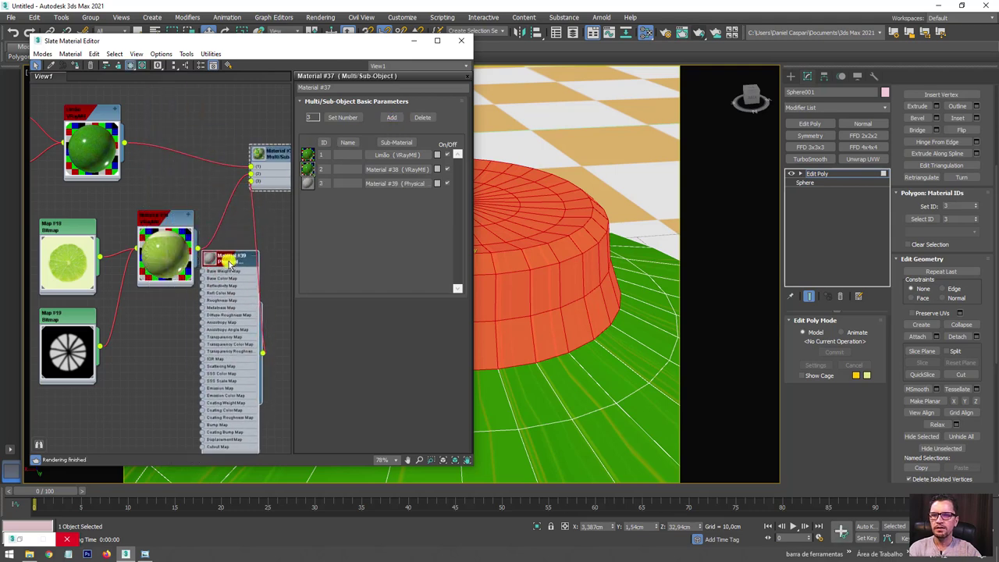
{"action": "key", "text": "Delete"}
Create a new VRayMtl, Material #40, and wire it into sub-material slot 3.
{"action": "right_click", "coordinate": [235, 259]}
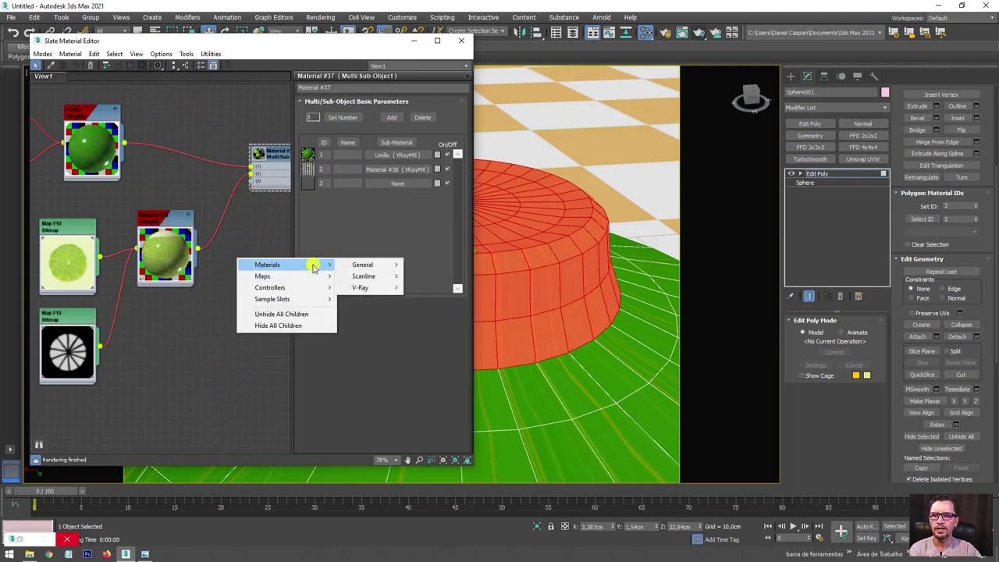
{"action": "mouse_move", "coordinate": [360, 287]}
{"action": "left_click", "coordinate": [437, 411]}
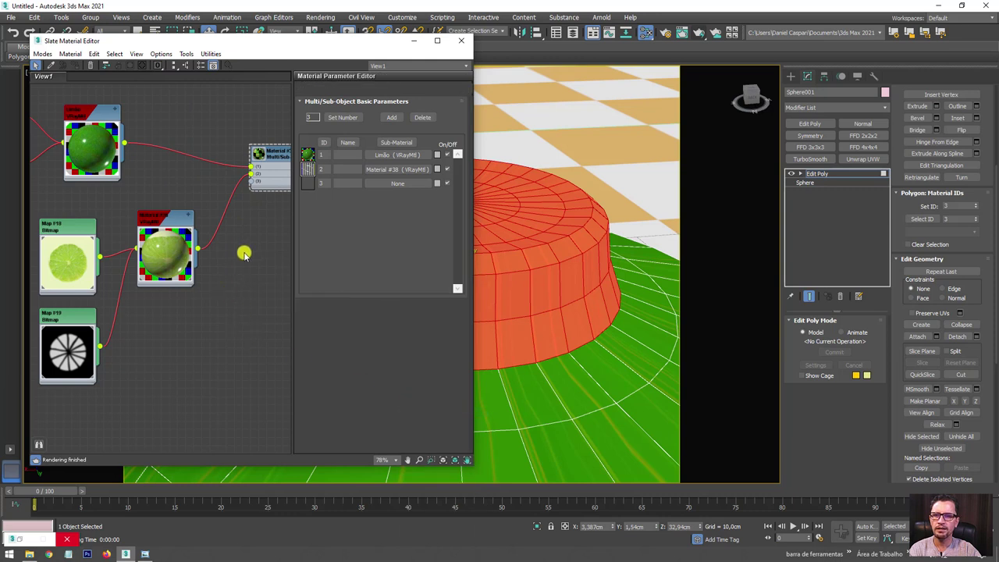
{"action": "left_click_drag", "start_coordinate": [245, 253], "coordinate": [234, 323]}
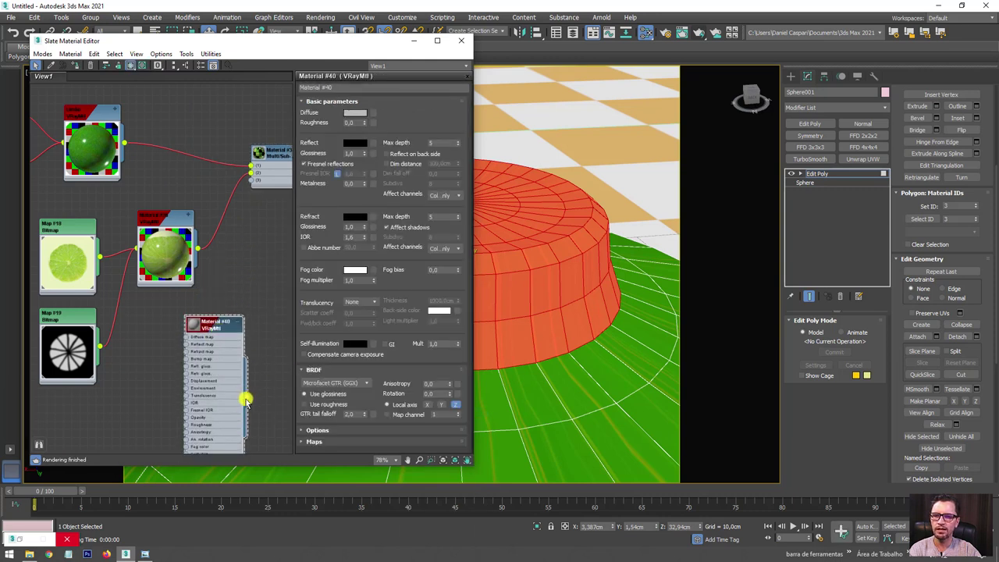
{"action": "left_click_drag", "start_coordinate": [245, 260], "coordinate": [251, 179]}
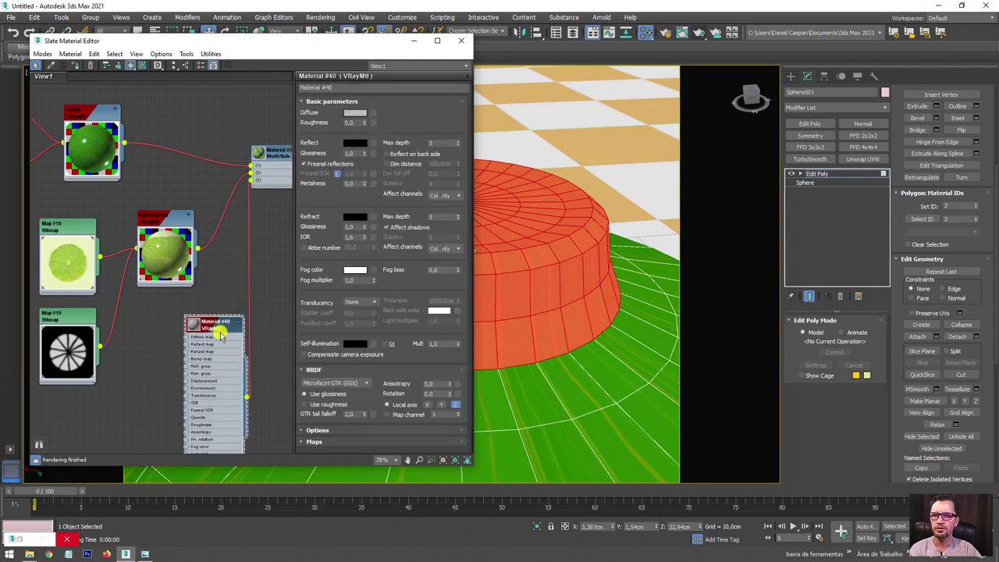
{"action": "left_click_drag", "start_coordinate": [220, 334], "coordinate": [204, 342]}
Set Material #40's diffuse colour to a muted brown (RGB 126, 85, 68).
{"action": "left_click", "coordinate": [350, 113]}
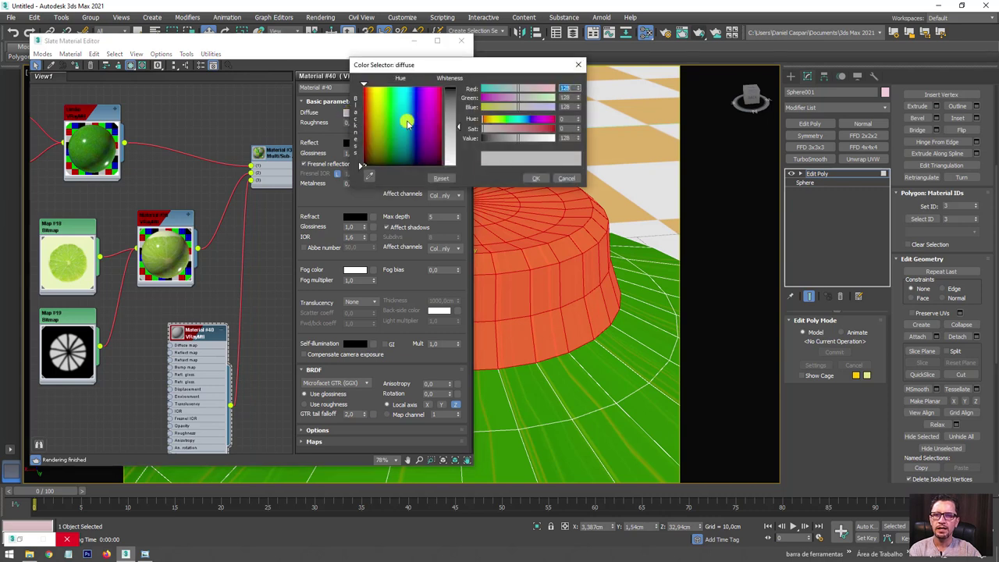
{"action": "left_click", "coordinate": [380, 114]}
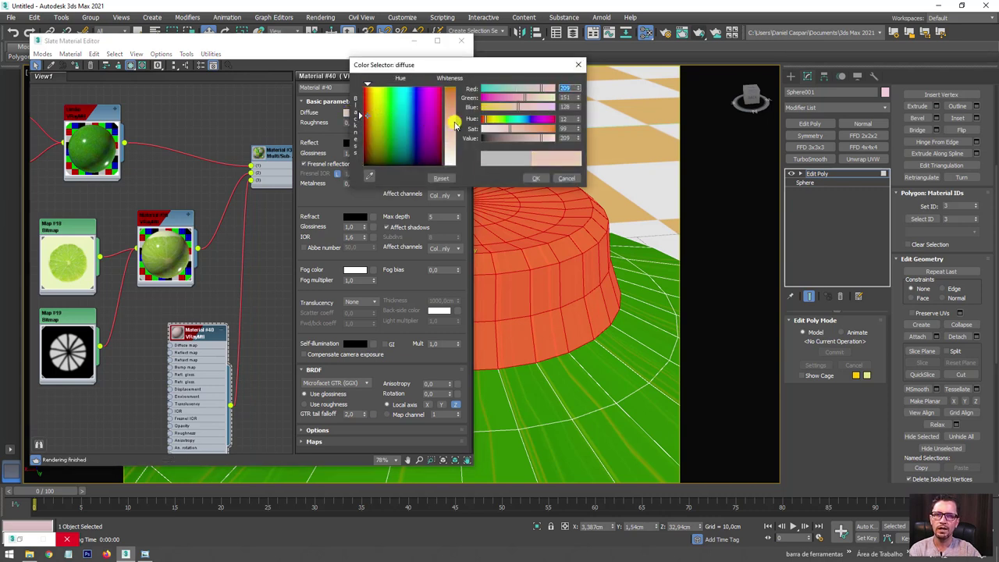
{"action": "mouse_move", "coordinate": [518, 137]}
{"action": "left_mouse_down"}
{"action": "mouse_move", "coordinate": [481, 138]}
{"action": "mouse_move", "coordinate": [521, 138]}
{"action": "mouse_move", "coordinate": [510, 130]}
{"action": "mouse_move", "coordinate": [521, 138]}
{"action": "left_mouse_up"}
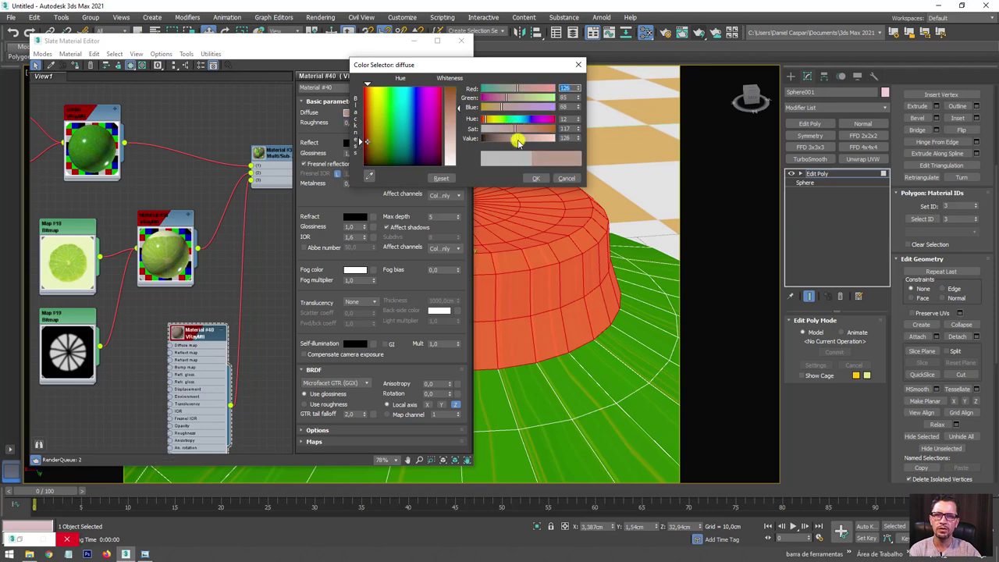
{"action": "left_click", "coordinate": [536, 178]}
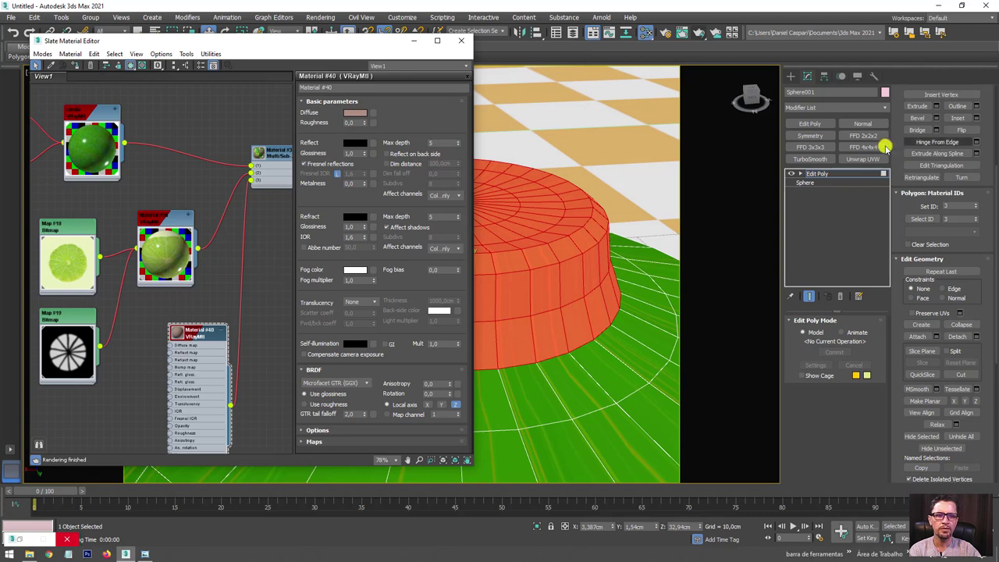
Select the lime body's polygons and assign them material ID 1.
{"action": "left_click", "coordinate": [816, 173]}
{"action": "scroll", "coordinate": [535, 232], "scroll_direction": "down", "scroll_amount": 3}
{"action": "middle_click_drag", "start_coordinate": [247, 157], "coordinate": [209, 187]}
{"action": "middle_click_drag", "start_coordinate": [558, 318], "coordinate": [557, 194], "text": "alt"}
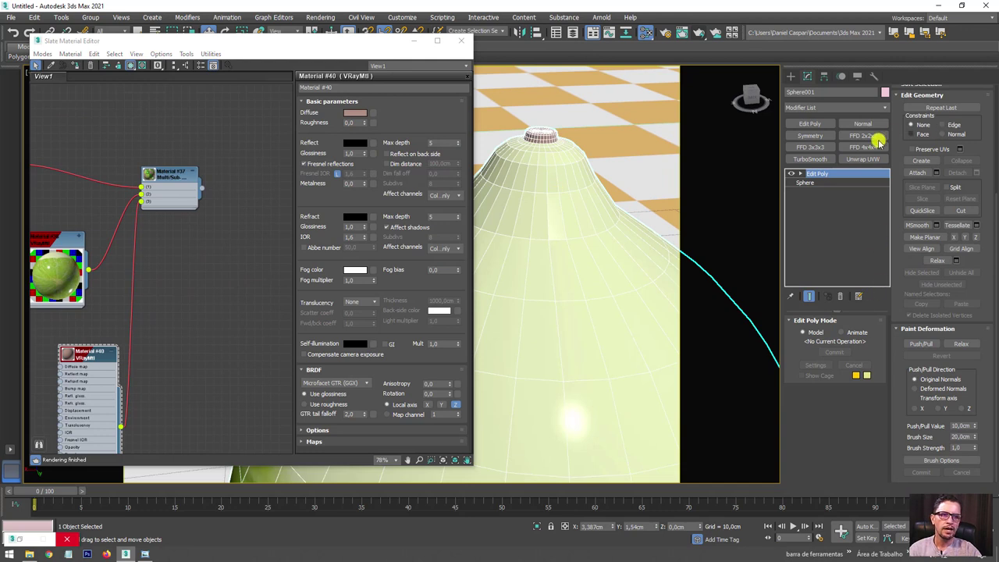
{"action": "left_click", "coordinate": [806, 174]}
{"action": "left_click", "coordinate": [822, 210]}
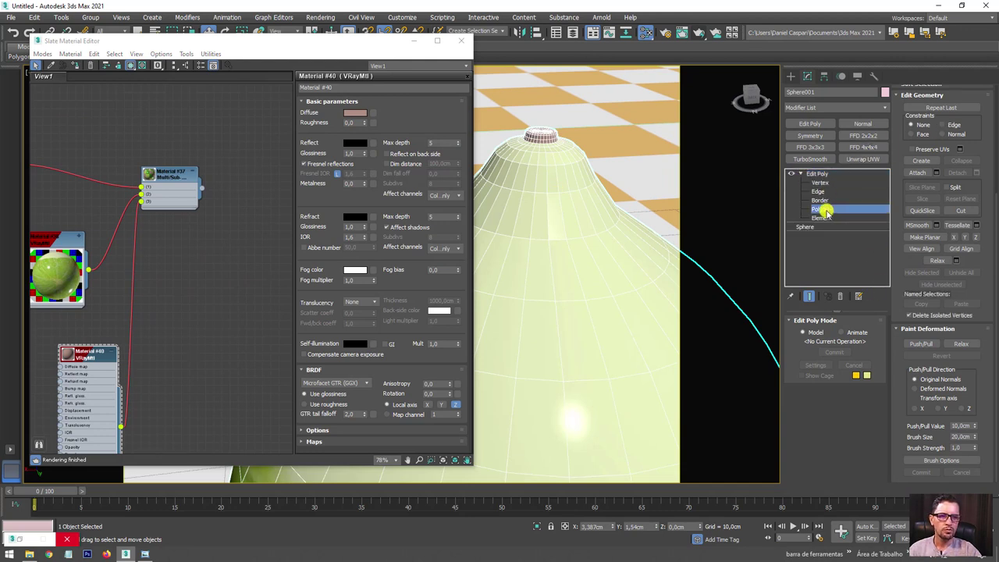
{"action": "left_click", "coordinate": [630, 225]}
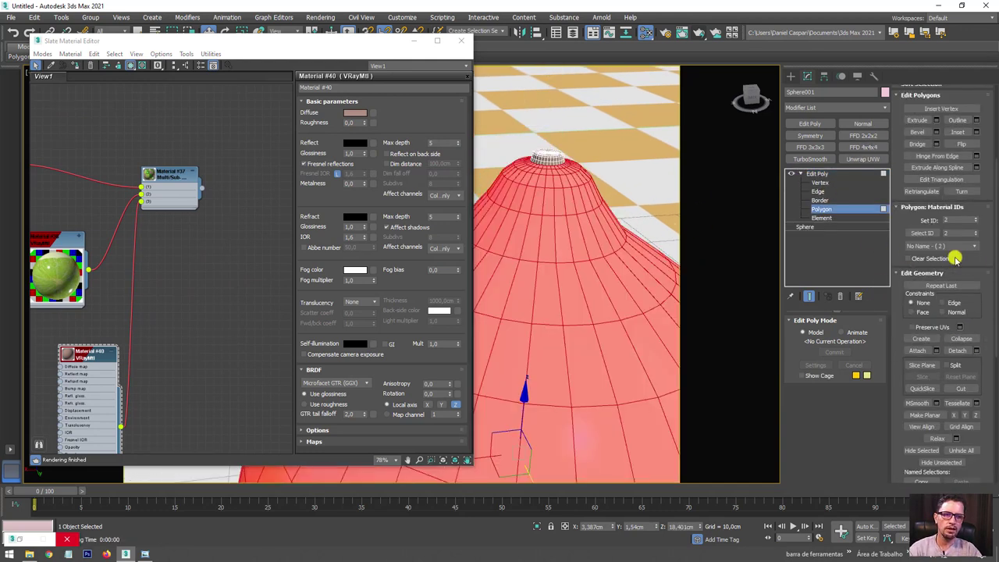
{"action": "type", "text": "1"}
{"action": "key", "text": "Return"}
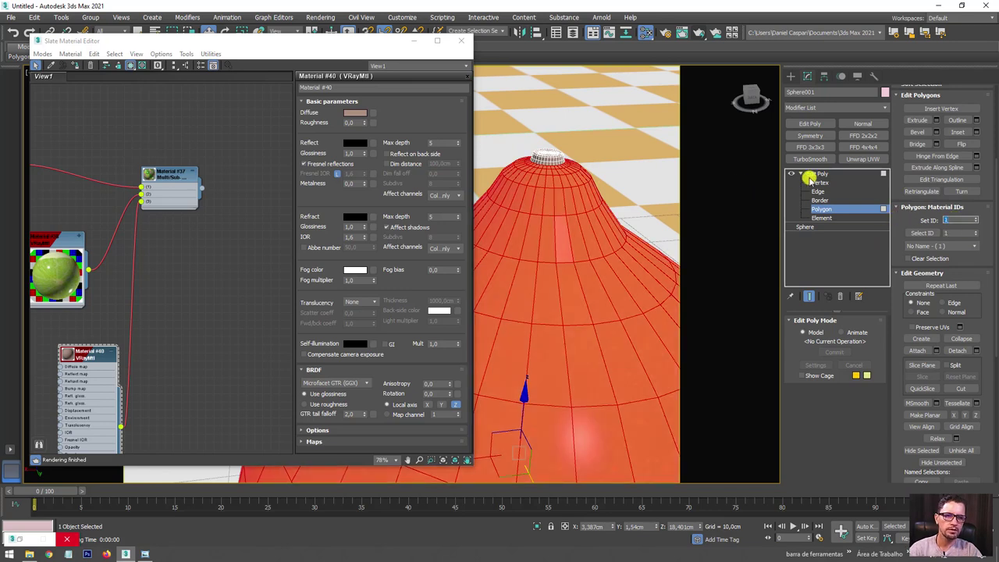
{"action": "left_click", "coordinate": [810, 174]}
Select the whole lime element and add a TurboSmooth modifier with Iterations 1.
{"action": "left_click", "coordinate": [622, 151]}
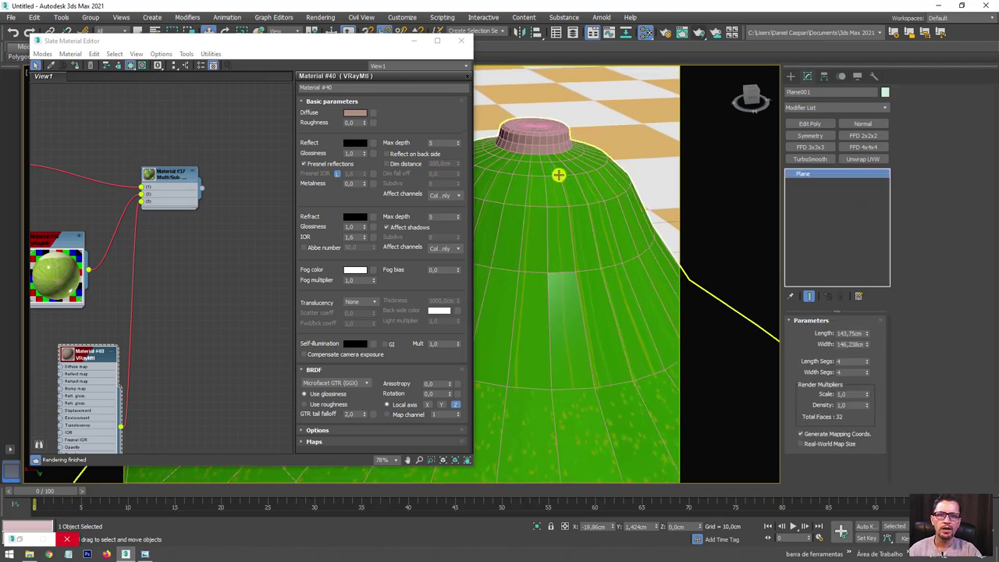
{"action": "left_click", "coordinate": [562, 172]}
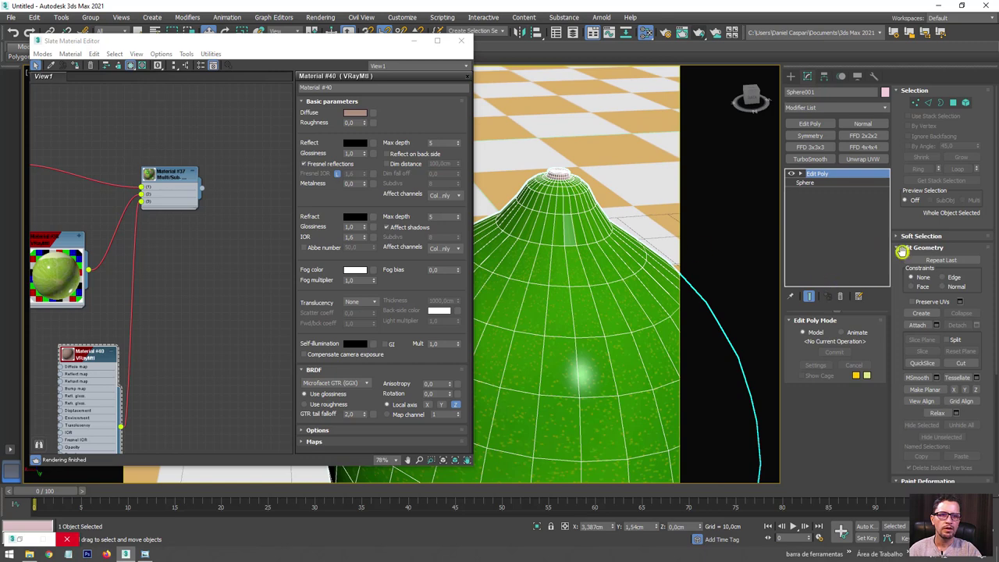
{"action": "left_click", "coordinate": [966, 104]}
{"action": "left_click", "coordinate": [564, 248]}
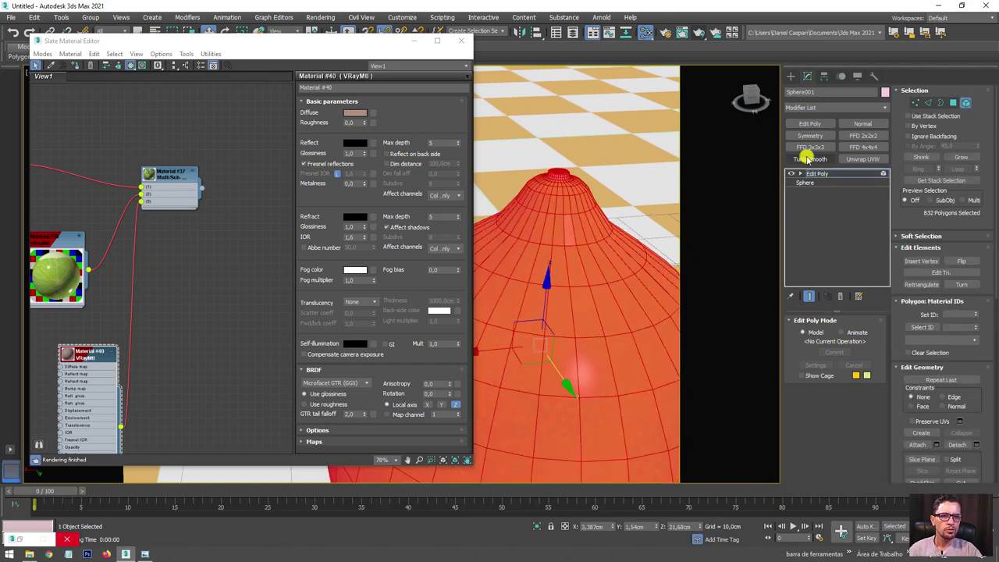
{"action": "mouse_move", "coordinate": [582, 227]}
{"action": "middle_mouse_down", "text": "alt"}
{"action": "mouse_move", "coordinate": [593, 216]}
{"action": "mouse_move", "coordinate": [569, 223]}
{"action": "mouse_move", "coordinate": [546, 187]}
{"action": "middle_mouse_up", "text": "alt"}
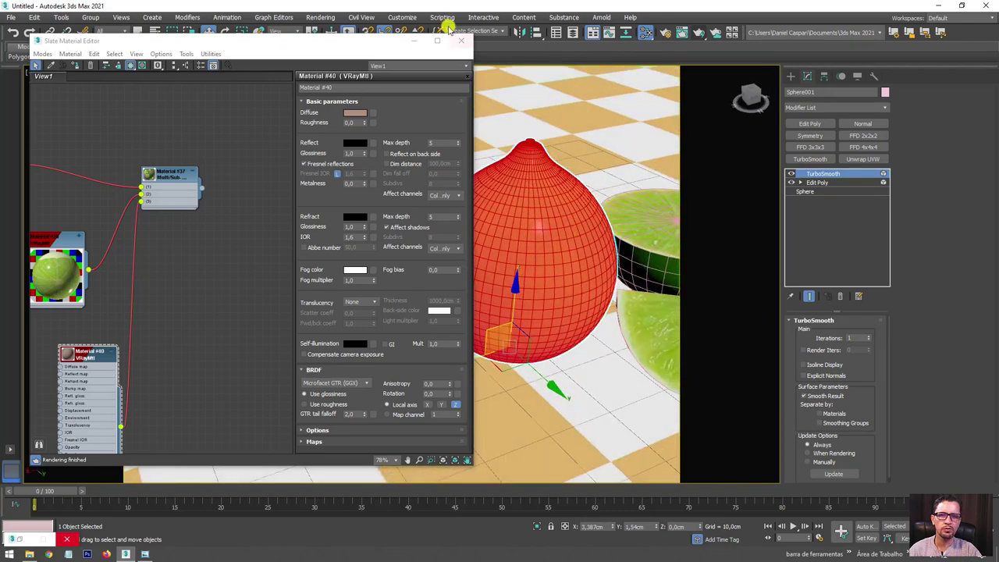
{"action": "middle_click_drag", "start_coordinate": [495, 95], "coordinate": [555, 216], "text": "alt"}
{"action": "scroll", "coordinate": [578, 241], "scroll_direction": "down", "scroll_amount": 4}
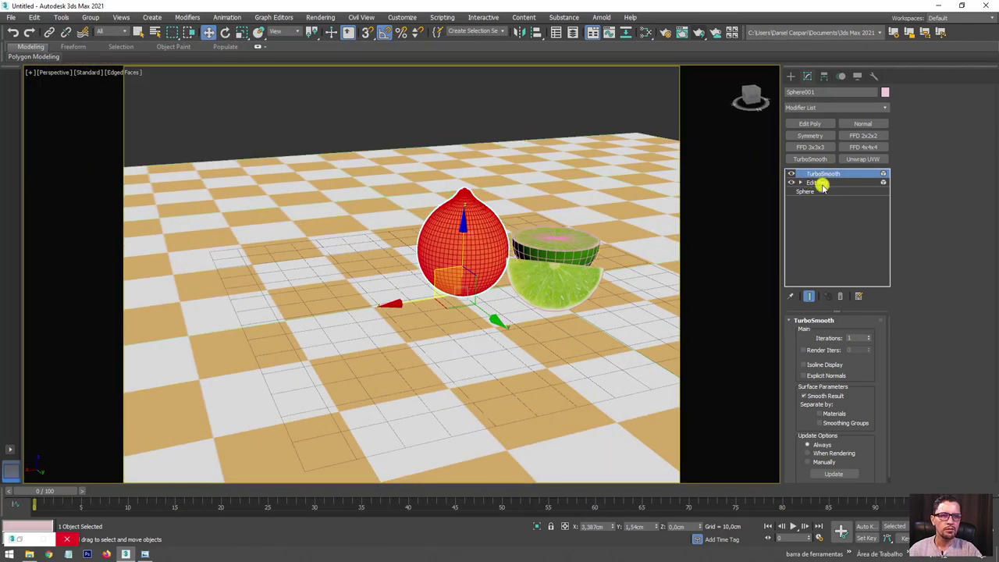
Check the Edit Poly under TurboSmooth, frame the limes, and start a V-Ray production render.
{"action": "left_click", "coordinate": [816, 183]}
{"action": "left_click", "coordinate": [821, 173]}
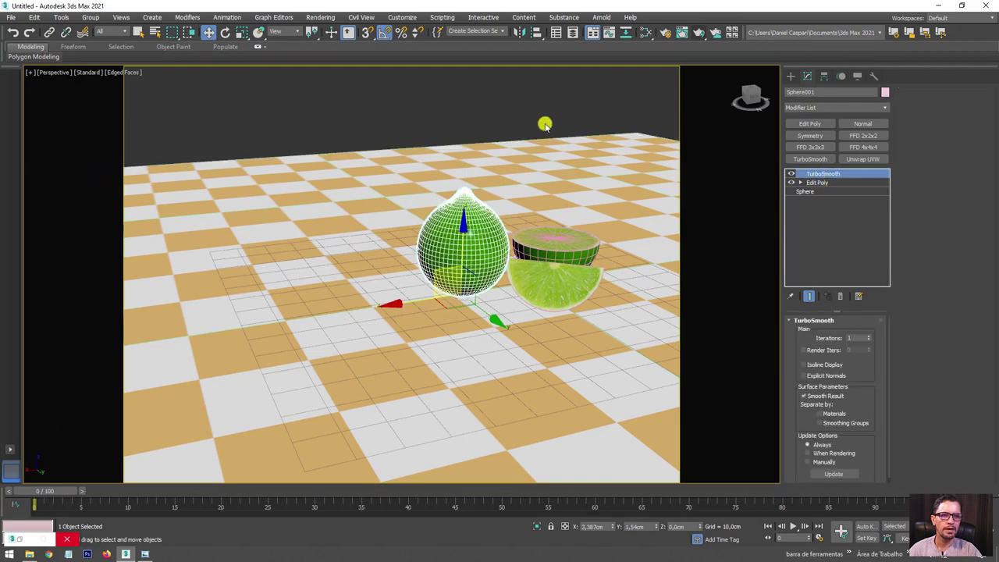
{"action": "scroll", "coordinate": [541, 249], "scroll_direction": "up", "scroll_amount": 2}
{"action": "scroll", "coordinate": [500, 222], "scroll_direction": "up", "scroll_amount": 4}
{"action": "scroll", "coordinate": [517, 233], "scroll_direction": "up", "scroll_amount": 2}
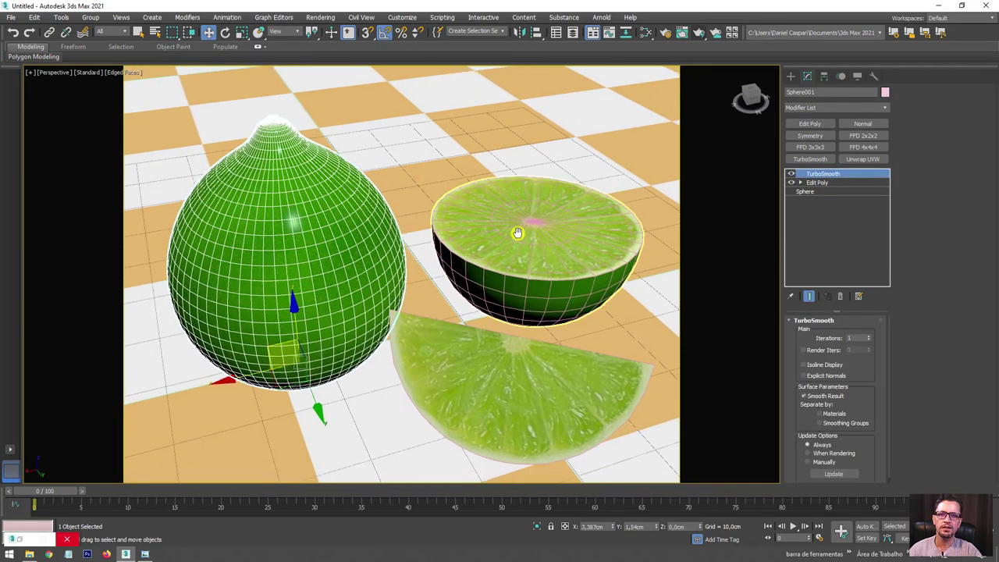
{"action": "middle_click_drag", "start_coordinate": [517, 232], "coordinate": [516, 207]}
{"action": "left_click", "coordinate": [698, 34]}
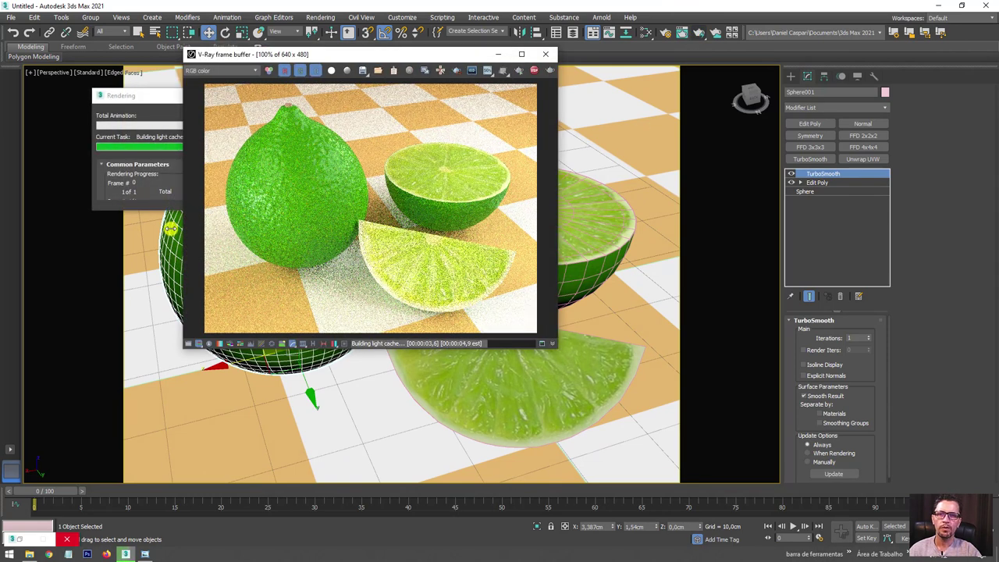
Move the V-Ray frame buffer aside and bring up the Limões texture folder.
{"action": "left_click_drag", "start_coordinate": [396, 57], "coordinate": [693, 81]}
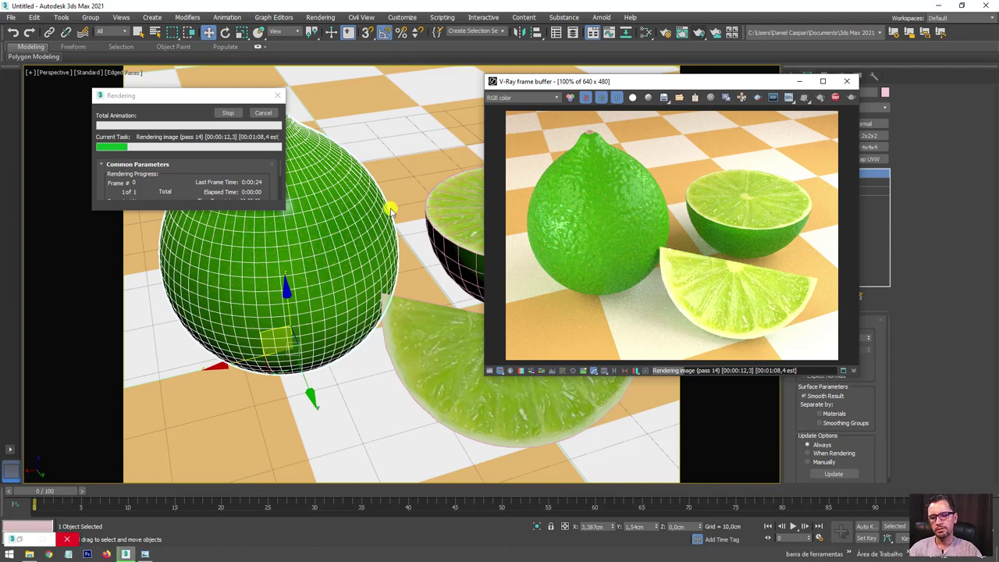
{"action": "left_click", "coordinate": [40, 539]}
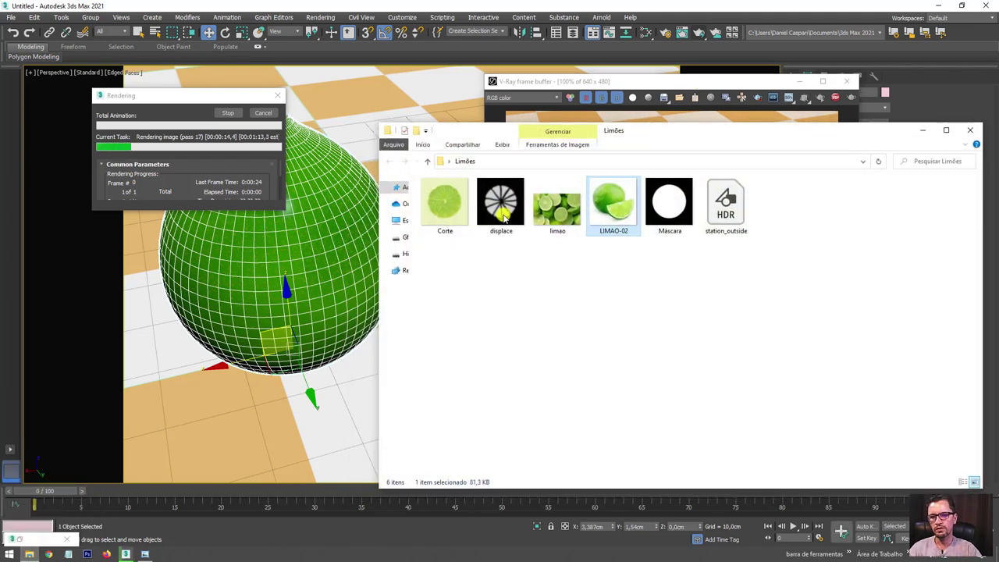
Select the displace texture in Limões, then move and minimise the folder window.
{"action": "left_click", "coordinate": [500, 204]}
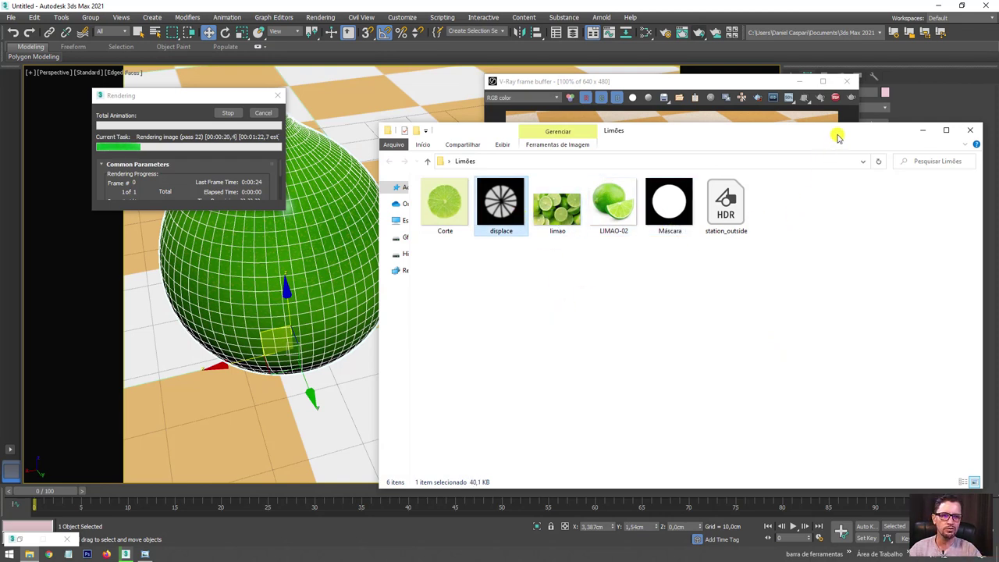
{"action": "left_click_drag", "start_coordinate": [837, 137], "coordinate": [730, 139]}
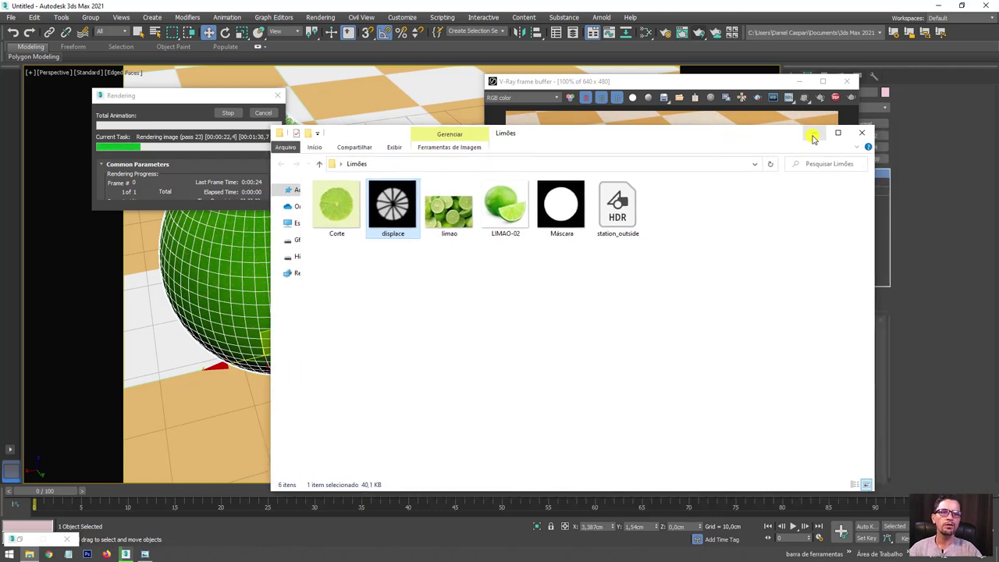
{"action": "left_click", "coordinate": [812, 137]}
Centre the V-Ray frame buffer and move the Rendering progress dialog down beside it.
{"action": "mouse_move", "coordinate": [722, 84]}
{"action": "left_mouse_down"}
{"action": "mouse_move", "coordinate": [581, 94]}
{"action": "mouse_move", "coordinate": [599, 102]}
{"action": "left_mouse_up"}
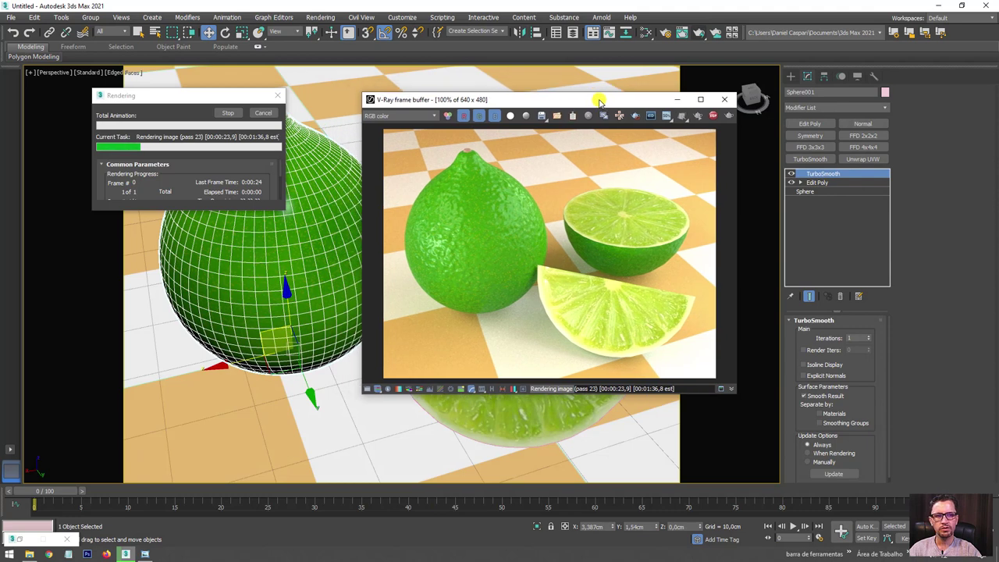
{"action": "left_click_drag", "start_coordinate": [204, 96], "coordinate": [269, 192]}
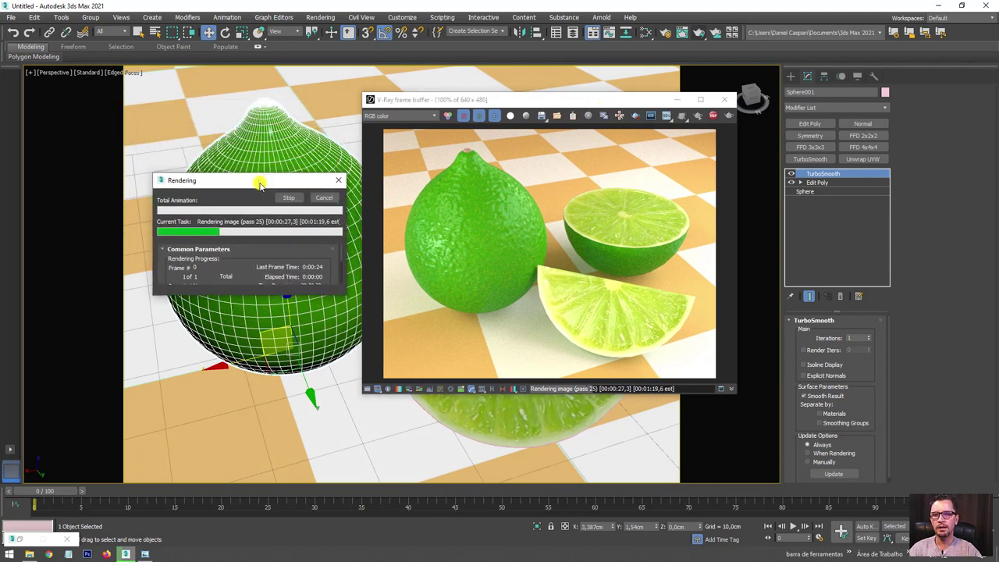
{"action": "left_click_drag", "start_coordinate": [500, 102], "coordinate": [504, 105]}
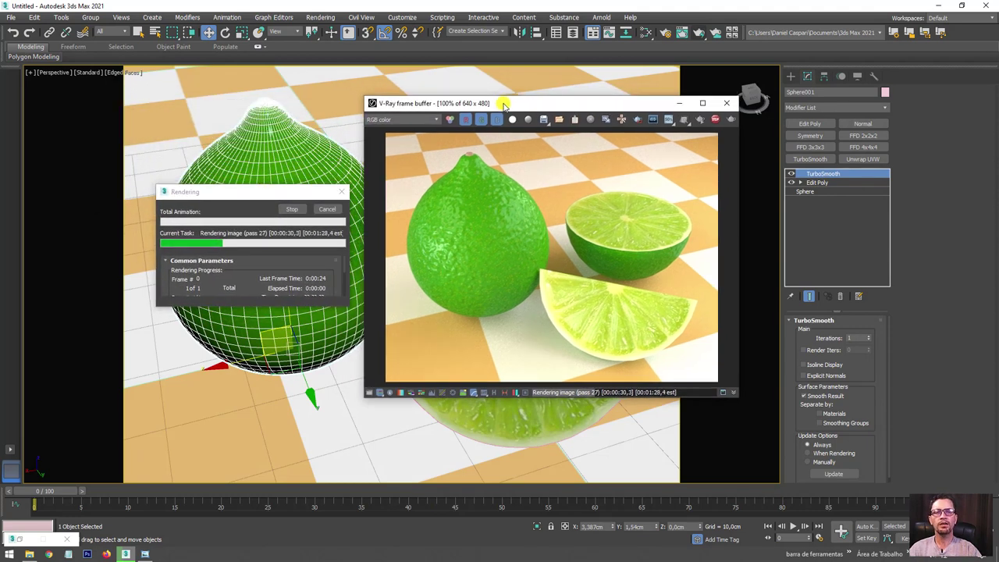